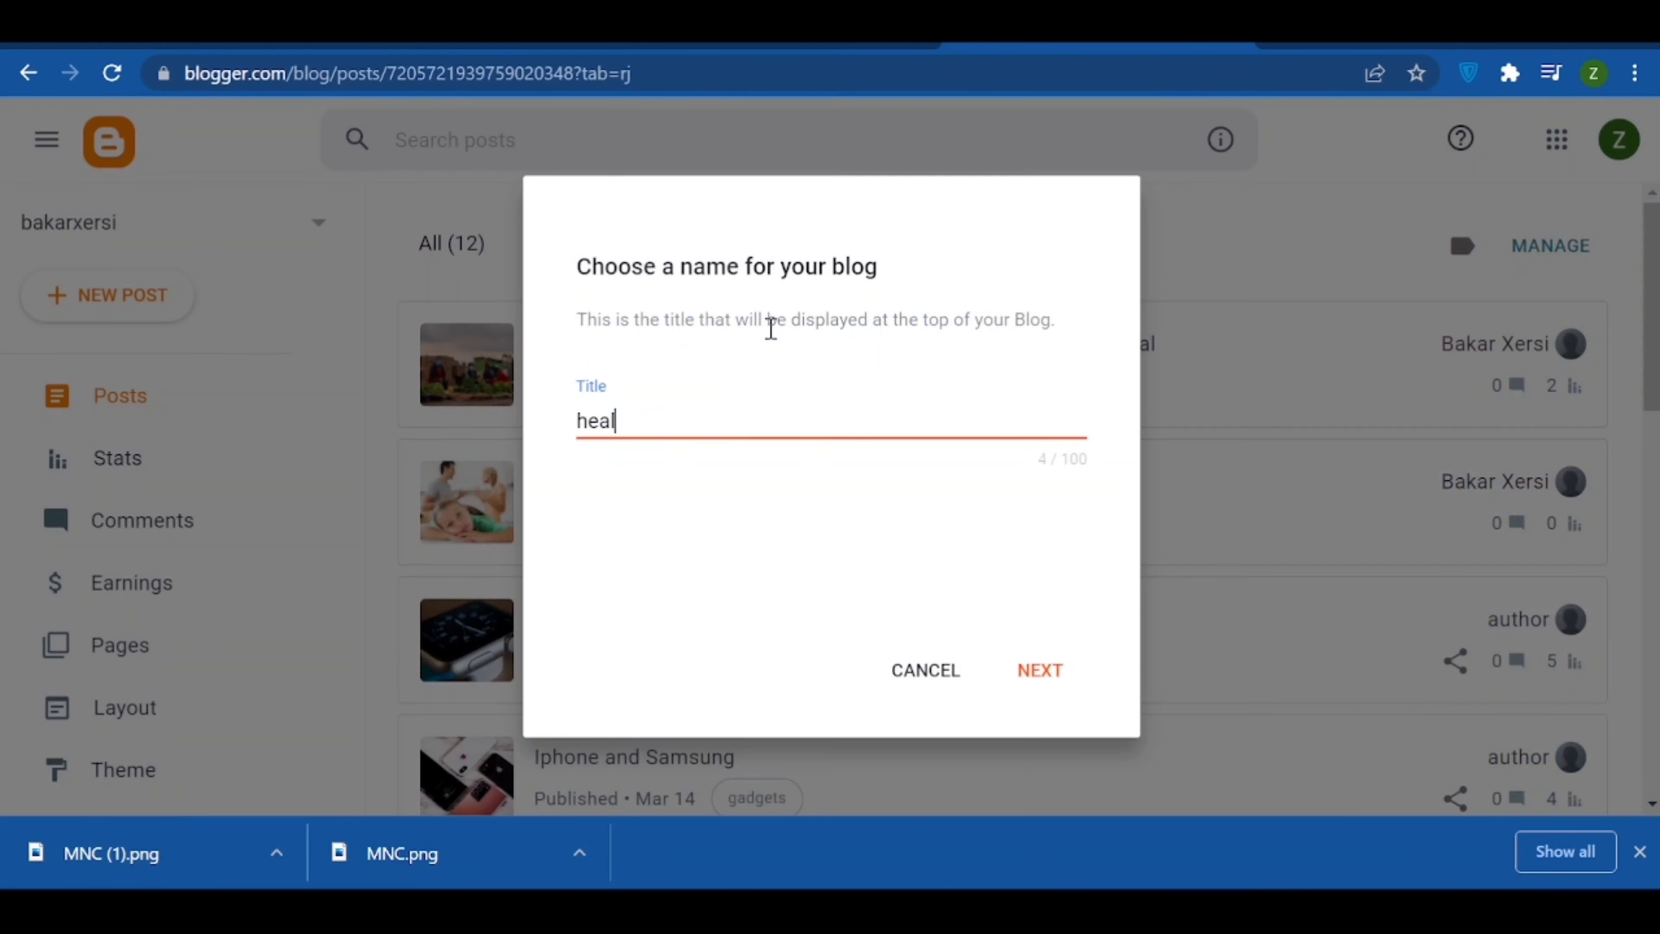
# - Create a blog titled "health blog" at the address health50690.blogspot.com and save it
pyautogui.write('lth blog')
pyautogui.press('Return')
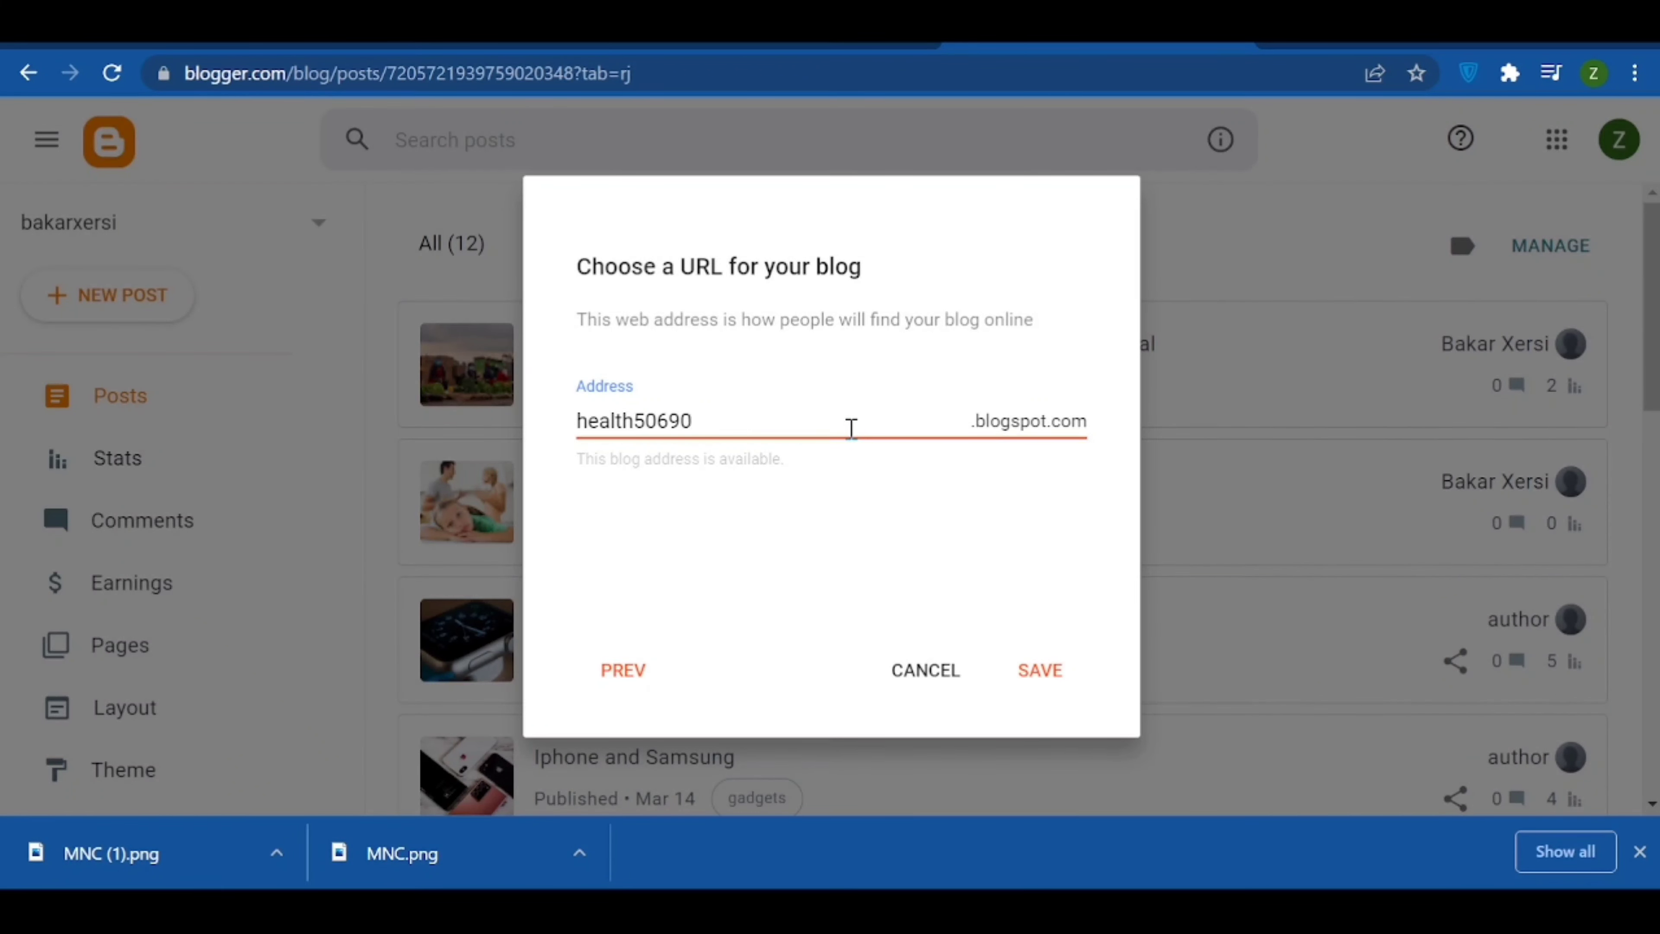
pyautogui.click(1059, 680)
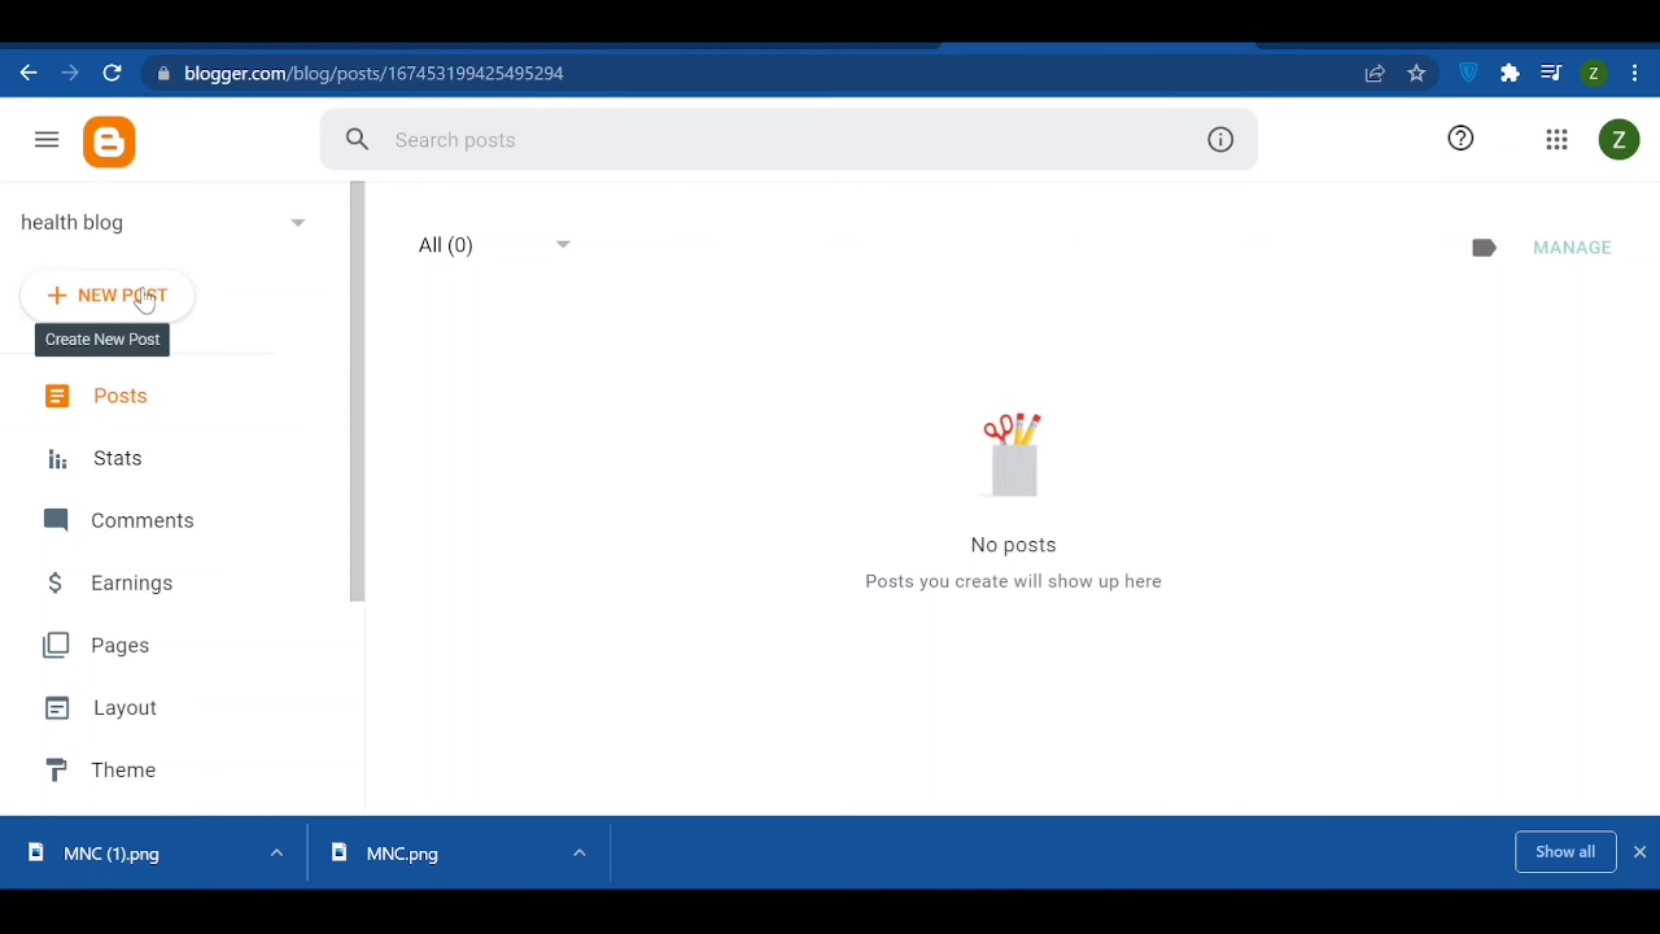
# - View the newly created blog's live page, and return to the blog dashboard
pyautogui.scroll(-5, 181, 357)
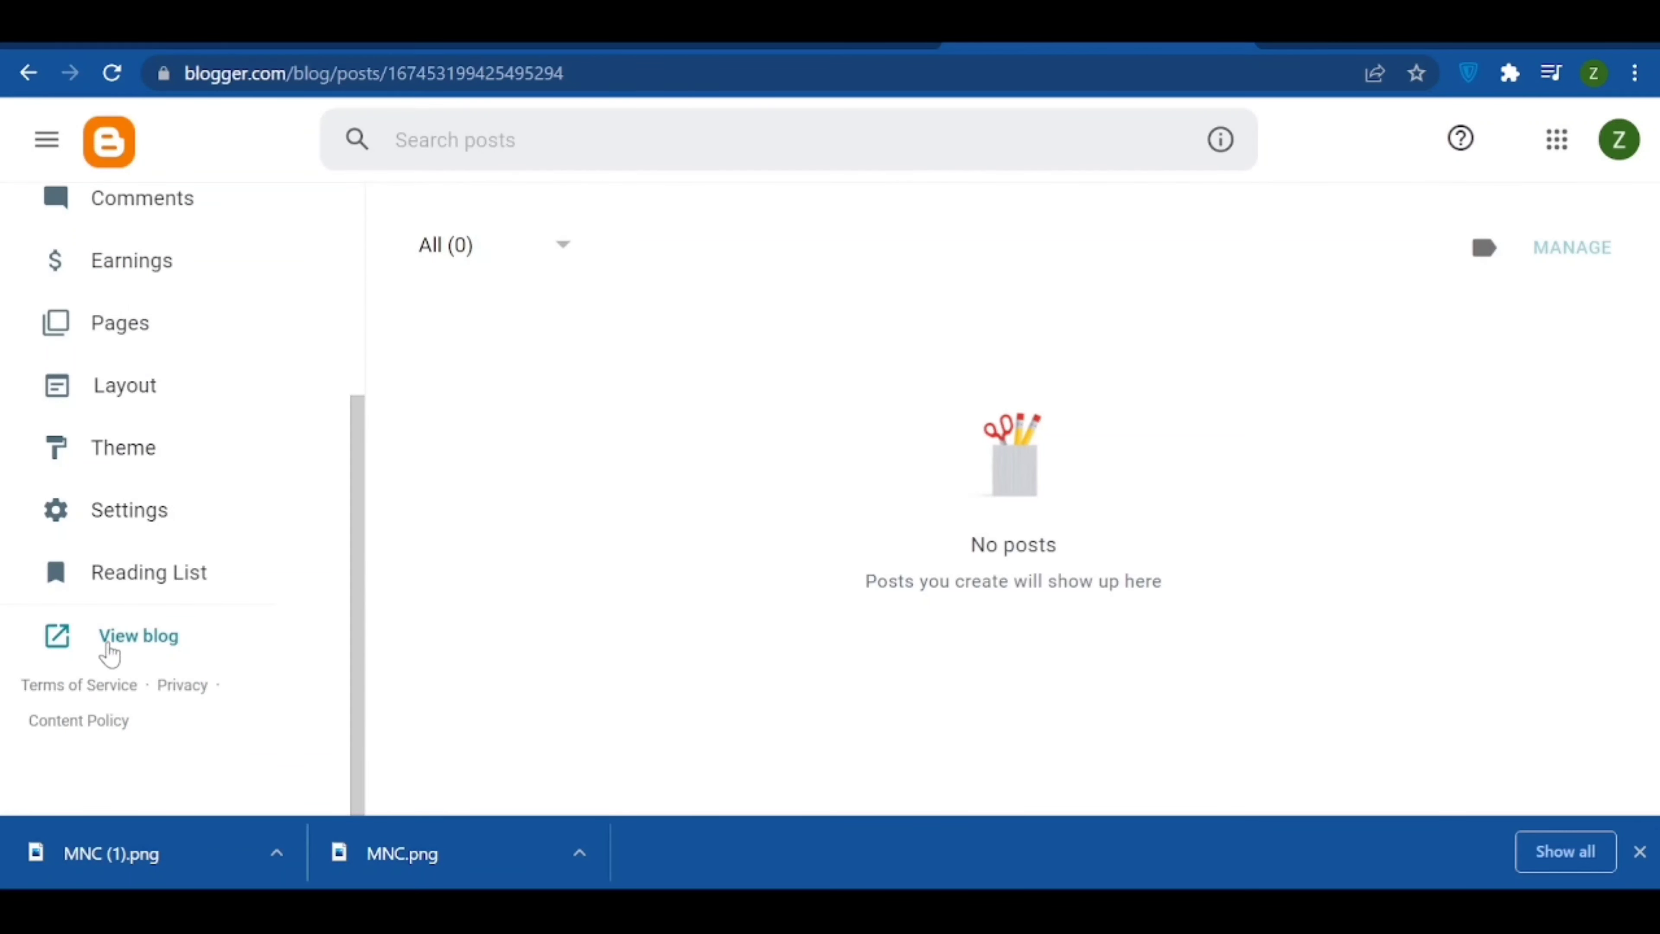
pyautogui.click(127, 642)
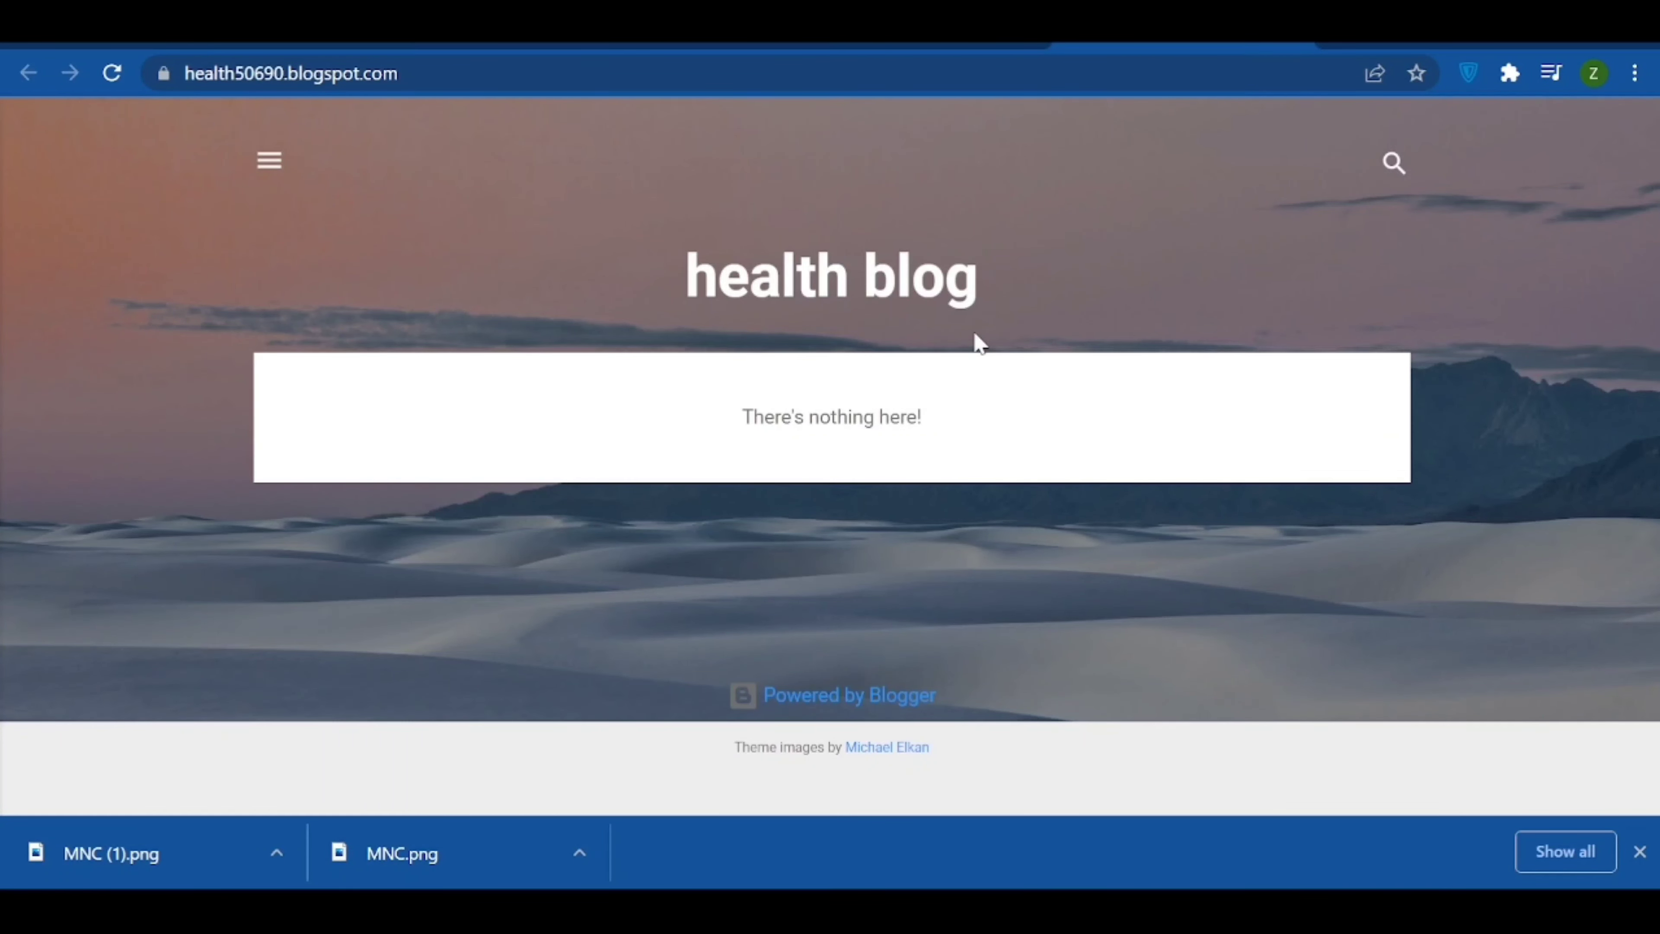
pyautogui.click(923, 32)
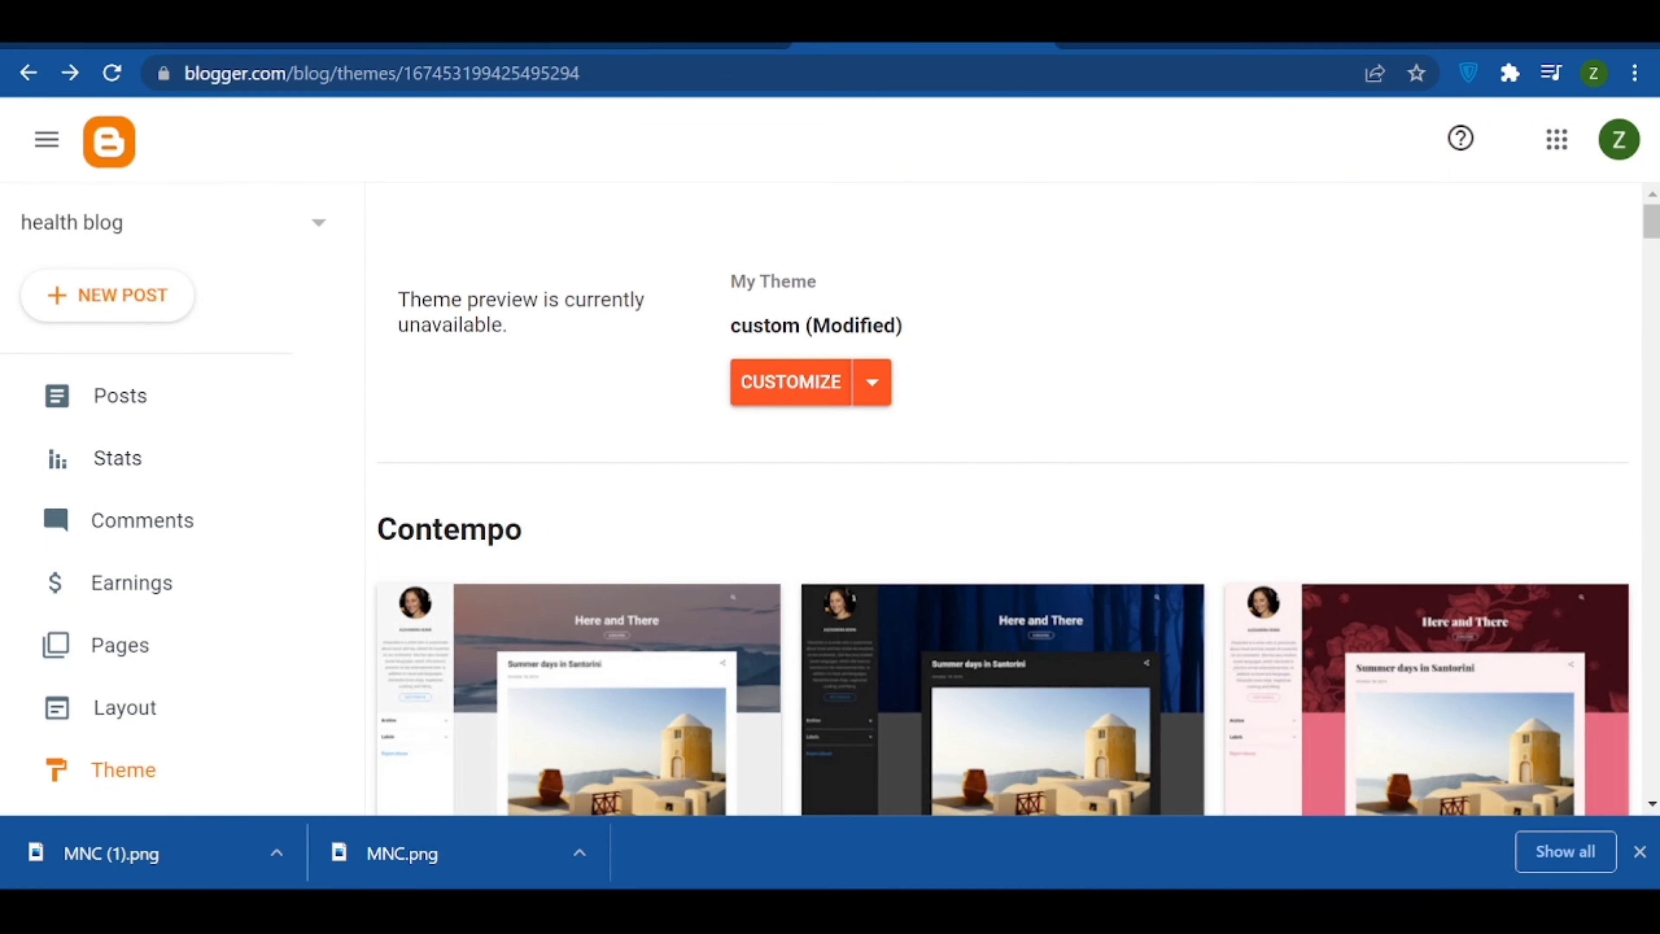
# - Open the theme's restore option for uploading a theme file from the computer
pyautogui.click(874, 384)
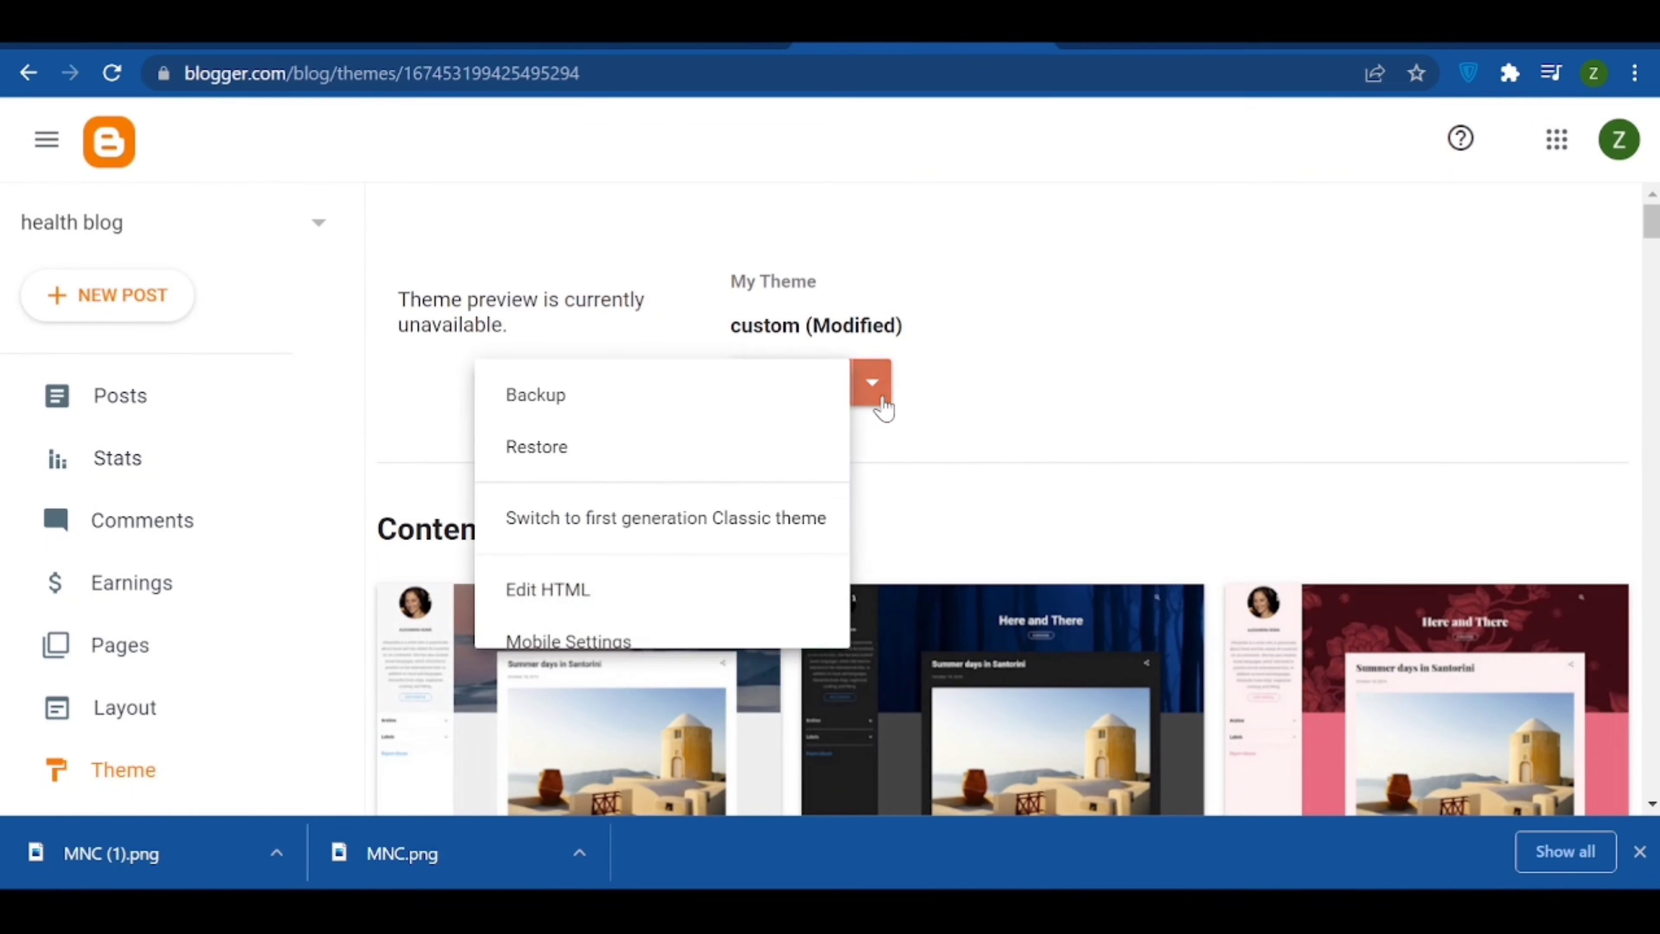
pyautogui.click(556, 465)
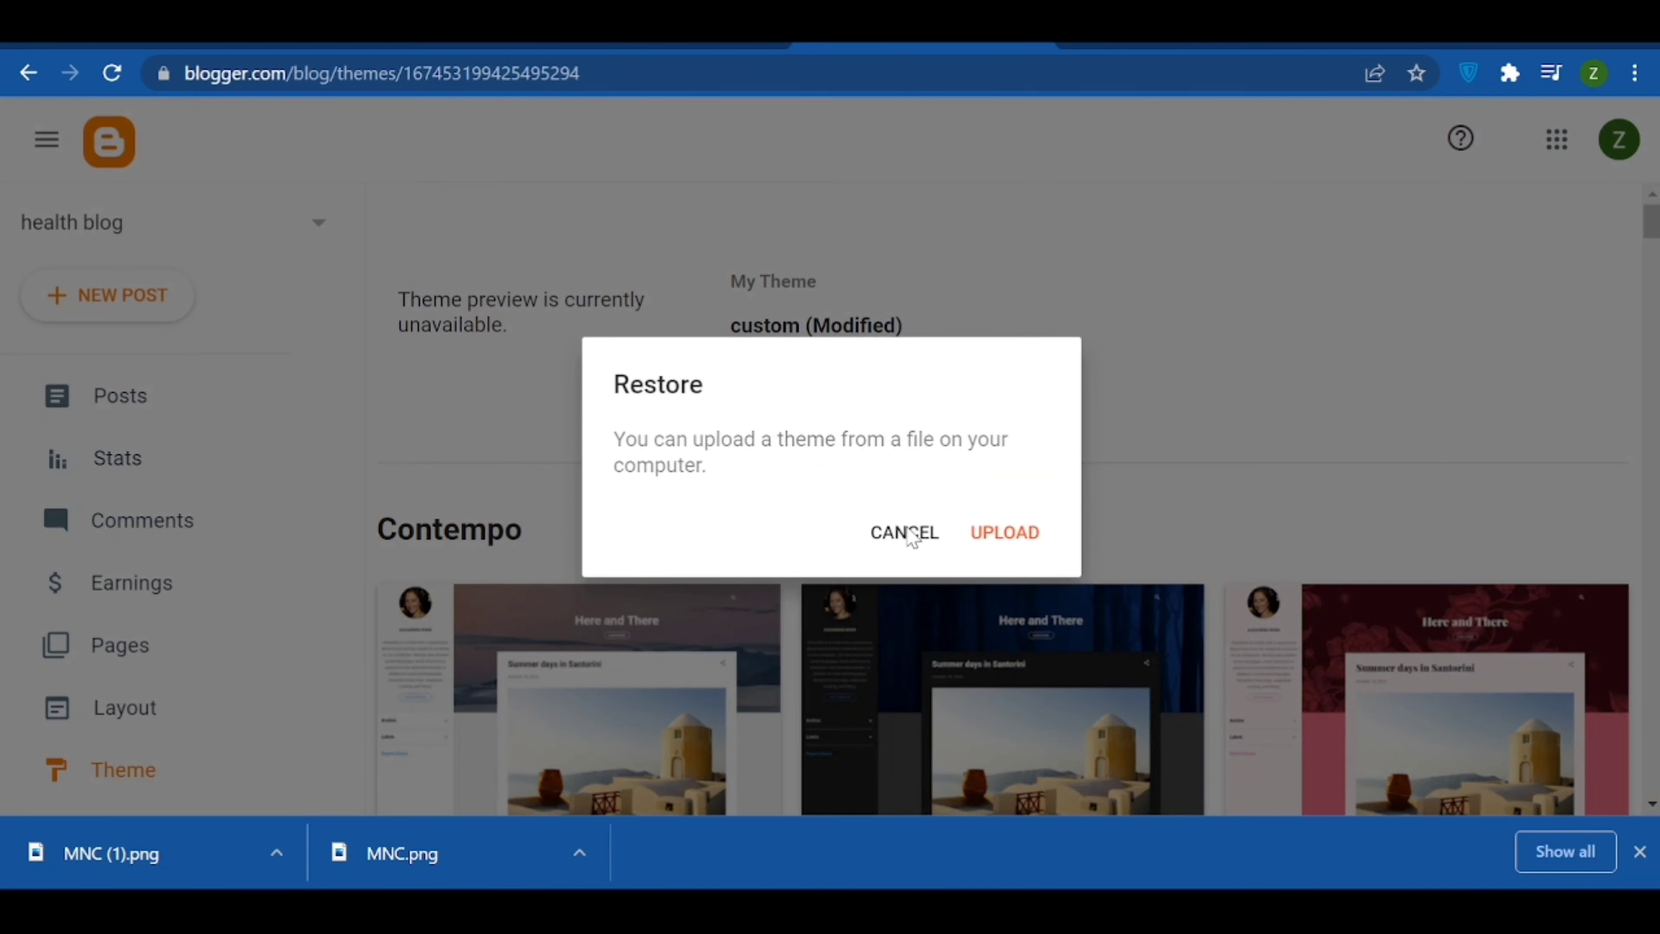
pyautogui.click(1005, 533)
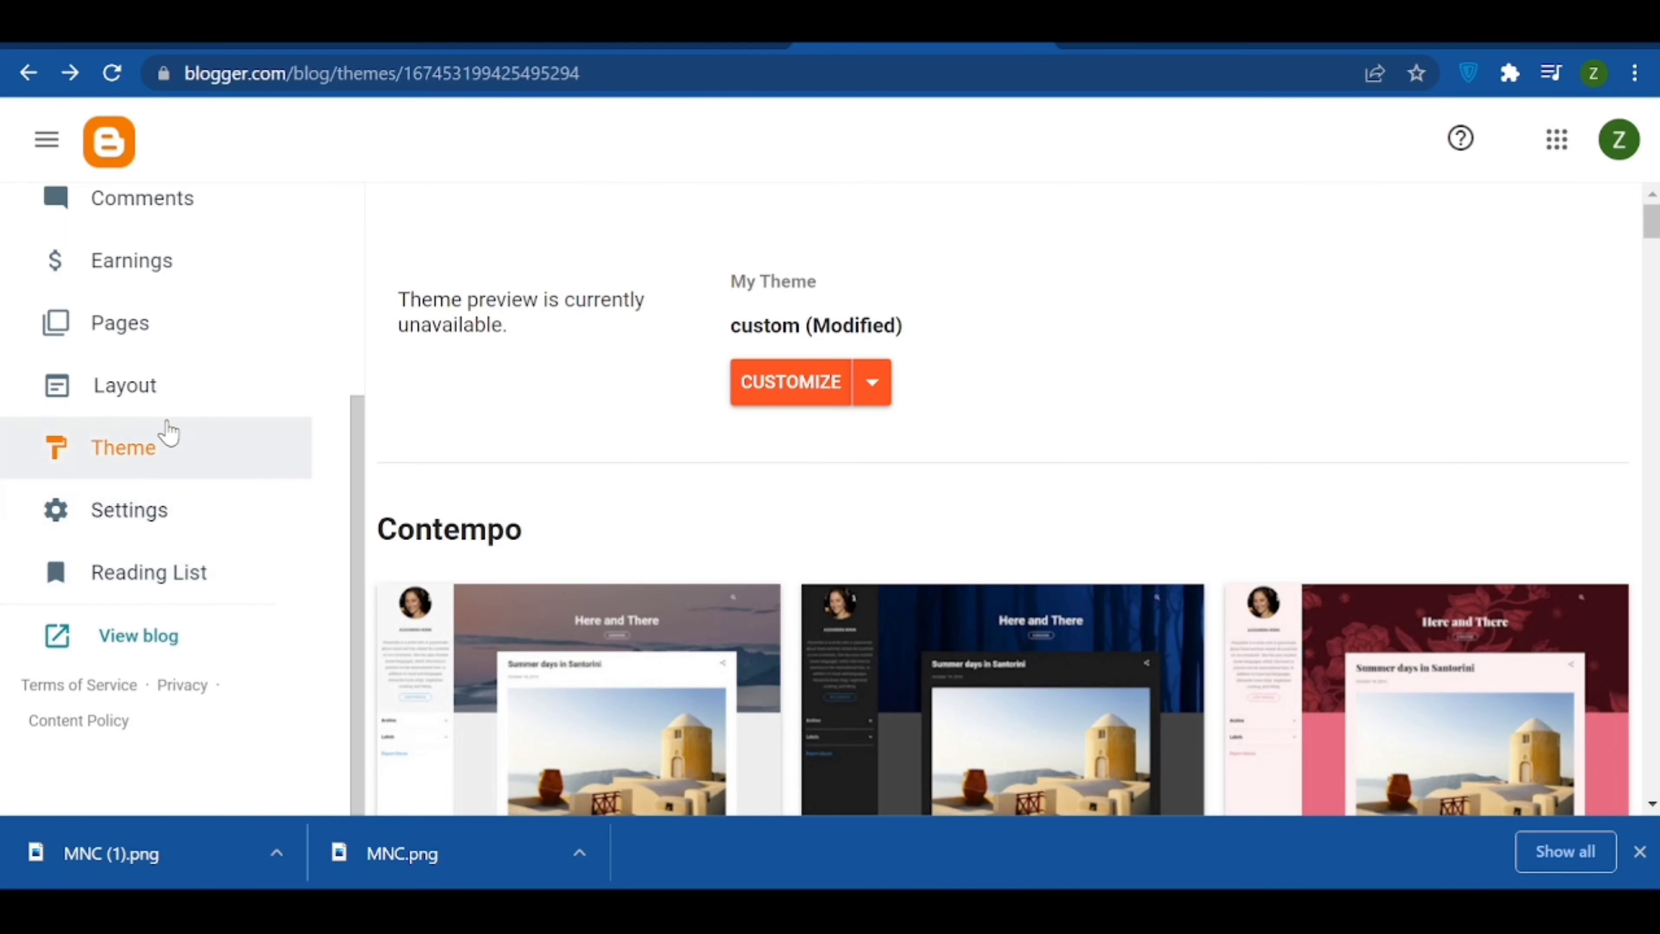
# - Remove the leaf logo image from the header gadget in the blog layout, switching its image source to upload from computer
pyautogui.scroll(5, 124, 443)
pyautogui.scroll(-5, 128, 445)
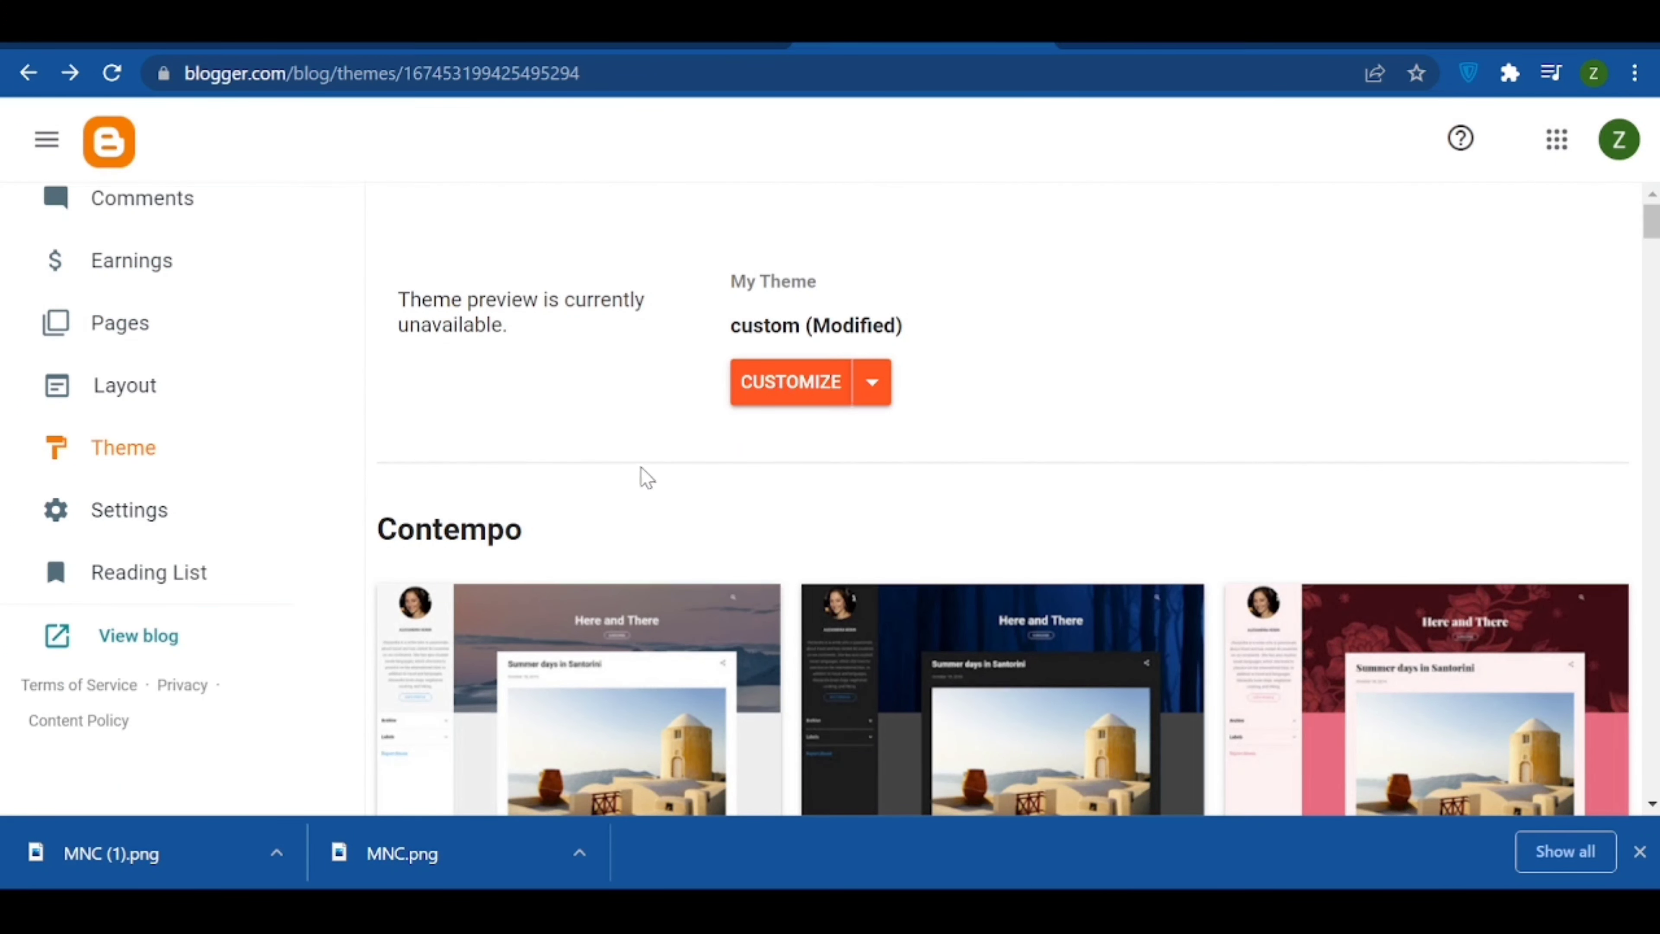
pyautogui.scroll(5, 130, 445)
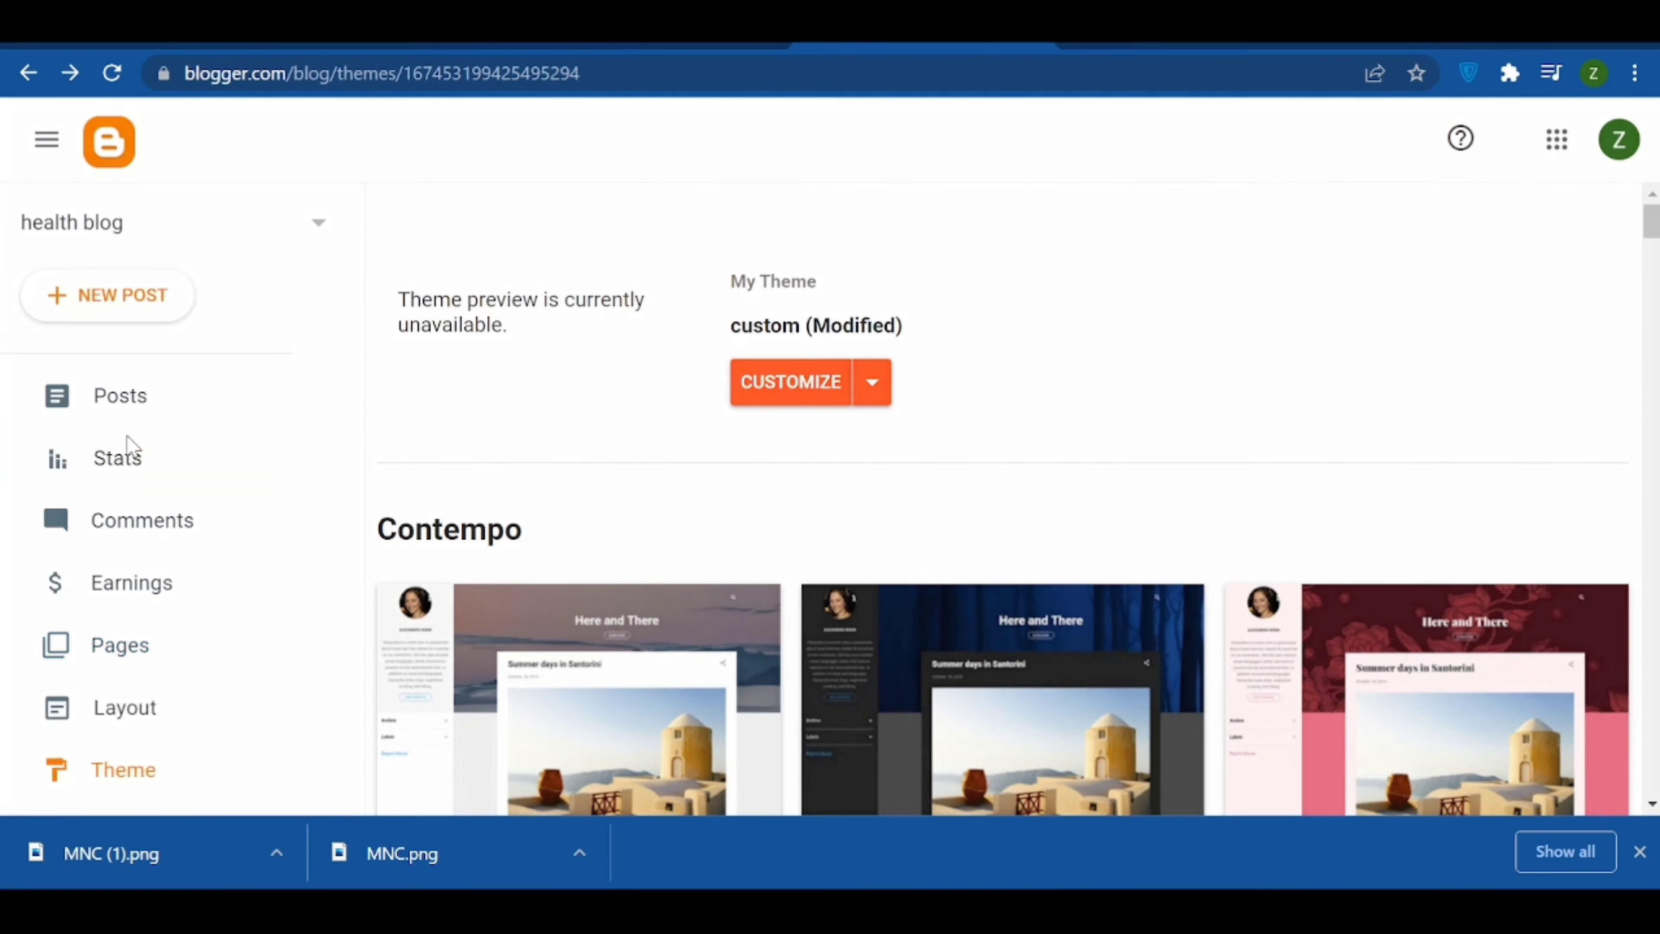
pyautogui.click(145, 719)
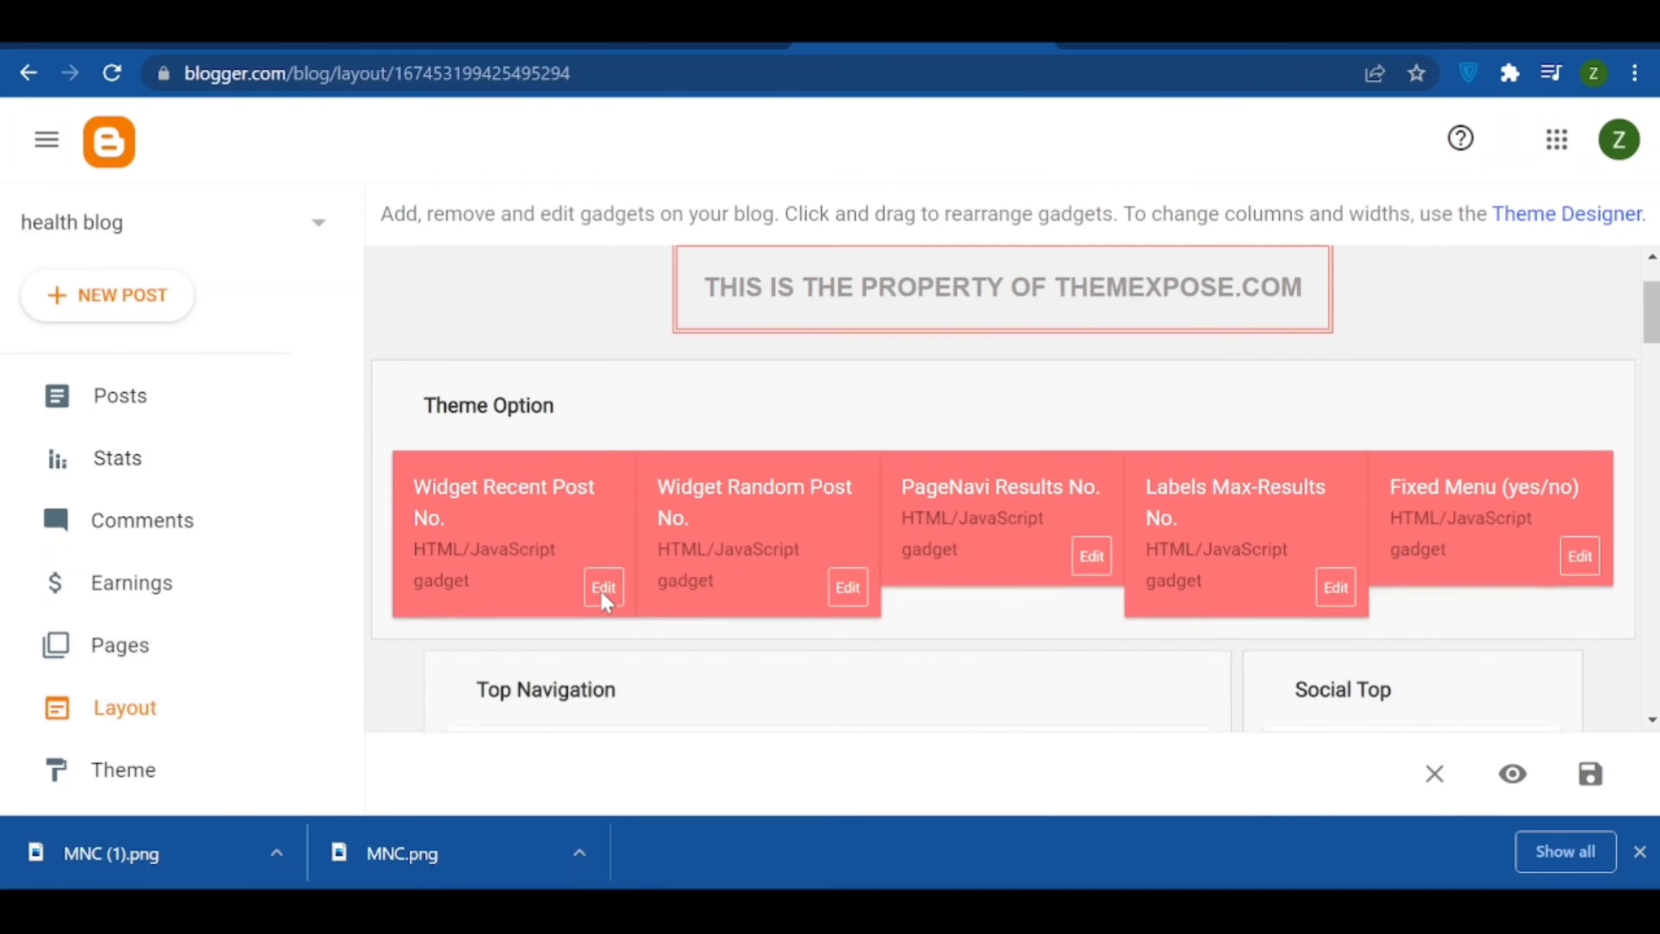
pyautogui.scroll(-5, 602, 593)
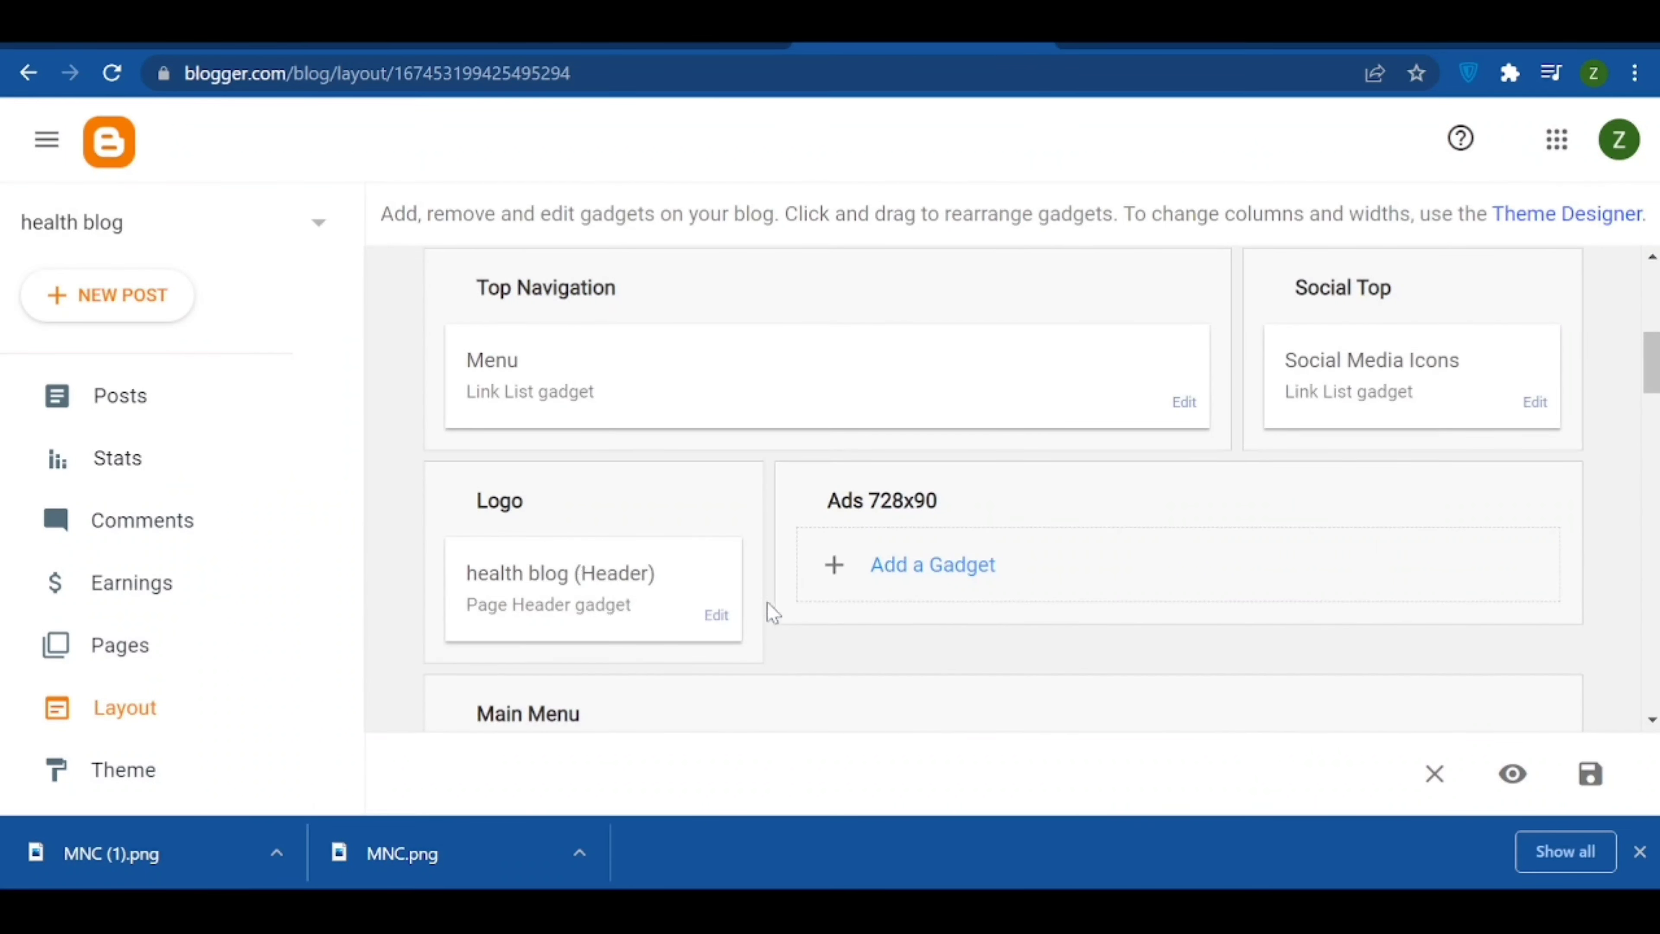
pyautogui.click(717, 617)
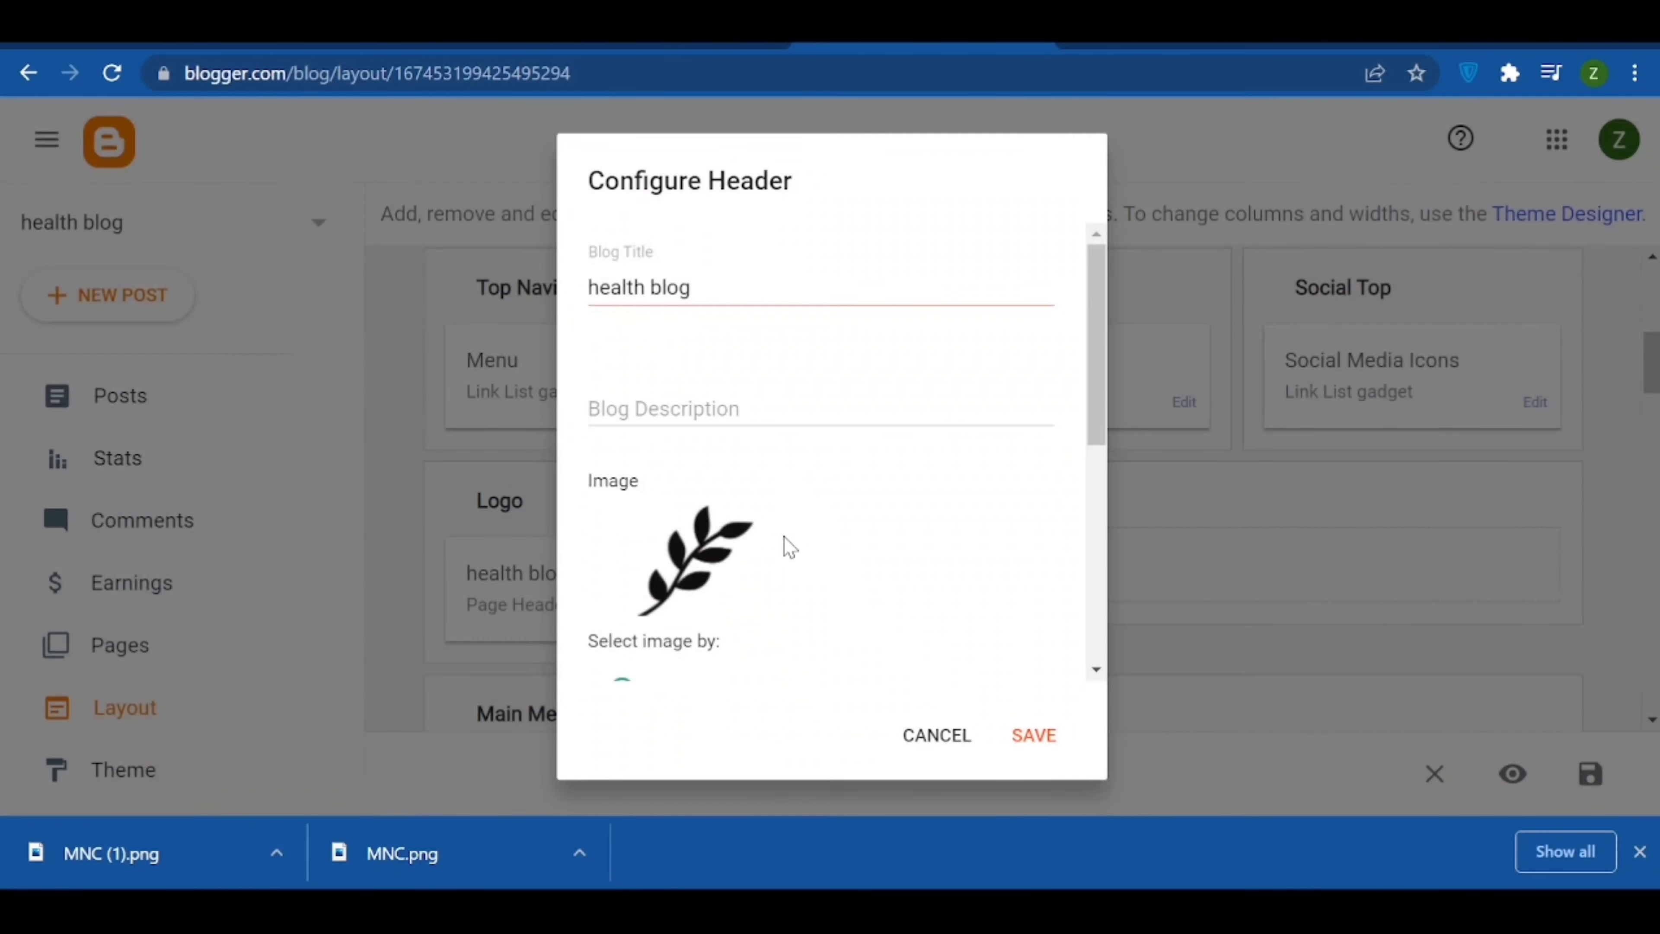
pyautogui.scroll(-4, 752, 497)
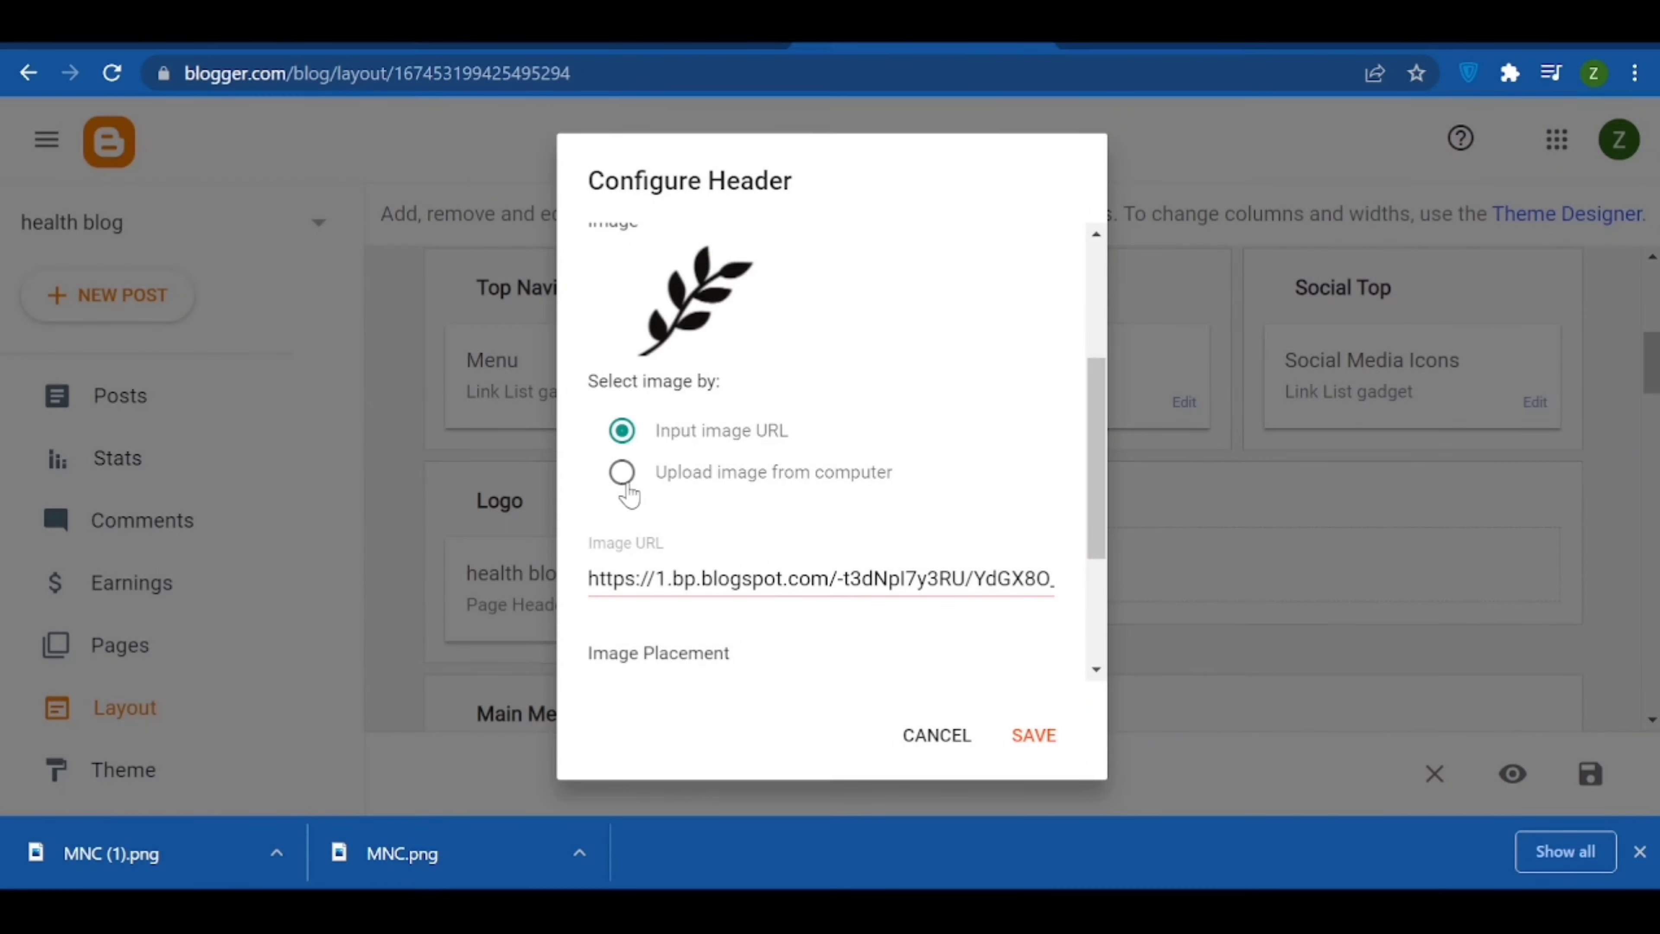
pyautogui.click(622, 472)
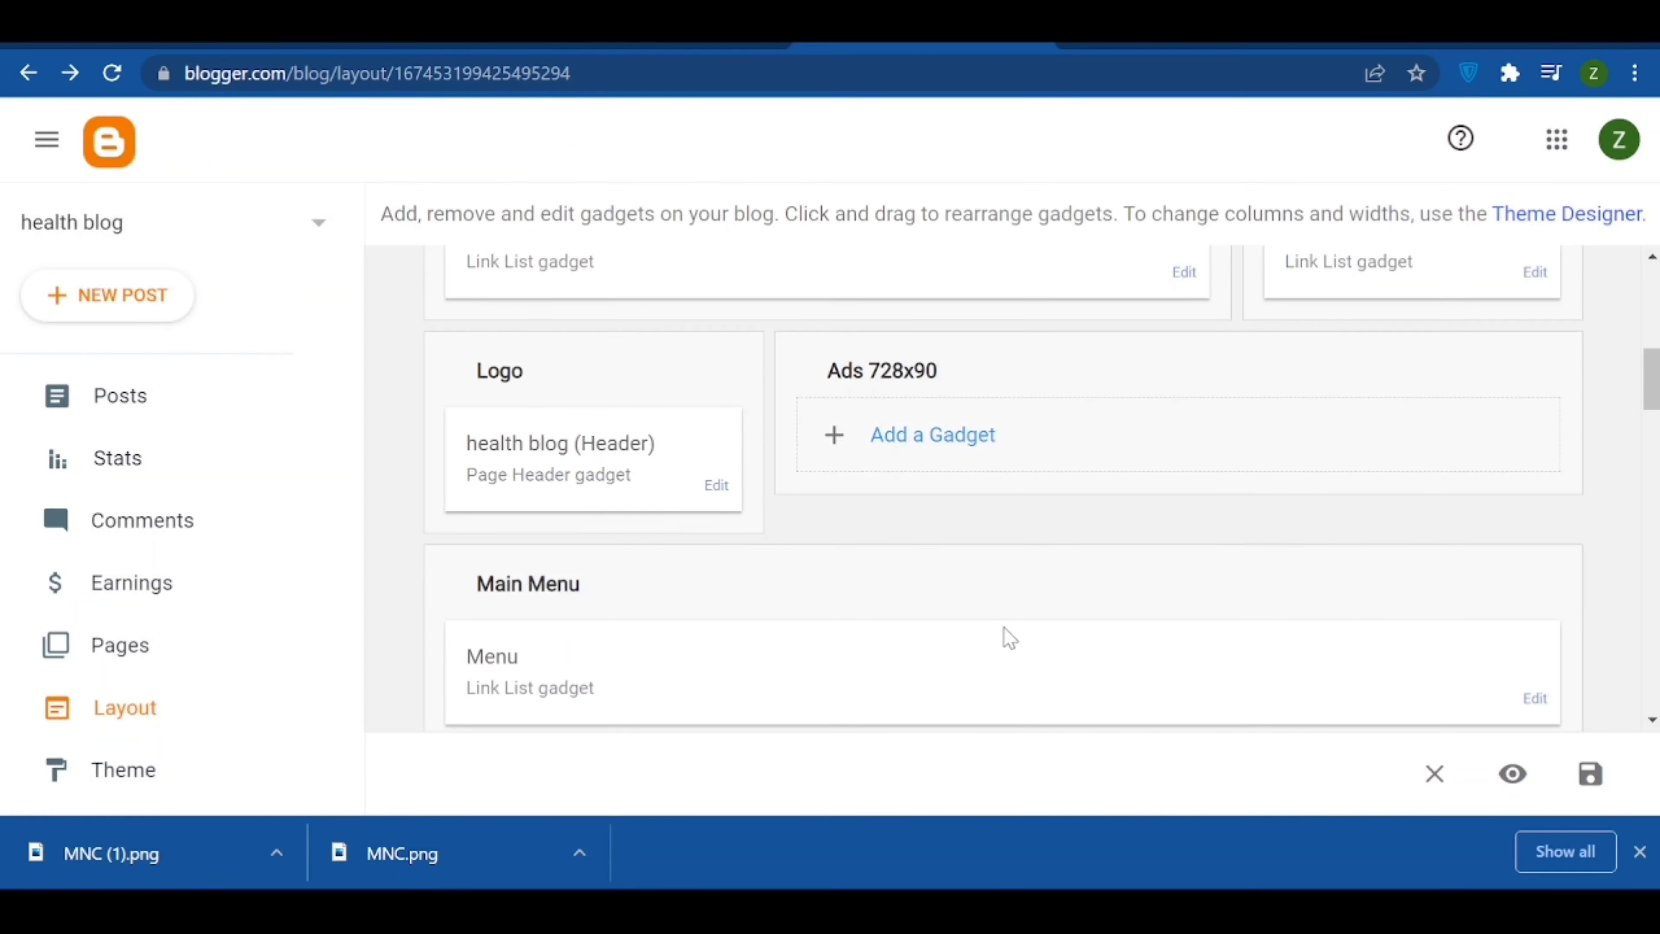
# - Open the Top Navigation menu gadget and review its link list settings
pyautogui.scroll(2, 864, 621)
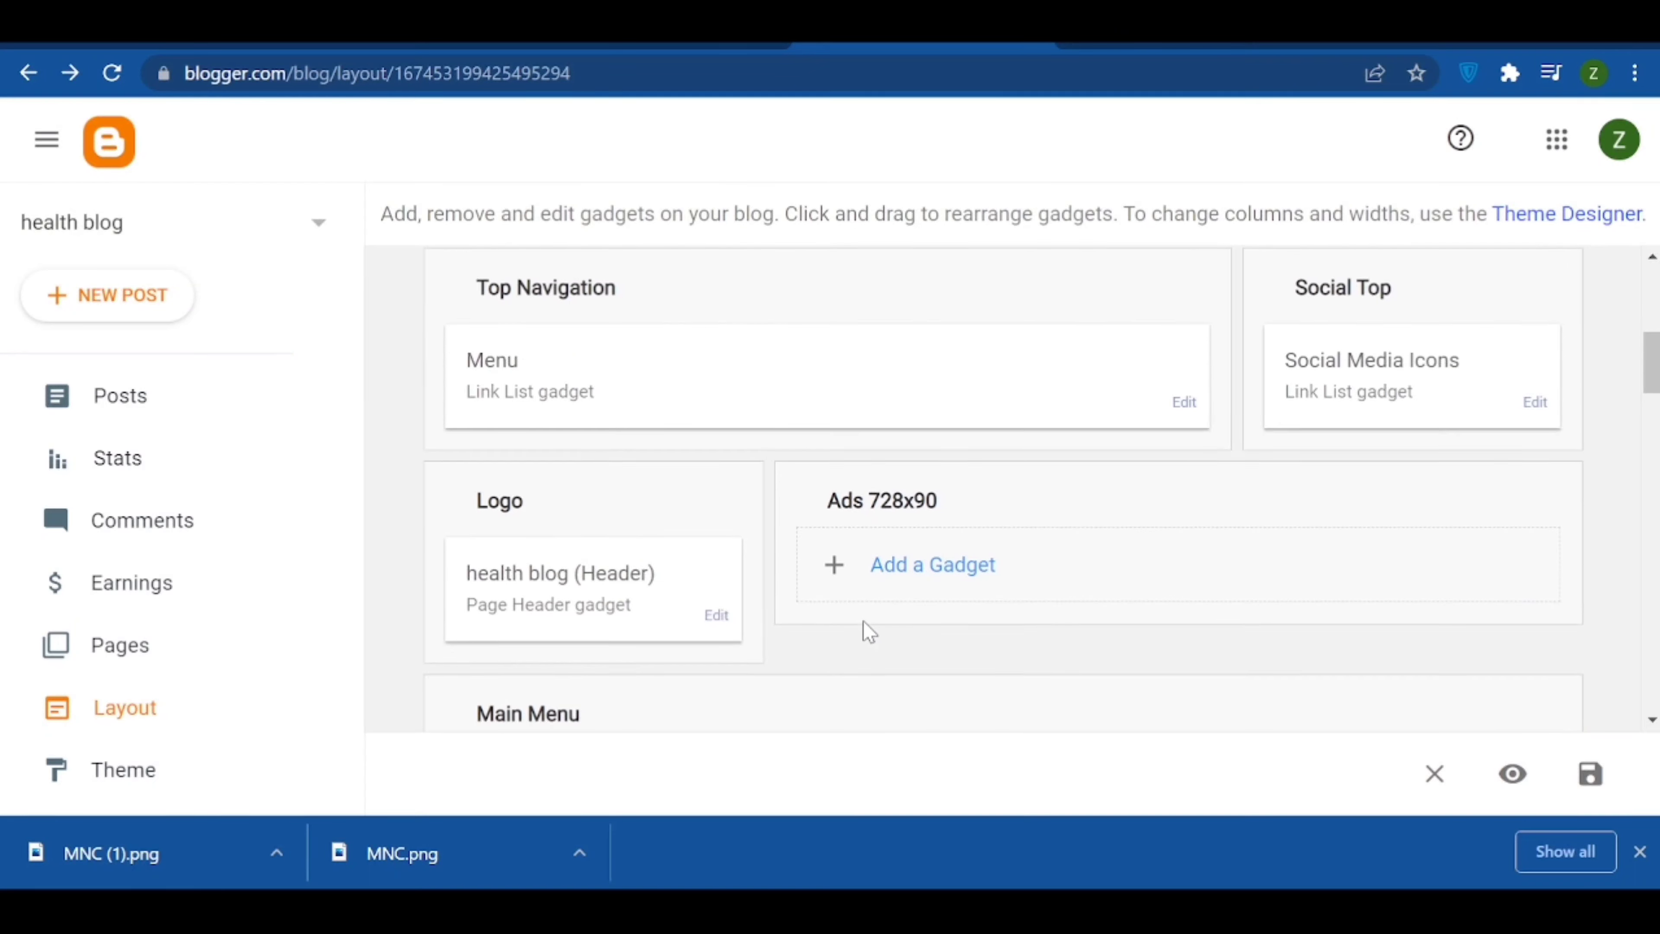
pyautogui.scroll(2, 863, 621)
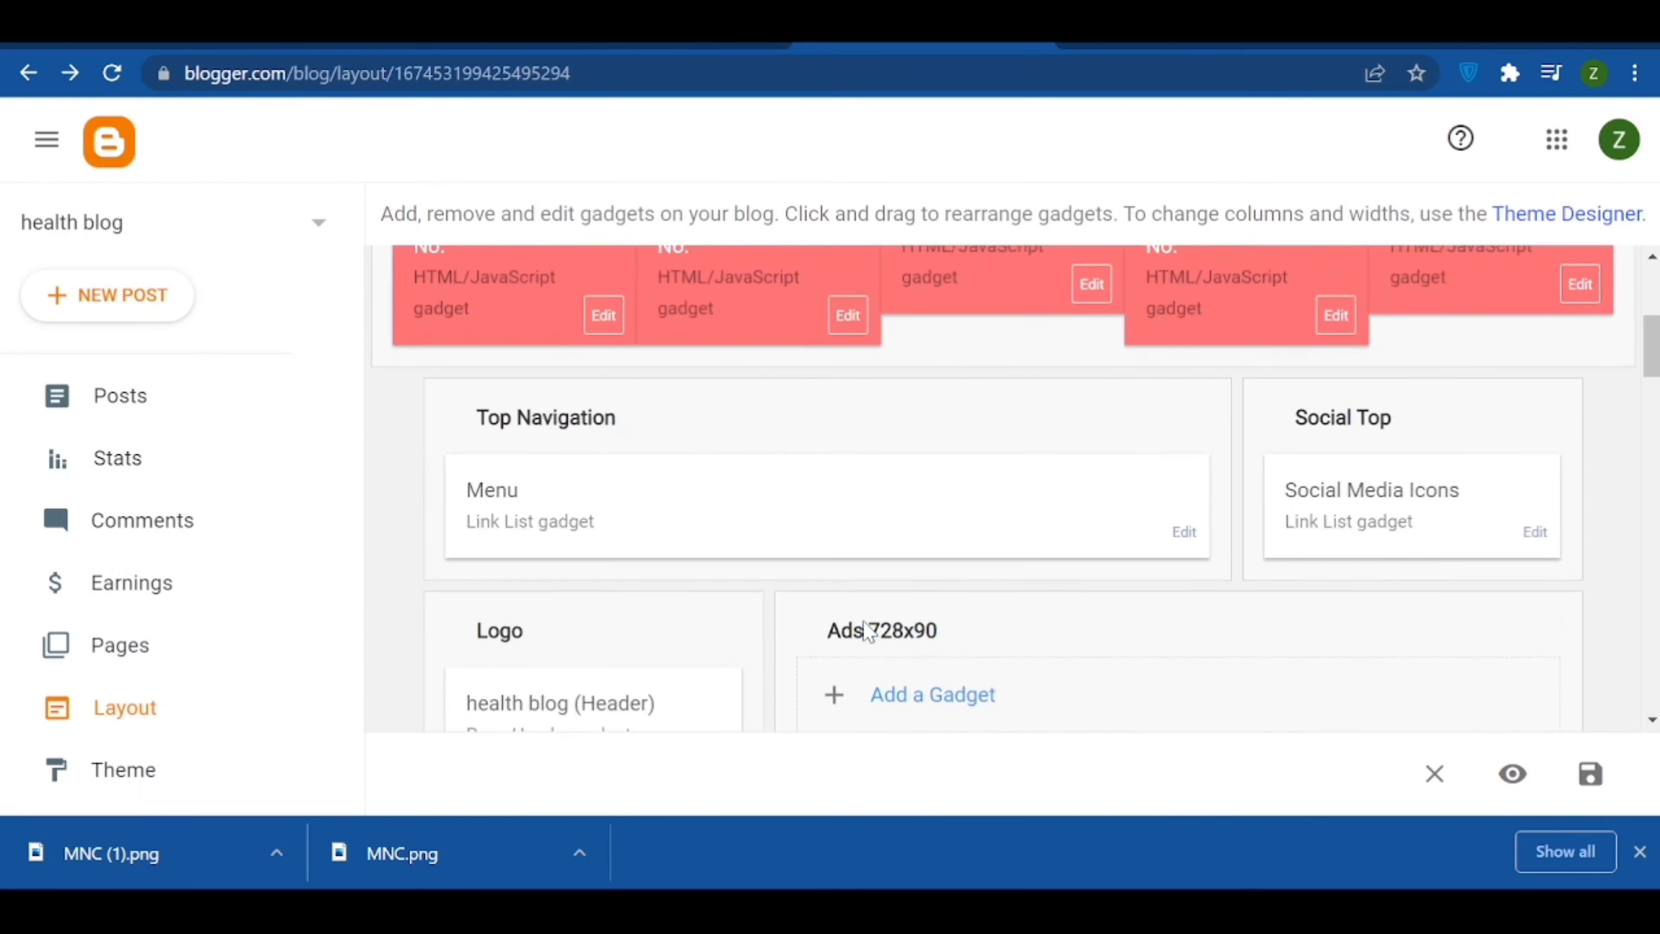
pyautogui.click(1182, 533)
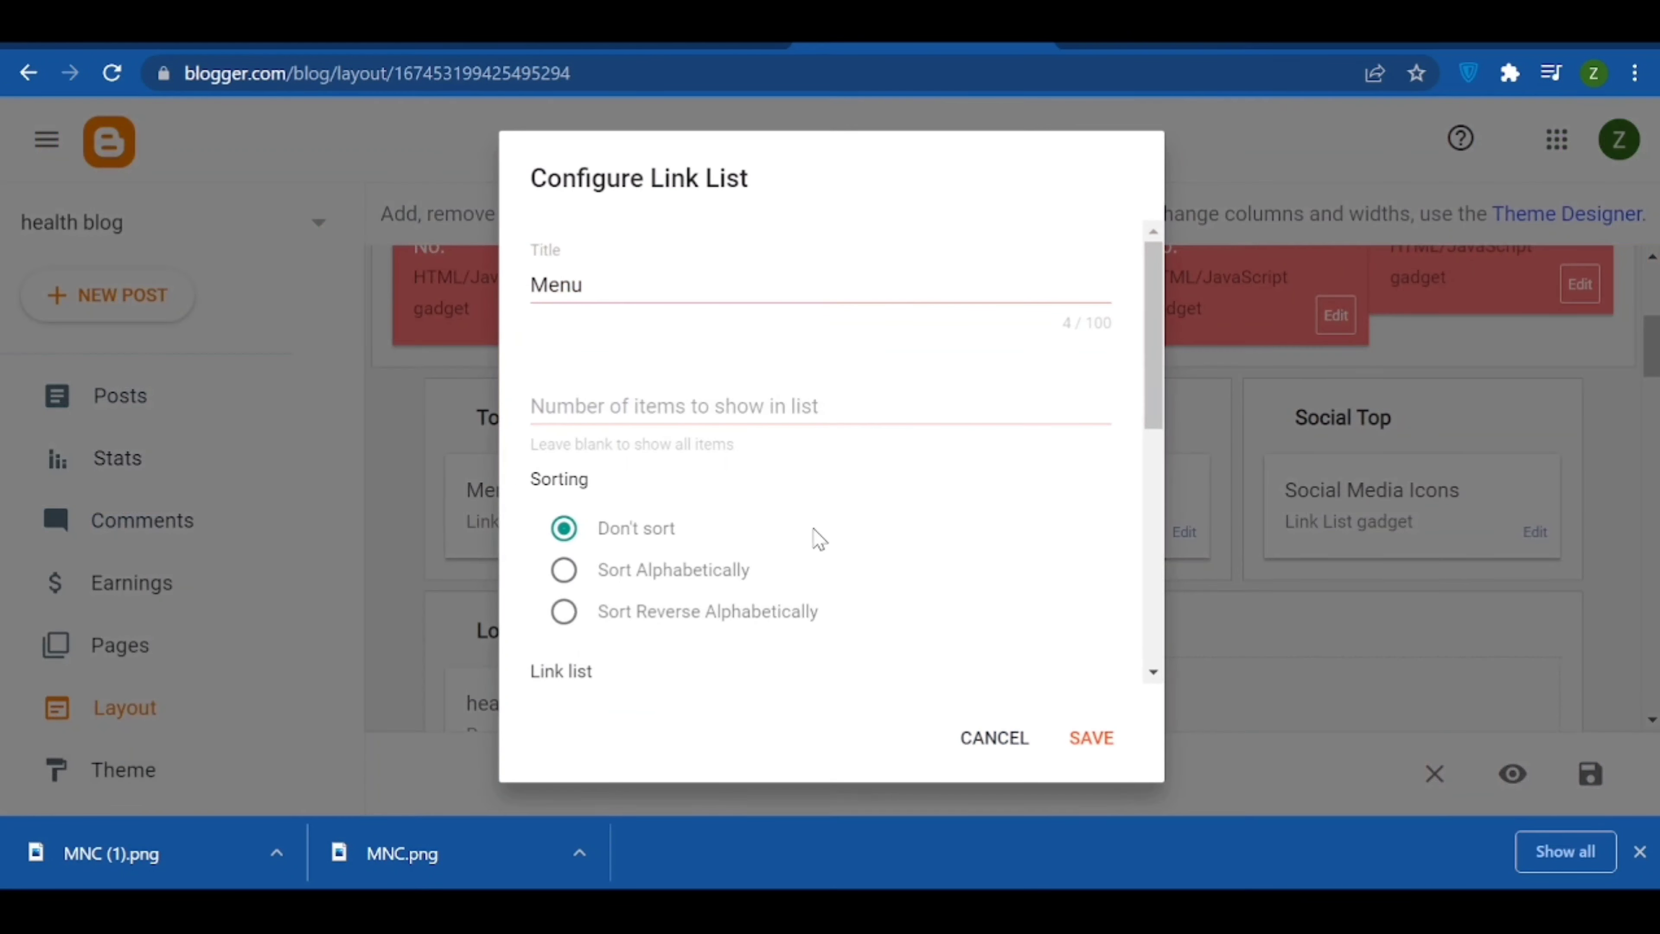
pyautogui.scroll(-3, 592, 469)
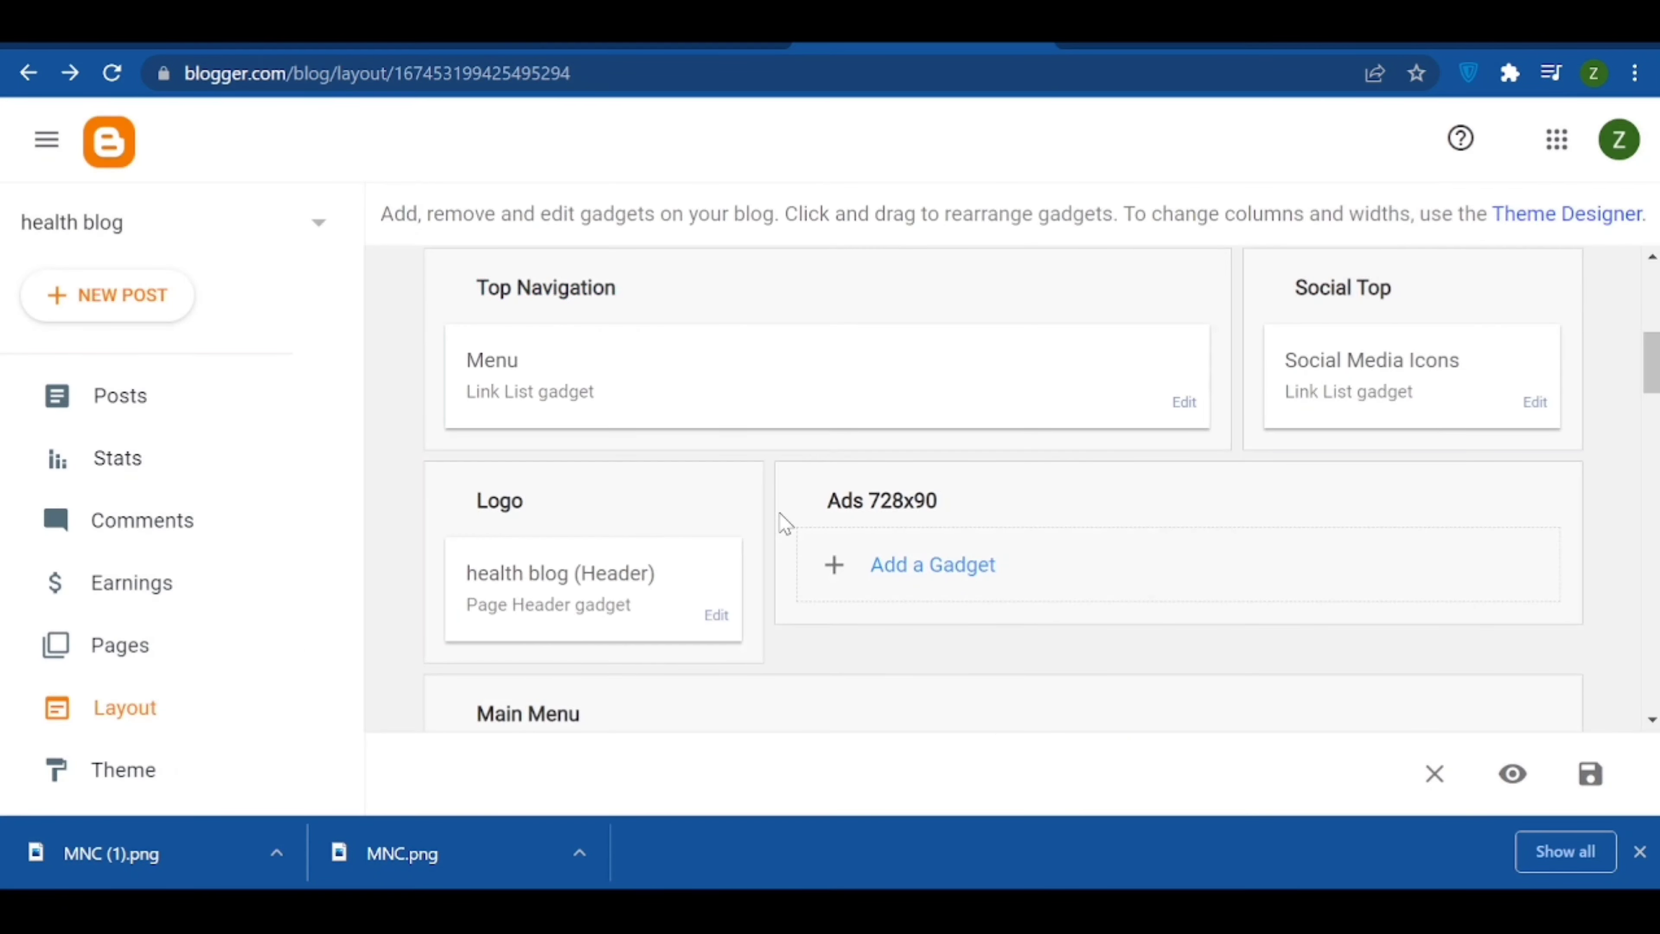
# - Change the blog title in the header gadget to "health" and save it
pyautogui.click(708, 615)
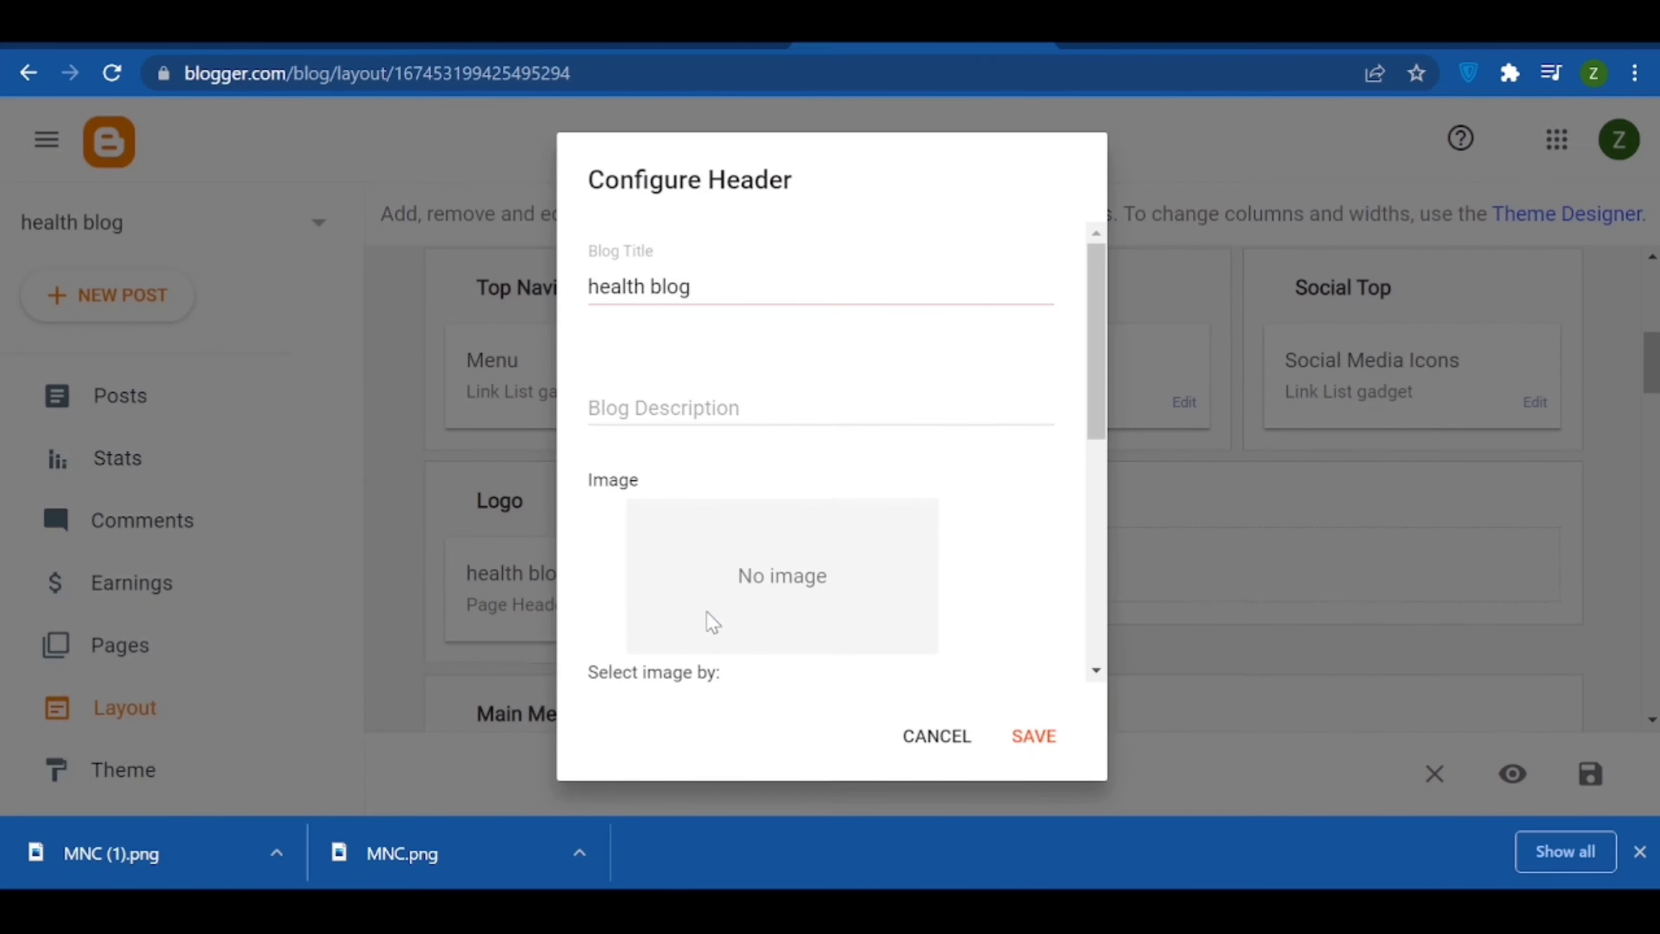
pyautogui.scroll(-2, 683, 611)
pyautogui.scroll(-6, 683, 611)
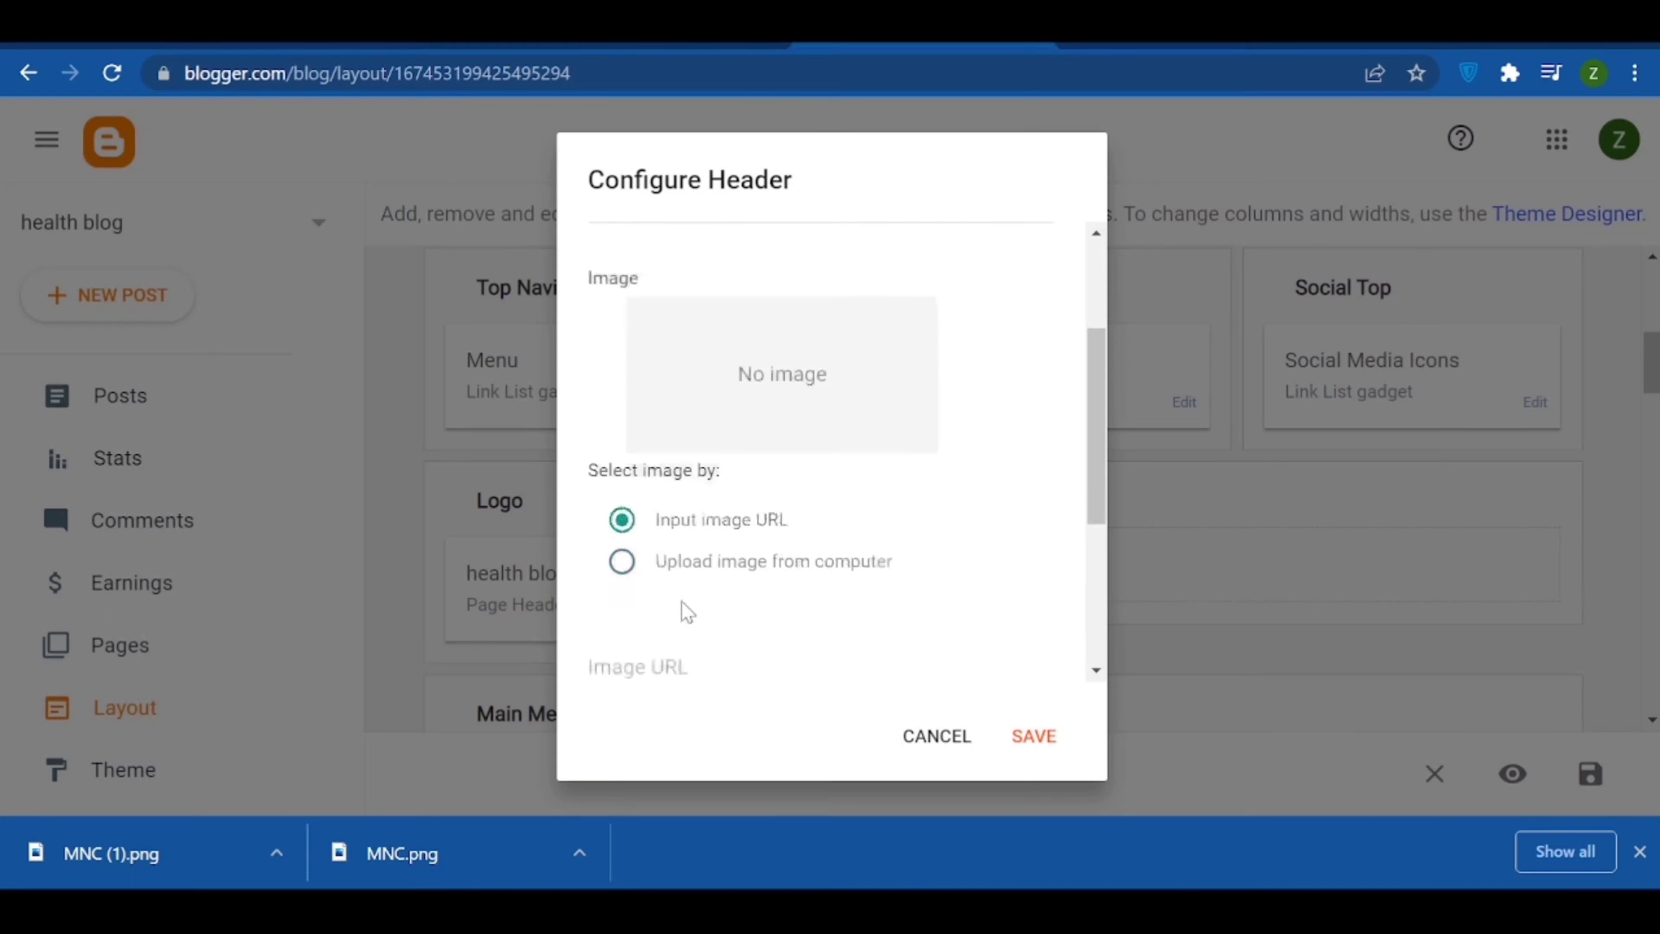
pyautogui.scroll(8, 675, 605)
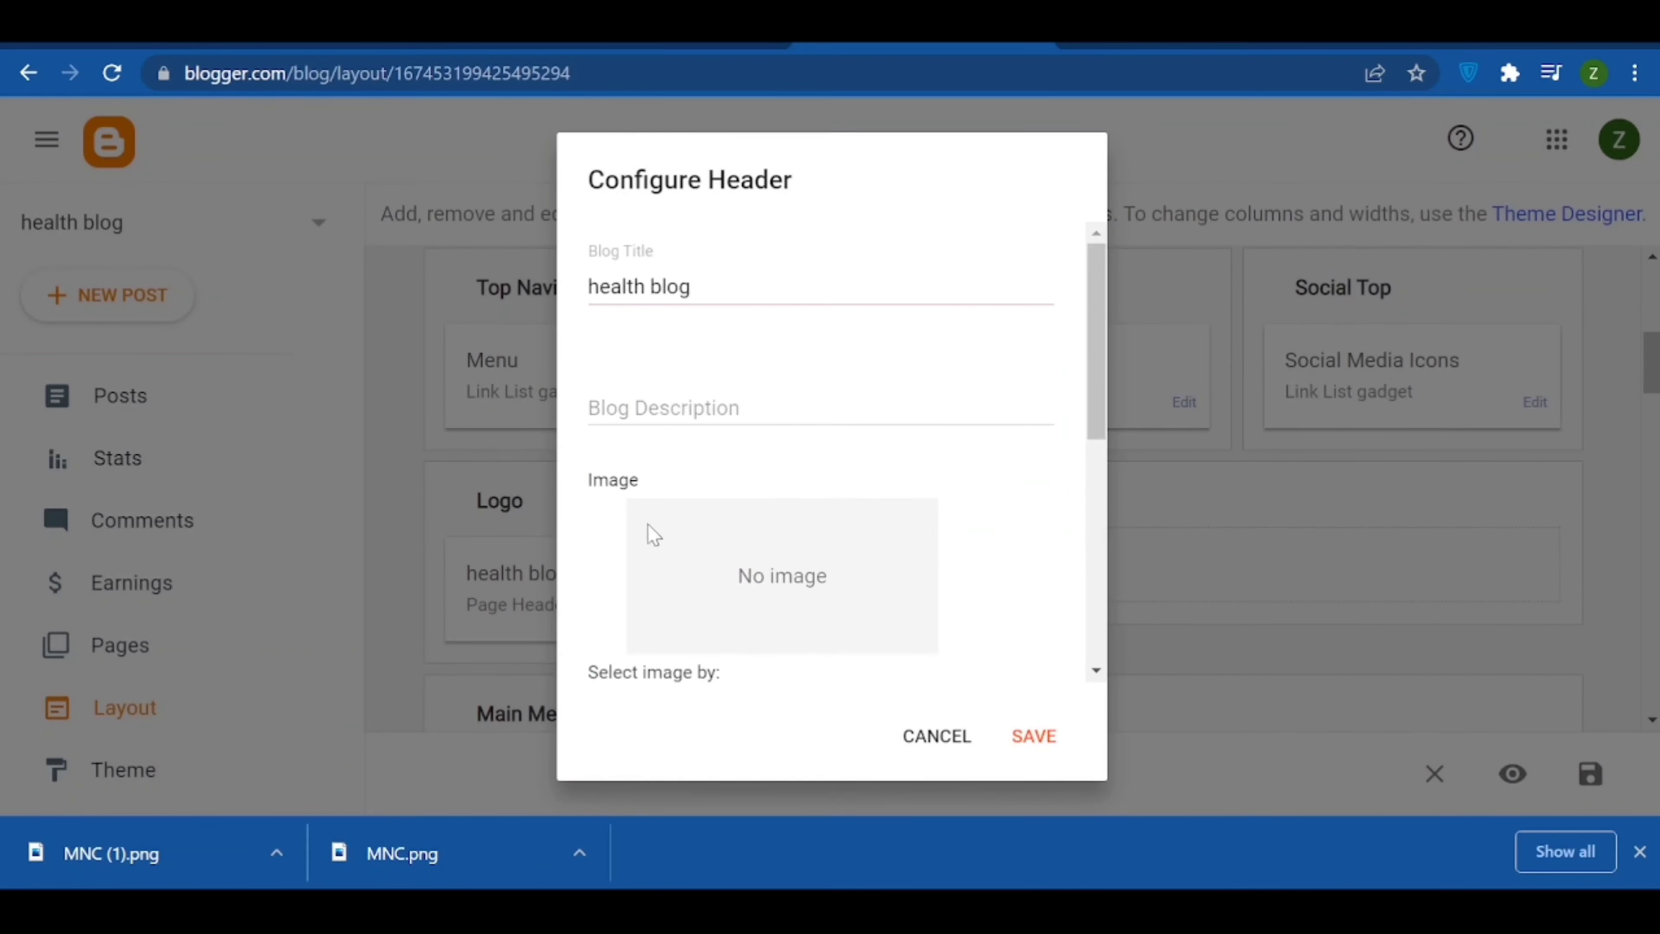
pyautogui.moveTo(714, 282); pyautogui.dragTo(655, 292)
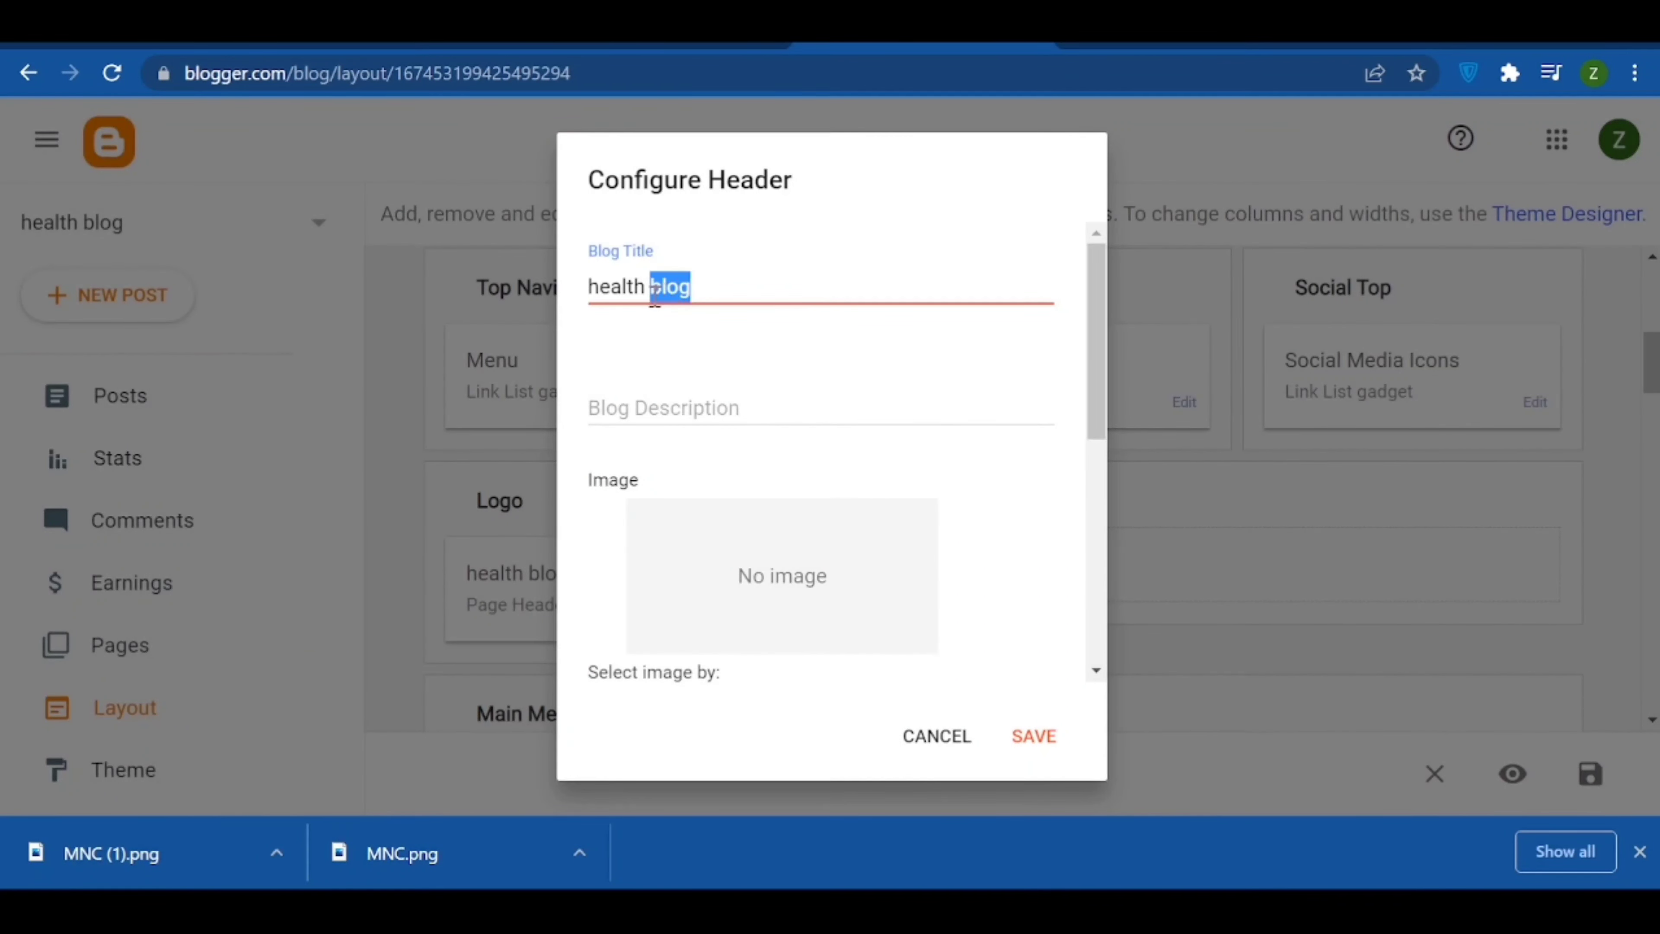
pyautogui.press('BackSpace')
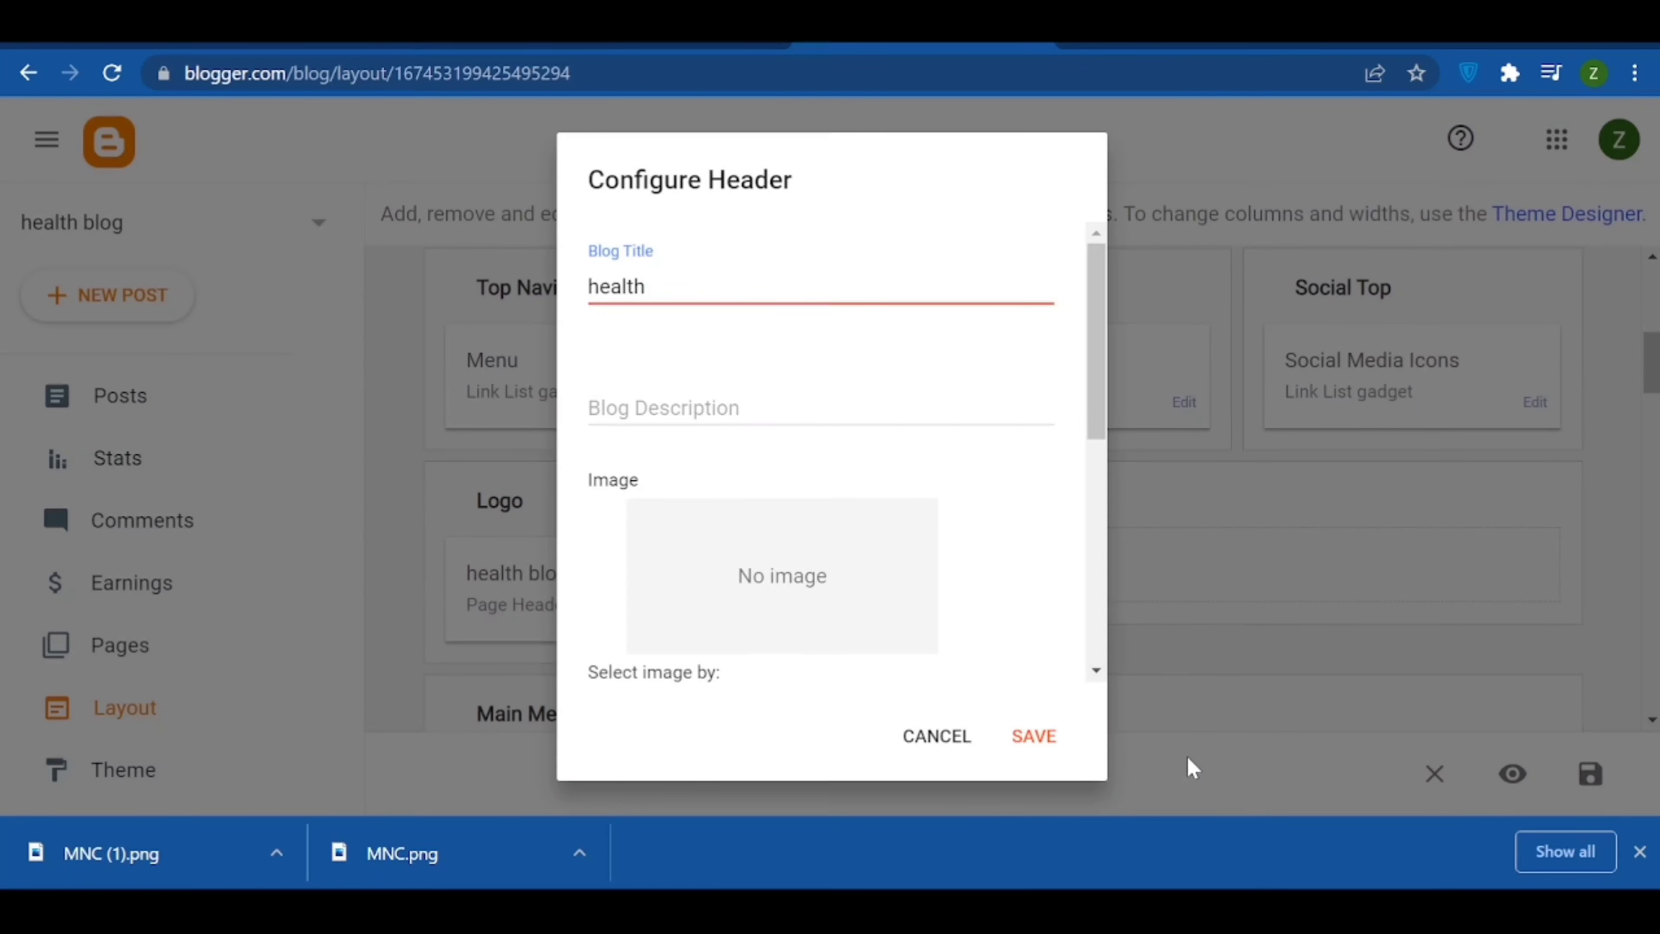
pyautogui.click(1033, 736)
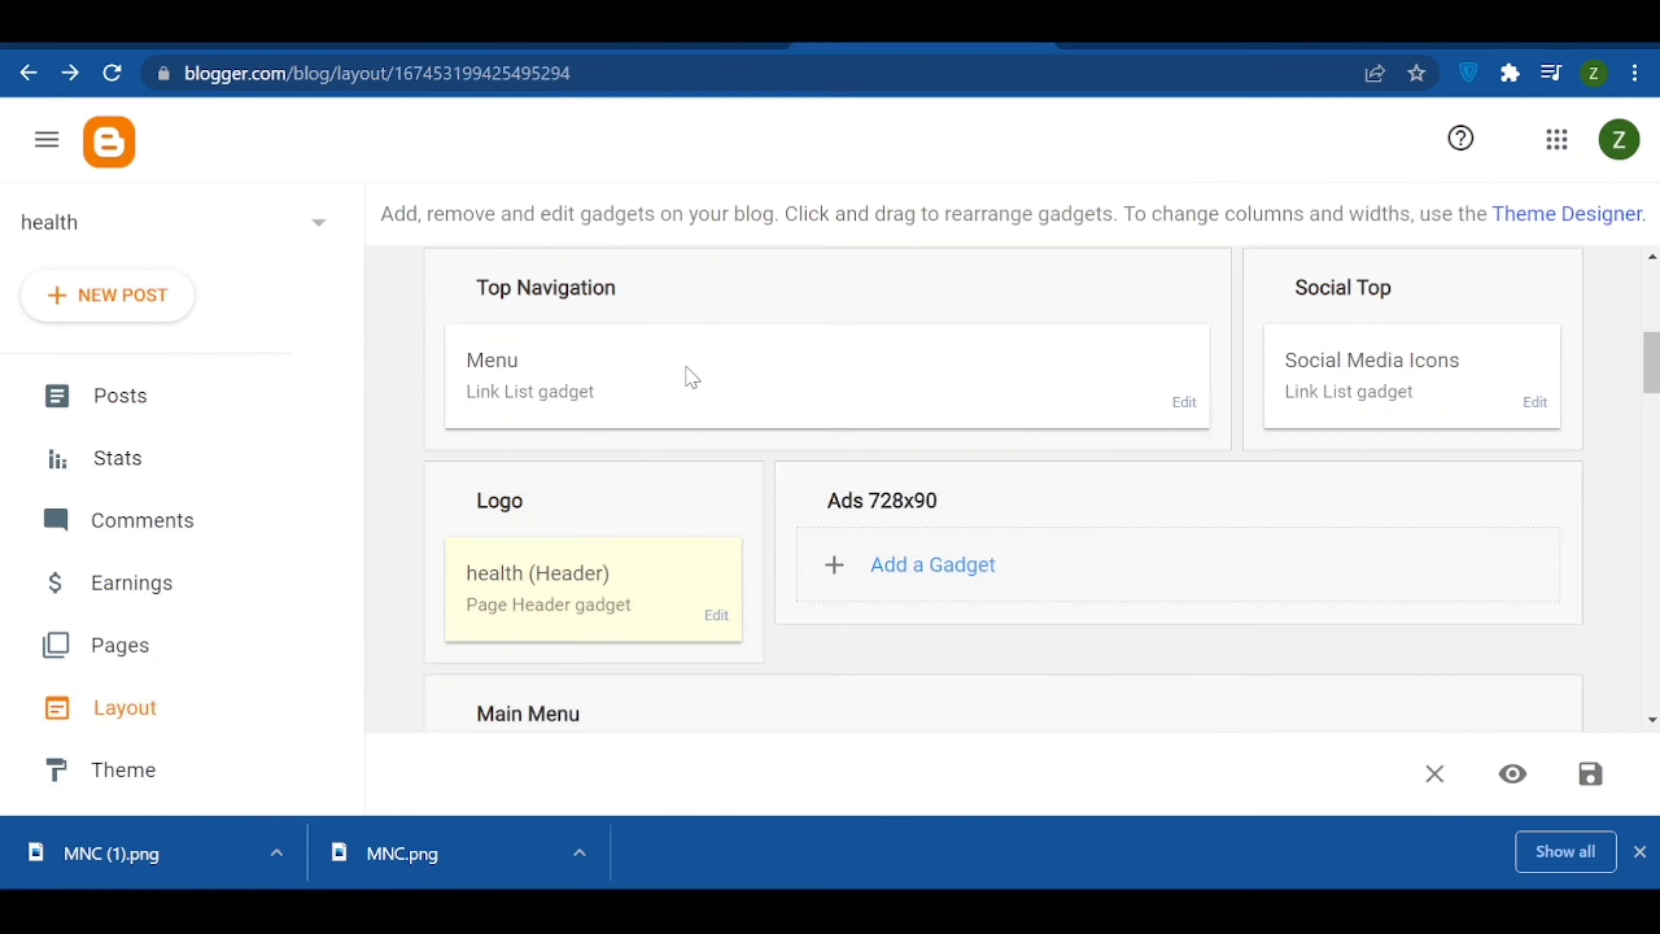
# - Delete every link from the Main Menu gadget, from "story" up to "Healthy lifestyle", and save the gadget
pyautogui.scroll(-3, 690, 366)
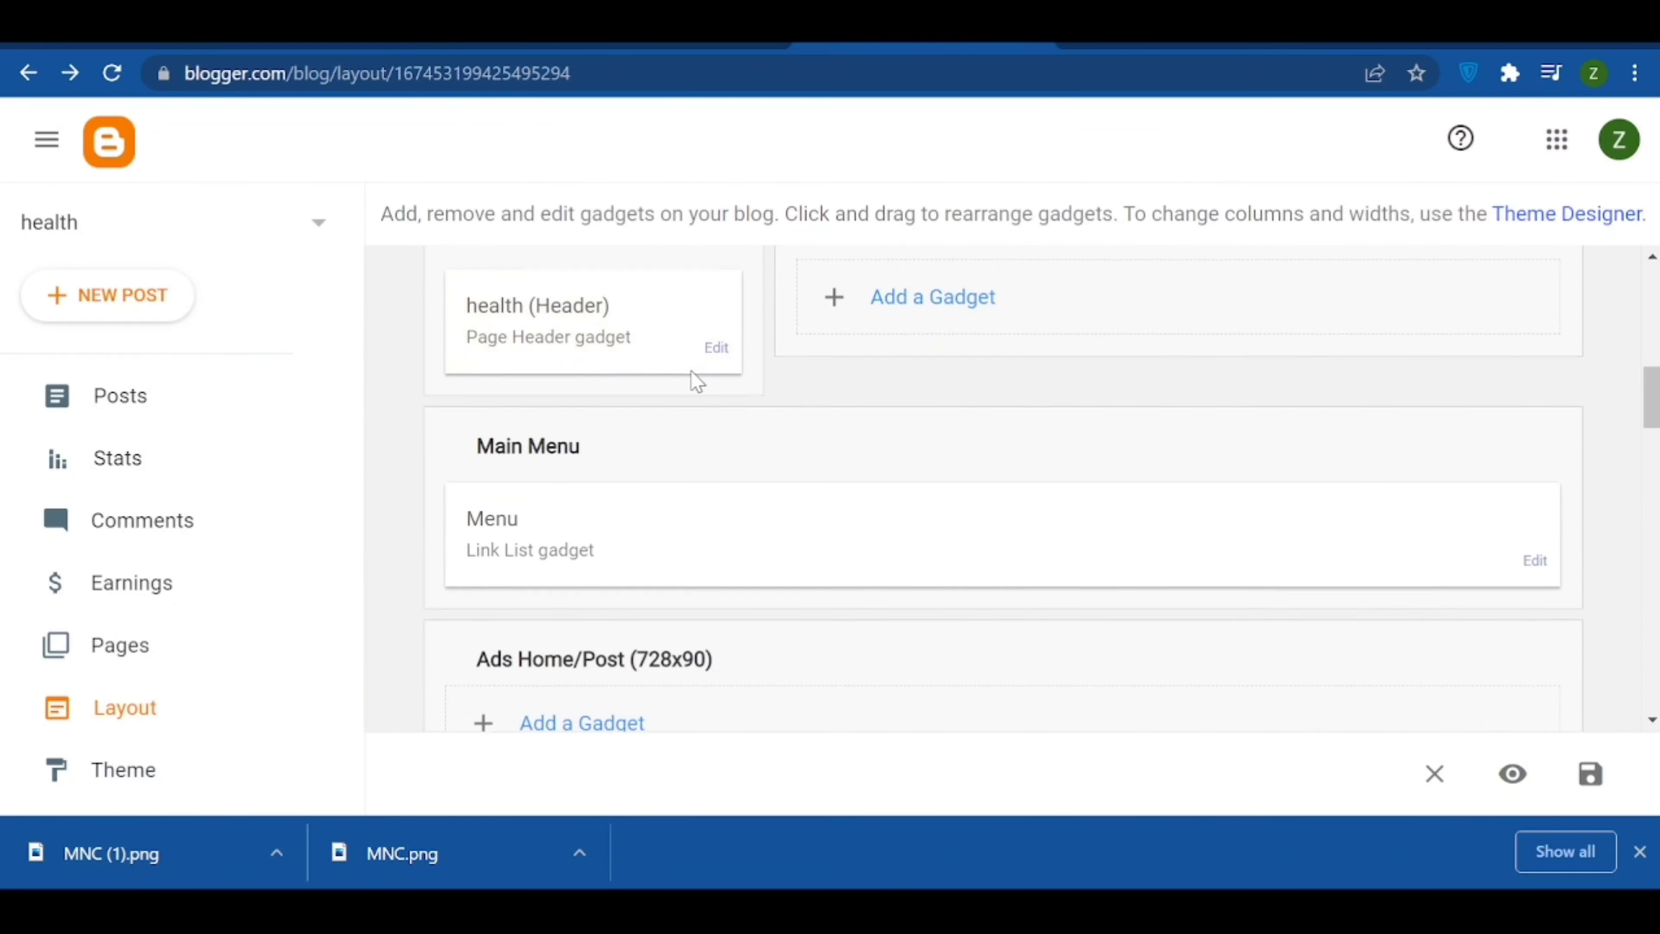
pyautogui.click(1534, 439)
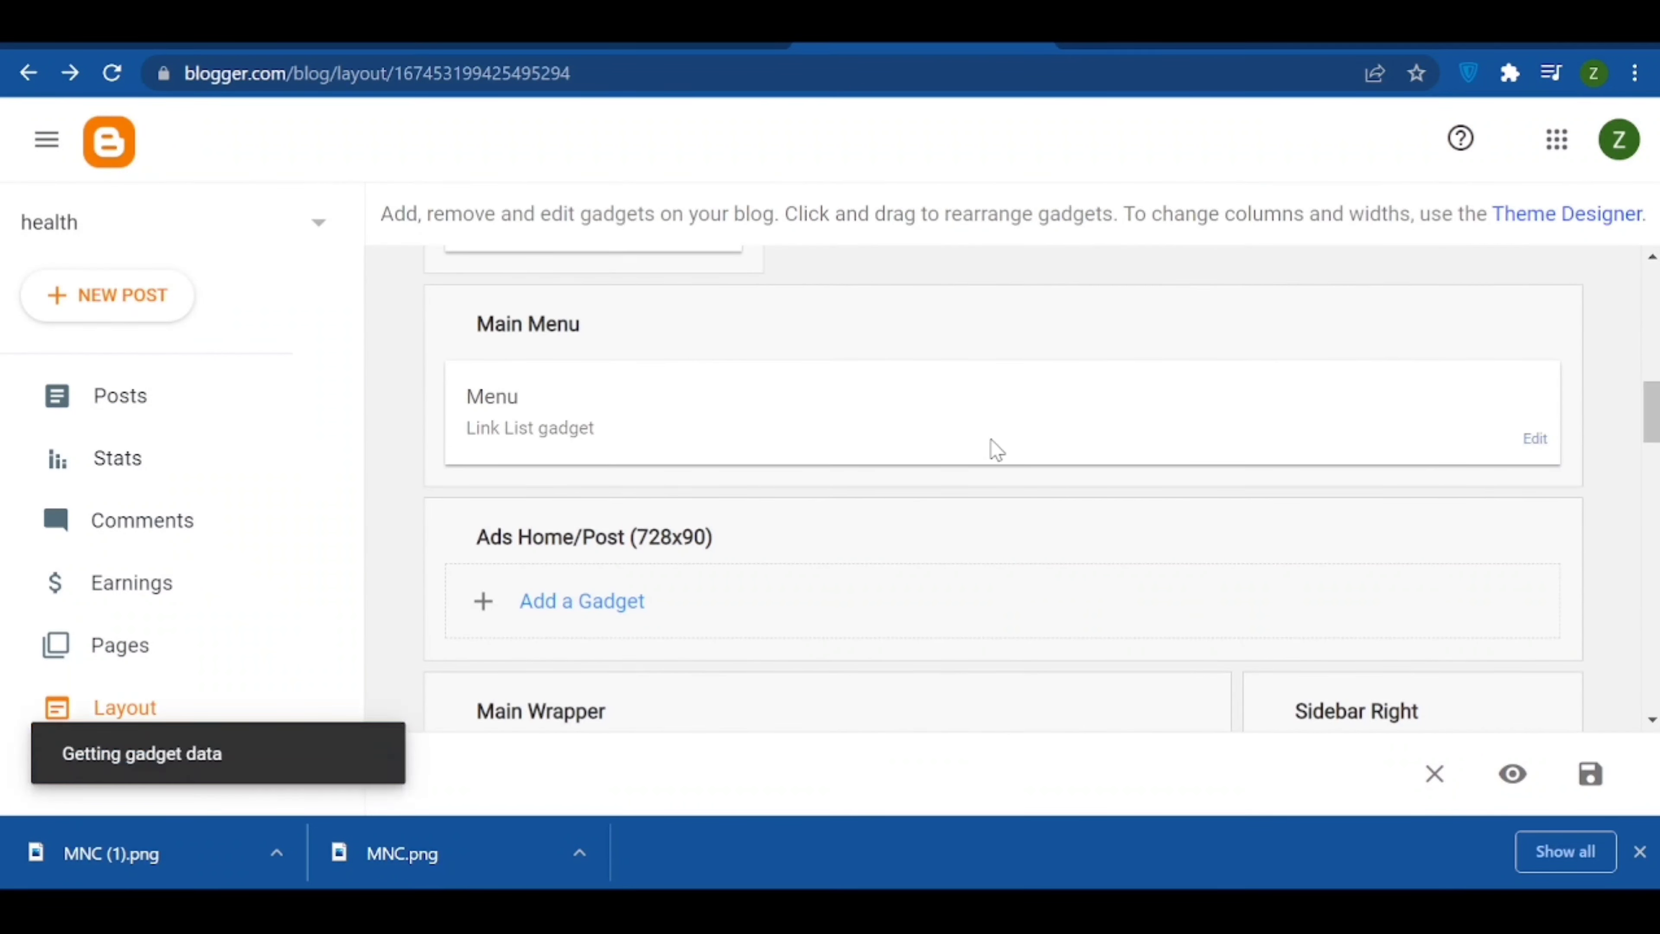
pyautogui.scroll(-10, 938, 558)
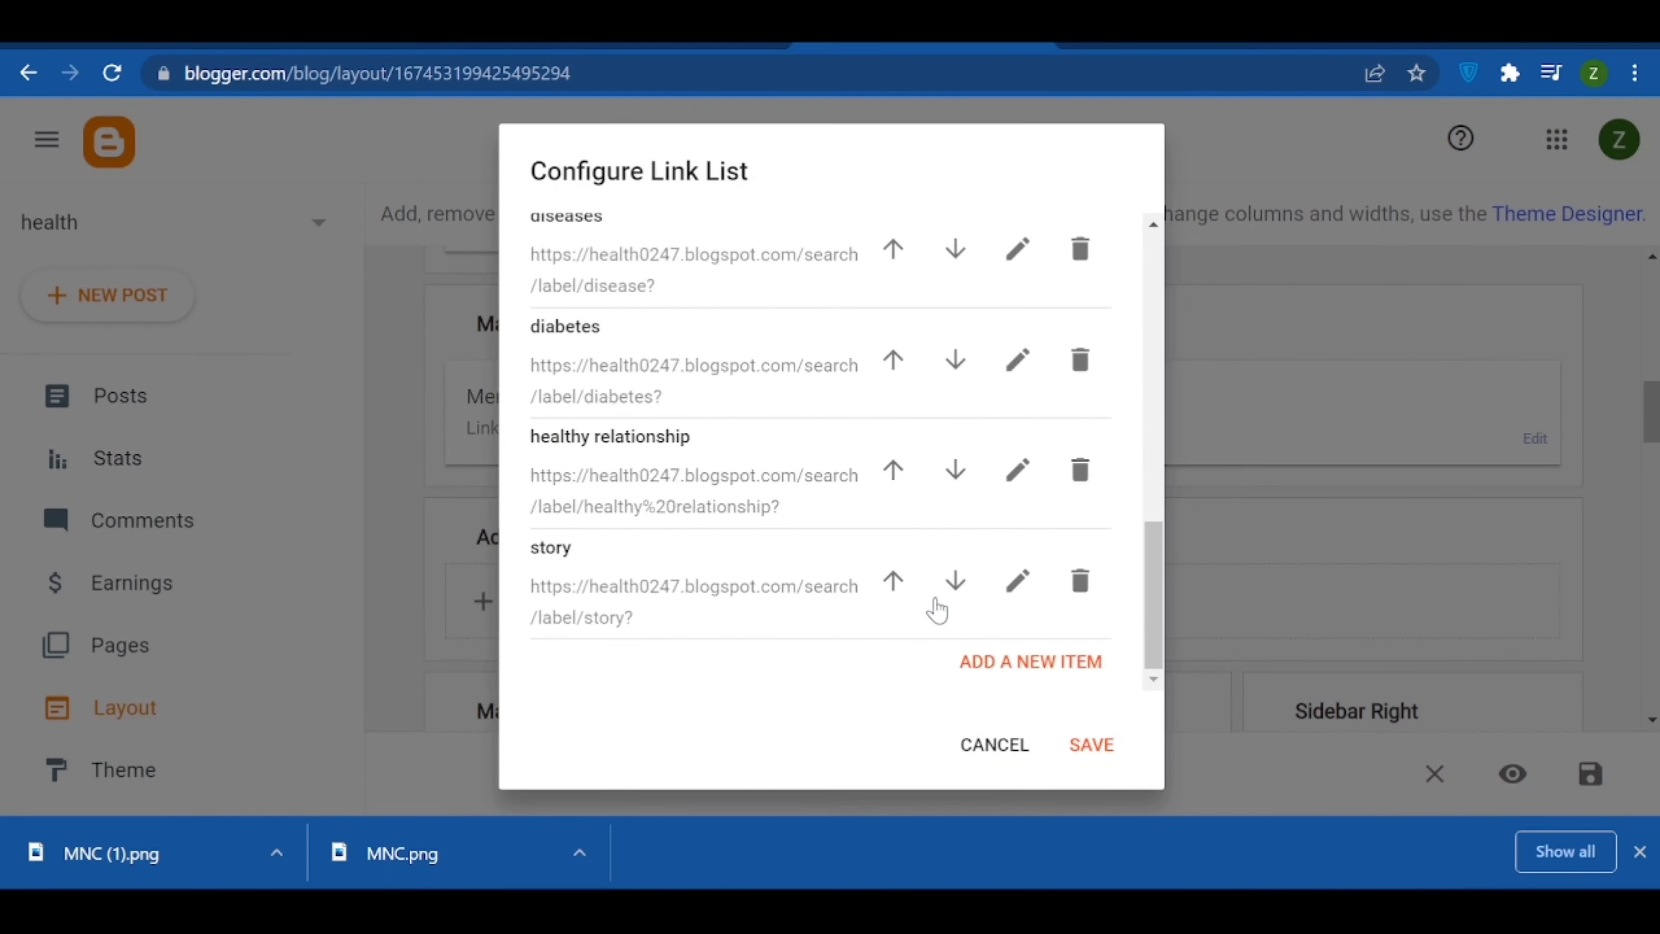
pyautogui.click(1082, 581)
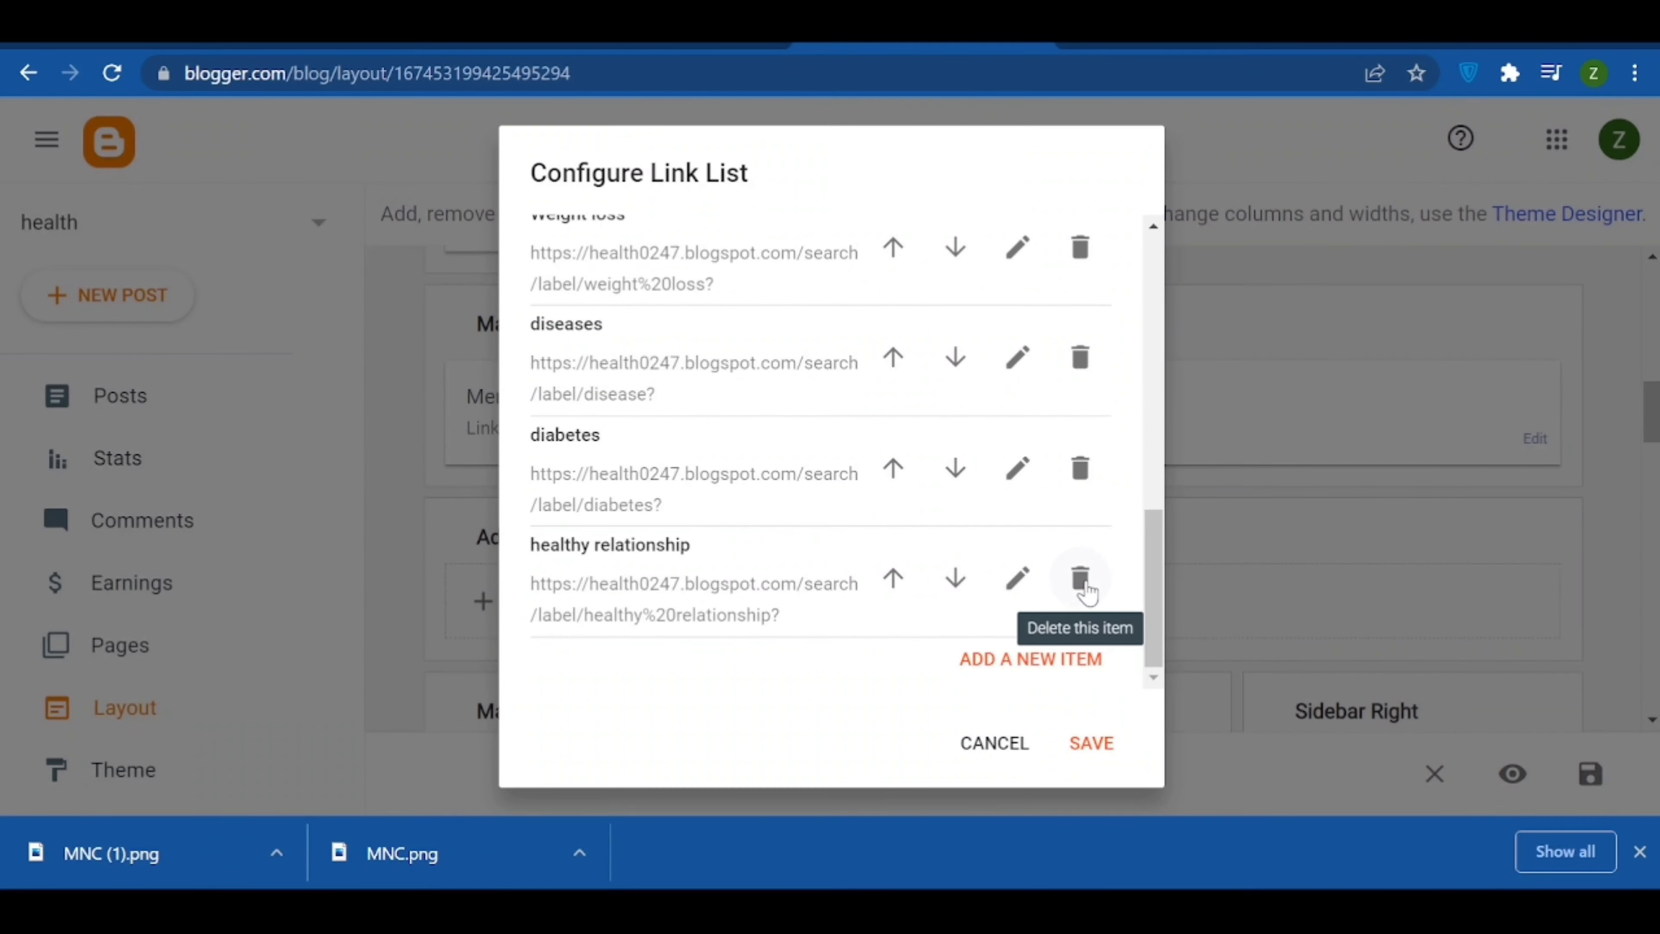
pyautogui.click(1085, 587)
pyautogui.click(1085, 587)
pyautogui.click(1085, 587)
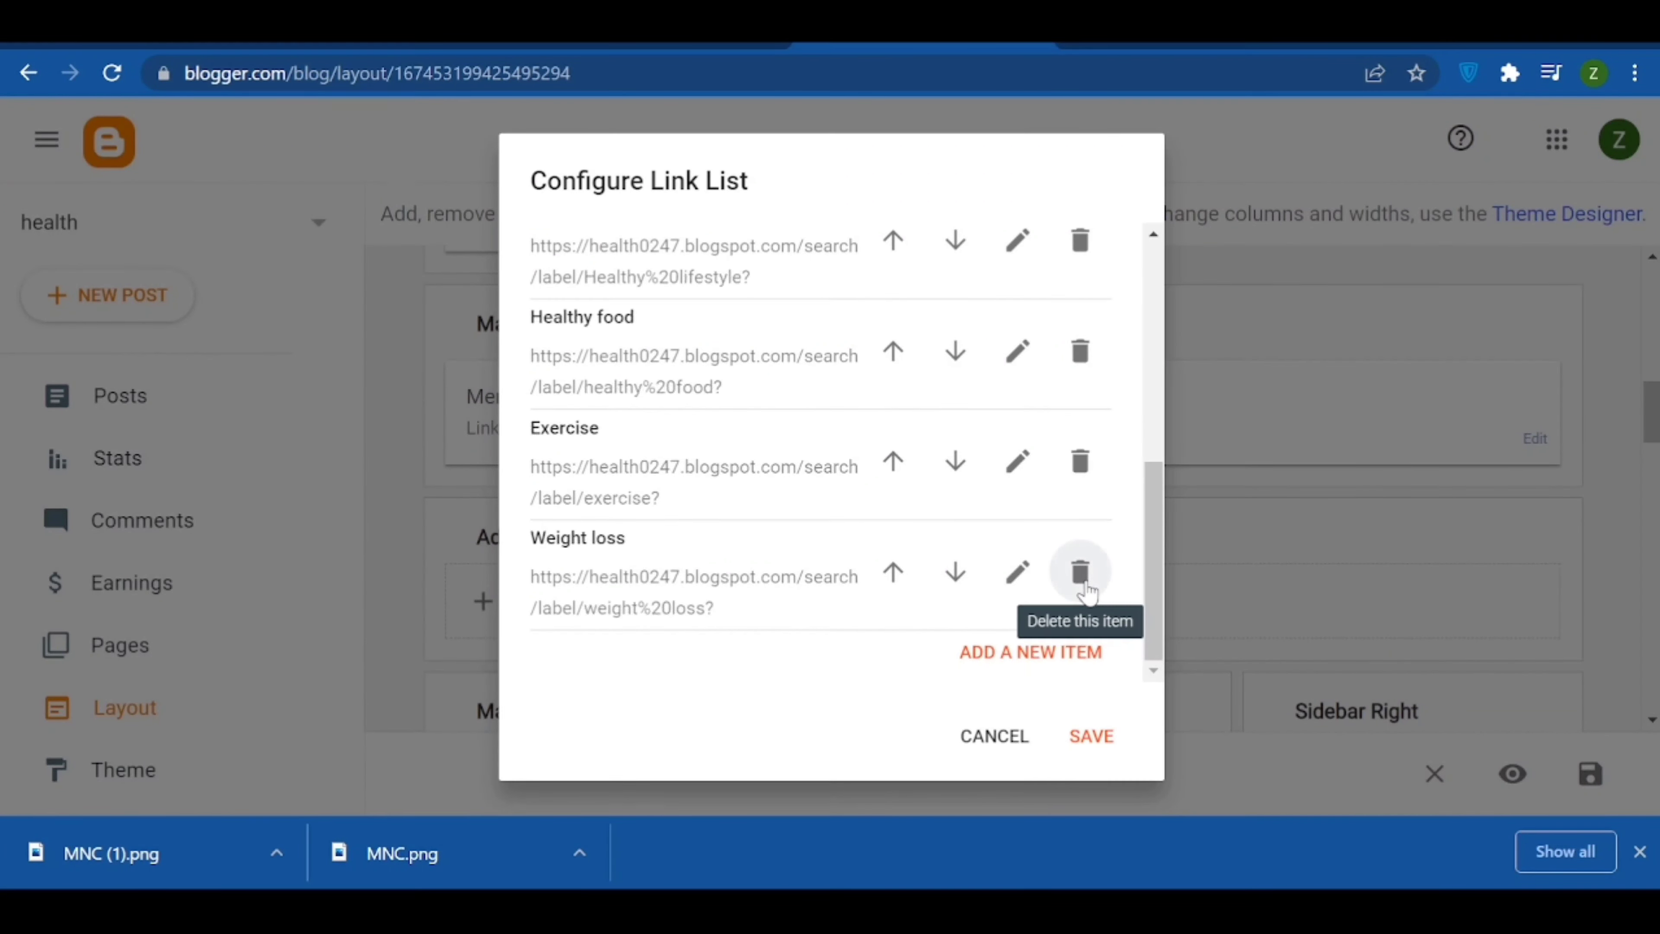
pyautogui.click(1085, 585)
pyautogui.click(1085, 587)
pyautogui.click(1083, 573)
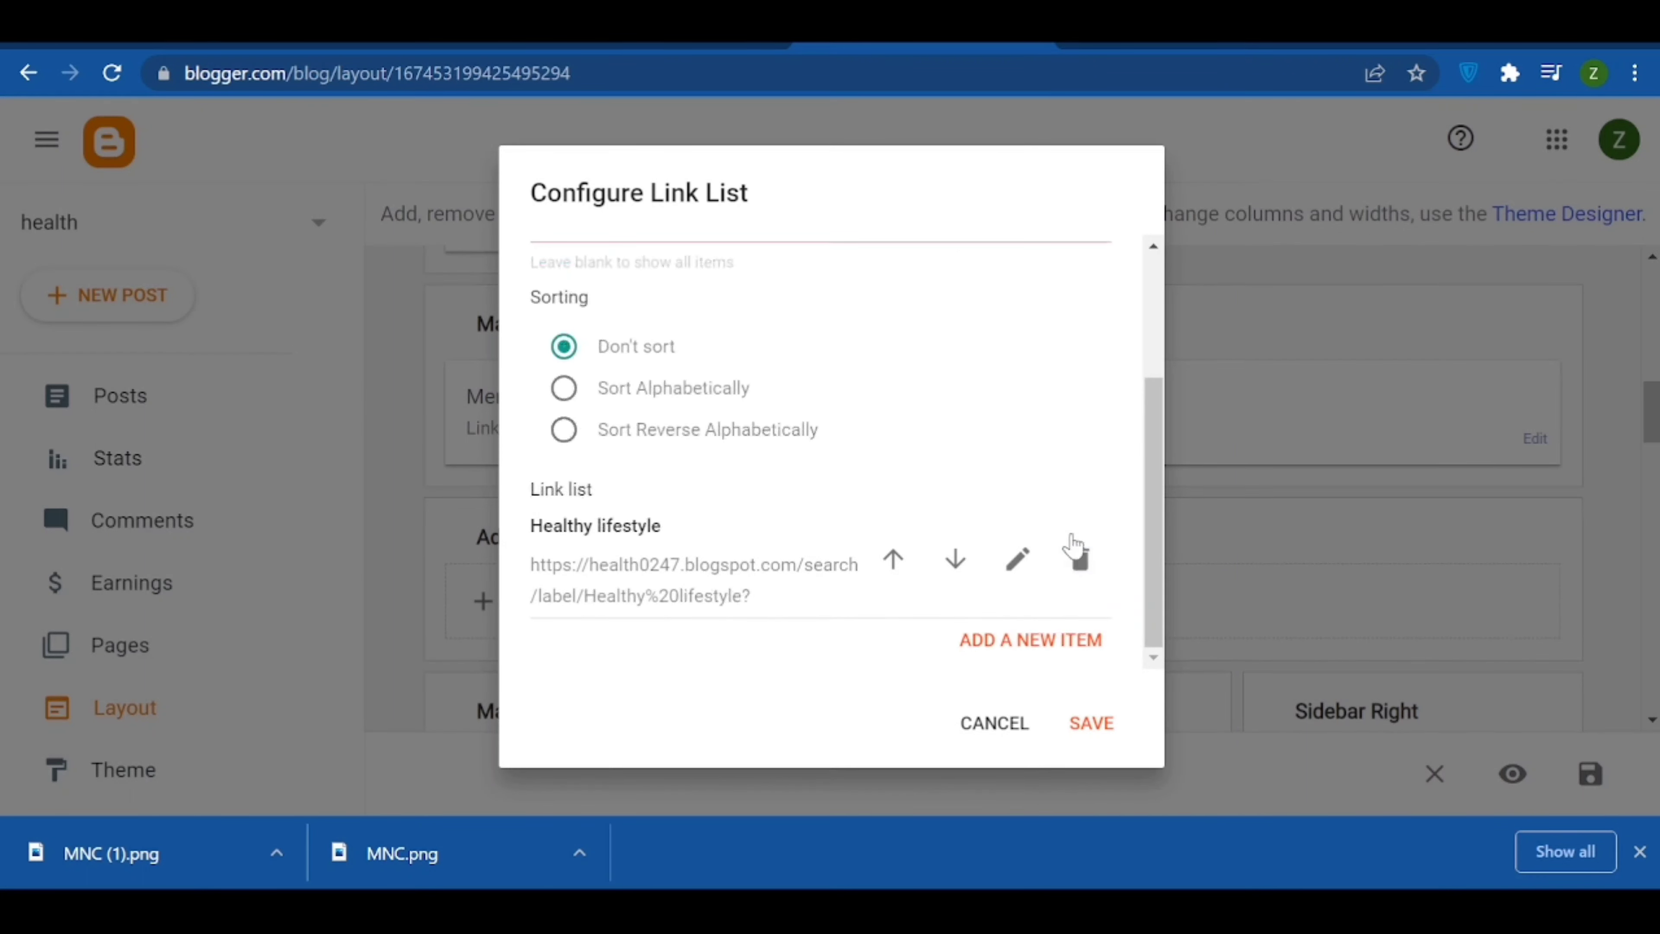
pyautogui.click(1080, 562)
pyautogui.click(1037, 717)
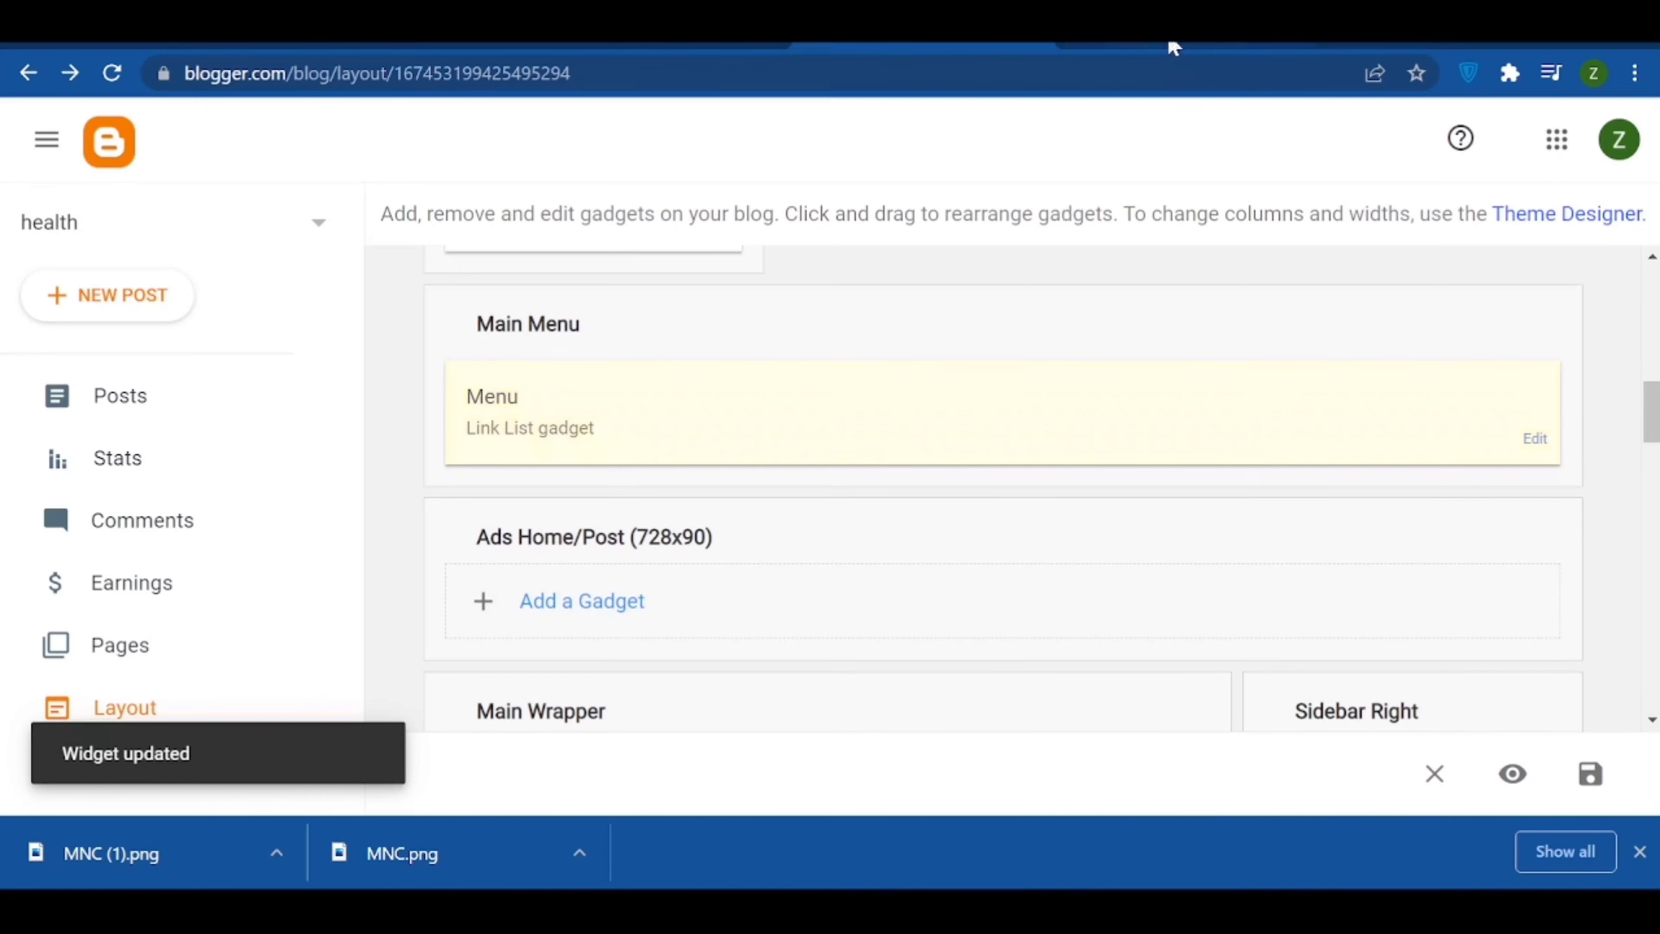
# - Reload the live blog to check its title and menu, and return to the Top Navigation area of the layout
pyautogui.click(1174, 47)
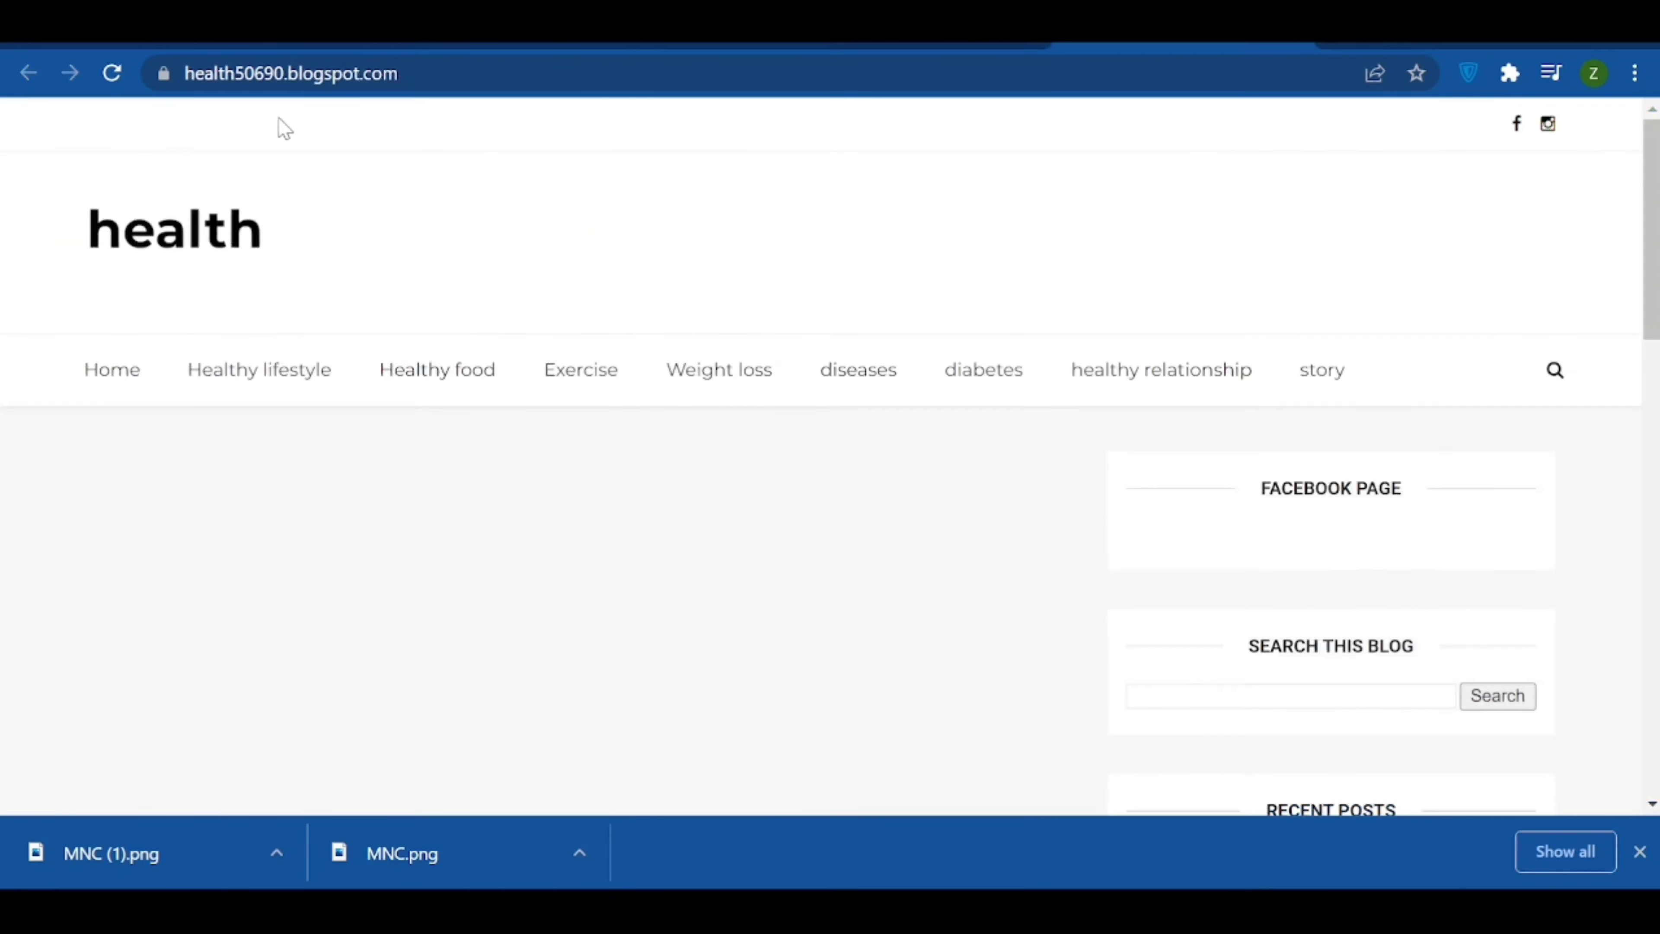
pyautogui.click(111, 77)
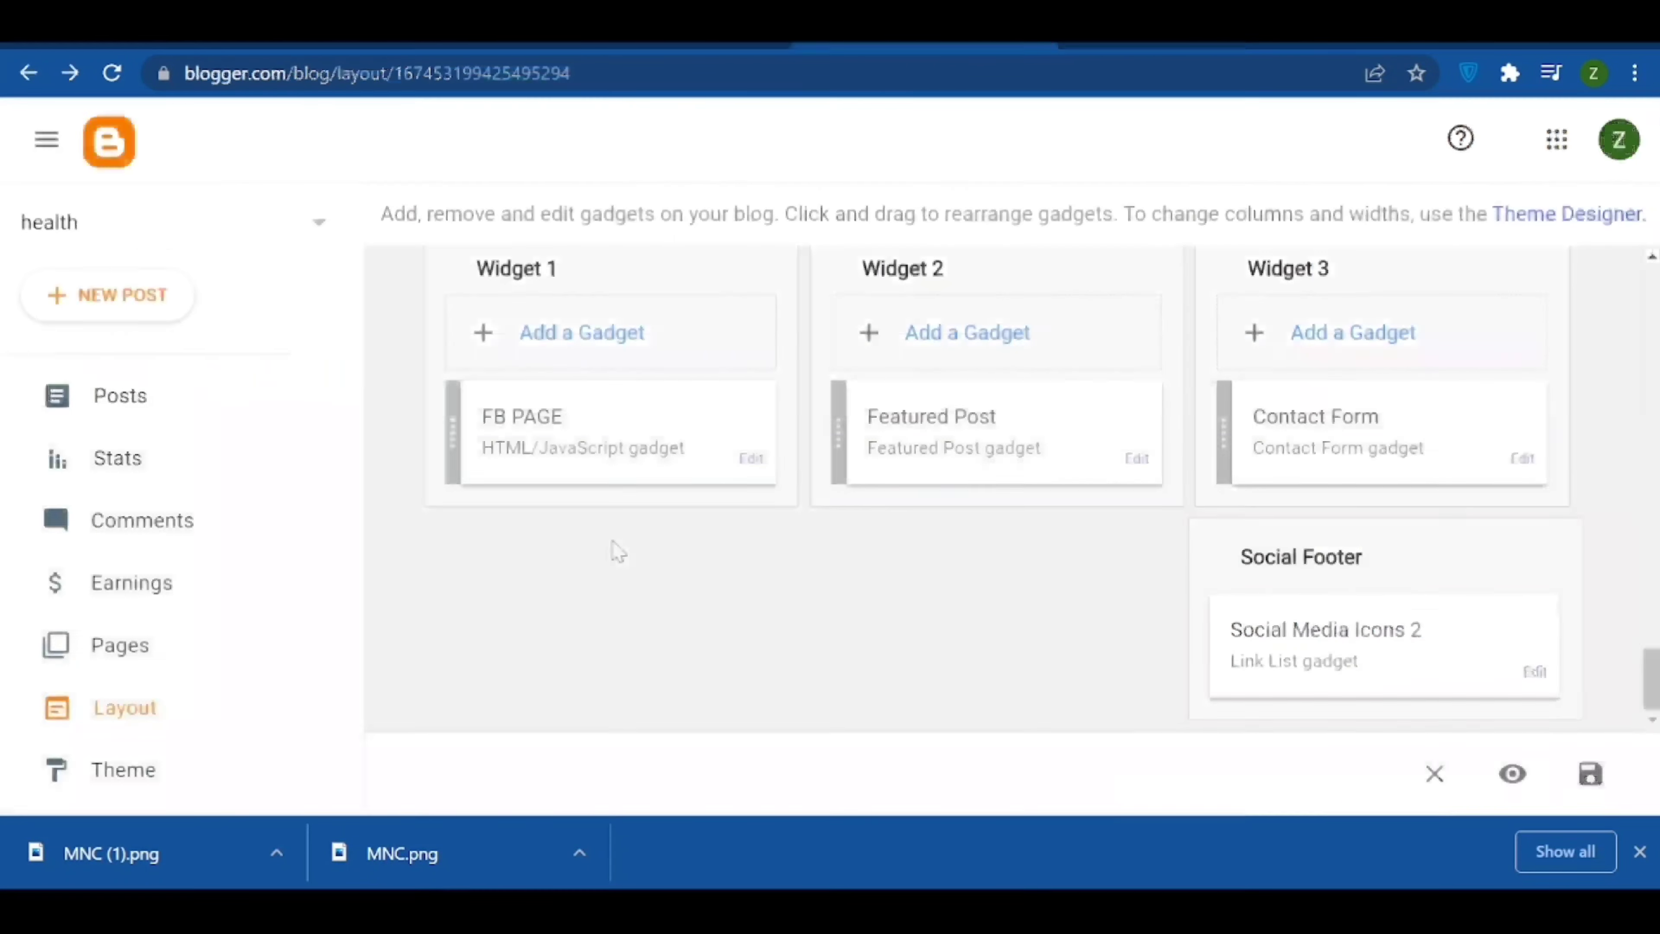
pyautogui.scroll(5, 612, 546)
pyautogui.scroll(10, 608, 540)
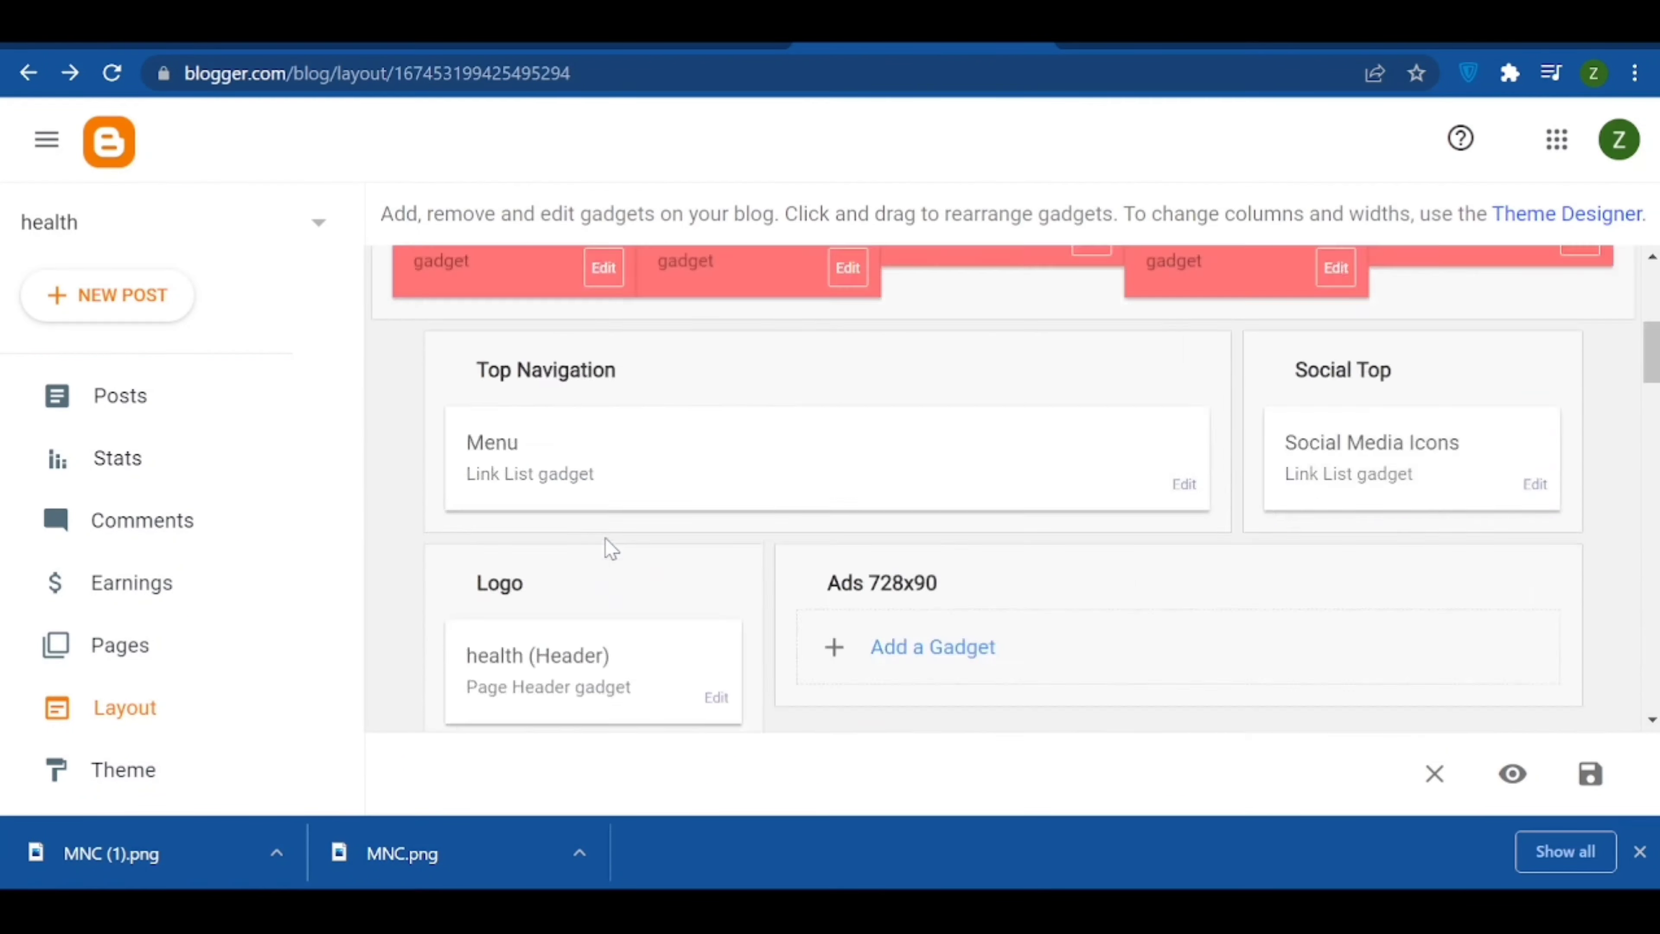
# - Create a new blog post titled "VEGETABLE"
pyautogui.click(92, 402)
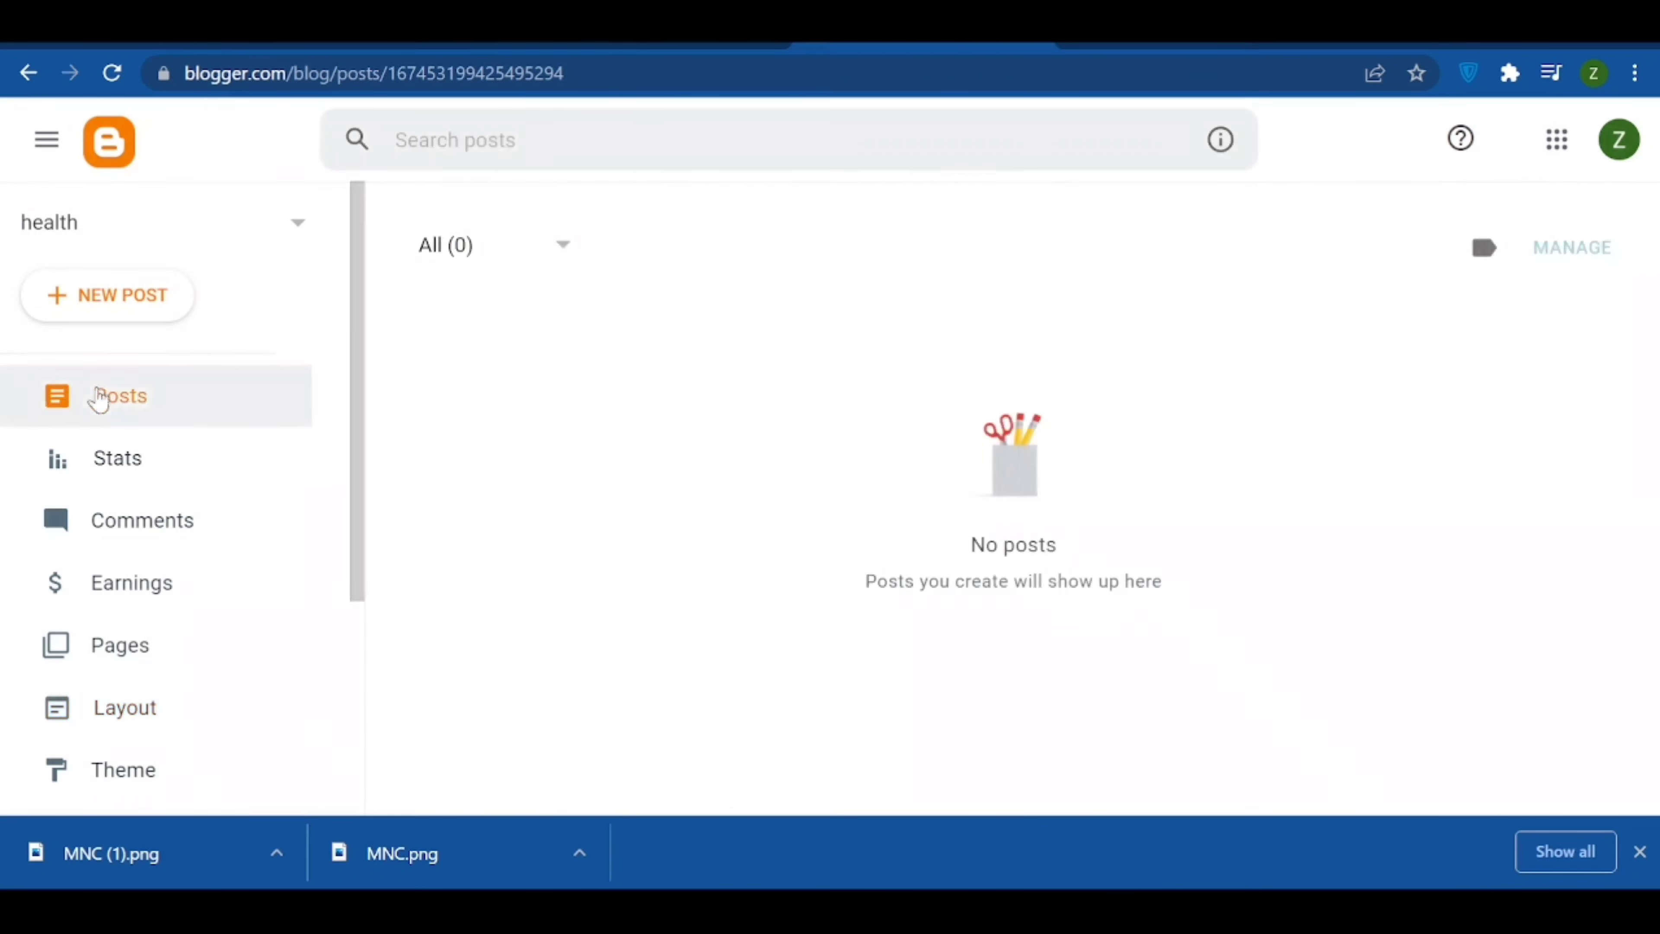
pyautogui.click(120, 298)
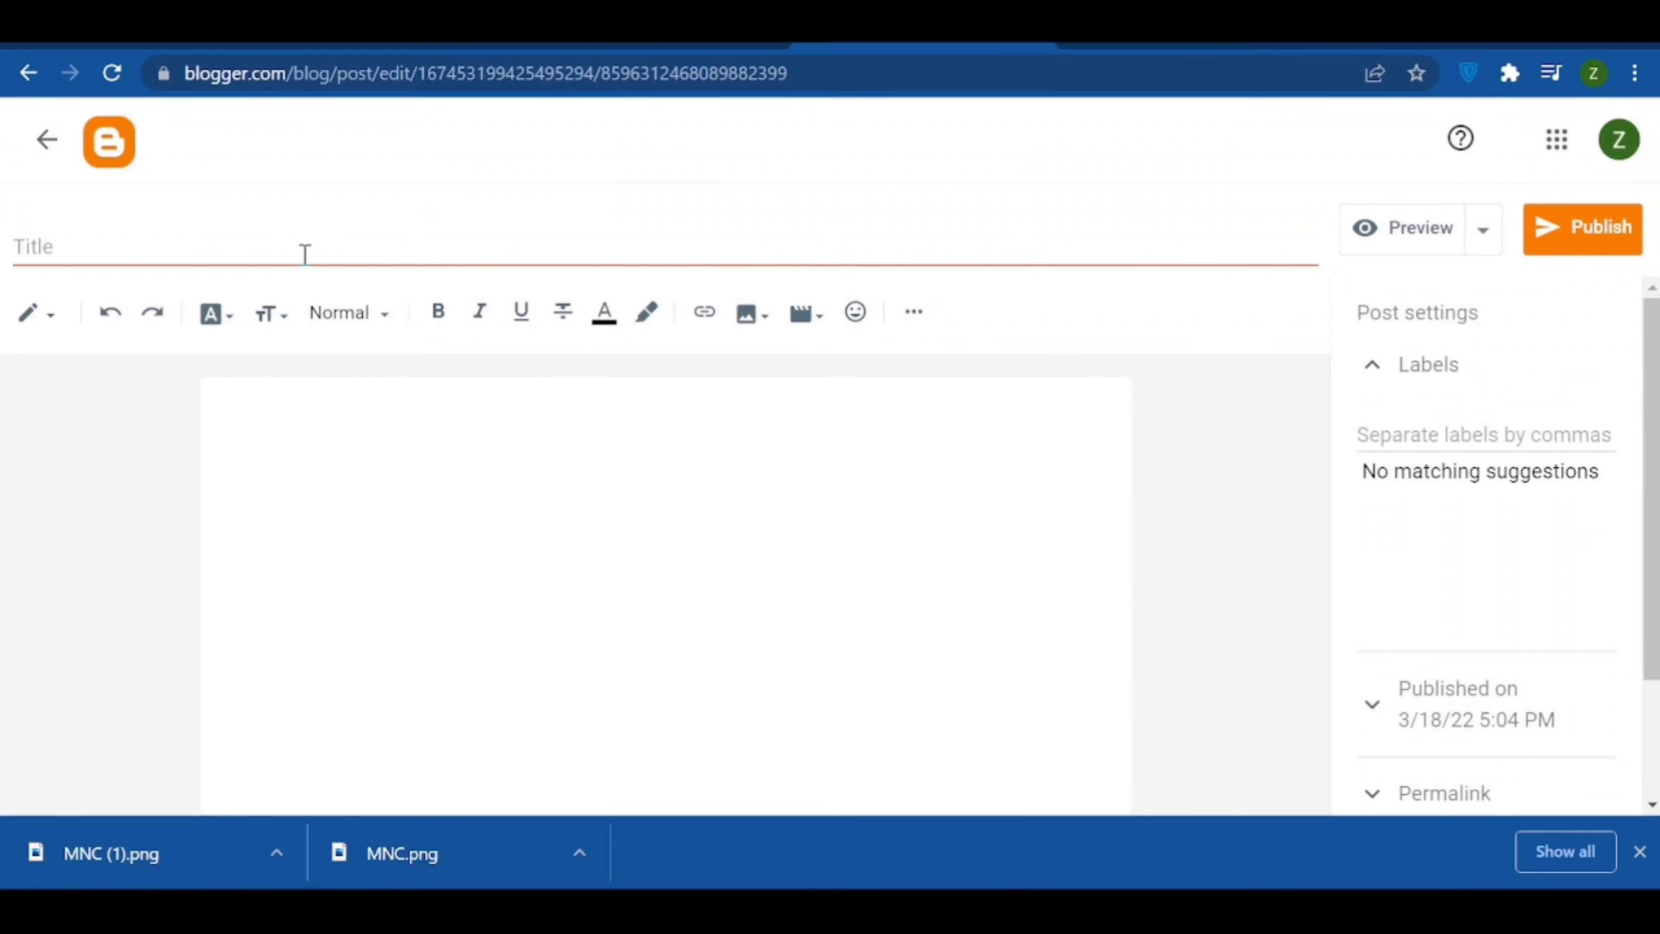
pyautogui.write('V')
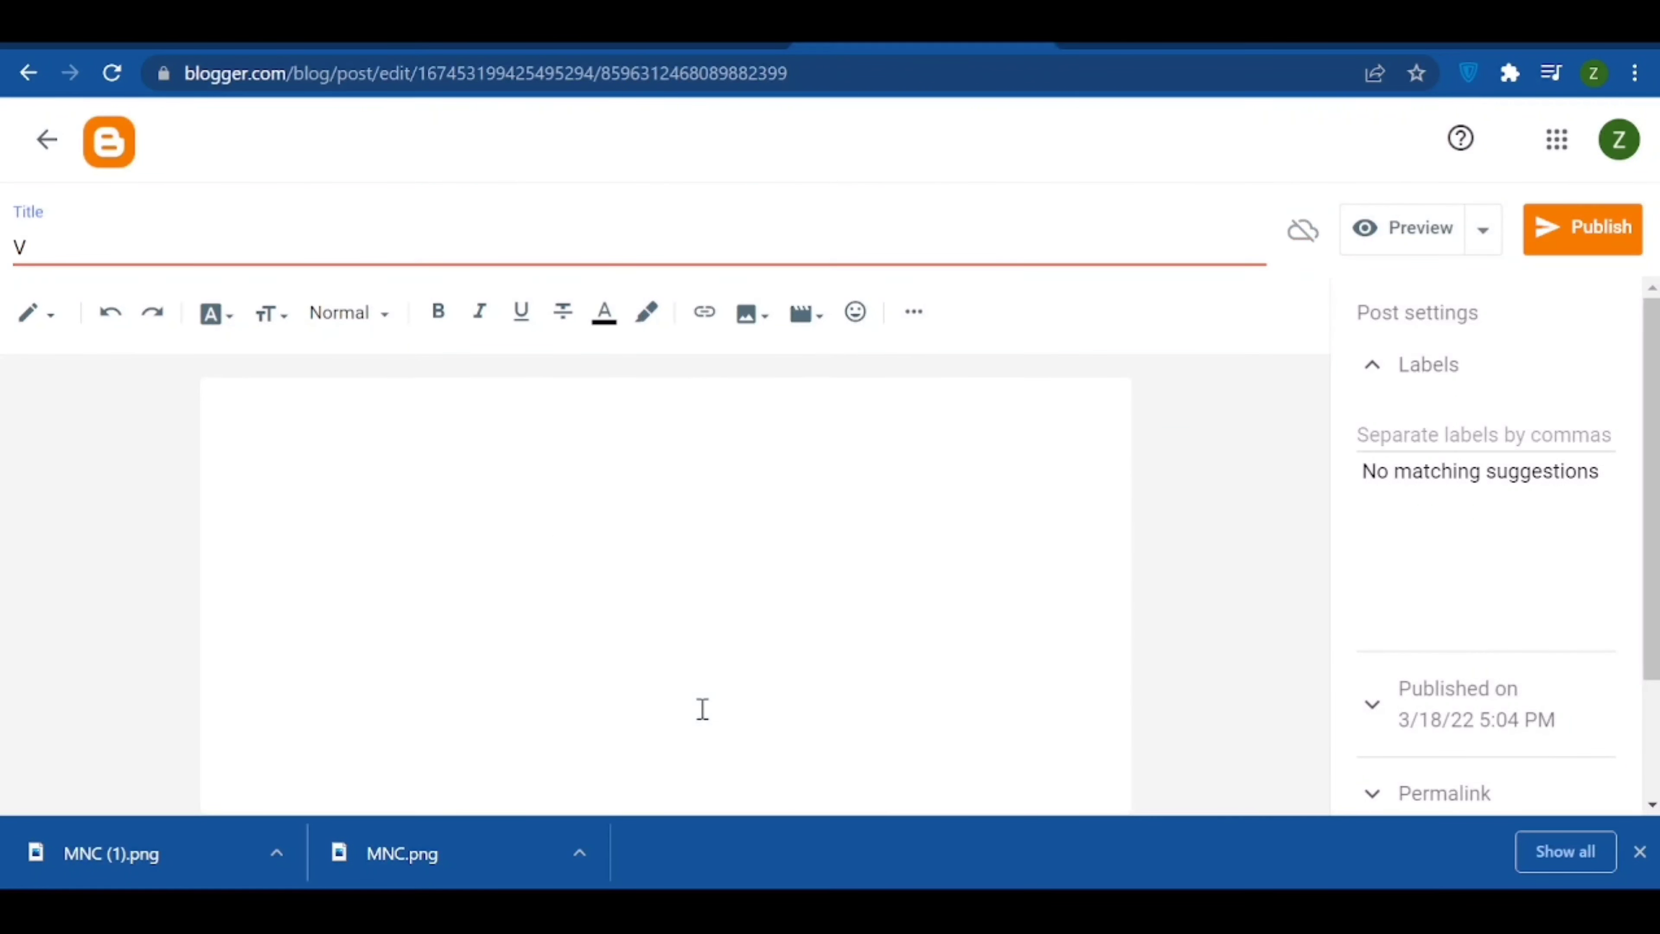
pyautogui.write('EGETABLE')
# - Insert the vegetables image from the computer into the body of the VEGETABLE post
pyautogui.click(570, 452)
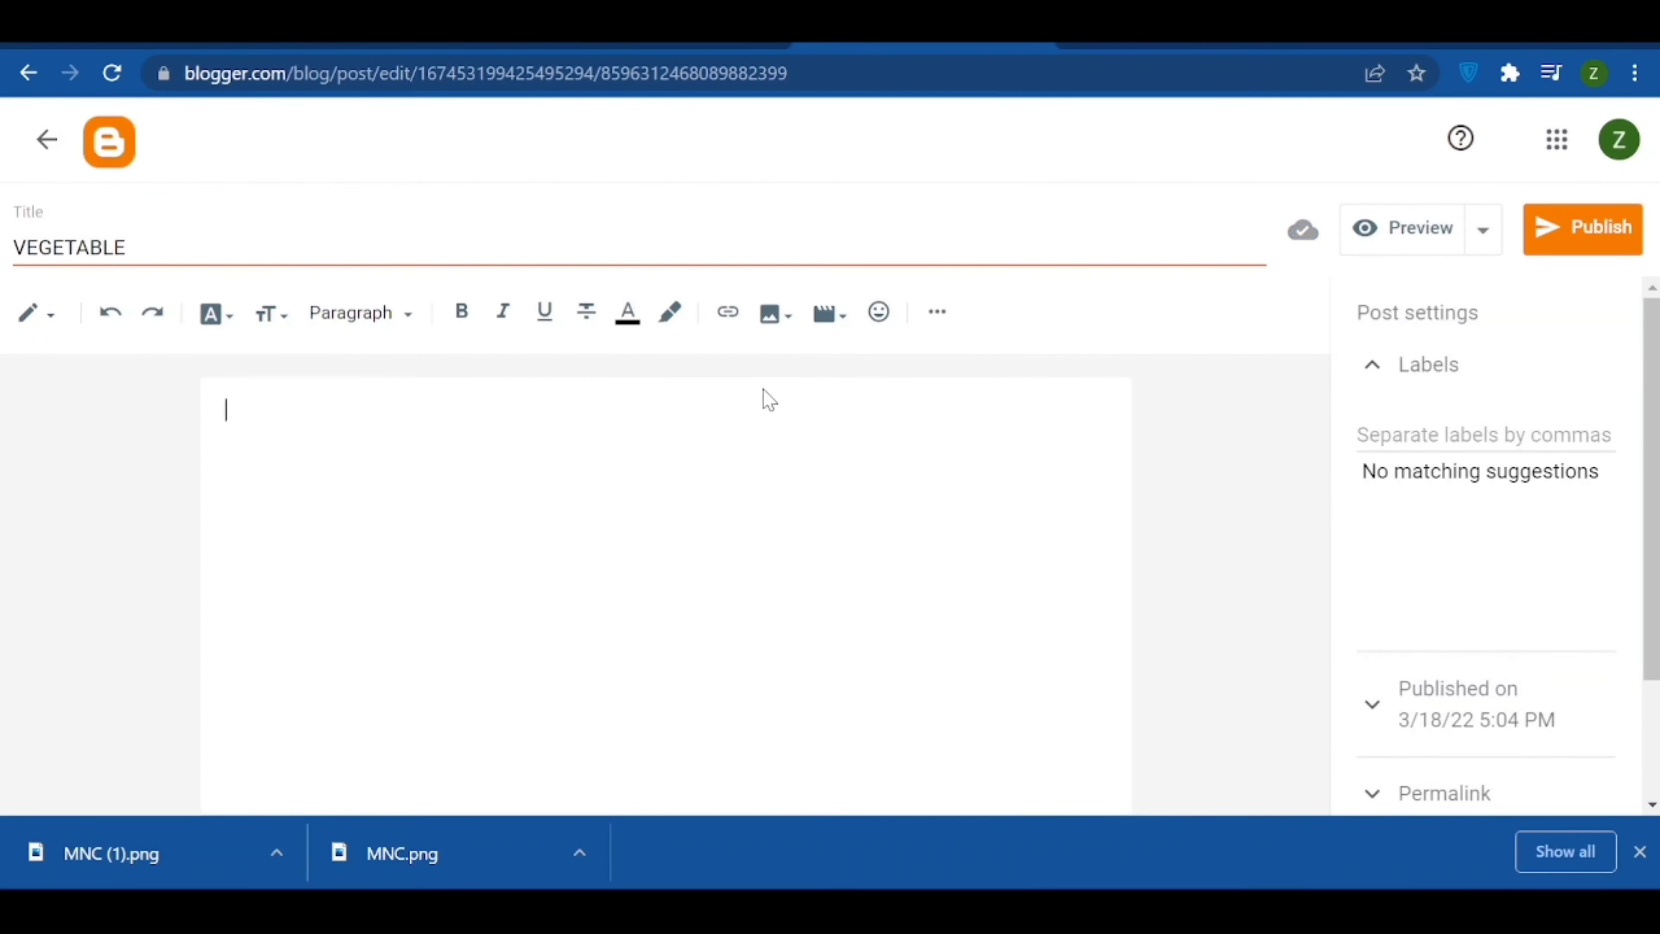
pyautogui.click(788, 321)
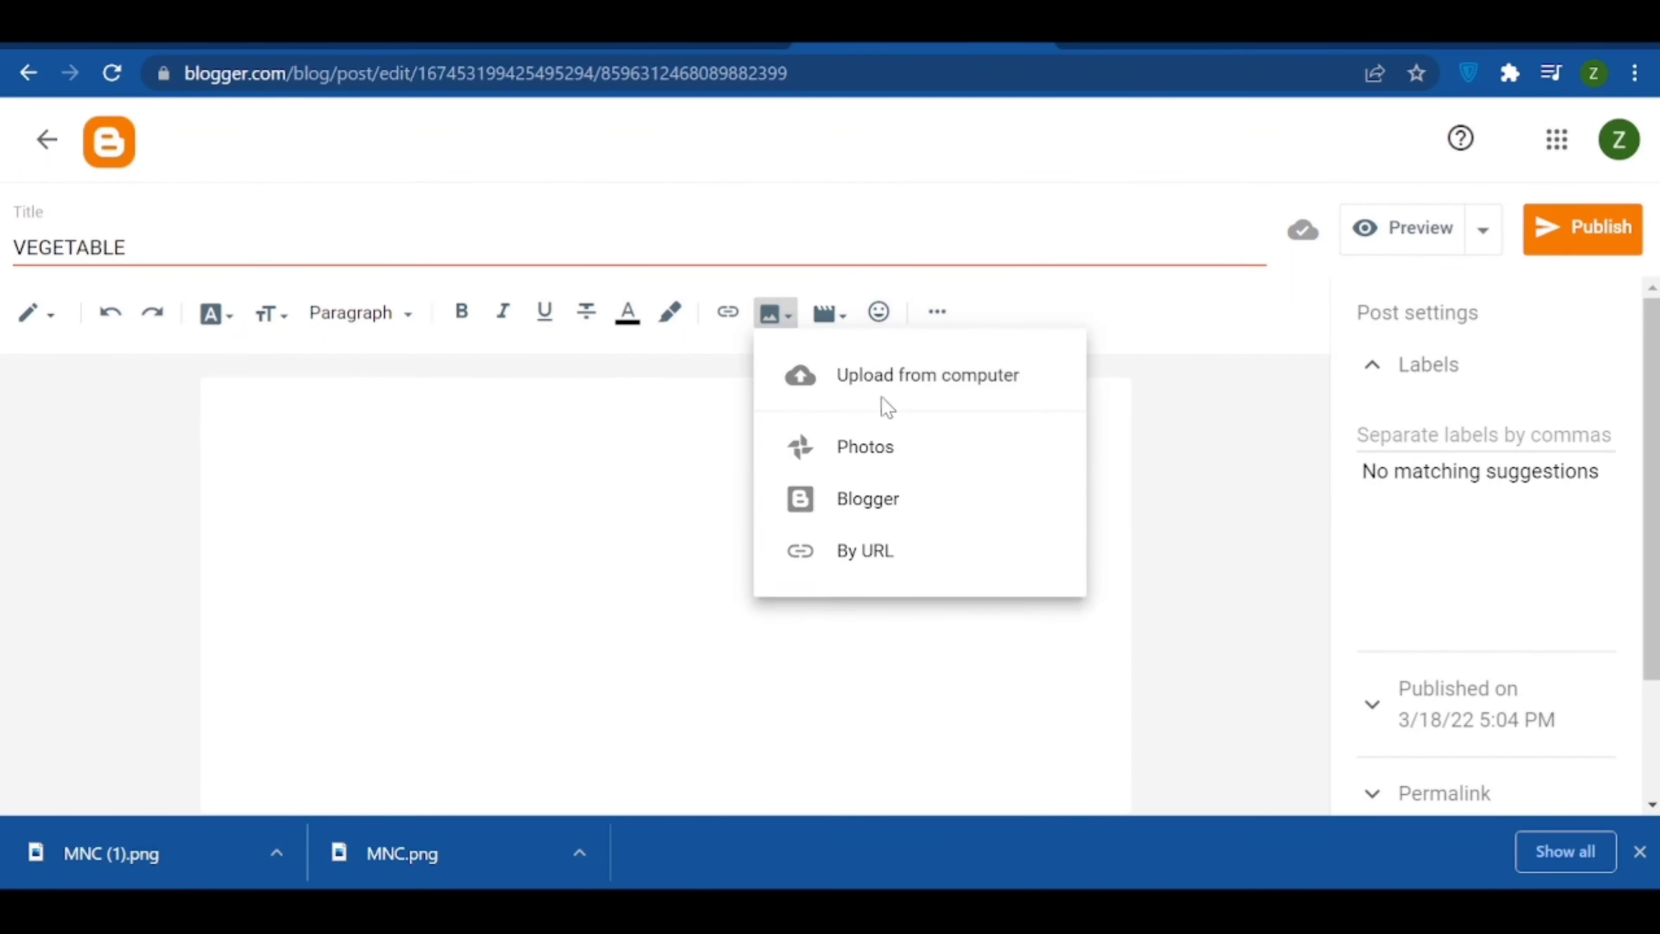
pyautogui.click(888, 384)
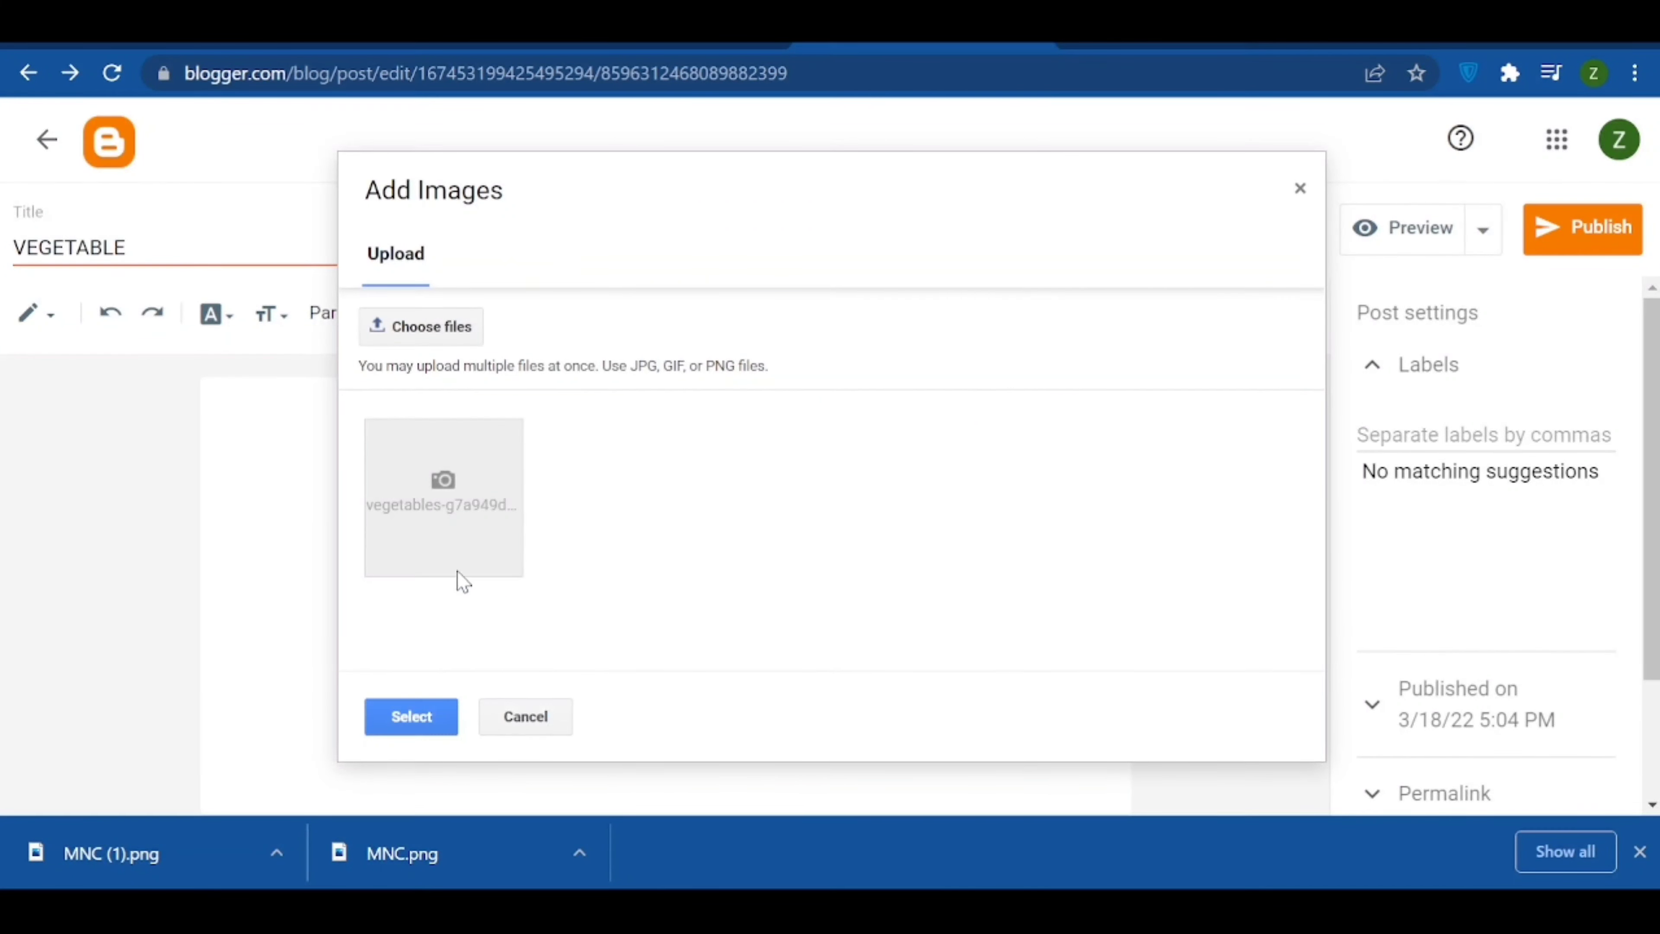
pyautogui.click(461, 579)
pyautogui.click(436, 713)
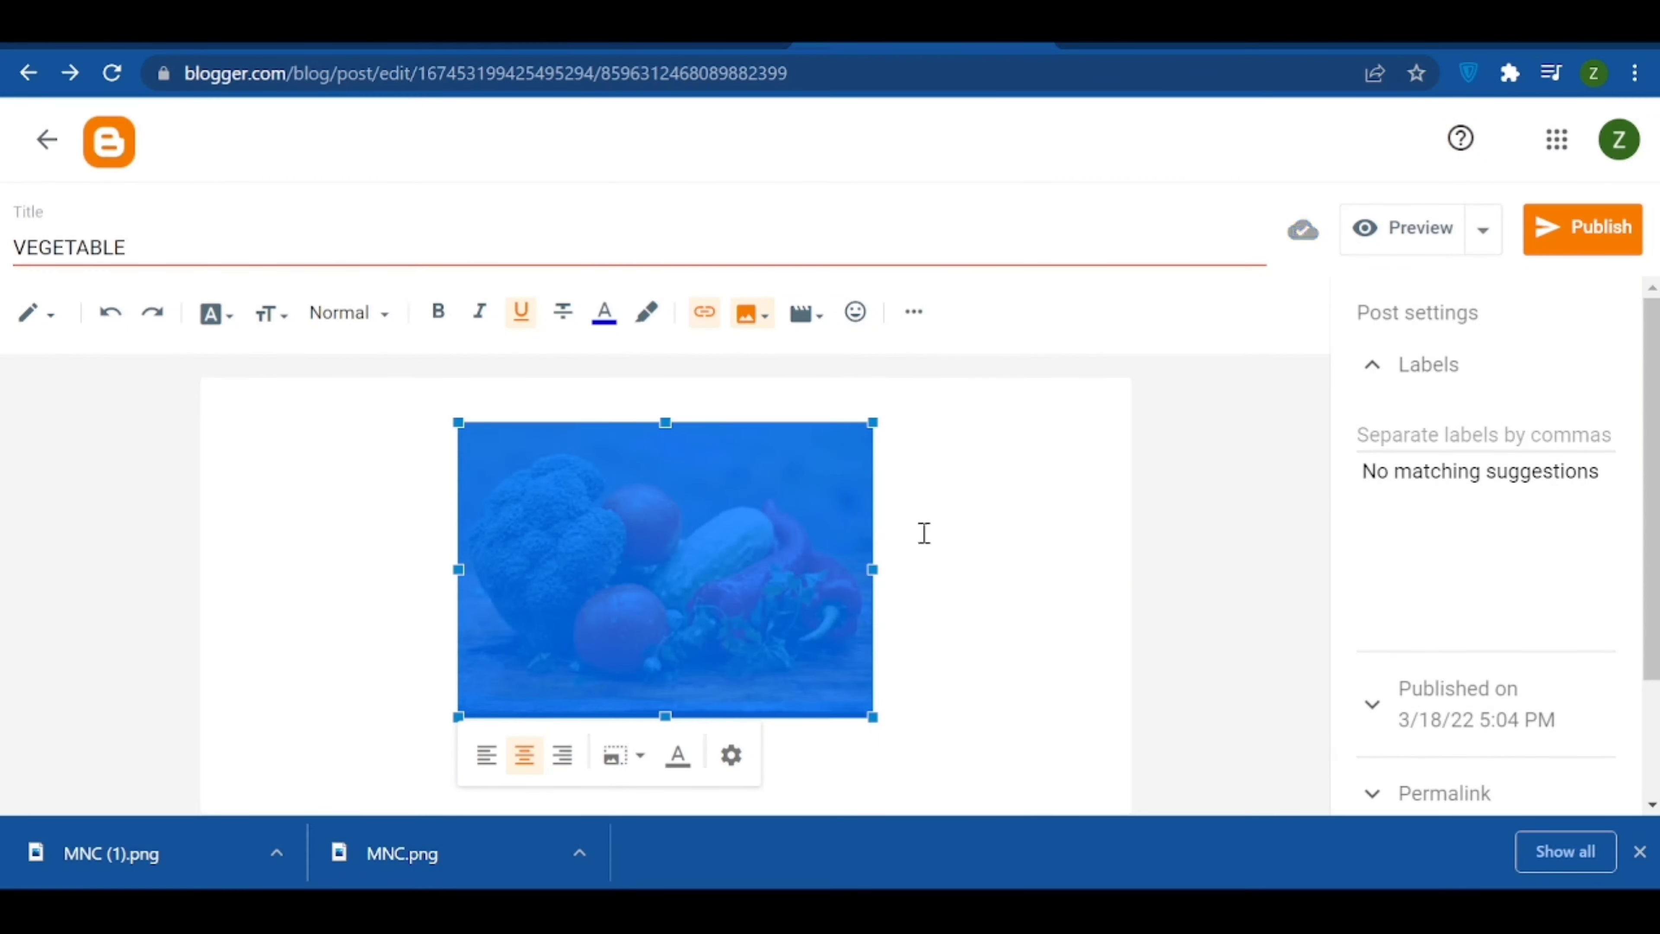
# - Set the vegetables image's size to X-Large and deselect it to review the post
pyautogui.click(736, 767)
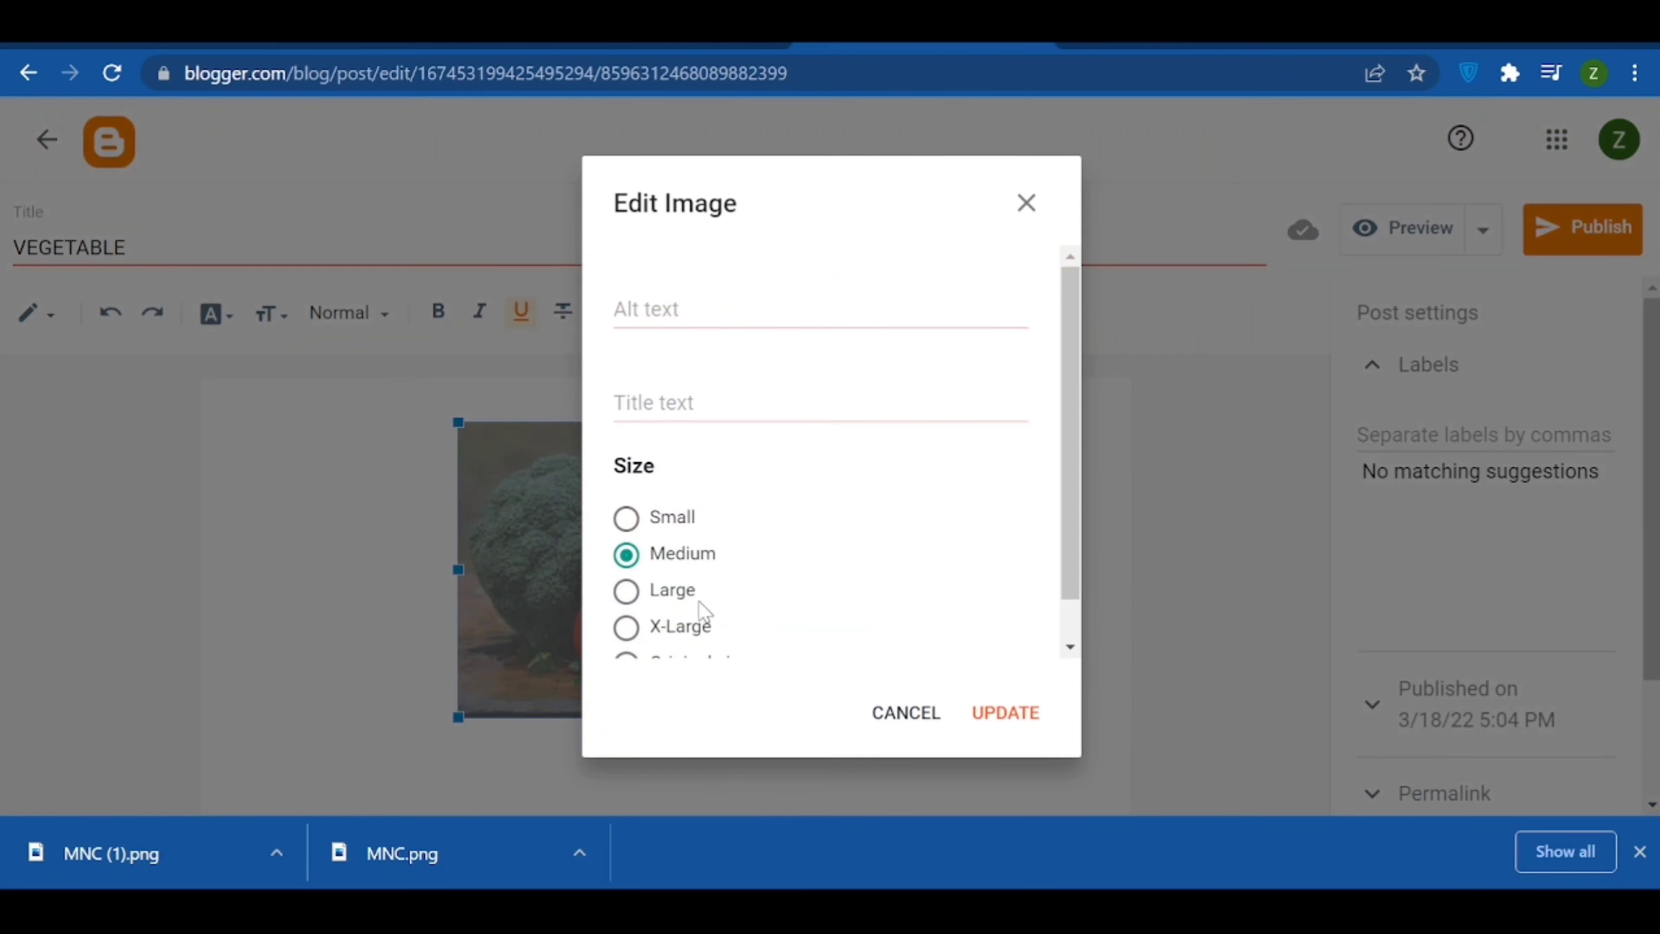
pyautogui.click(660, 629)
pyautogui.click(1004, 713)
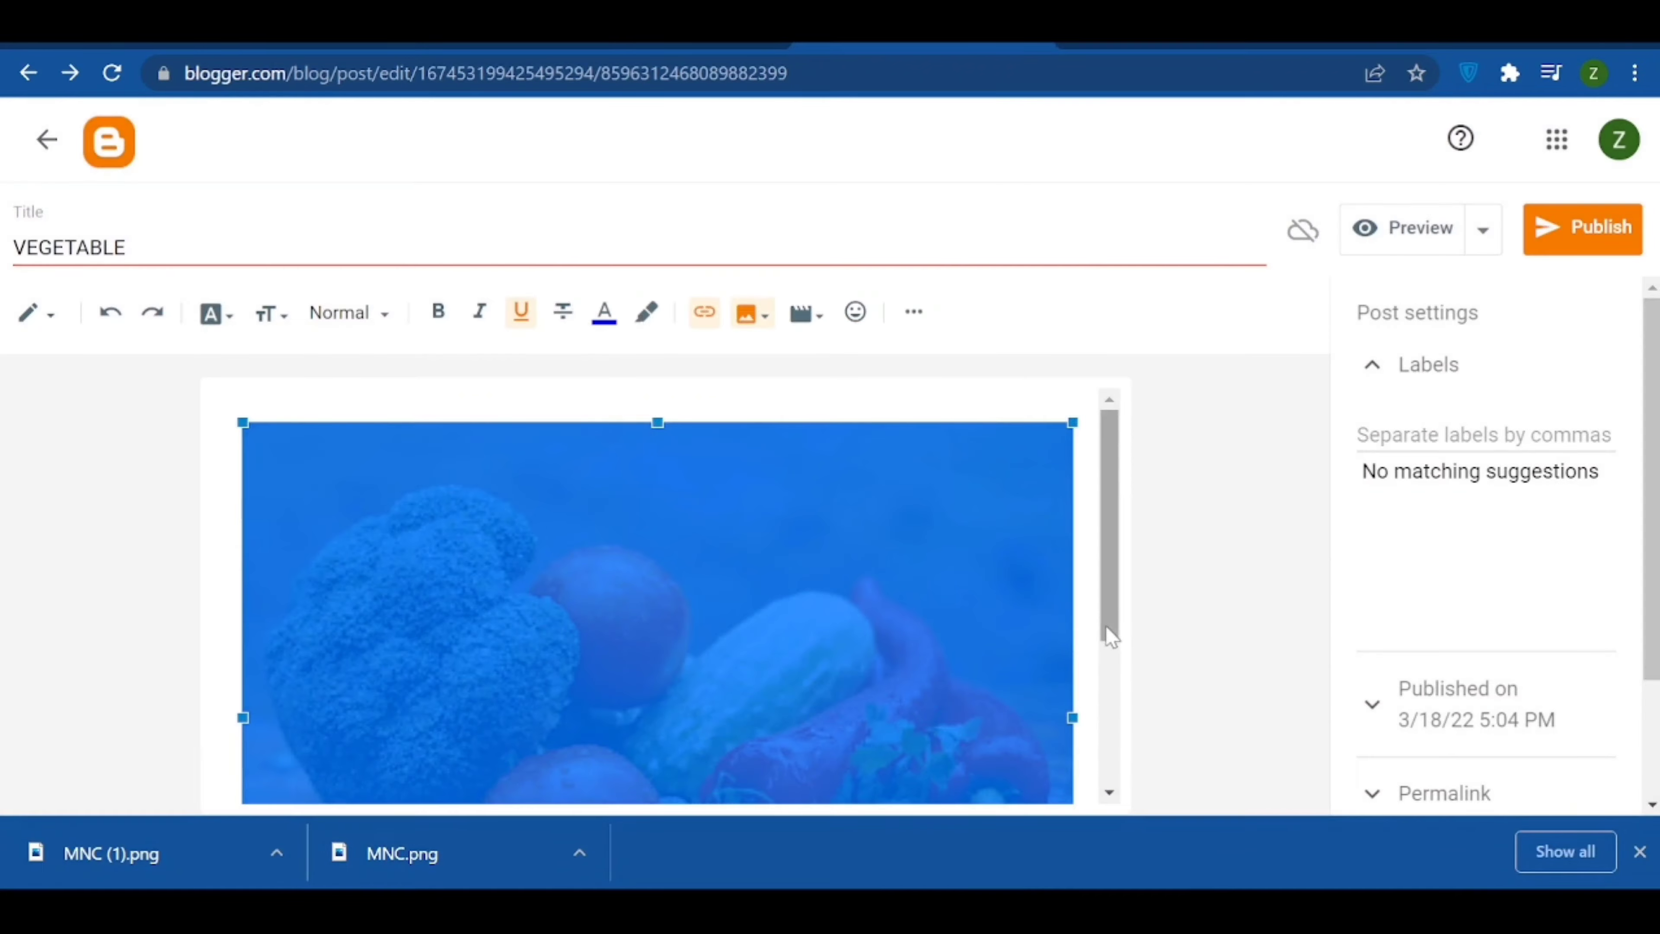
pyautogui.click(958, 412)
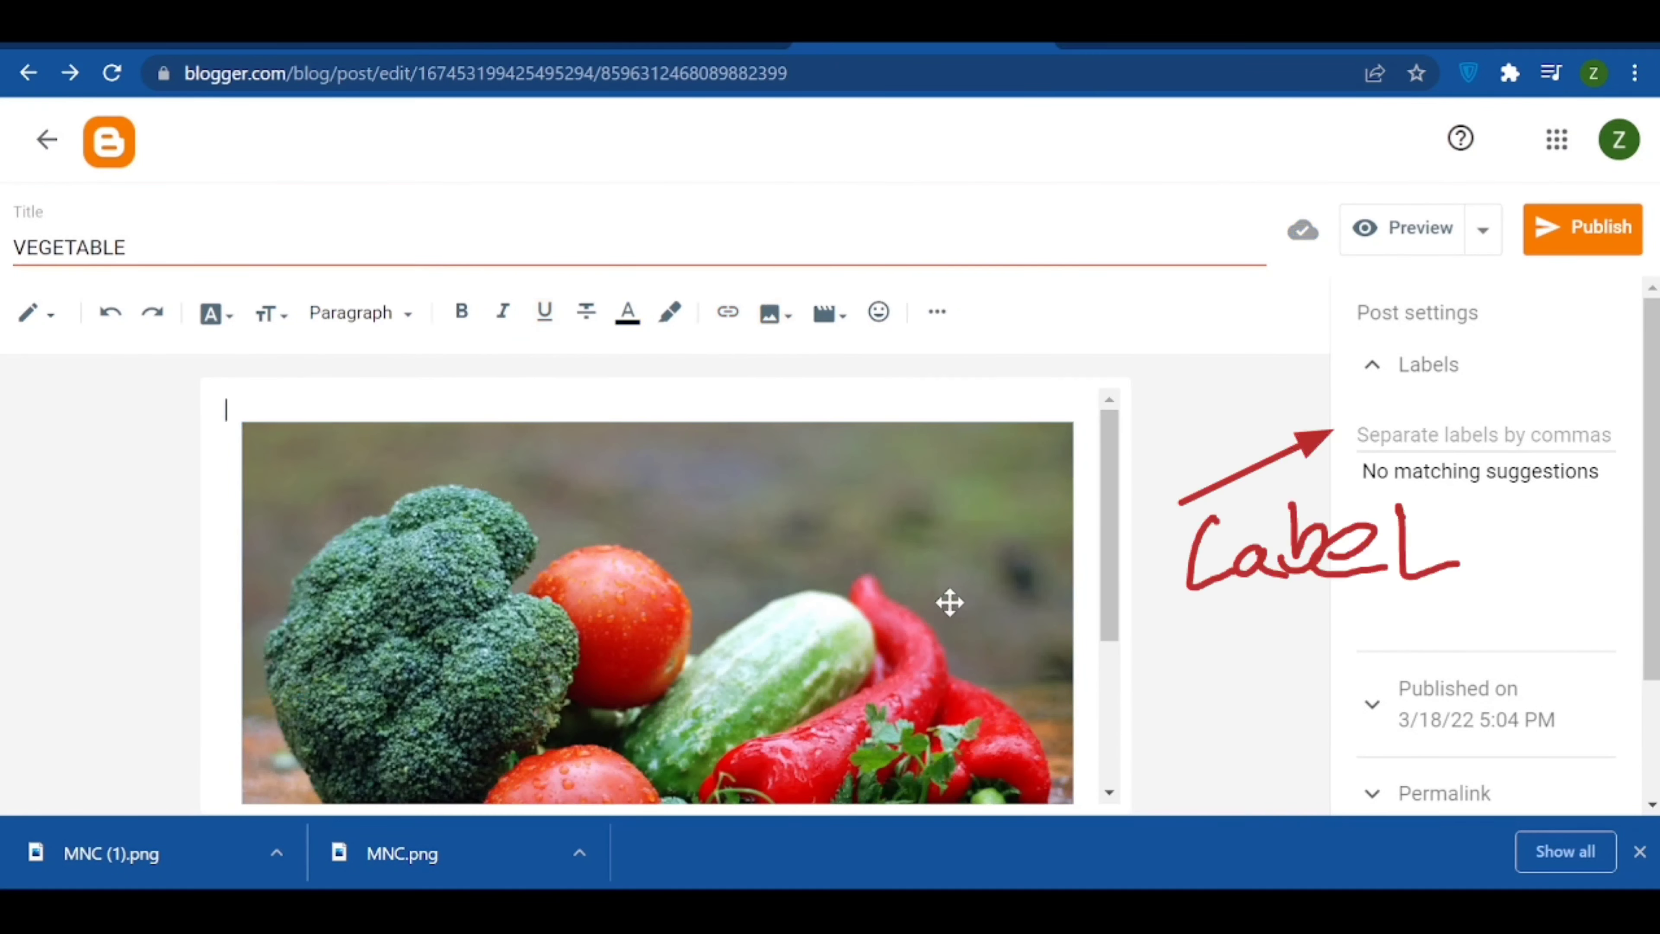
pyautogui.scroll(-1, 945, 594)
pyautogui.scroll(-2, 944, 594)
pyautogui.scroll(3, 938, 586)
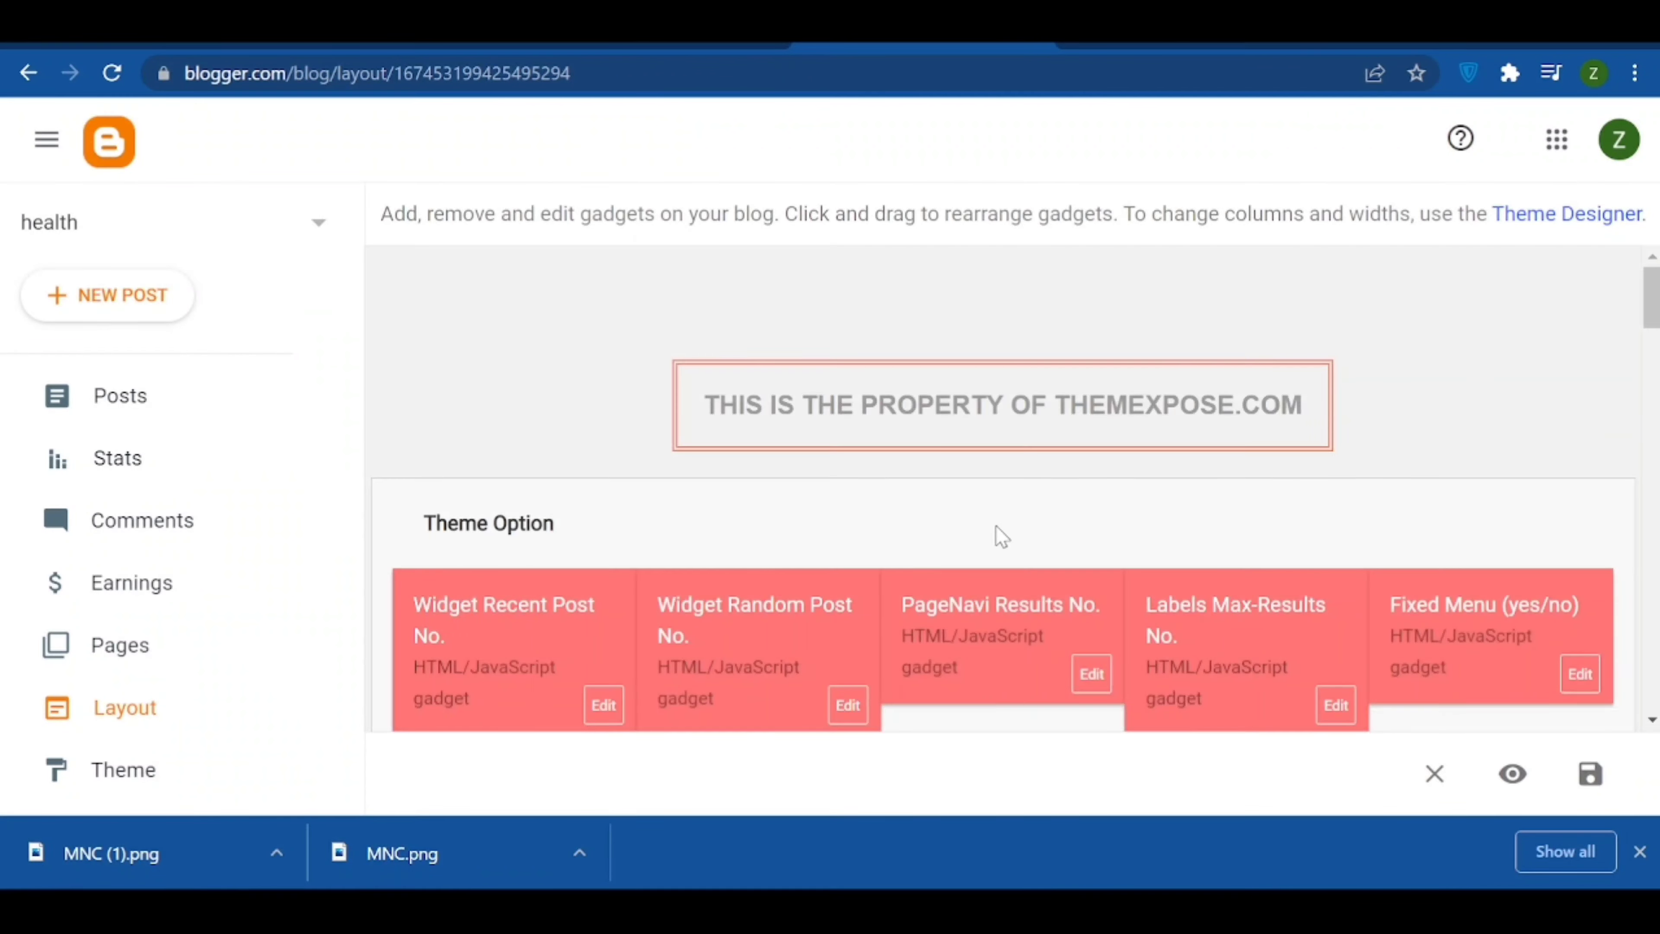
# - Go to the blog layout and examine the Logo and Main Menu areas
pyautogui.scroll(-3, 1004, 542)
pyautogui.scroll(-3, 1005, 537)
pyautogui.scroll(-2, 1006, 546)
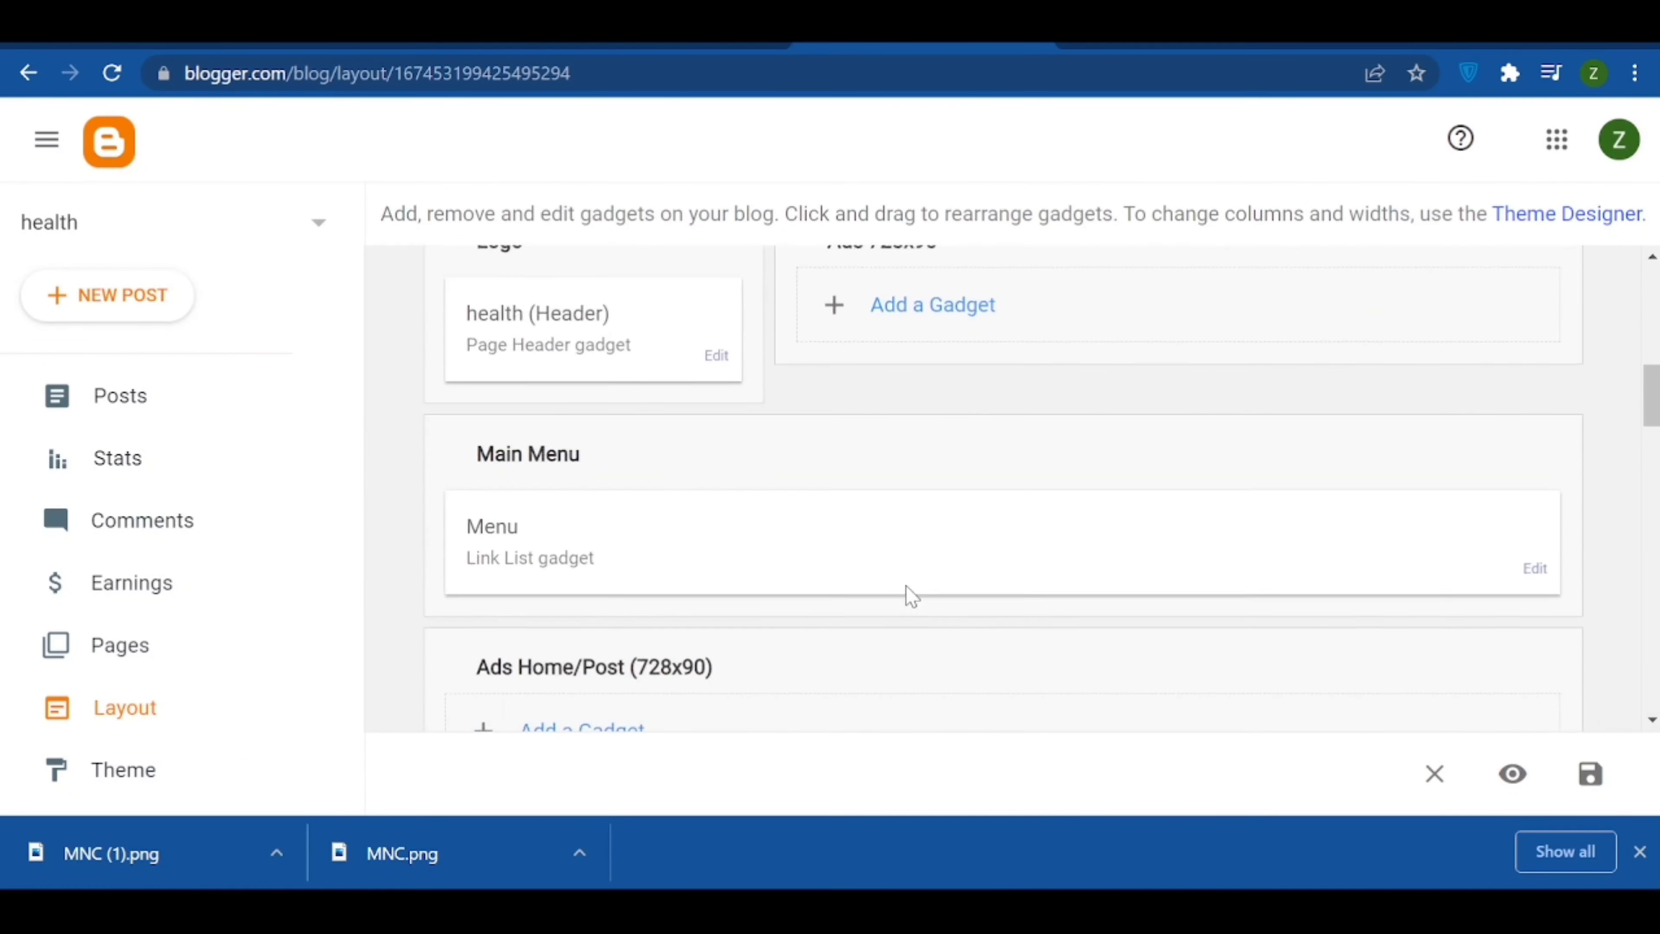
pyautogui.scroll(1, 1174, 531)
pyautogui.scroll(2, 1175, 531)
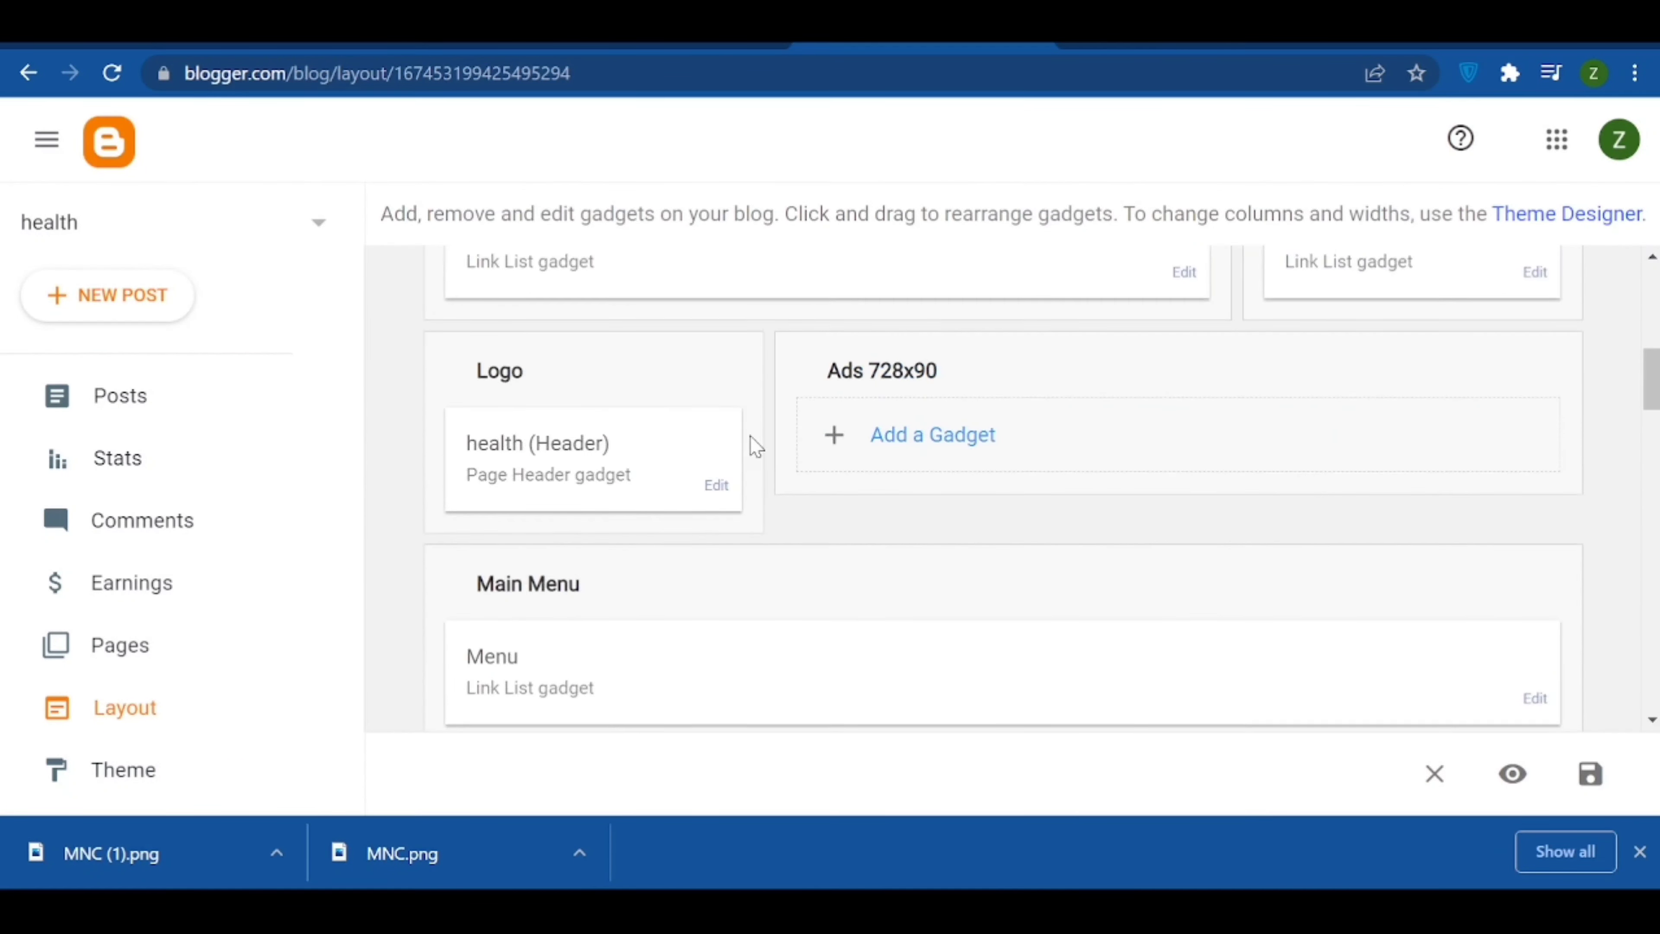
pyautogui.scroll(-2, 1290, 544)
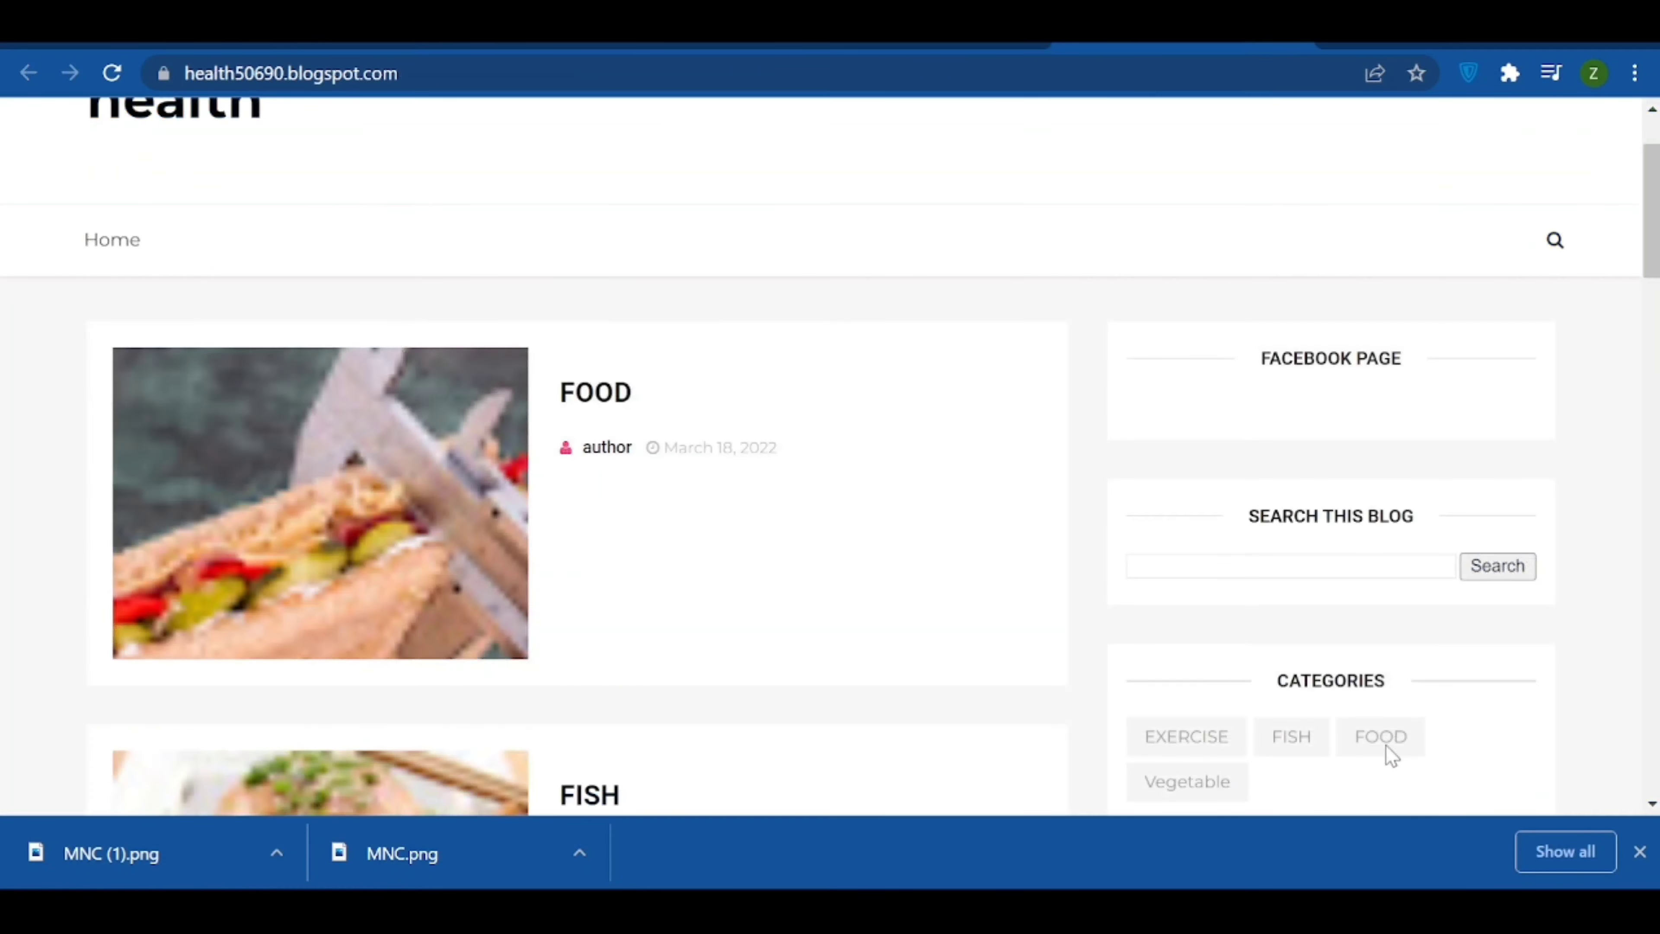
# - Add a Main Menu link named "FOOD" using the FOOD category's address from the live blog, ending at /search/label/FOOD
pyautogui.click(1384, 746)
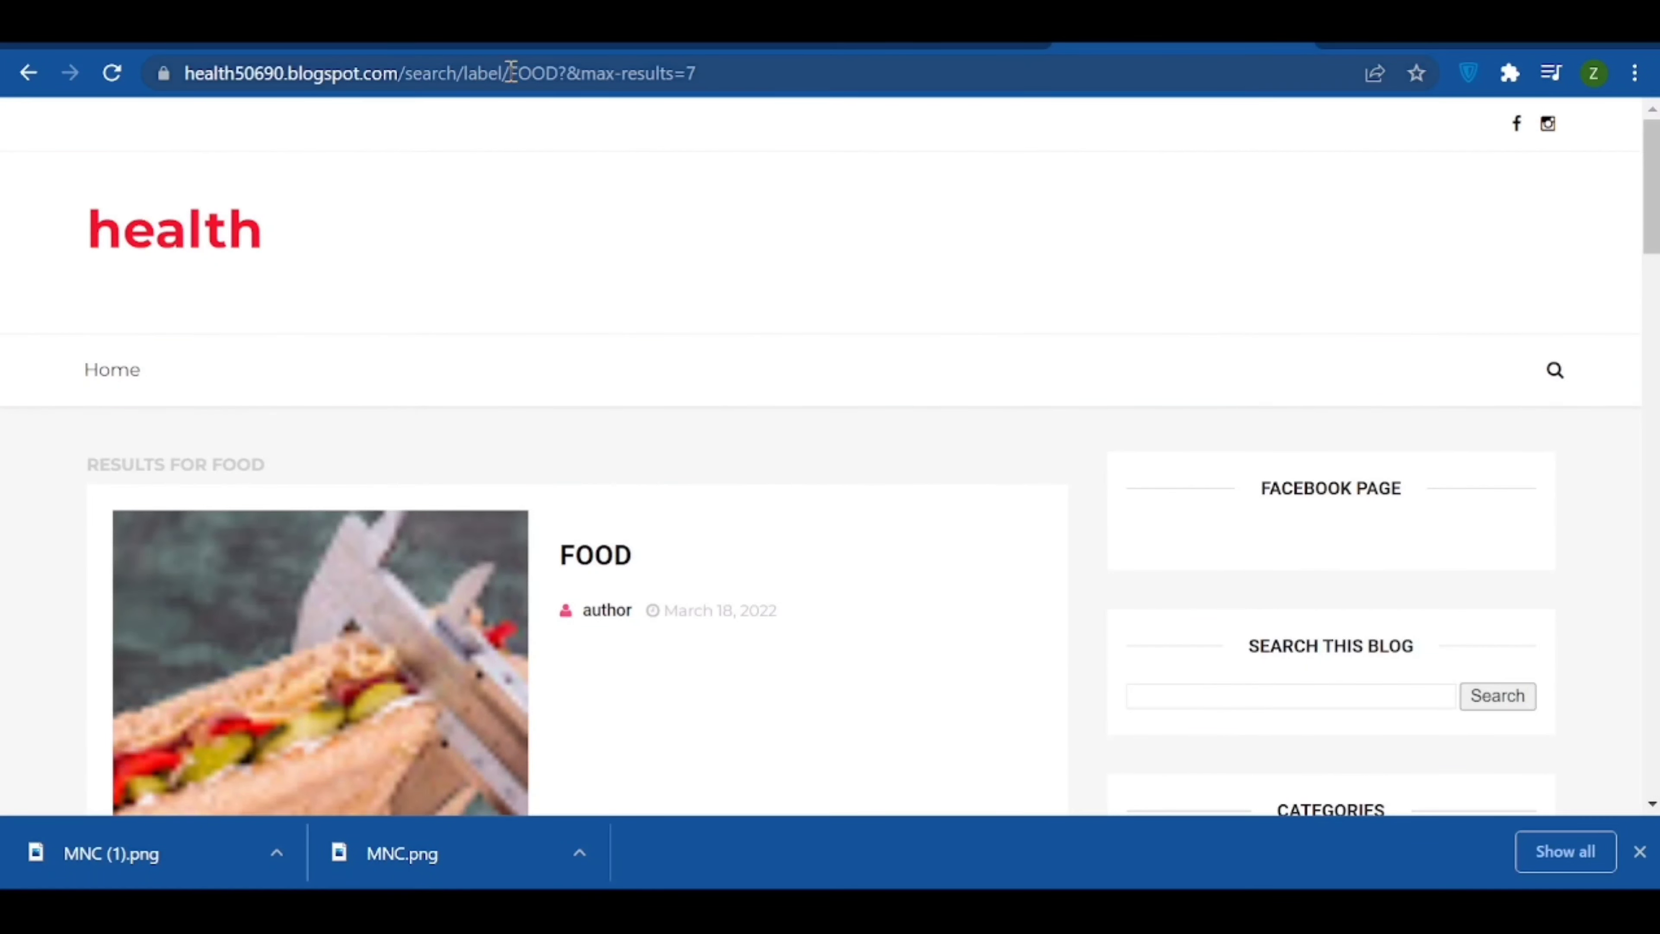
pyautogui.moveTo(558, 68); pyautogui.dragTo(127, 69)
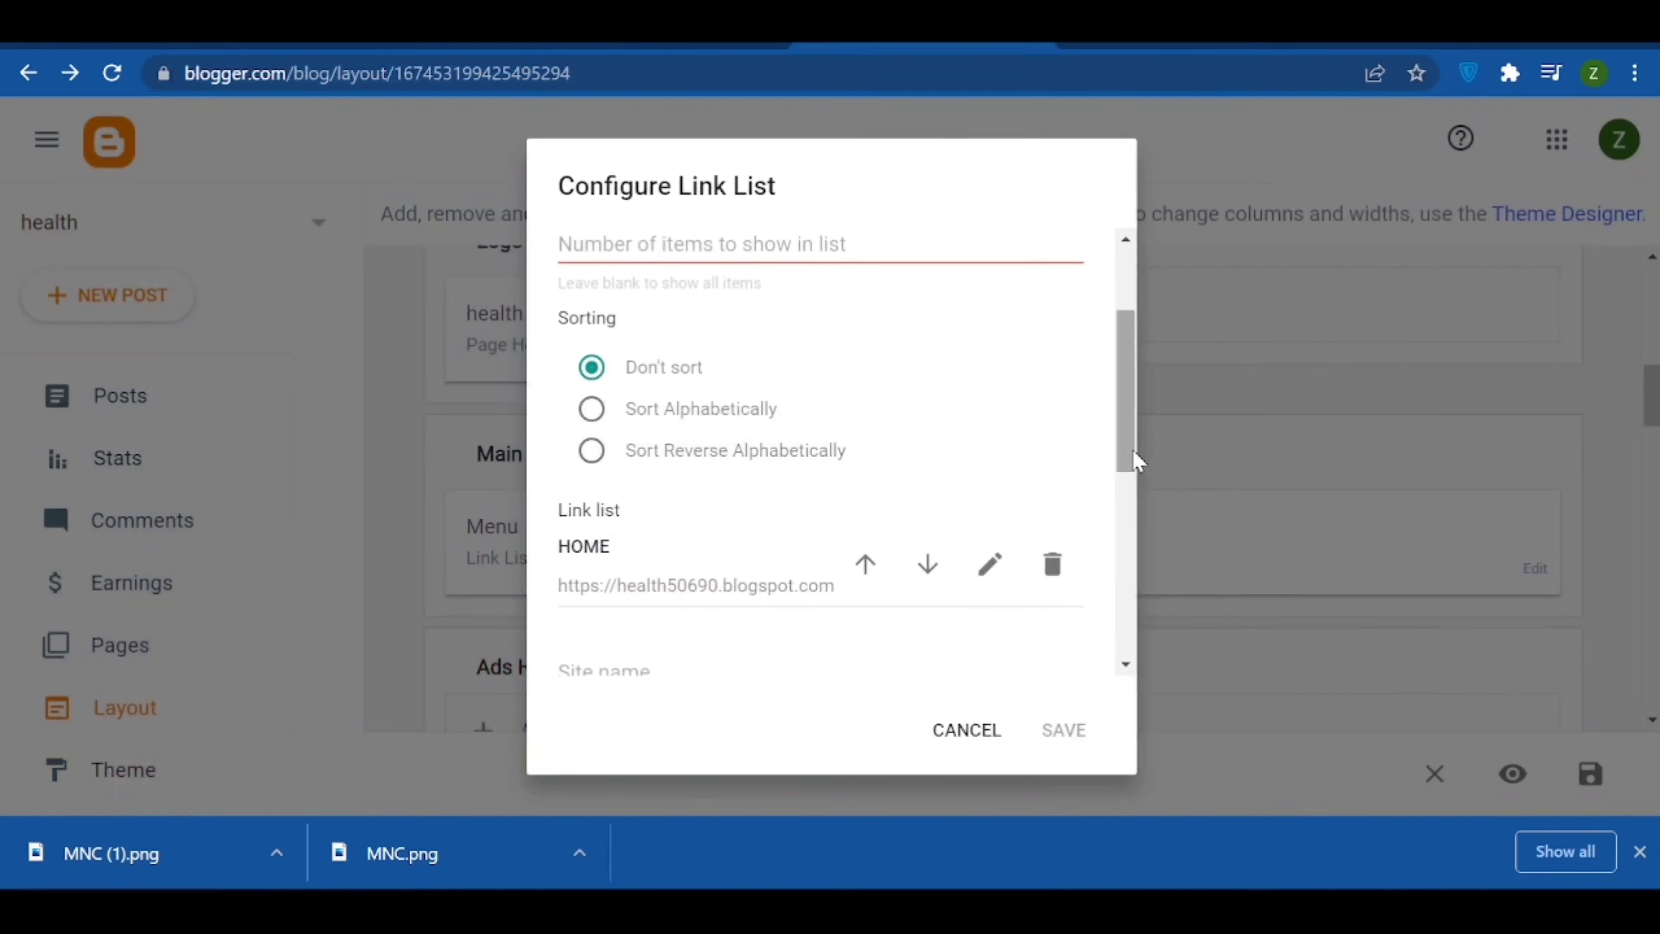
pyautogui.scroll(-5, 919, 630)
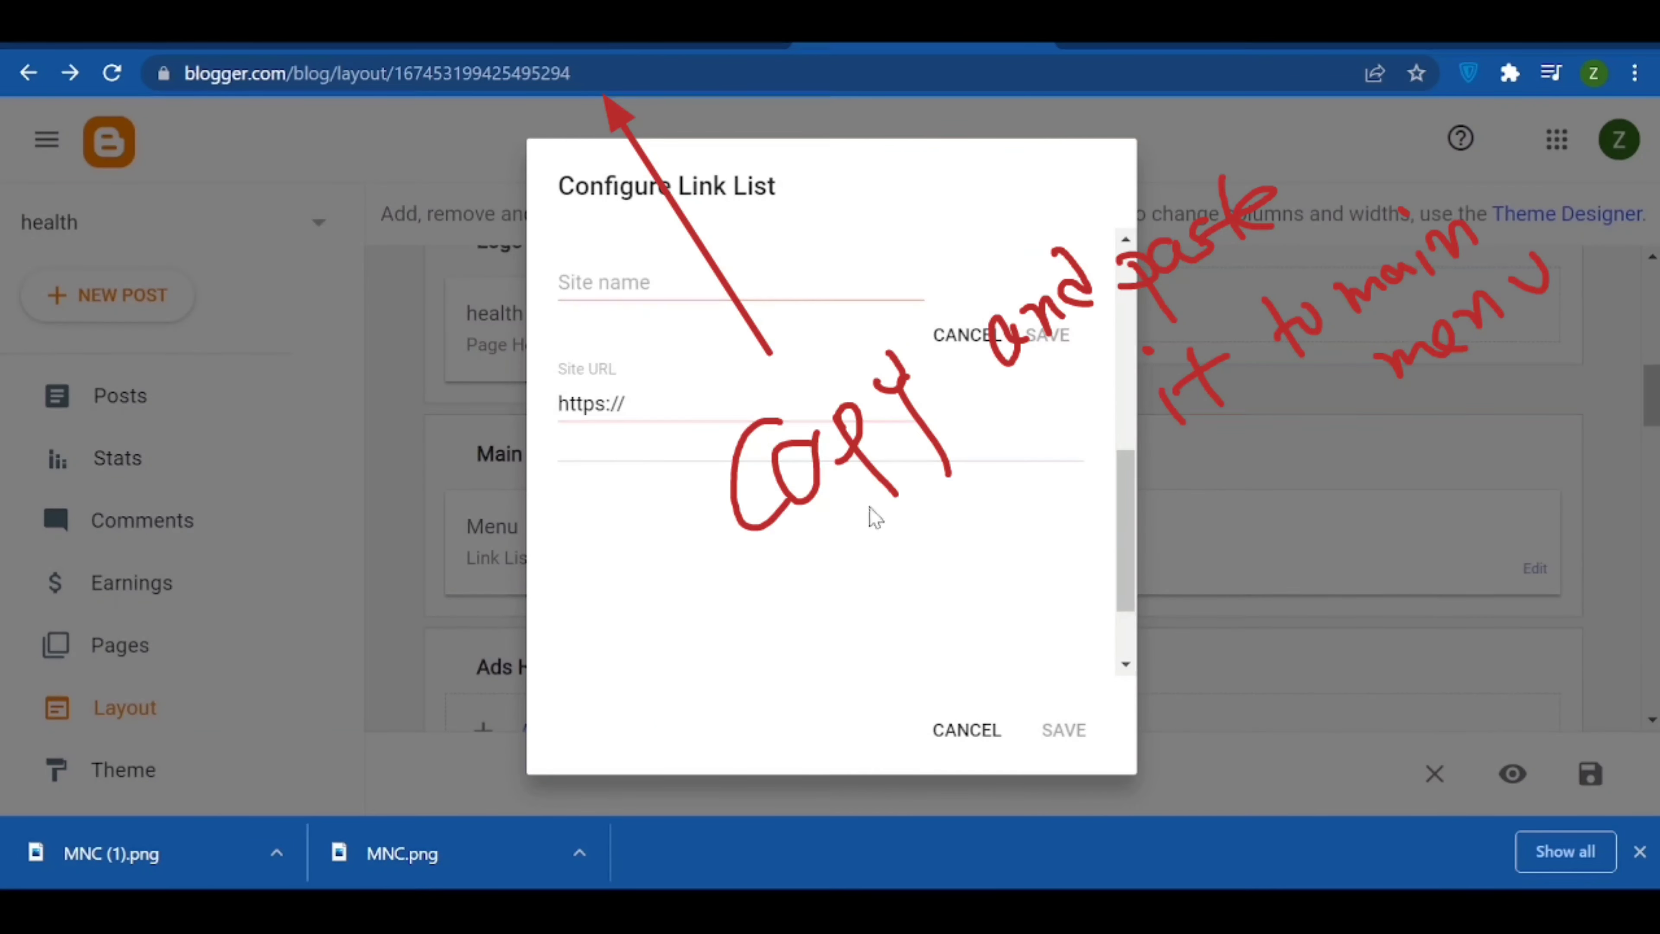
pyautogui.scroll(4, 871, 515)
pyautogui.scroll(-2, 788, 596)
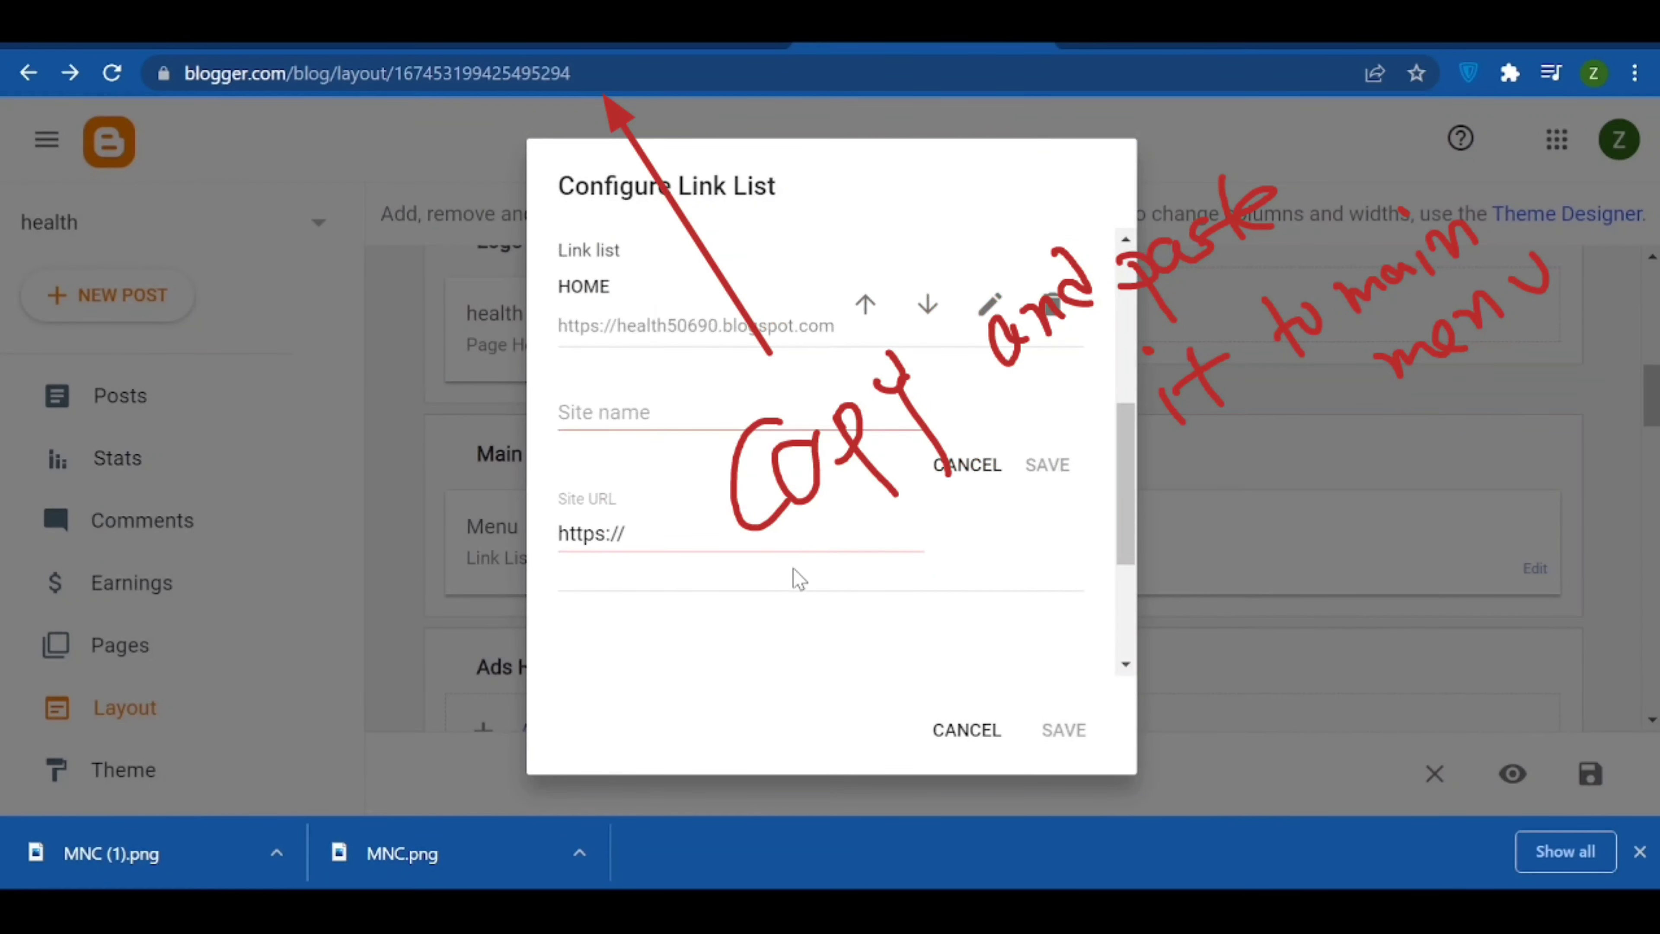
pyautogui.click(778, 547)
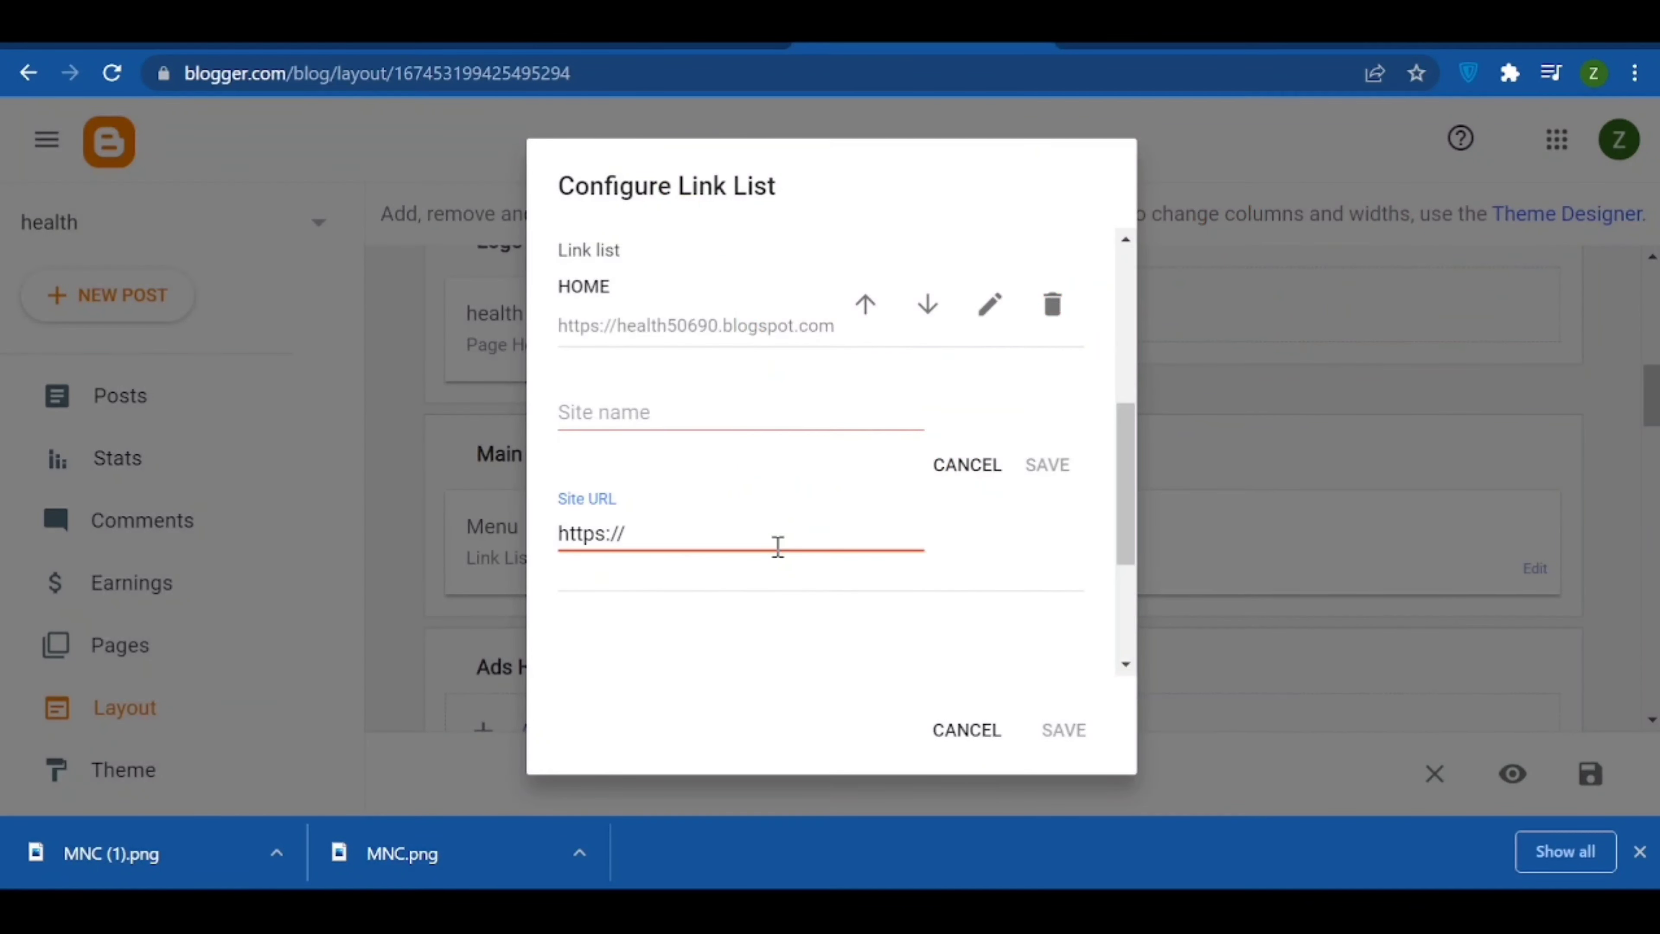
pyautogui.hotkey('ctrl', 'a')
pyautogui.hotkey('ctrl', 'v')
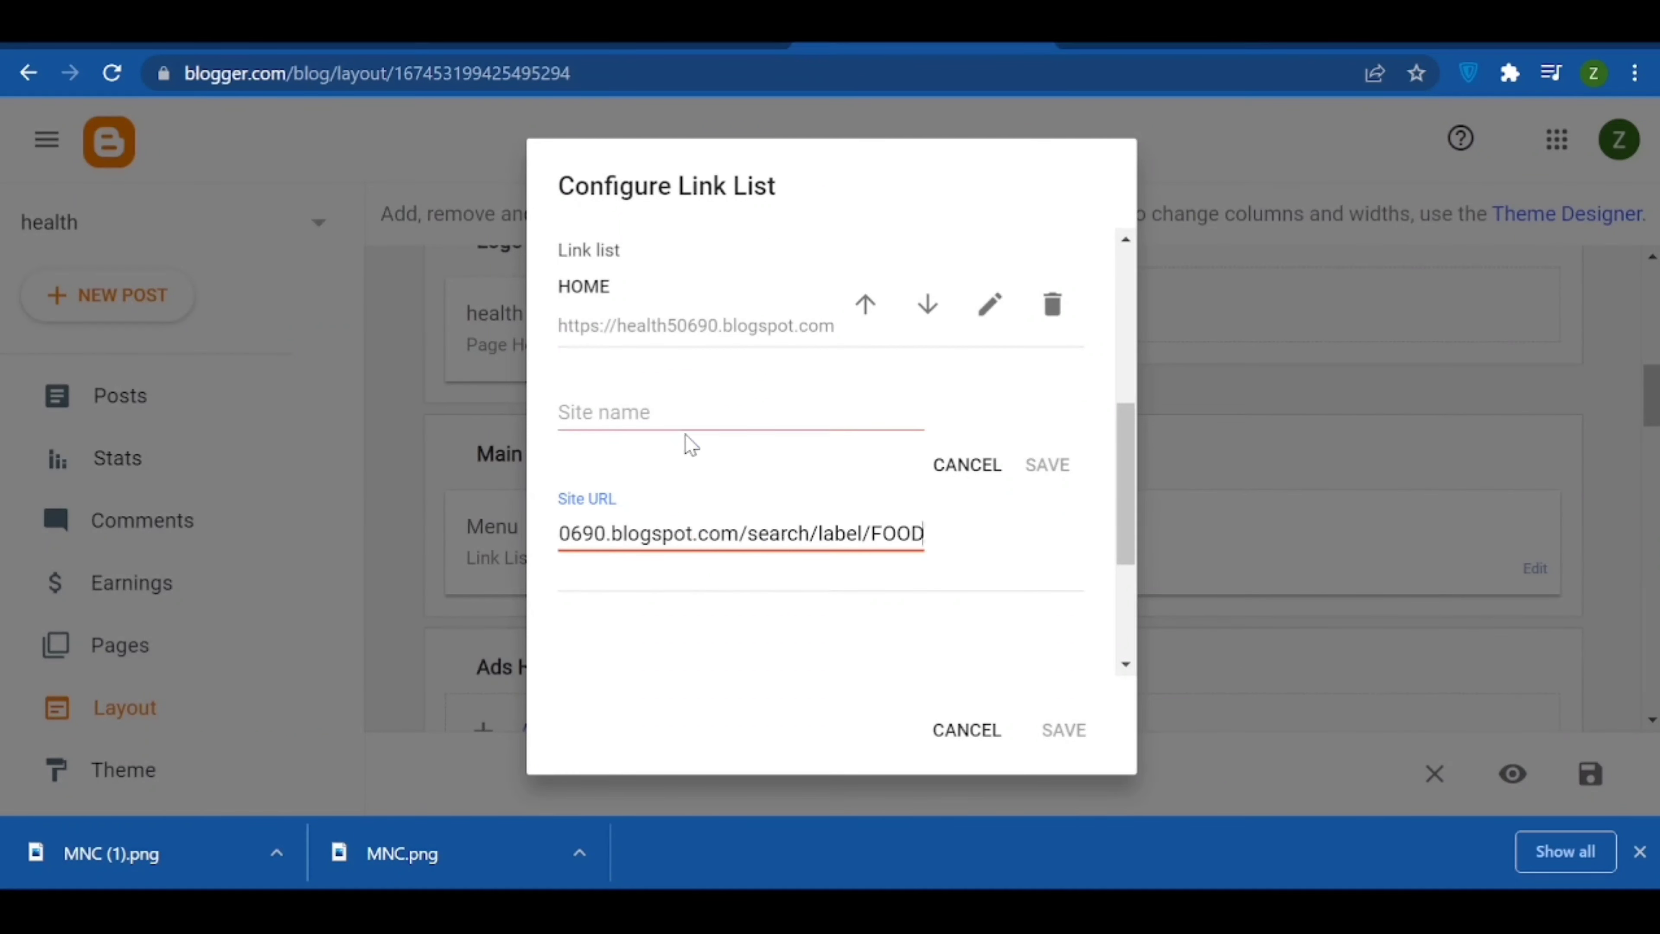
pyautogui.click(728, 417)
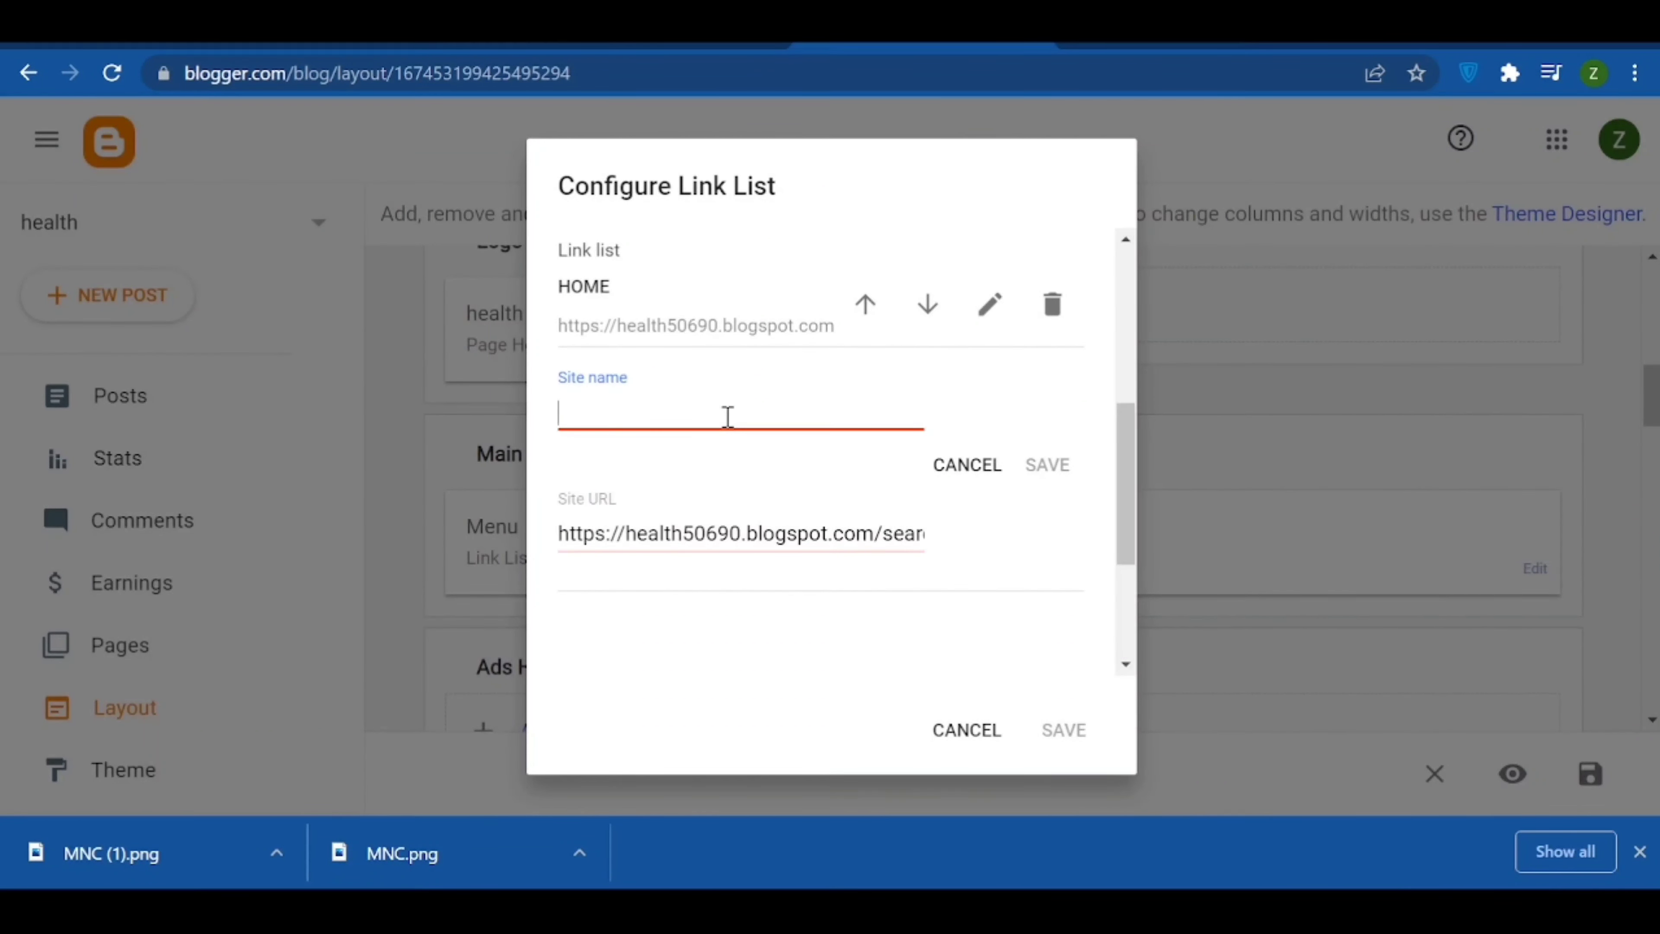
pyautogui.write('FOOD')
pyautogui.click(1033, 465)
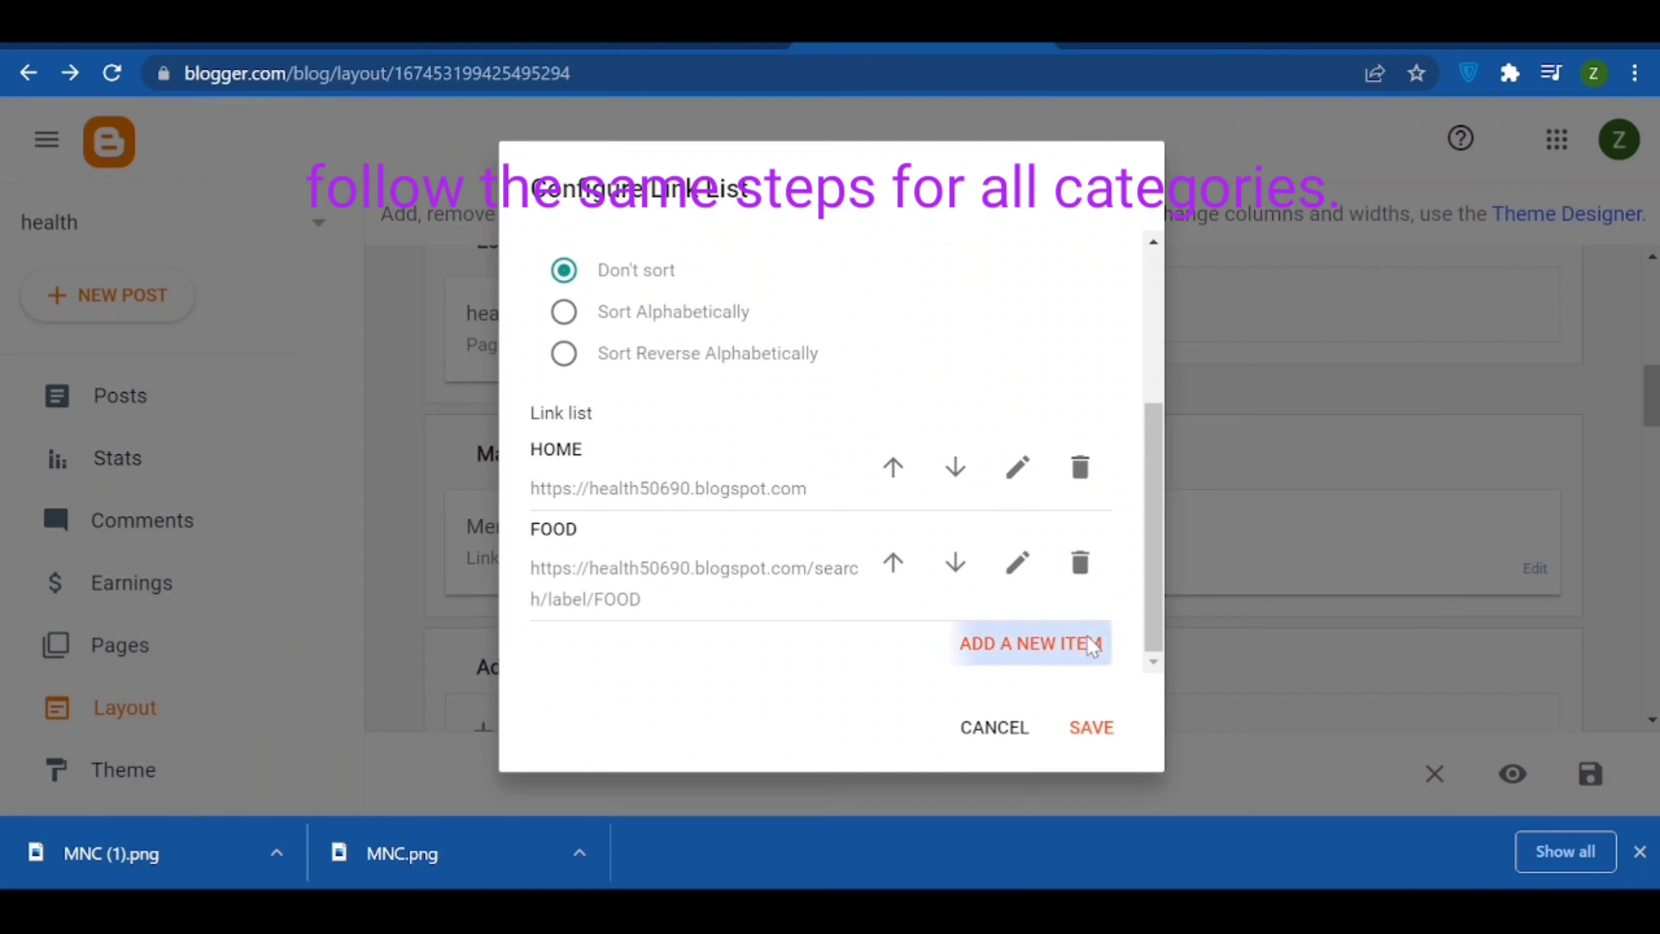
# - Start another Main Menu link item and open the FISH category on the live blog
pyautogui.click(1101, 643)
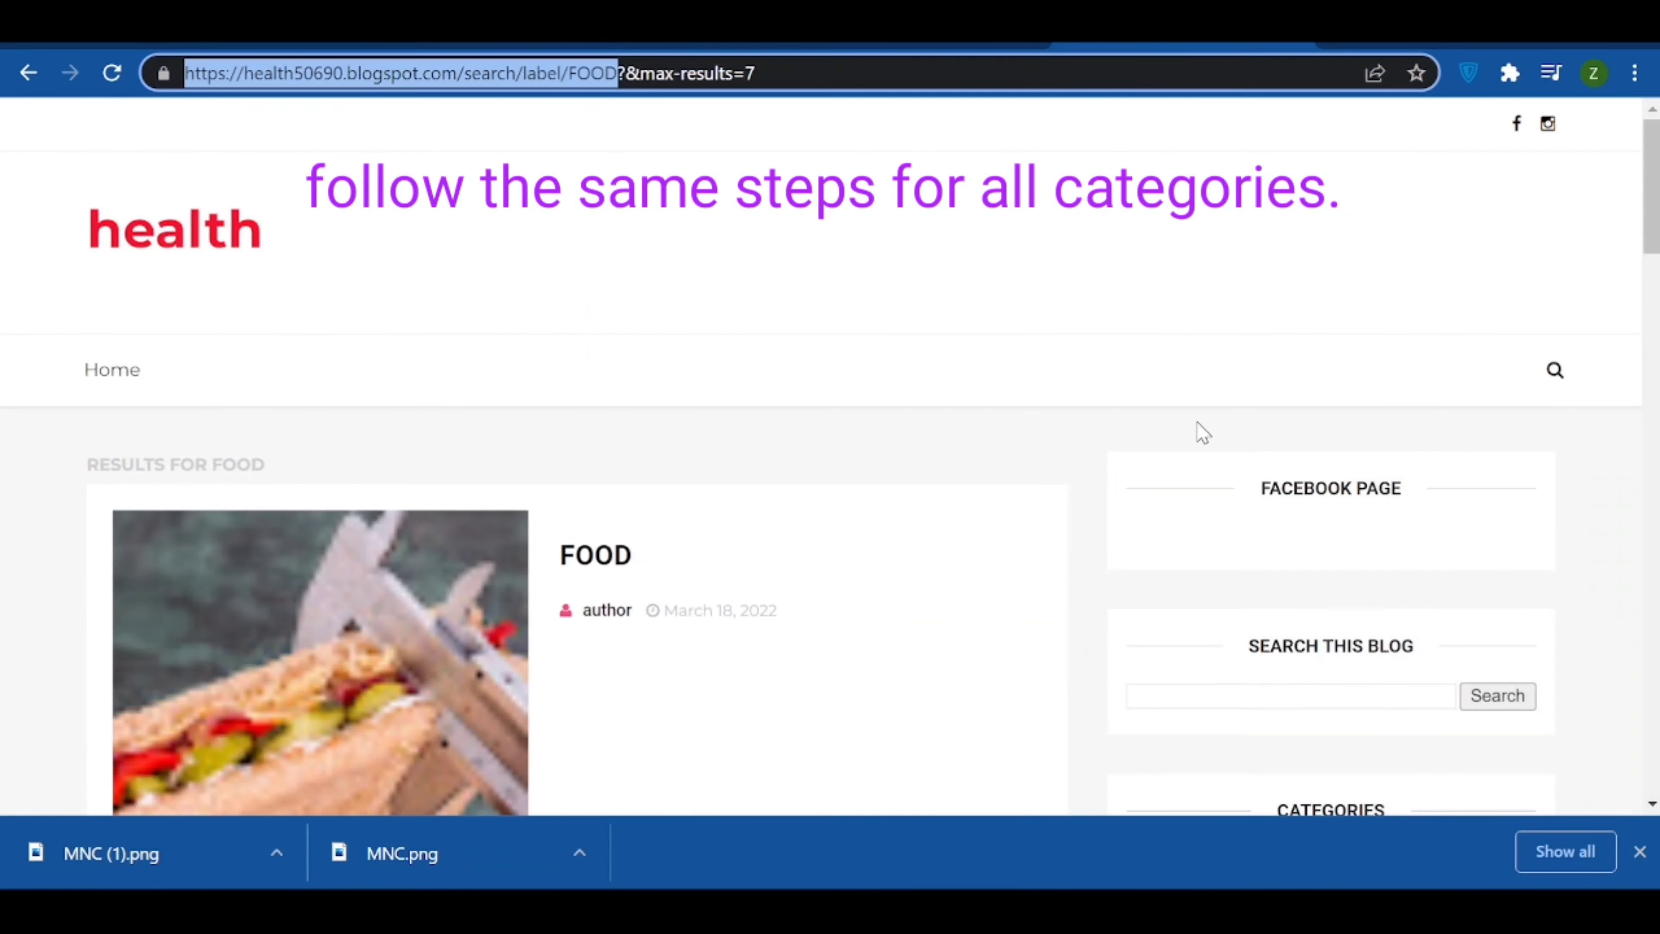
pyautogui.scroll(-5, 1197, 430)
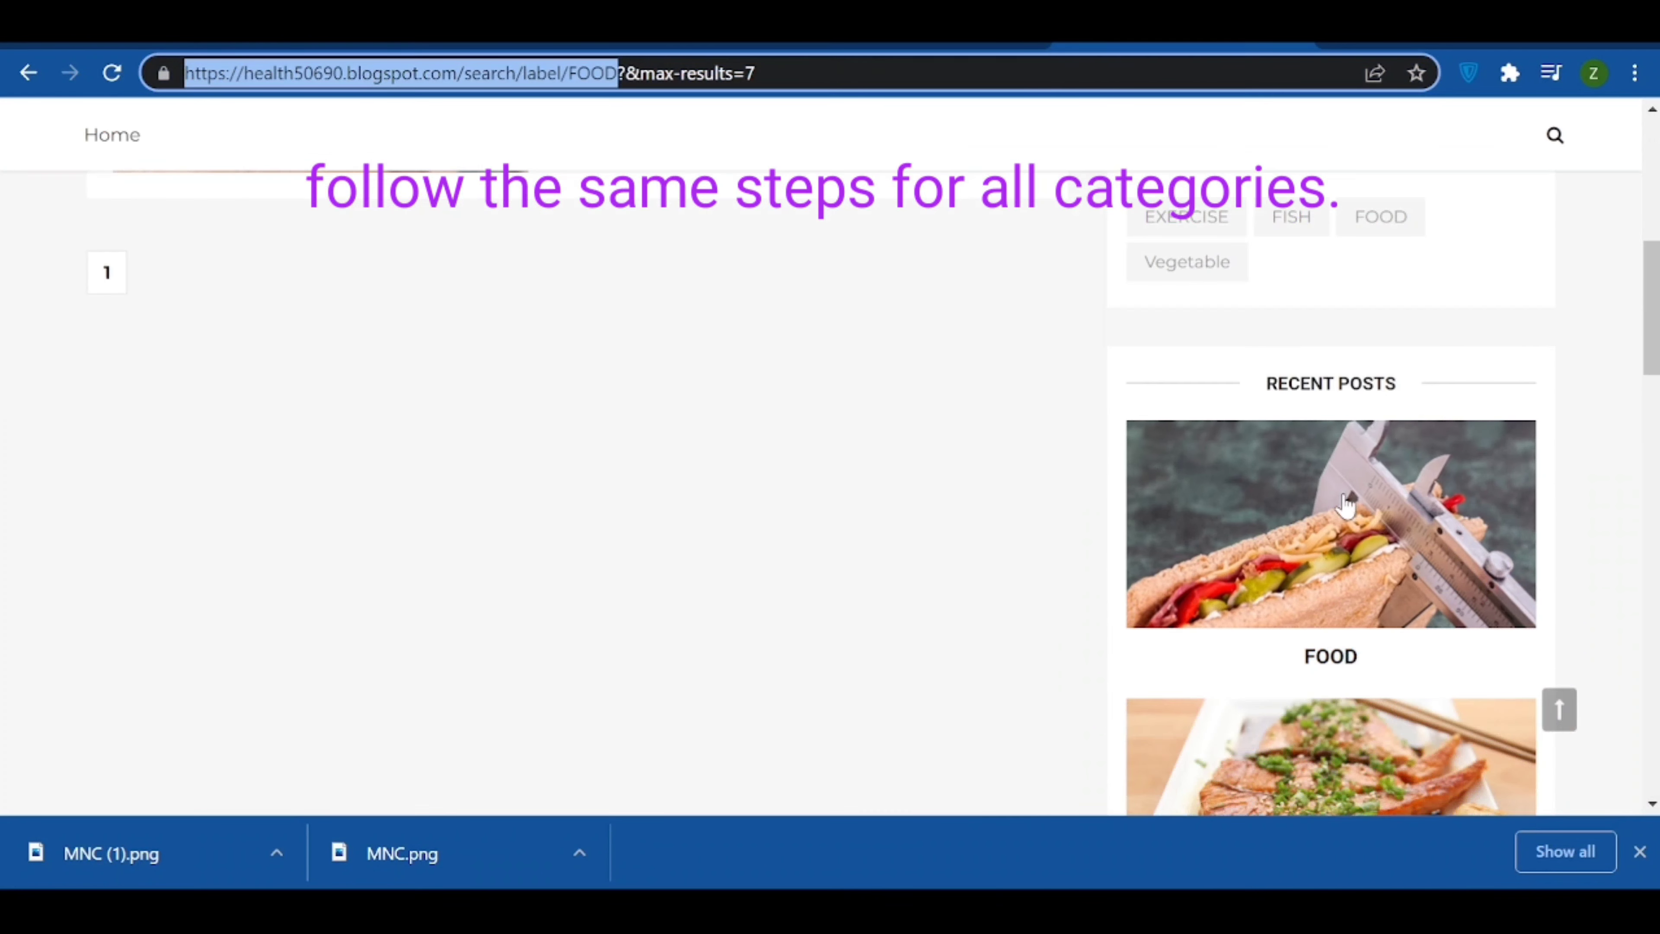
pyautogui.scroll(1, 1323, 475)
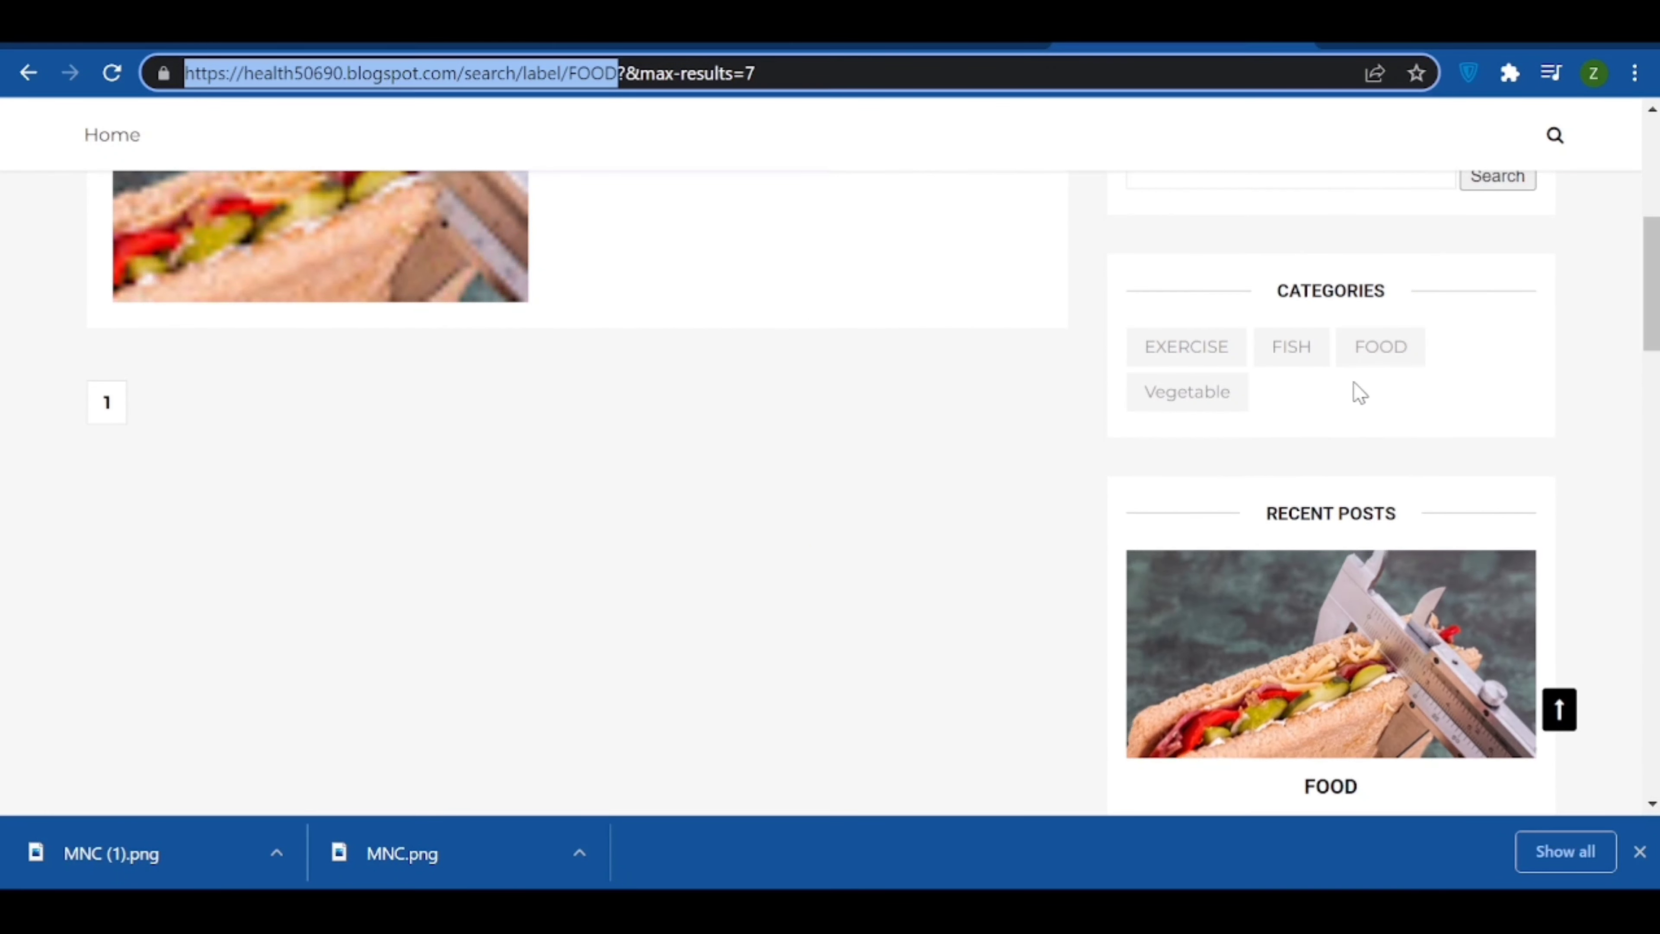
pyautogui.click(1301, 356)
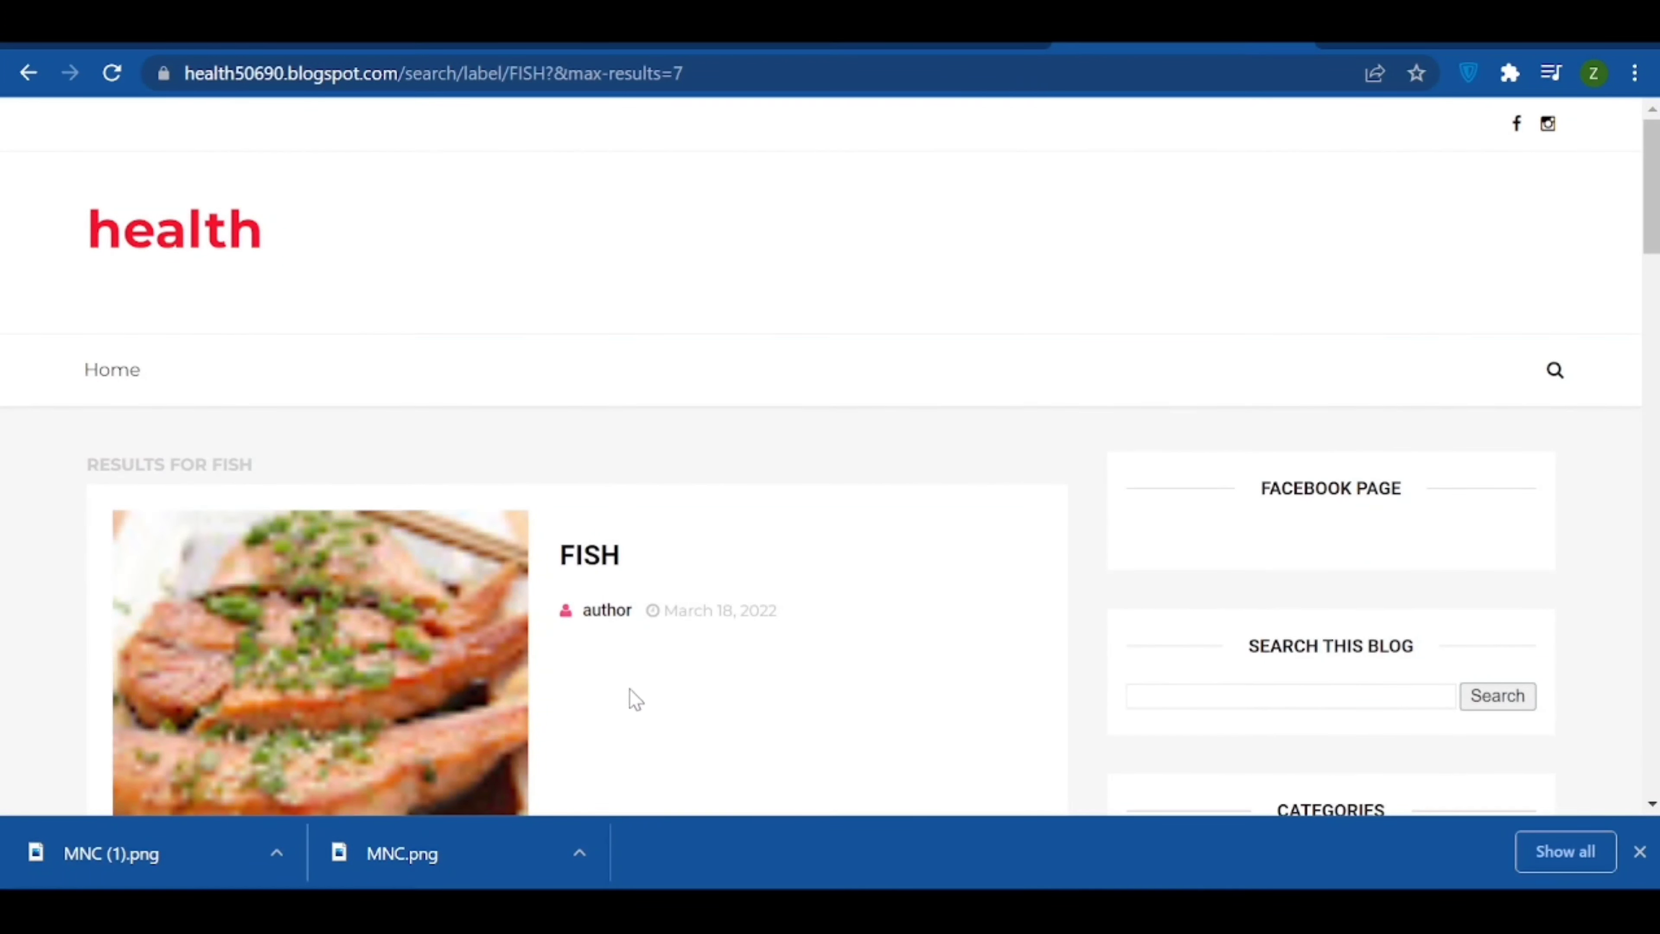
# - Open the FISH post, look through its content, and return to the FISH category page
pyautogui.click(353, 618)
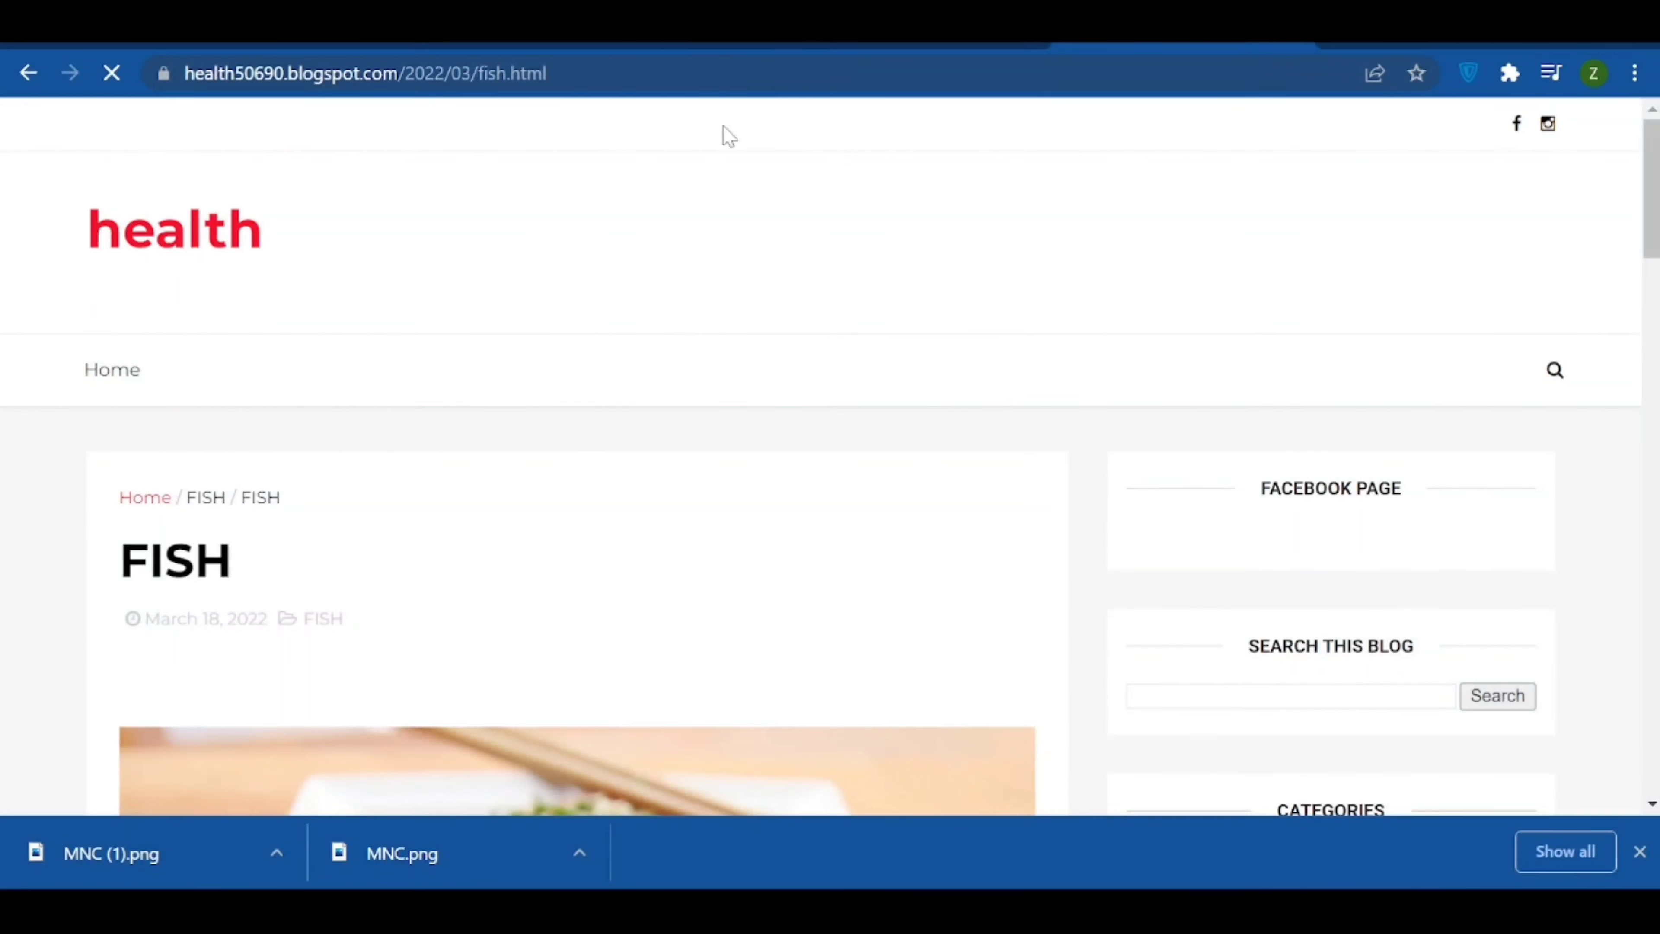
pyautogui.scroll(-10, 1037, 352)
pyautogui.scroll(-4, 1012, 357)
pyautogui.scroll(8, 1012, 353)
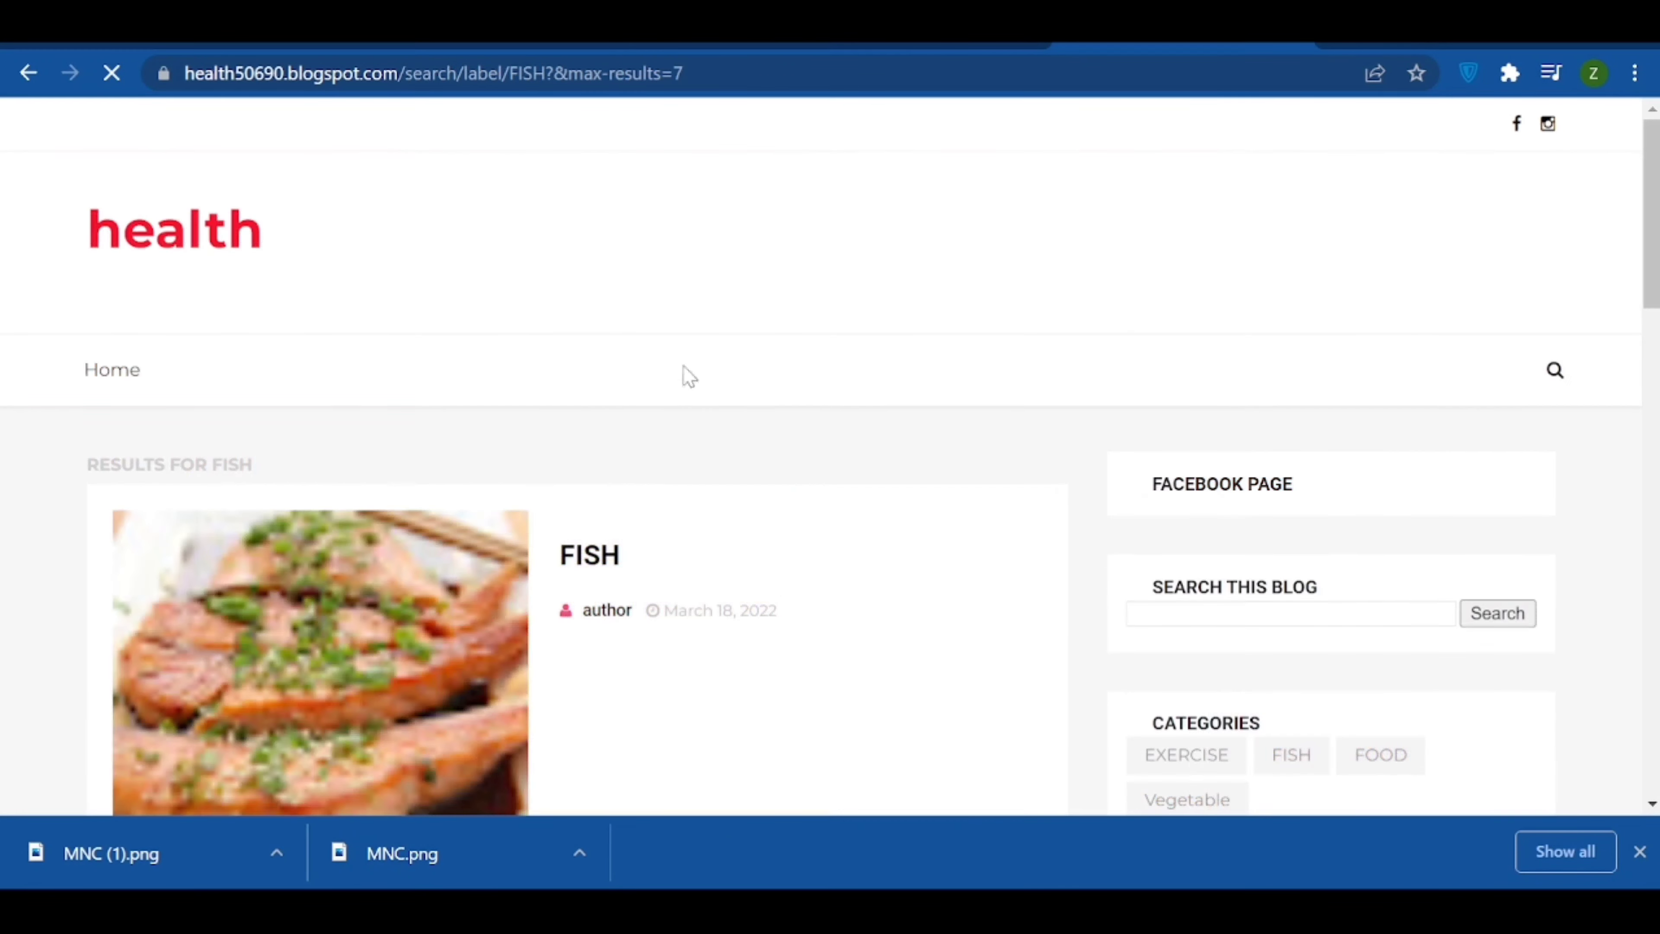
# - Copy the FISH category page's address up to /search/label/FISH, leaving out the max-results parameter
pyautogui.doubleClick(553, 73)
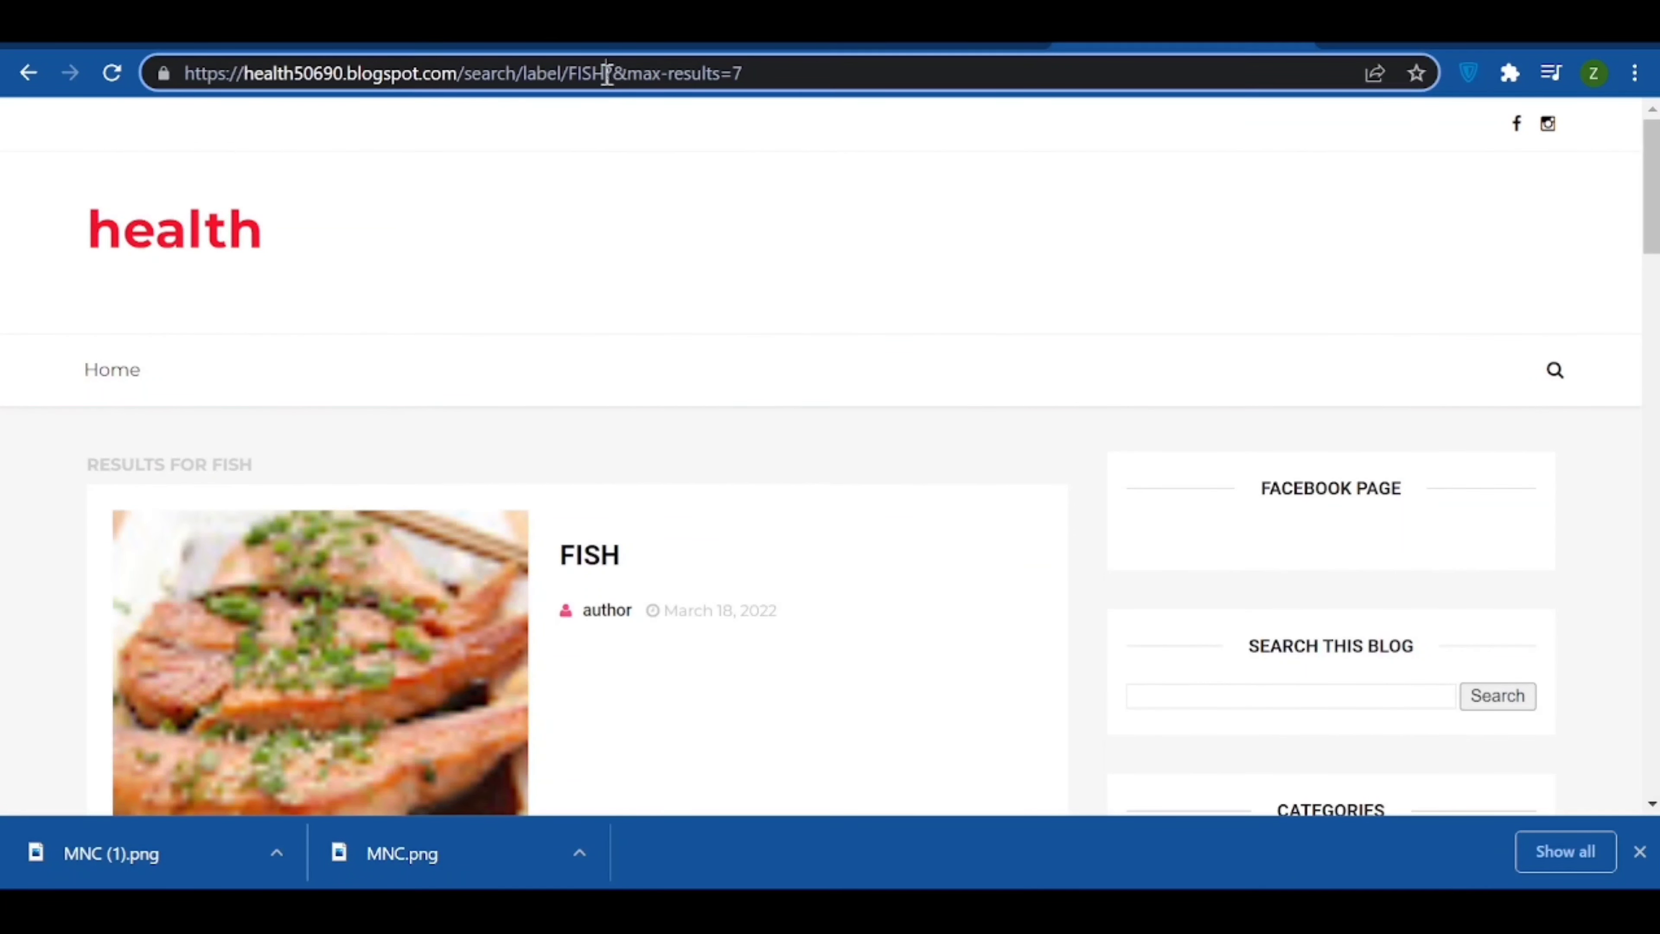
pyautogui.moveTo(606, 73); pyautogui.dragTo(115, 75)
pyautogui.hotkey('ctrl', 'c')
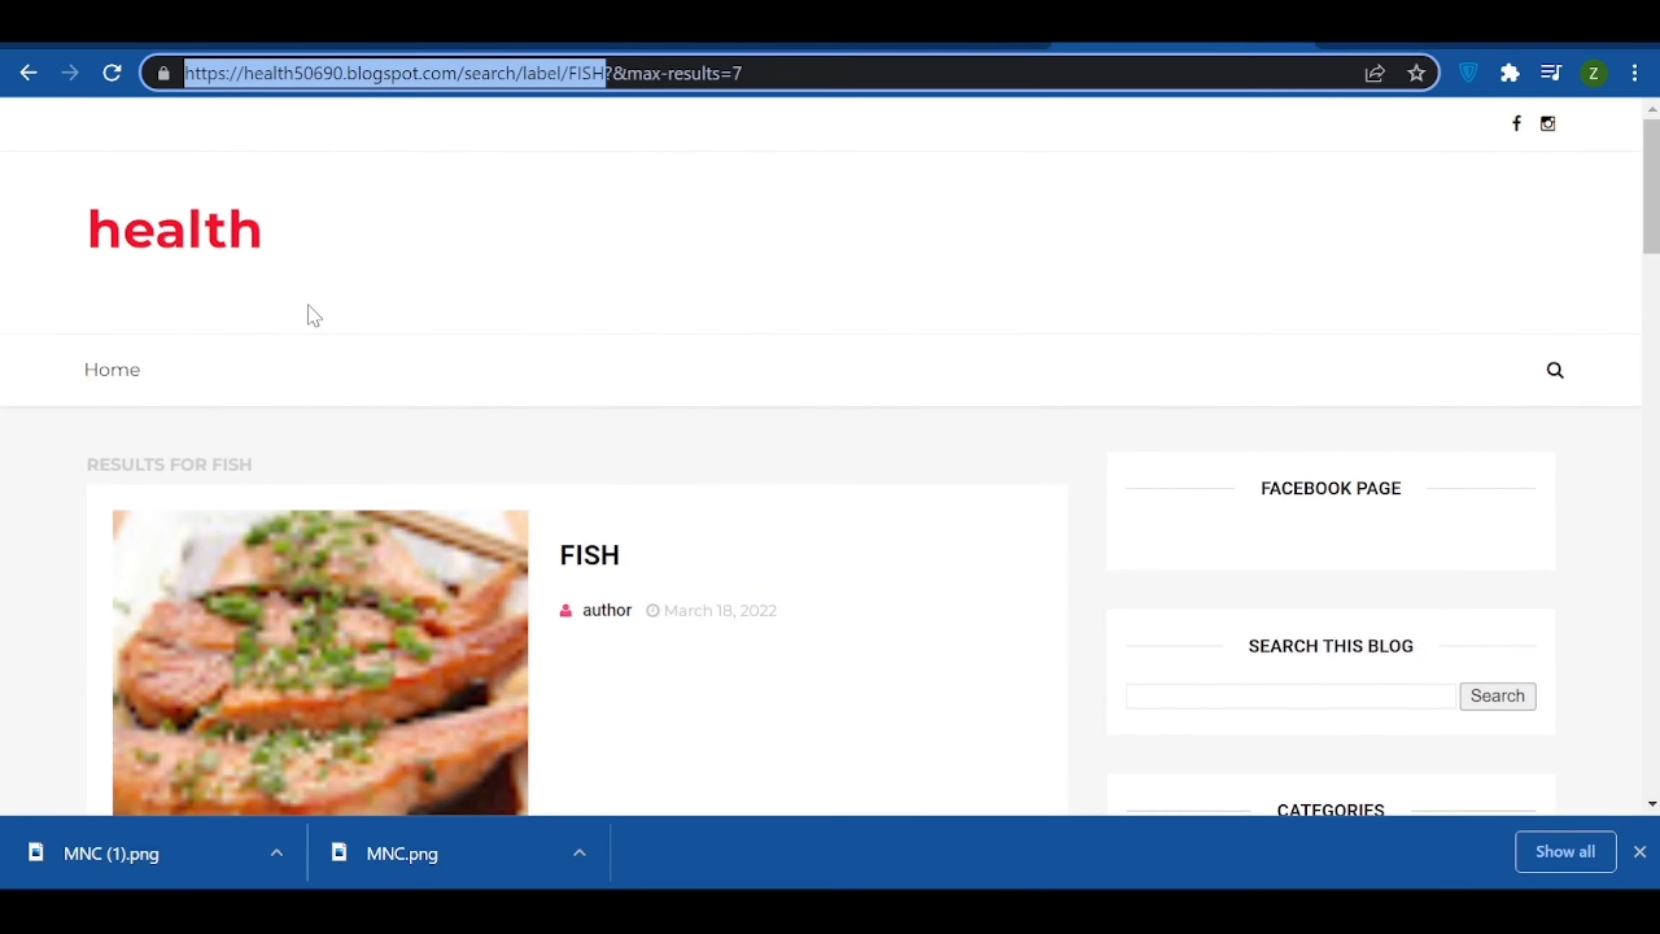
pyautogui.scroll(-3, 1466, 422)
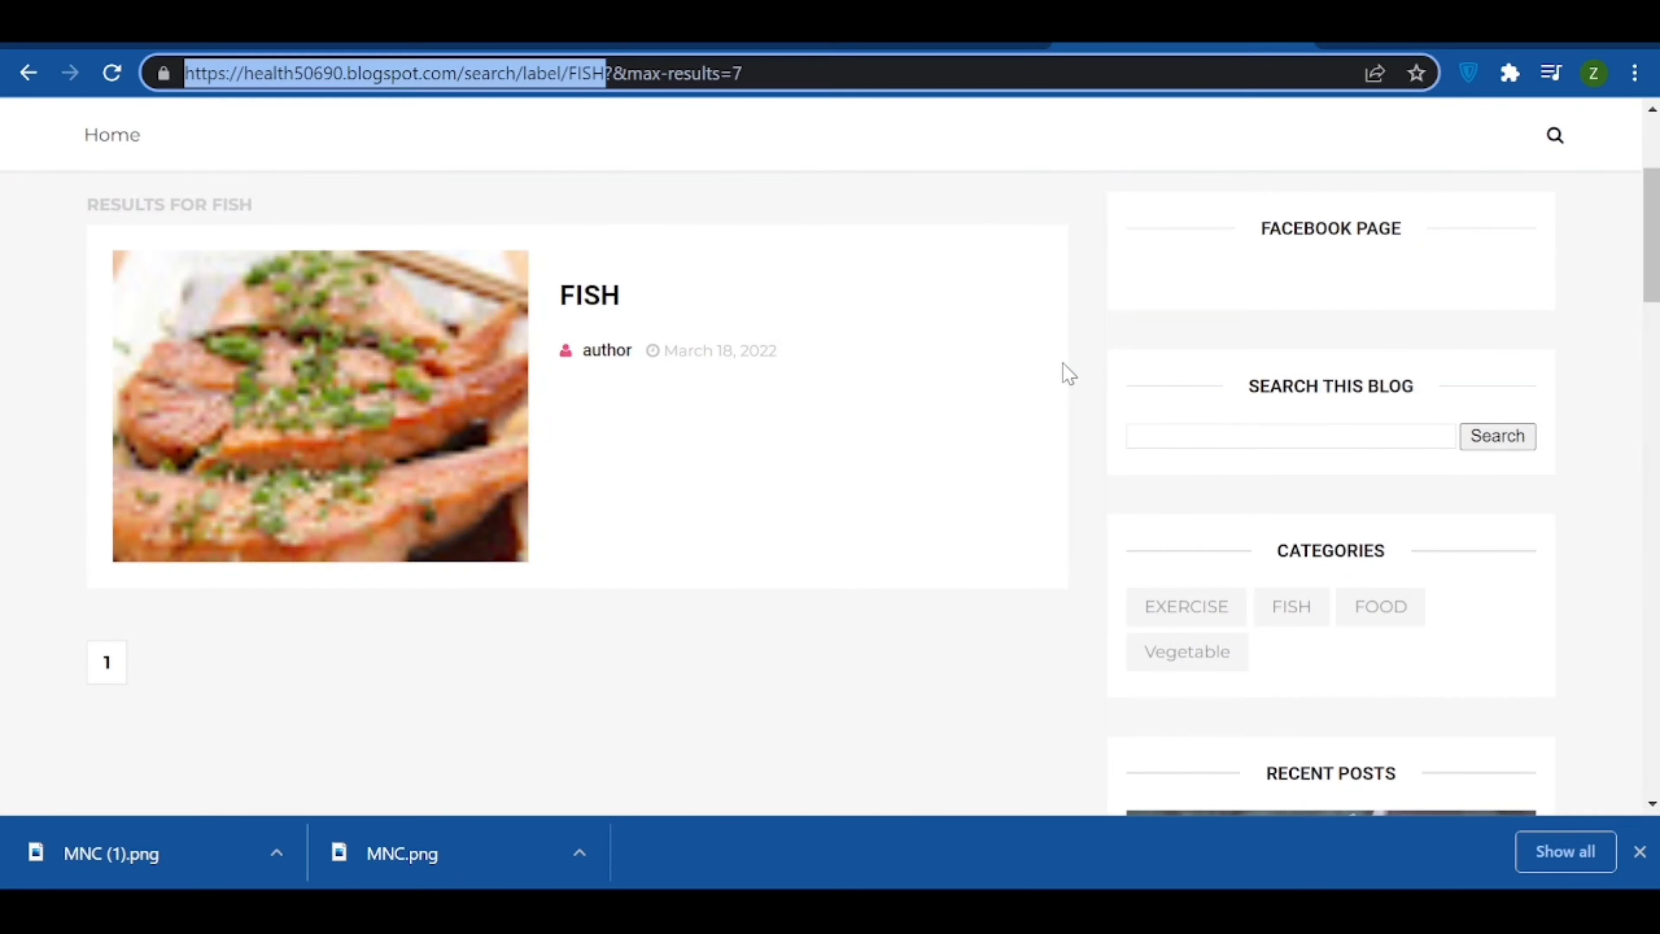
# - In the Blogger Main Menu link list, add an item named "FISH" using the copied address ending in /search/label/FISH
pyautogui.click(893, 48)
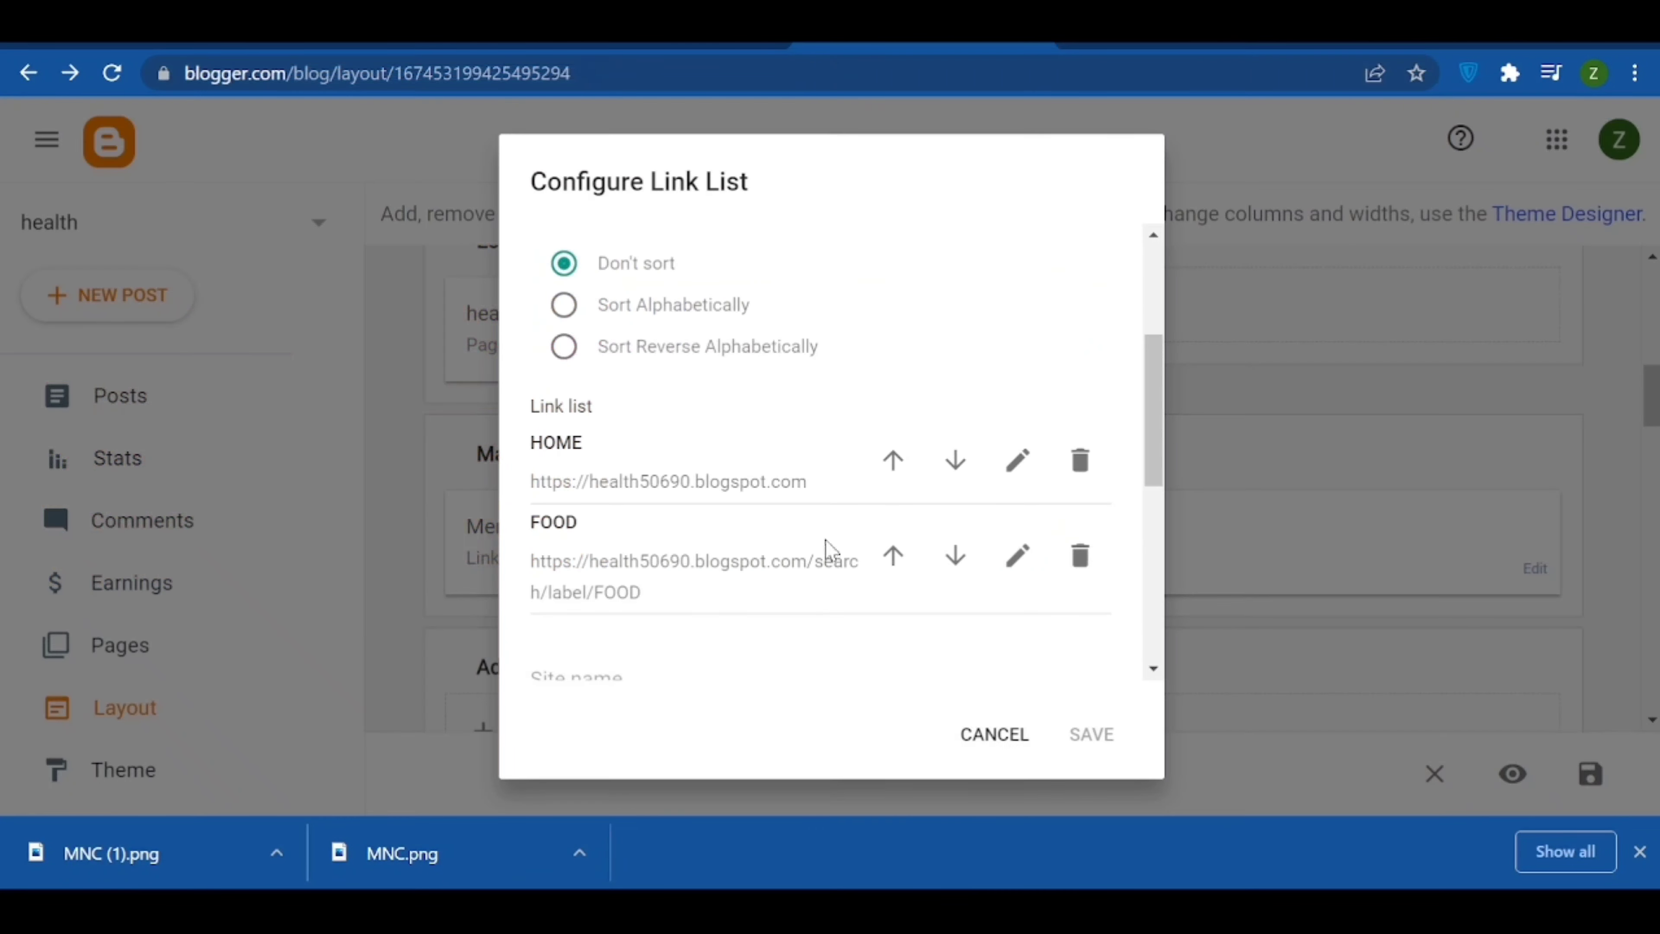
pyautogui.scroll(-2, 829, 553)
pyautogui.click(652, 541)
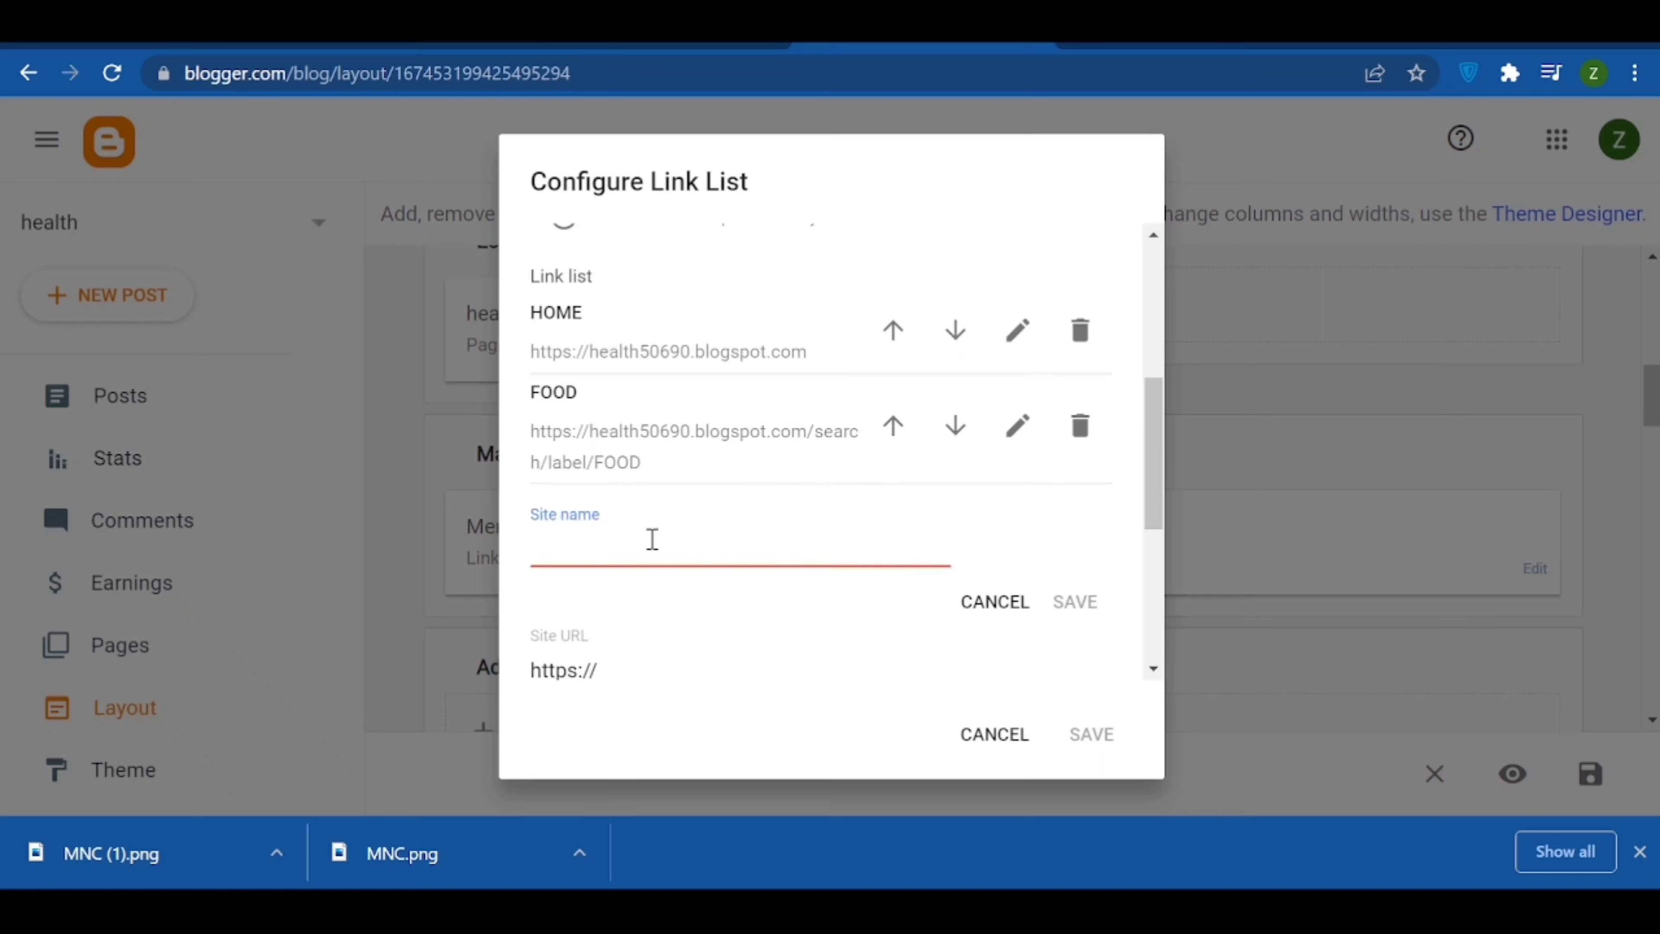
pyautogui.write('FISH')
pyautogui.press('Tab')
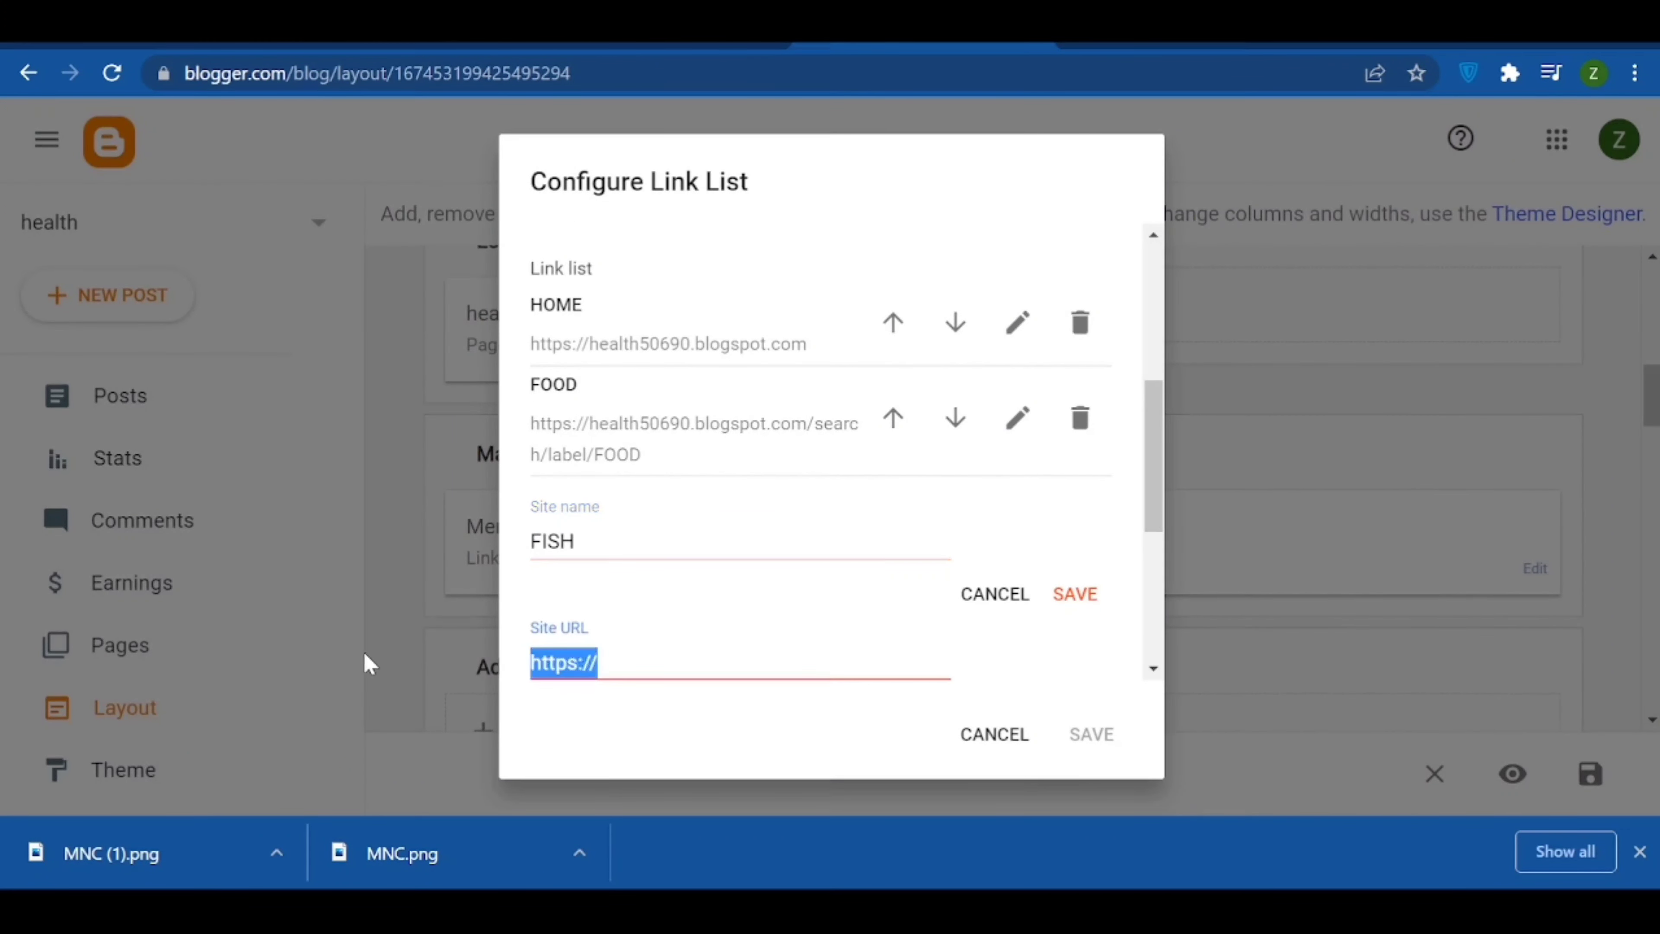
pyautogui.hotkey('ctrl', 'v')
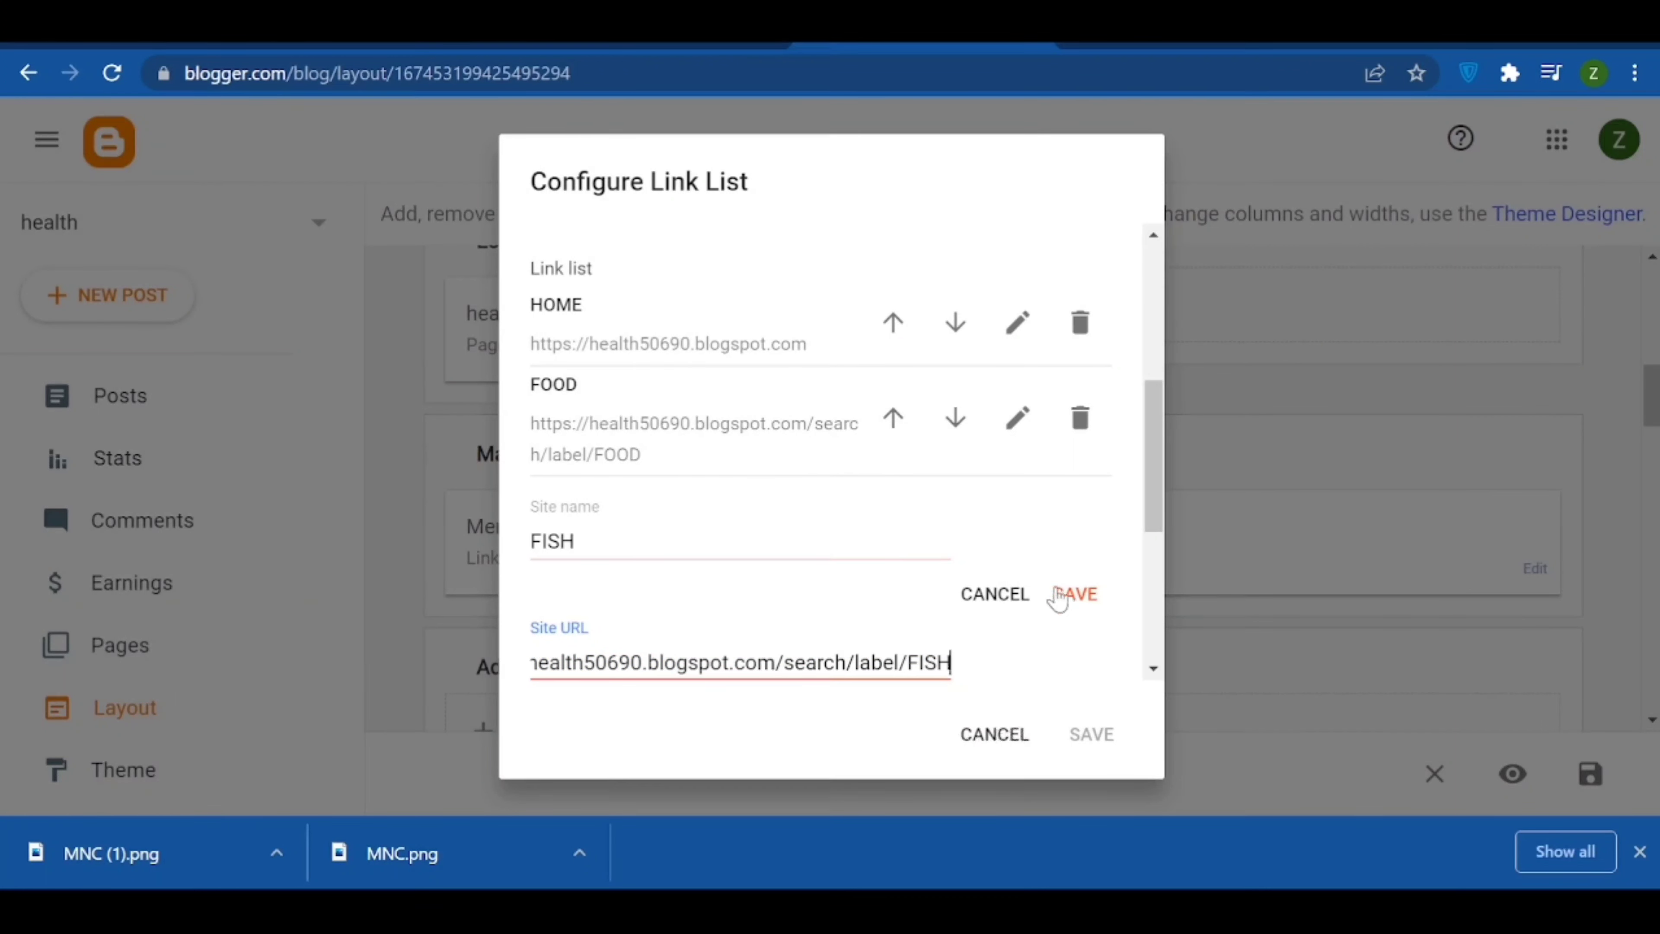
pyautogui.click(1072, 593)
# - Start another Main Menu link item and name it "EXERCISE"
pyautogui.click(1013, 650)
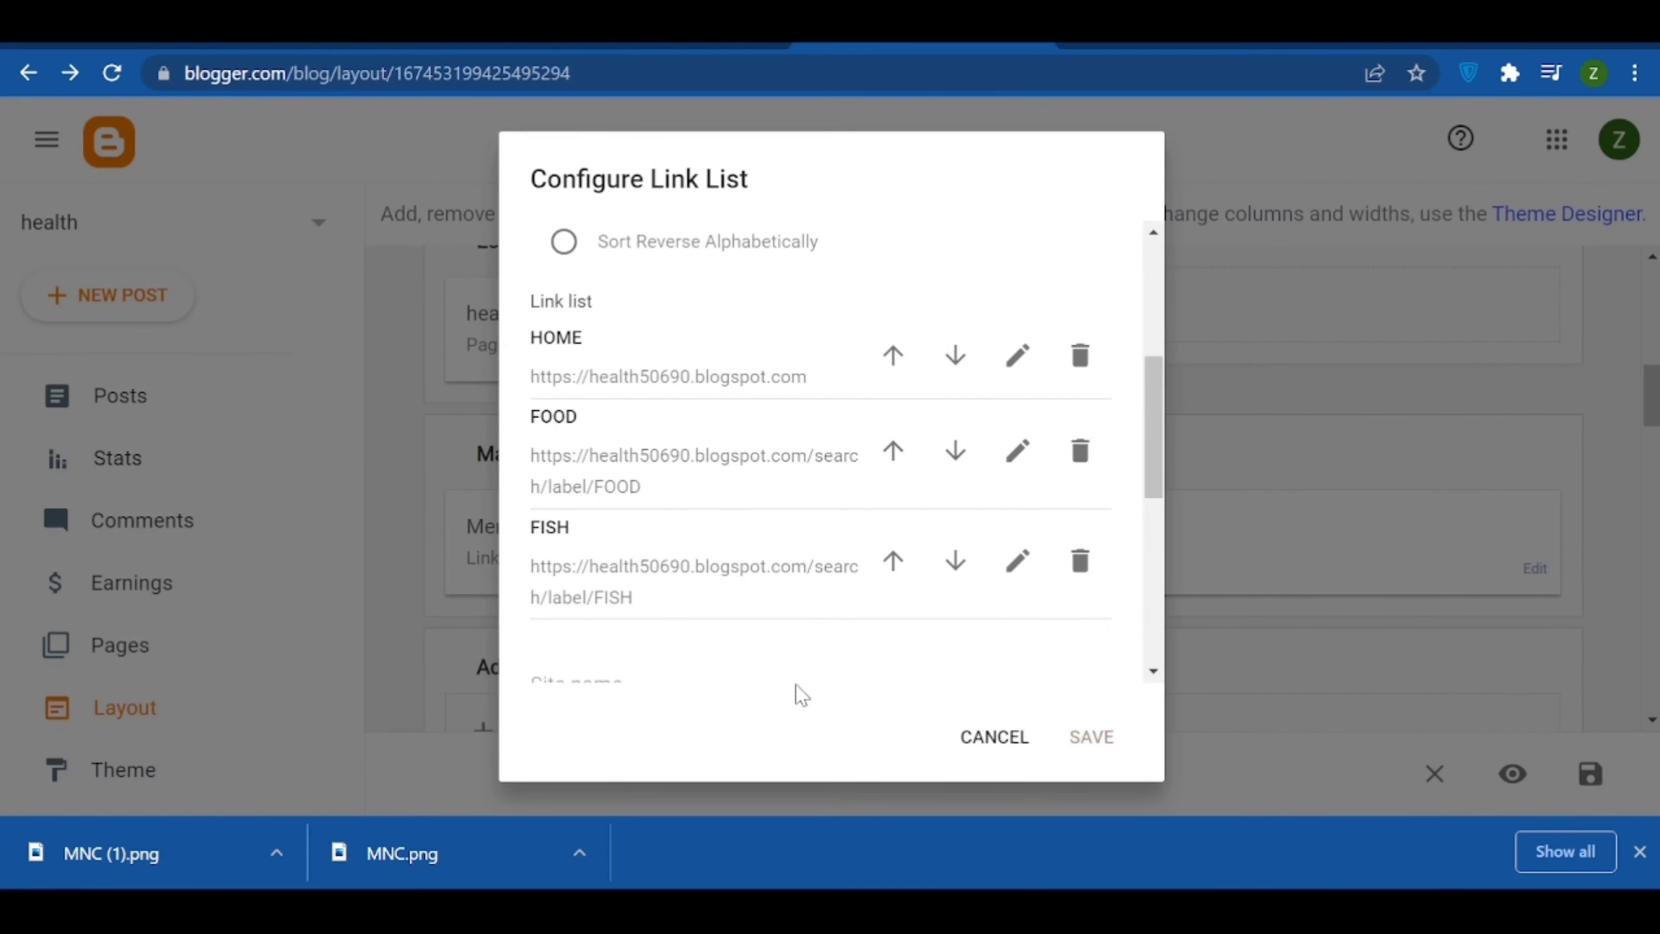
pyautogui.click(643, 548)
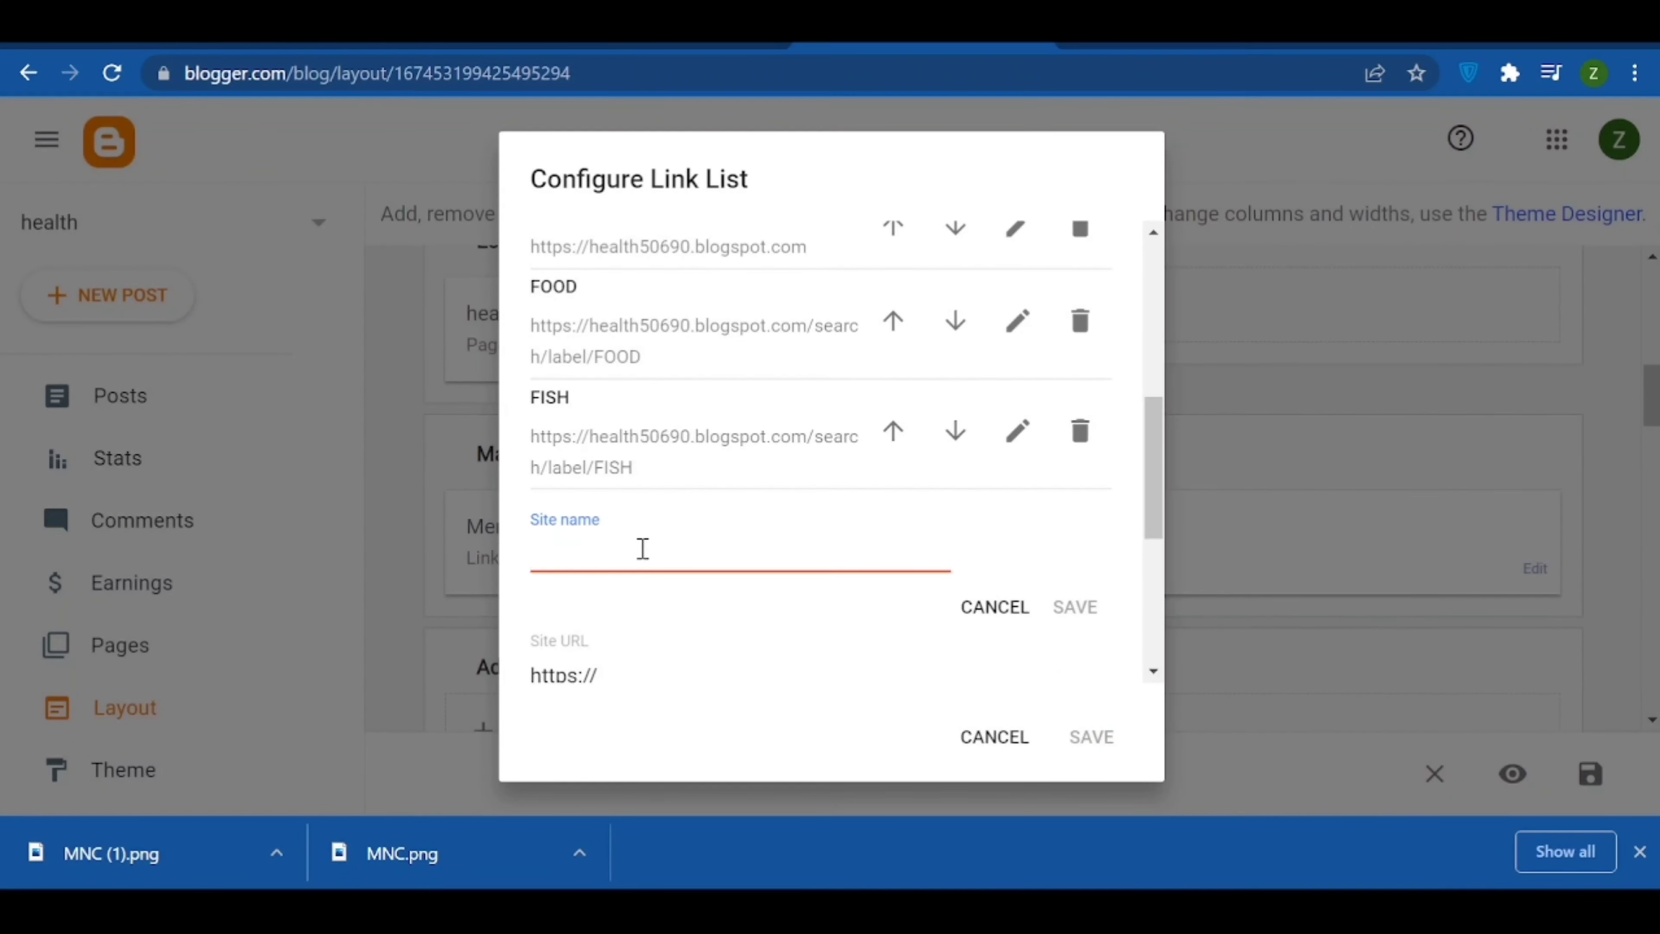
pyautogui.write('X')
pyautogui.press('BackSpace')
pyautogui.write('EXERCISE')
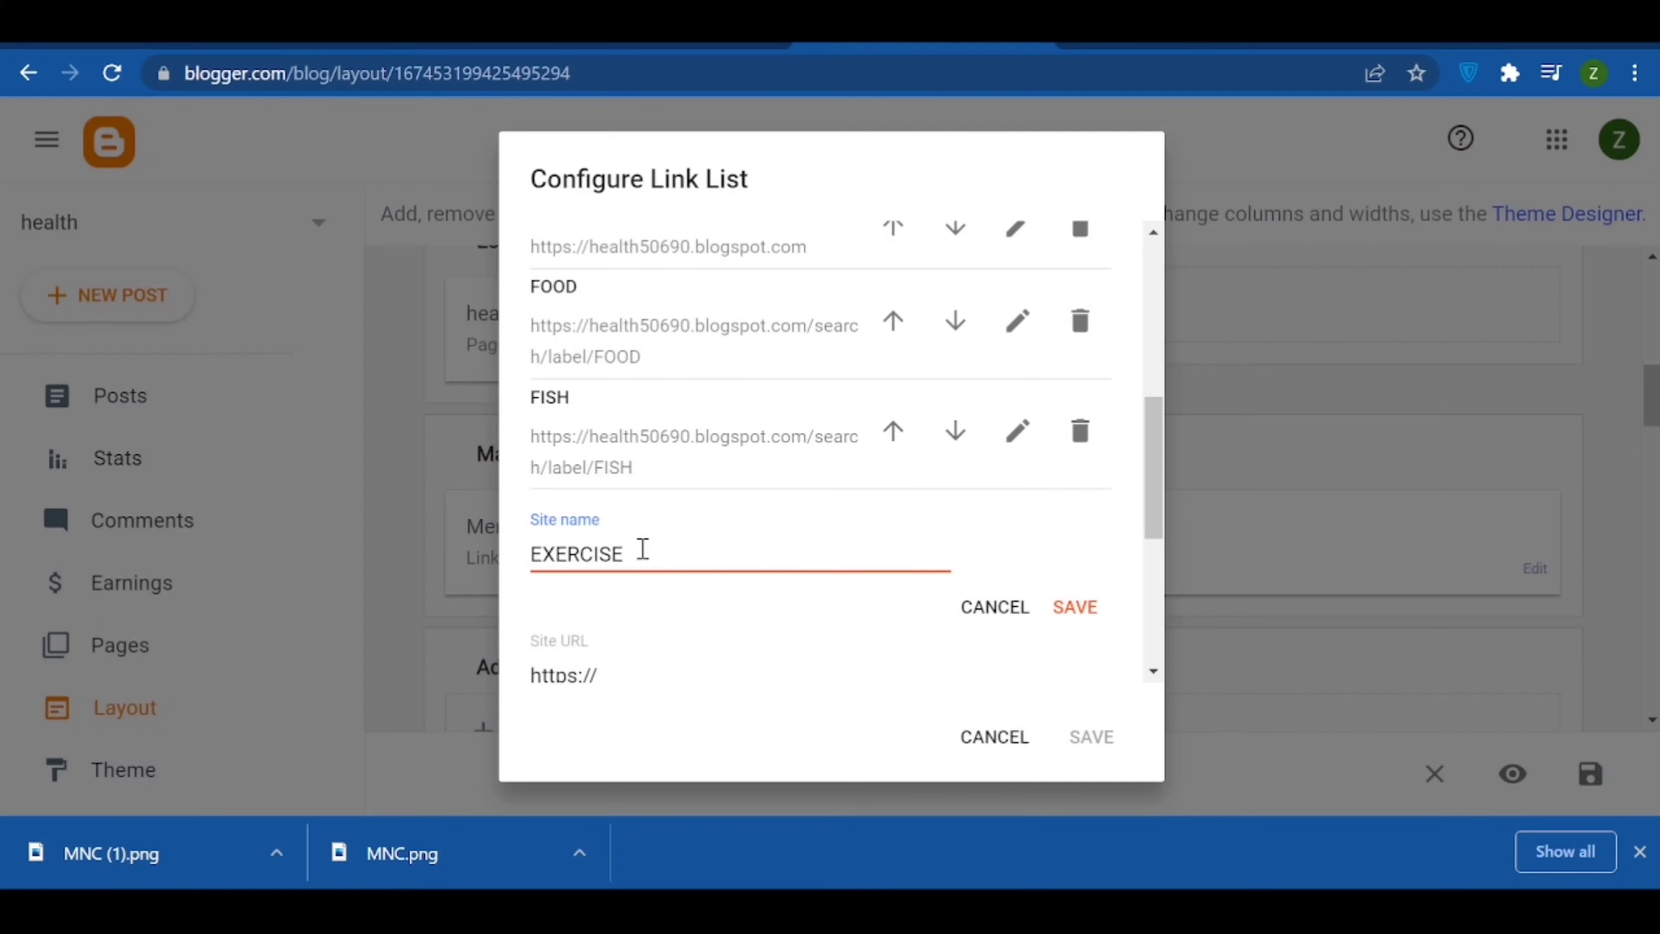
# - Set the EXERCISE item's URL to the copied label address, replacing its ending with /search/label/exercise, and save the item
pyautogui.scroll(-4, 667, 510)
pyautogui.moveTo(598, 416); pyautogui.dragTo(385, 417)
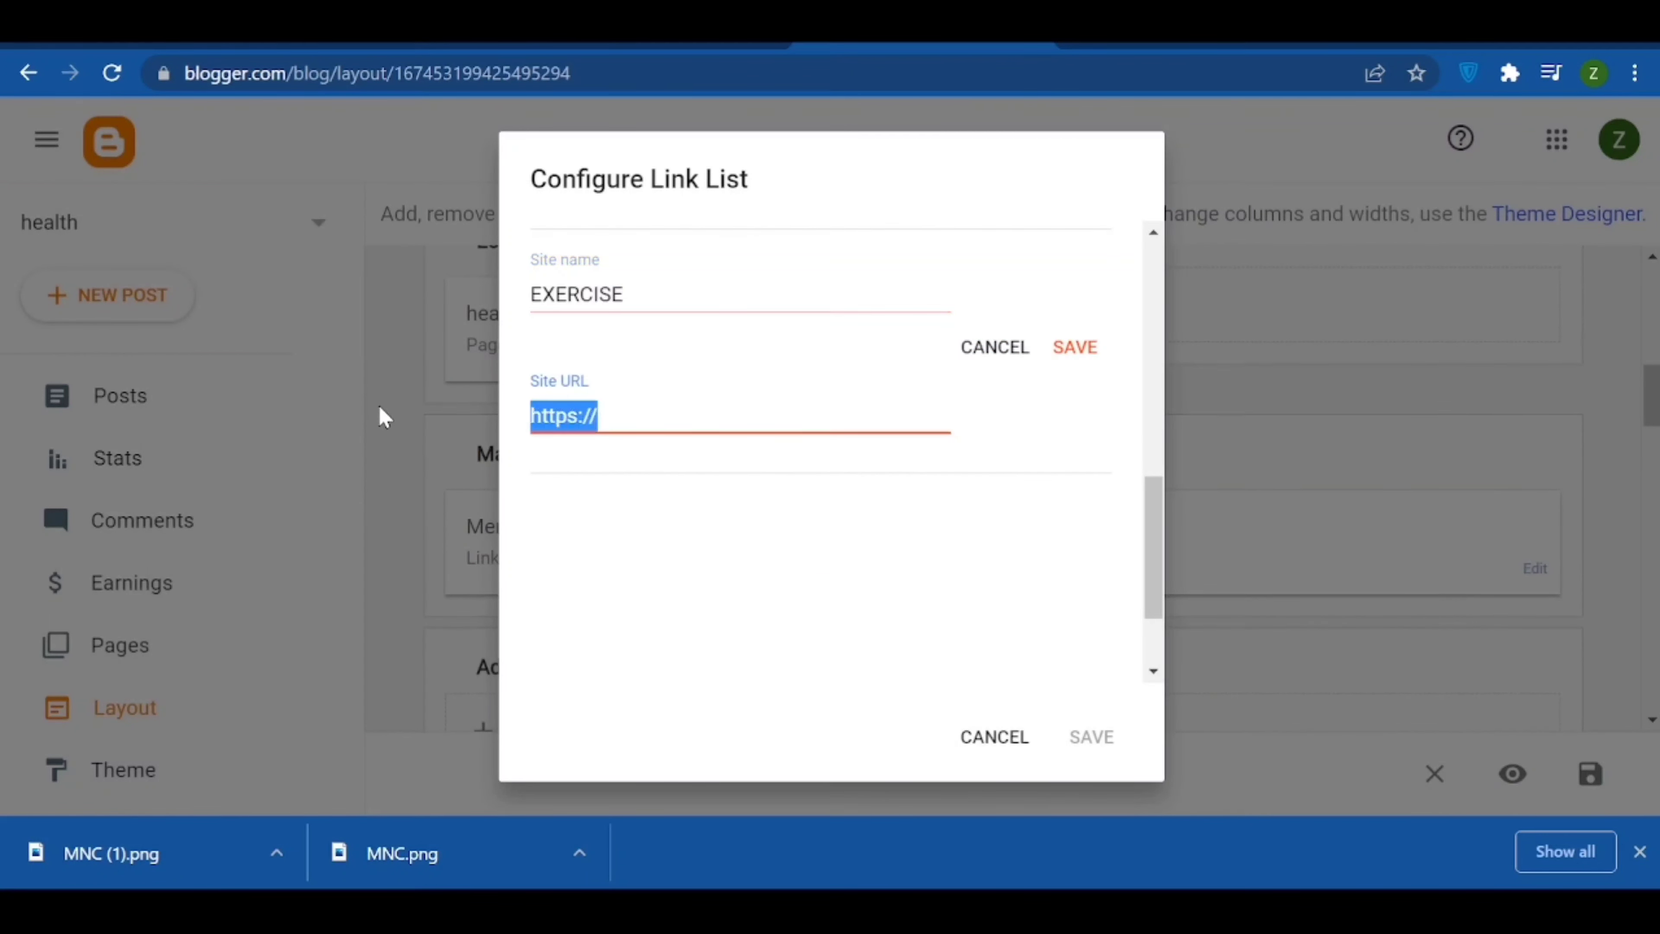
pyautogui.hotkey('ctrl', 'v')
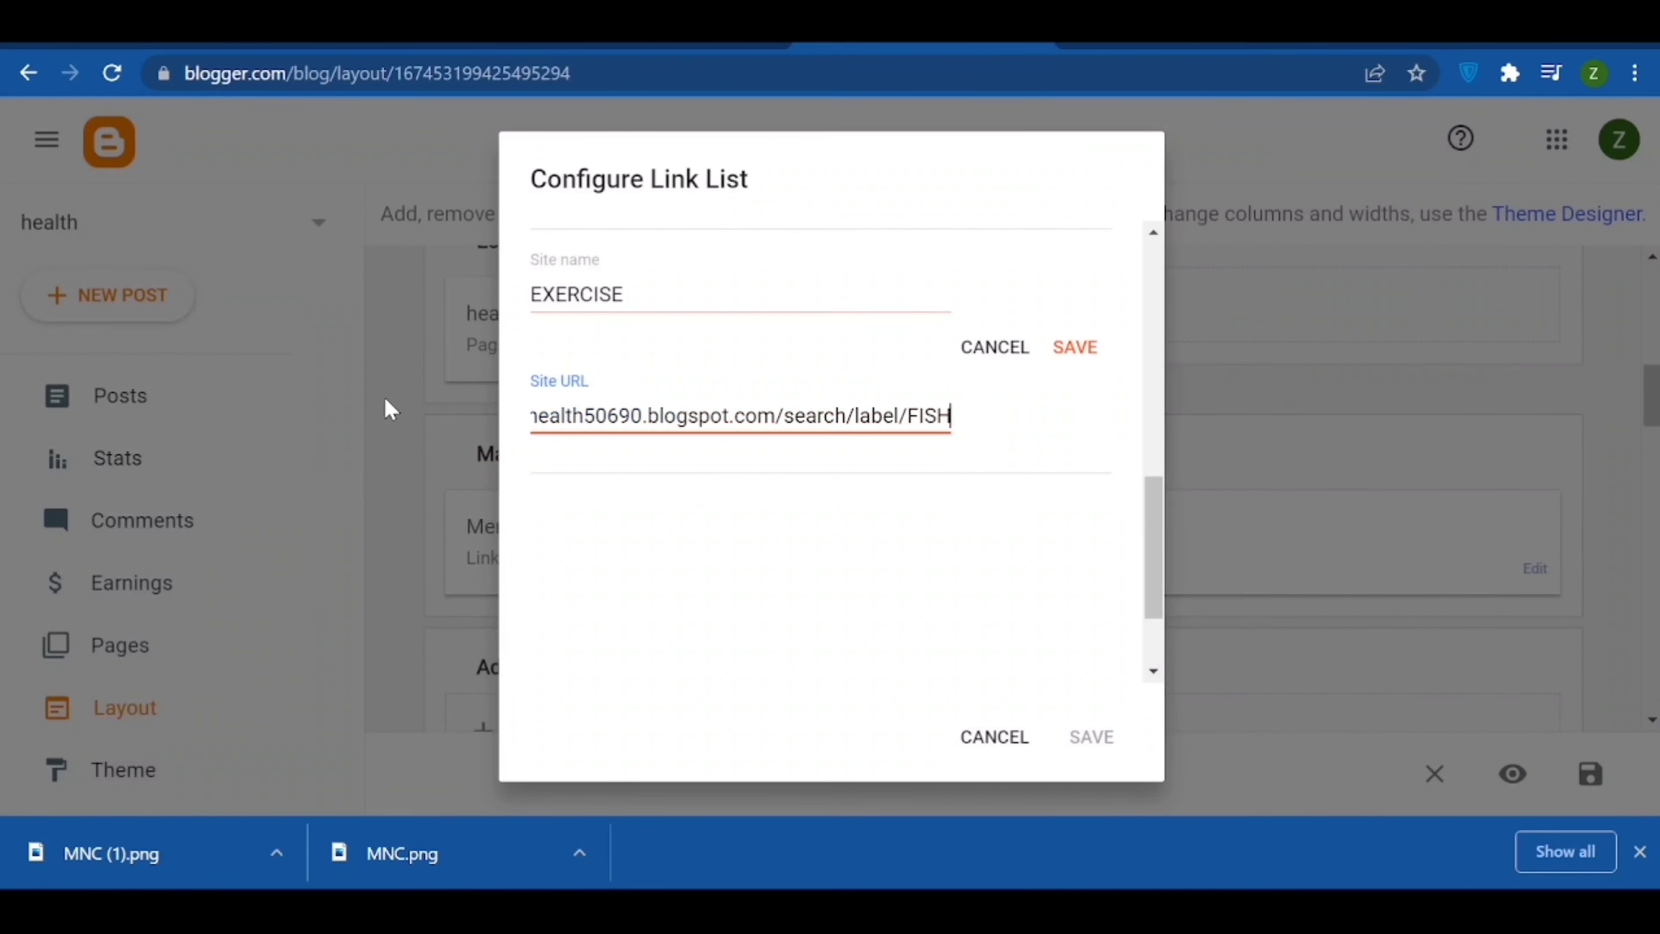
pyautogui.click(963, 420)
pyautogui.click(940, 416)
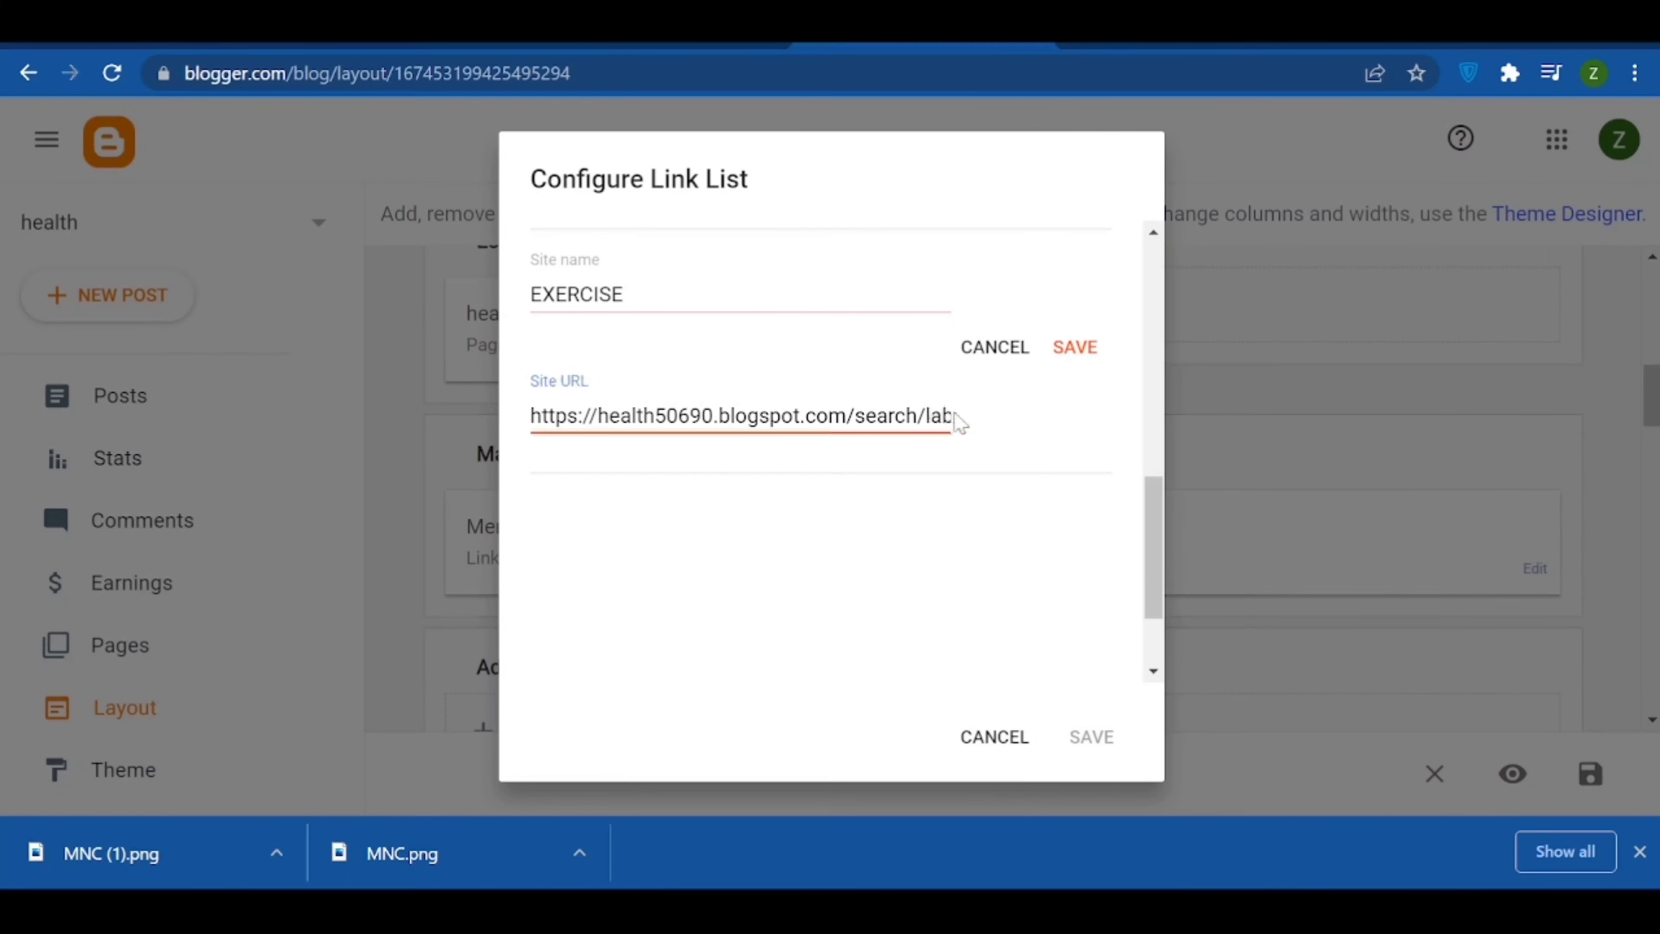
pyautogui.press('End')
pyautogui.press('BackSpace')
pyautogui.press('BackSpace')
pyautogui.press('BackSpace')
pyautogui.press('BackSpace')
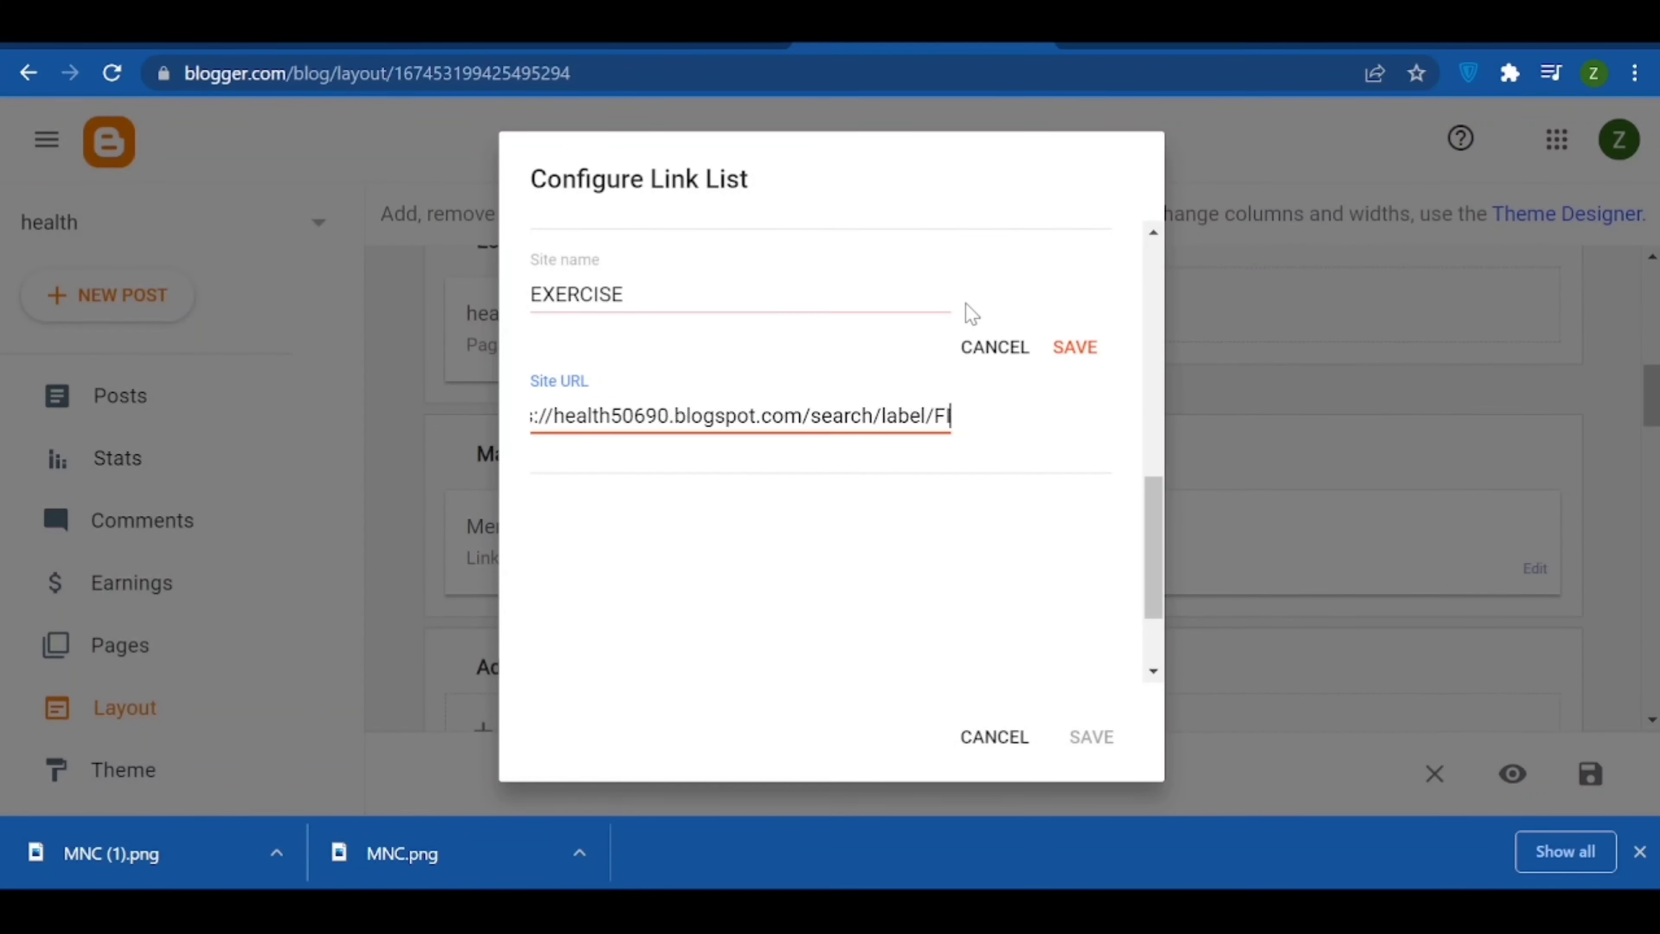
pyautogui.write('ex')
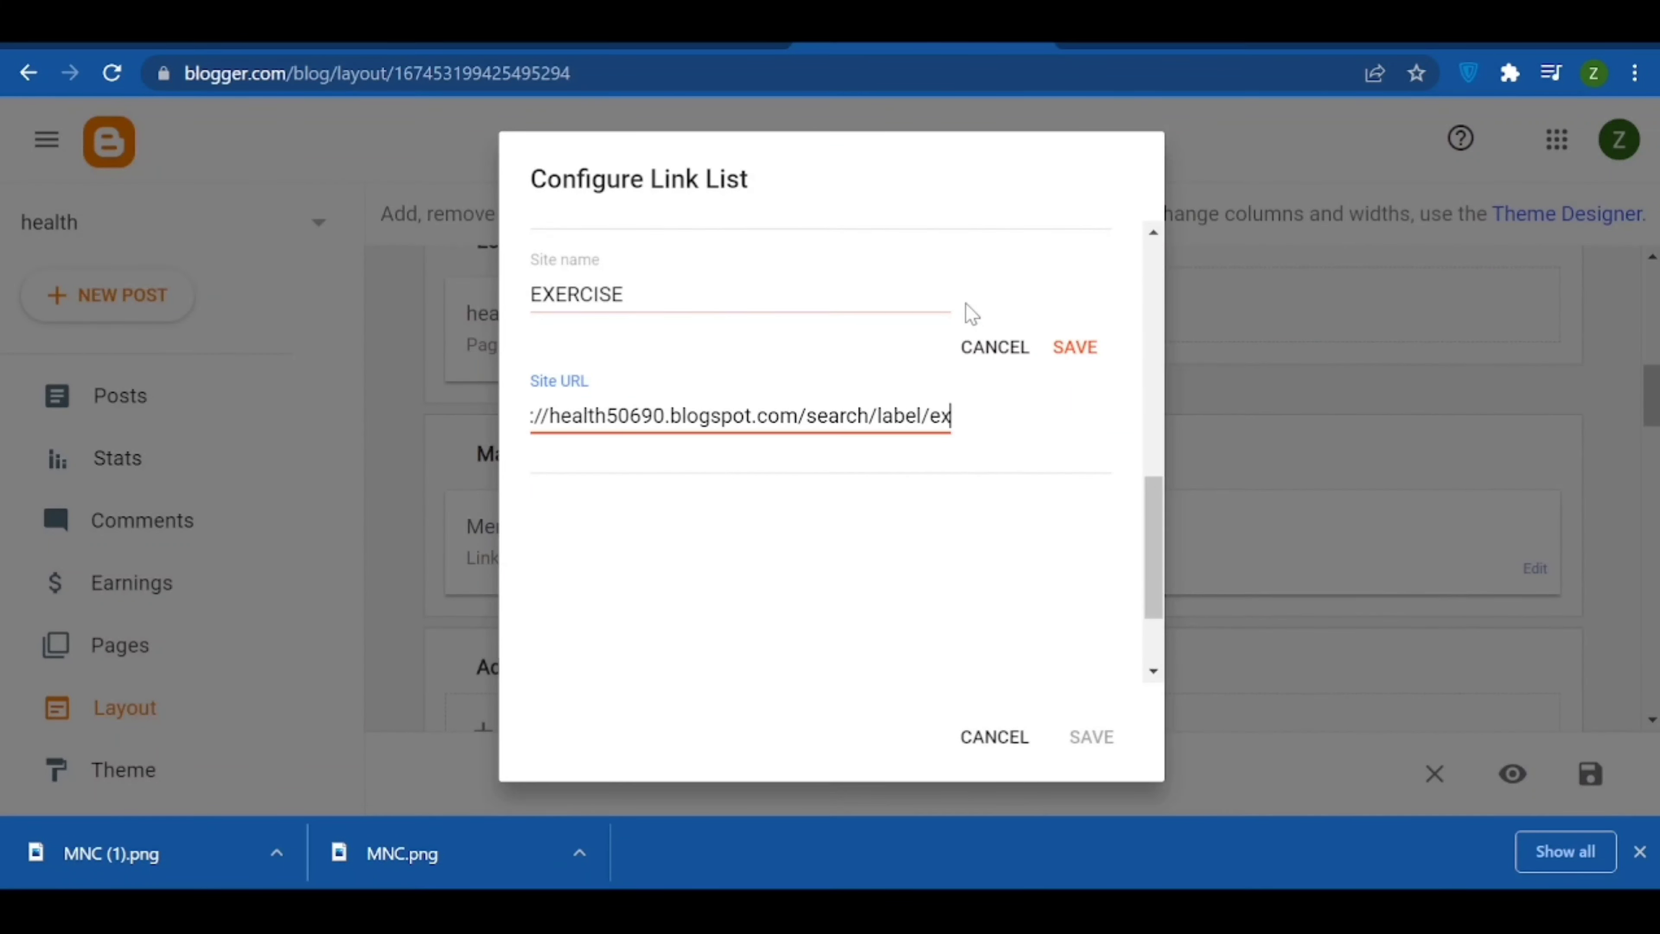
pyautogui.write('ercise')
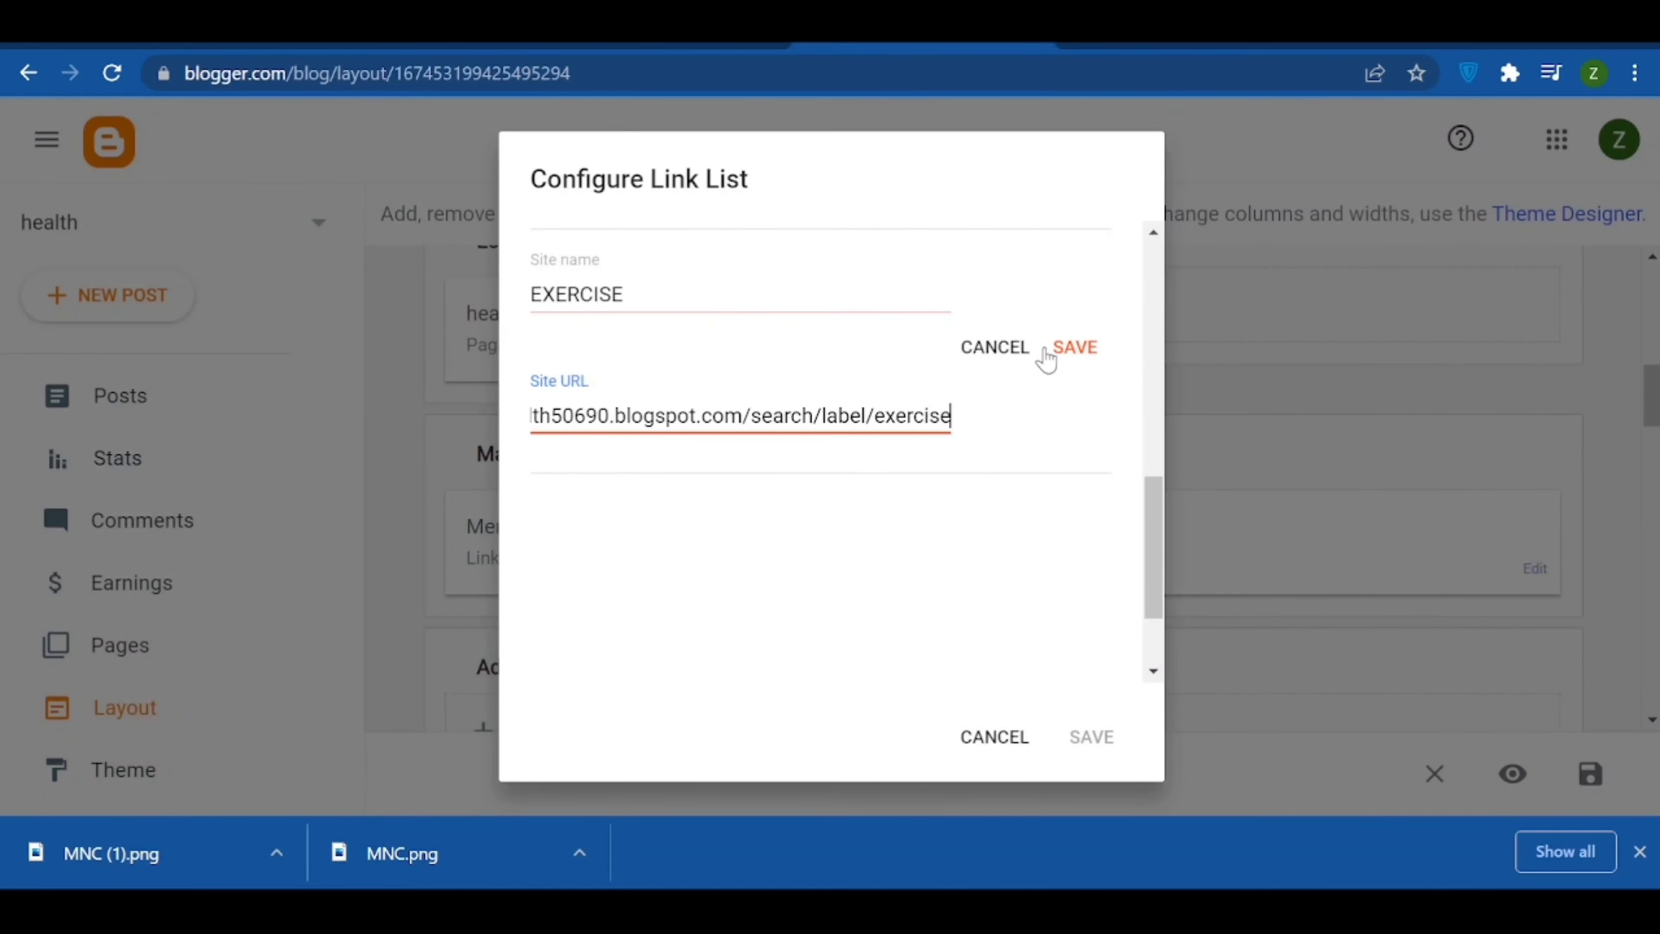
pyautogui.click(1072, 350)
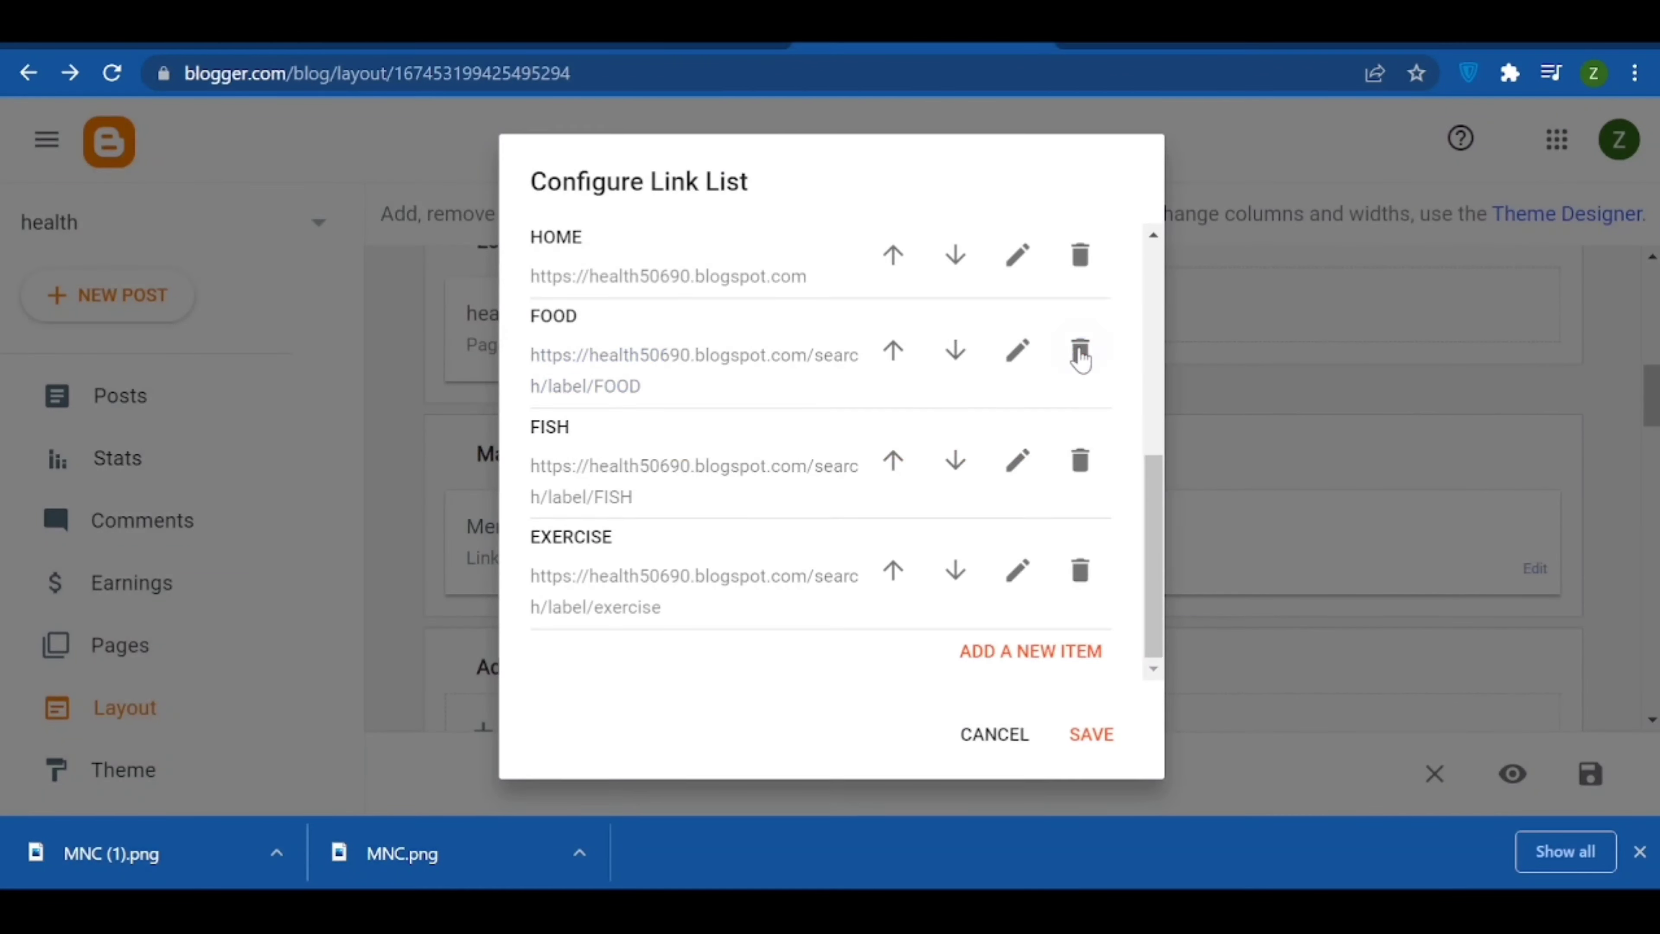
# - Start another Main Menu link item and name it "VEGETABLE"
pyautogui.click(1046, 652)
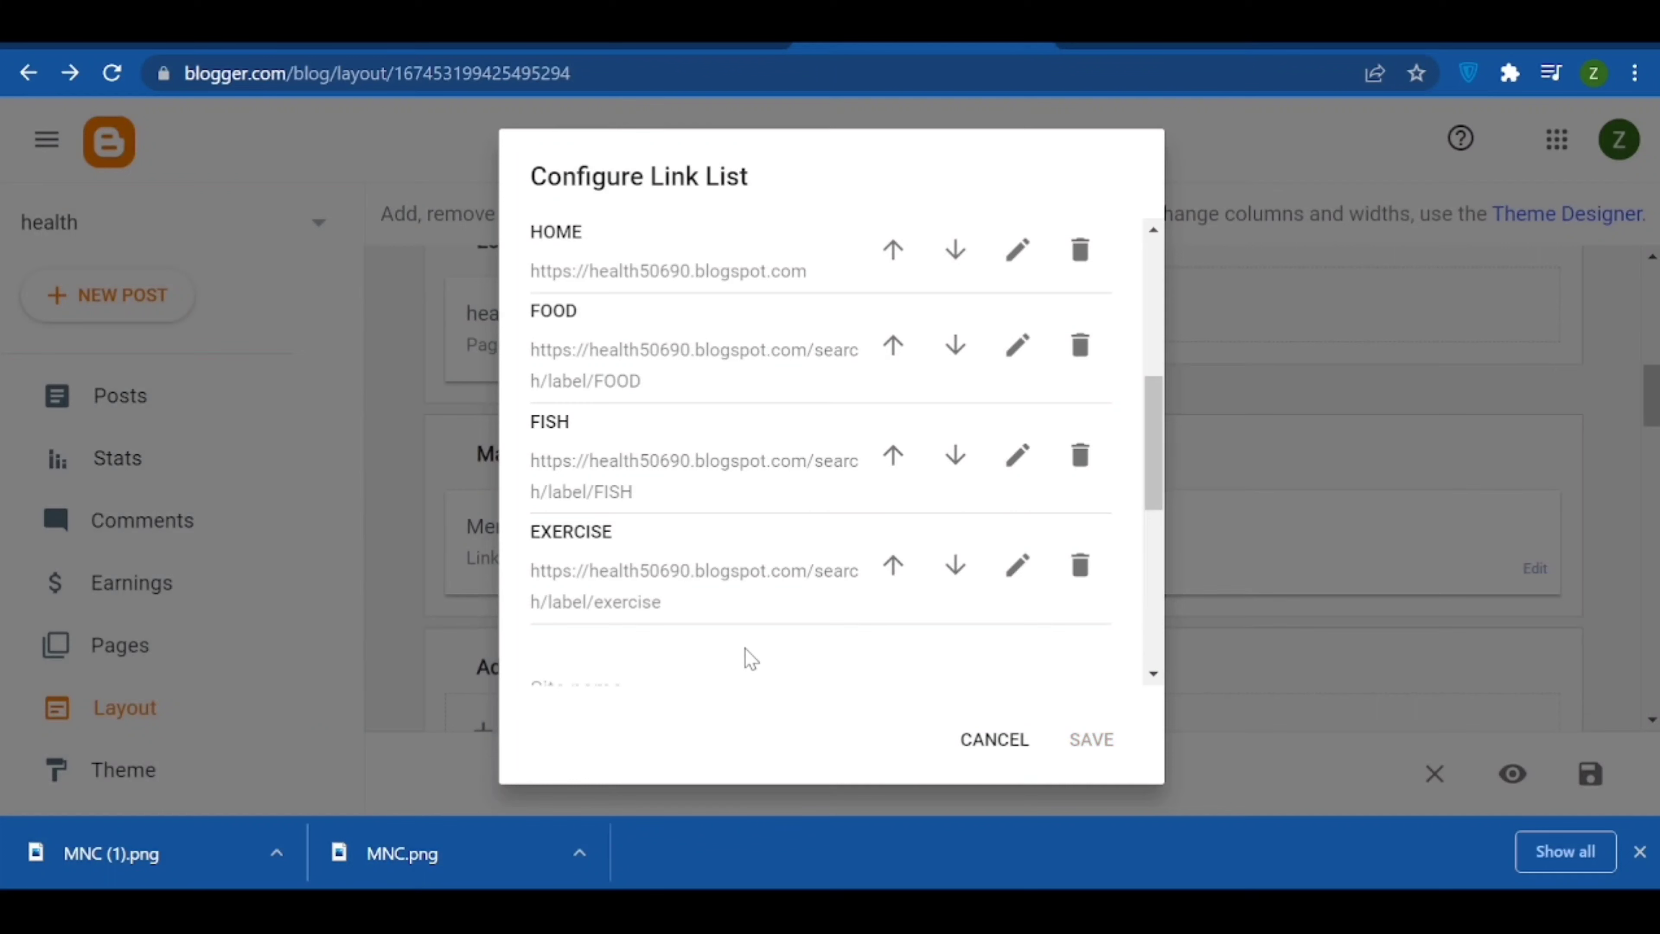
pyautogui.click(654, 431)
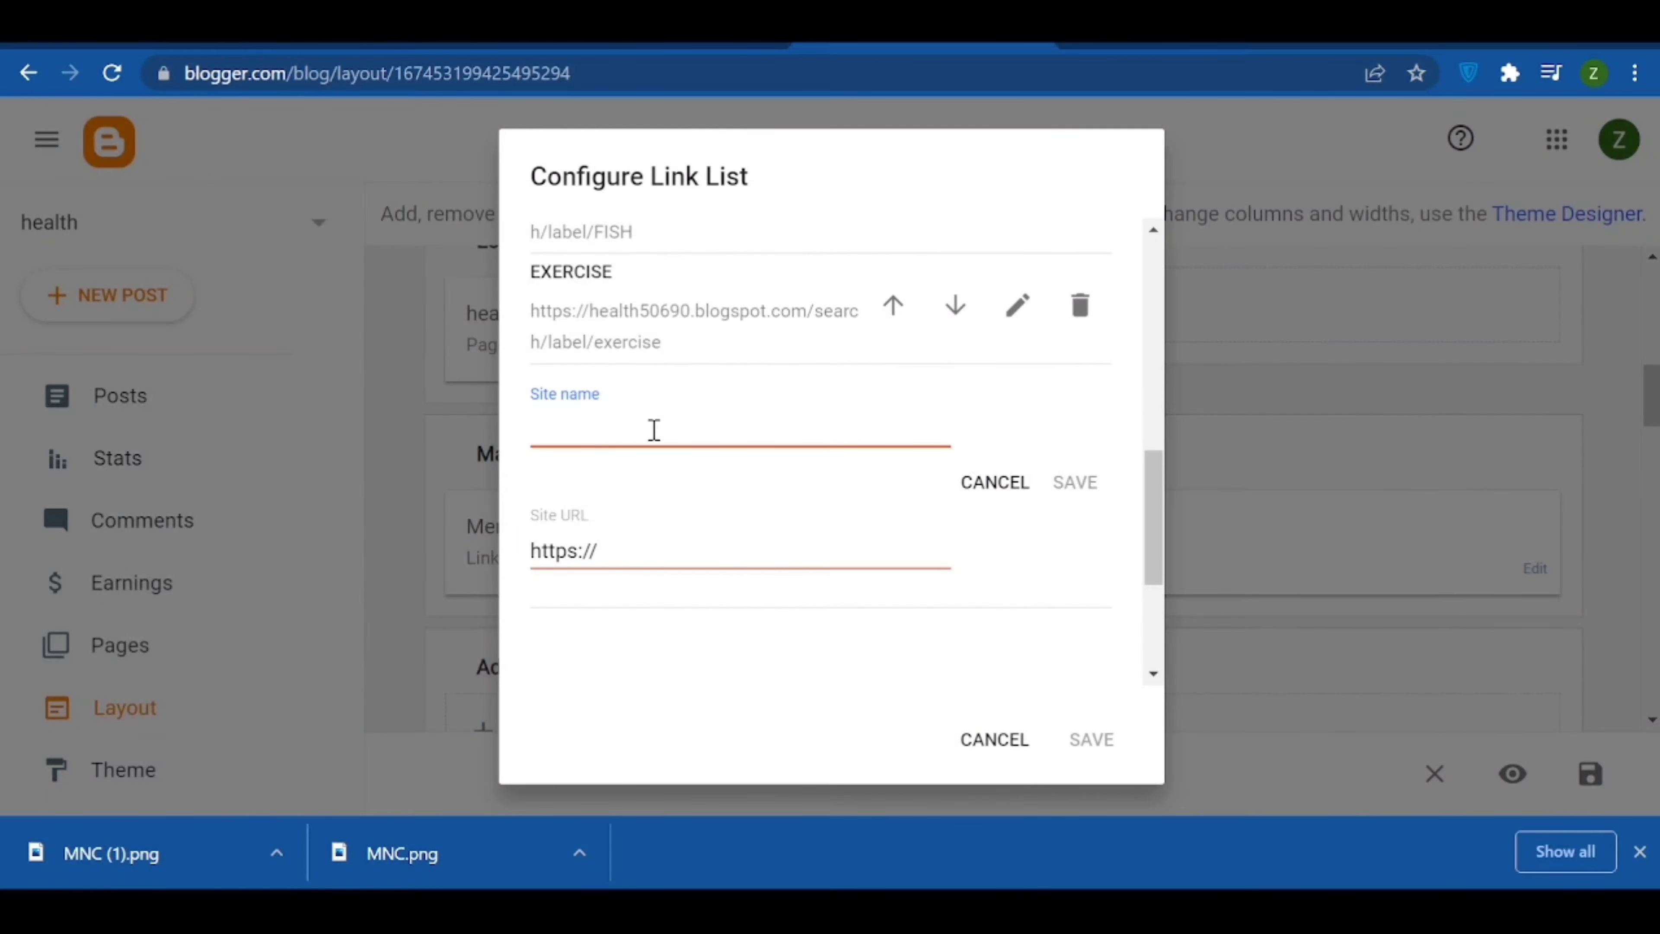
pyautogui.write('V')
pyautogui.press('BackSpace')
pyautogui.press('BackSpace')
pyautogui.write('VEGETABLE')
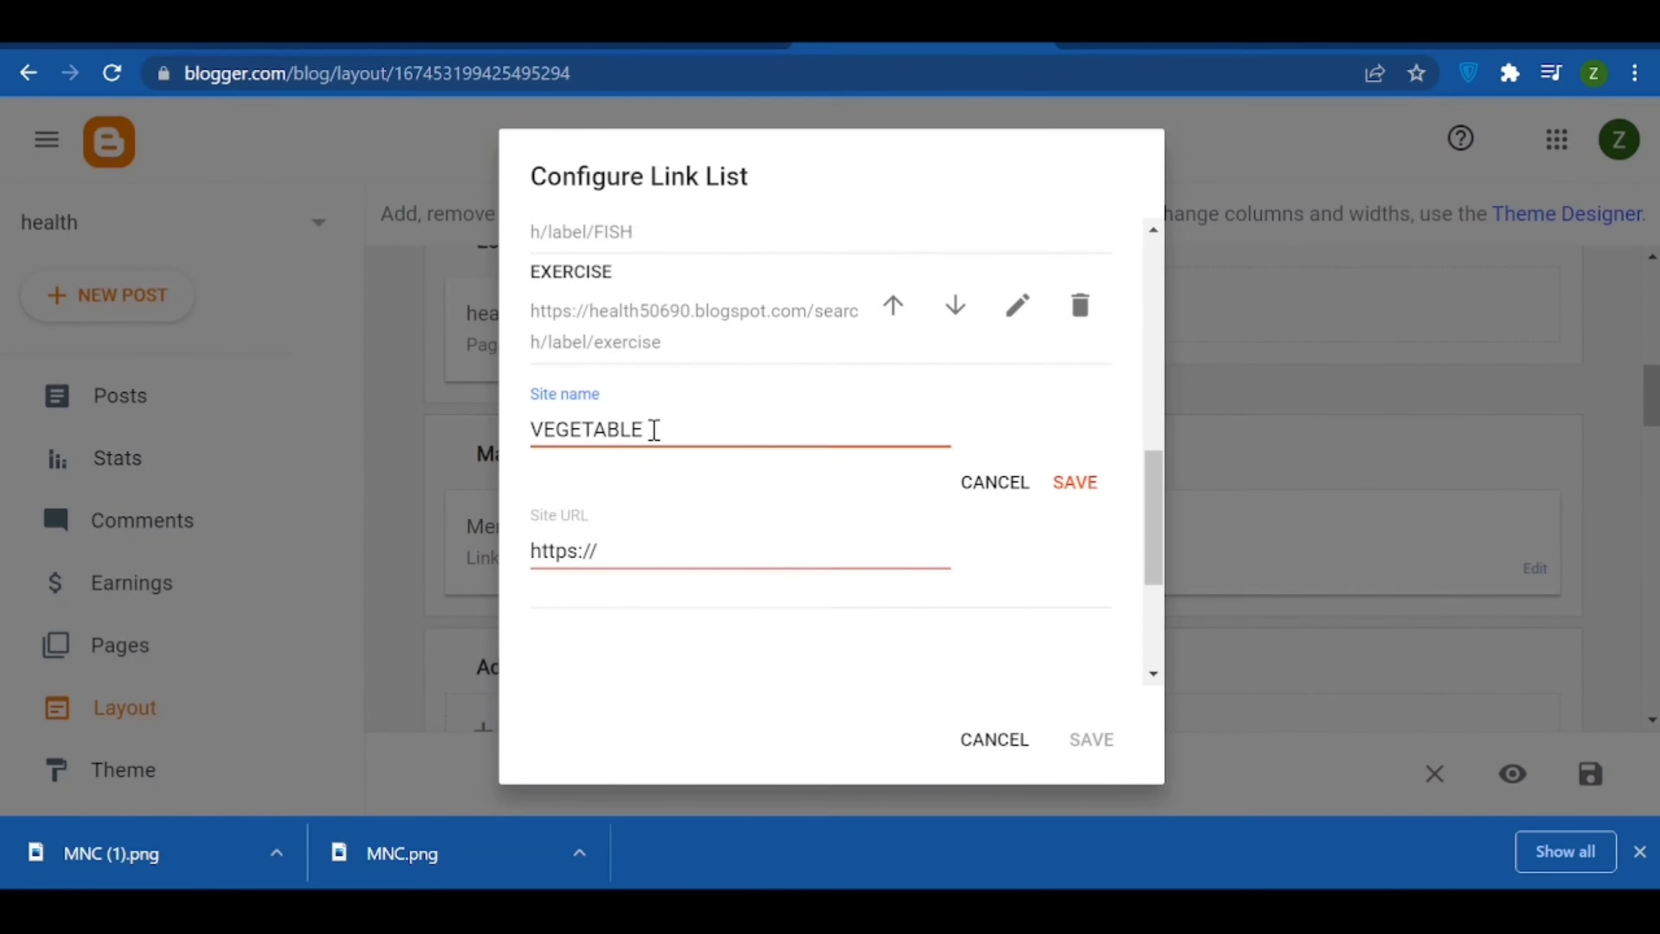
# - Set the VEGETABLE item's URL to the copied label address, replacing its ending with /search/label/vegetable, and save the item
pyautogui.click(626, 550)
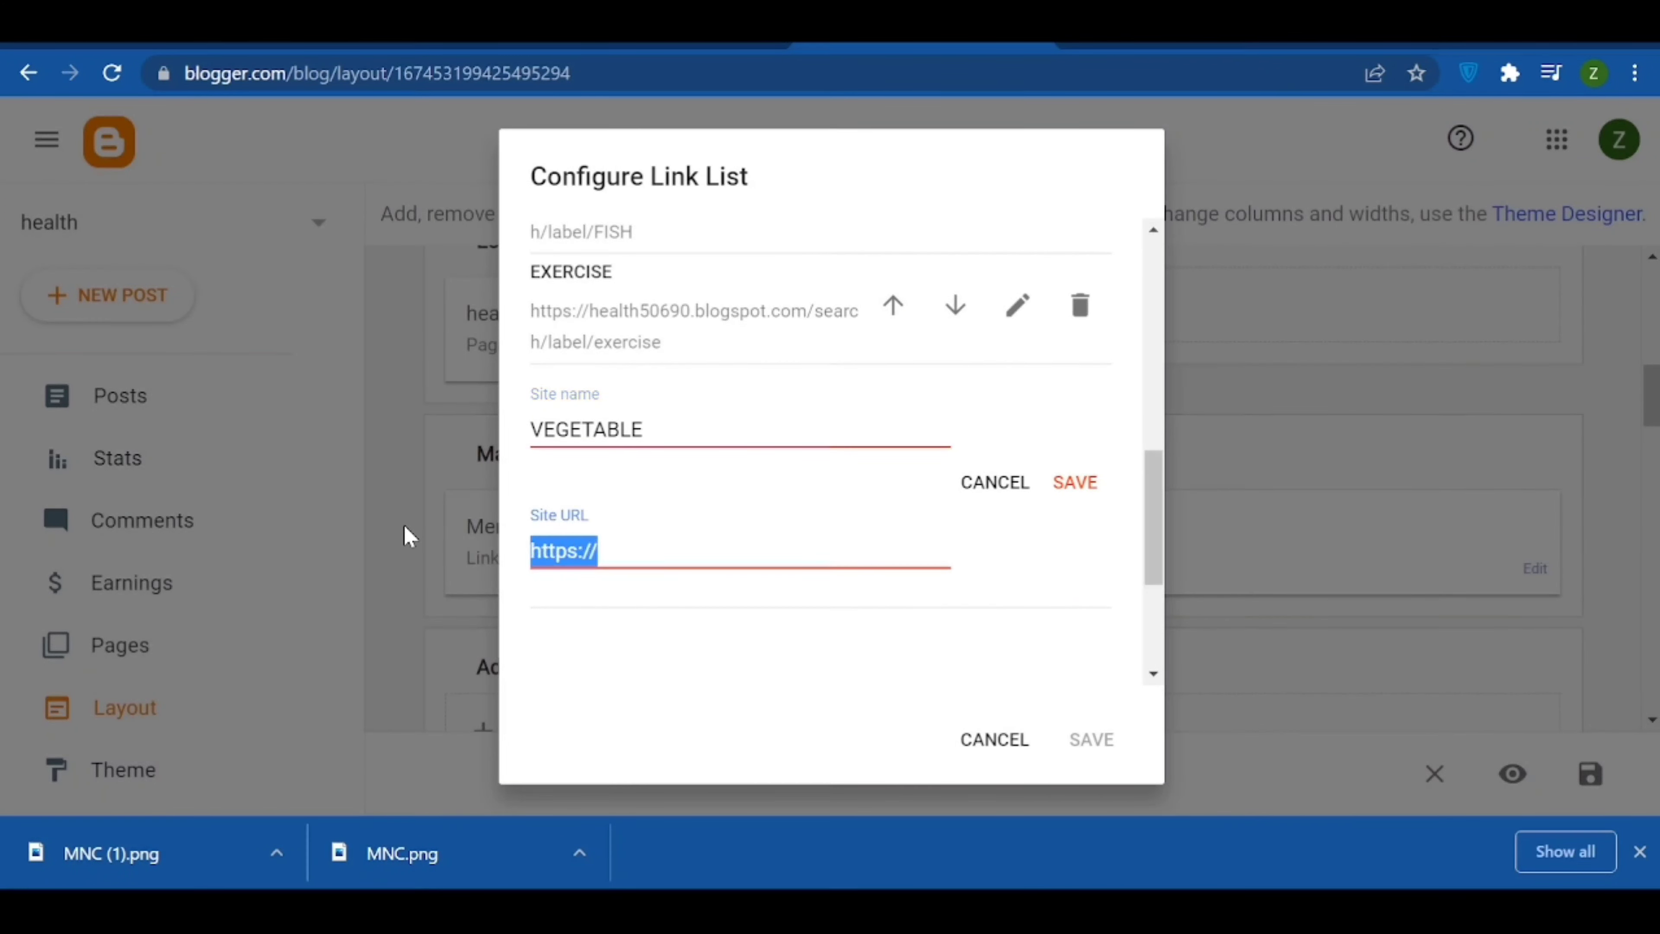
pyautogui.hotkey('ctrl', 'v')
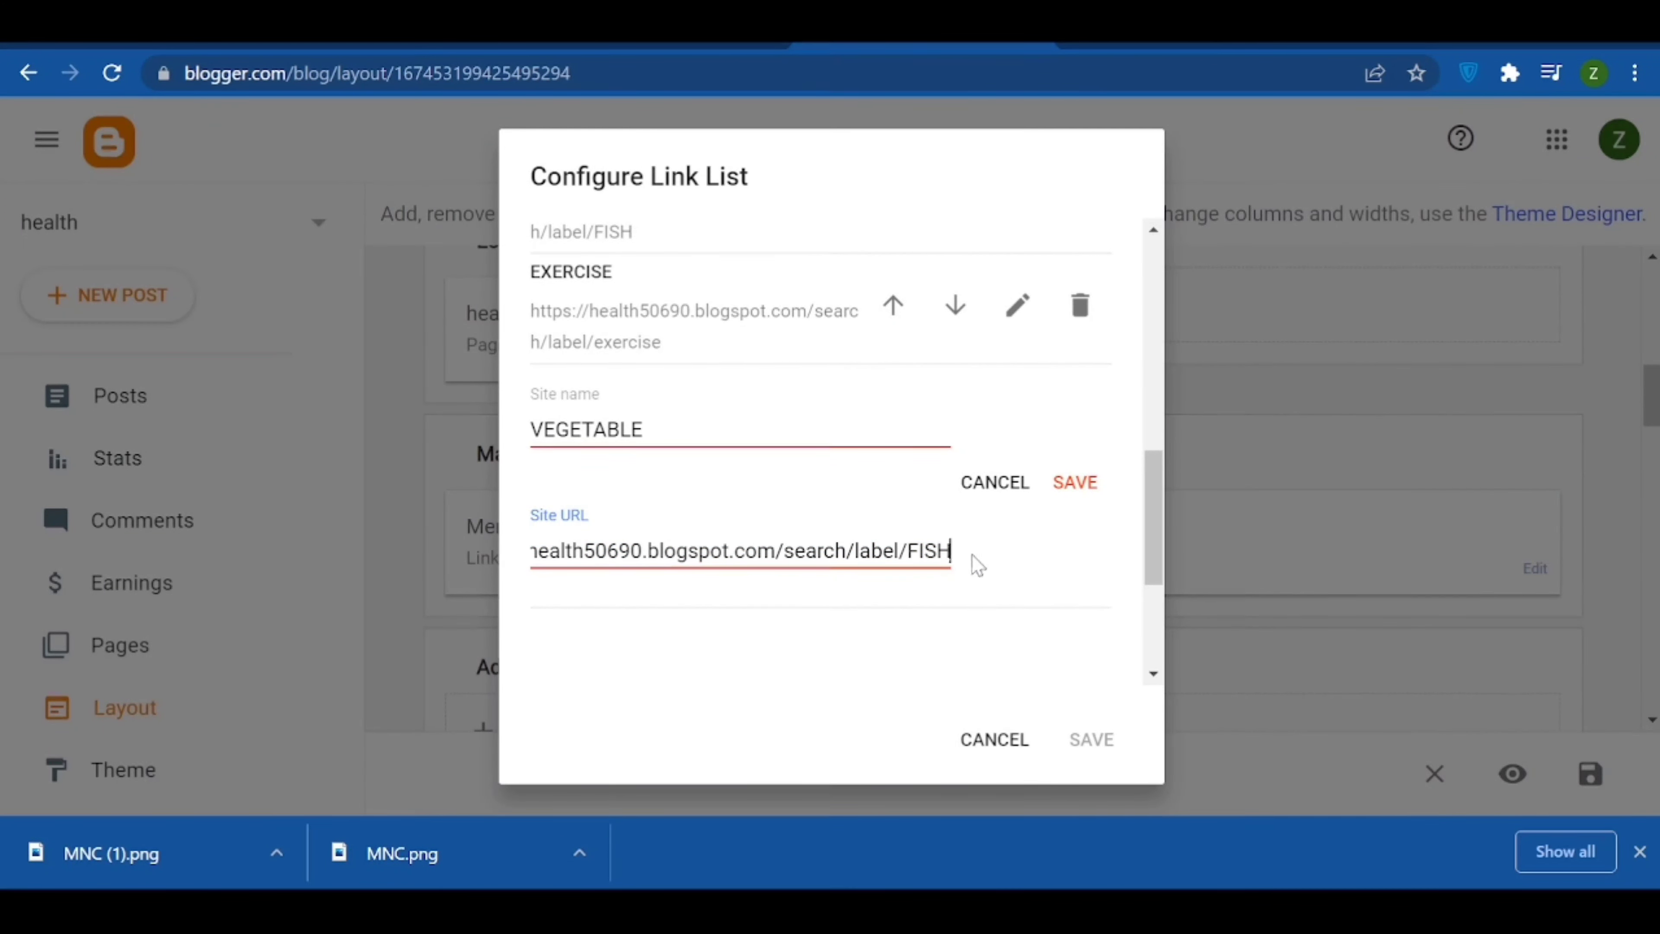
pyautogui.press('BackSpace')
pyautogui.press('BackSpace')
pyautogui.press('BackSpace')
pyautogui.press('BackSpace')
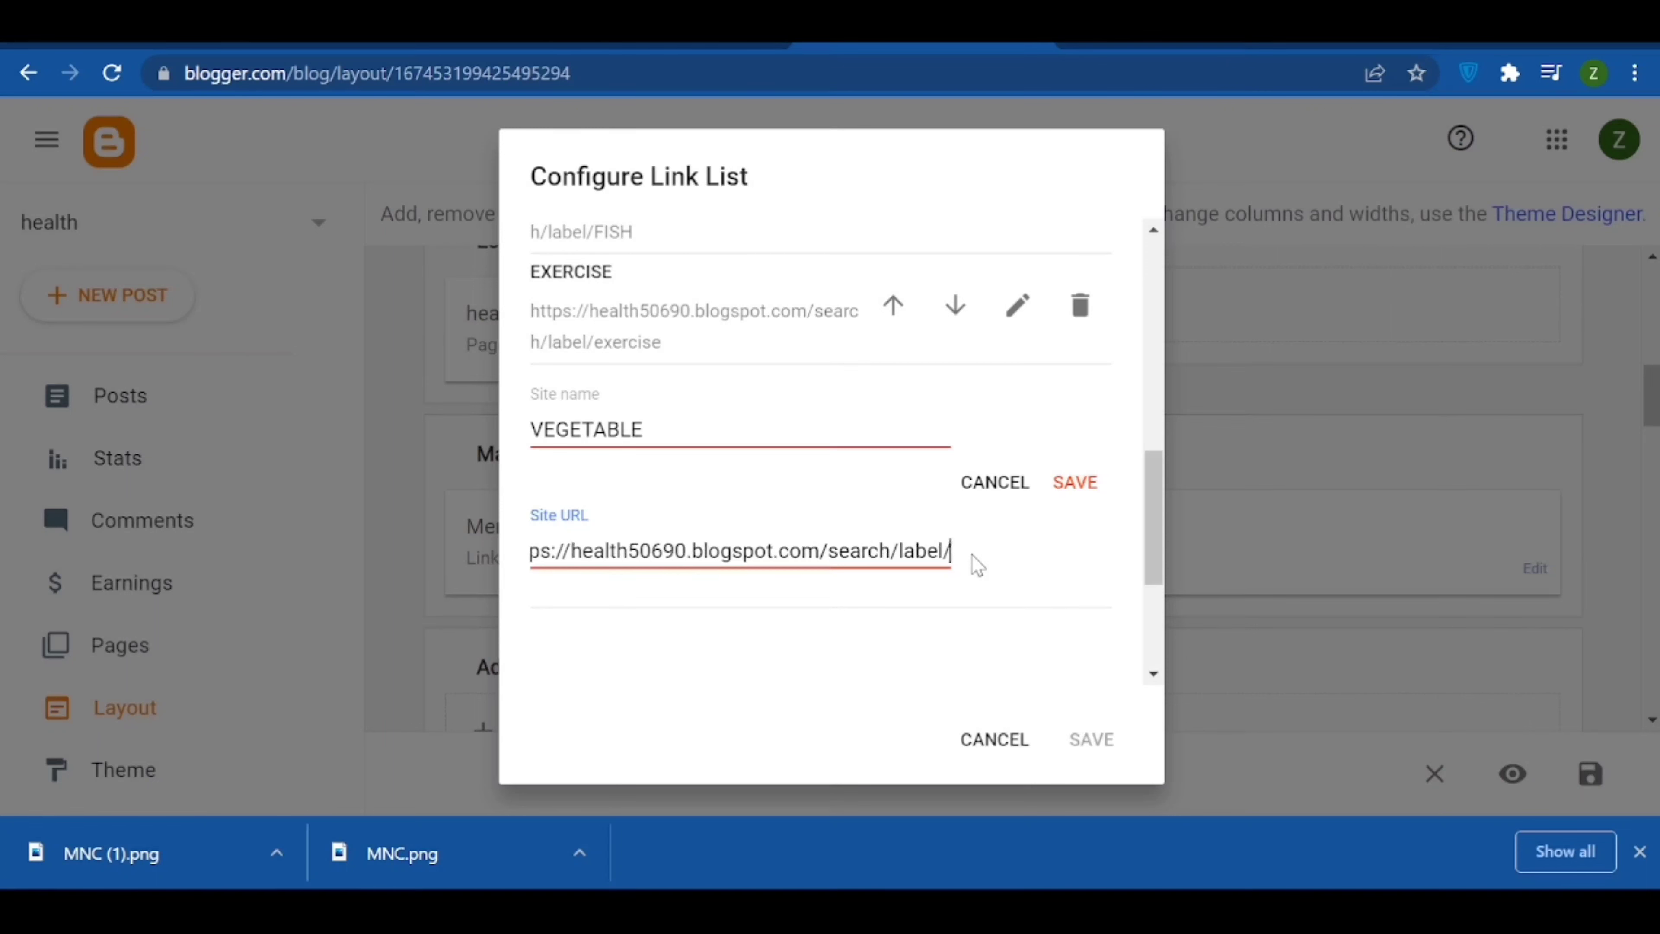
pyautogui.write('vegeta')
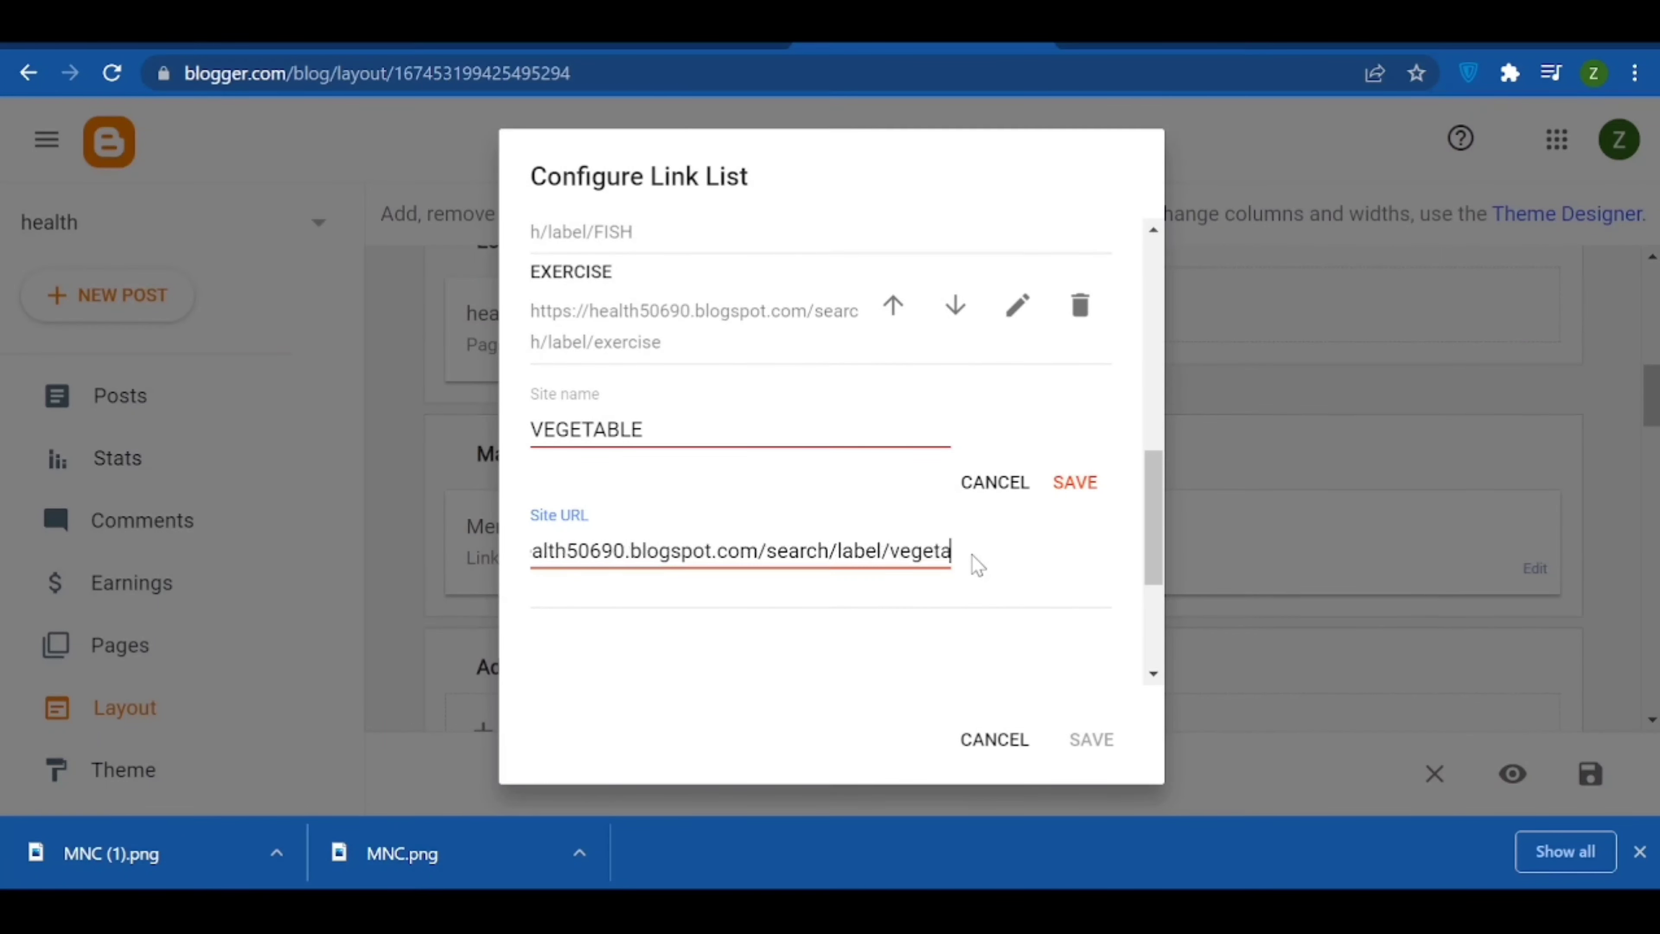
pyautogui.write('ble')
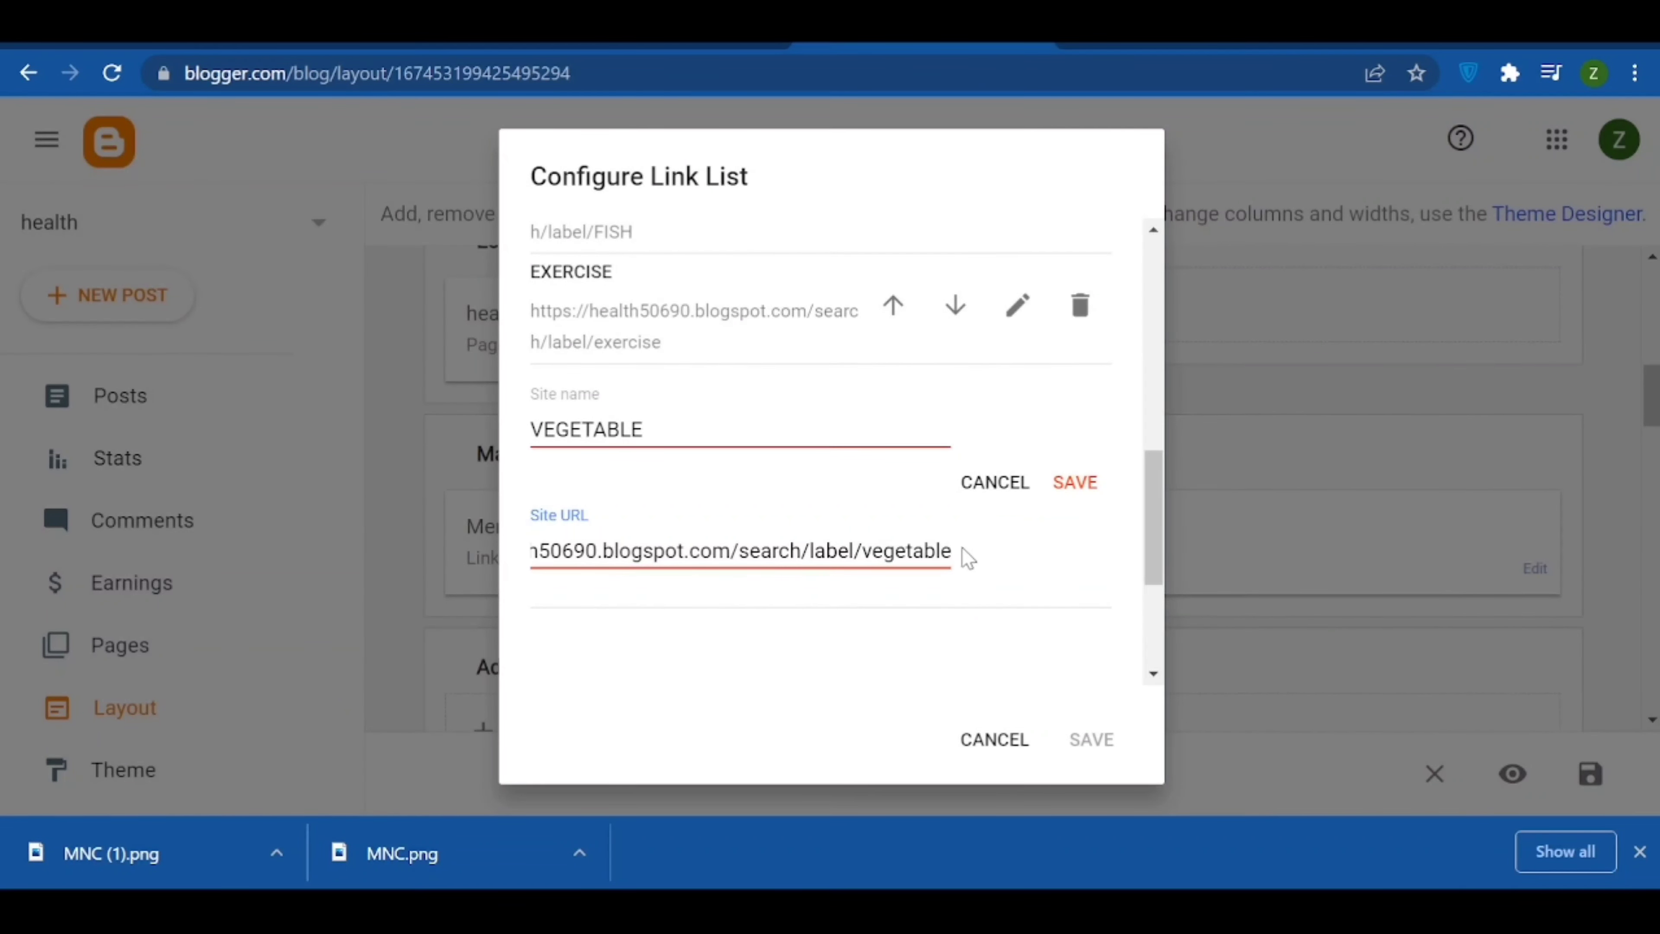
pyautogui.click(1076, 483)
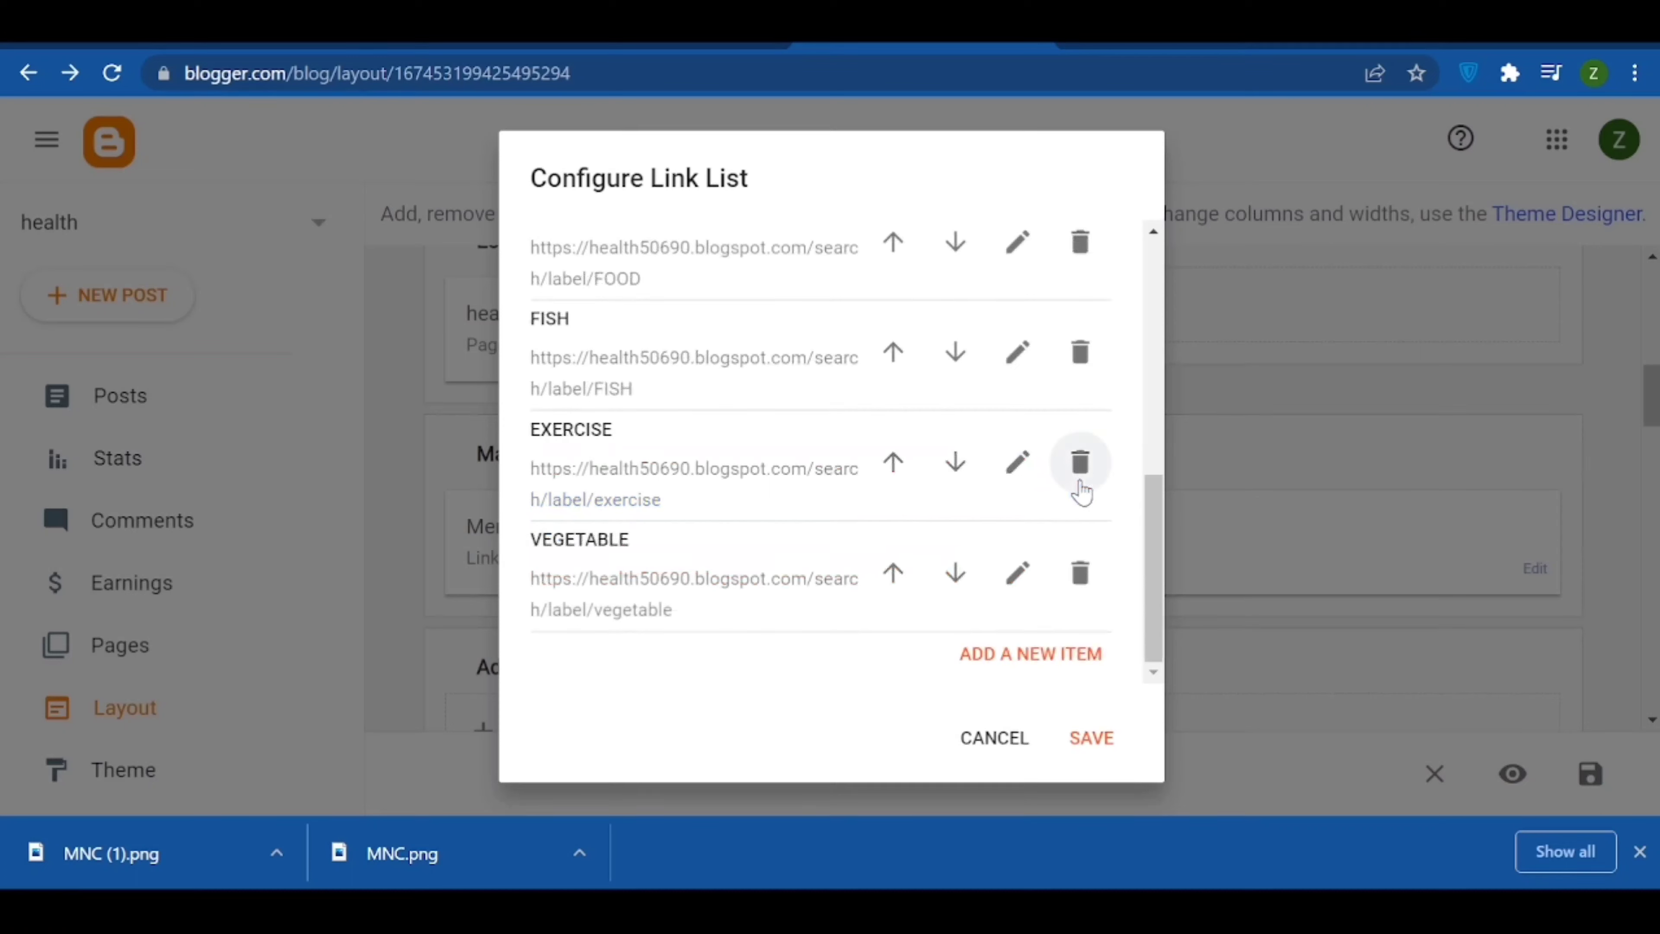
# - Save the Main Menu link list and the layout, and reload the live blog to check its menu
pyautogui.click(1099, 739)
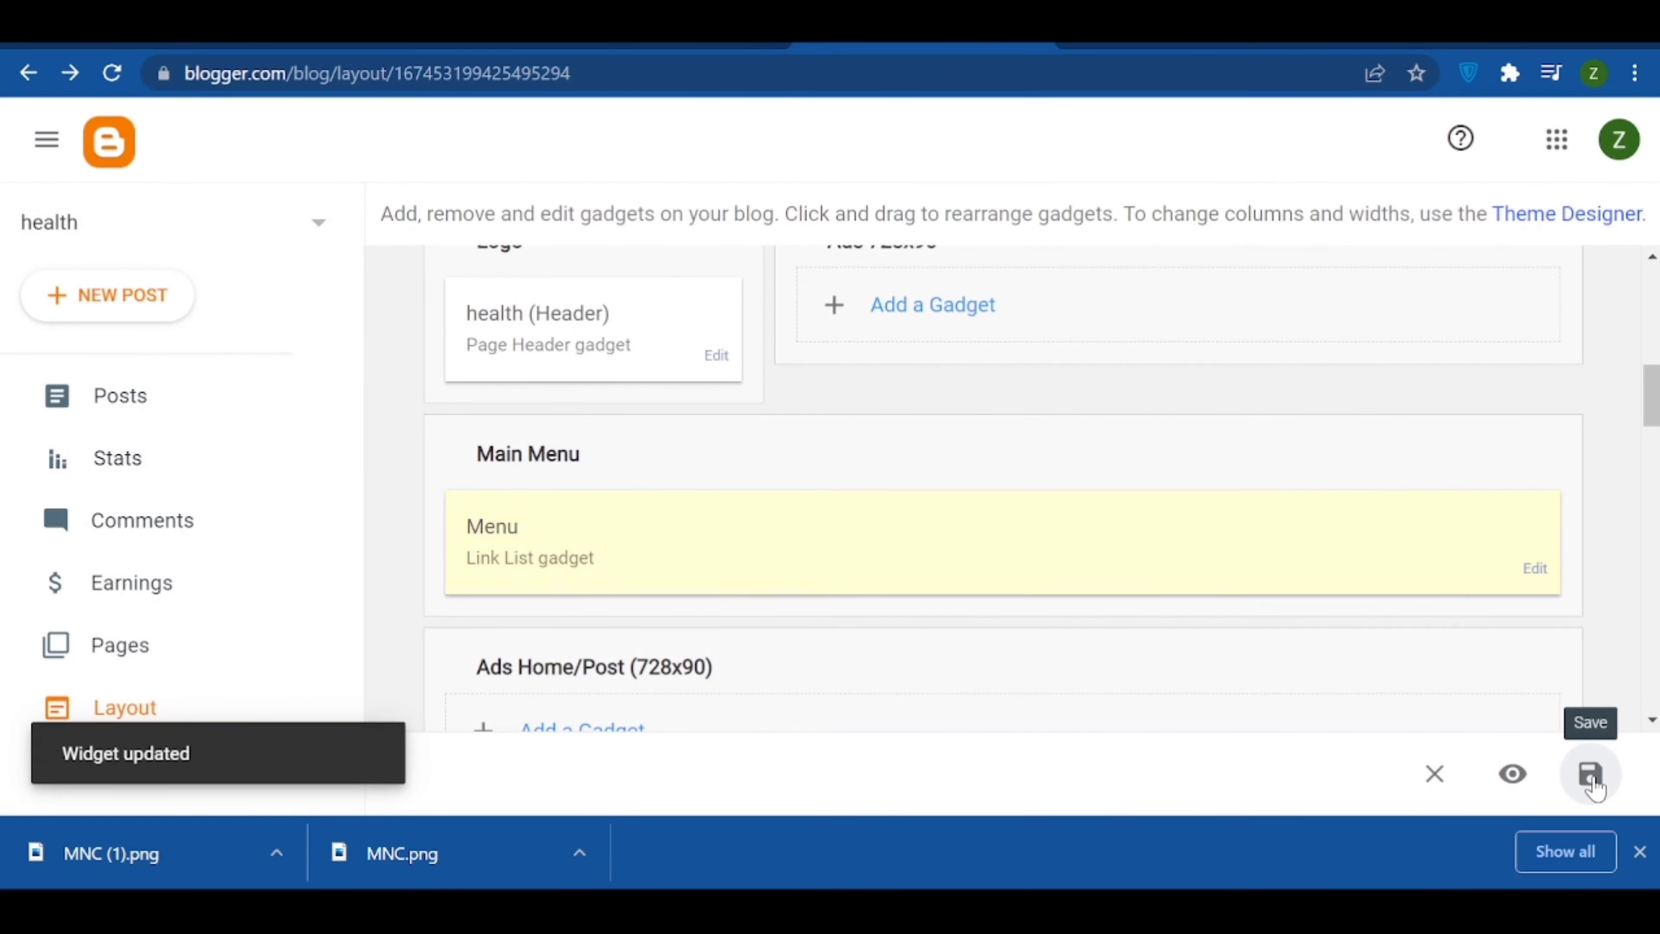
pyautogui.click(1593, 779)
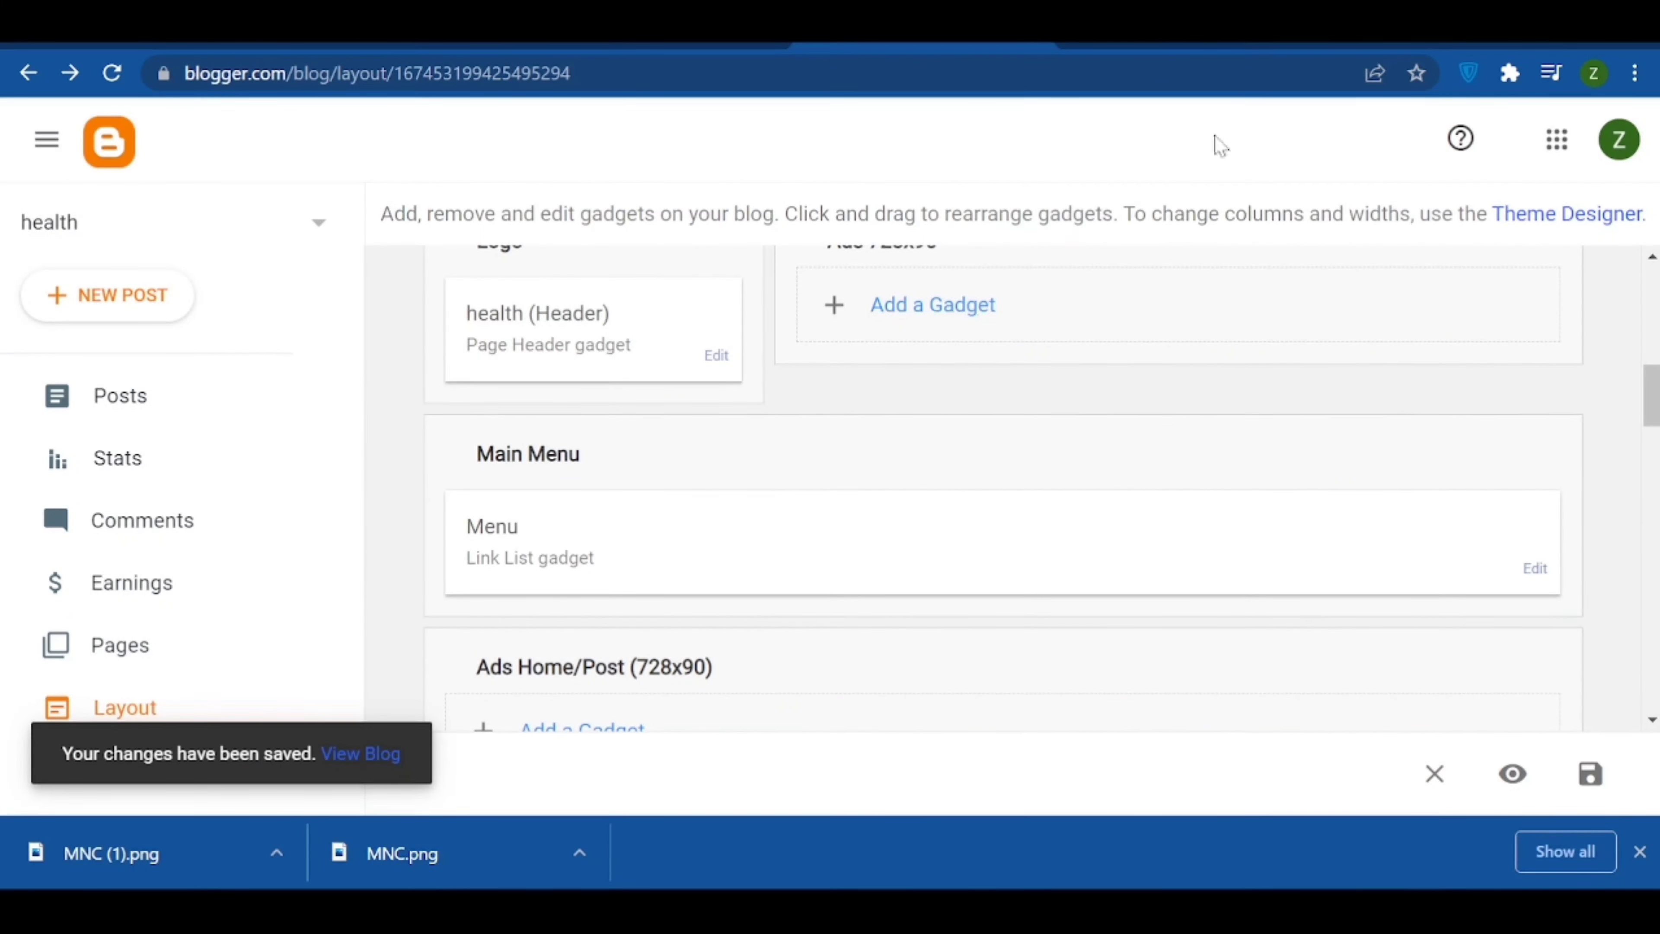
pyautogui.click(1220, 47)
pyautogui.click(111, 74)
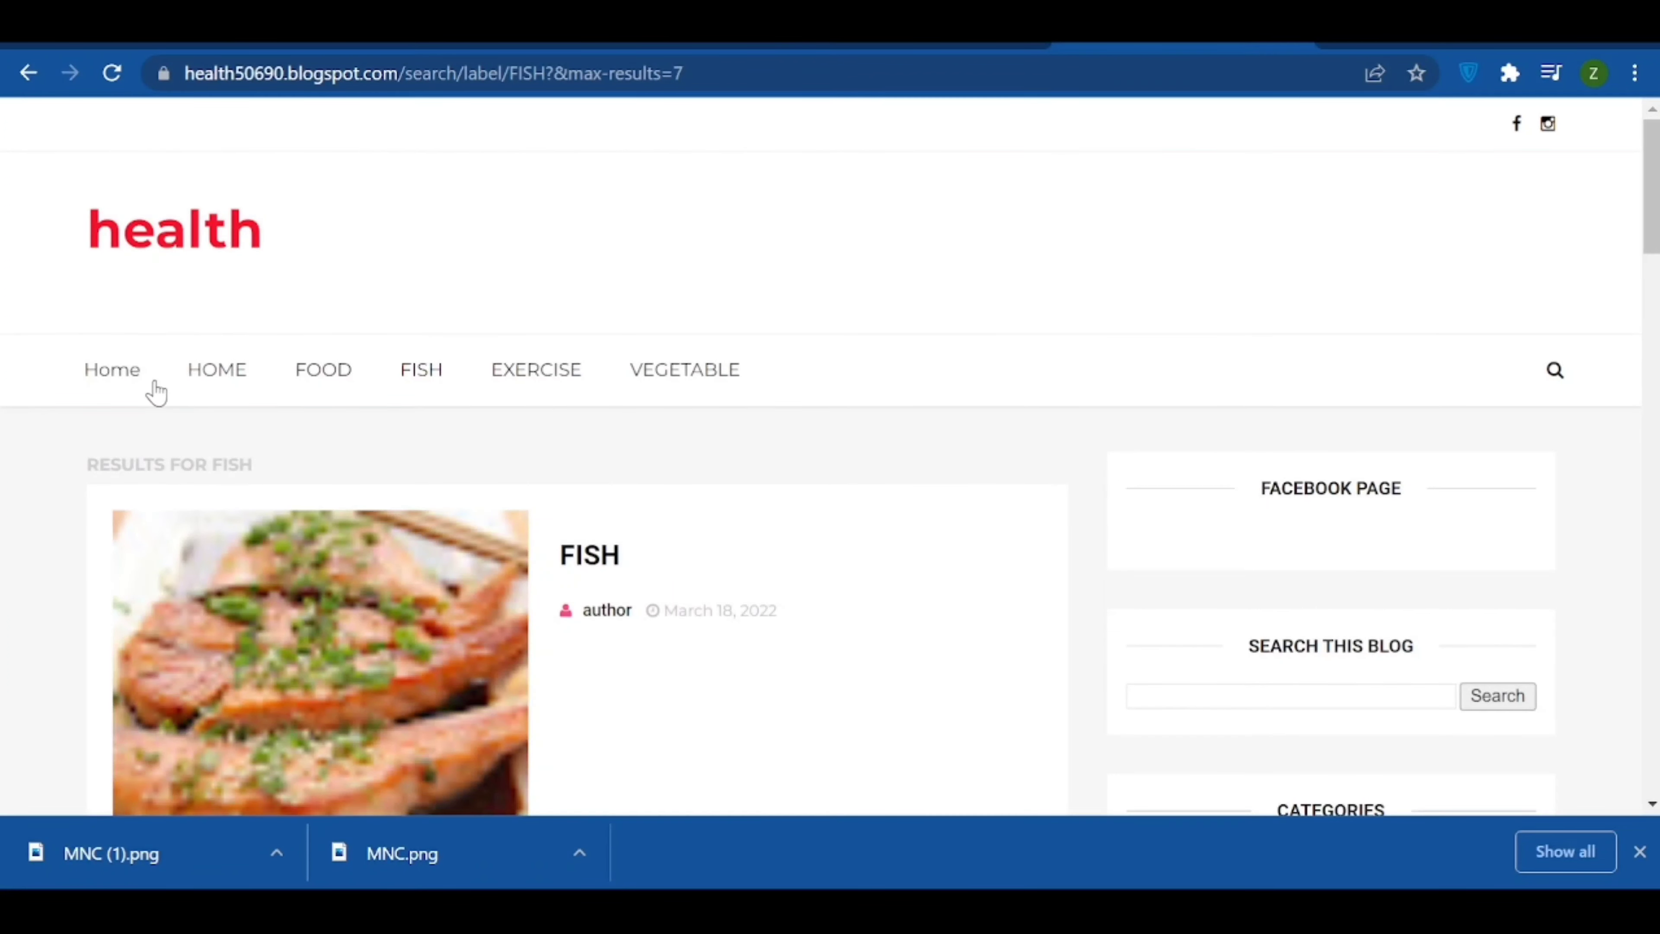
# - Delete the HOME item from the Main Menu link list, save the gadget, and reload the live blog
pyautogui.click(825, 48)
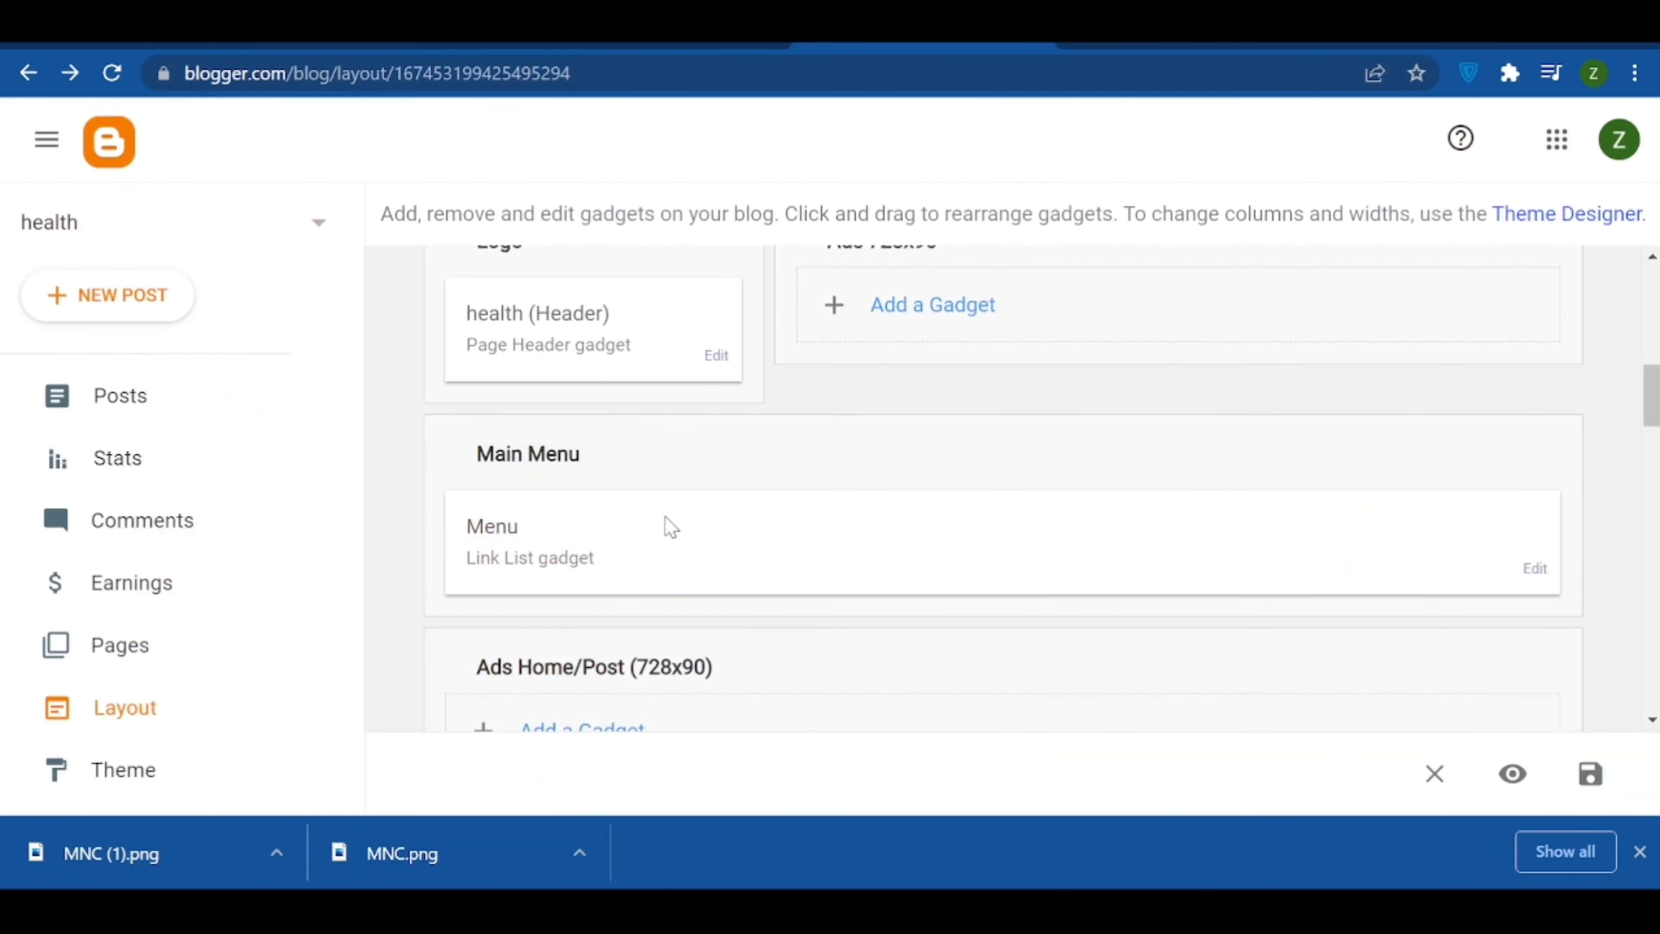
pyautogui.scroll(-2, 671, 527)
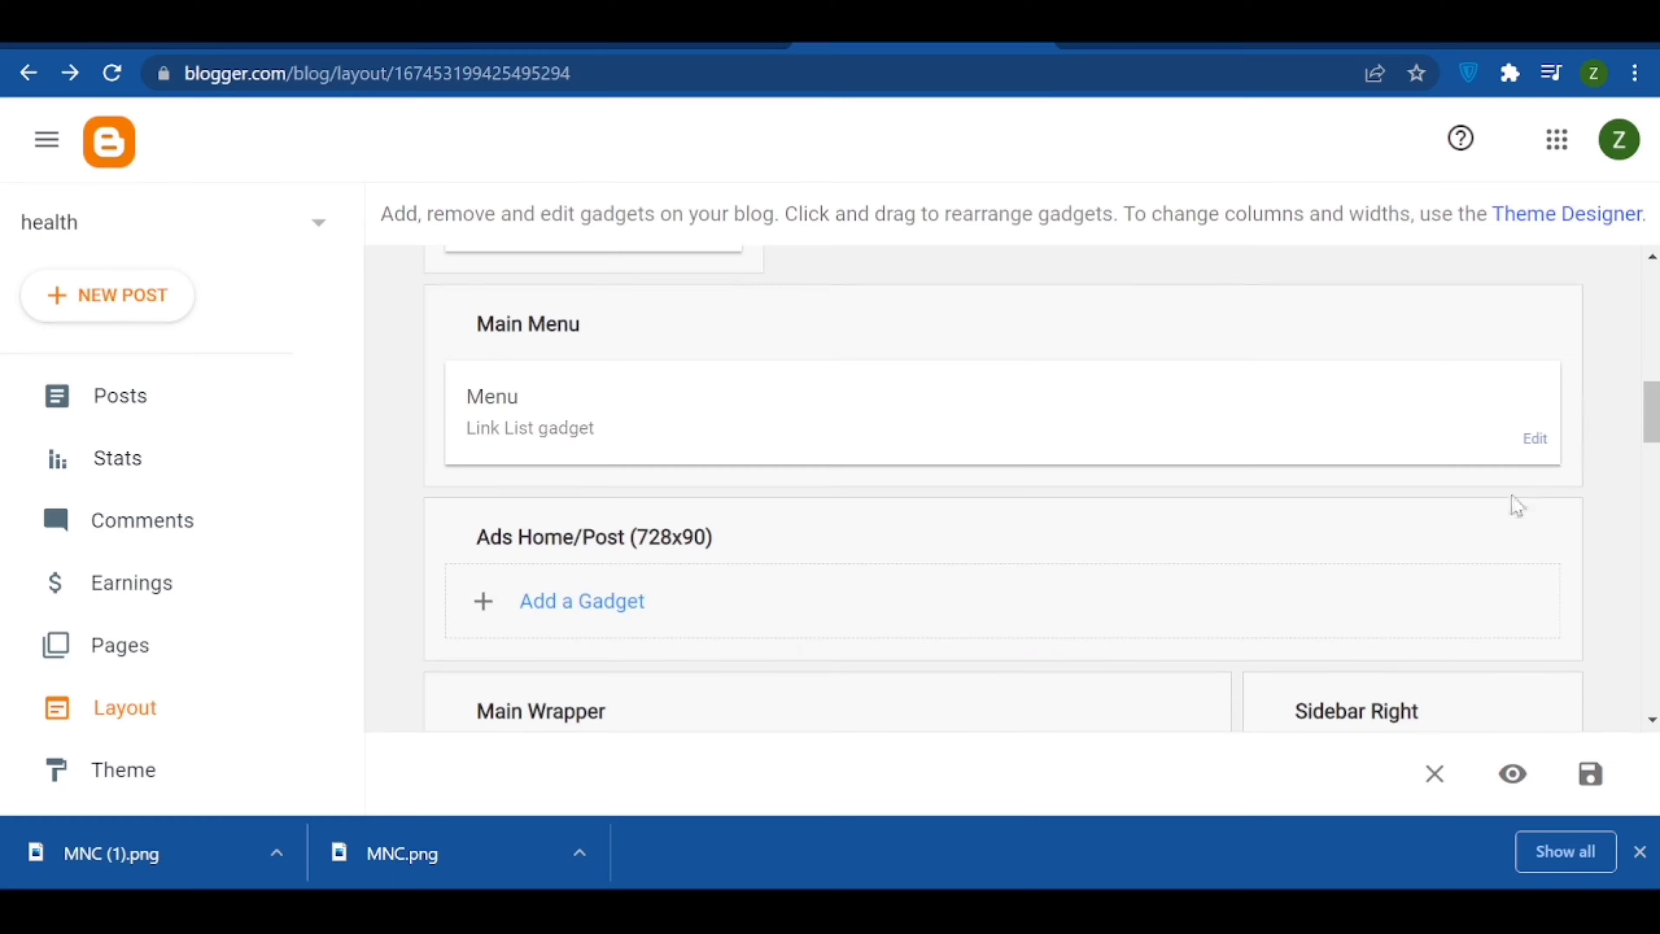
pyautogui.click(1534, 443)
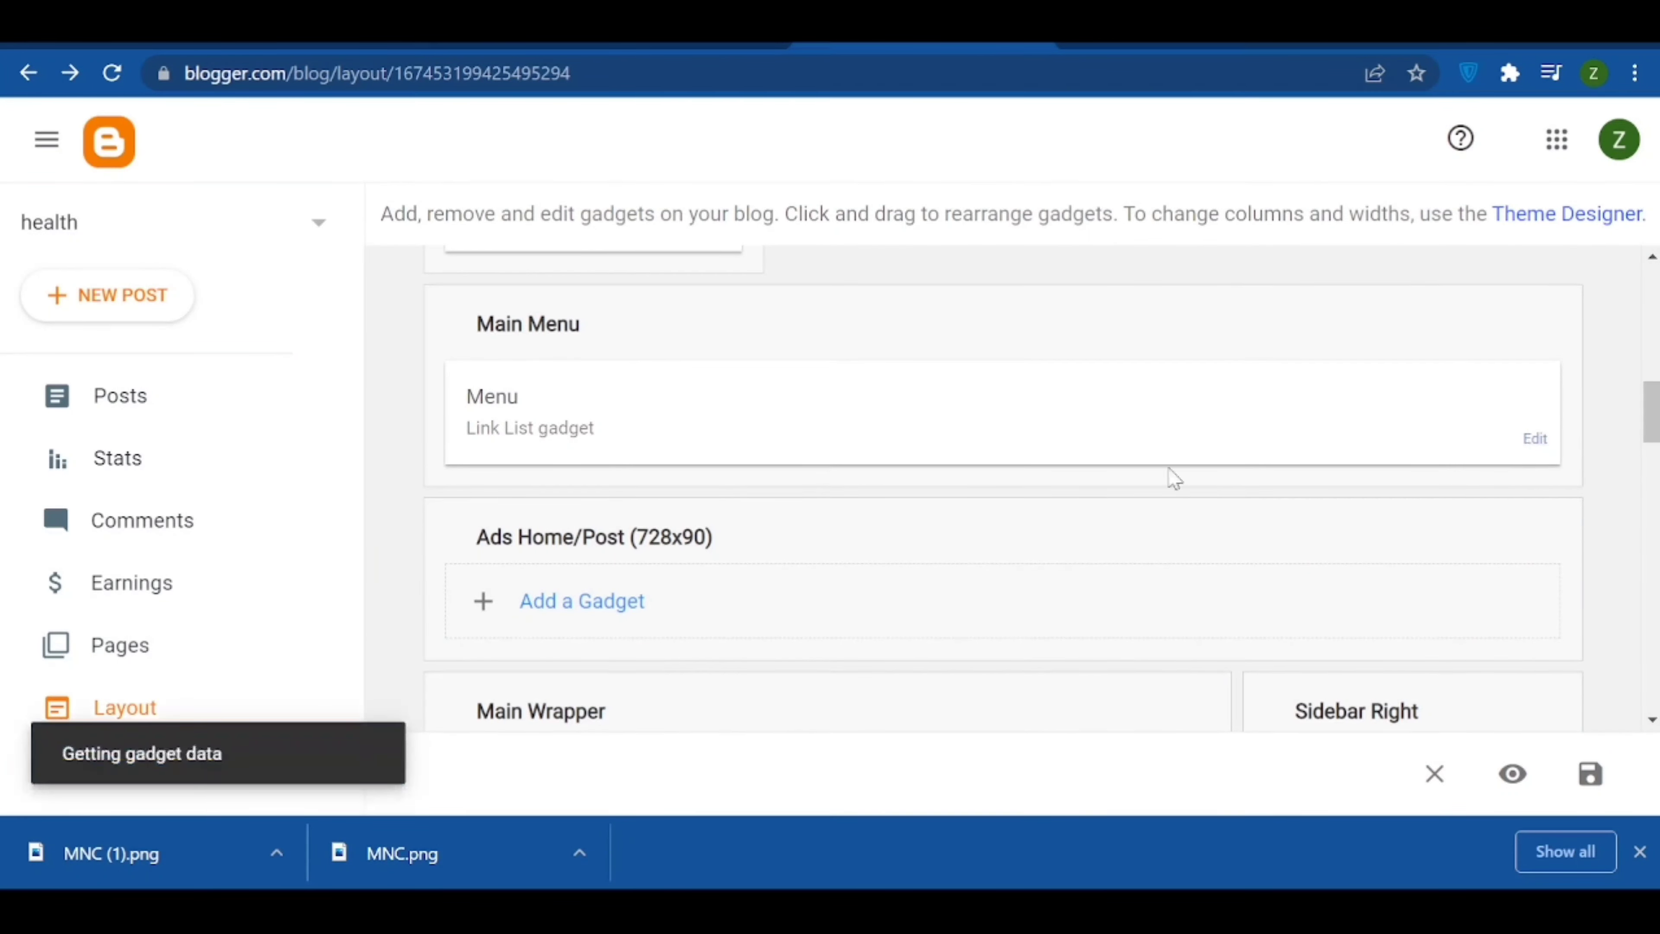
pyautogui.scroll(-6, 756, 479)
pyautogui.scroll(4, 745, 523)
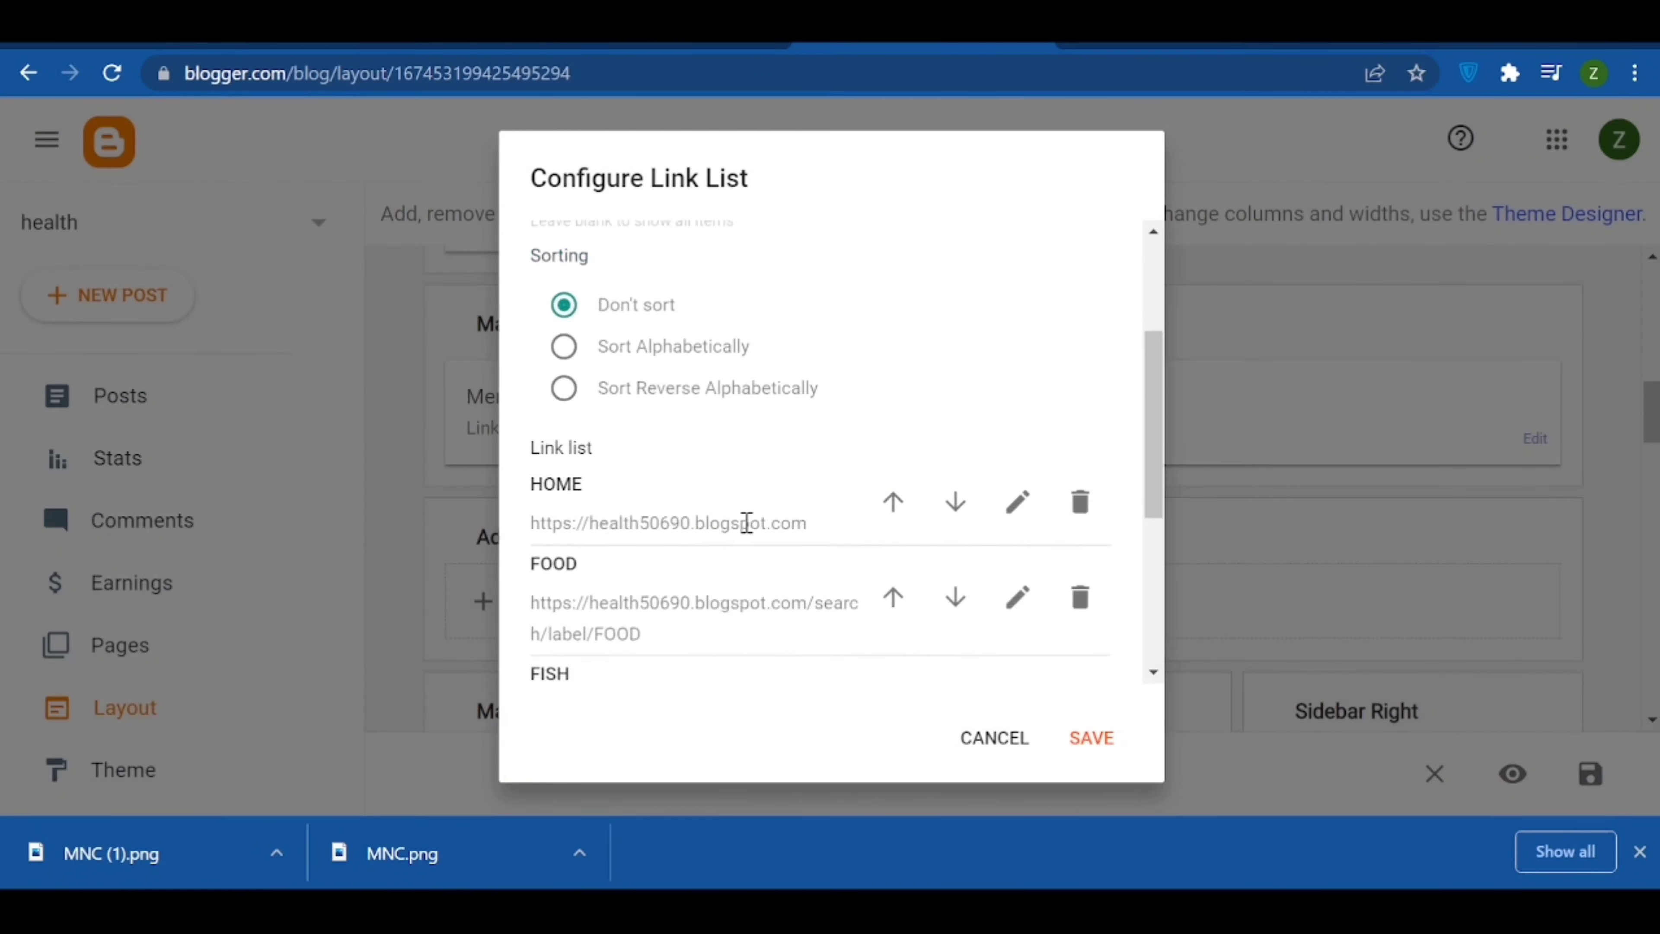
pyautogui.click(1082, 595)
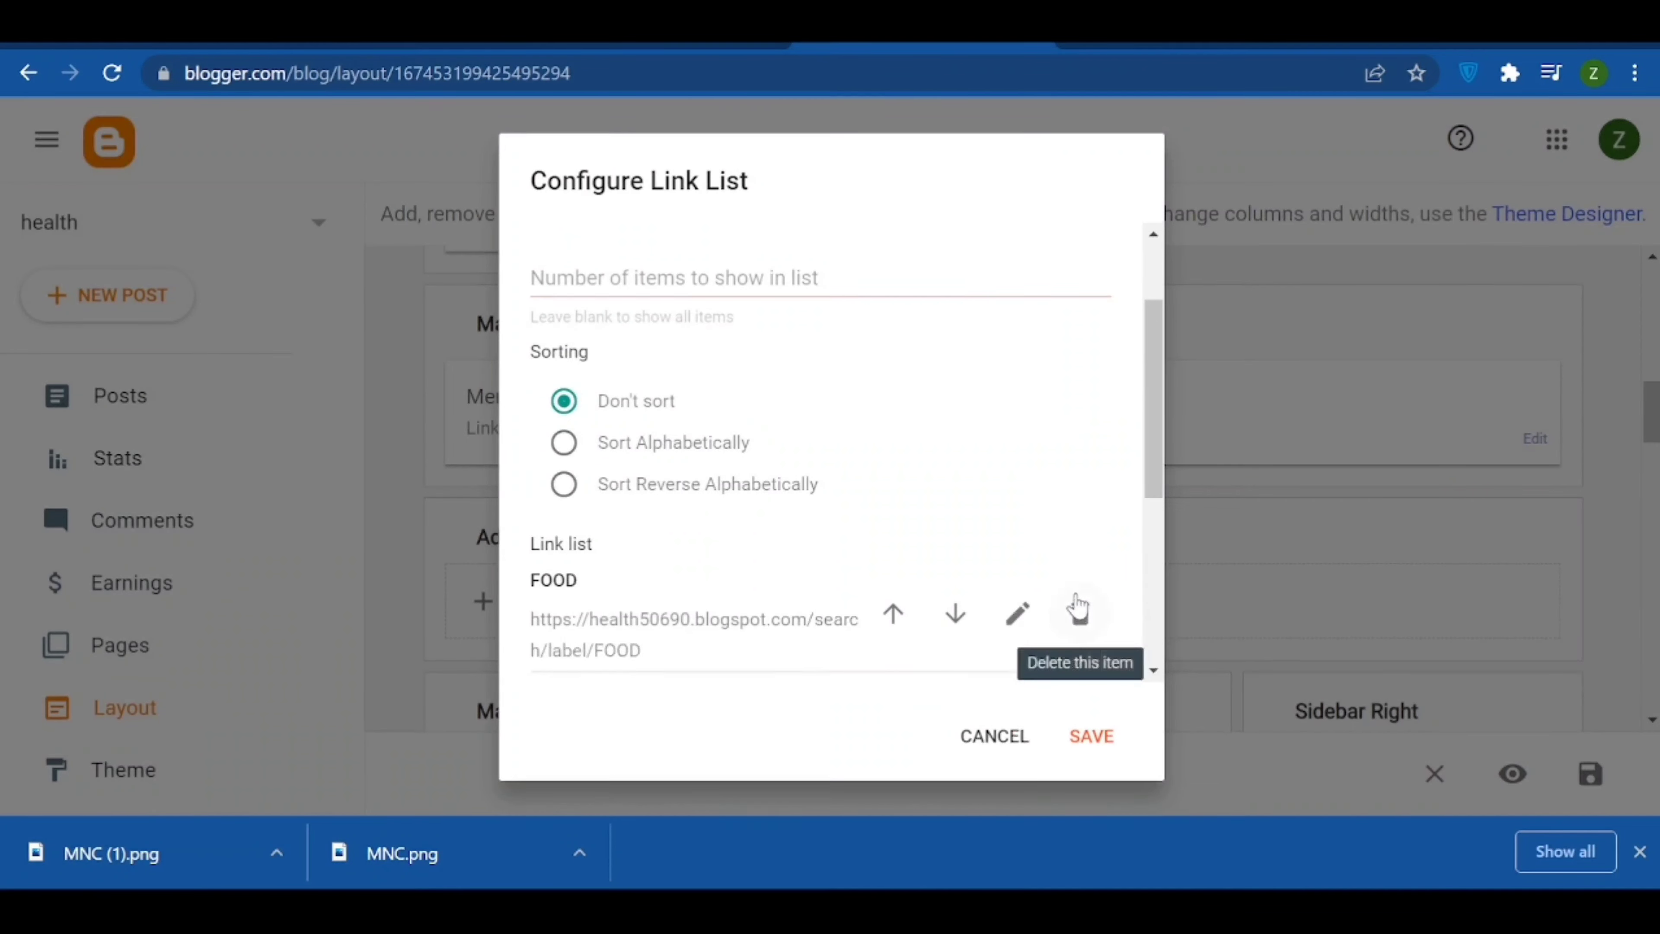
pyautogui.scroll(-5, 911, 602)
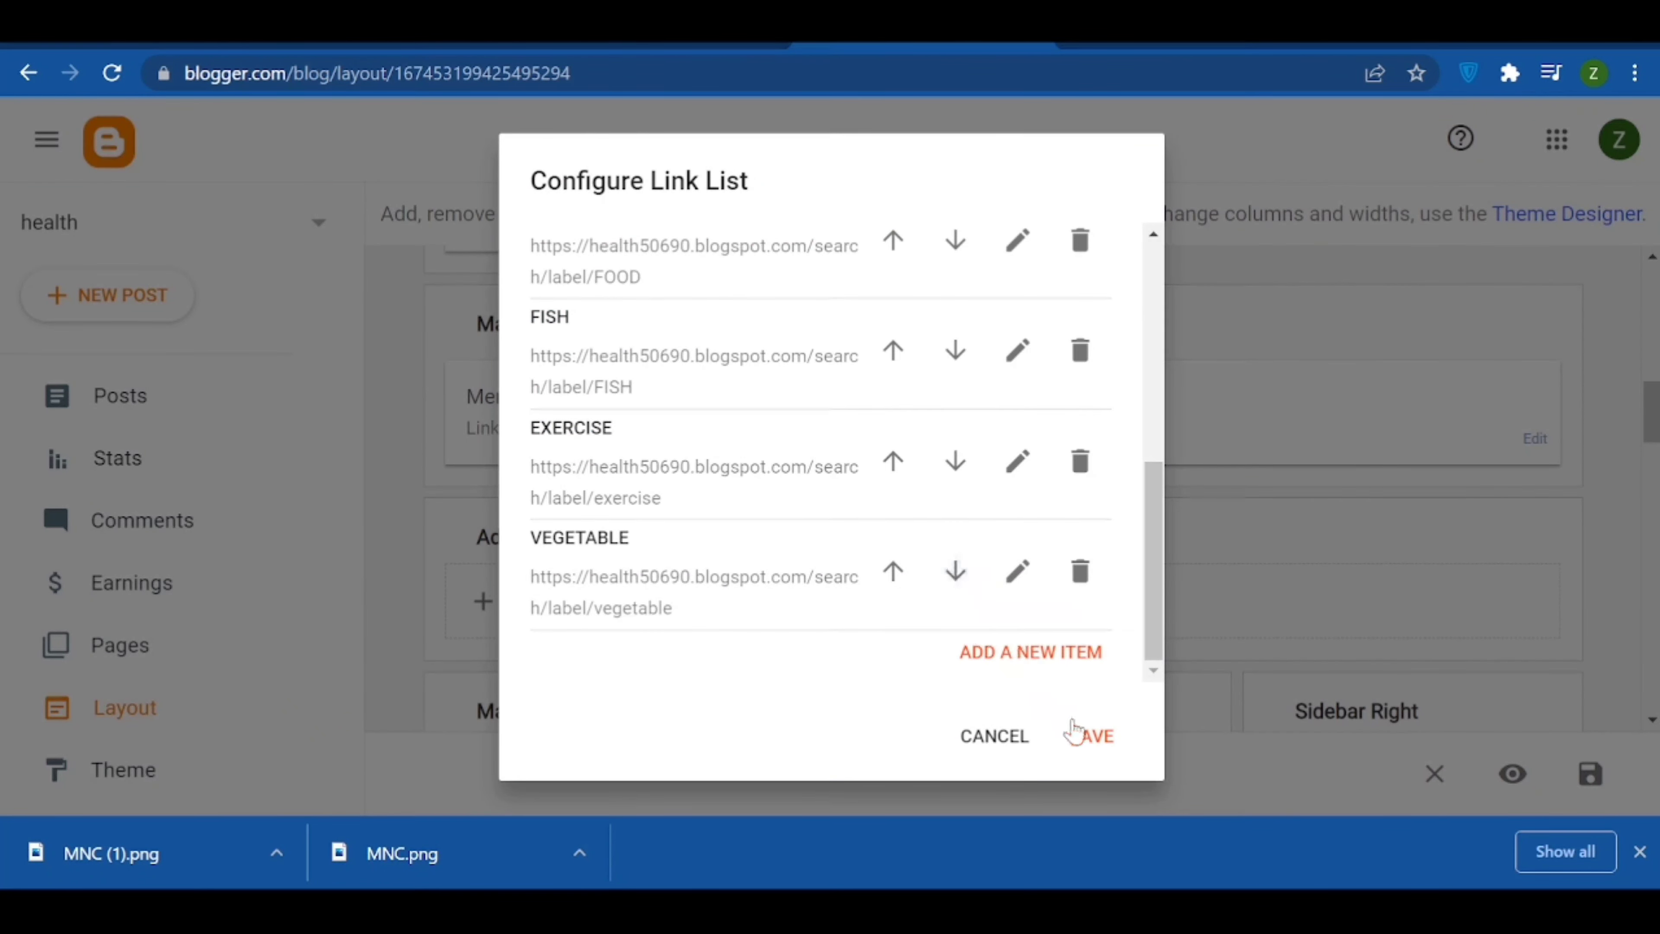
pyautogui.click(1088, 738)
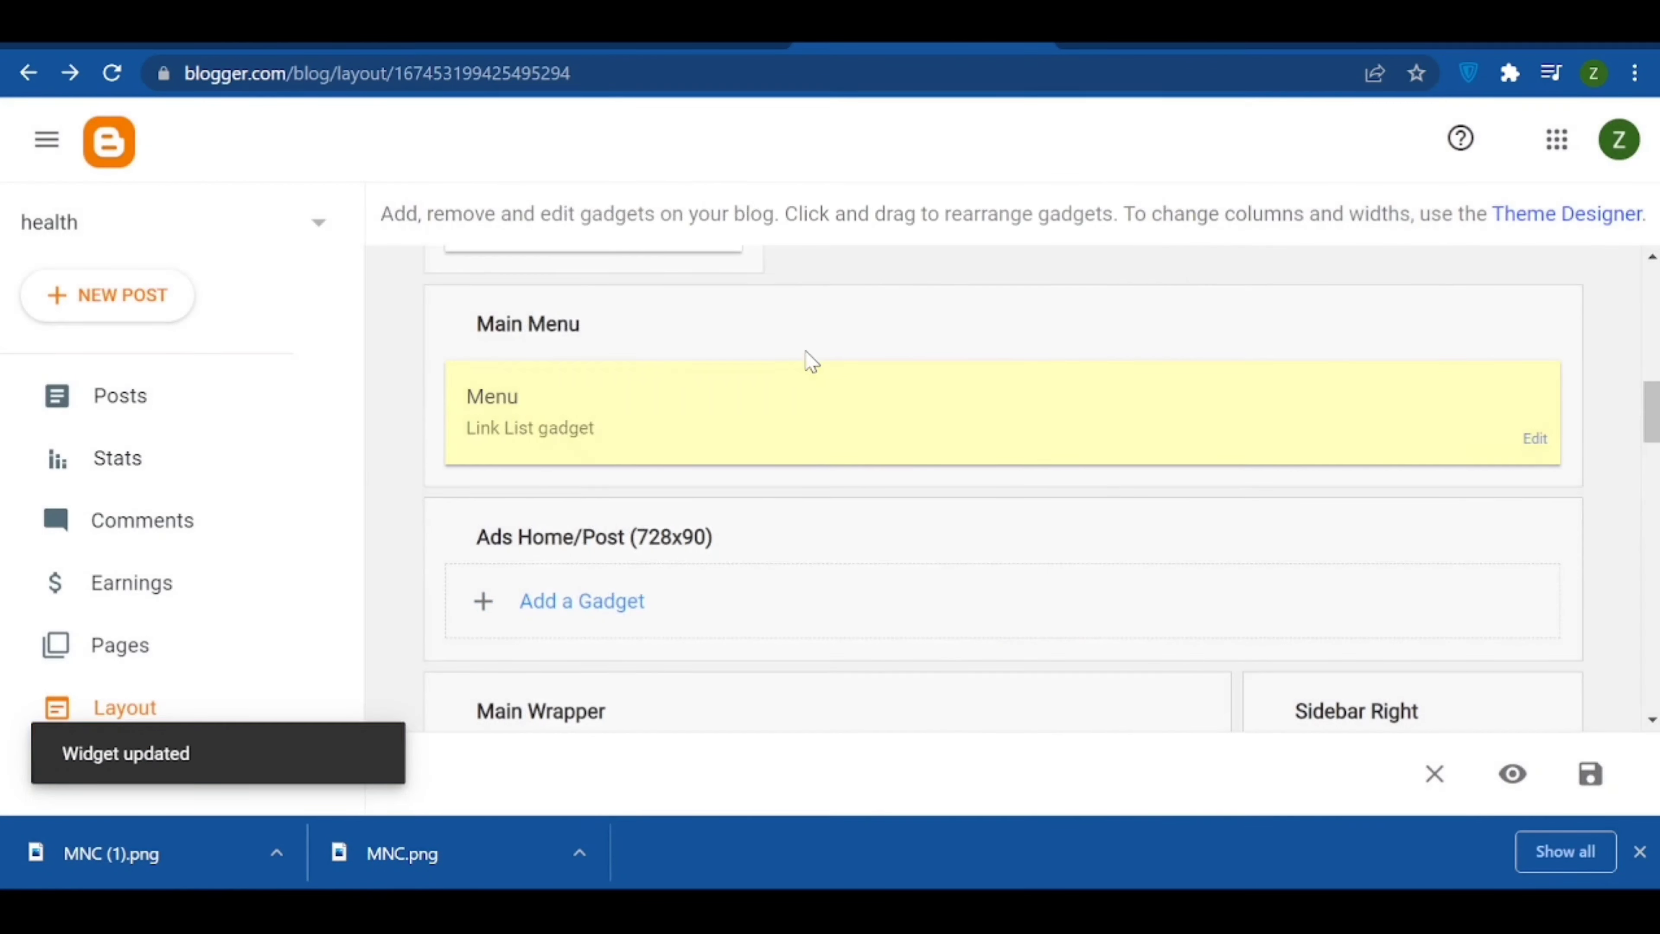
pyautogui.hotkey('ctrl', 'Tab')
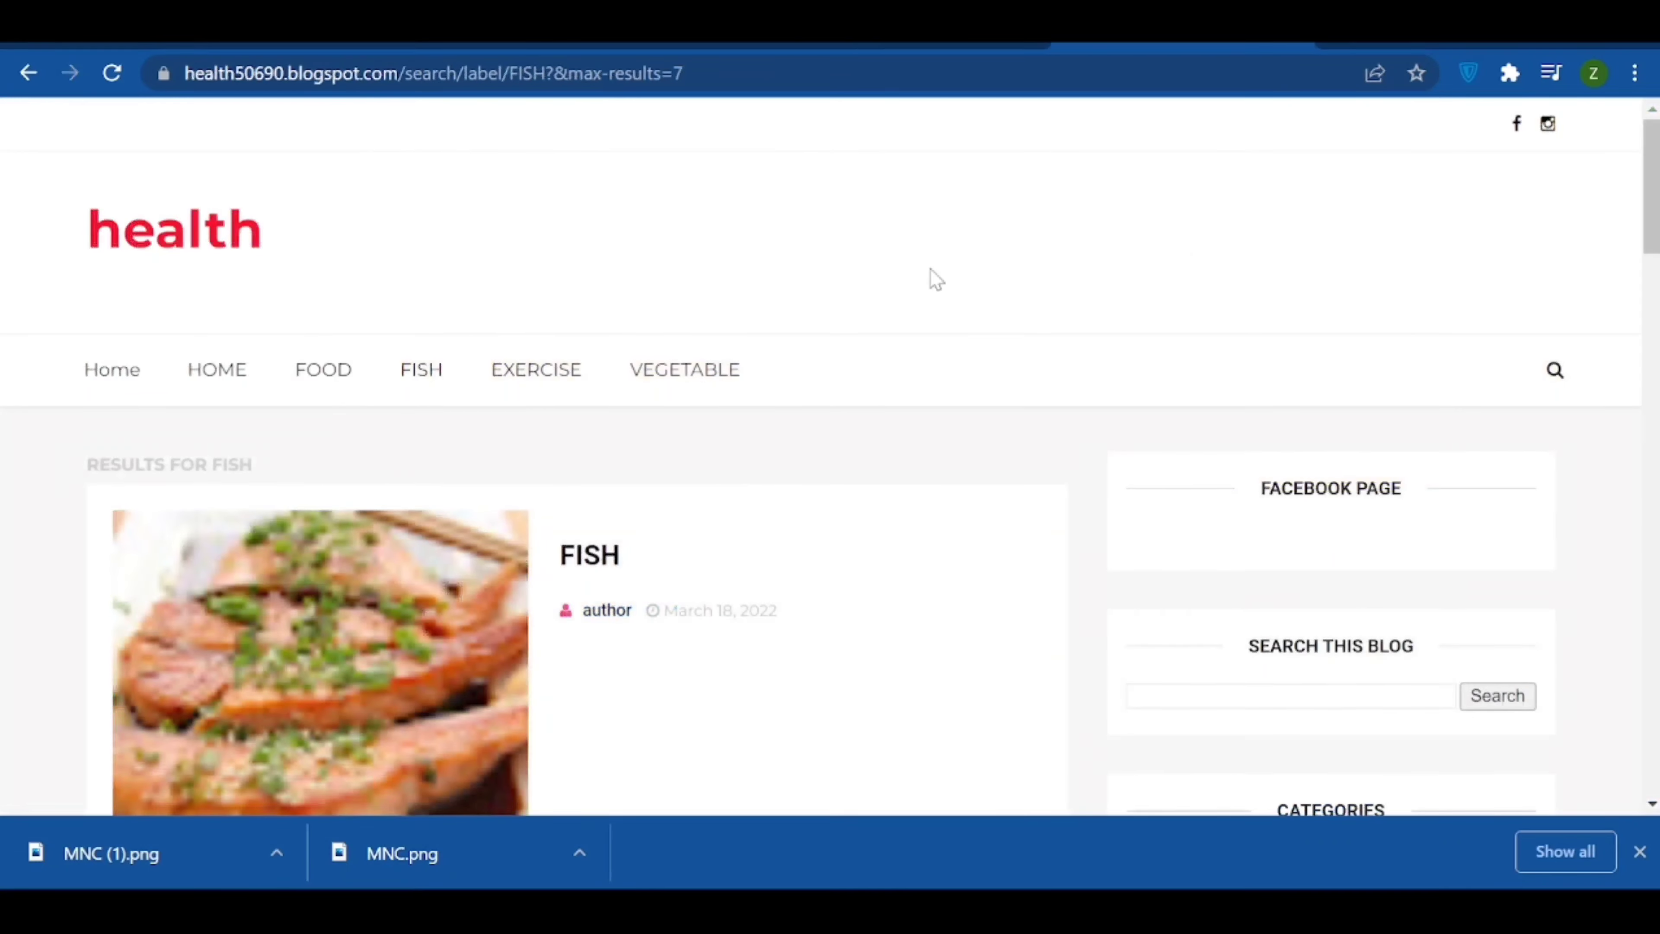
pyautogui.click(111, 73)
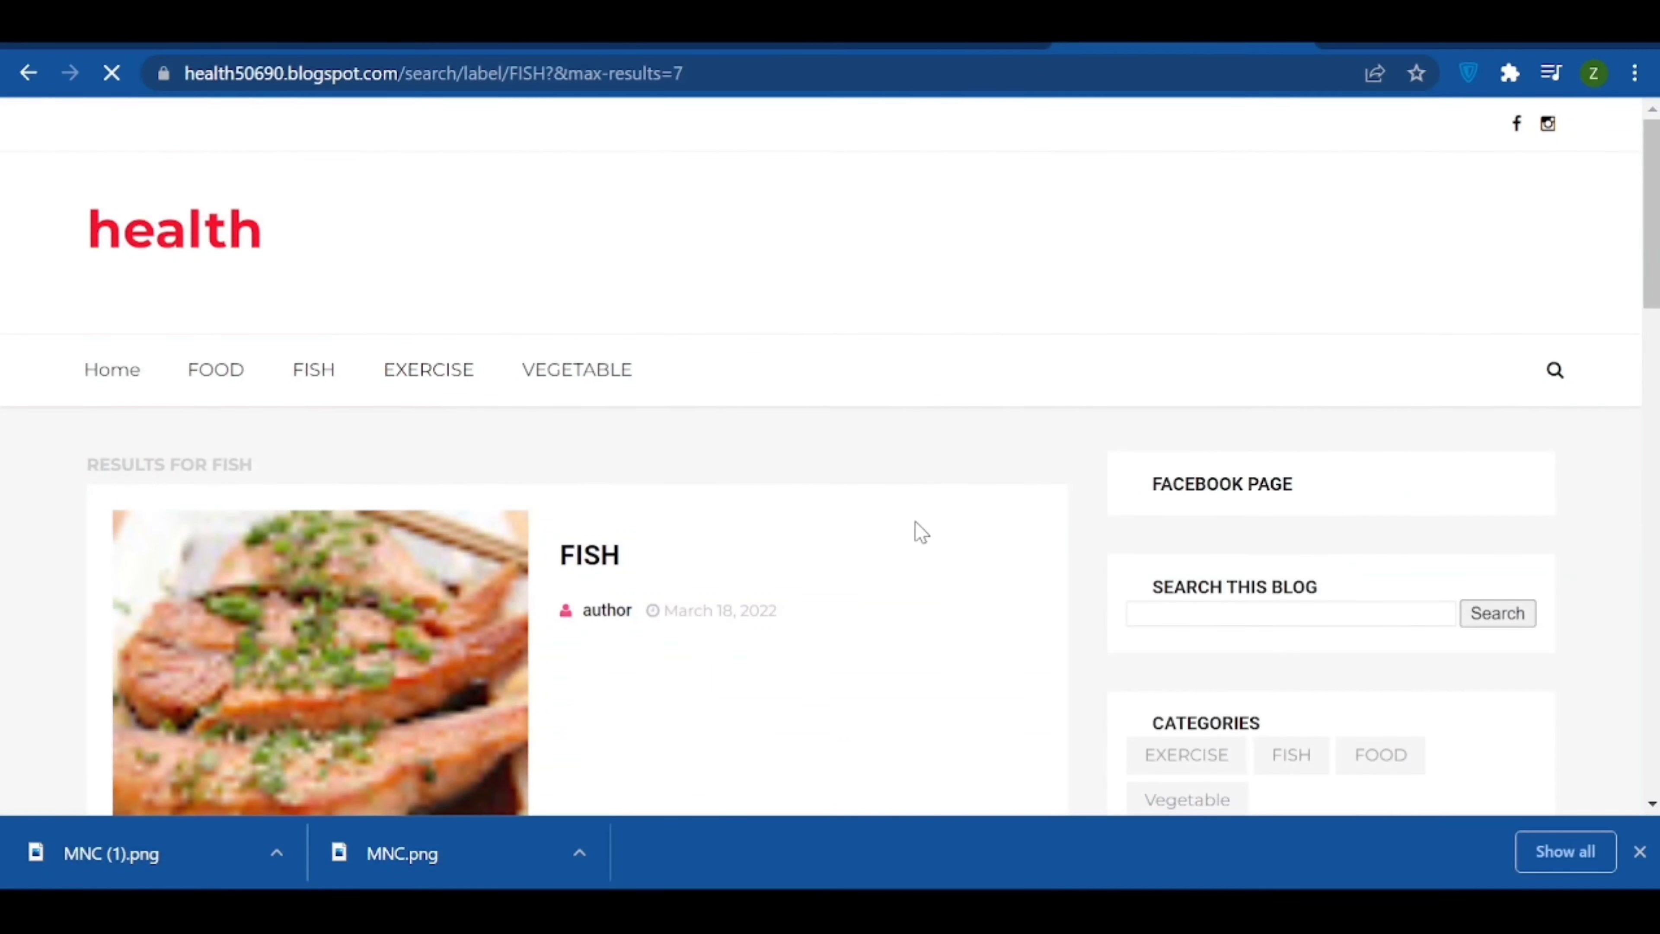
# - Look through the FISH category page on the live blog, and test the VEGETABLE and EXERCISE menu links
pyautogui.scroll(-5, 1085, 611)
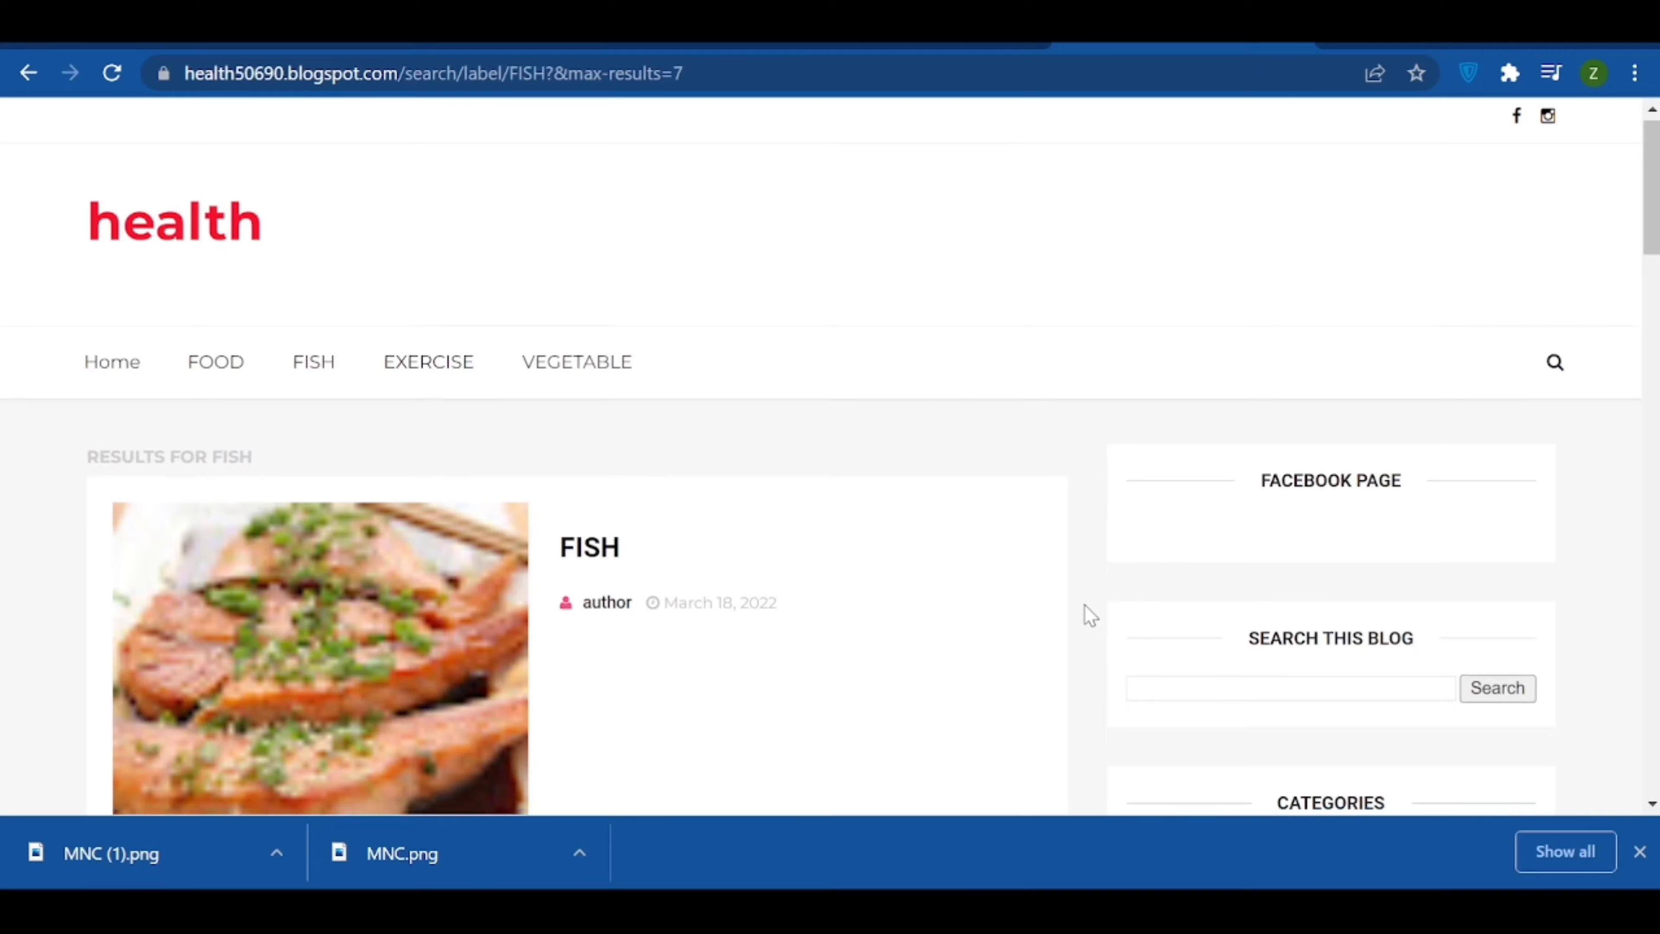
pyautogui.scroll(-10, 1040, 605)
pyautogui.scroll(12, 915, 628)
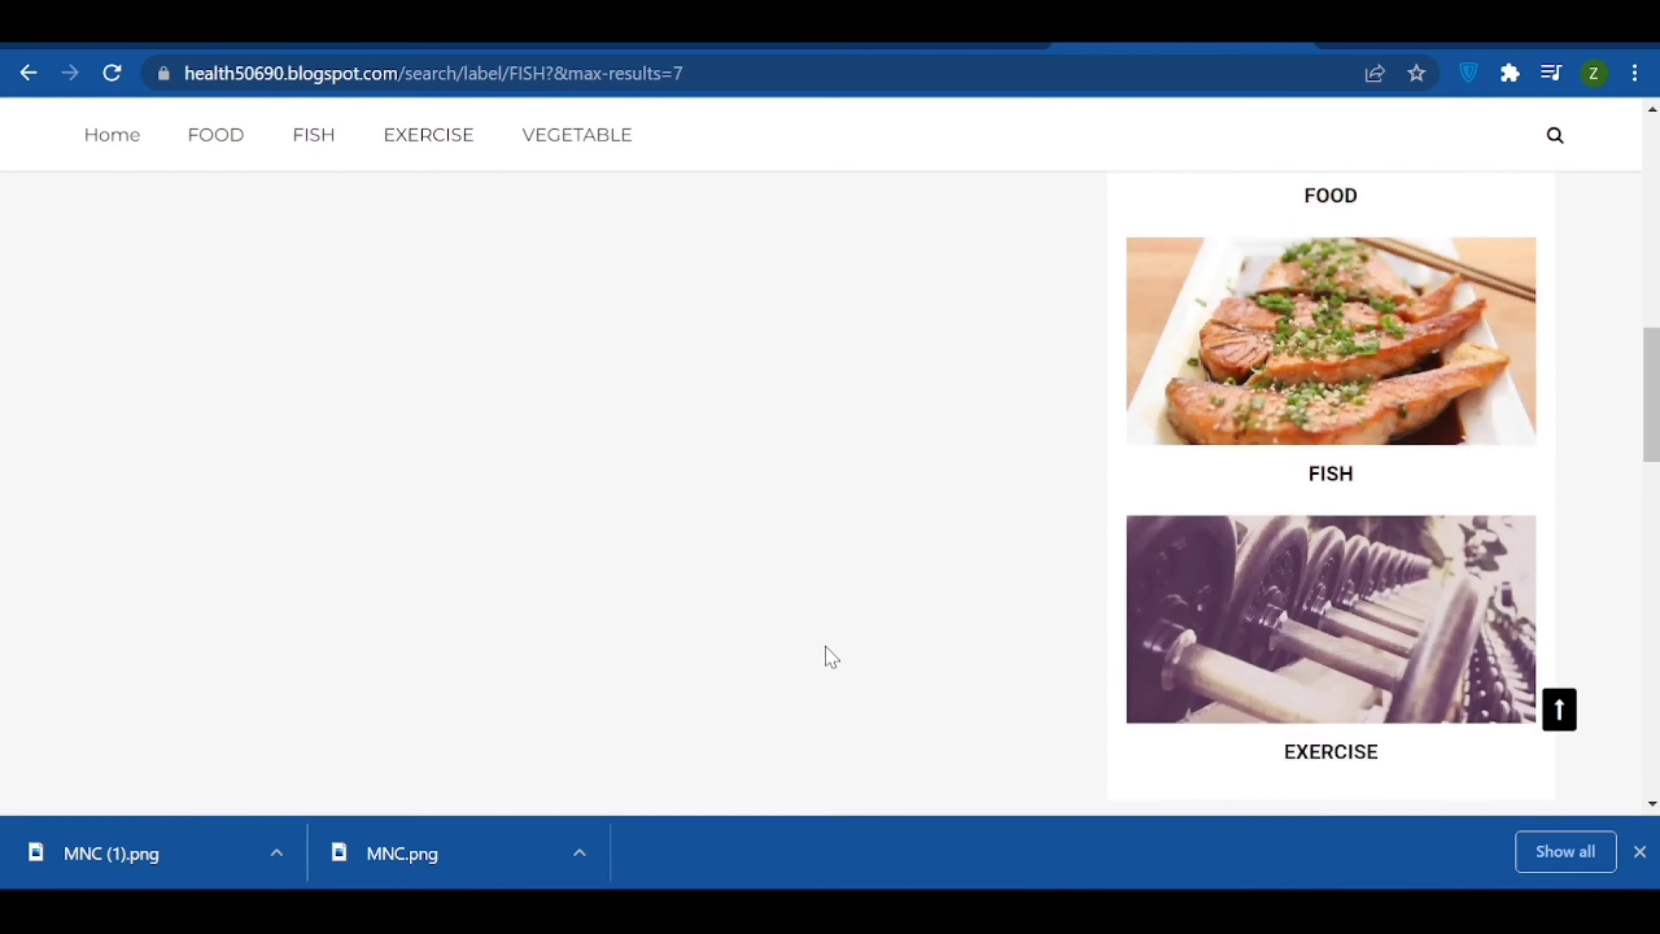
pyautogui.scroll(5, 814, 650)
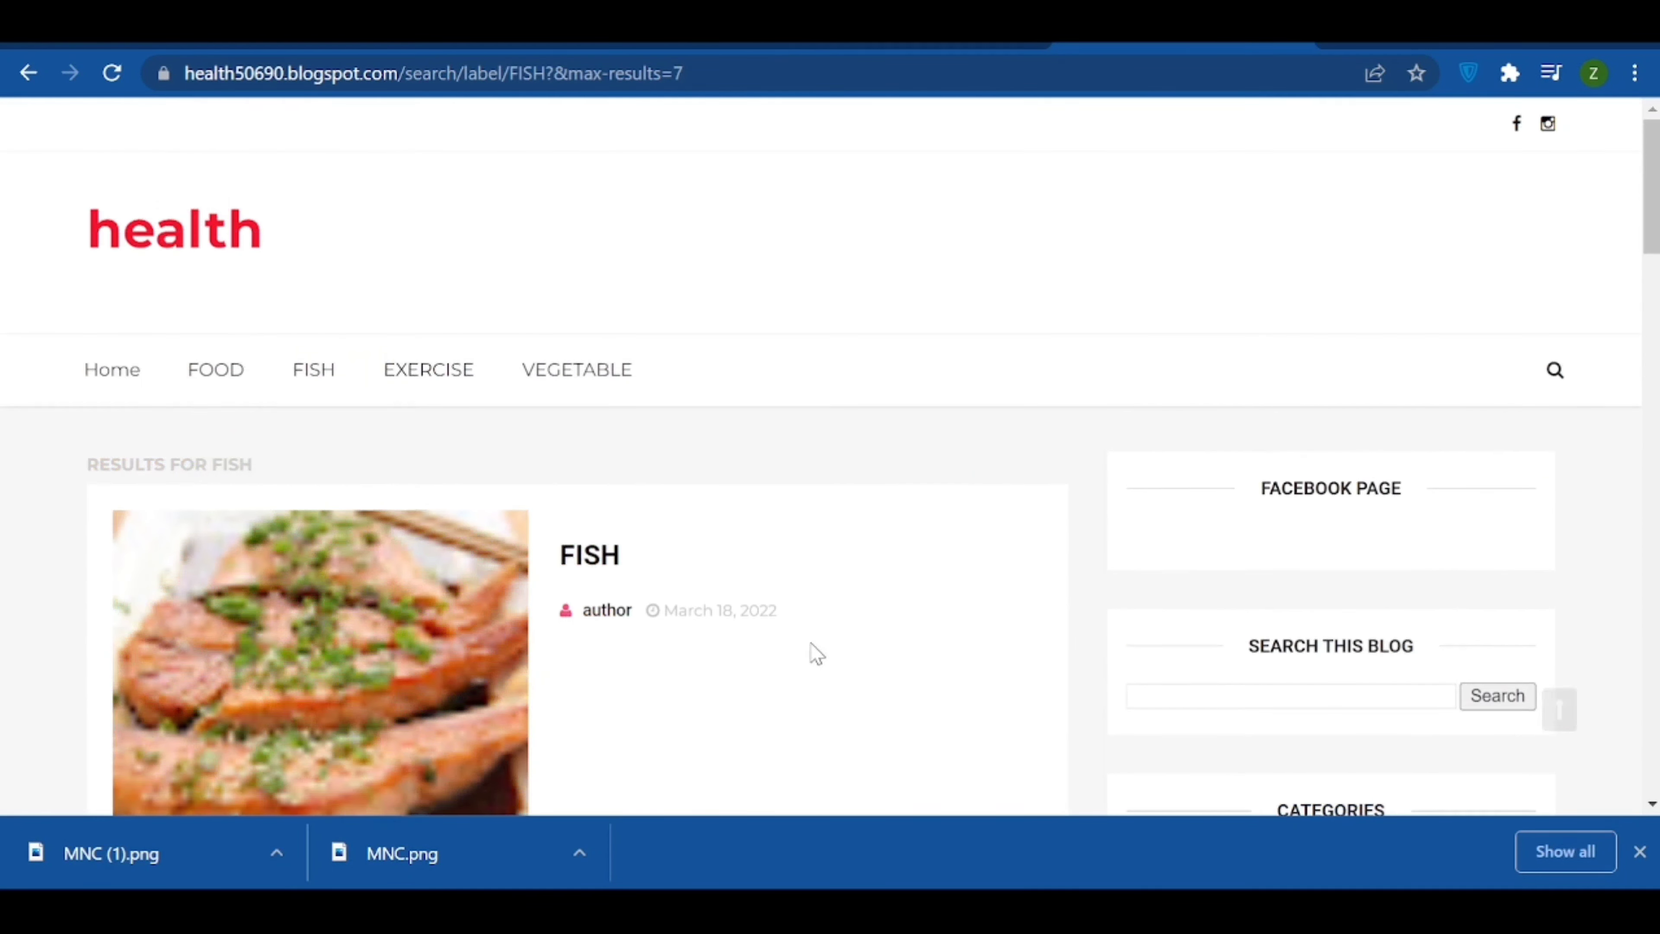
pyautogui.click(590, 372)
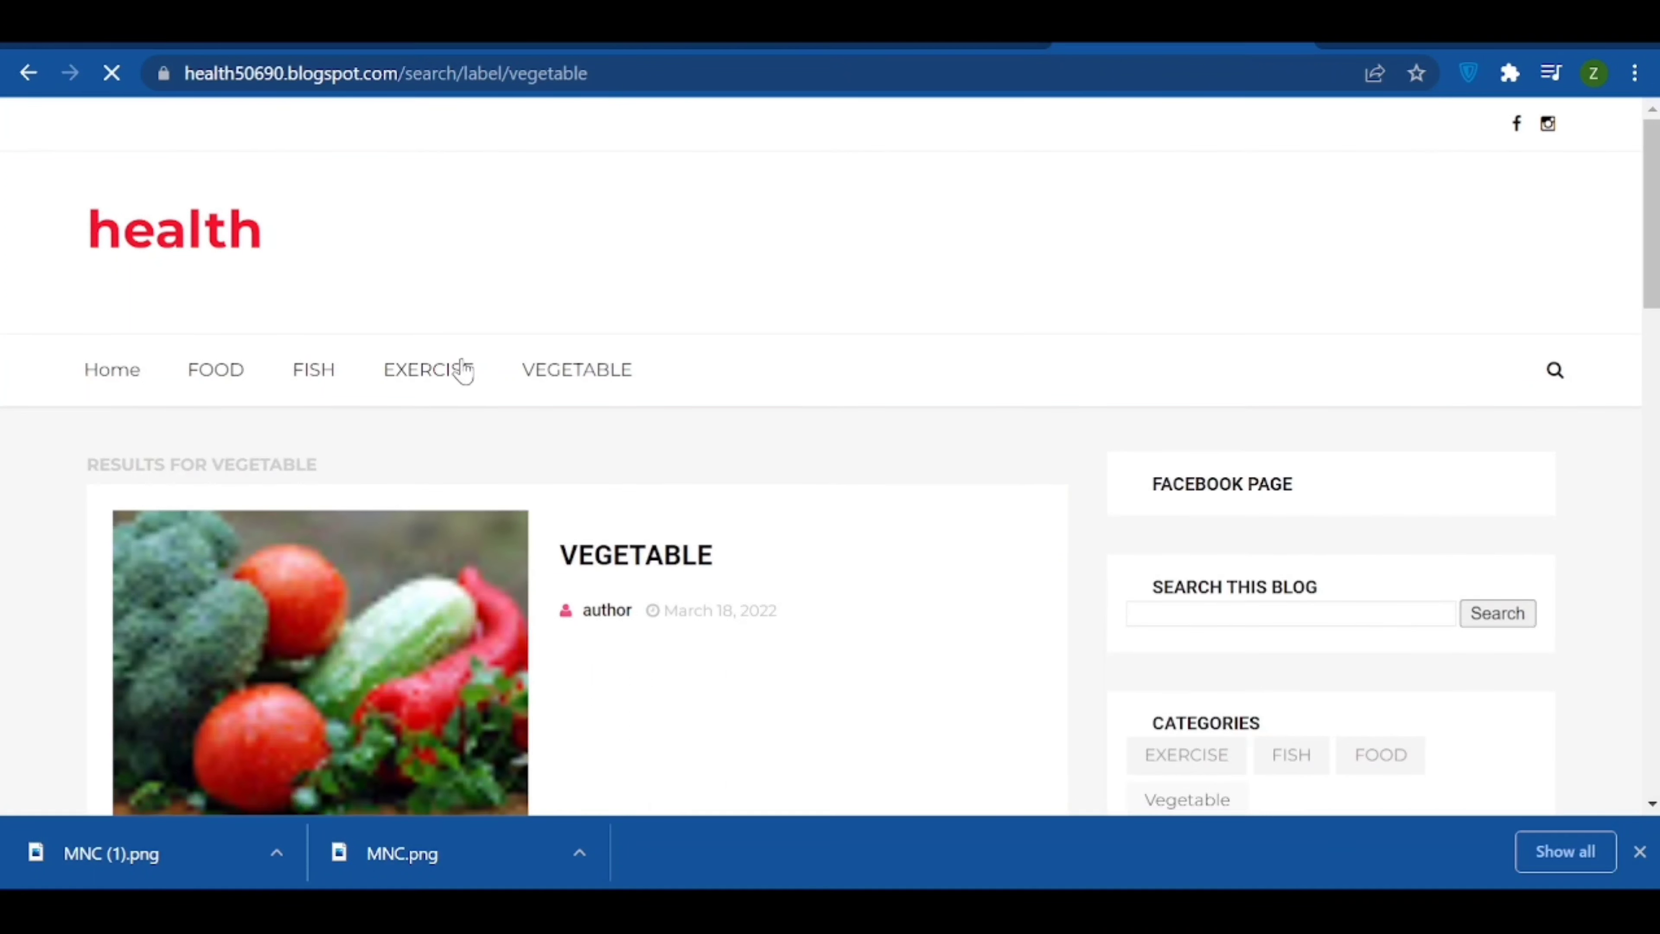
pyautogui.click(450, 371)
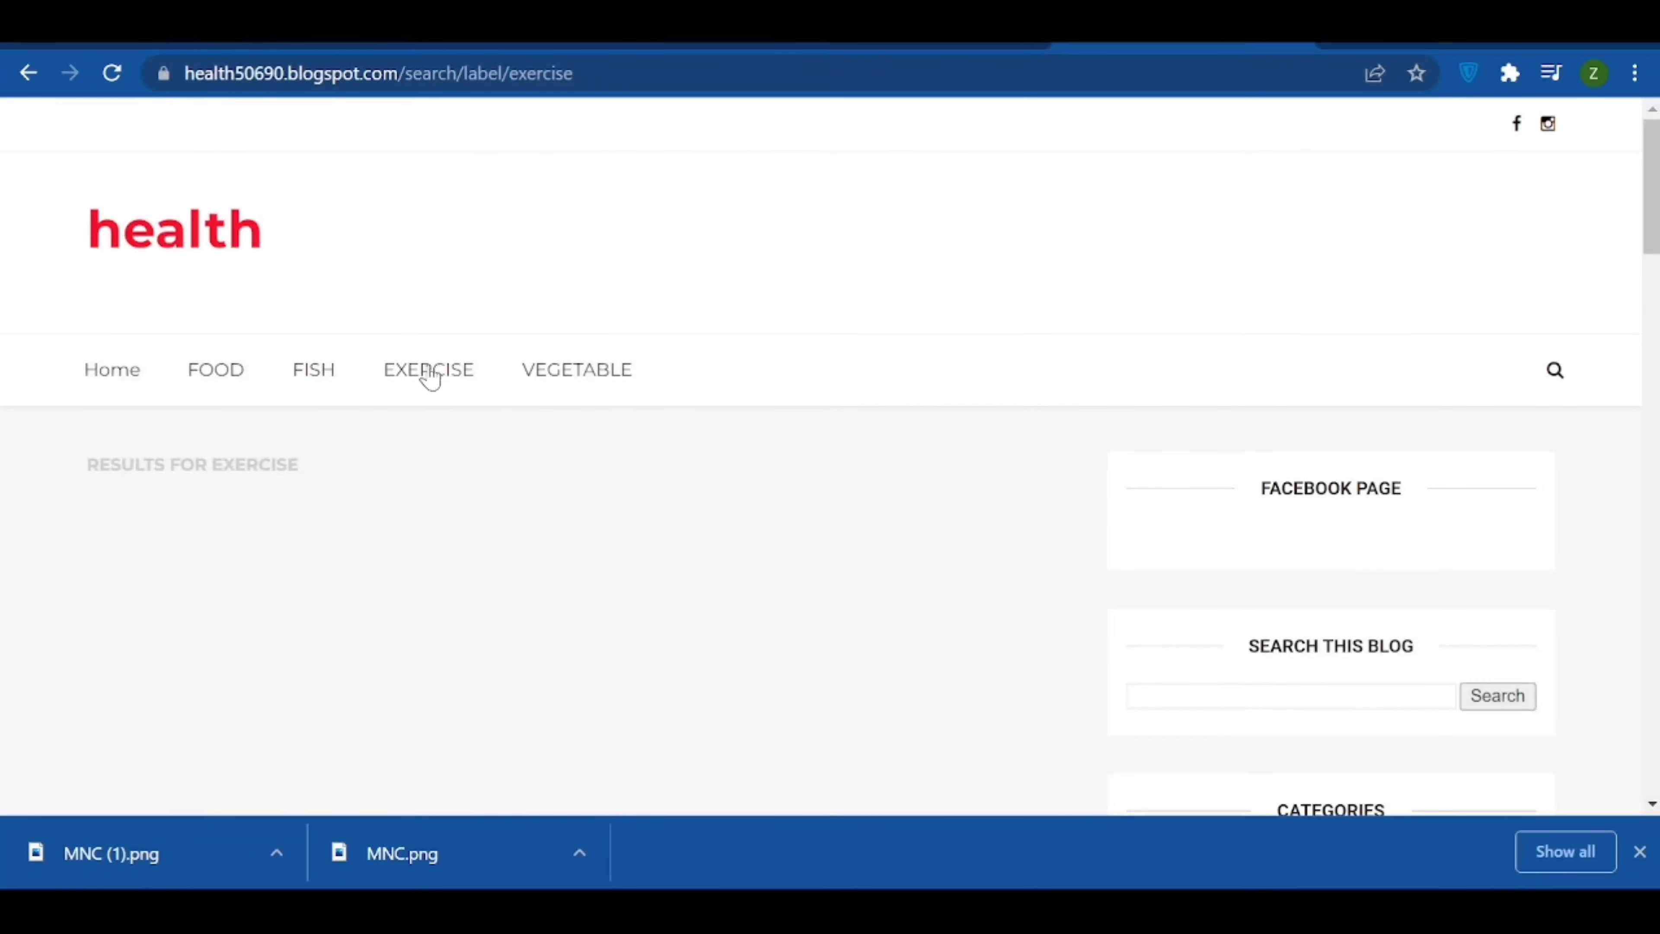
# - Copy the address of the exercise results page and open the Main Menu link list in the Blogger layout for editing
pyautogui.click(621, 67)
pyautogui.hotkey('ctrl', 'c')
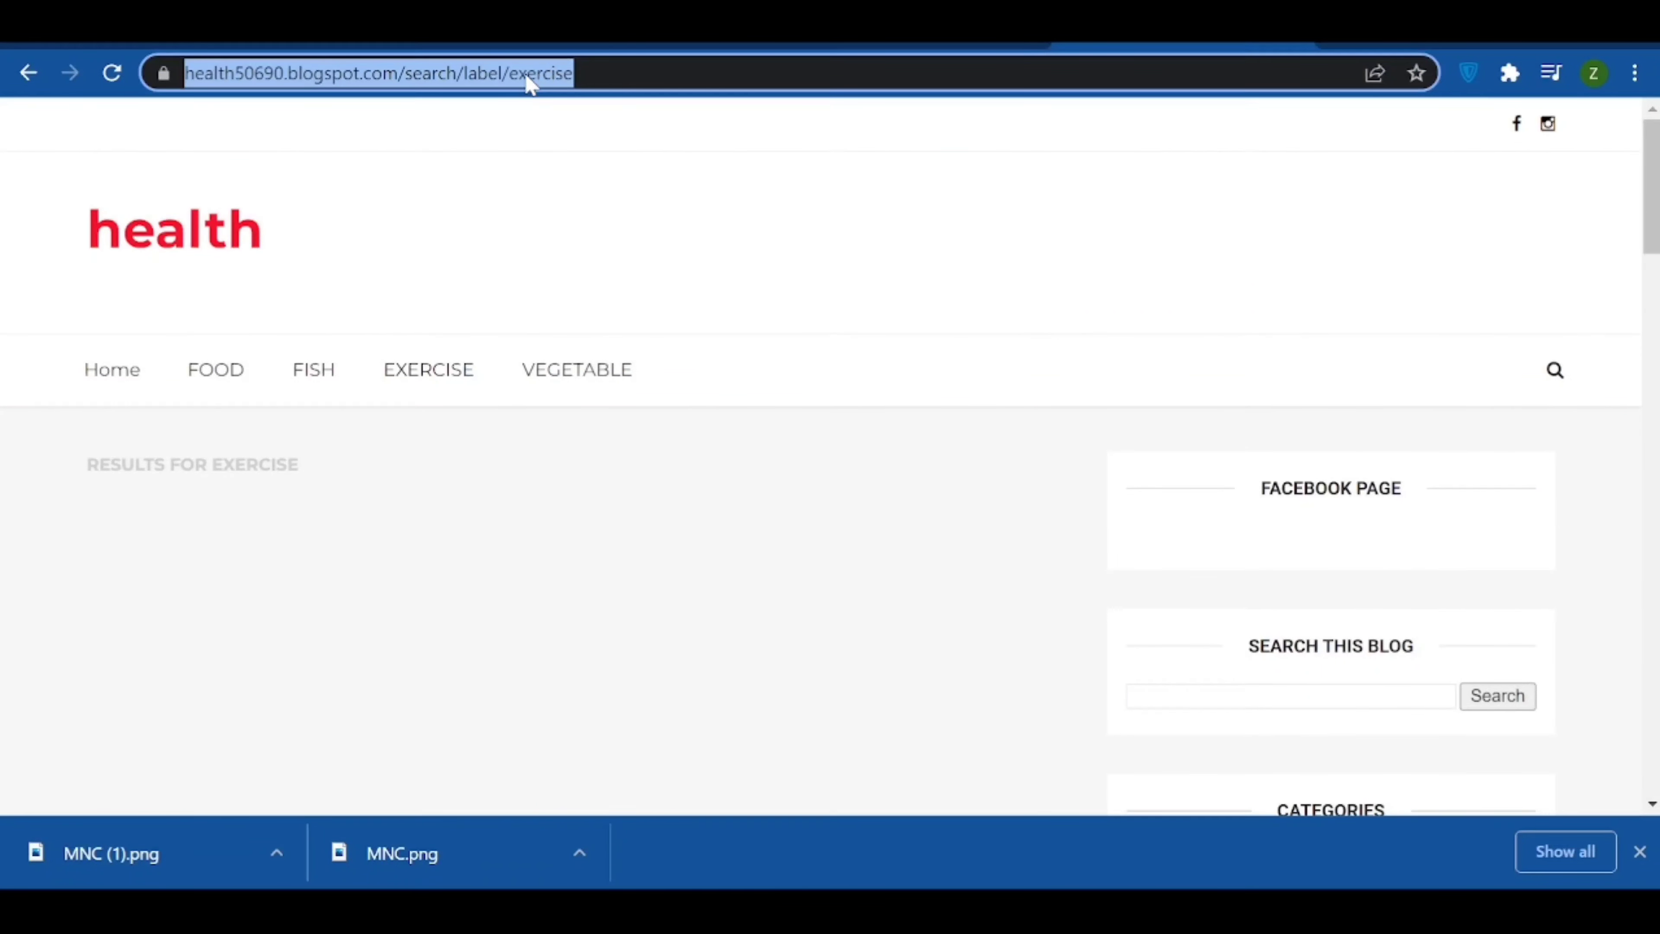
pyautogui.click(866, 46)
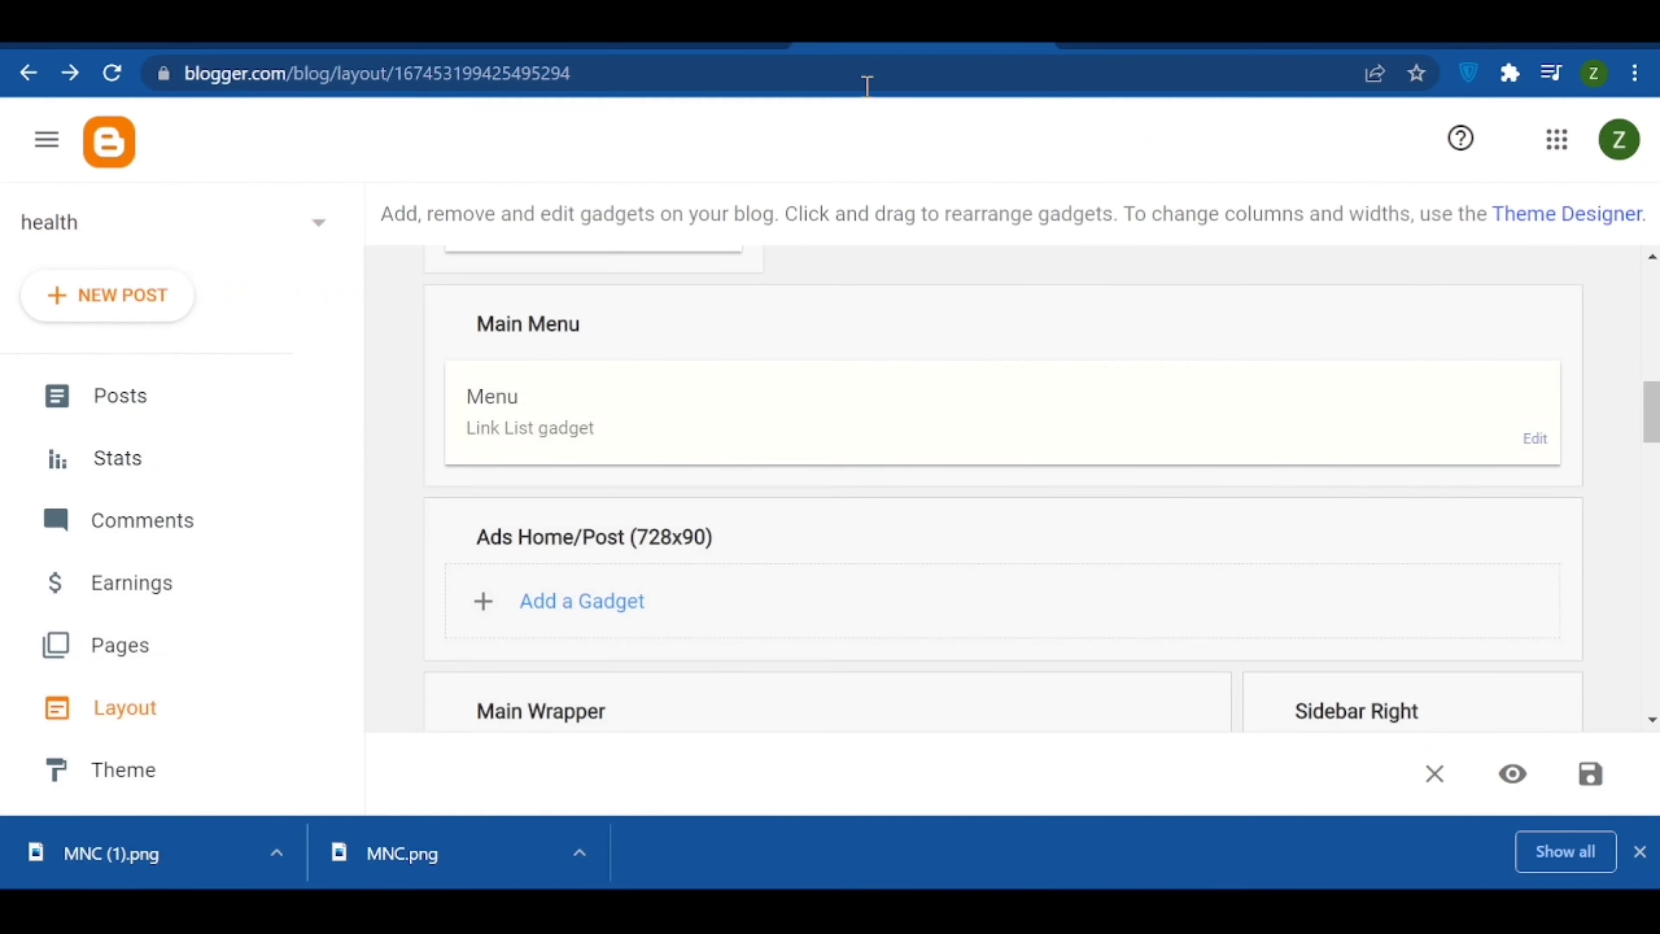
pyautogui.scroll(-3, 686, 395)
pyautogui.scroll(3, 1017, 525)
pyautogui.scroll(4, 1022, 511)
pyautogui.scroll(-4, 1029, 510)
pyautogui.click(1536, 444)
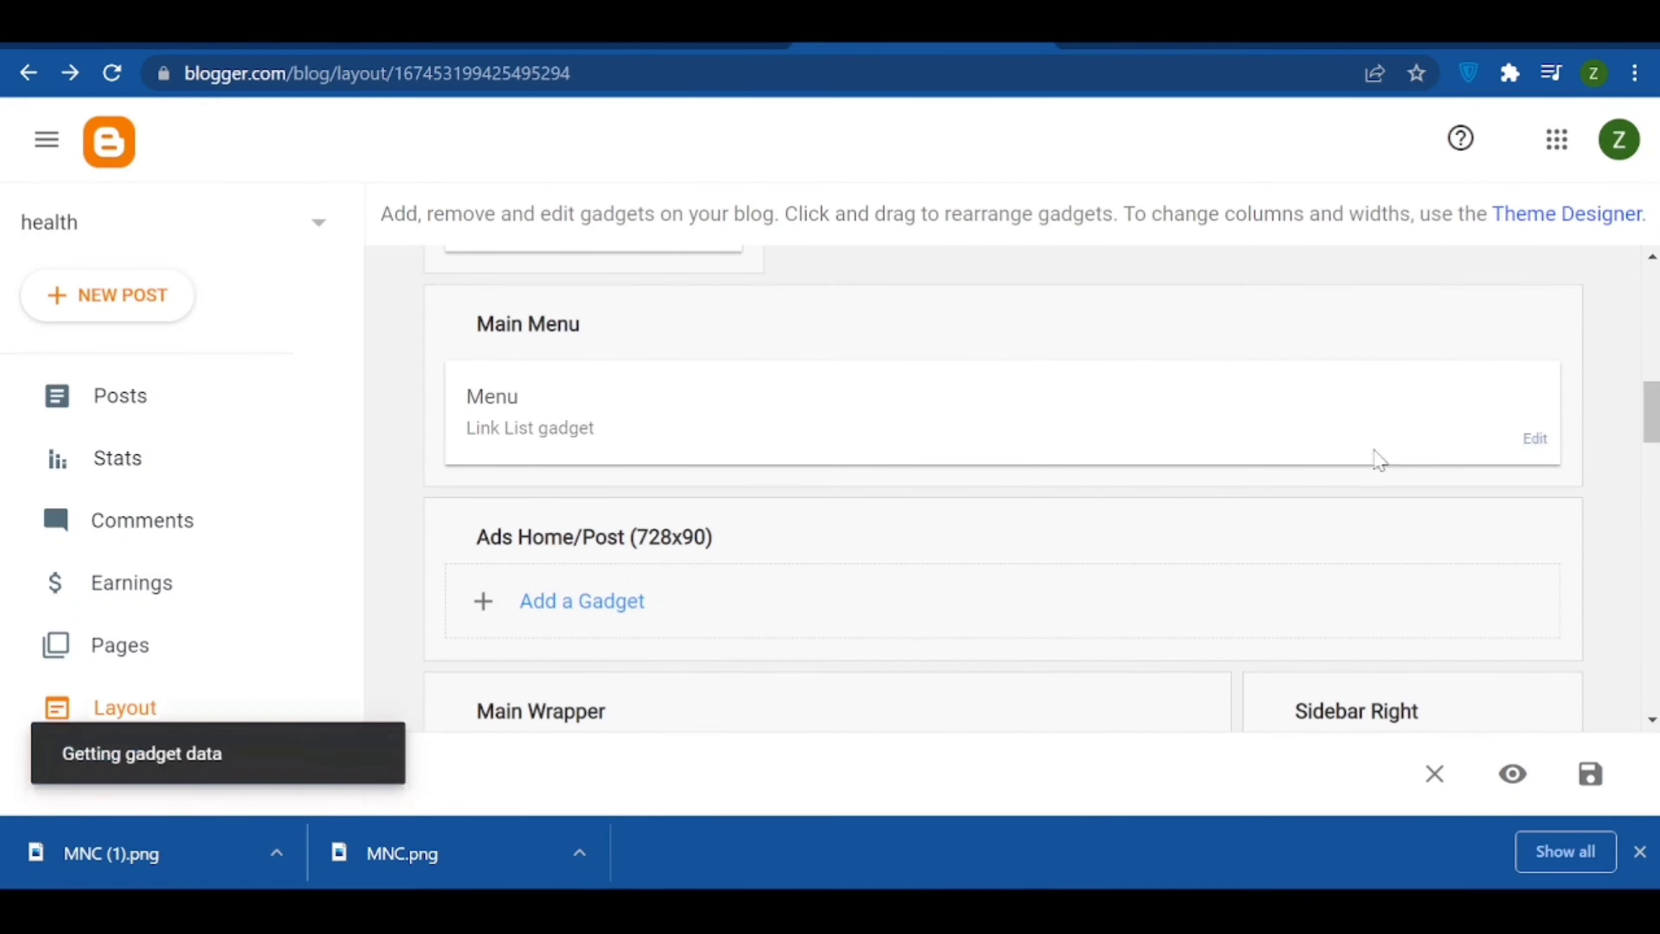
pyautogui.scroll(-6, 780, 484)
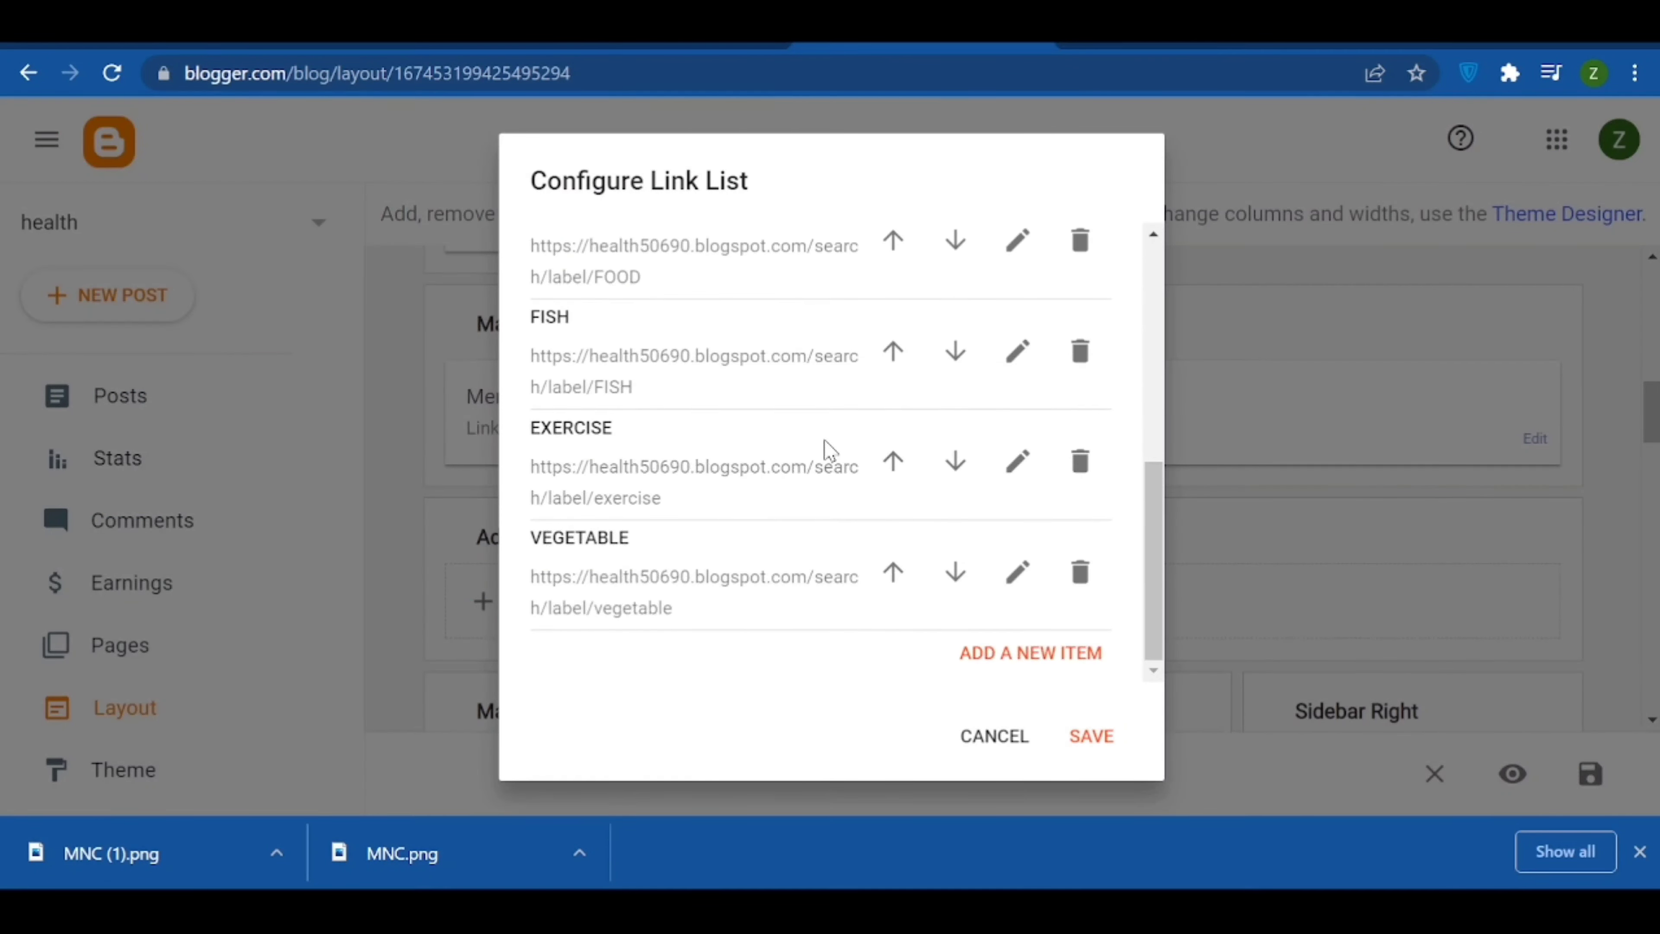
# - Replace the EXERCISE item's URL with the copied /search/label/exercise address, and save the item, the link list and the layout
pyautogui.click(1019, 462)
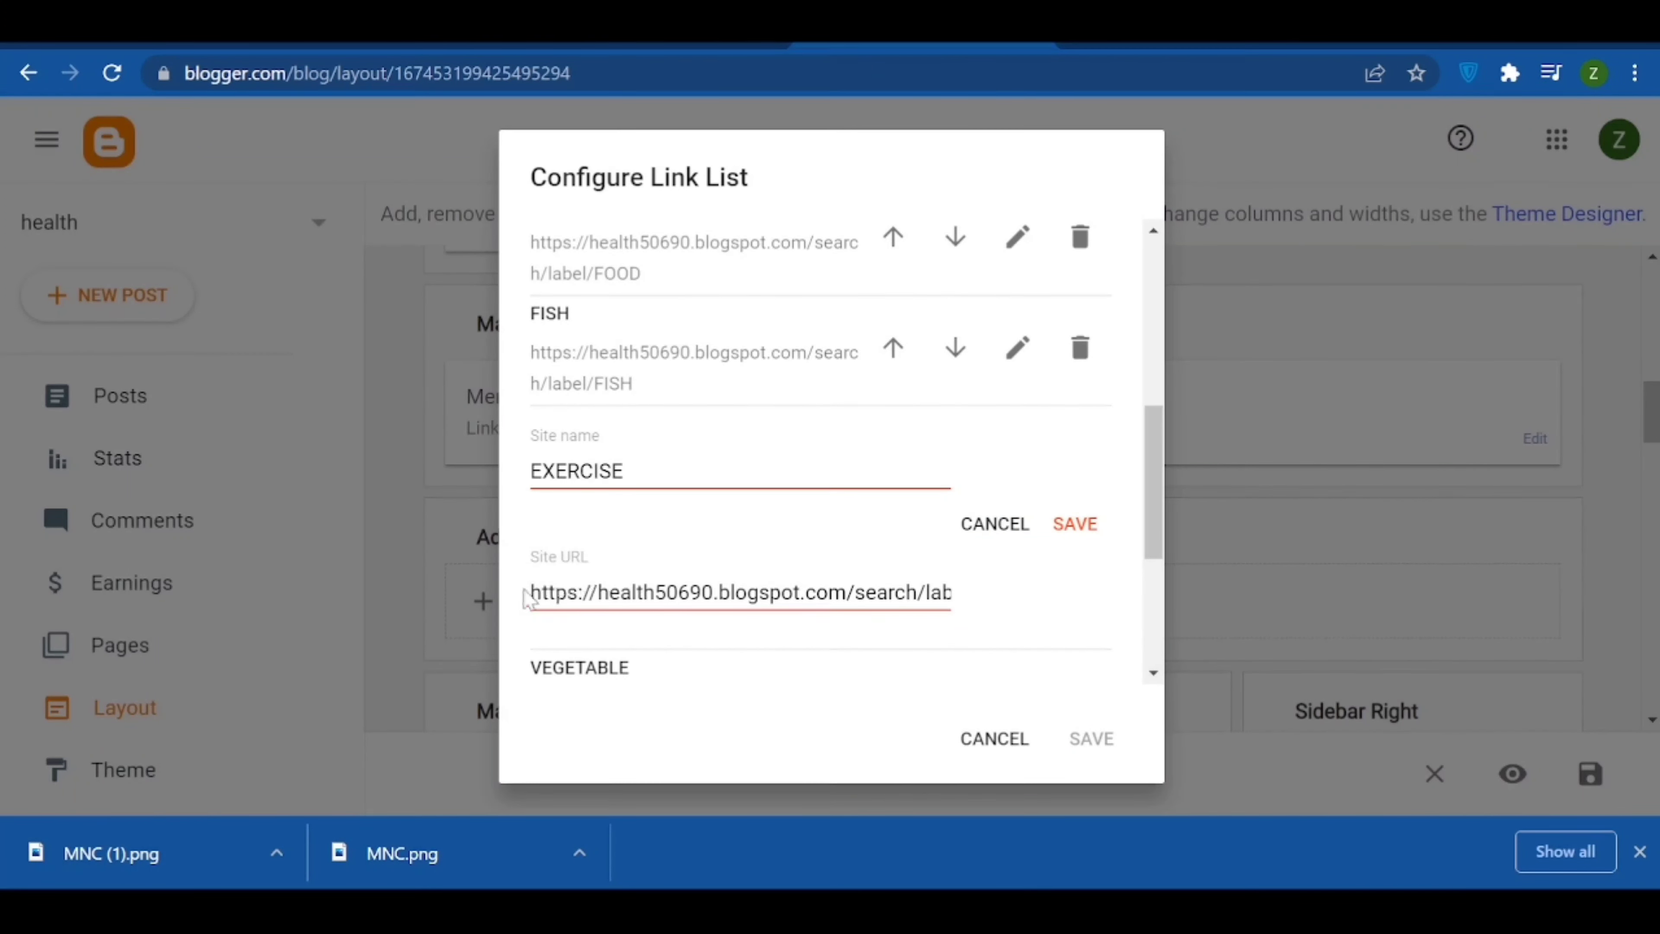
pyautogui.click(776, 589)
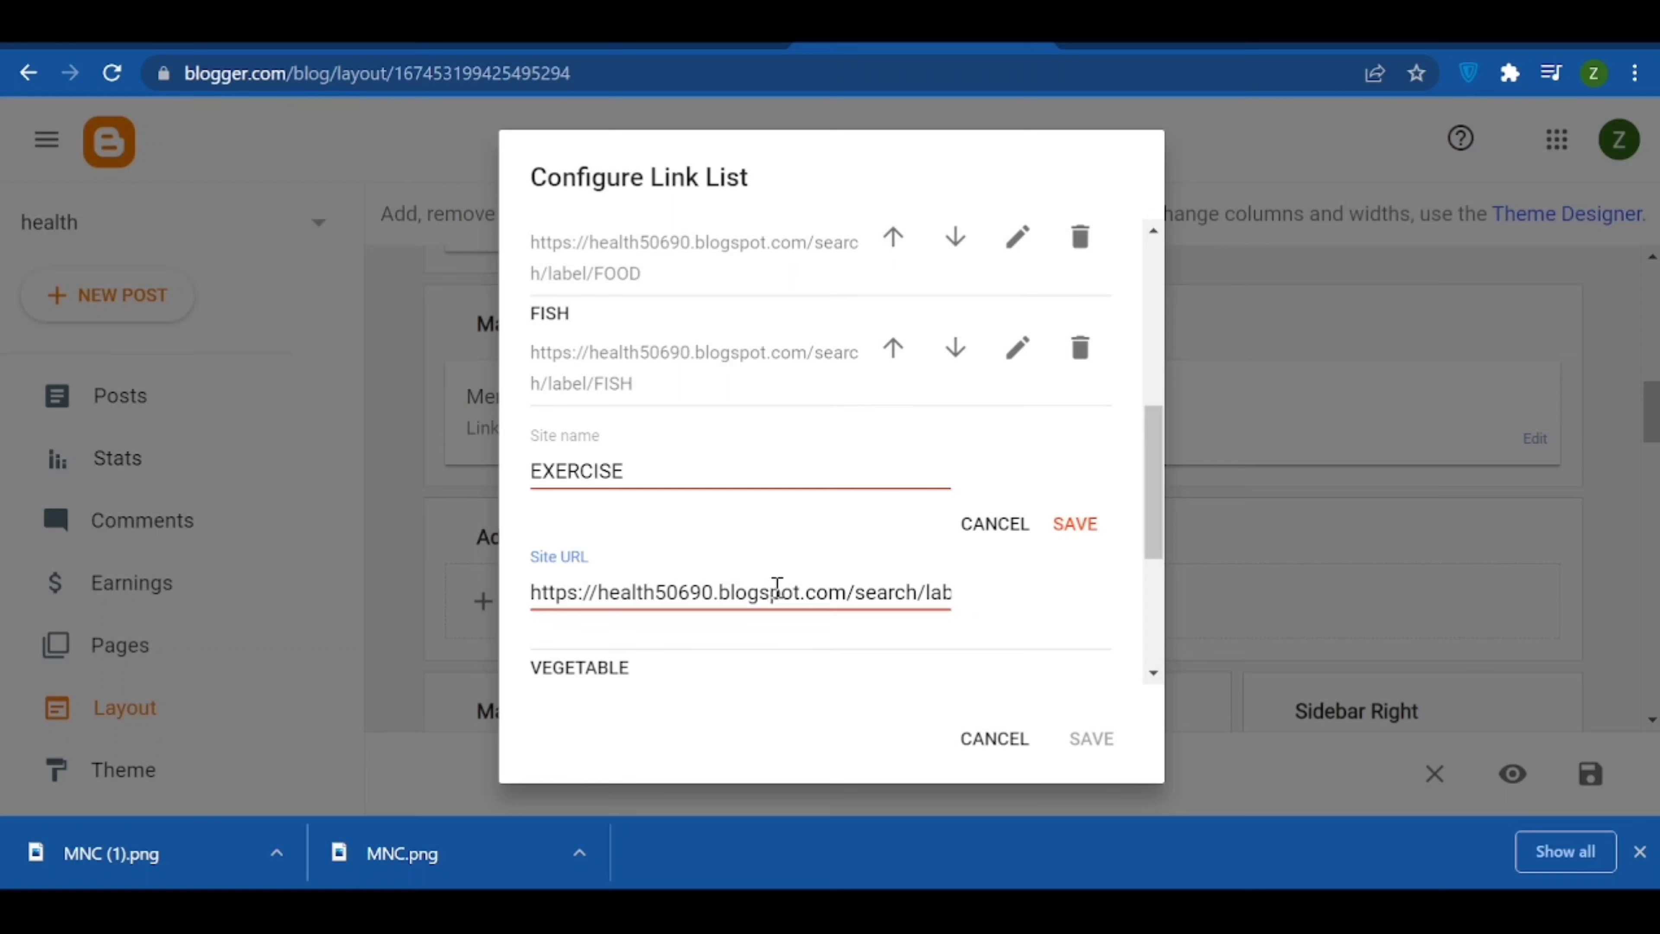
pyautogui.hotkey('ctrl', 'a')
pyautogui.hotkey('ctrl', 'v')
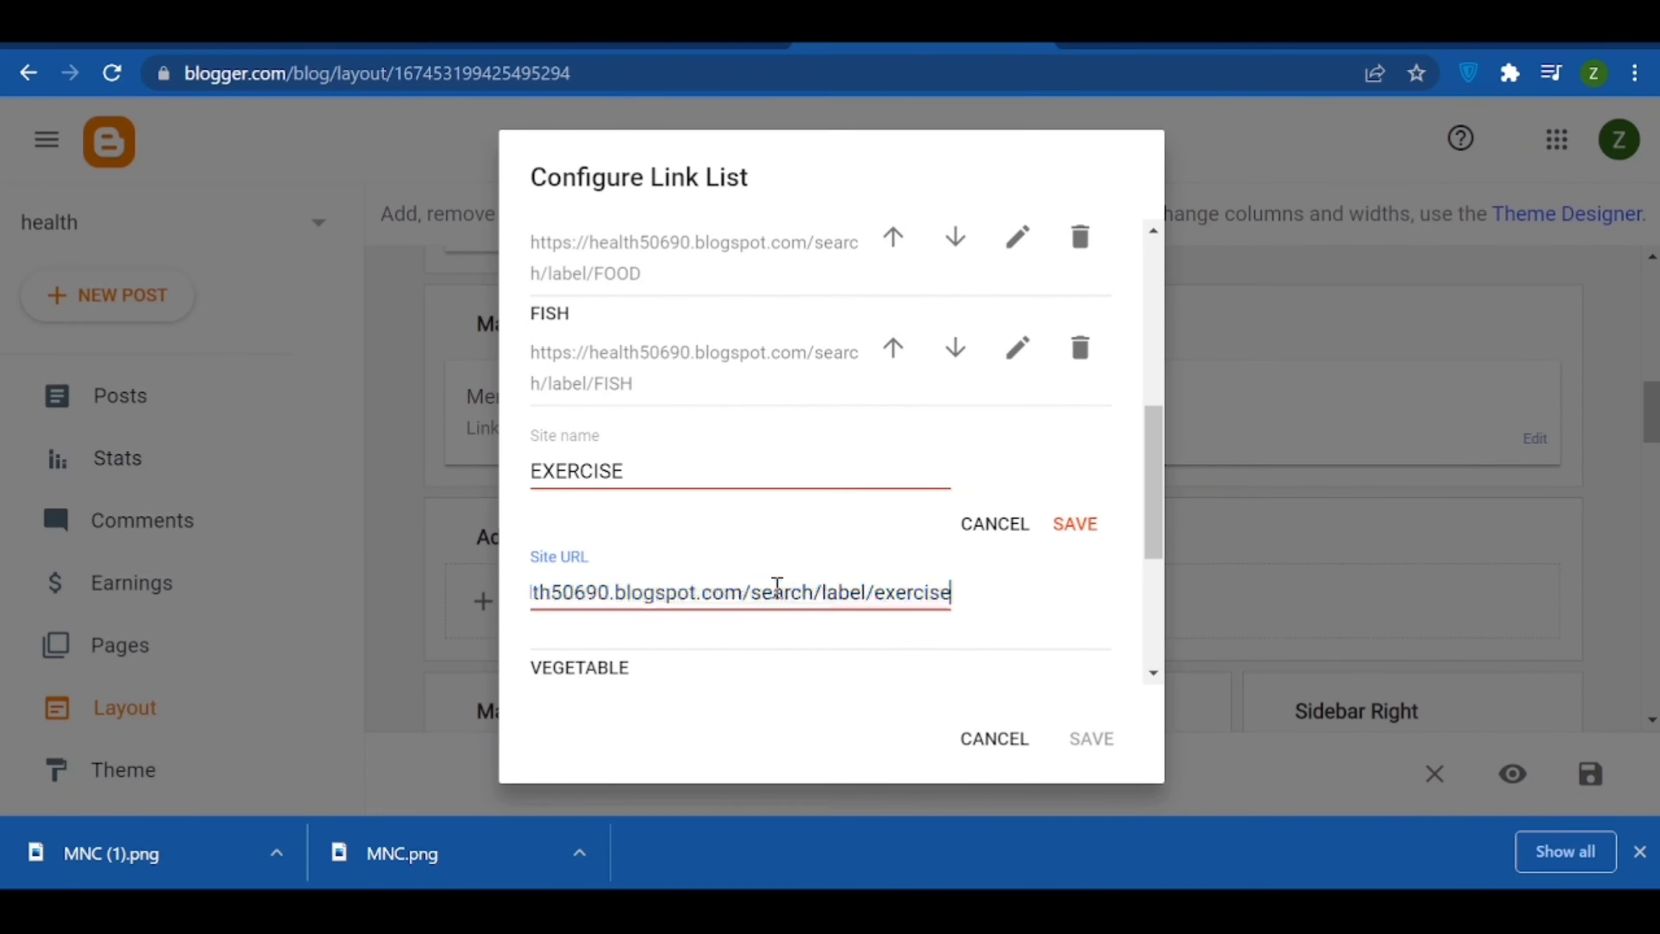
pyautogui.click(1074, 526)
pyautogui.click(1091, 736)
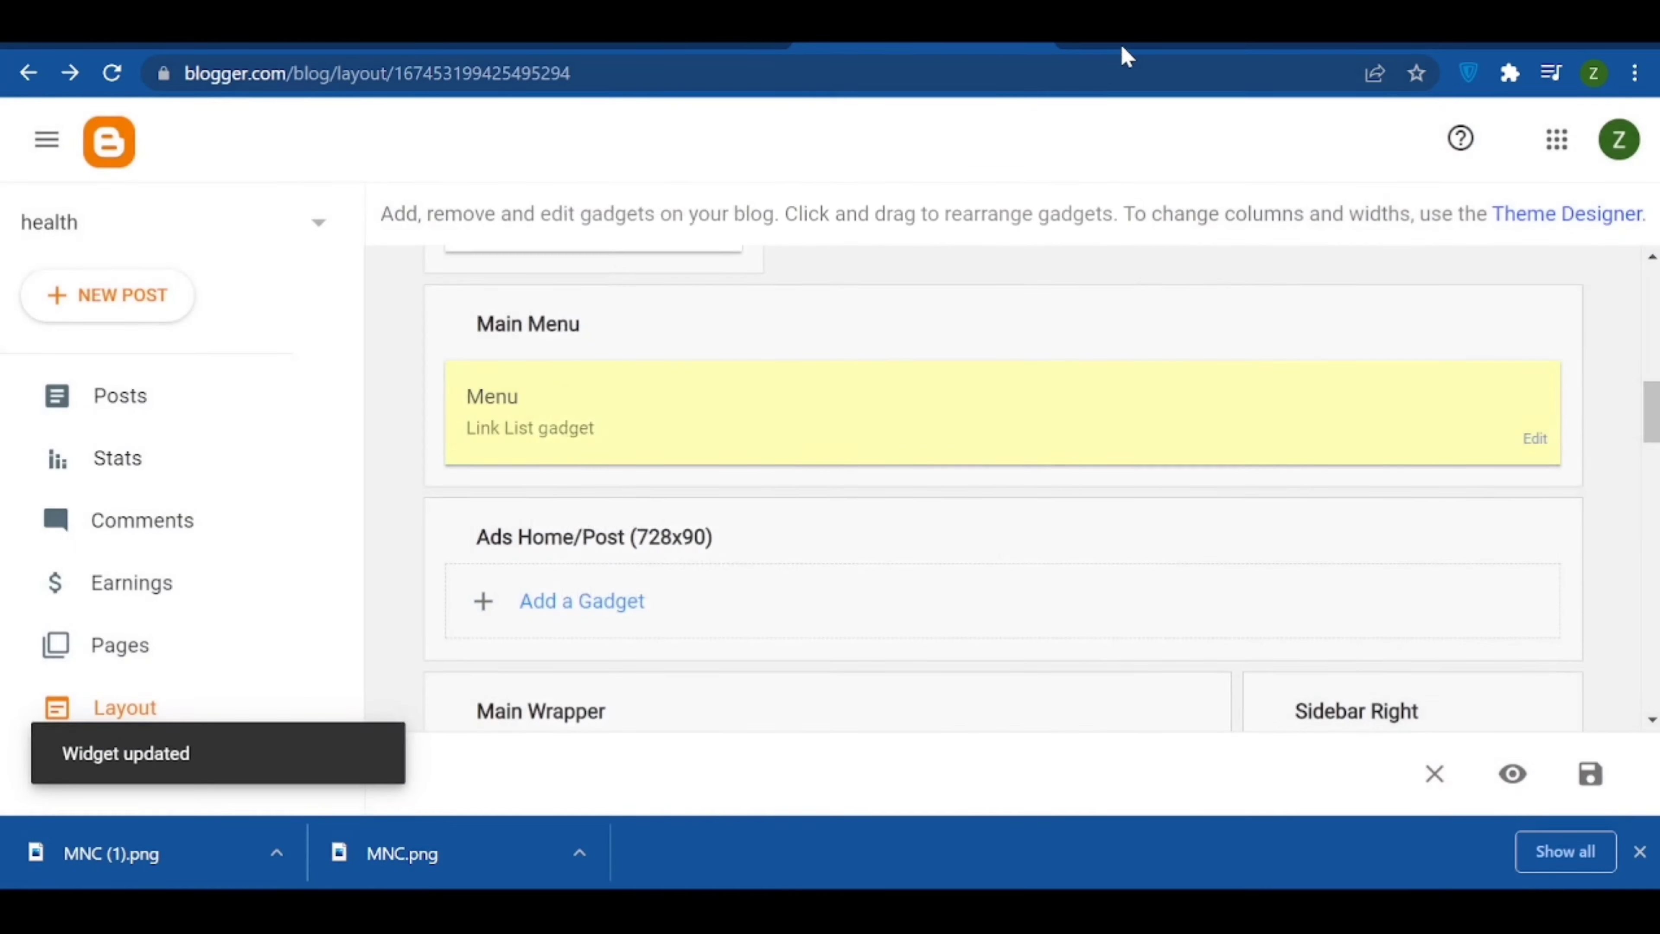
pyautogui.click(1589, 774)
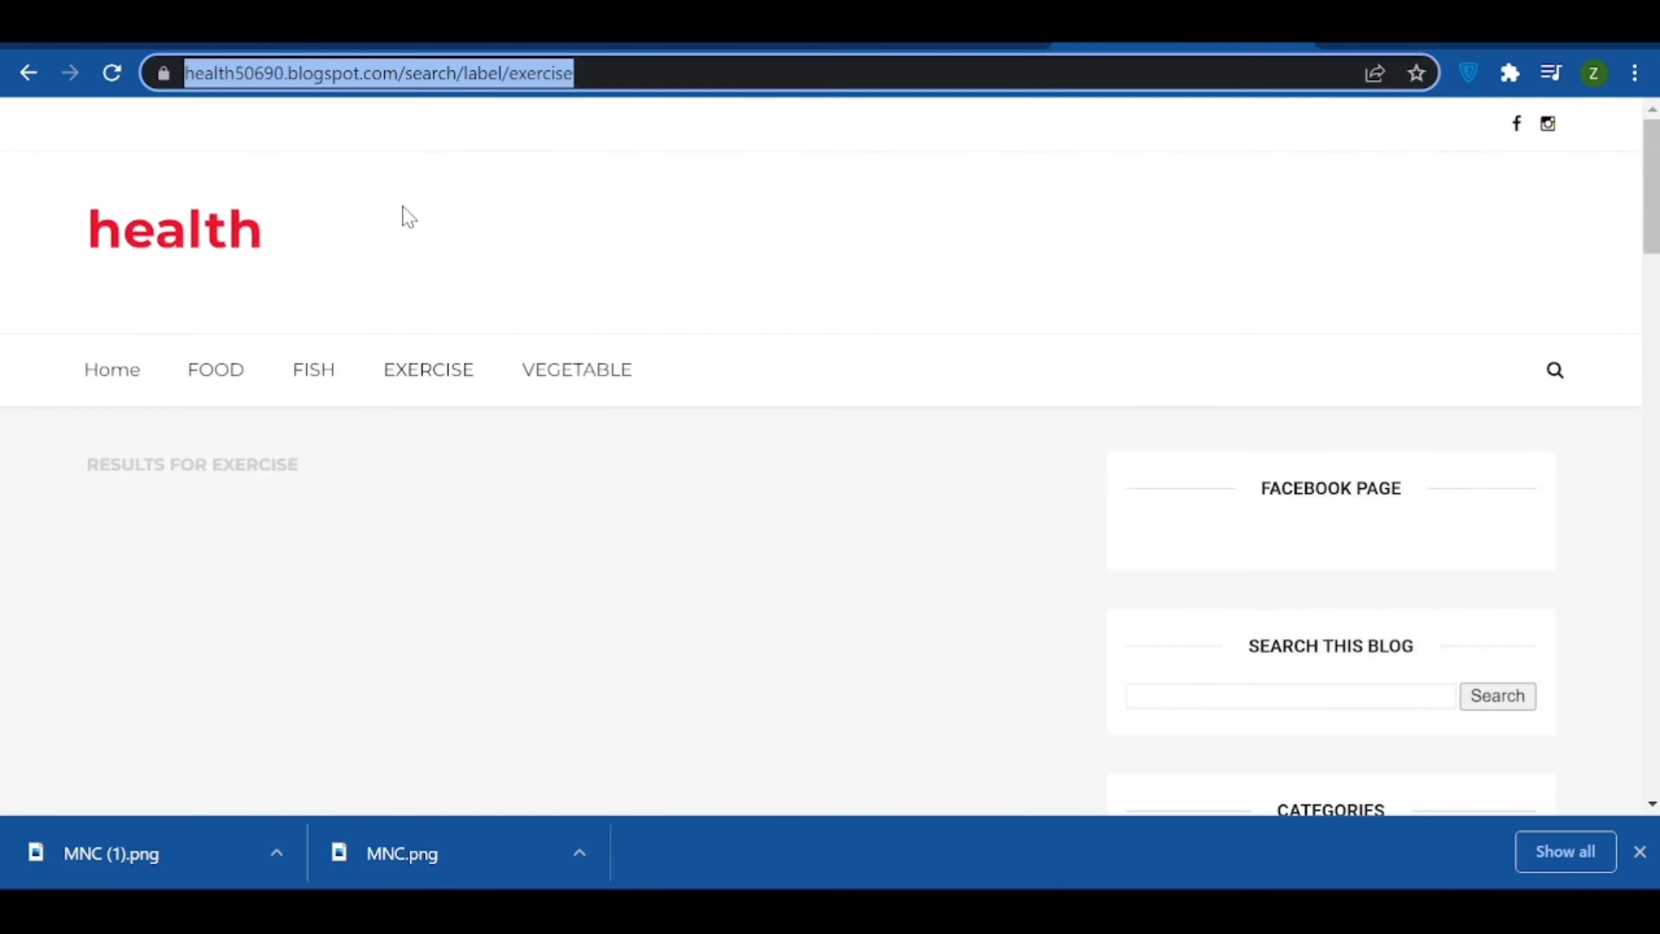
# - Recheck the exercise page, open EXERCISE from the blog's categories, and copy that page's address only up to /search/label/EXERCISE
pyautogui.press('Return')
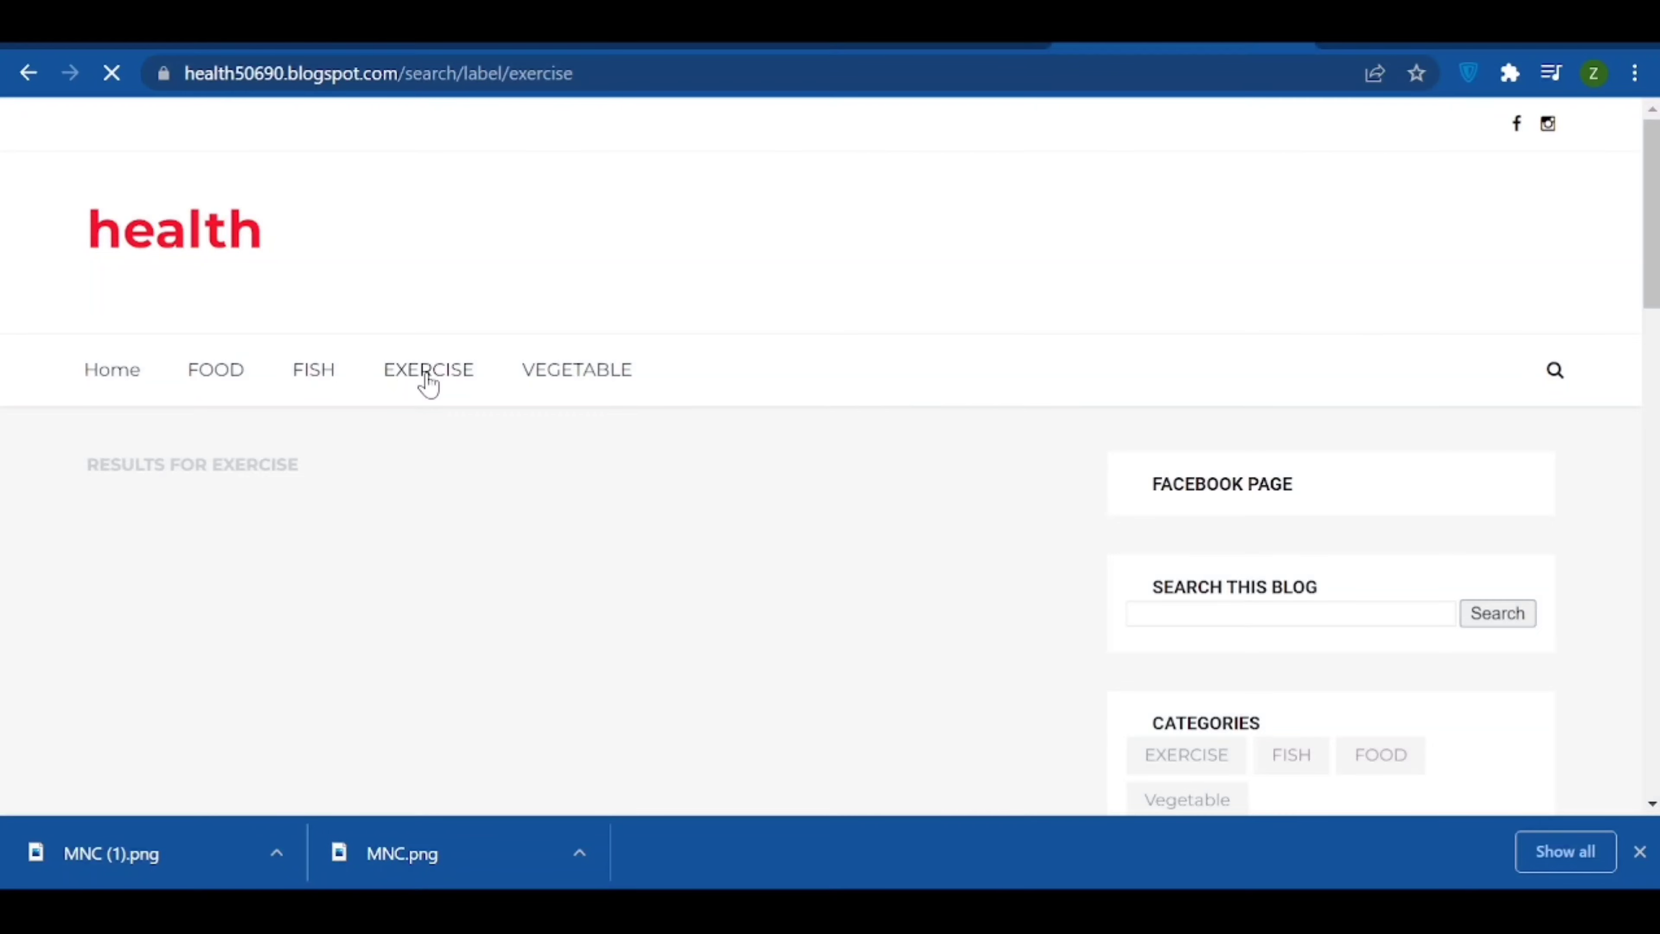
pyautogui.scroll(-5, 1227, 557)
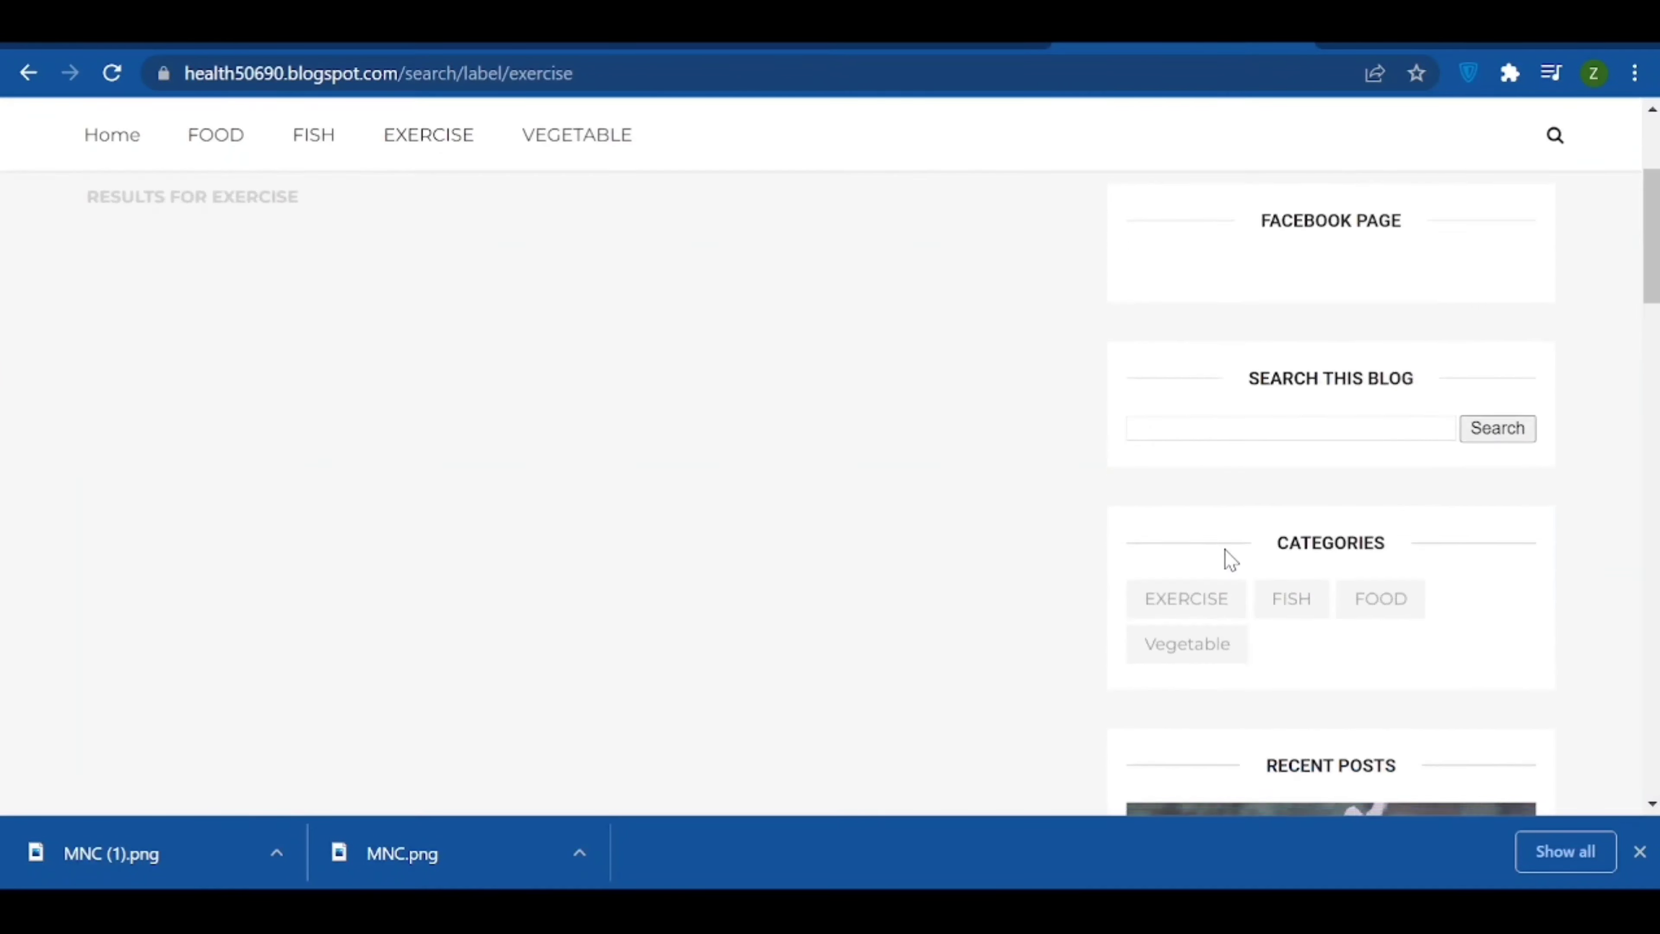
pyautogui.click(1194, 494)
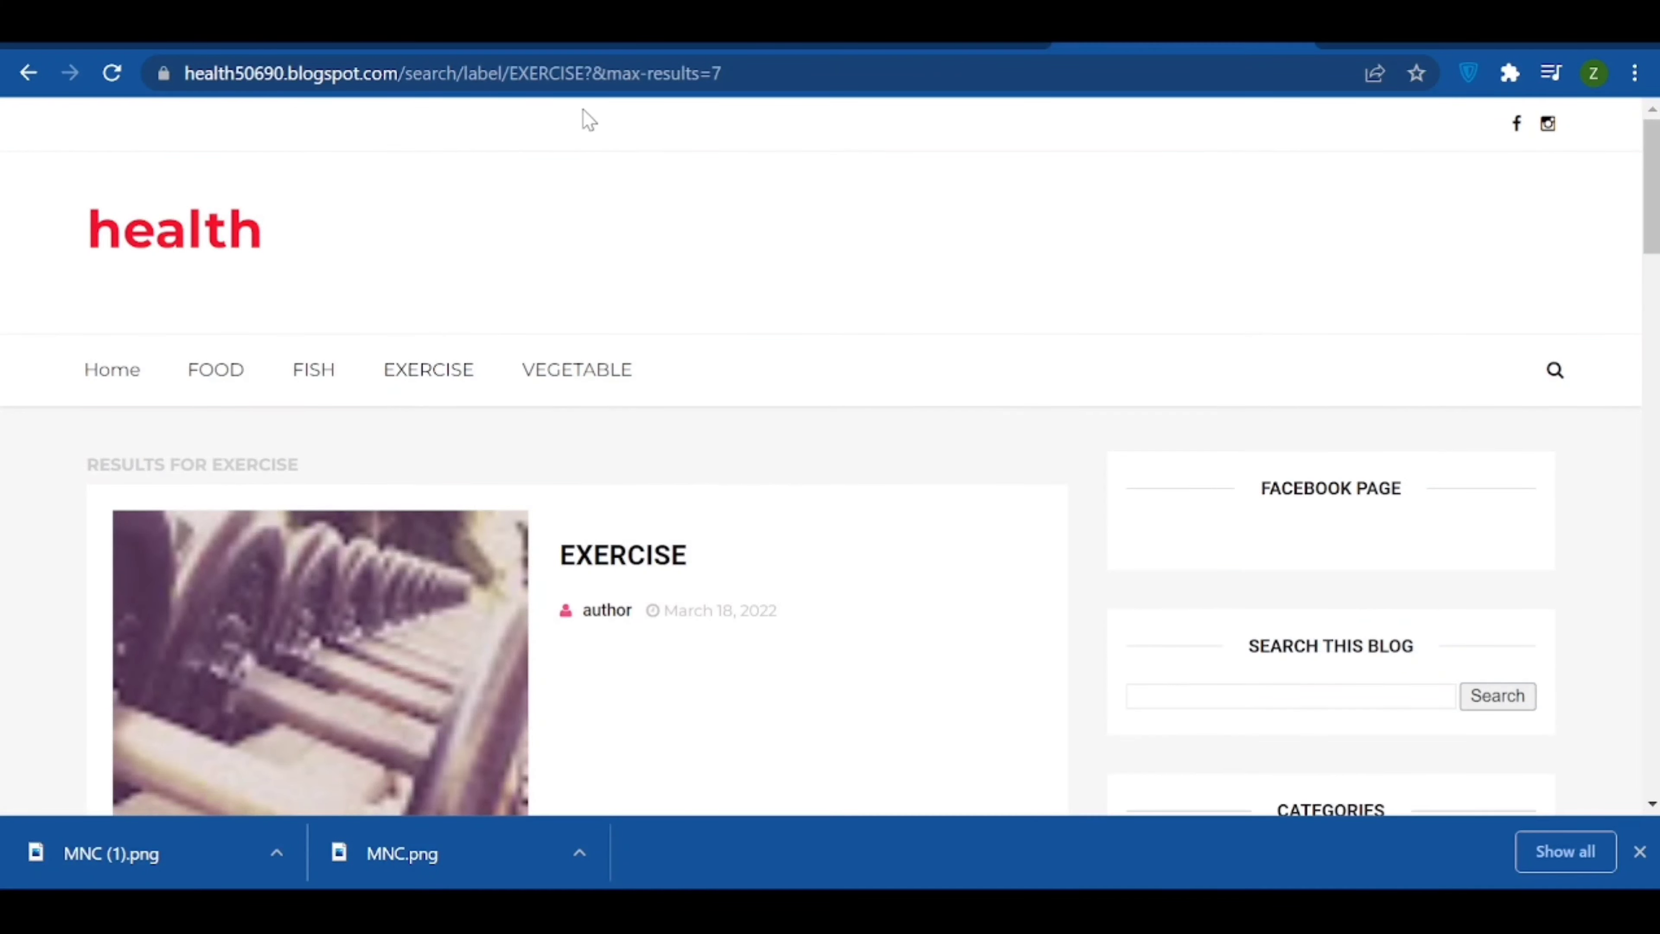
pyautogui.moveTo(590, 79); pyautogui.dragTo(126, 124)
pyautogui.hotkey('ctrl', 'c')
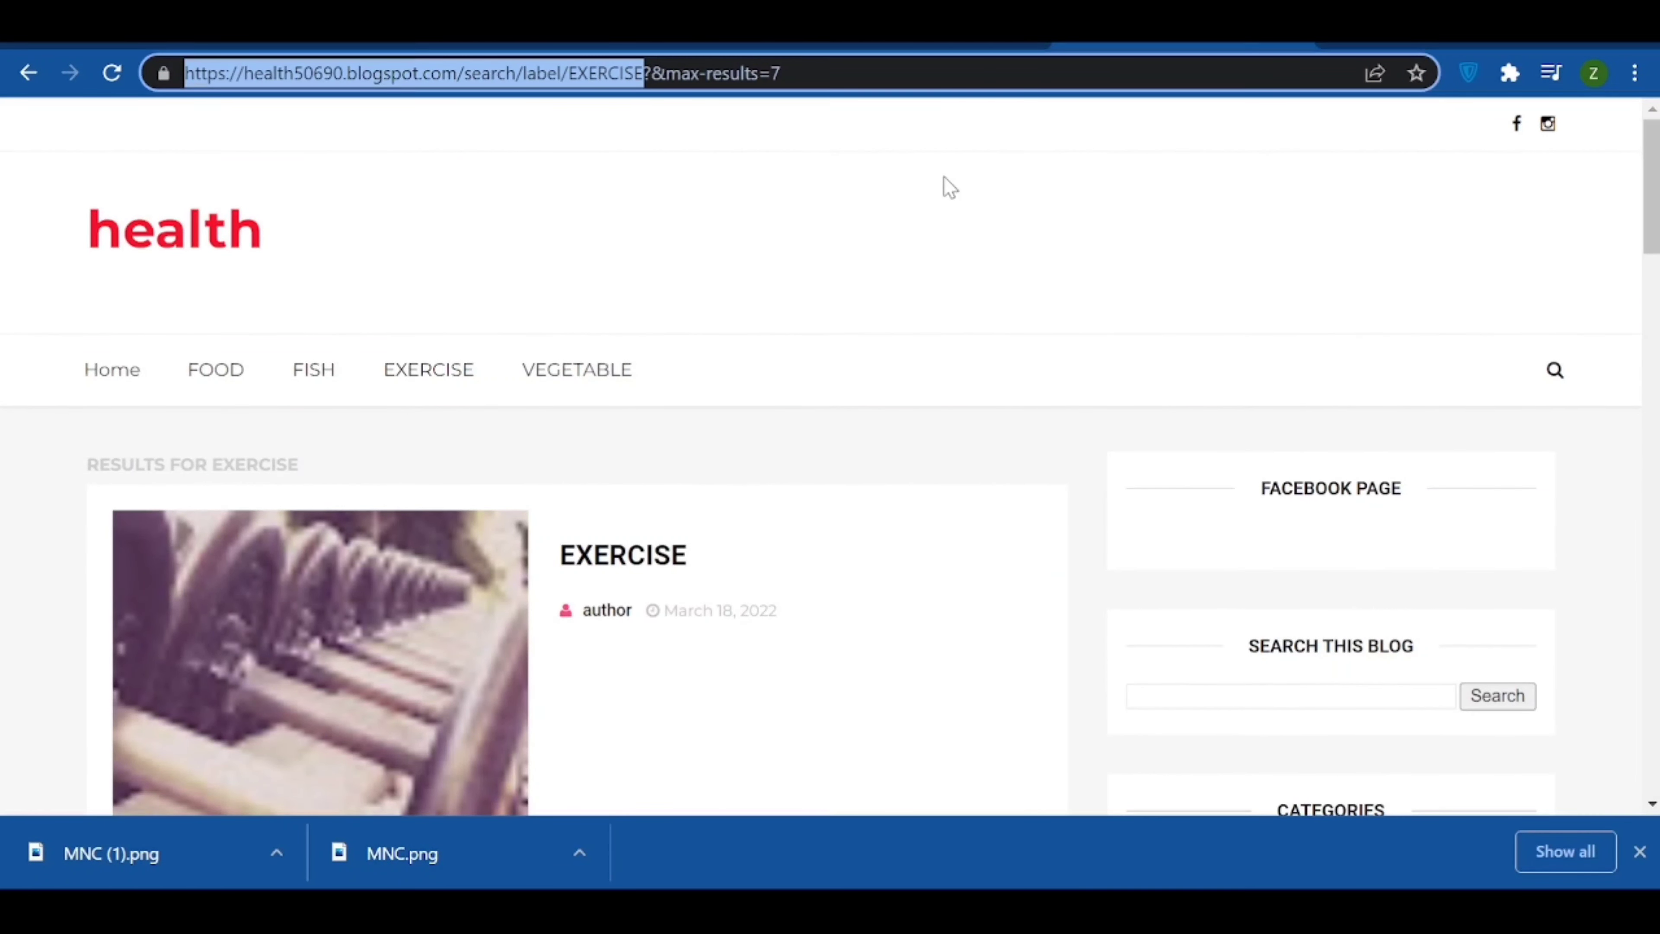
# - Set the EXERCISE item's URL in the Main Menu link list to the copied /search/label/EXERCISE address, and save the item and the gadget
pyautogui.click(916, 36)
pyautogui.scroll(-2, 866, 392)
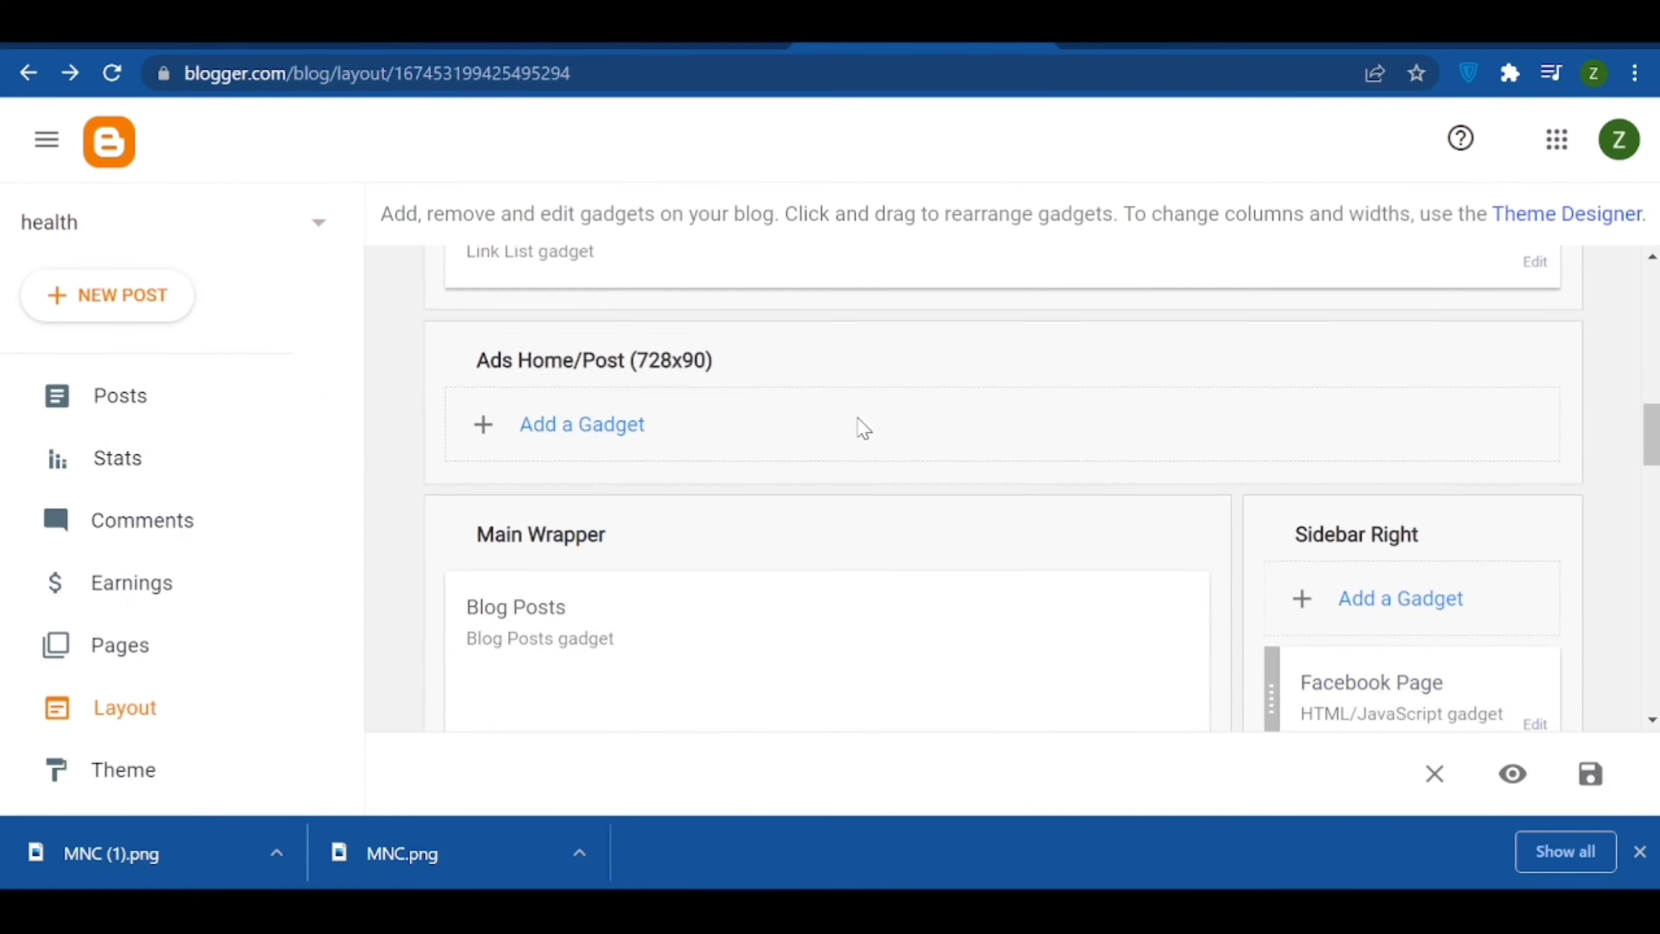
pyautogui.scroll(3, 855, 419)
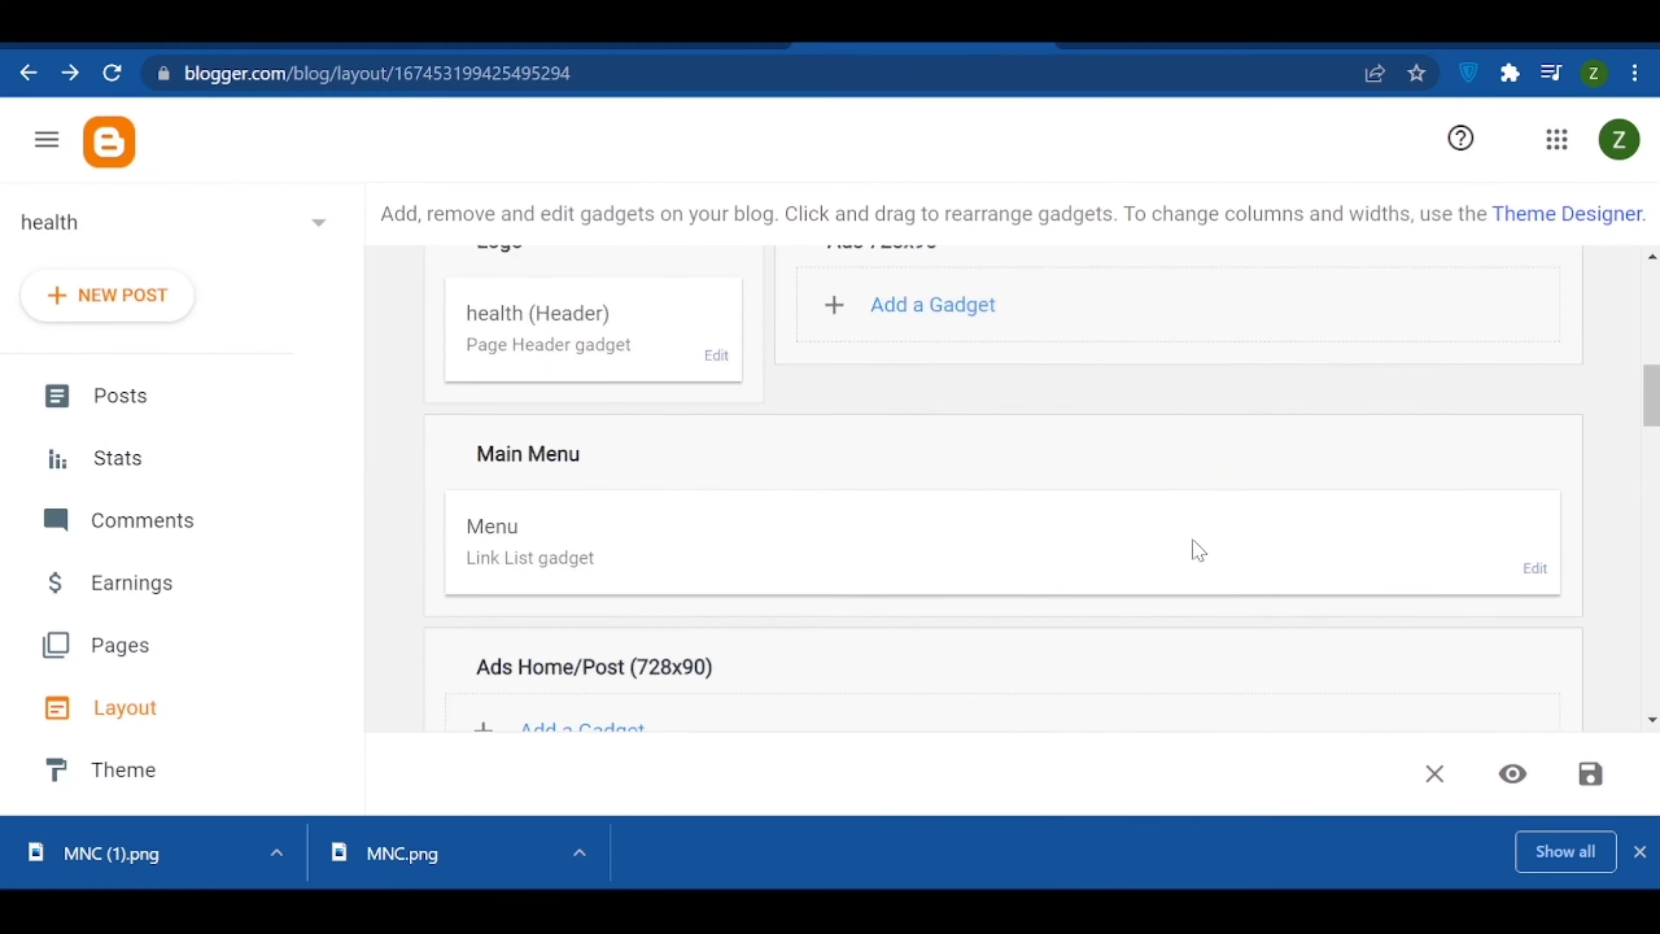
pyautogui.click(1535, 569)
pyautogui.scroll(-7, 841, 573)
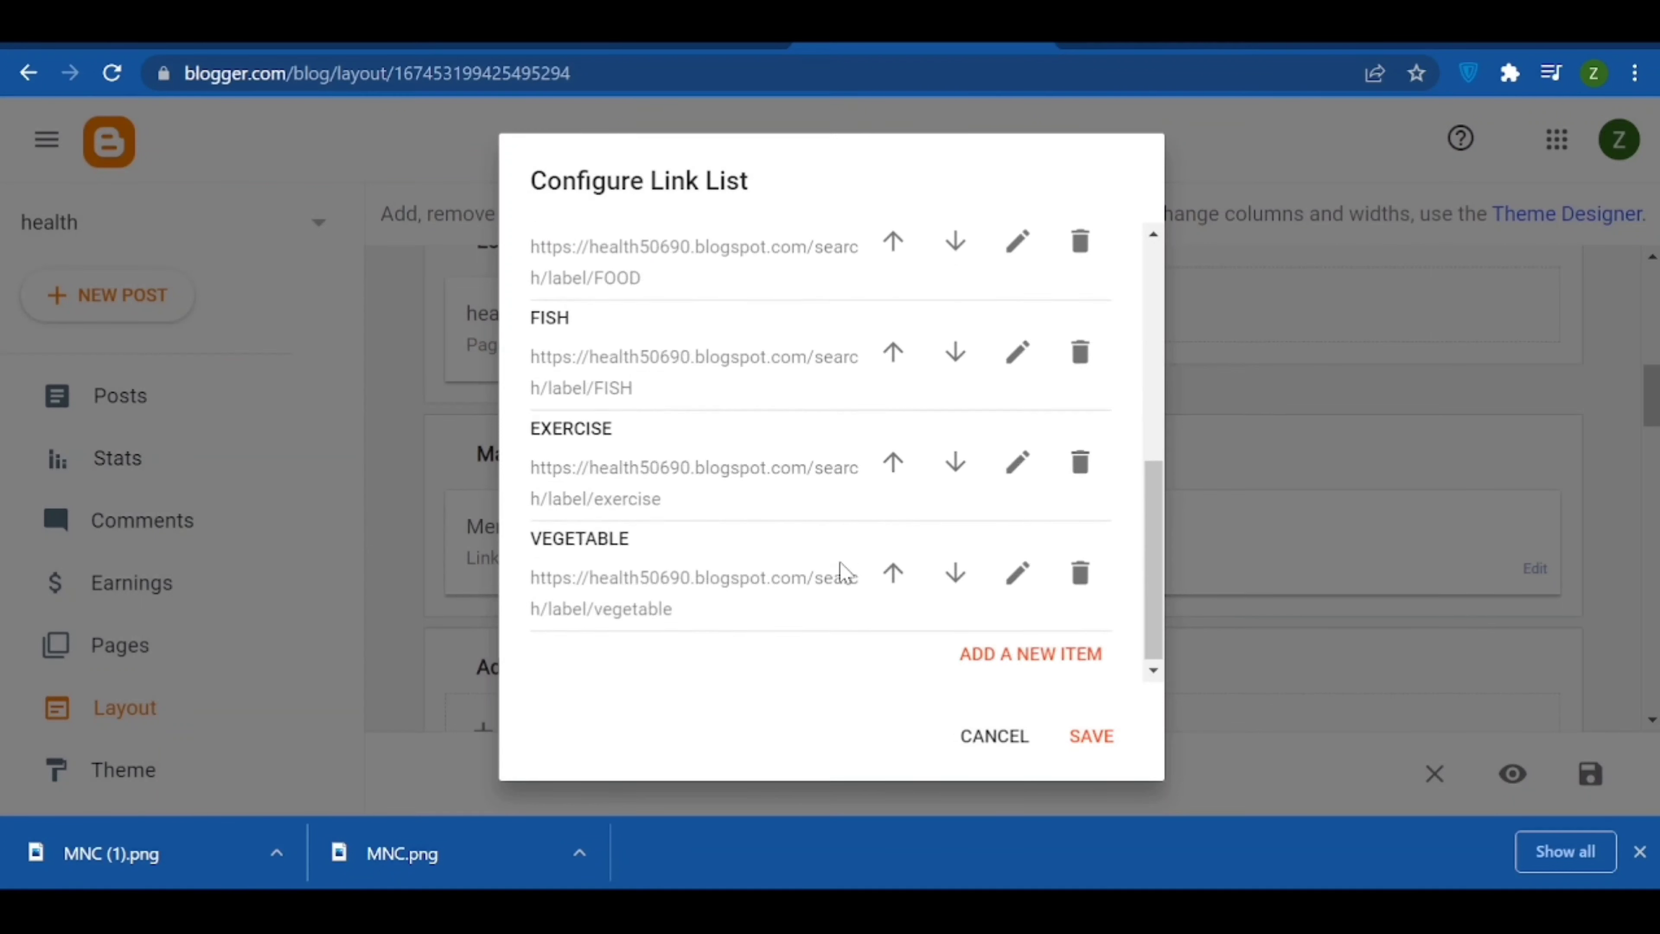
pyautogui.click(1014, 477)
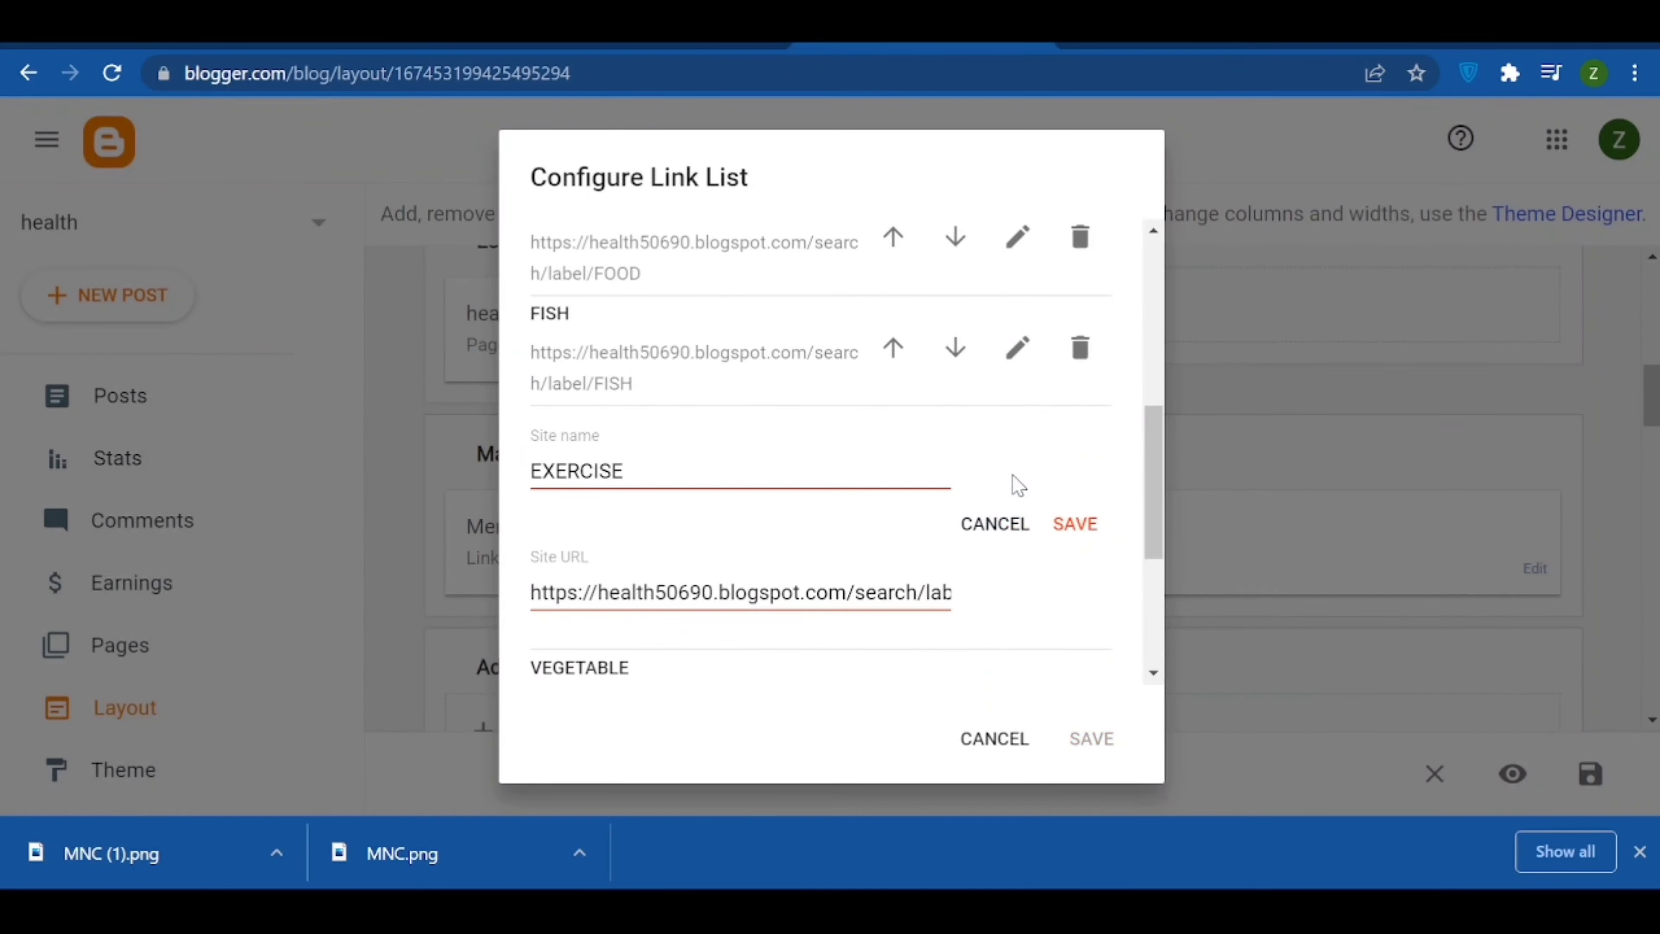
pyautogui.click(909, 592)
pyautogui.hotkey('ctrl', 'a')
pyautogui.hotkey('ctrl', 'v')
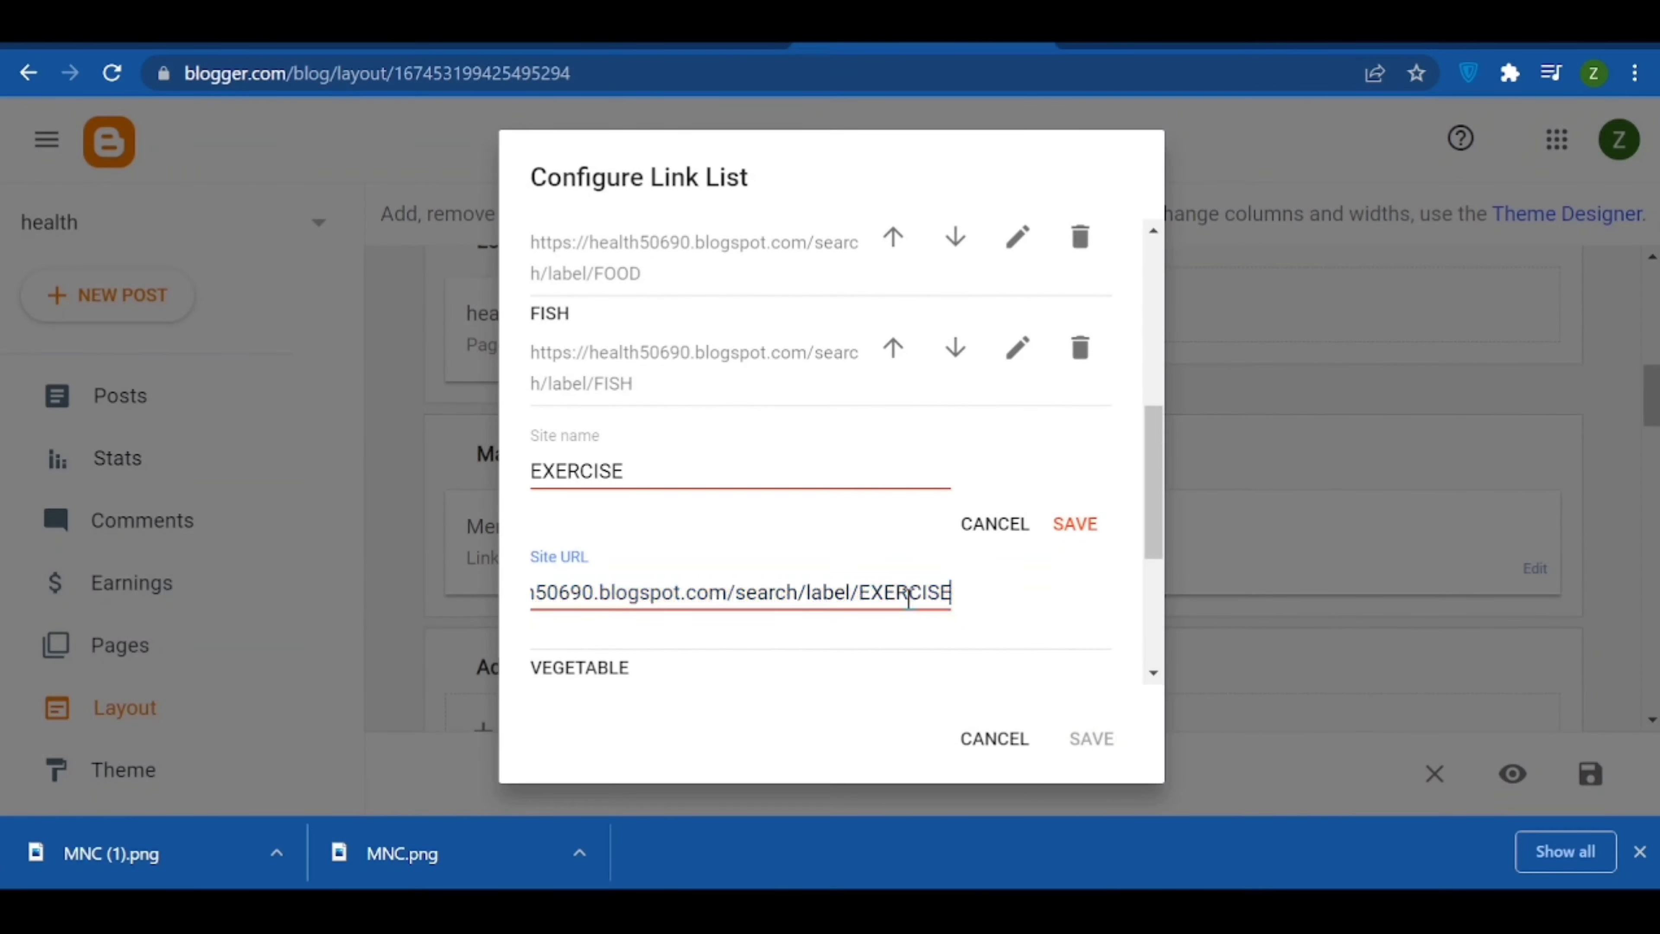
pyautogui.click(1076, 524)
pyautogui.click(1088, 737)
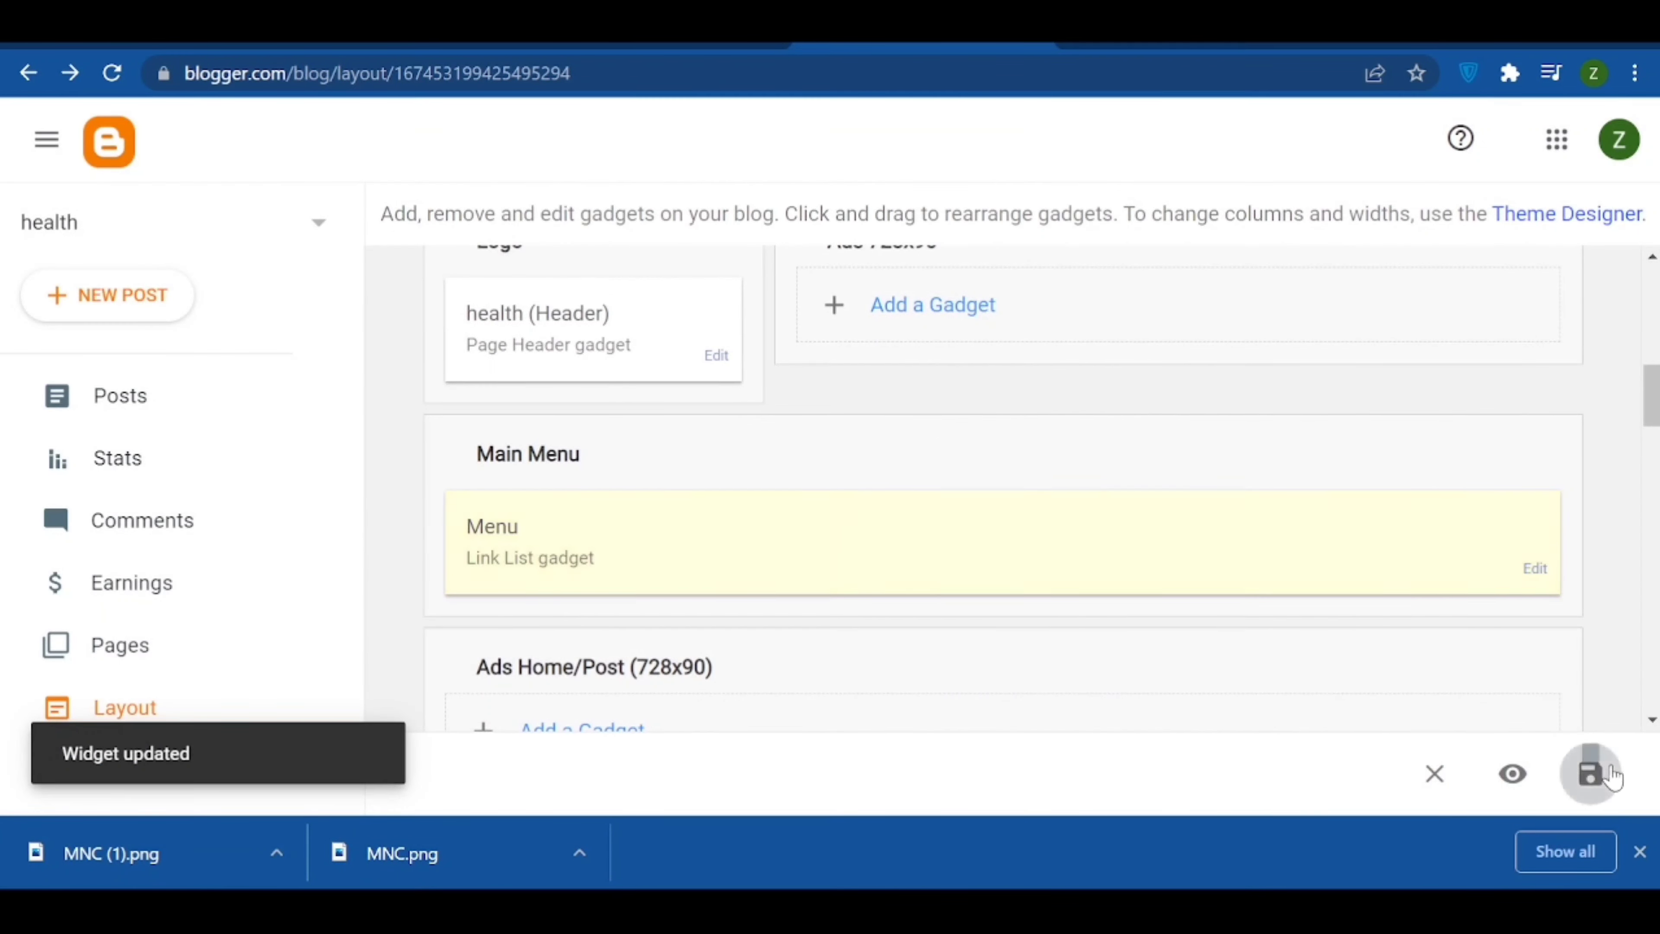
# - Return to the live blog and test the FISH, FOOD and EXERCISE menu links
pyautogui.click(1245, 41)
pyautogui.click(313, 370)
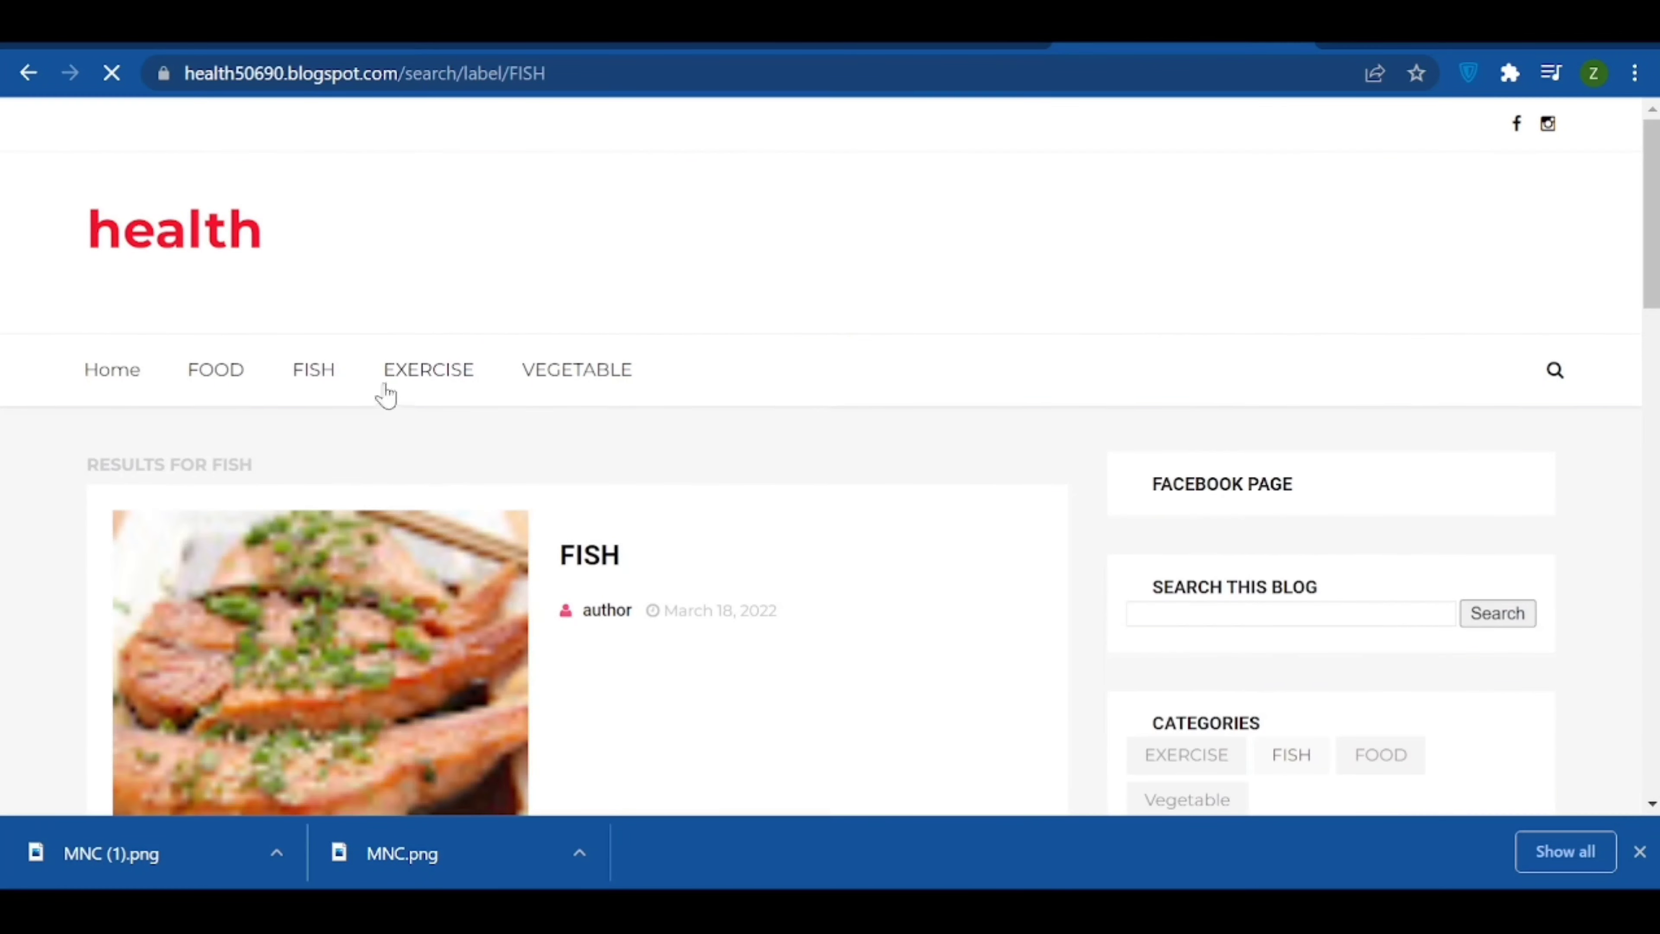
pyautogui.click(213, 372)
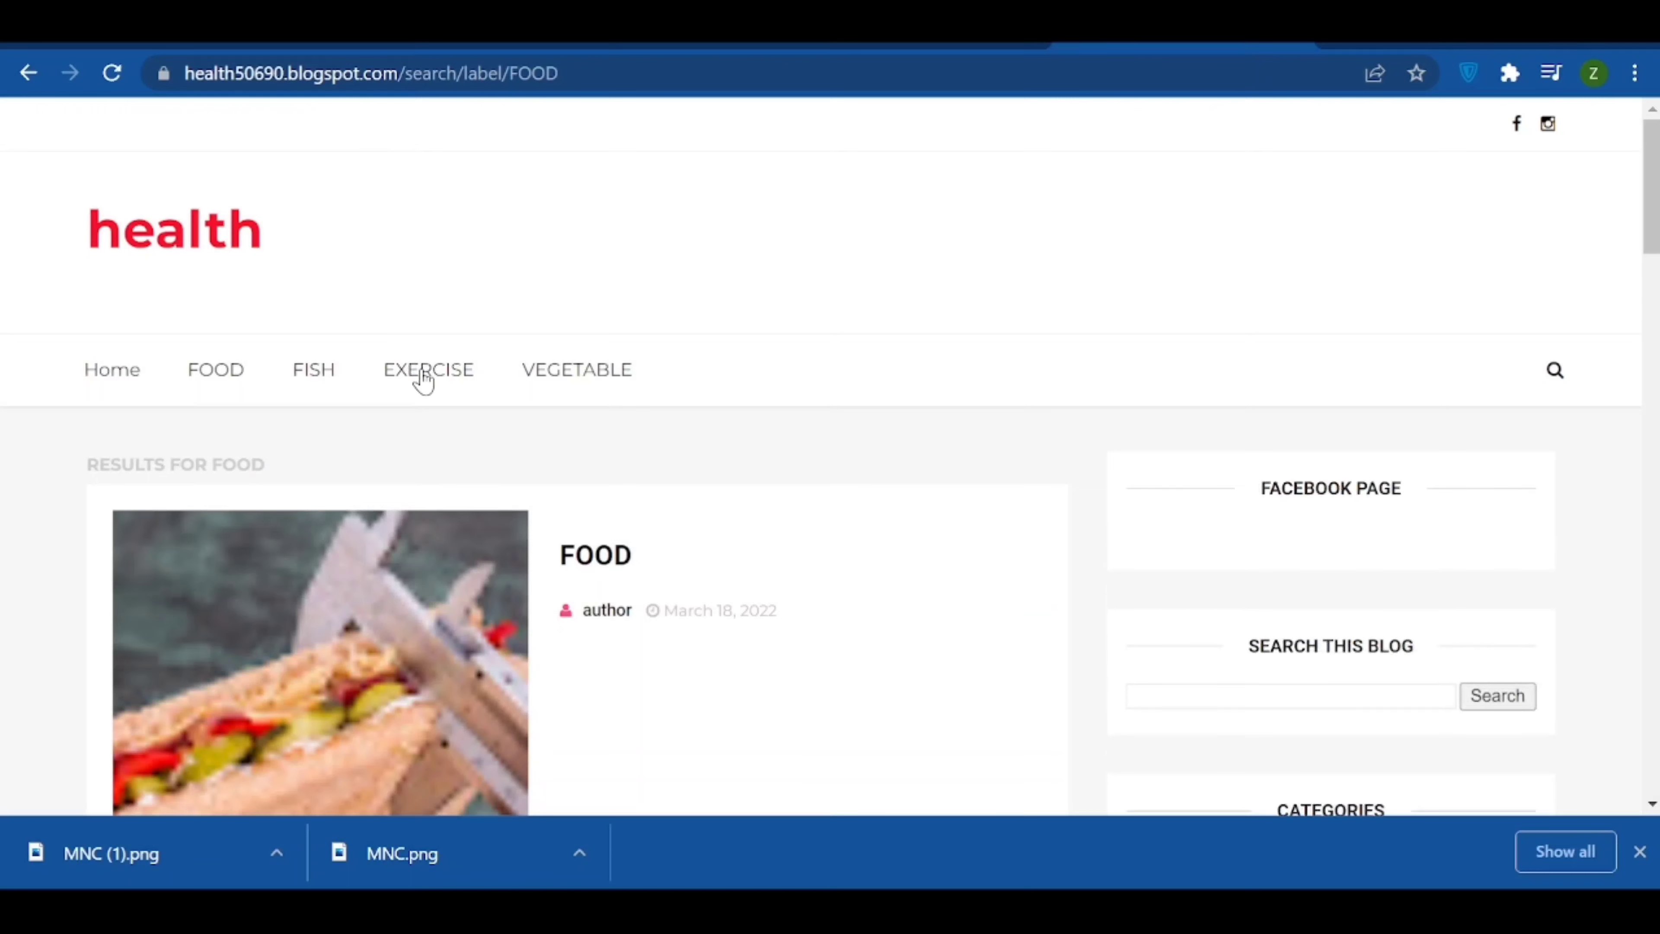
pyautogui.click(421, 373)
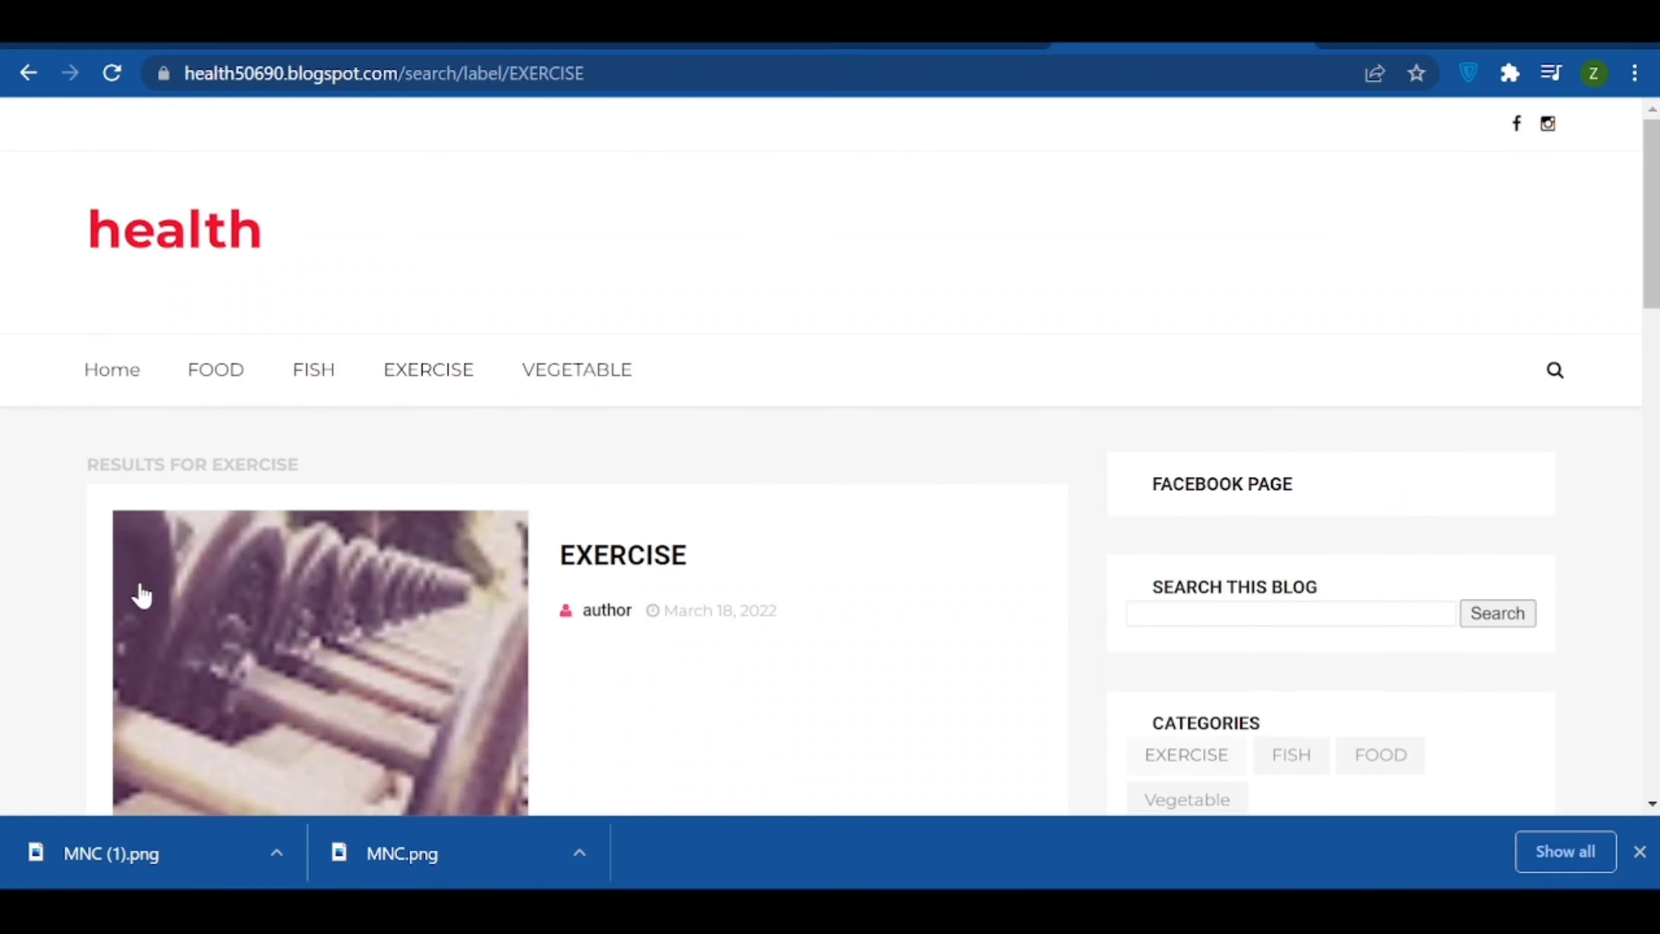
# - Open the EXERCISE post and examine its page, including the share buttons, comment area, sidebar and footer contact form
pyautogui.click(291, 657)
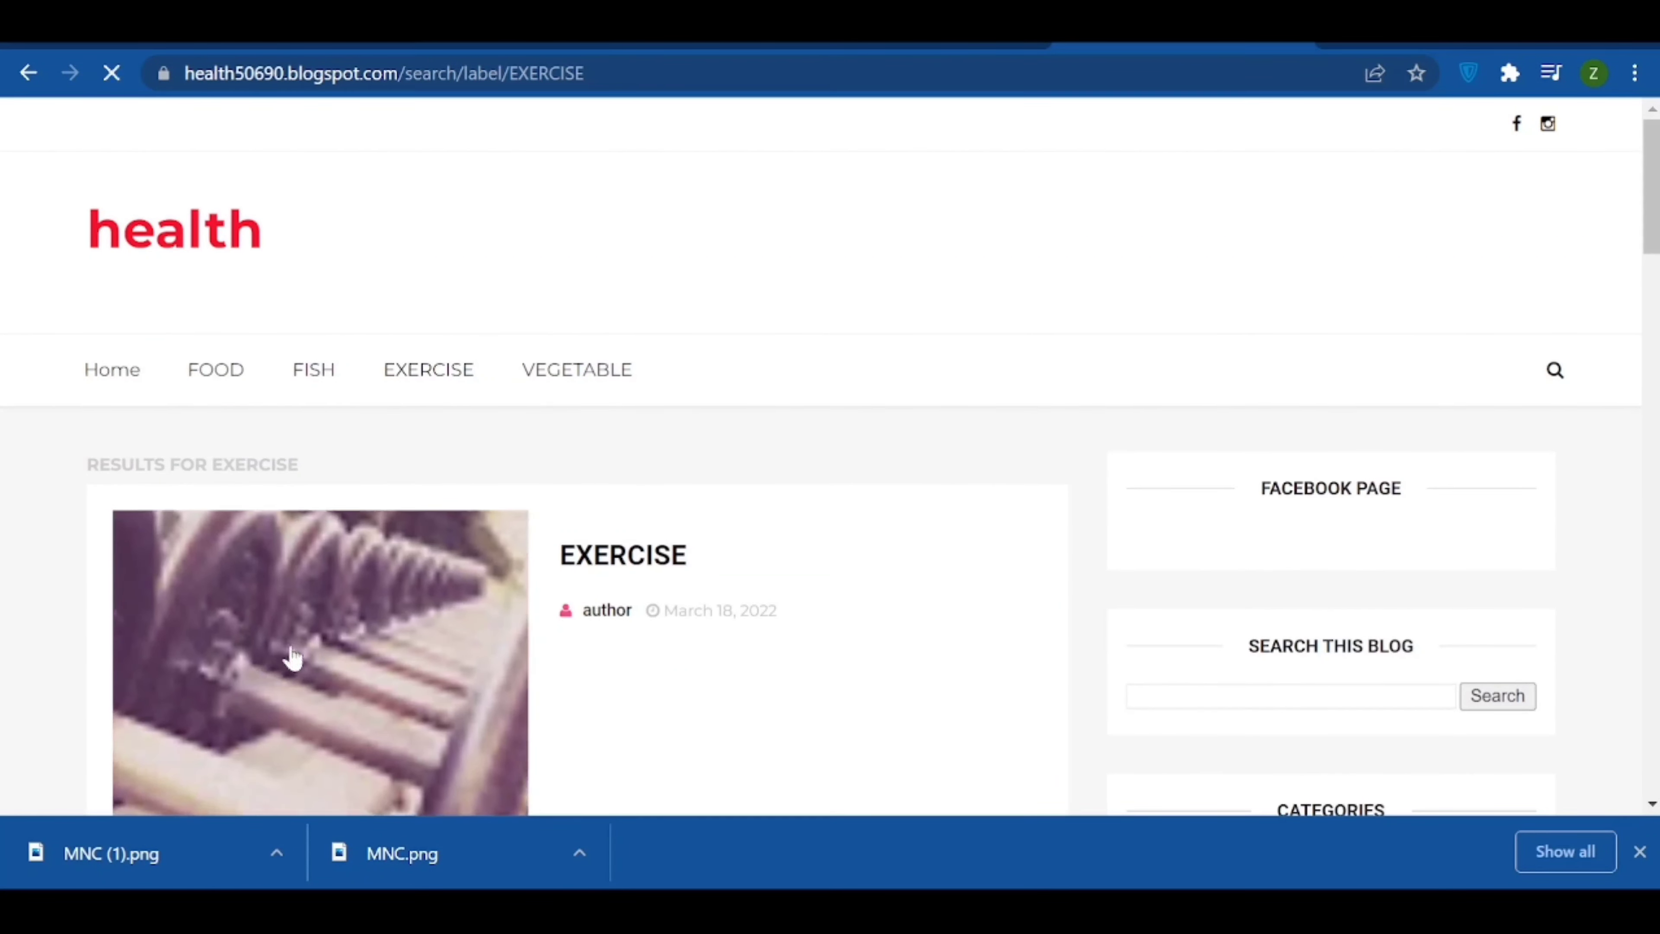
pyautogui.scroll(-3, 1019, 713)
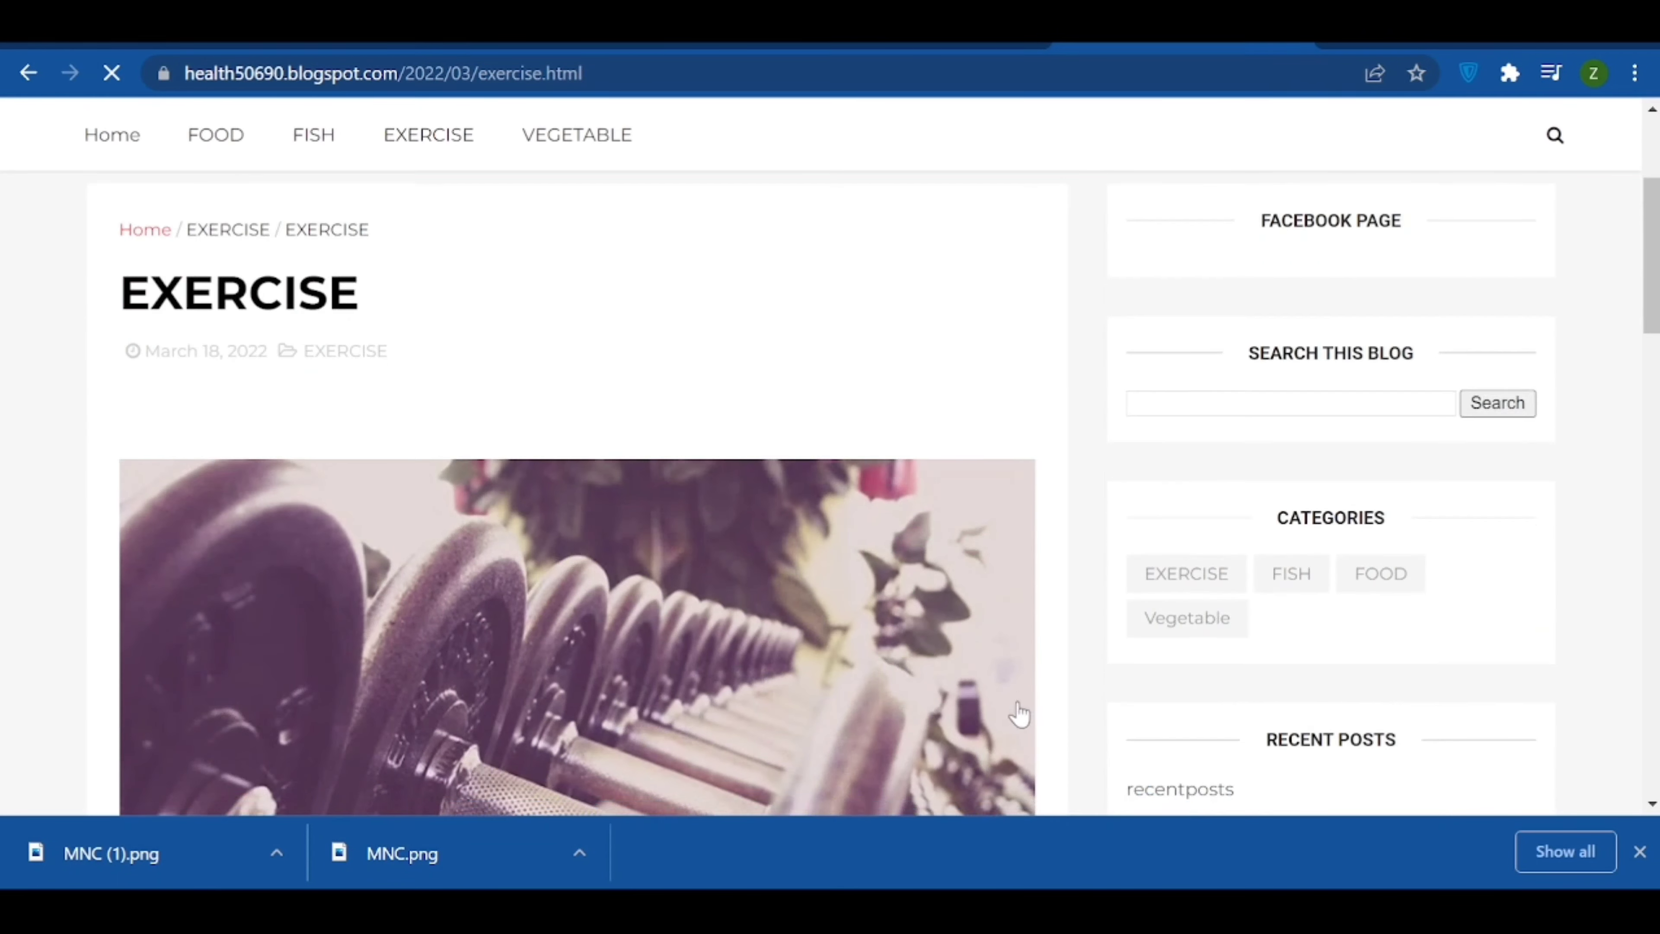
pyautogui.scroll(-5, 1020, 713)
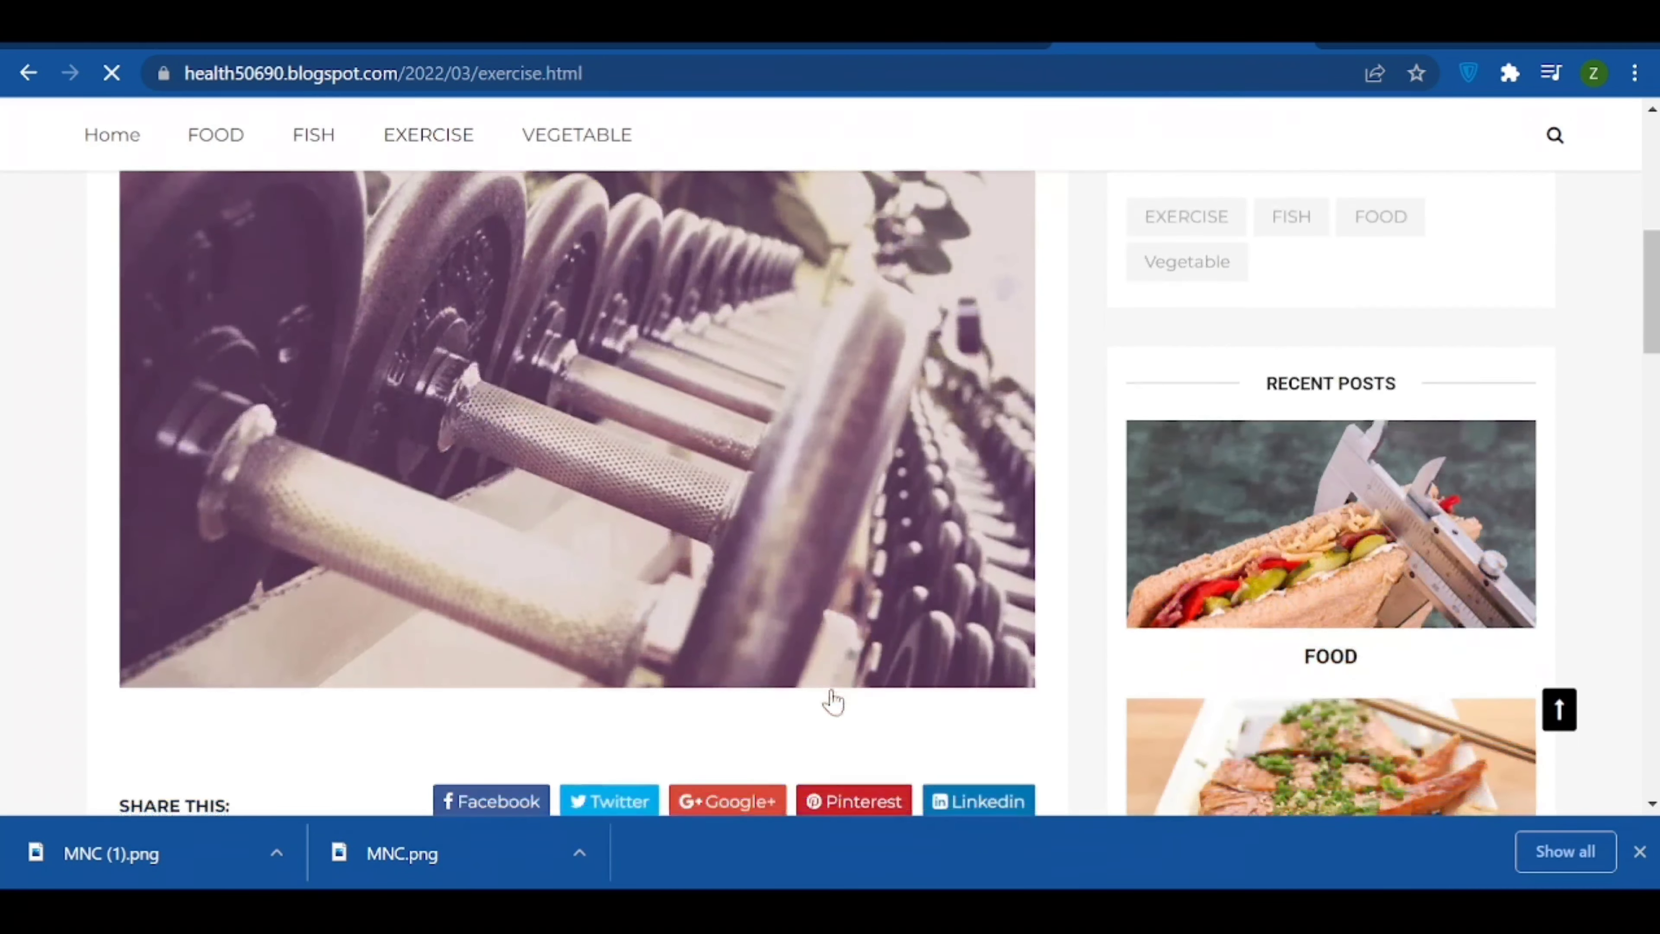
pyautogui.scroll(-3, 820, 667)
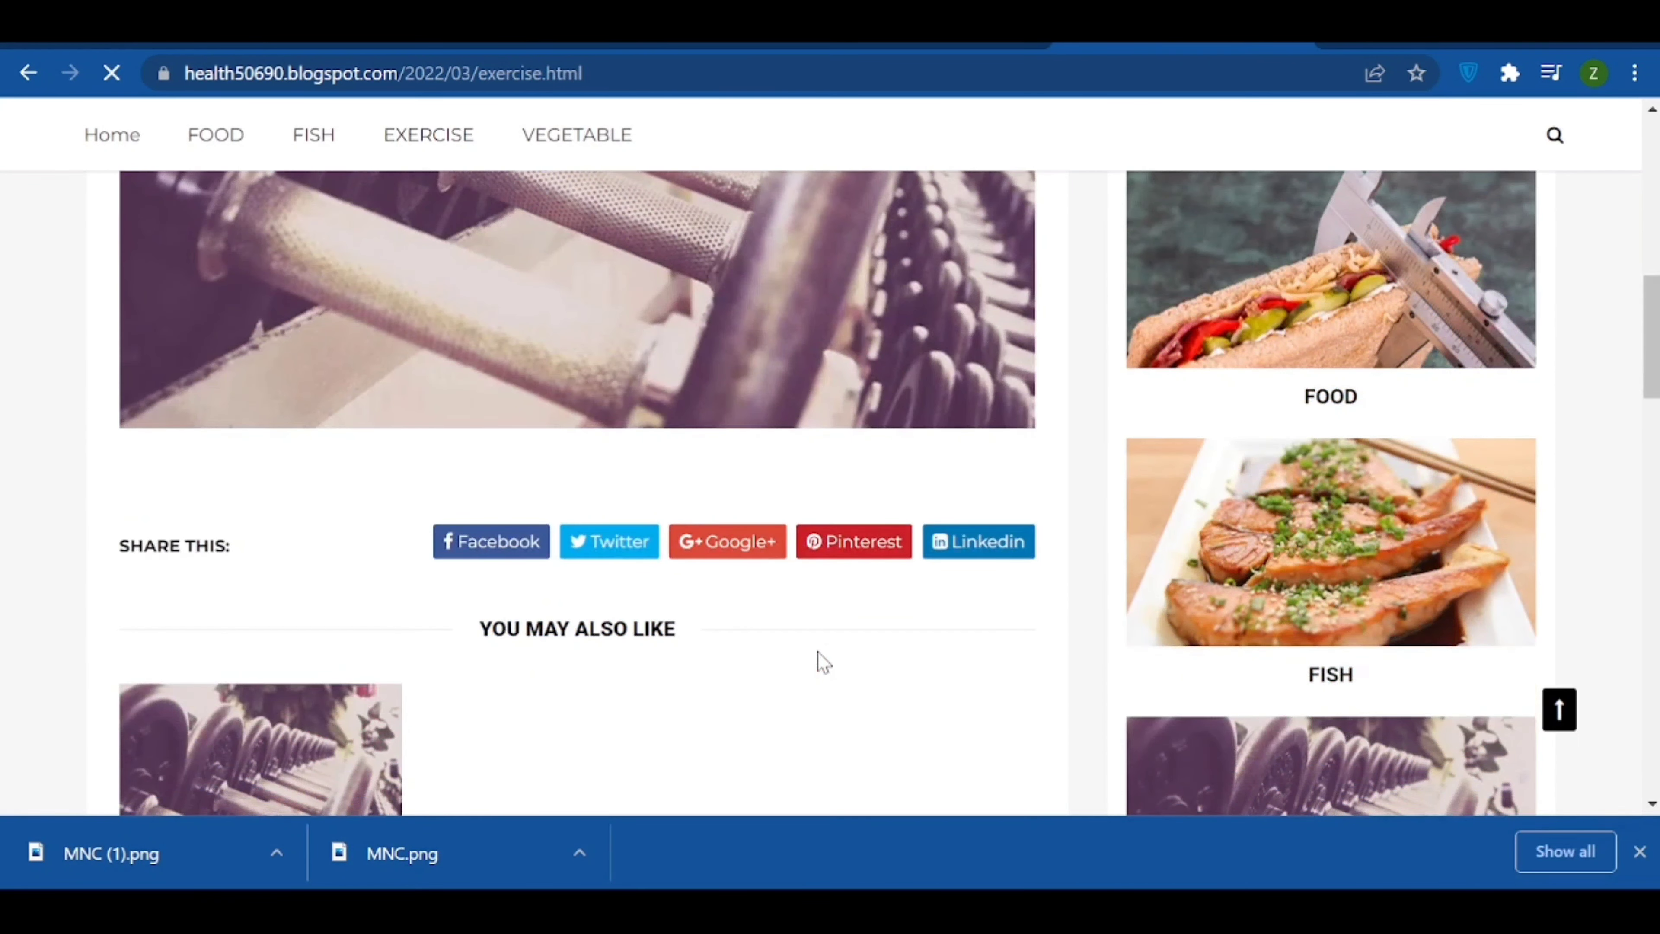
pyautogui.scroll(-8, 820, 662)
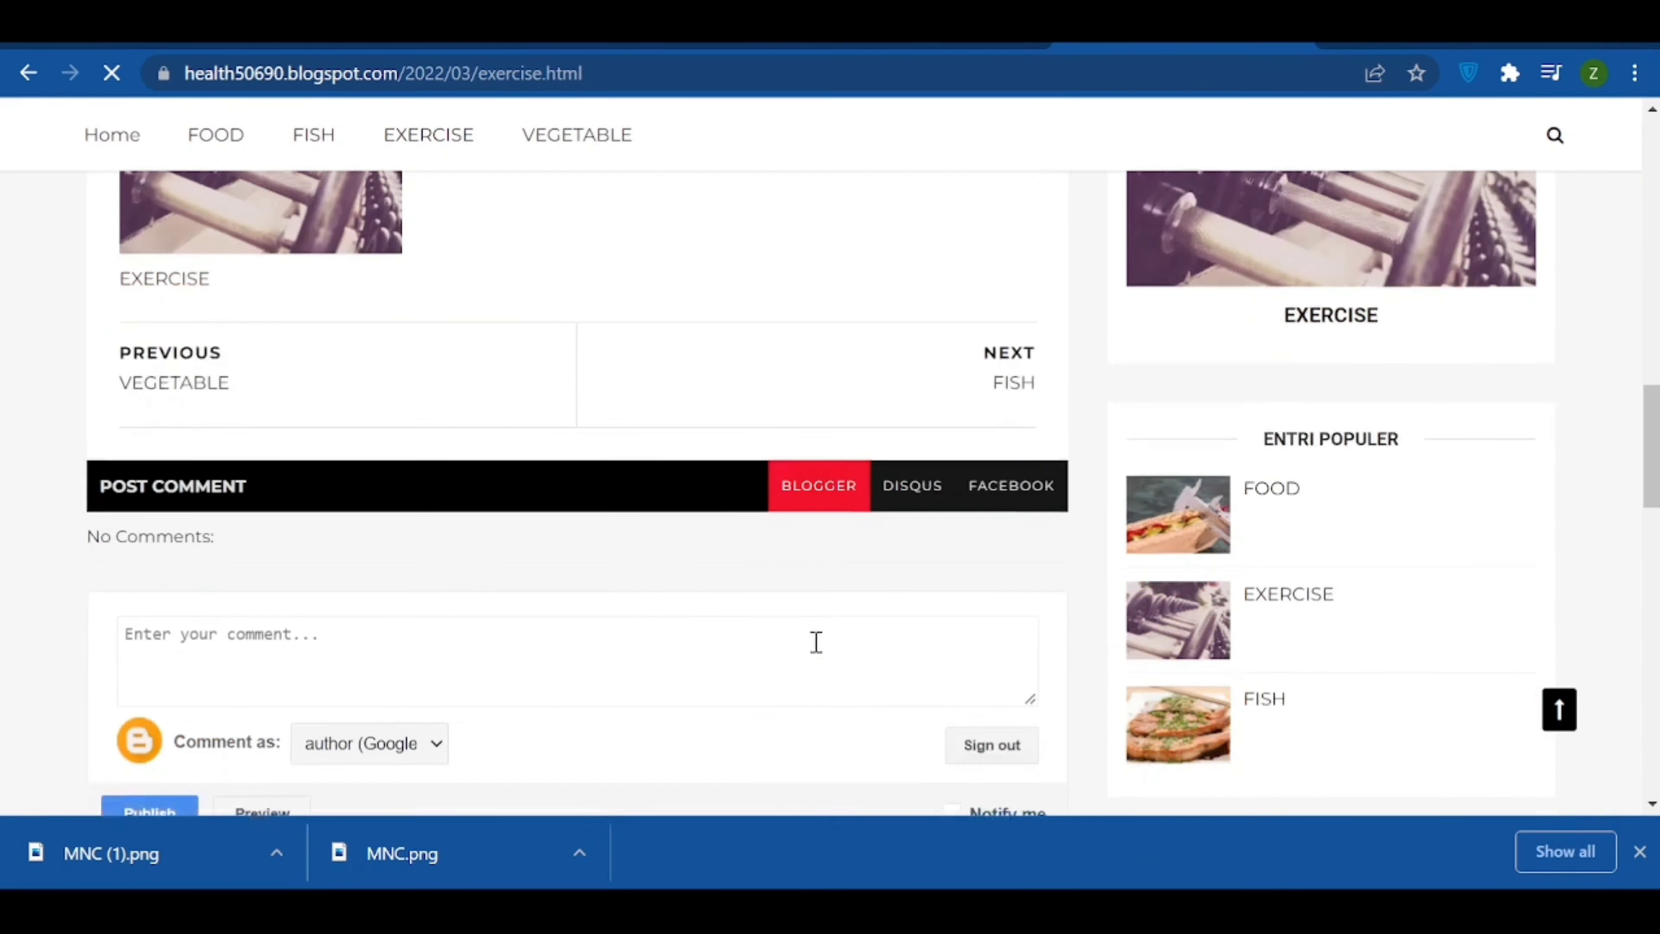
pyautogui.scroll(-13, 816, 642)
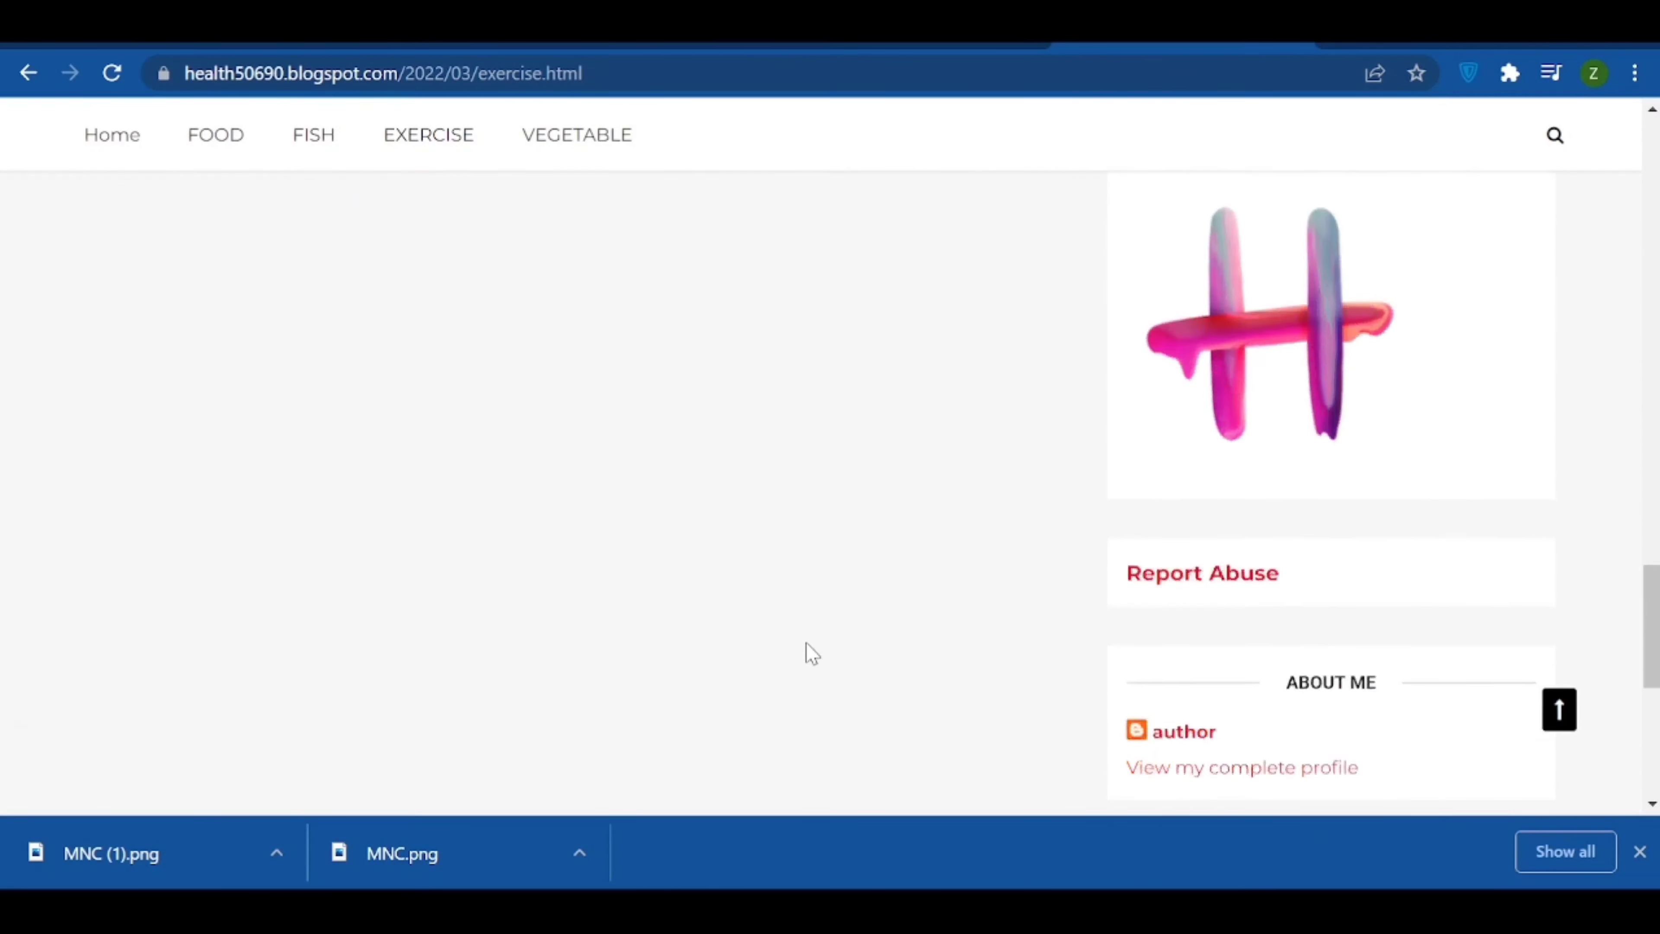
pyautogui.scroll(5, 811, 651)
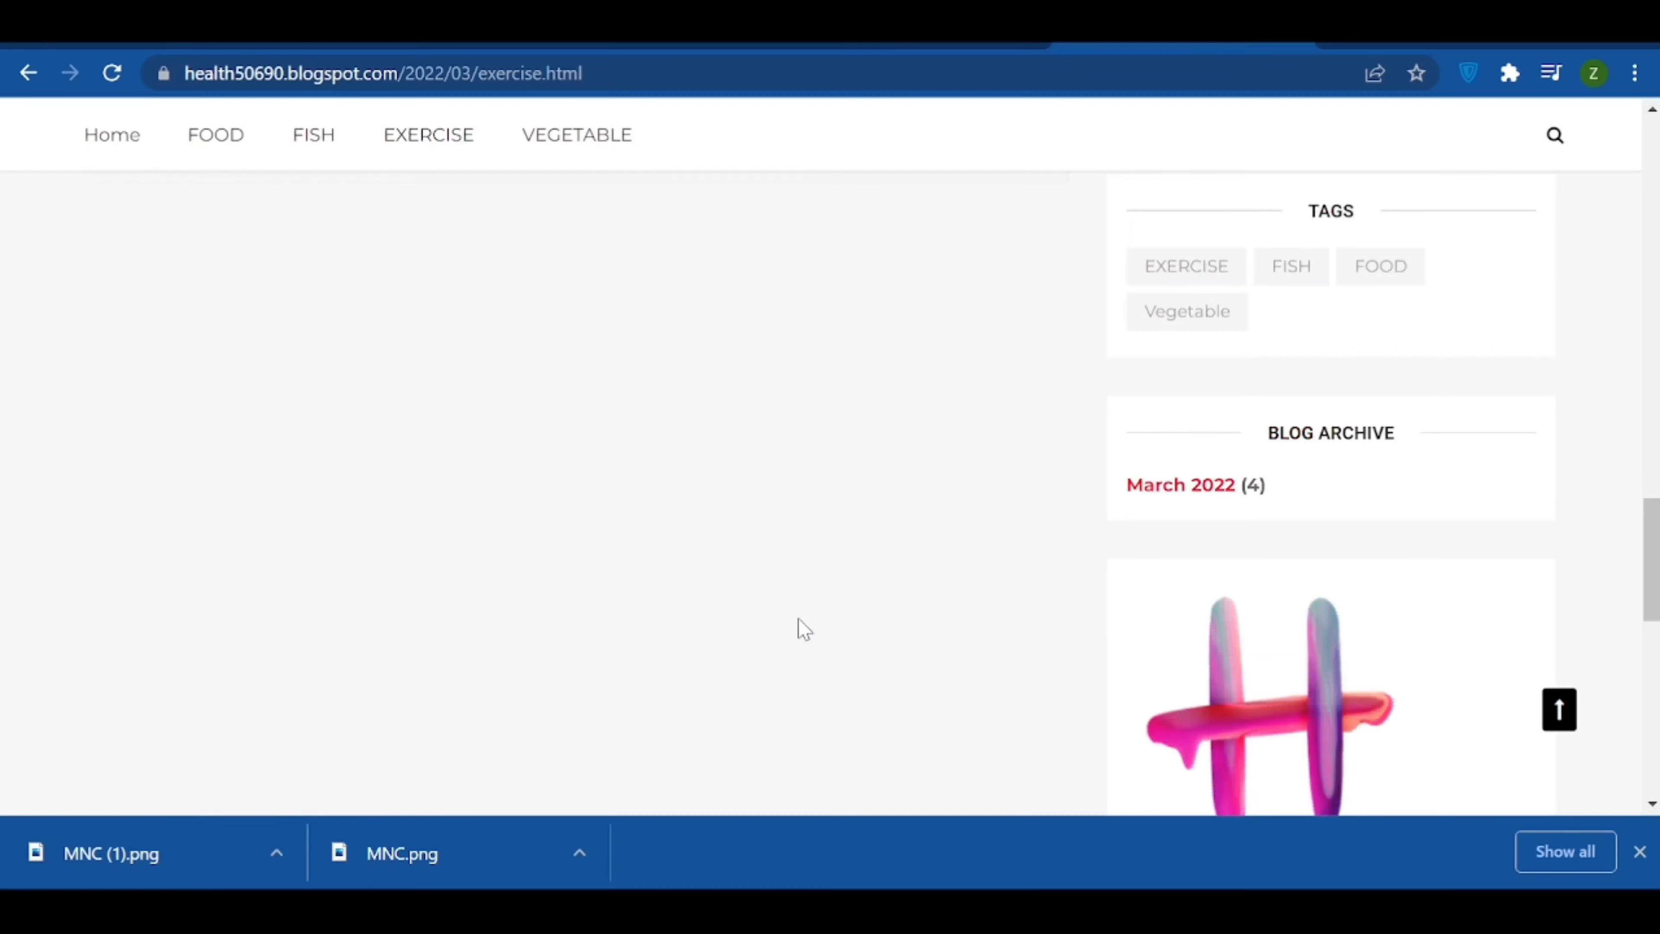
pyautogui.scroll(-12, 806, 625)
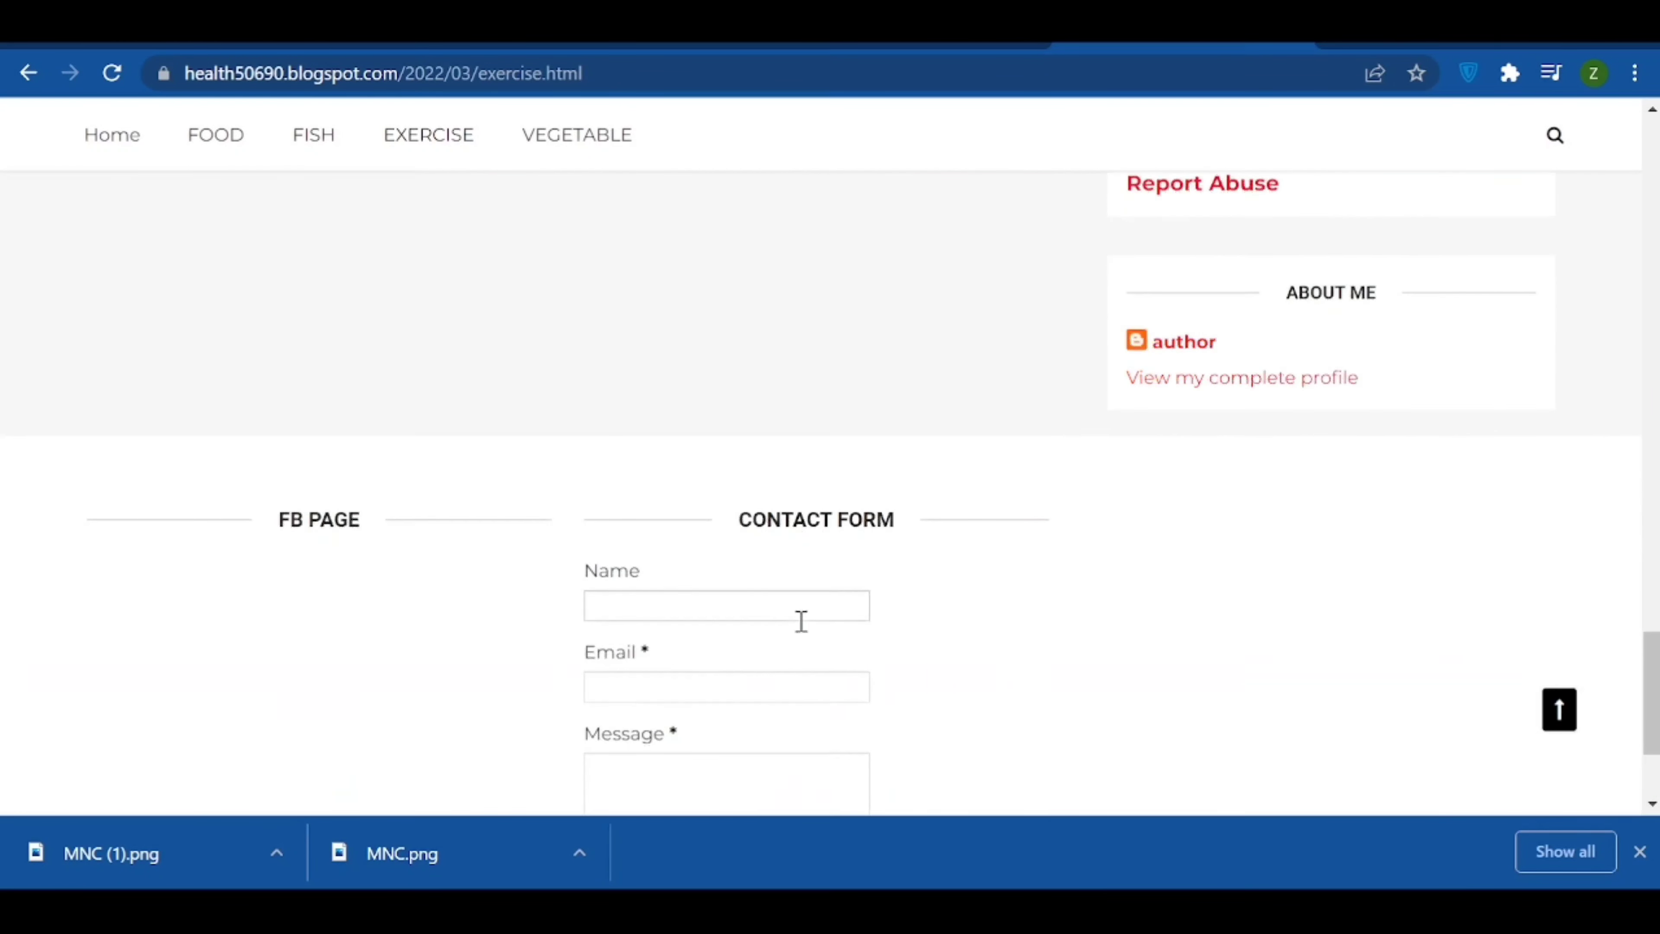
# - Return to the Blogger dashboard and publish a new page titled "about us" with the body text "about us"
pyautogui.scroll(-1, 802, 626)
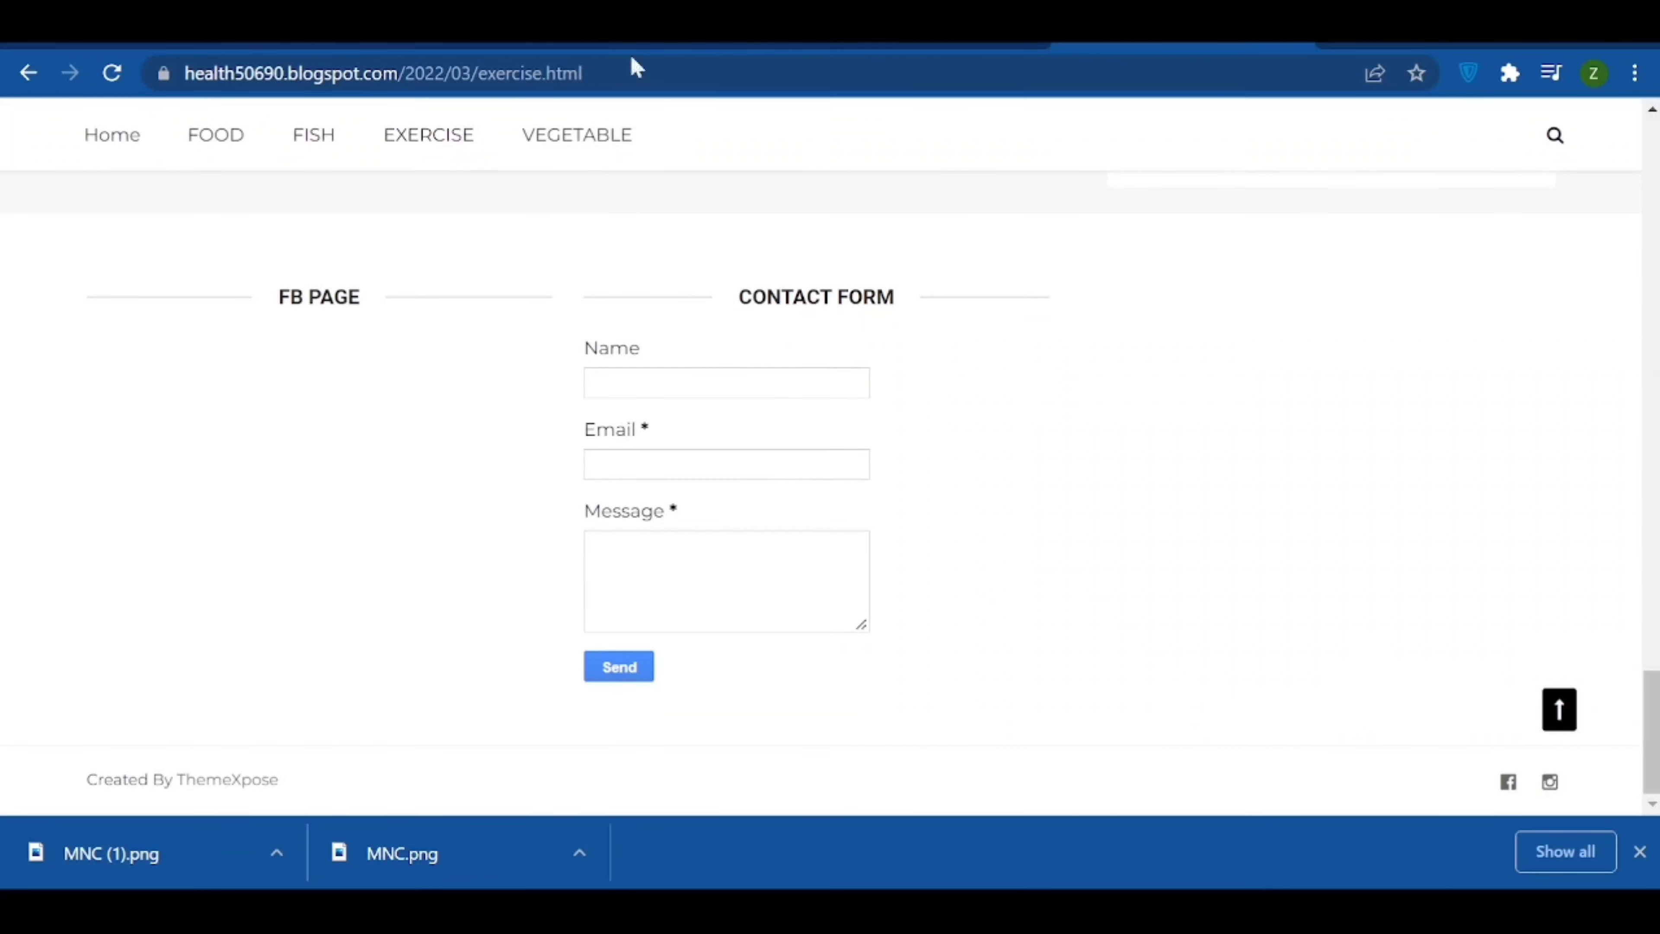
pyautogui.click(924, 45)
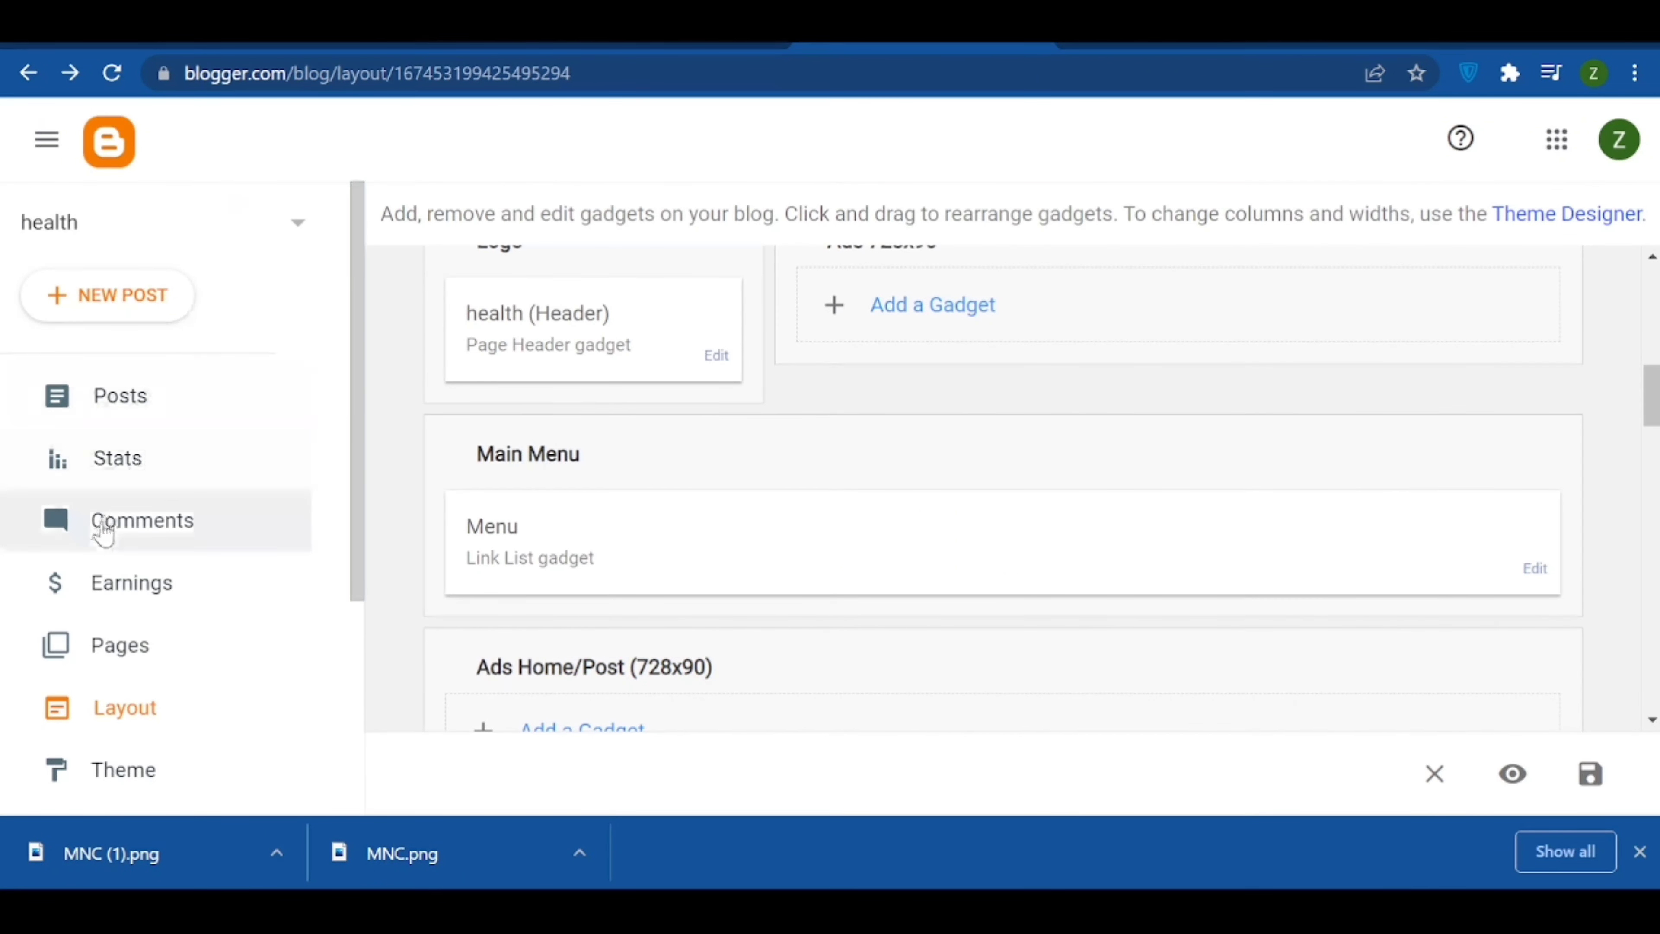
pyautogui.click(163, 646)
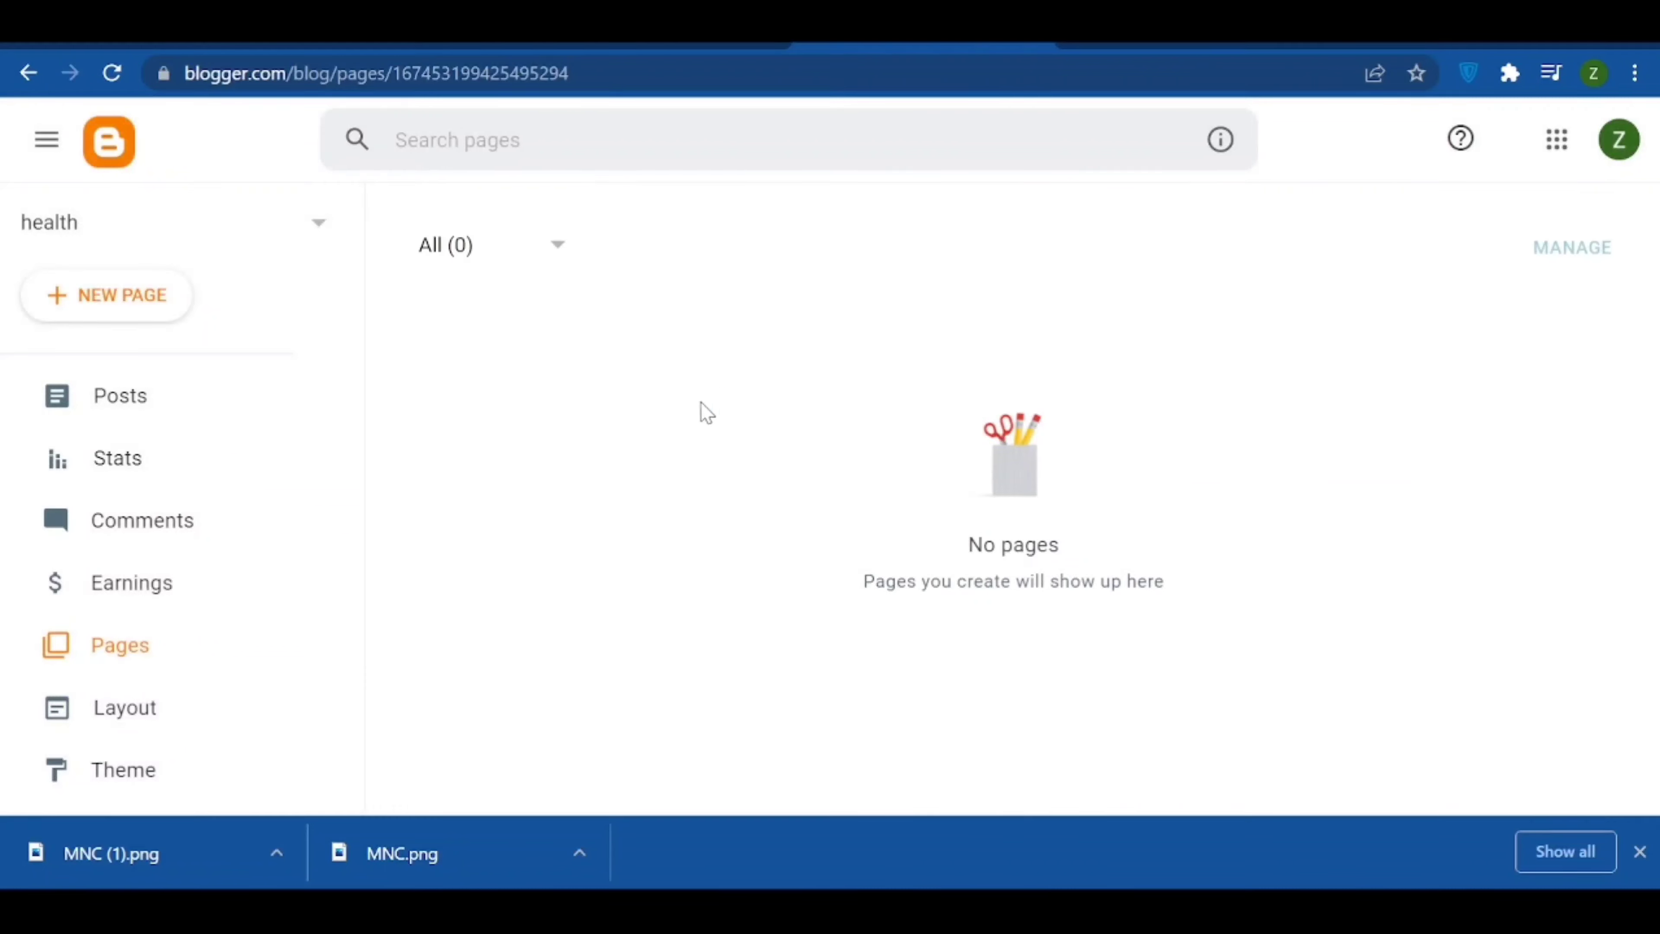
pyautogui.click(121, 295)
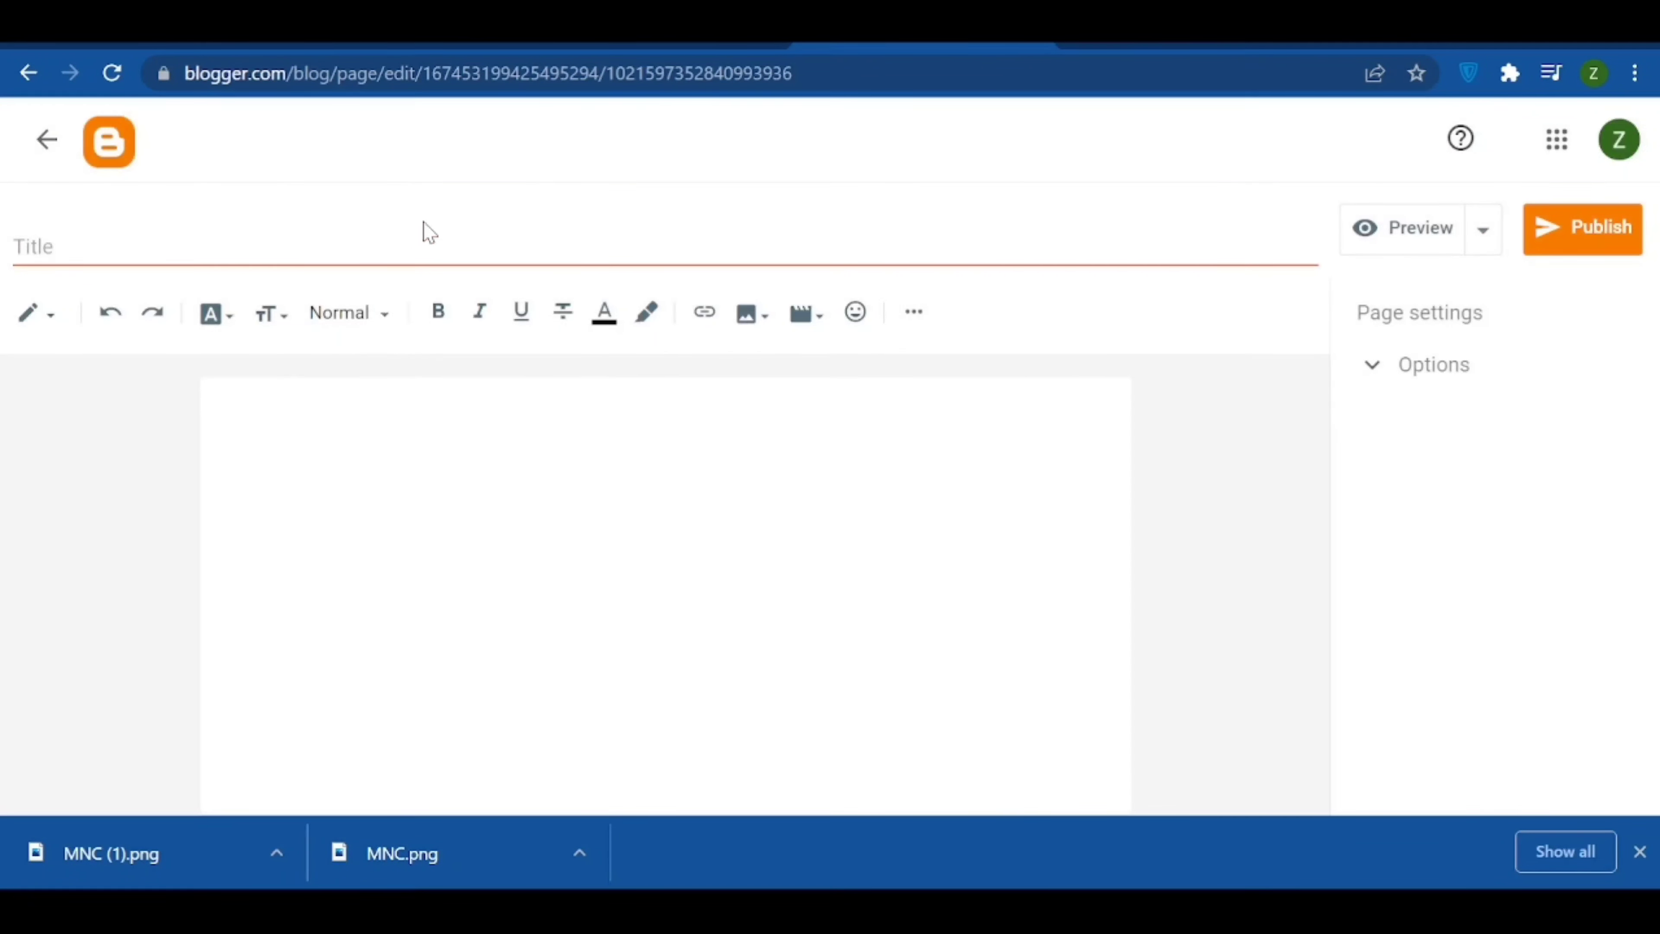
pyautogui.click(414, 243)
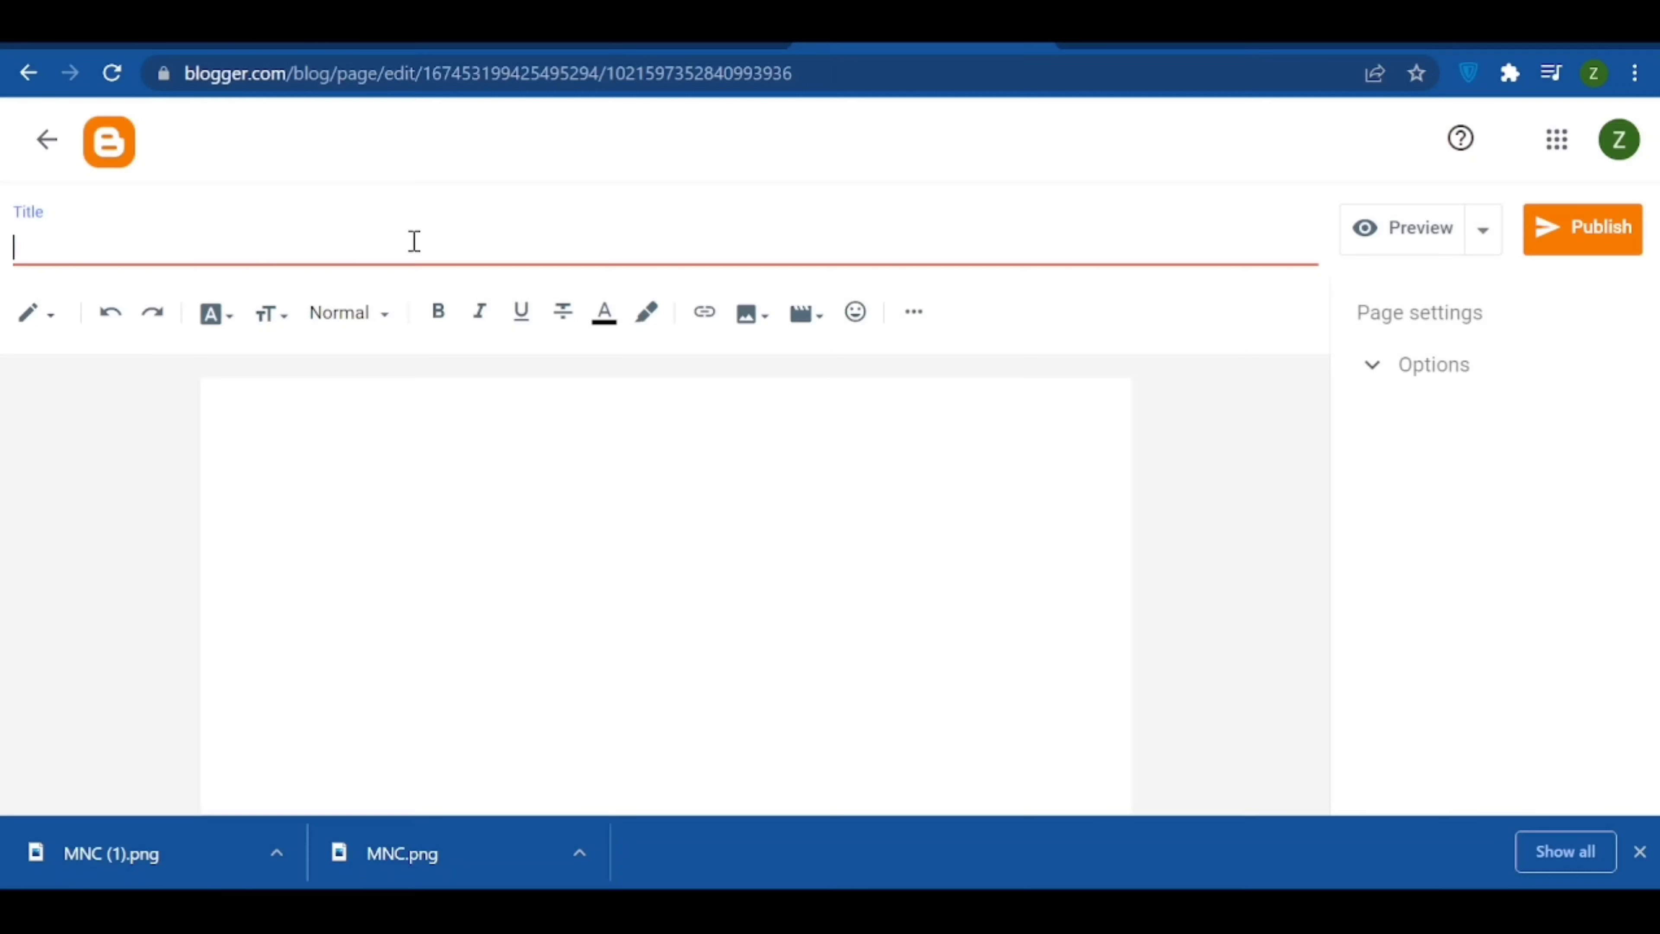
pyautogui.write('h')
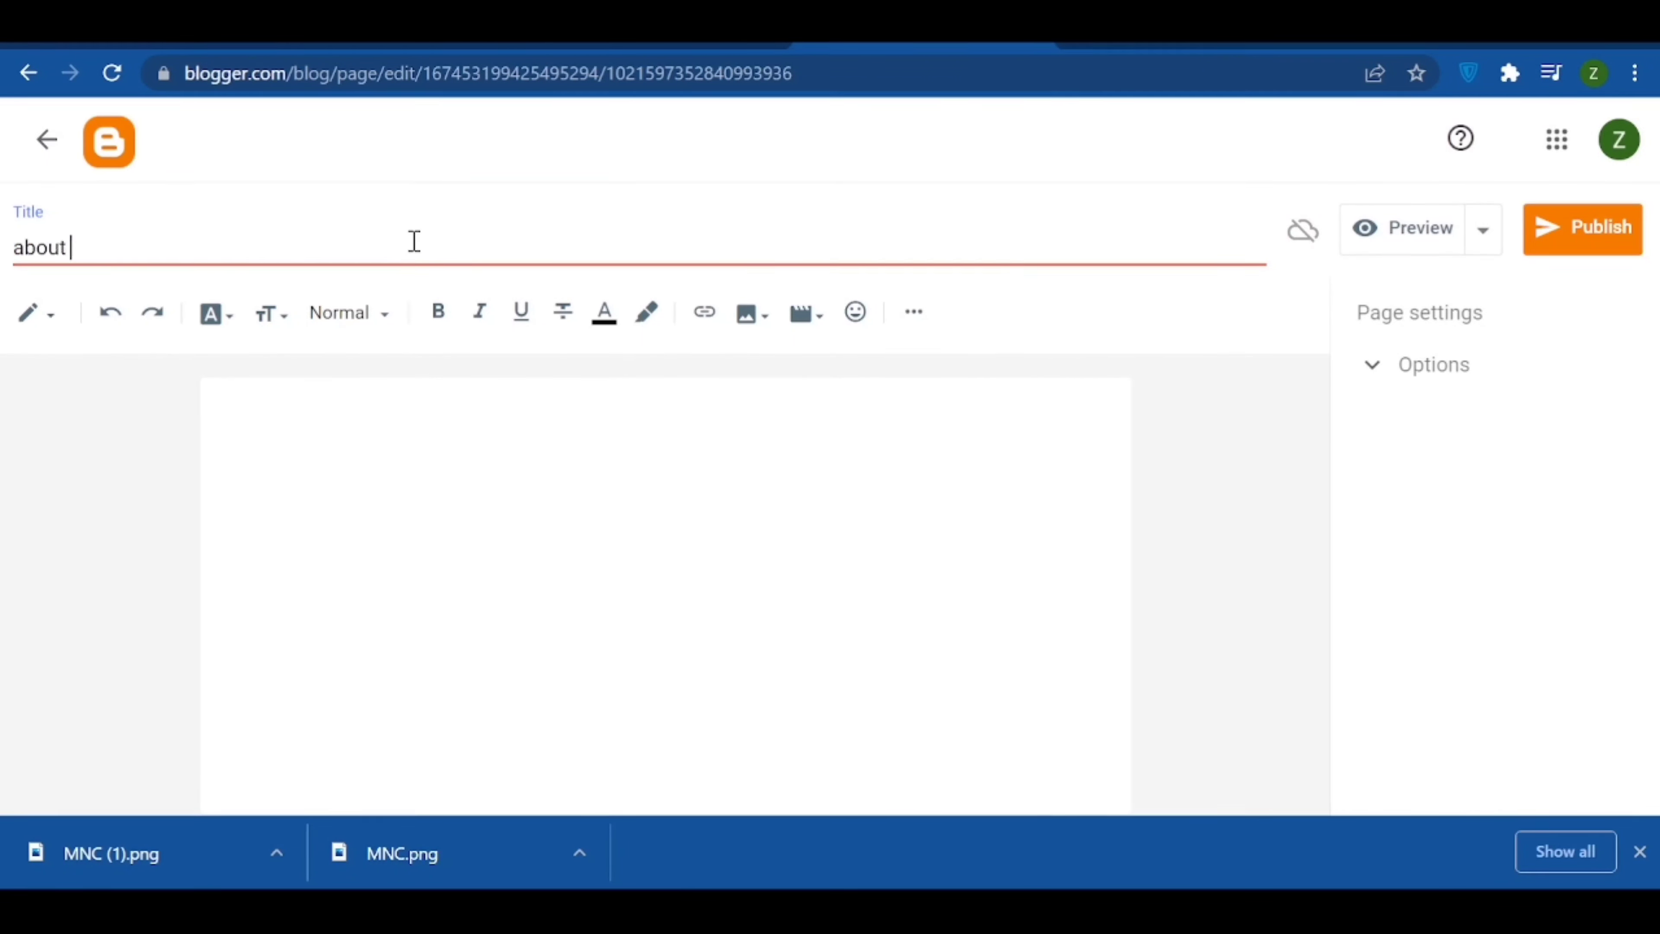
pyautogui.click(454, 397)
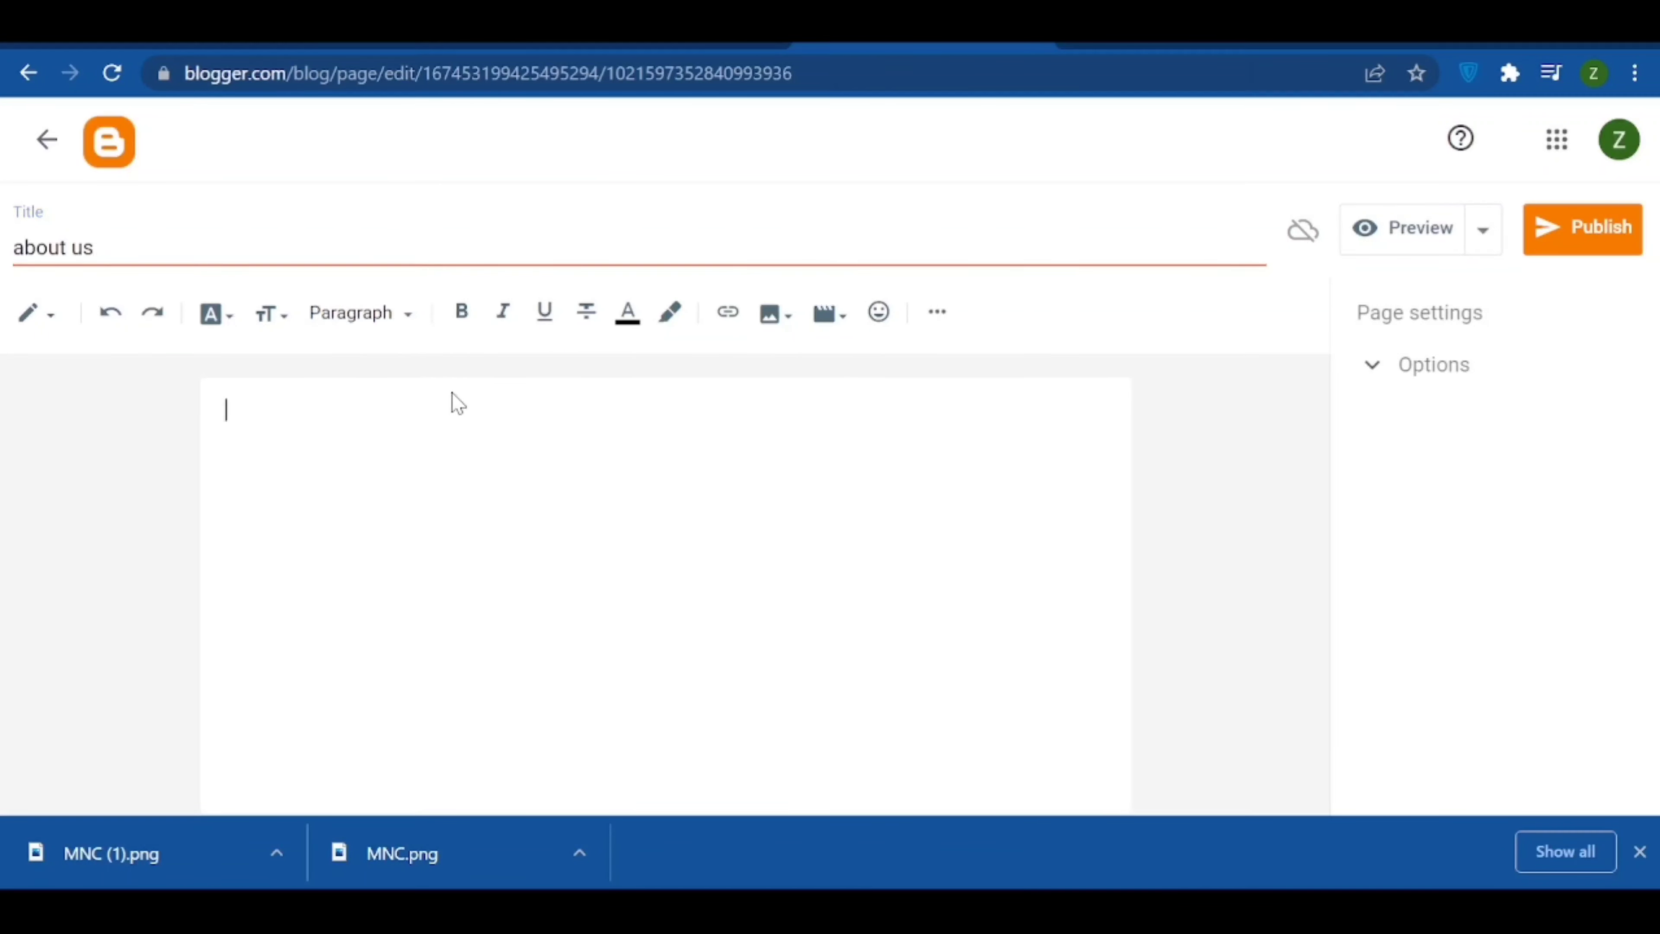
pyautogui.write('about us')
pyautogui.click(1570, 249)
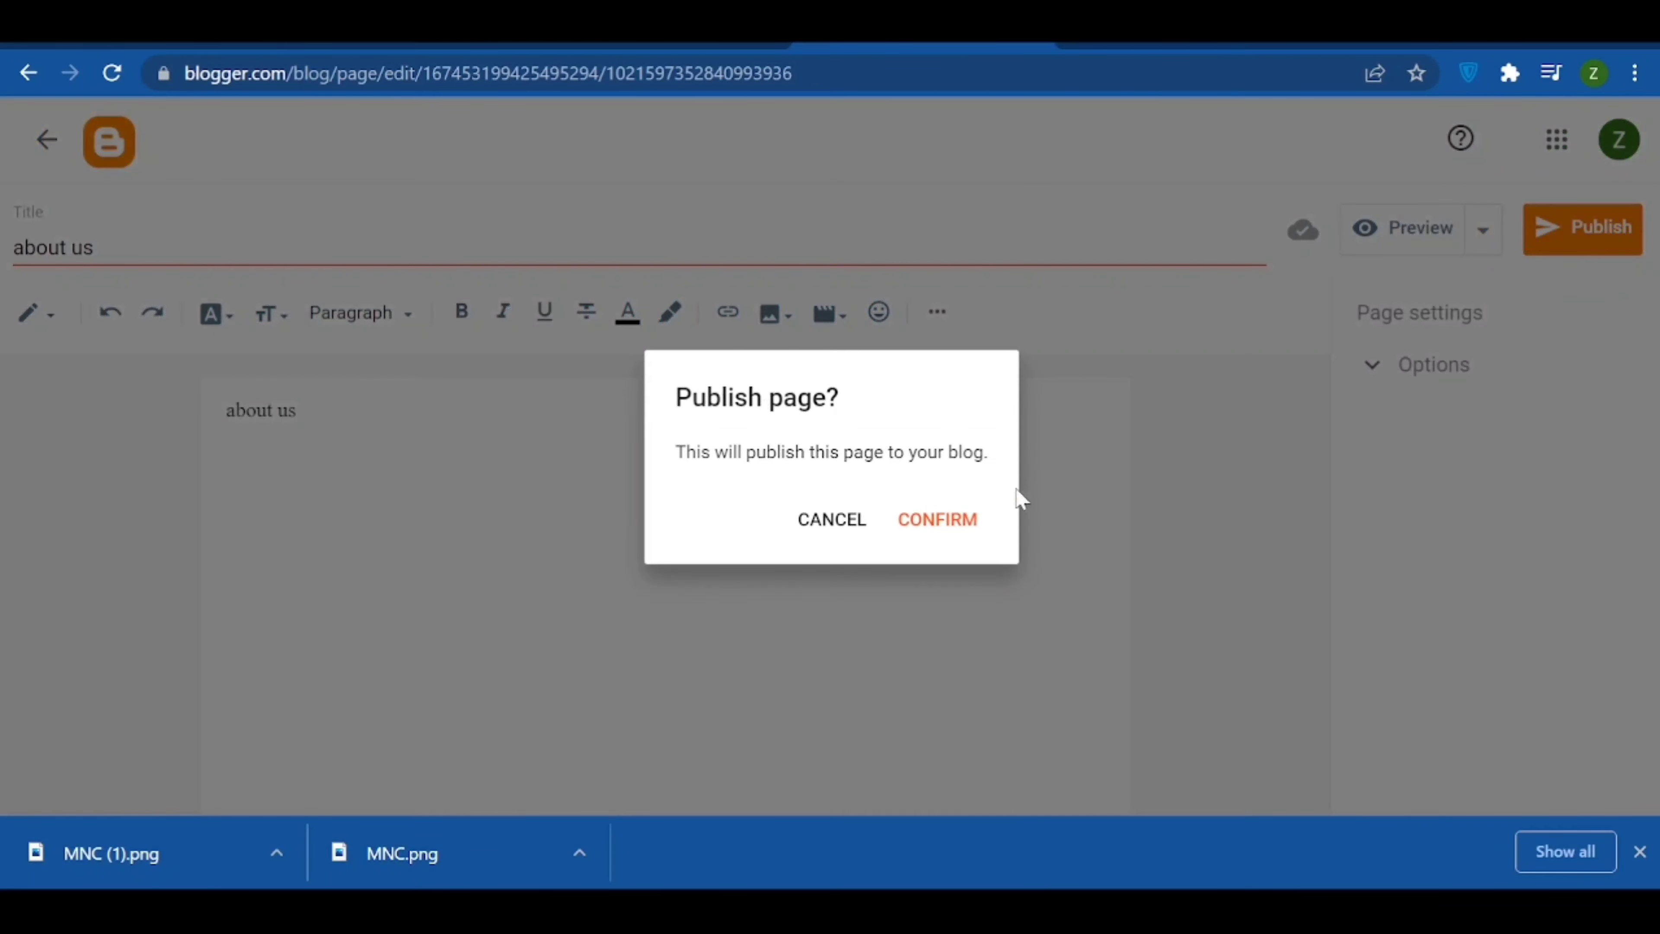
pyautogui.click(958, 527)
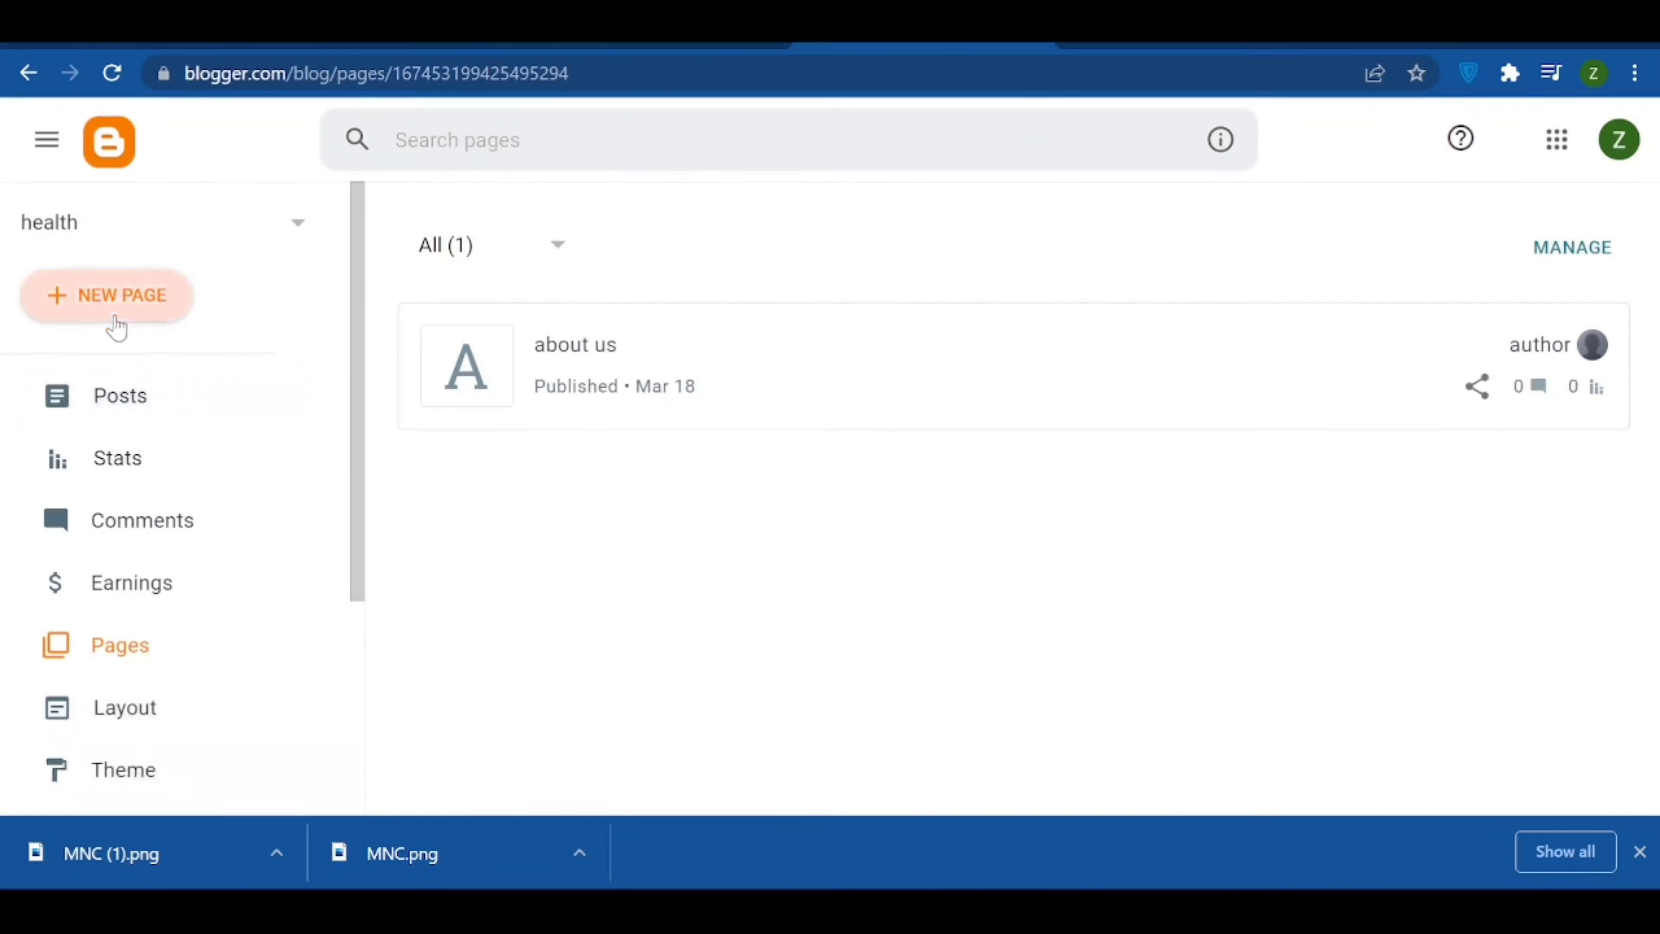
# - Create and publish a page titled "contact" with the body text "contact us"
pyautogui.click(116, 326)
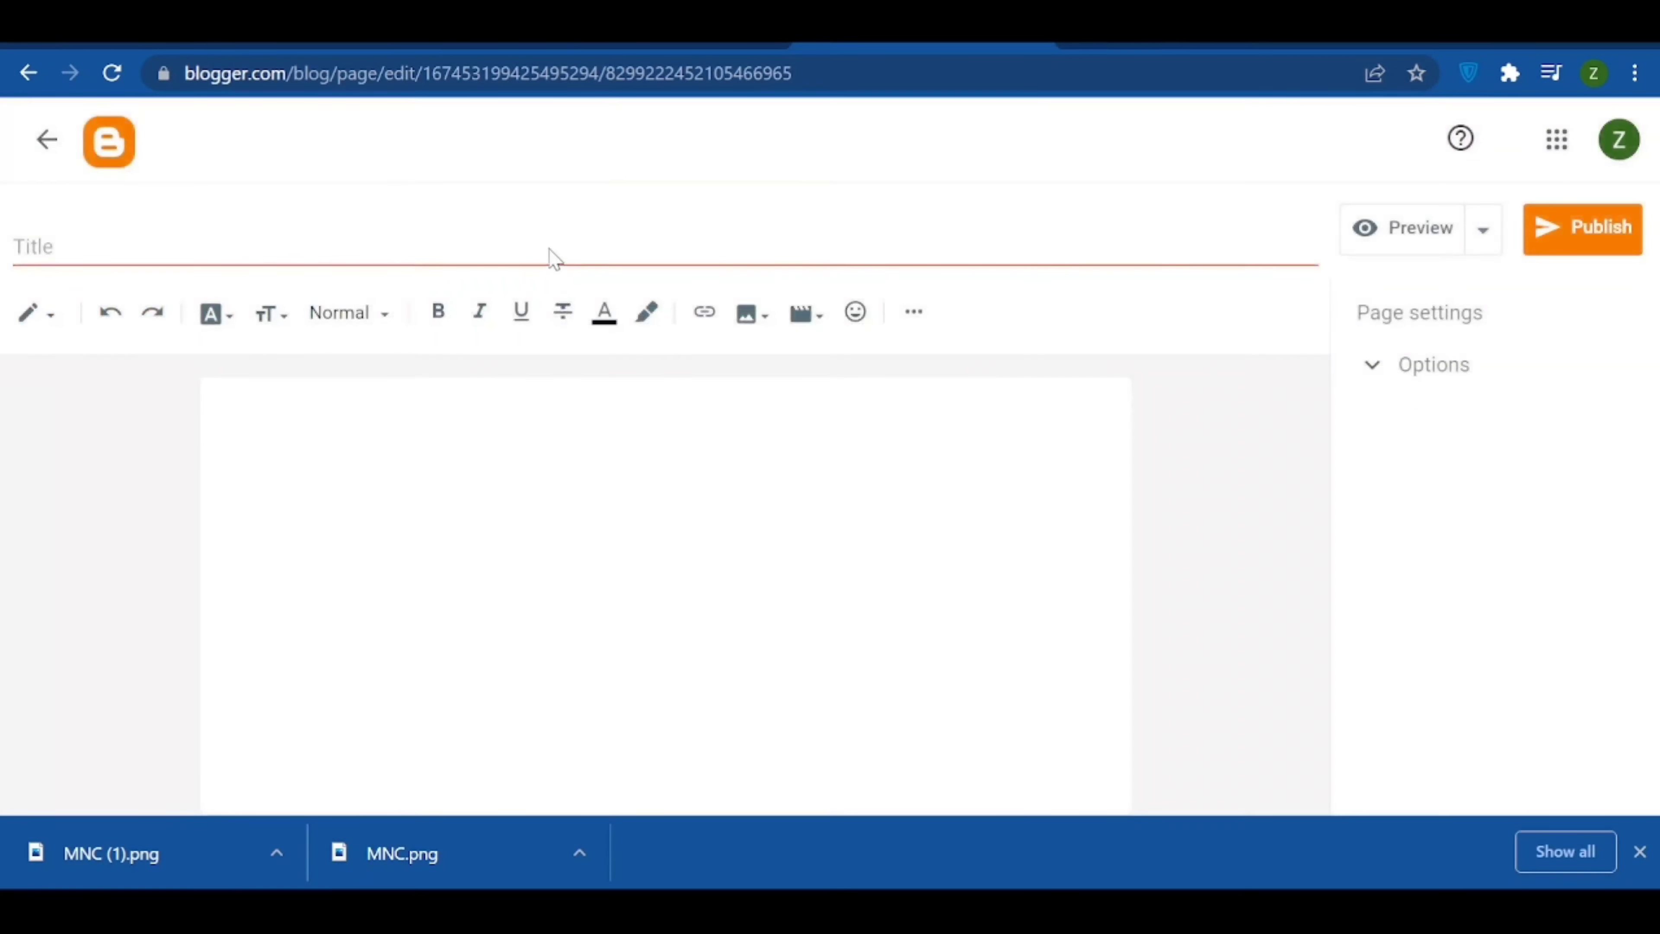
pyautogui.click(553, 251)
pyautogui.write('contact')
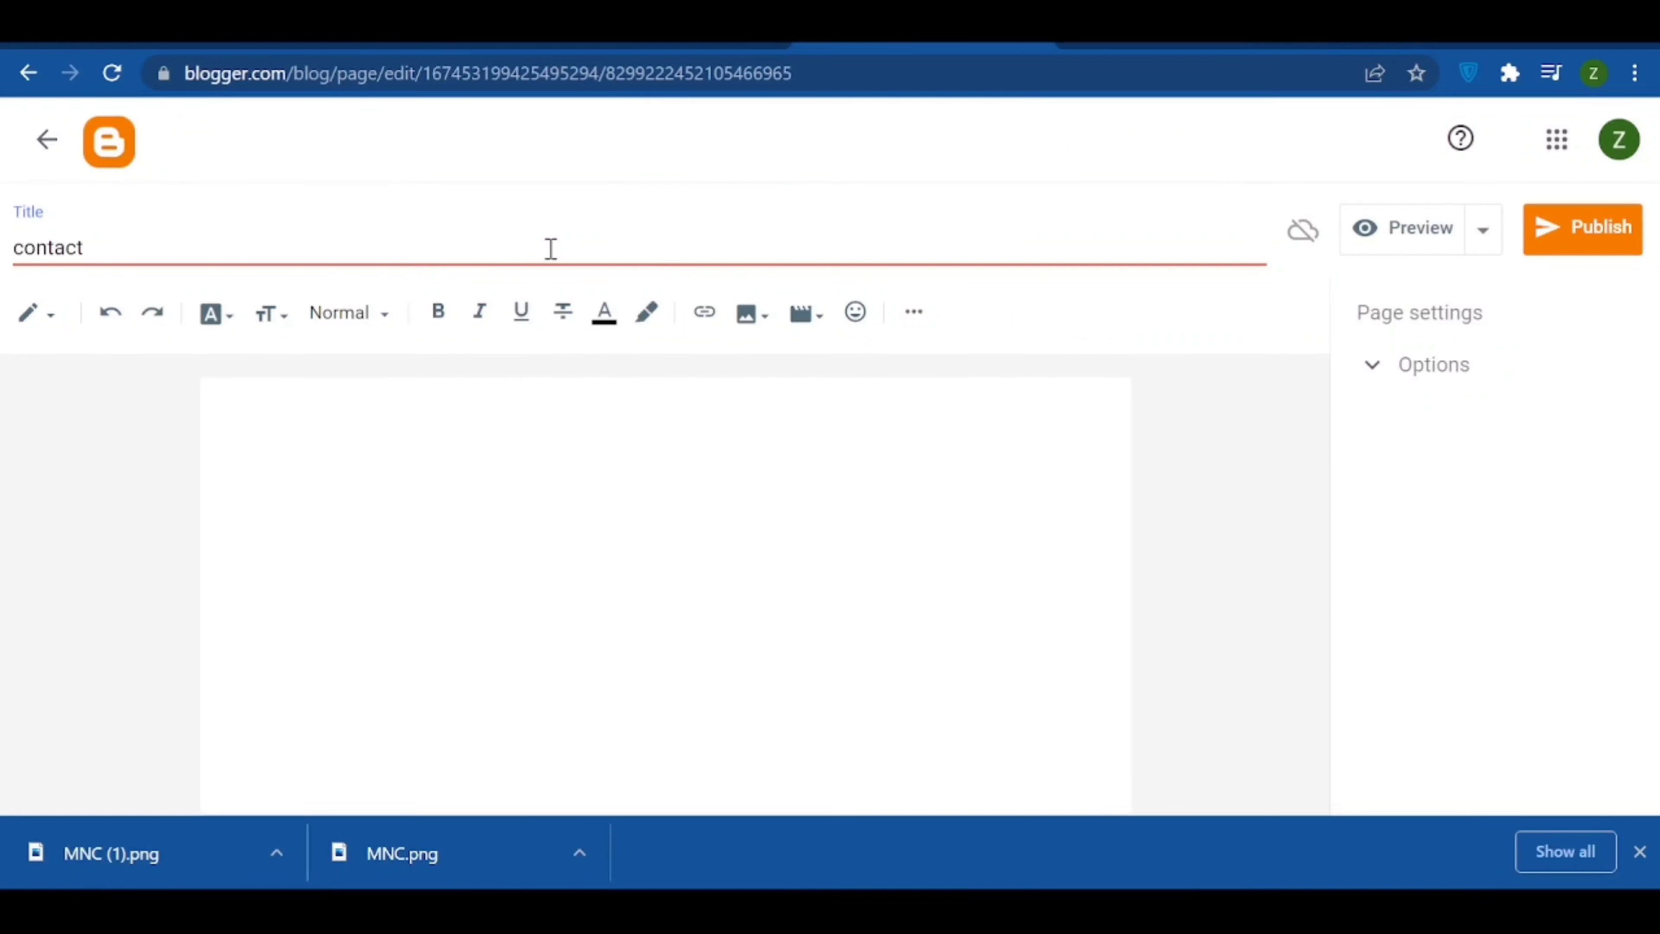
pyautogui.click(605, 434)
pyautogui.write('contact us')
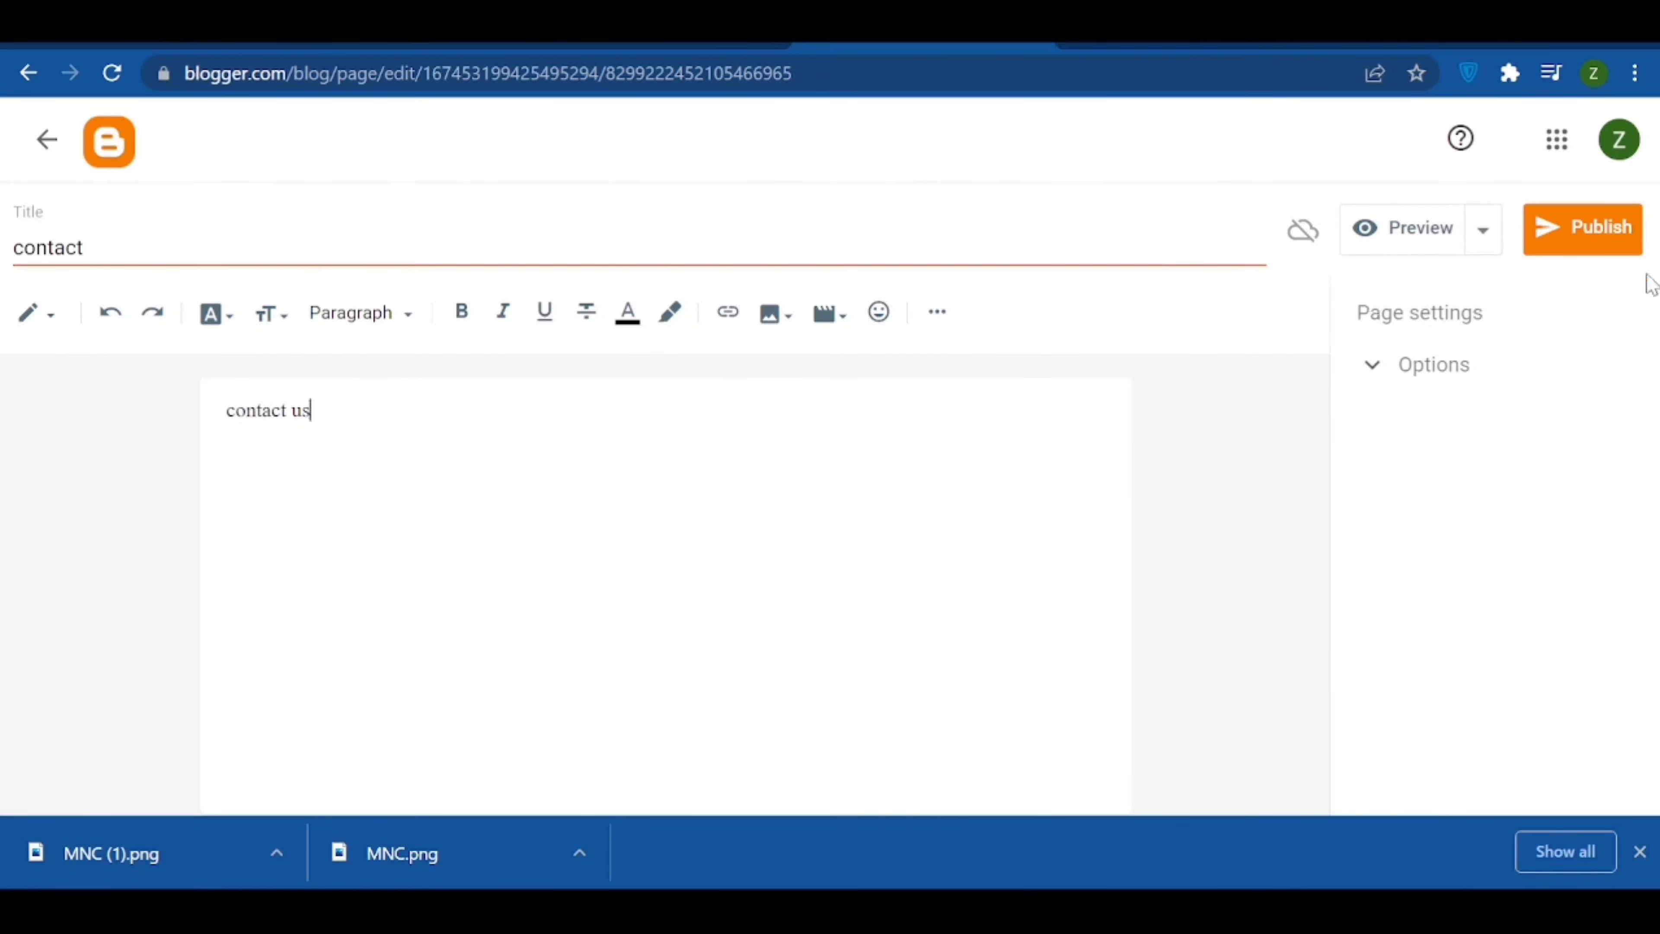
pyautogui.click(1612, 232)
pyautogui.click(952, 533)
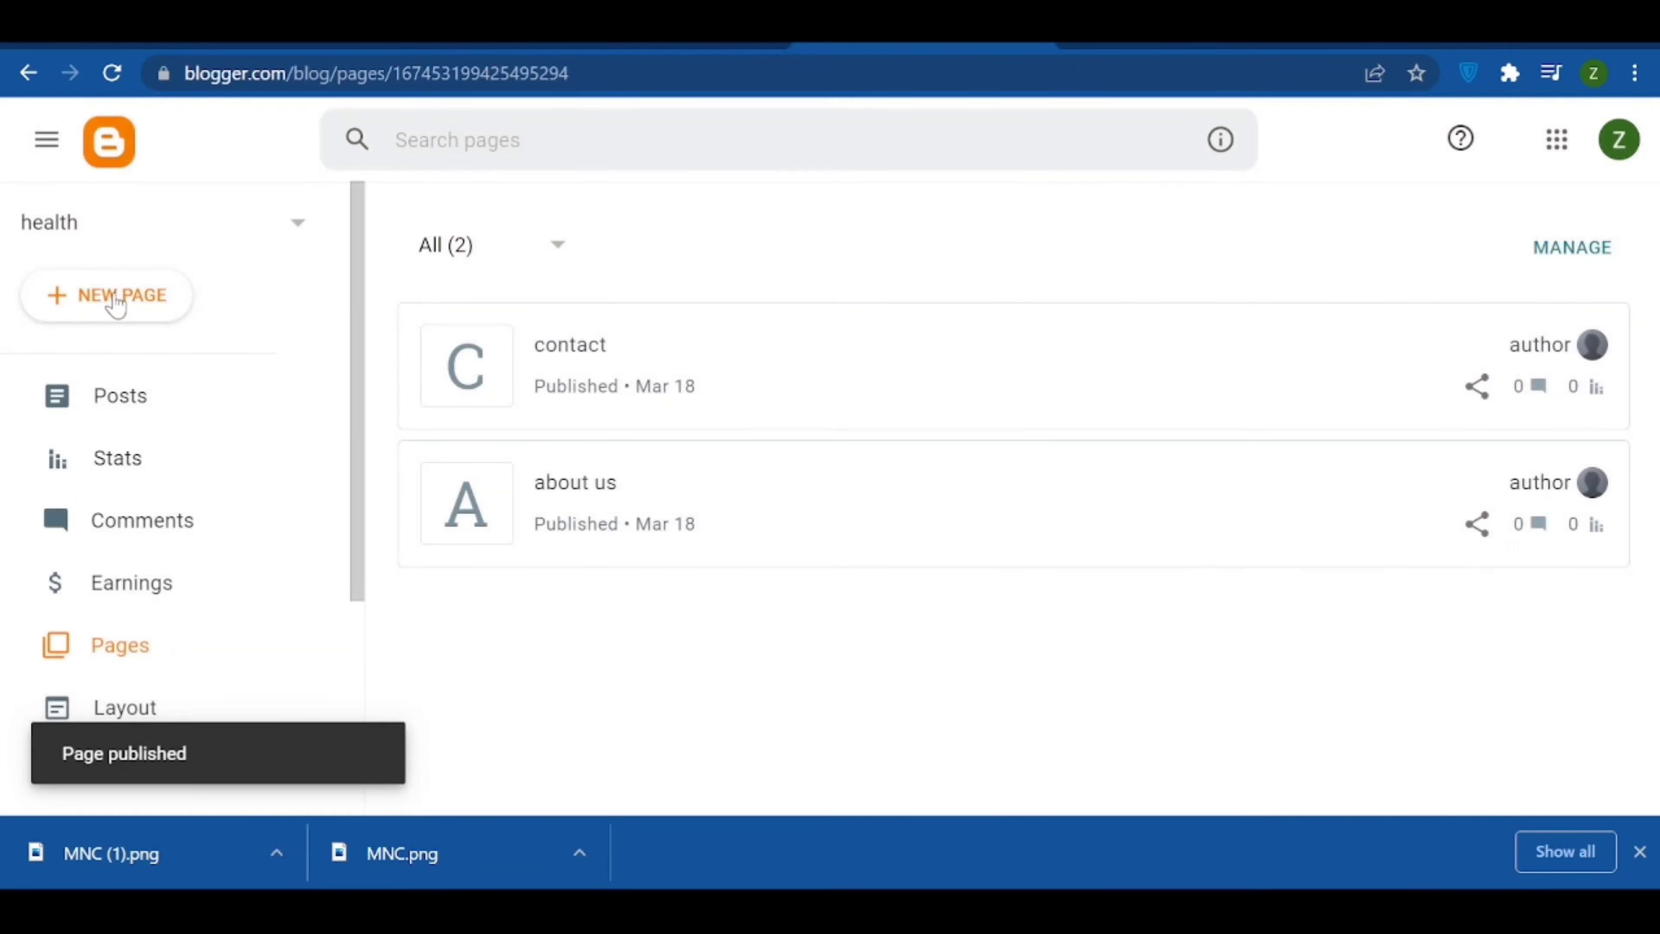
# - Create and publish a page titled "desclaimer" with the same word as its body text
pyautogui.click(617, 345)
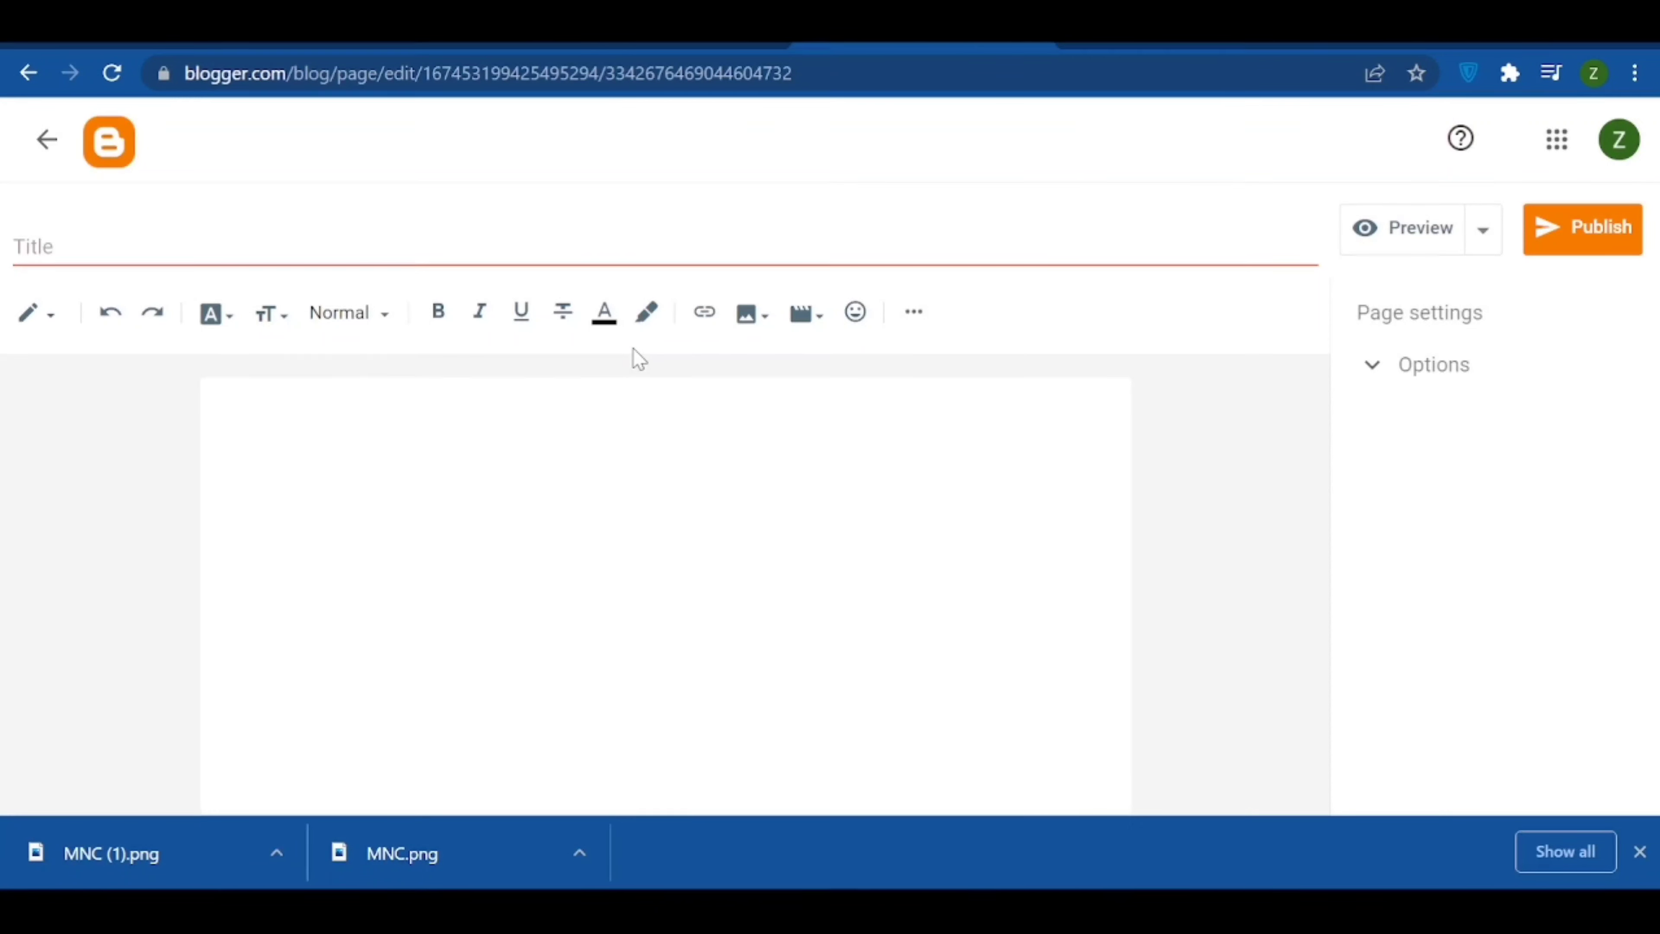
pyautogui.click(582, 243)
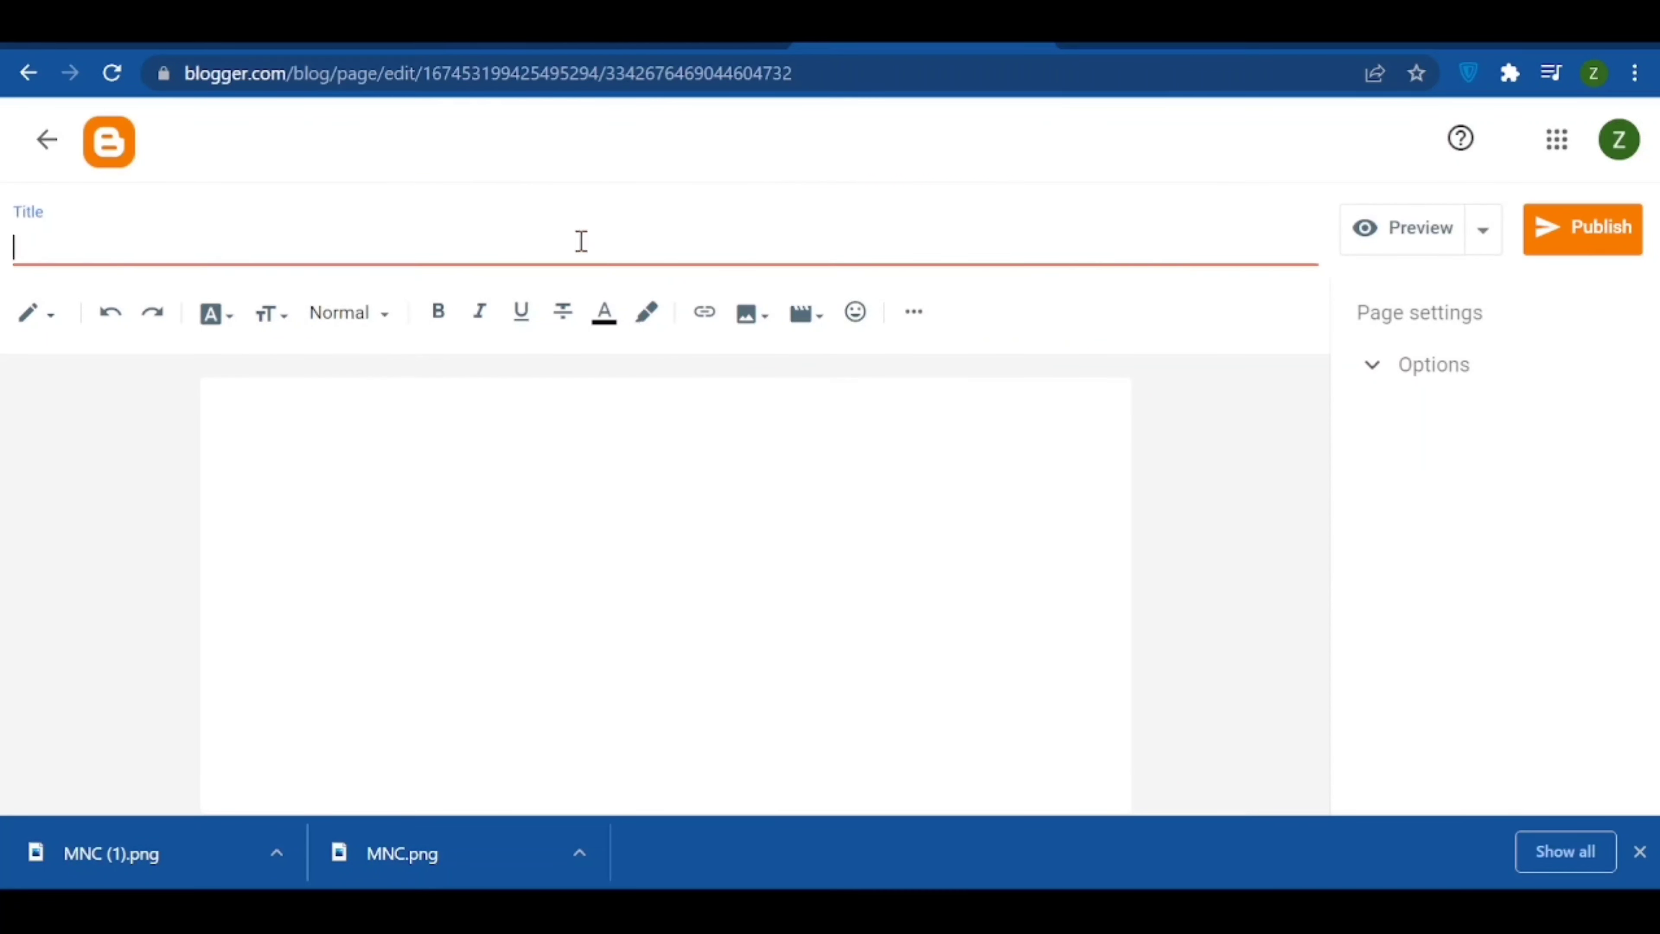
pyautogui.write('dec')
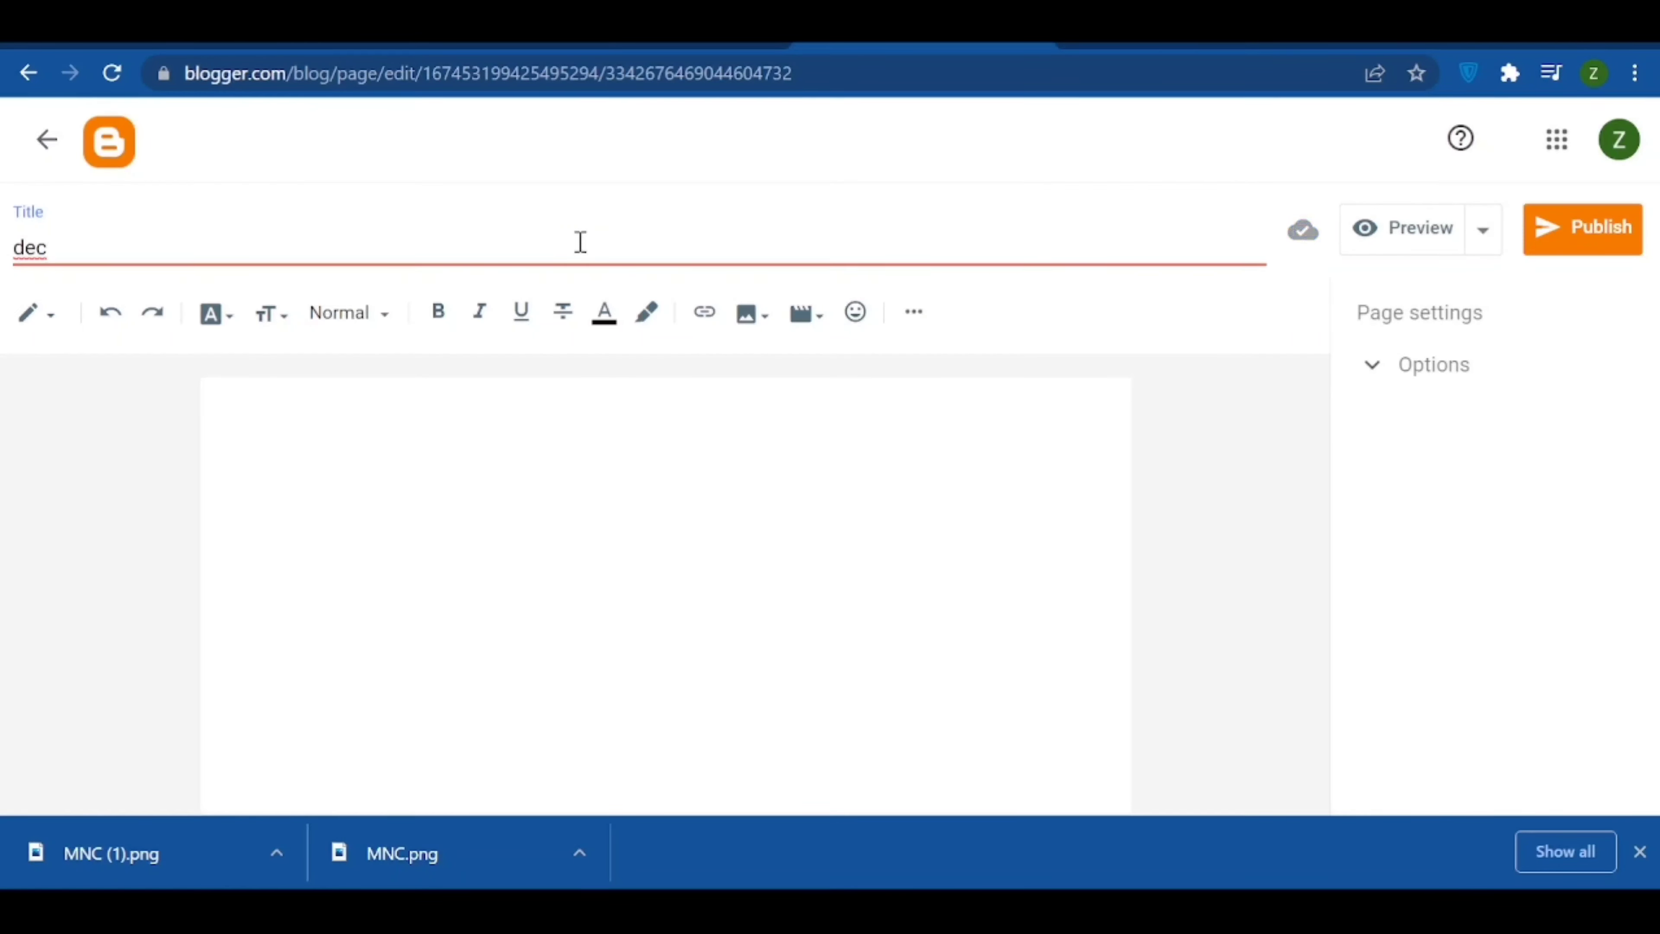
pyautogui.press('BackSpace')
pyautogui.write('sclaimer')
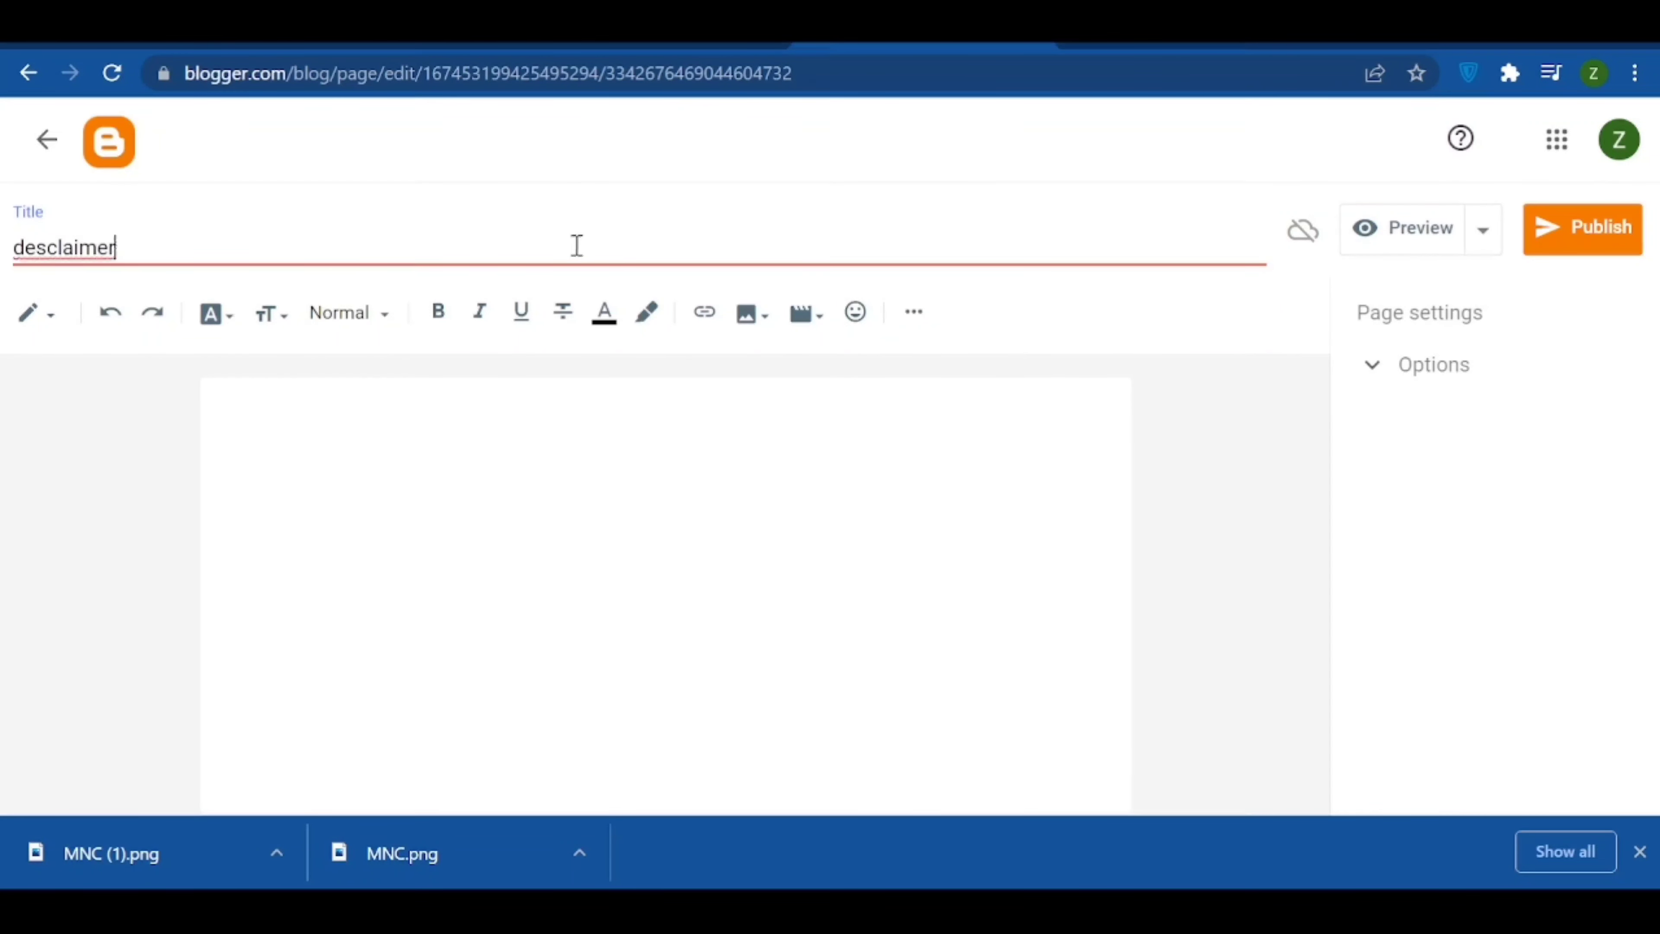
pyautogui.click(472, 490)
pyautogui.write('desclaimer')
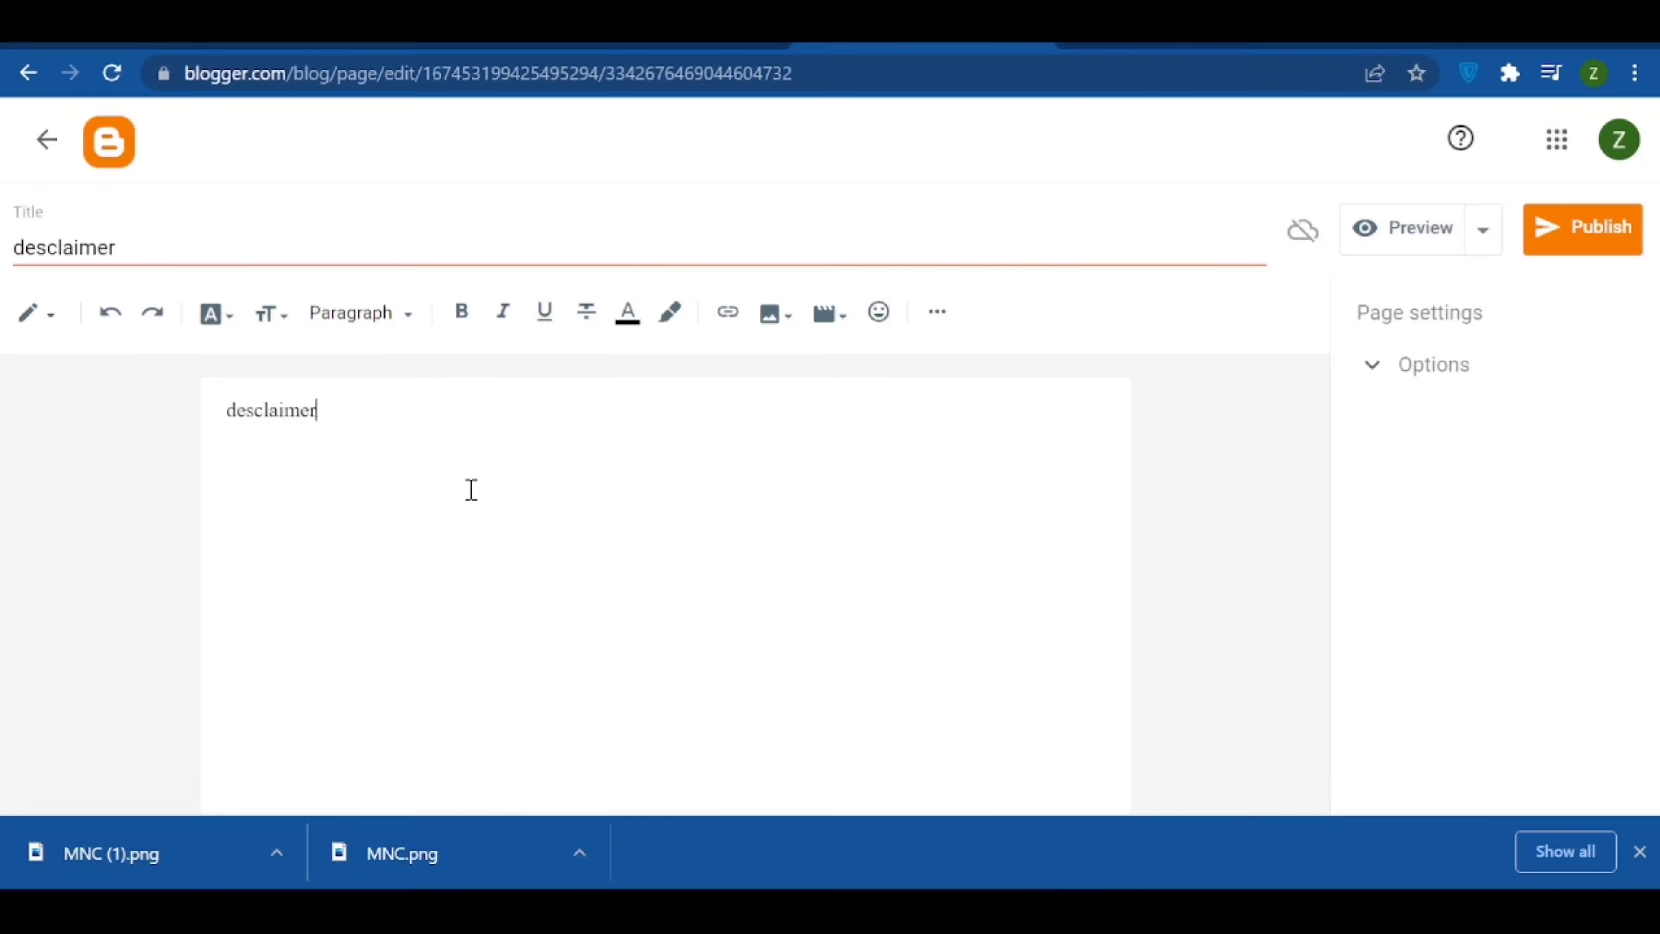
pyautogui.click(1566, 242)
pyautogui.click(944, 523)
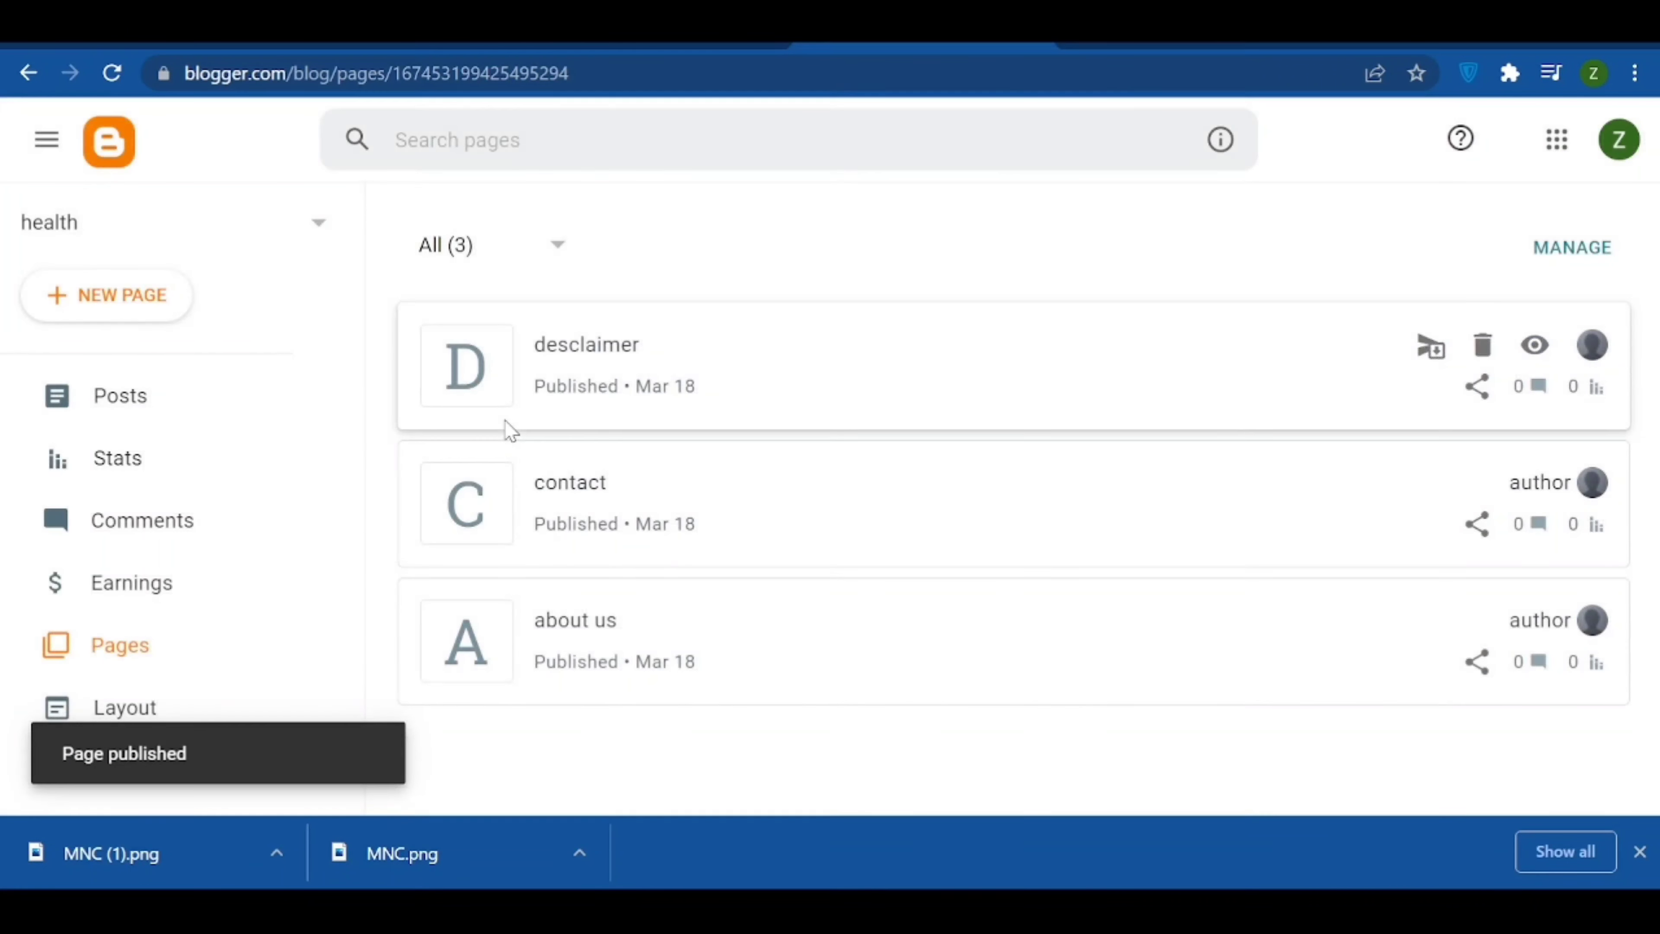
# - Create a page titled "terms and conditions", copy the title into its body, and publish it
pyautogui.click(148, 296)
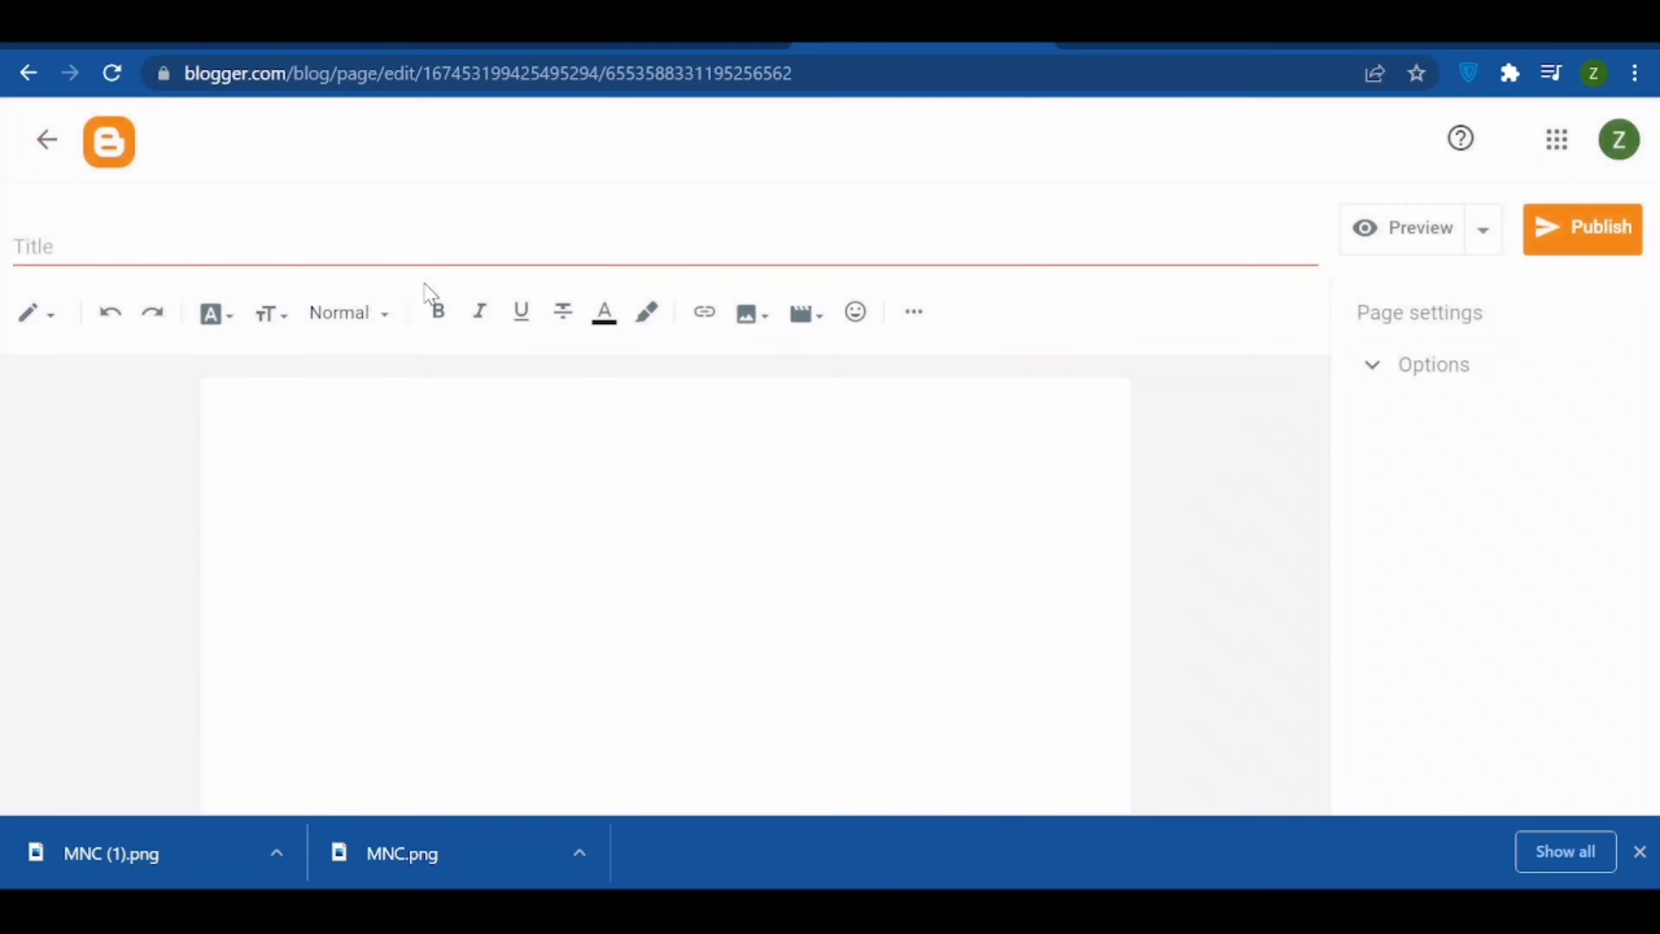
pyautogui.click(617, 248)
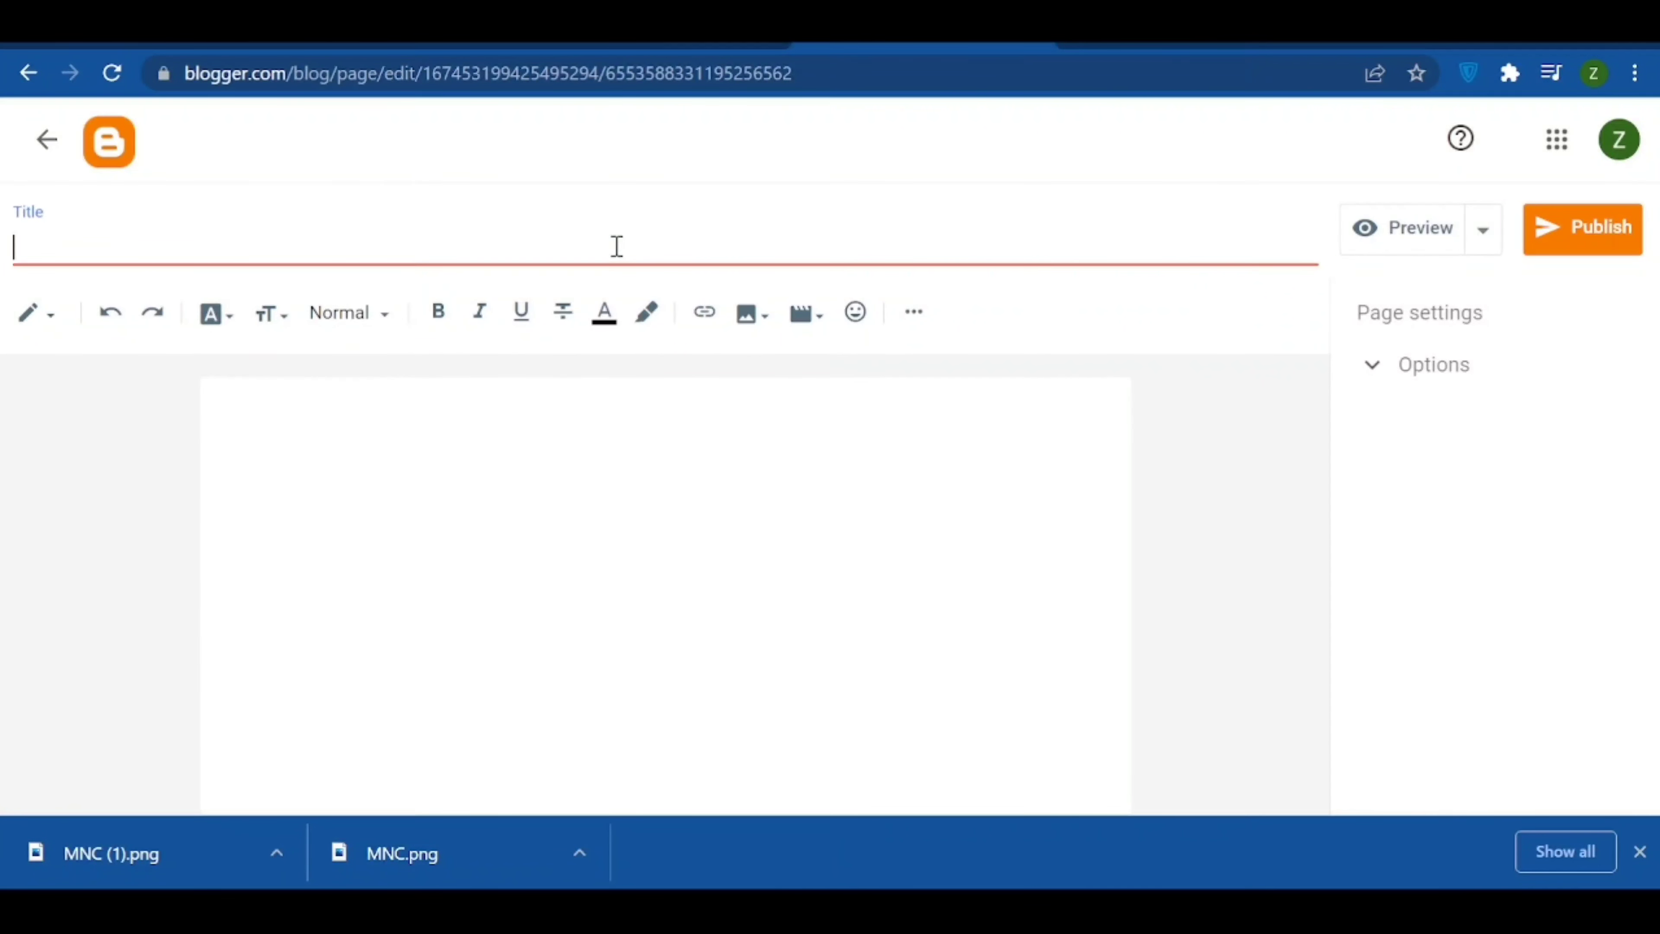
pyautogui.write('terms and conditions')
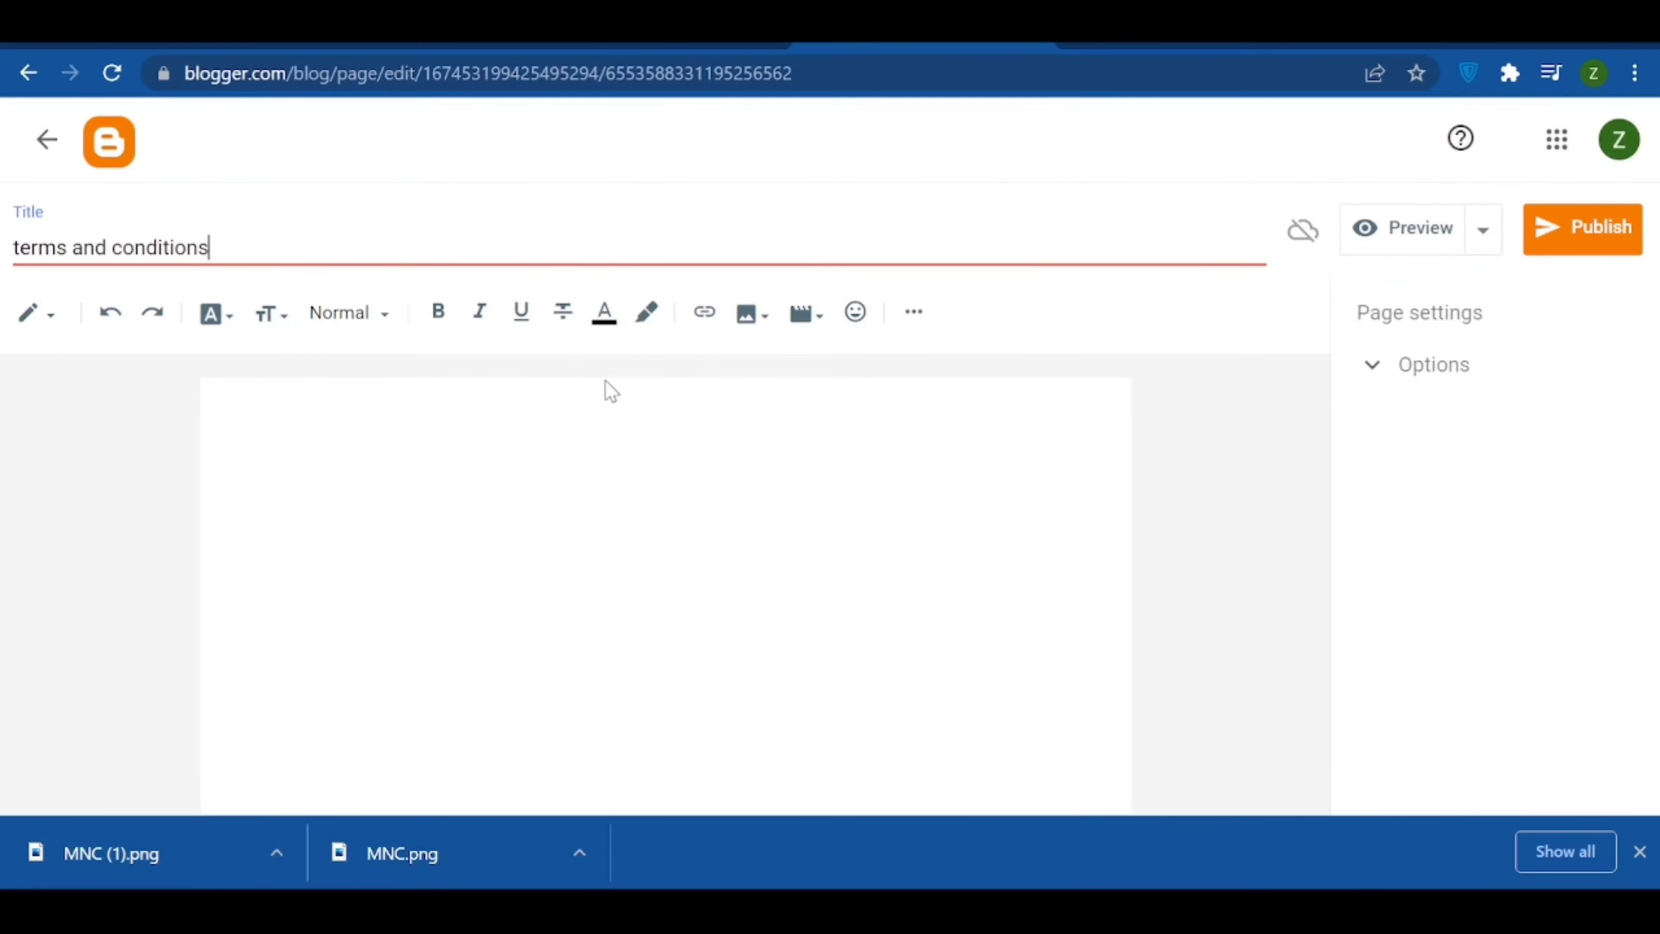
pyautogui.click(604, 381)
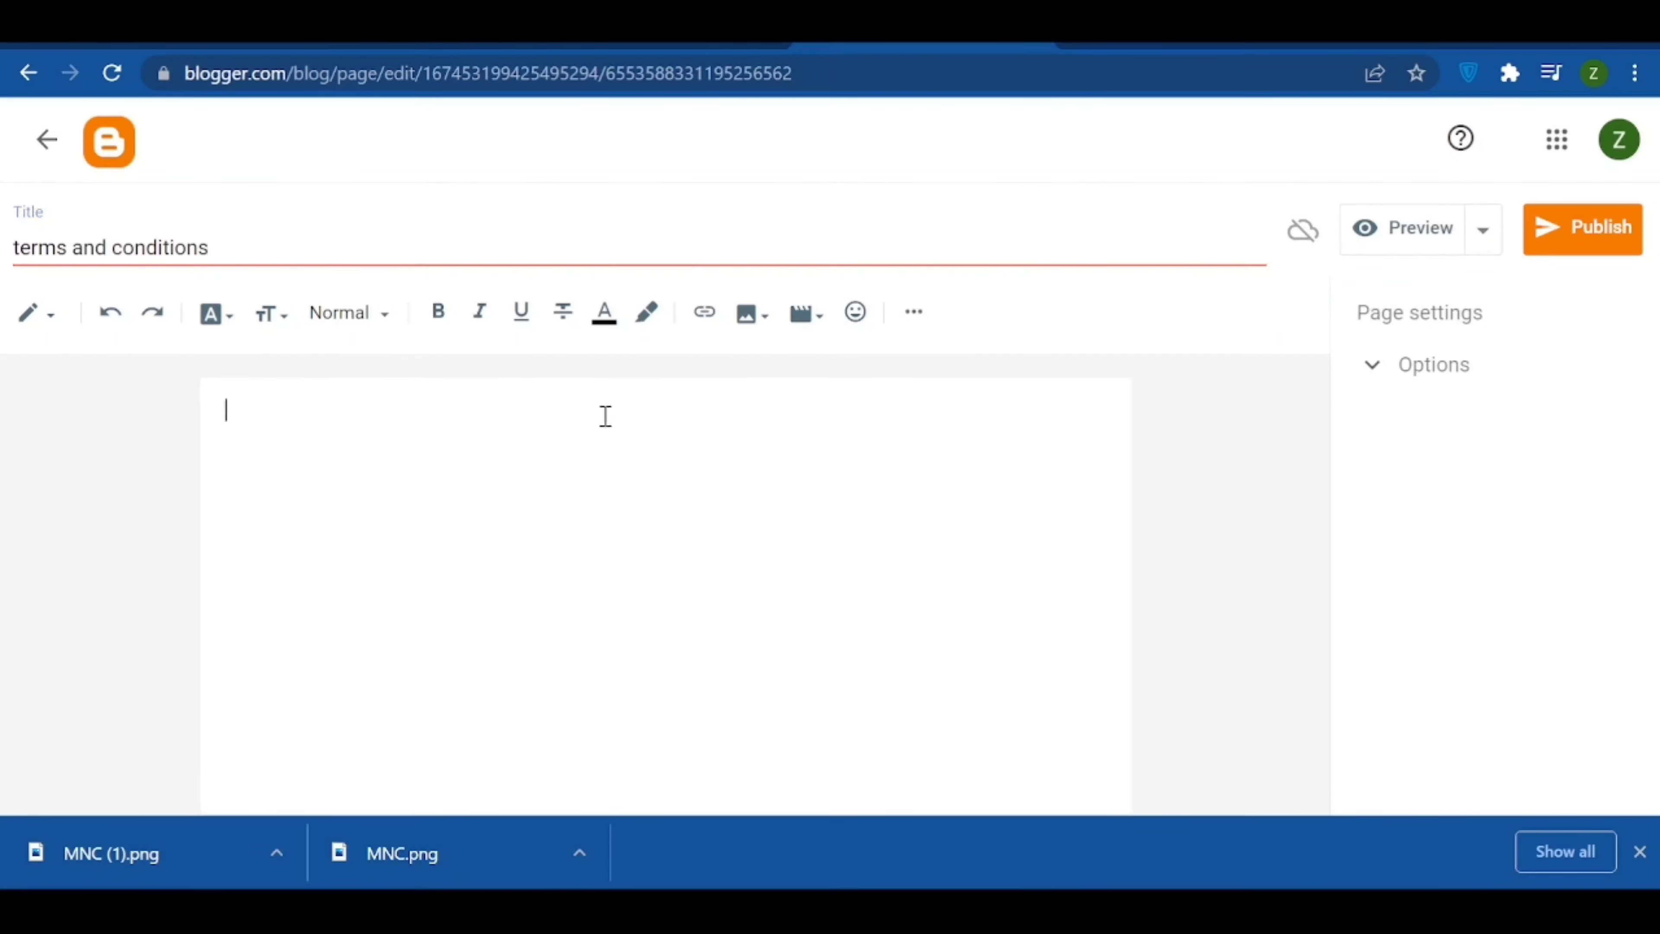
pyautogui.moveTo(243, 241); pyautogui.dragTo(5, 199)
pyautogui.hotkey('ctrl', 'c')
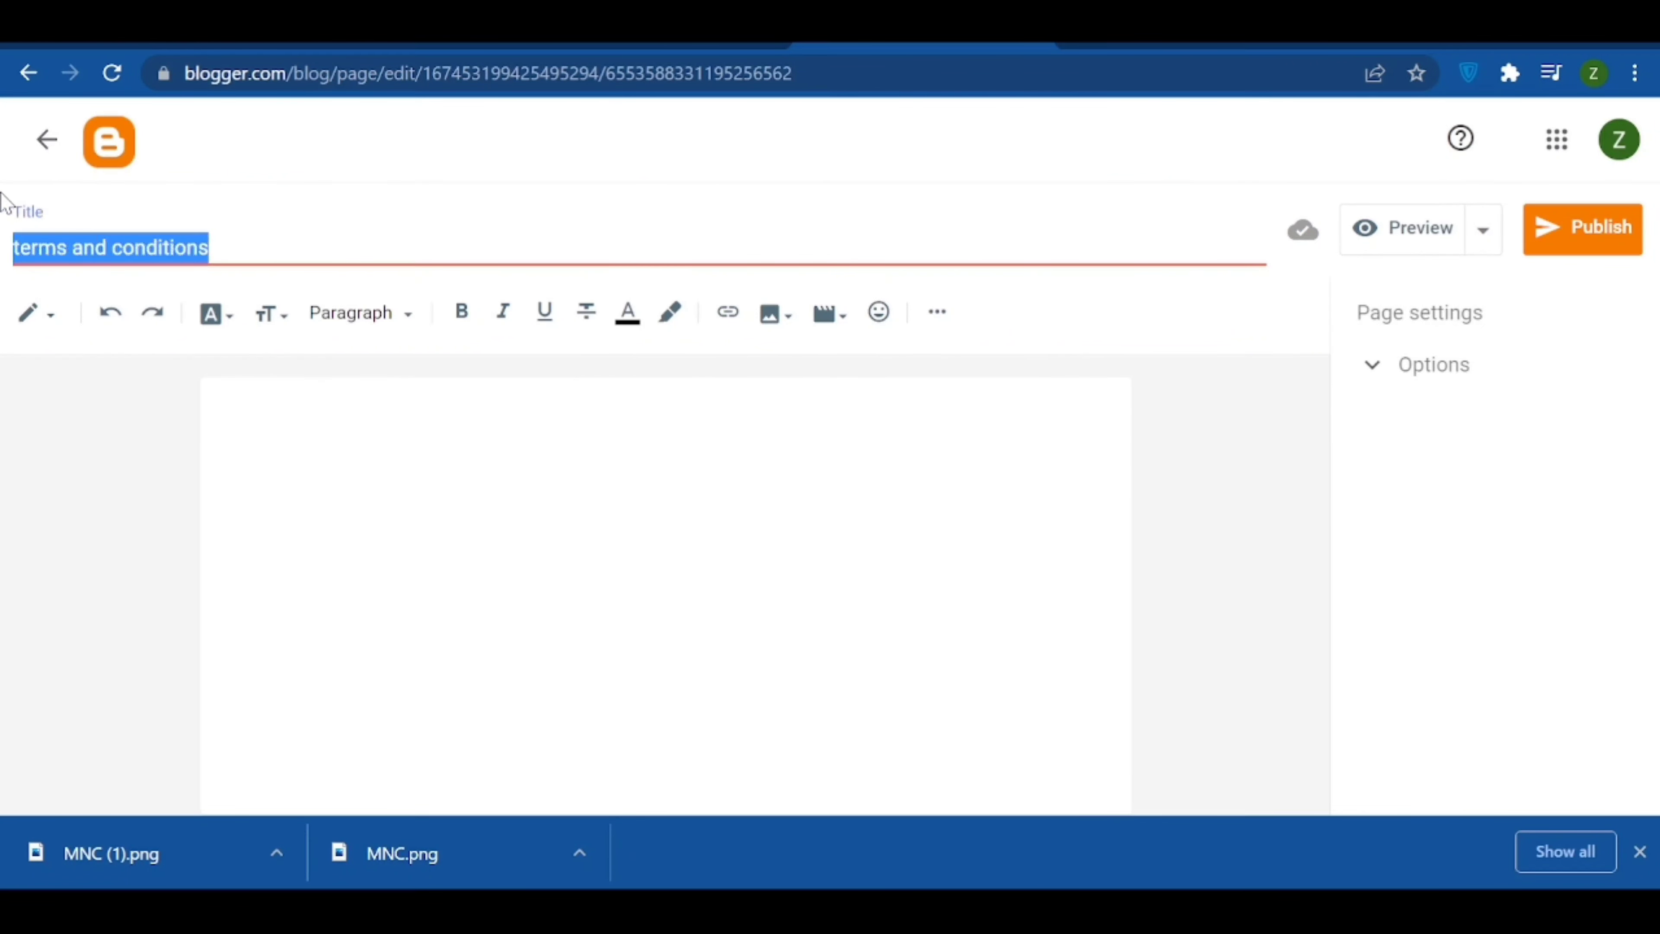
pyautogui.click(608, 372)
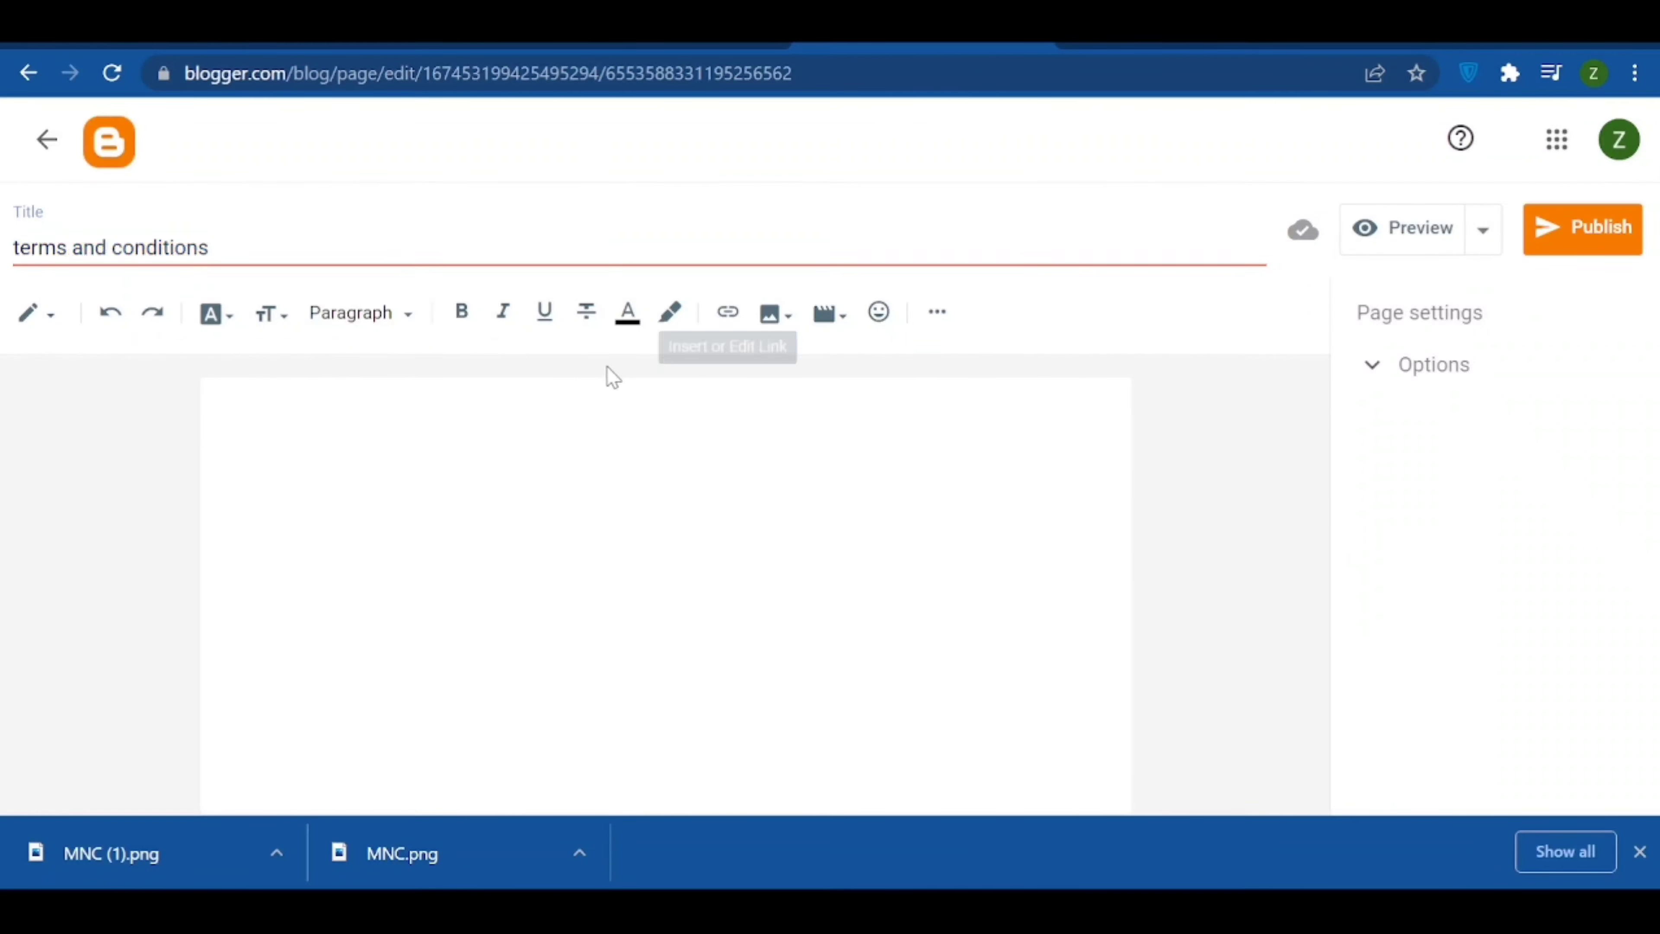
pyautogui.hotkey('ctrl', 'v')
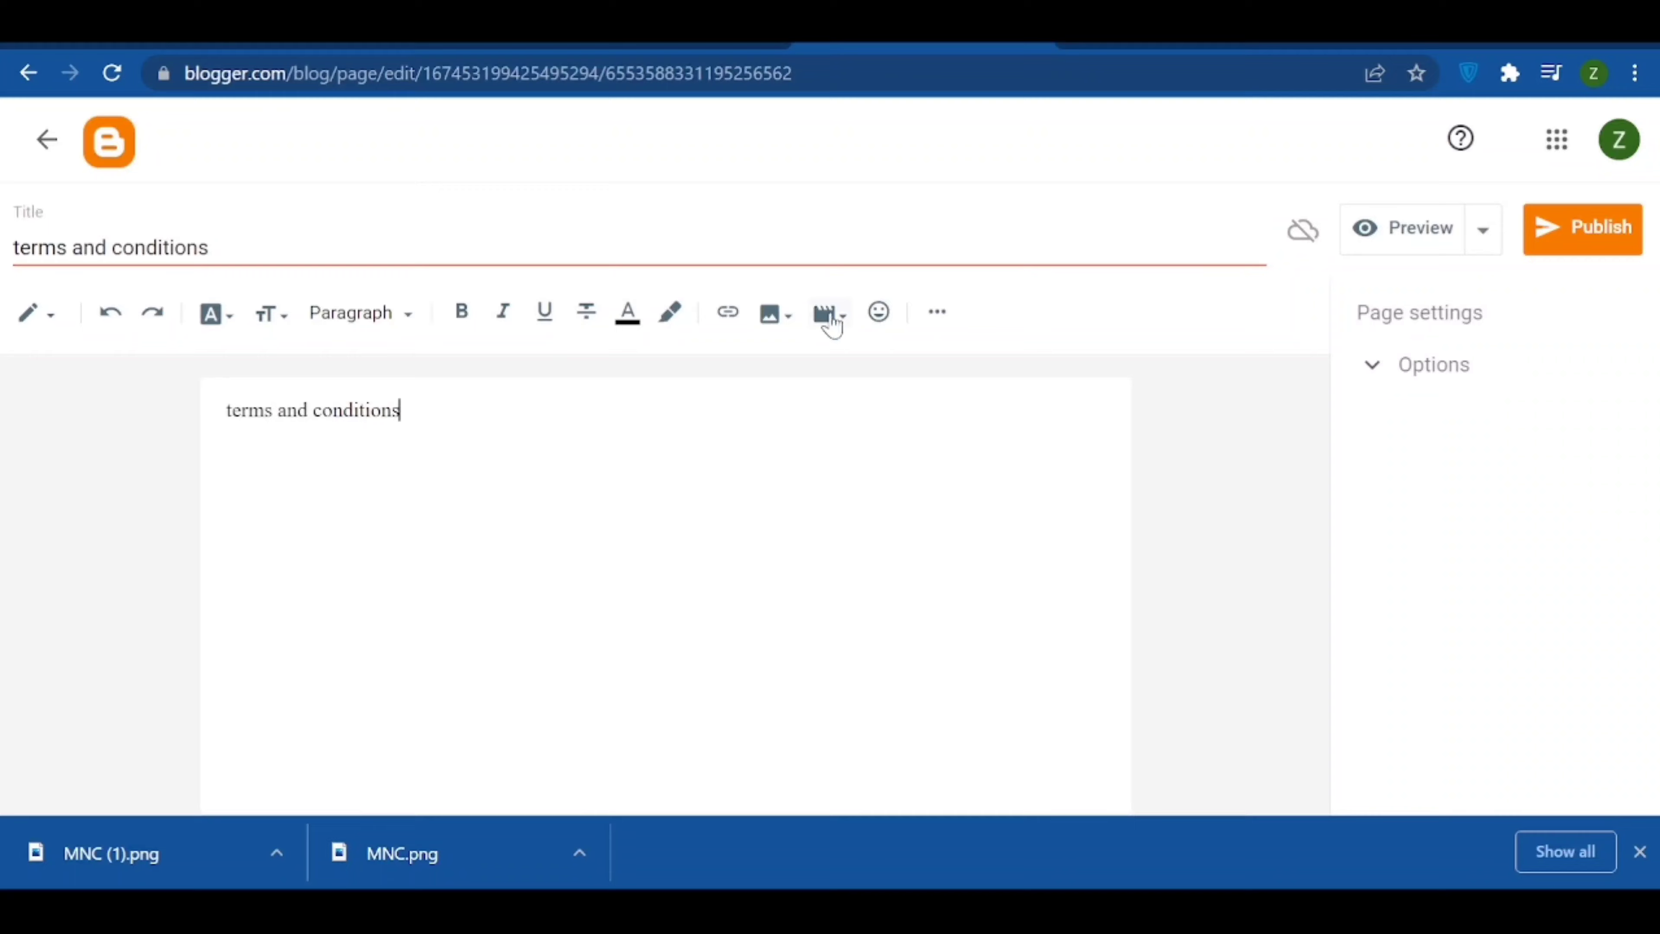
pyautogui.click(1550, 222)
pyautogui.click(951, 523)
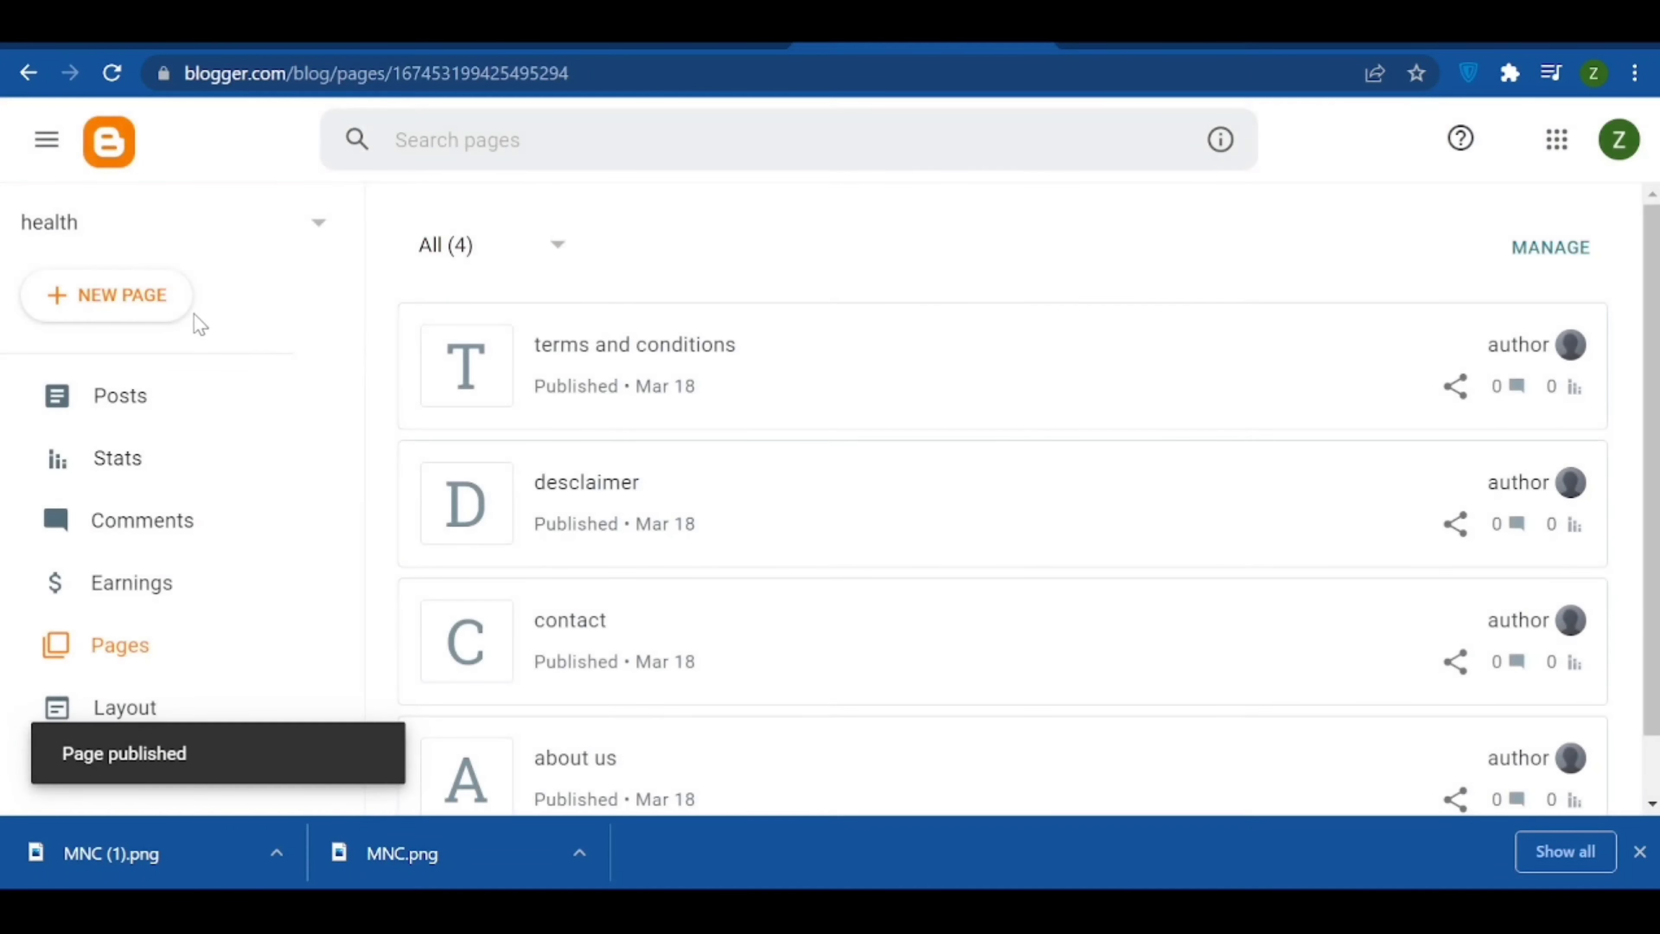
# - Create and publish a page titled "privacy policy" with the body text "privacy policy"
pyautogui.click(689, 344)
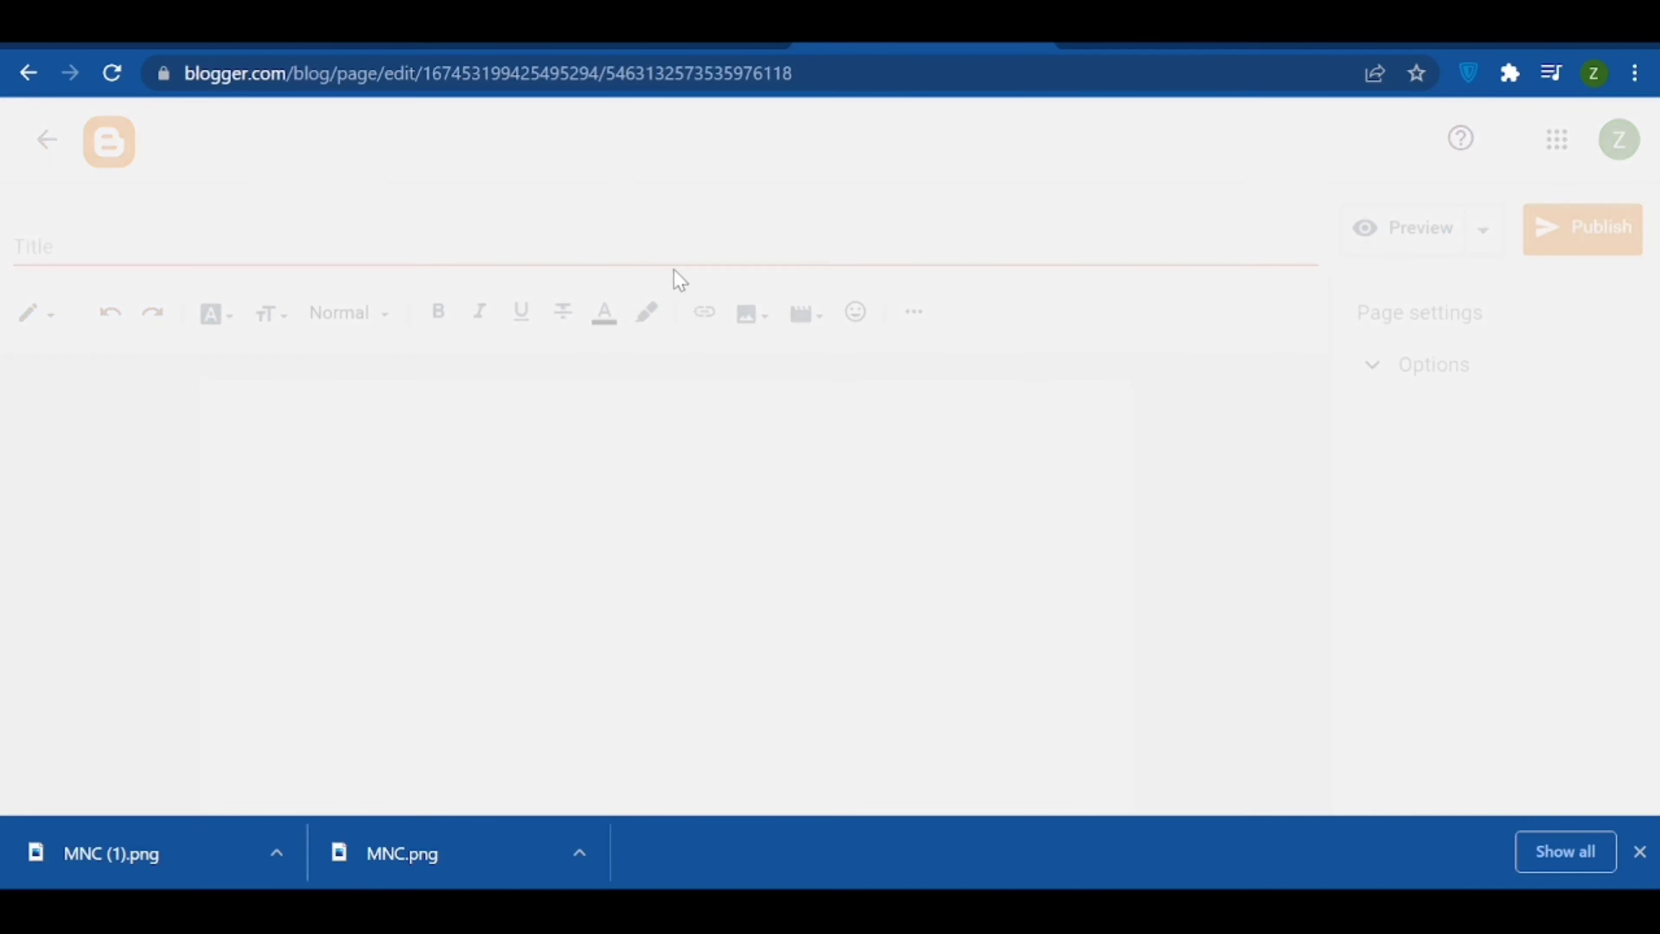
pyautogui.write('privacy policy')
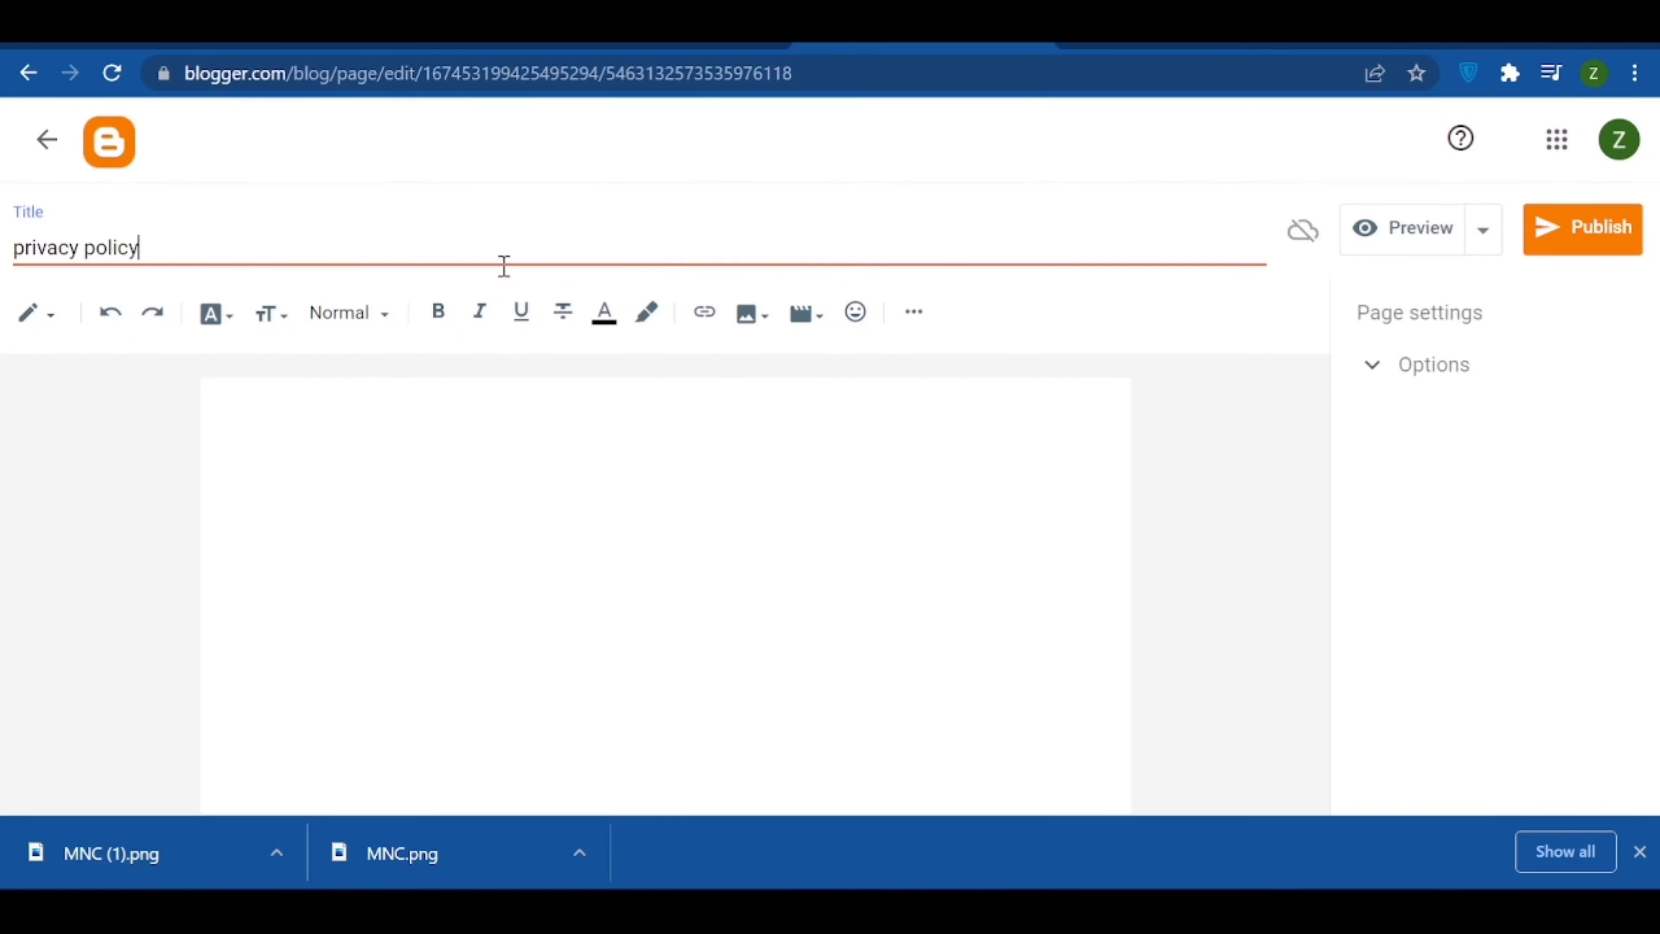
pyautogui.click(509, 512)
pyautogui.write('Privacy policy')
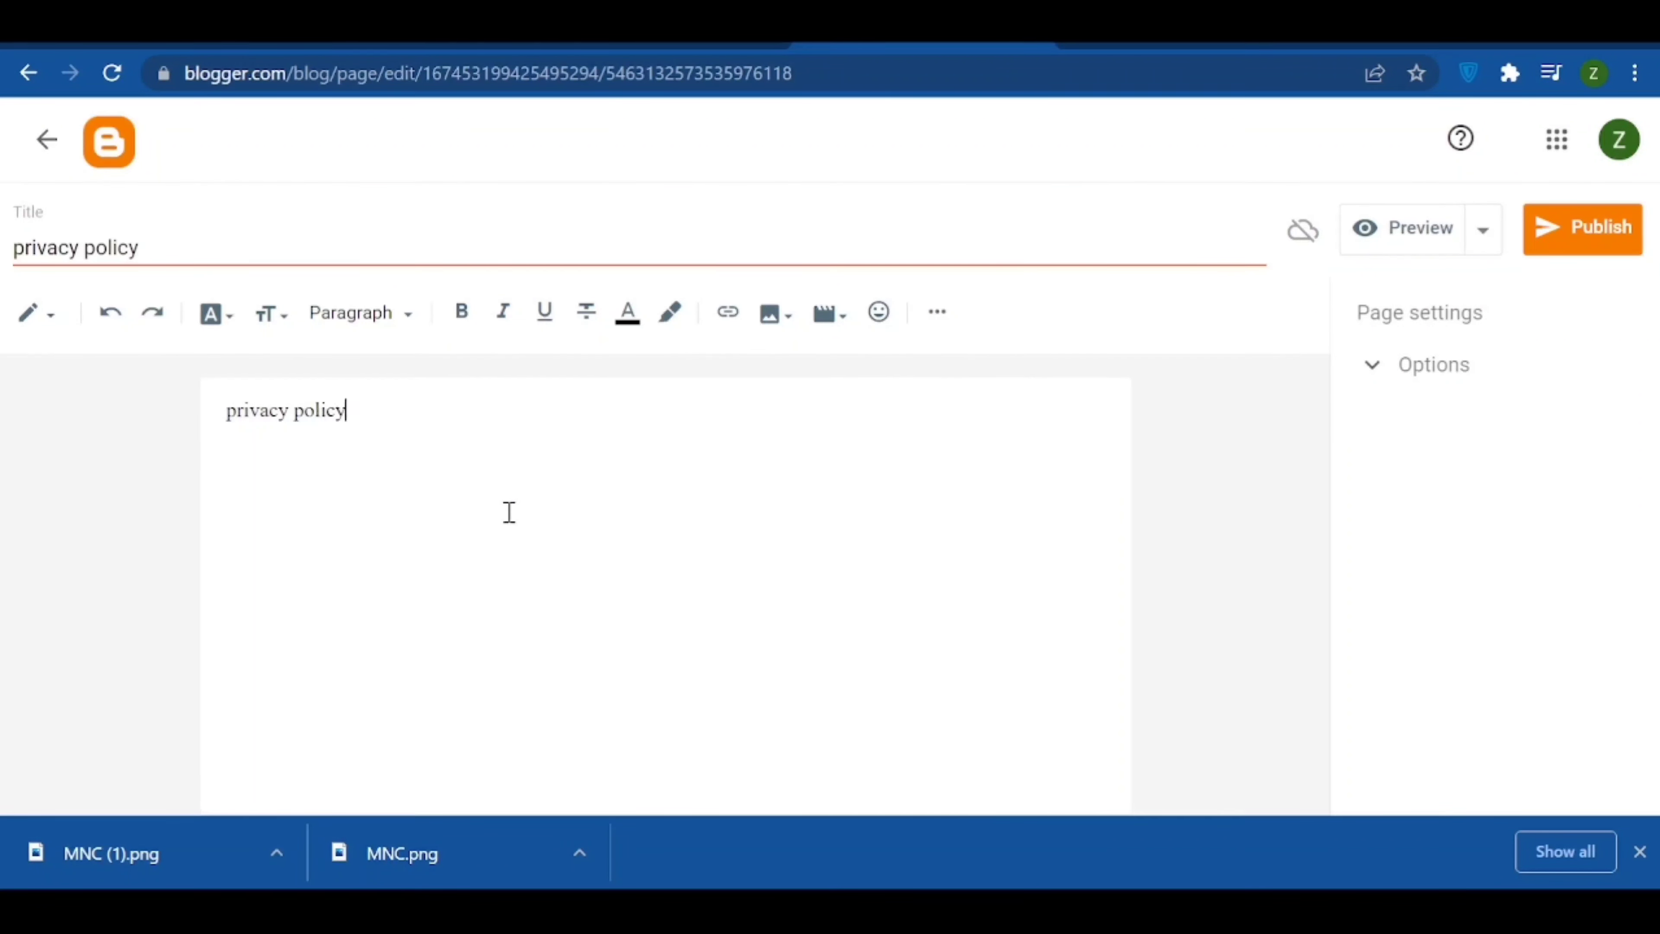
pyautogui.click(1583, 233)
pyautogui.click(959, 532)
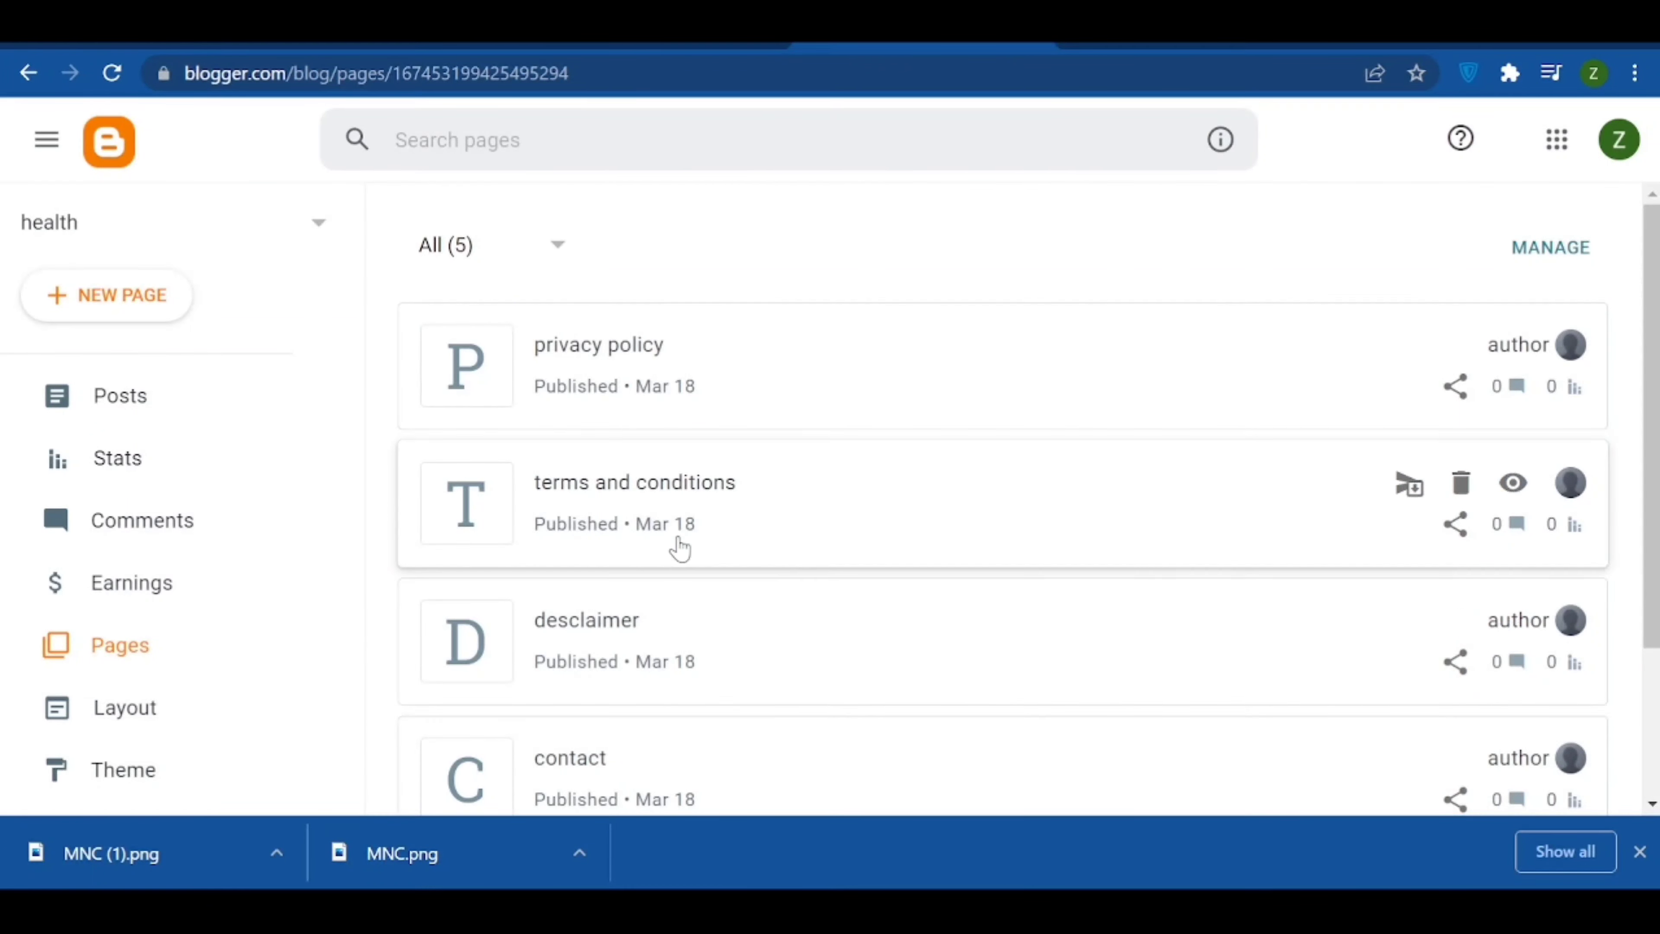
# - Open the Top Navigation Menu link list gadget for editing in the blog layout
pyautogui.scroll(-3, 484, 405)
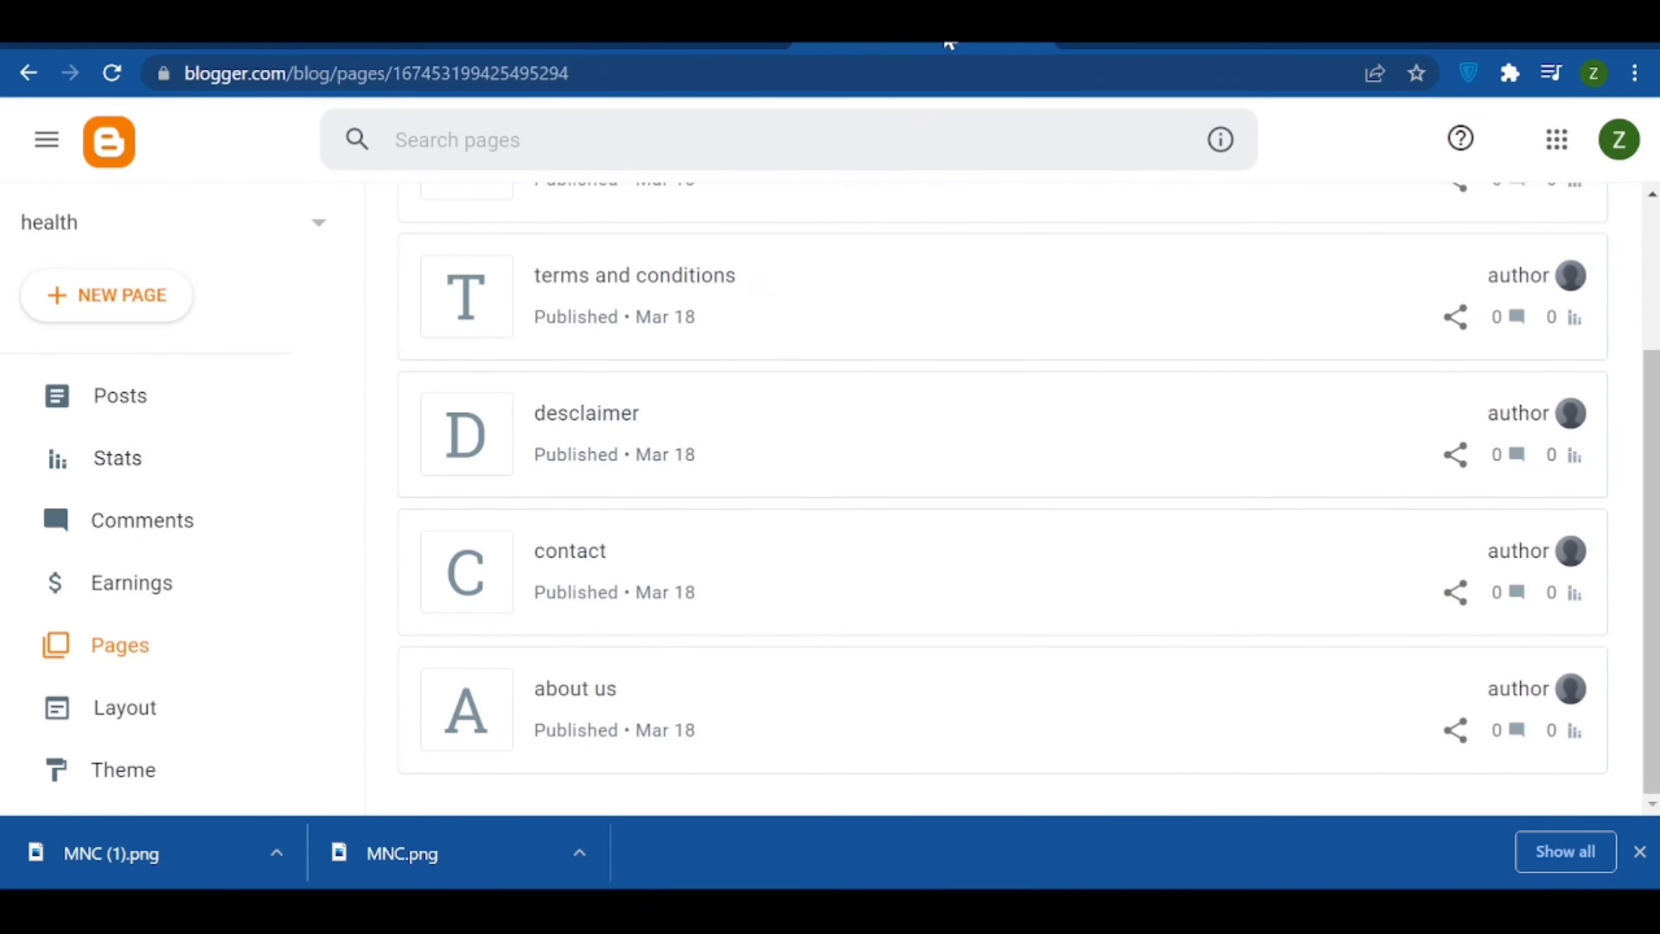
pyautogui.scroll(-4, 190, 517)
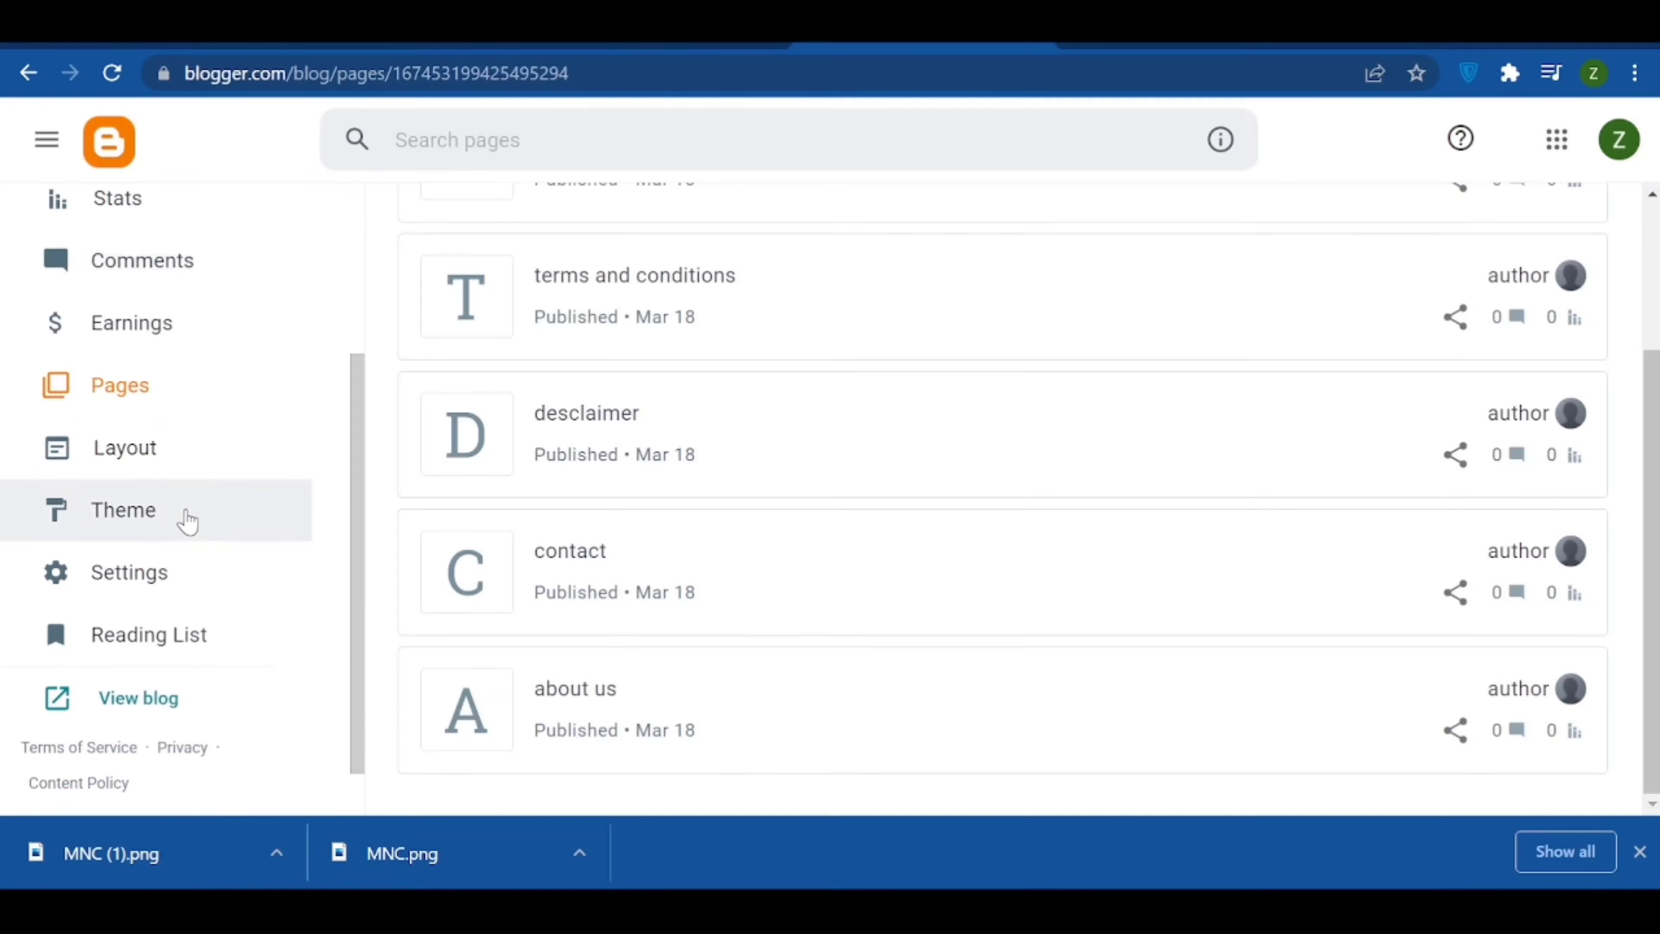
pyautogui.click(173, 461)
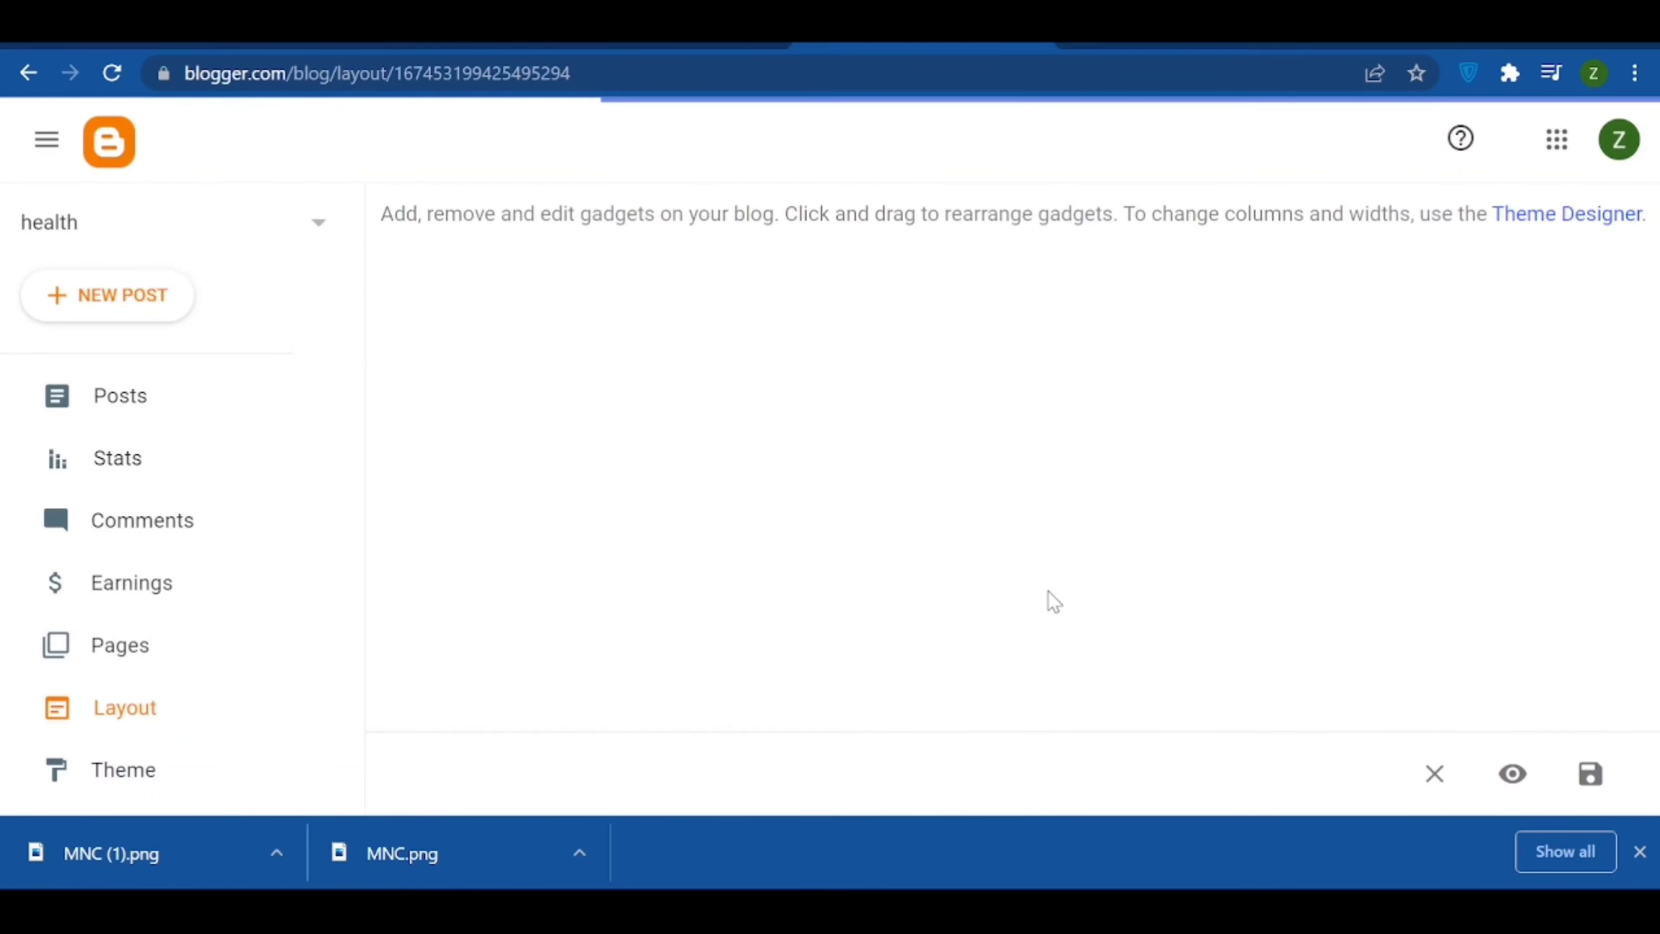
pyautogui.scroll(-1, 858, 586)
pyautogui.scroll(-3, 861, 595)
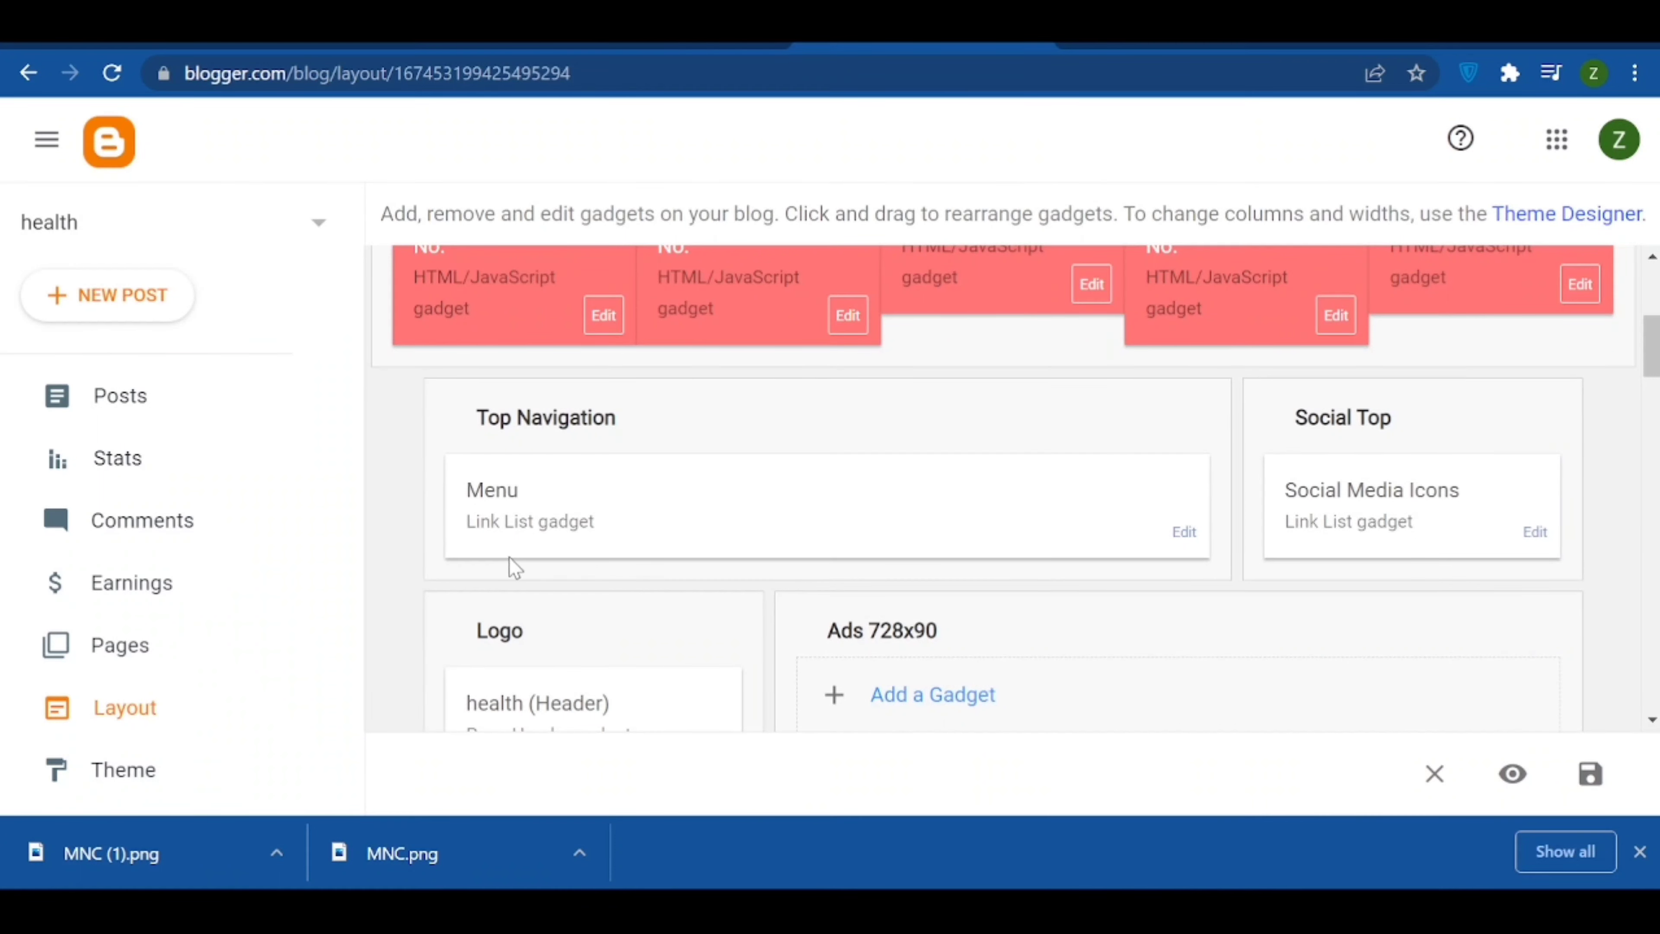
pyautogui.click(1184, 533)
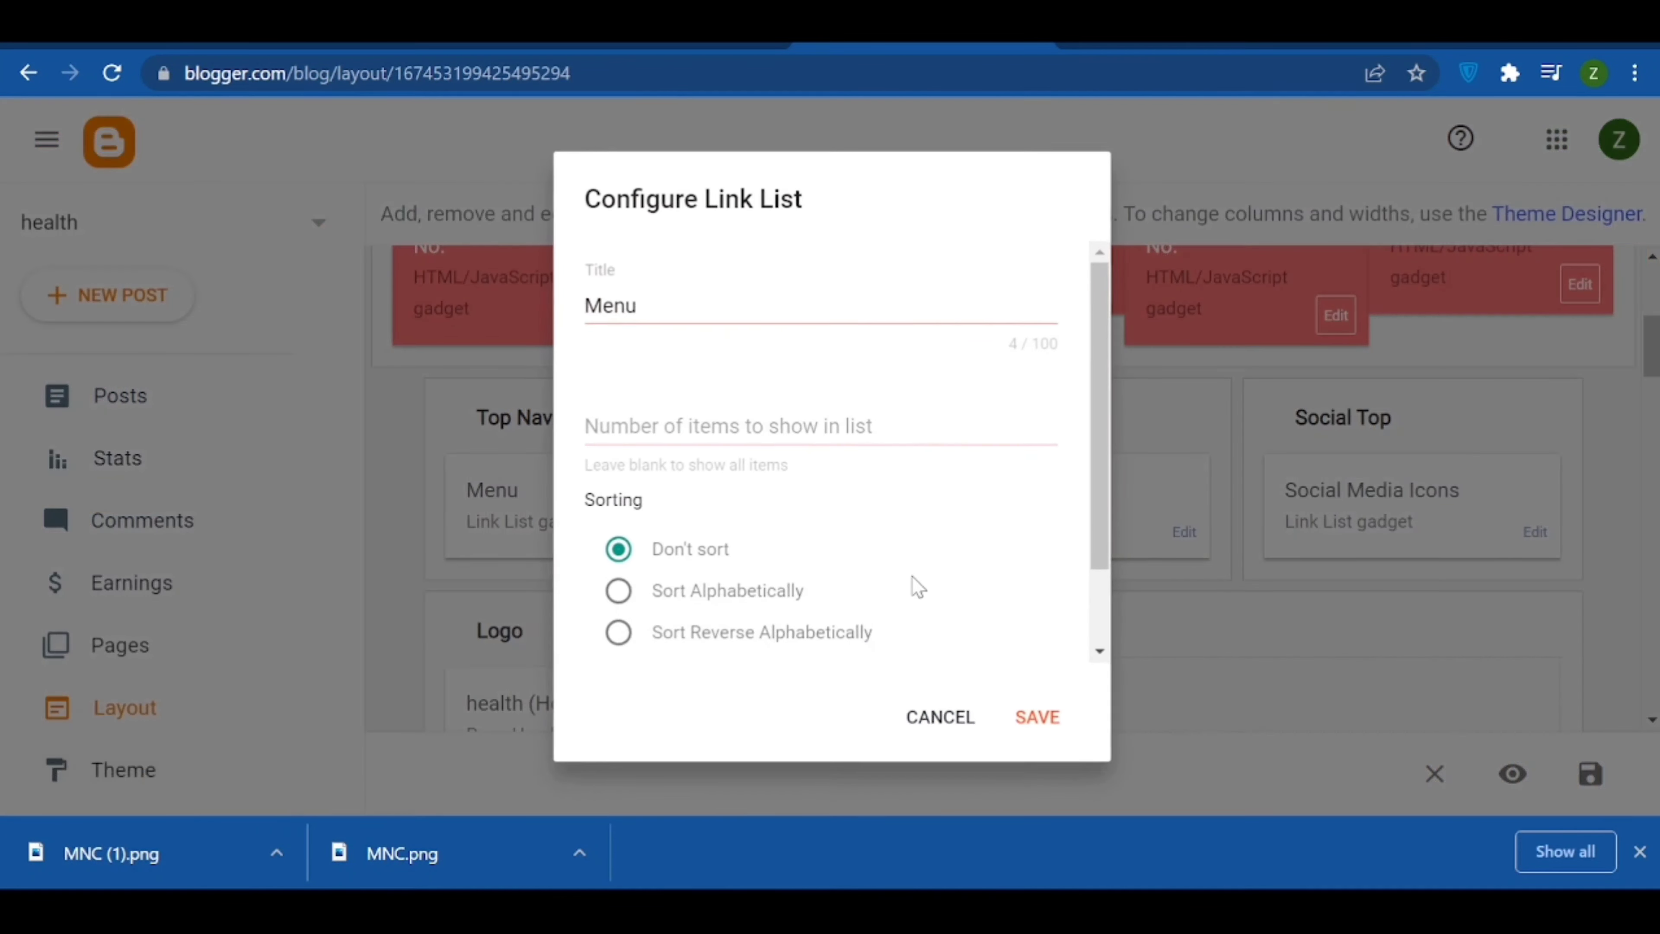
# - Add a new link item named "home" to the Top Navigation menu and clear its prefilled site URL
pyautogui.scroll(-2, 727, 510)
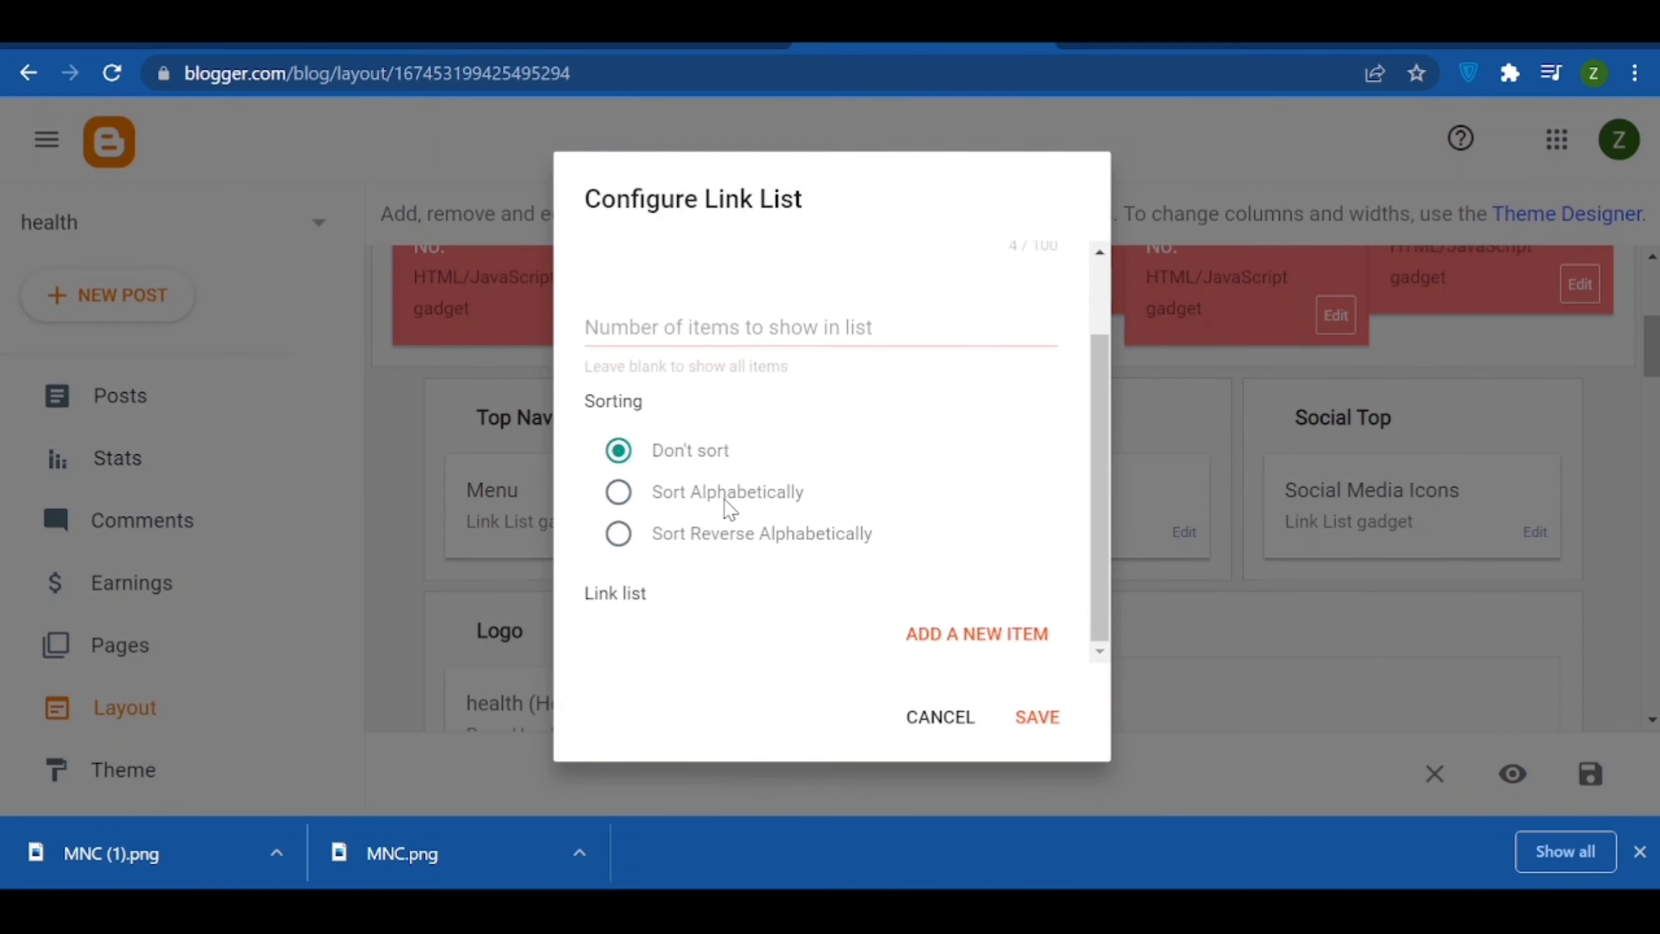
pyautogui.click(1022, 638)
pyautogui.scroll(-4, 678, 604)
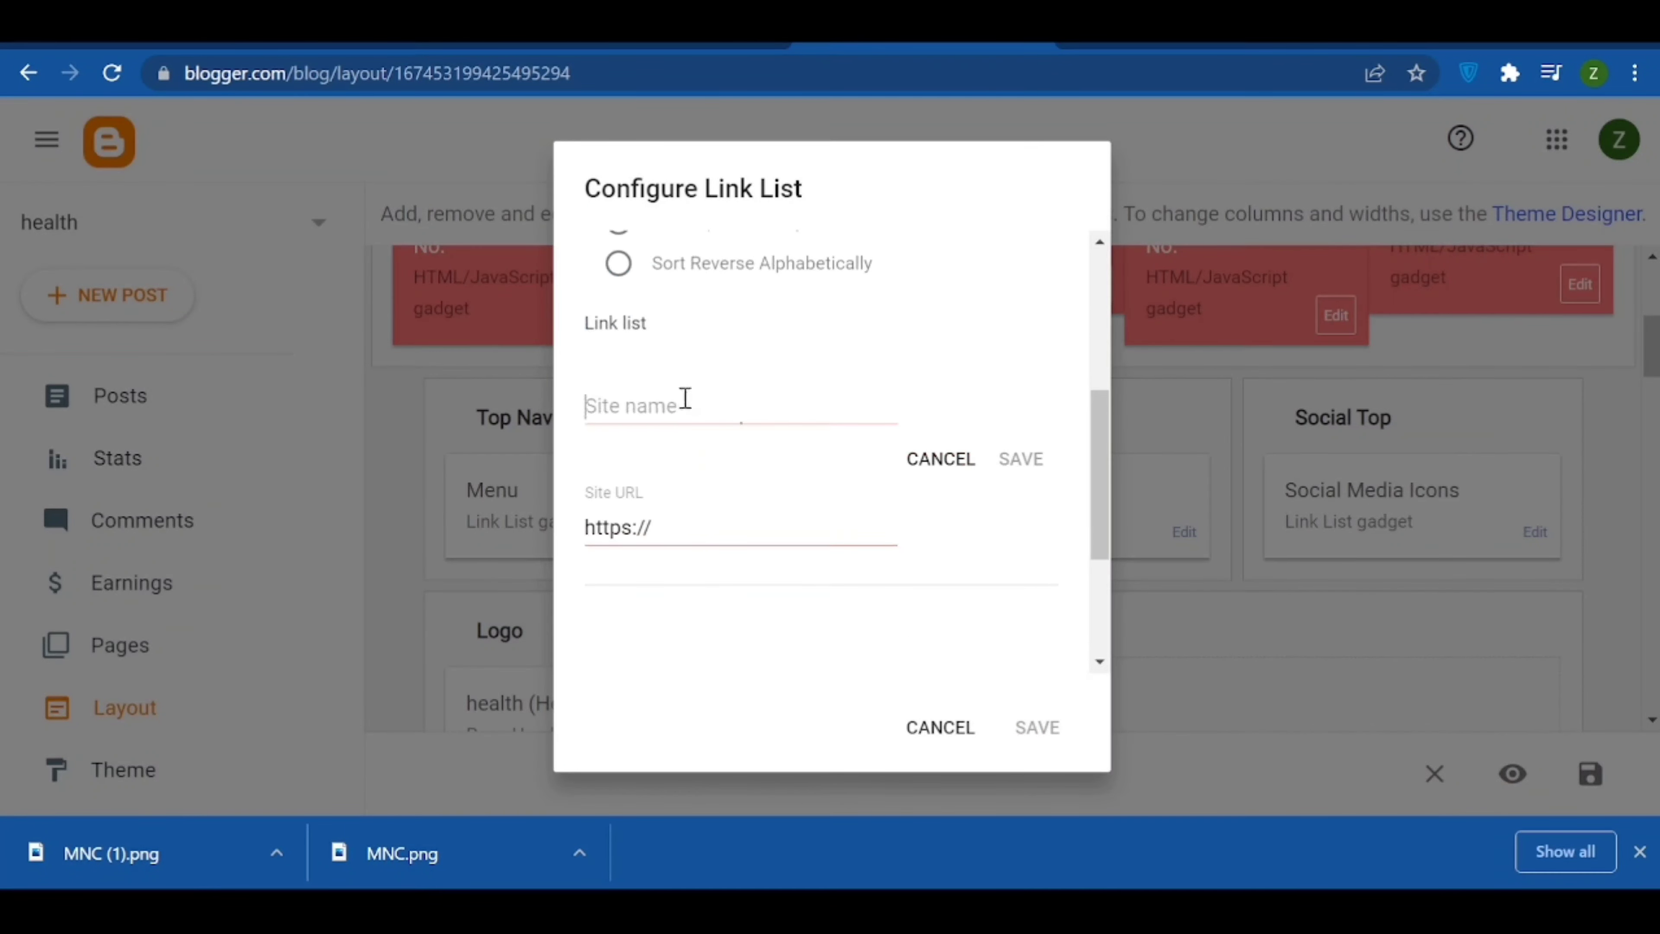
pyautogui.write('home')
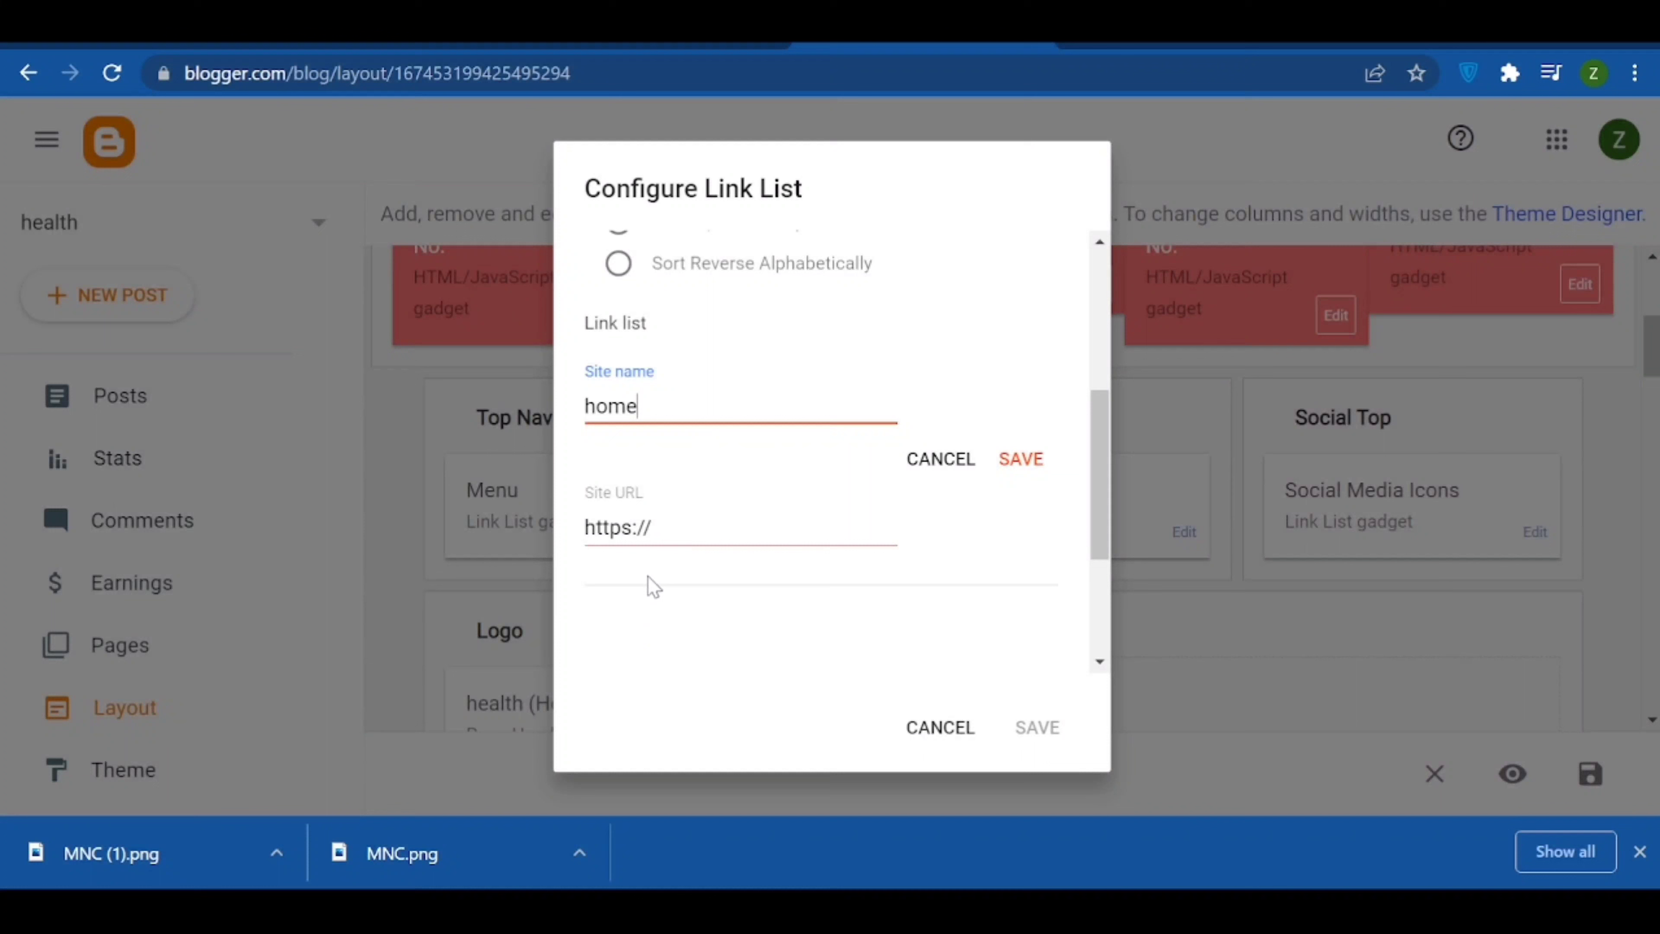
pyautogui.moveTo(651, 527); pyautogui.dragTo(508, 534)
pyautogui.press('BackSpace')
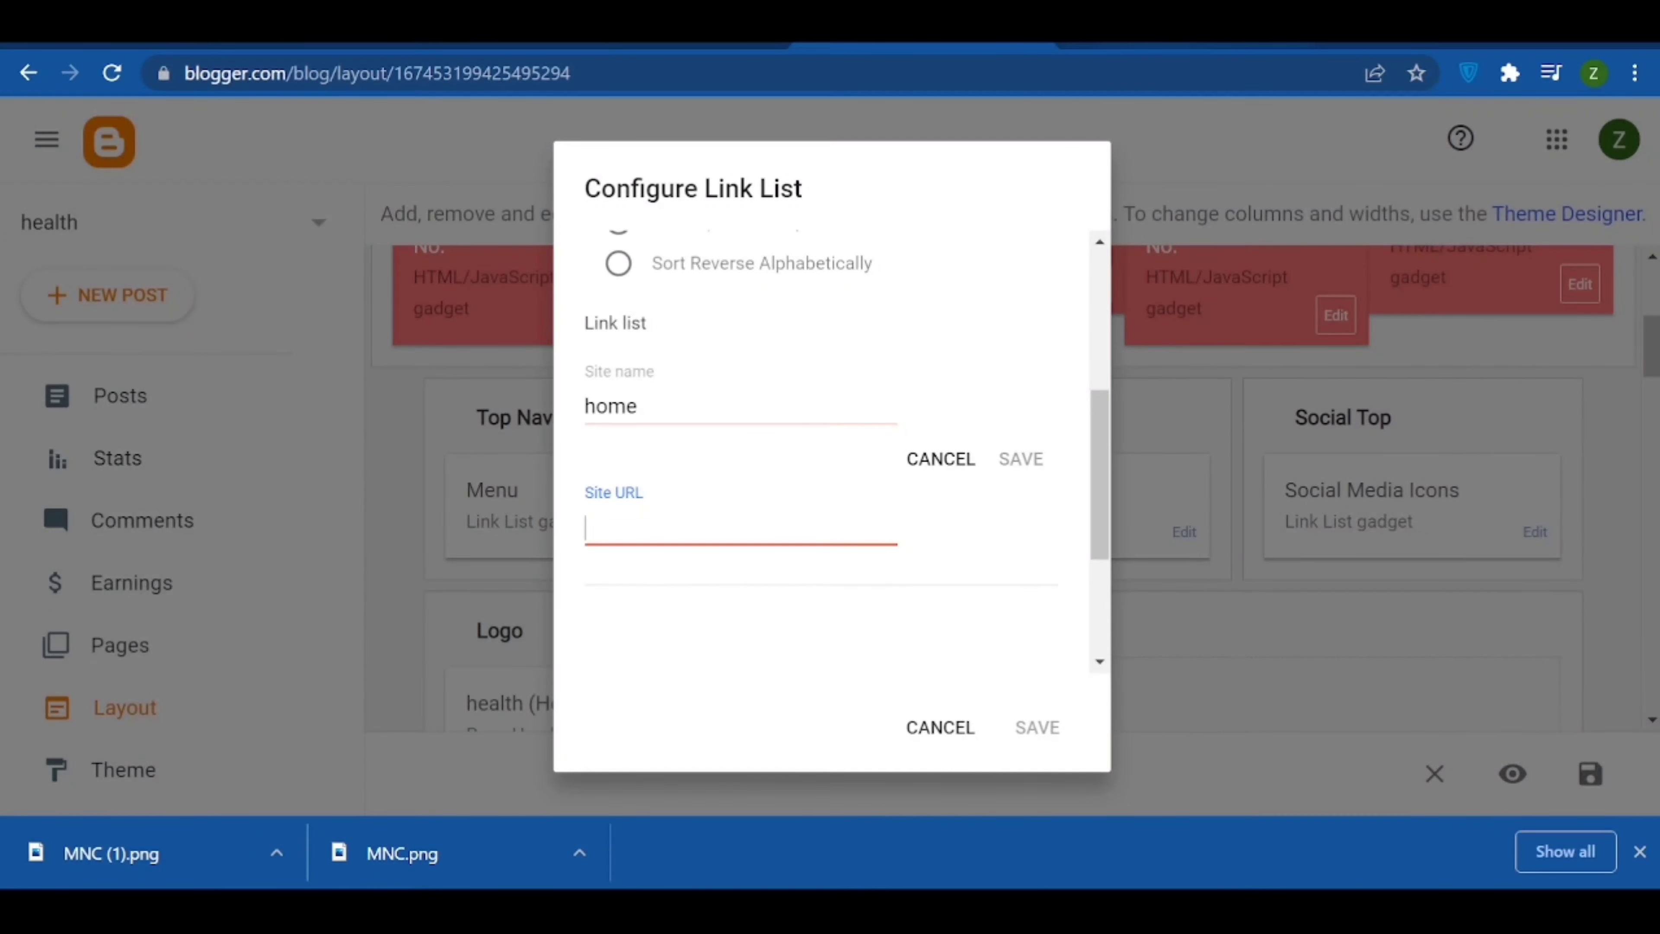
pyautogui.click(1183, 45)
pyautogui.click(115, 133)
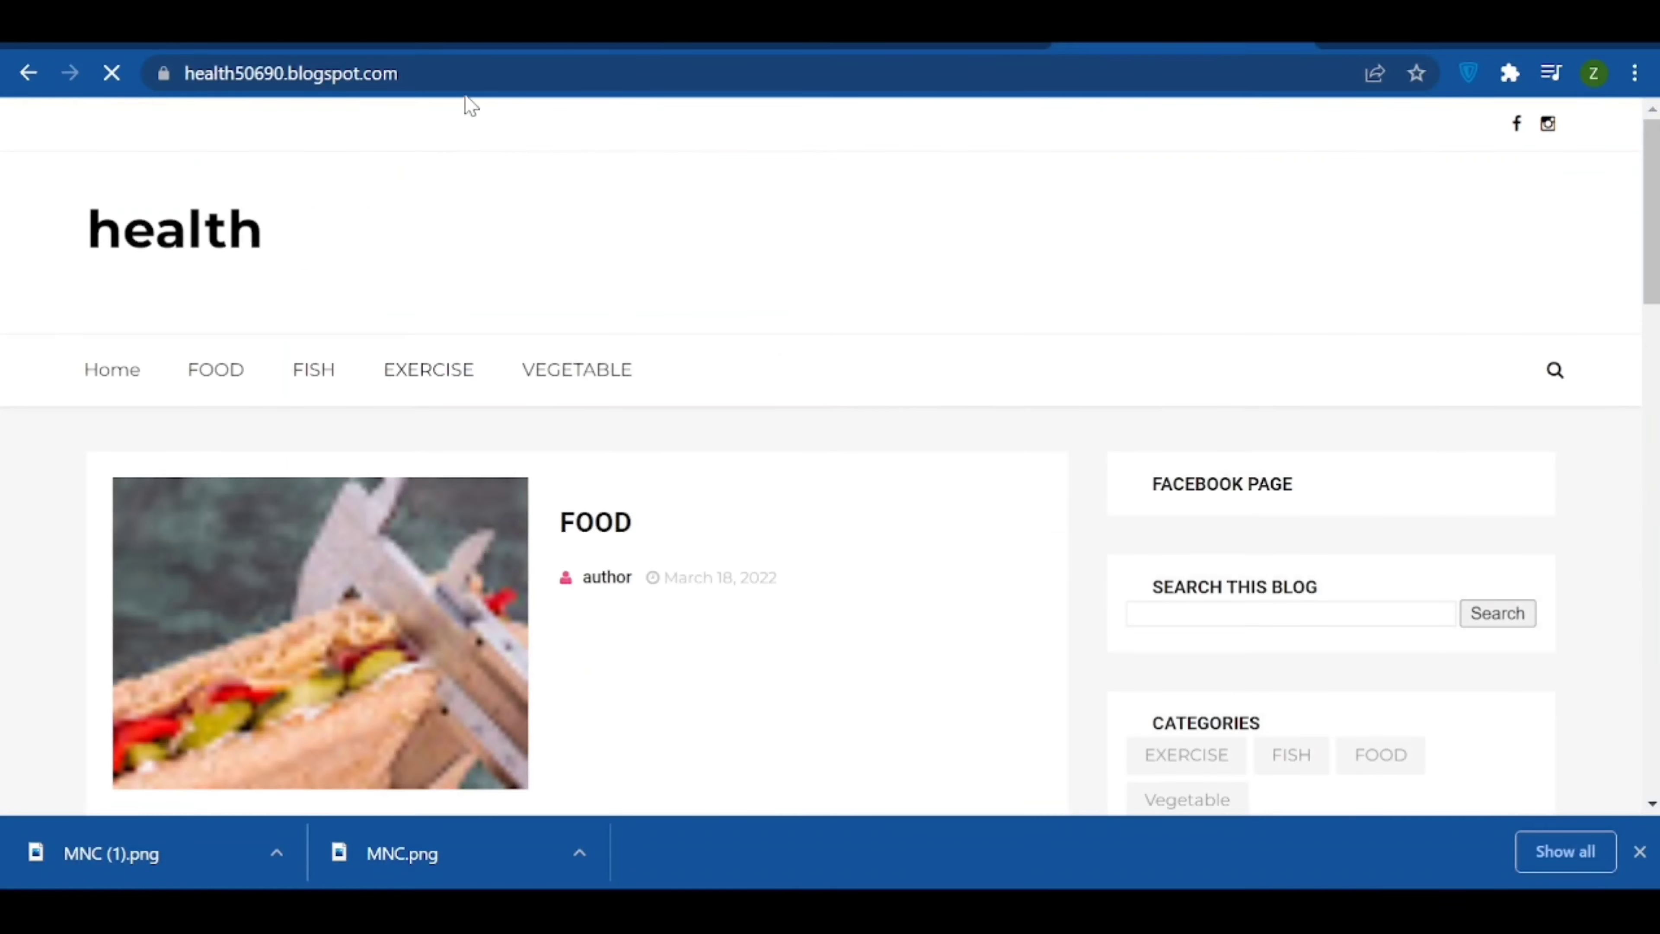
pyautogui.click(470, 75)
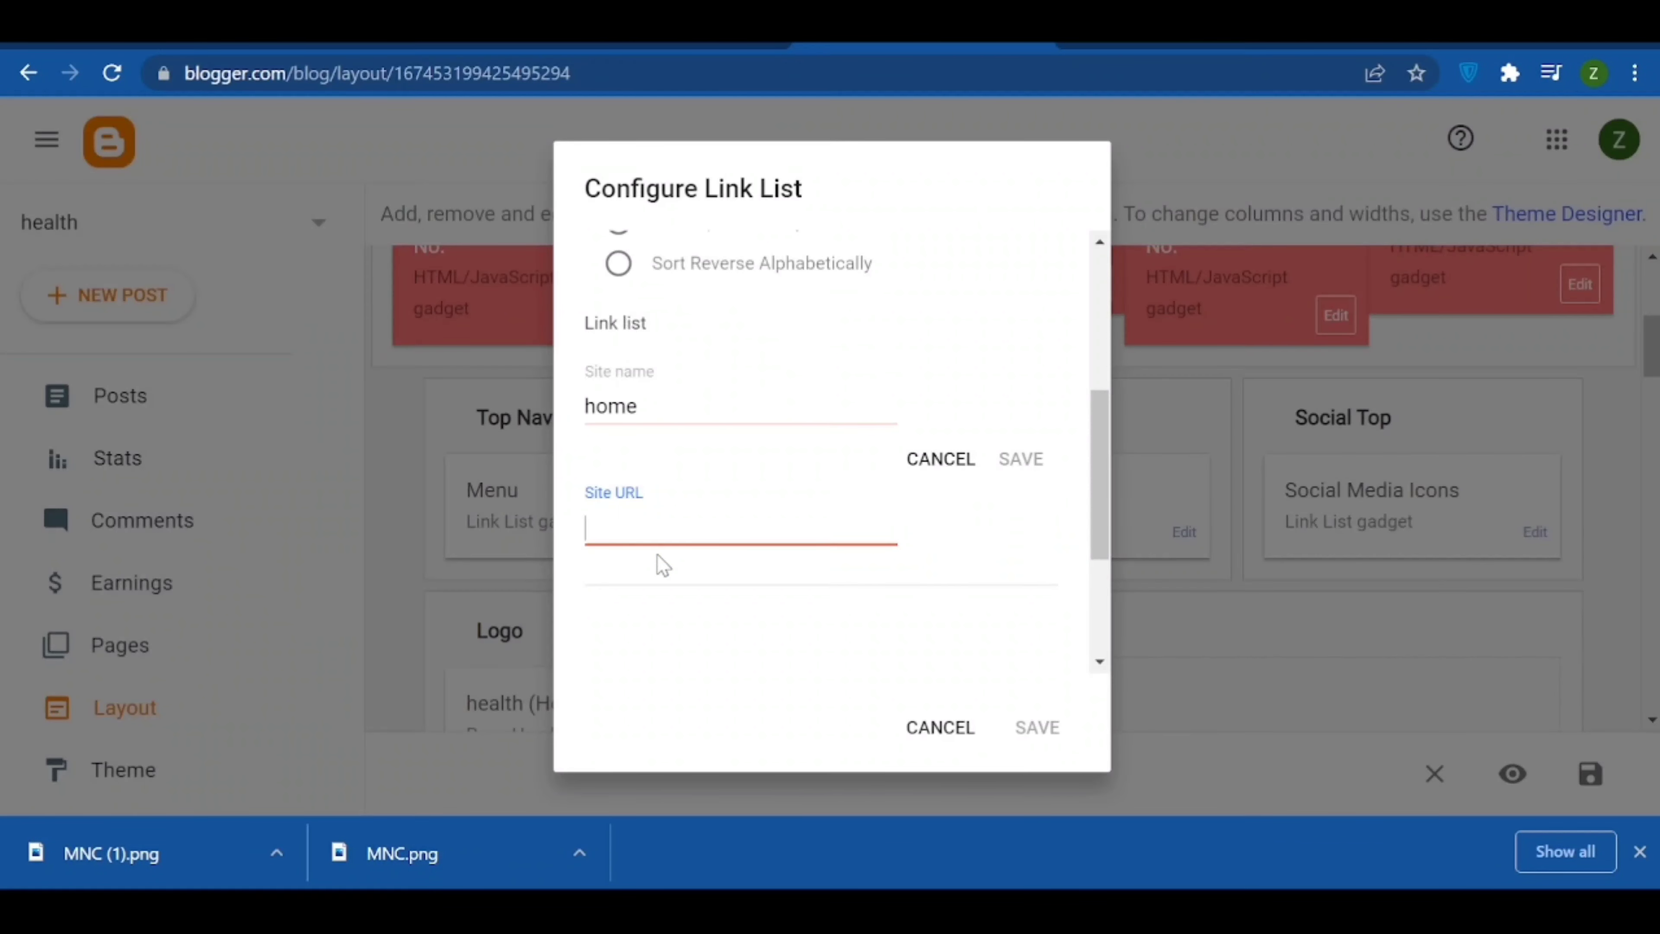
pyautogui.write('https://health50690.blogspot.com/')
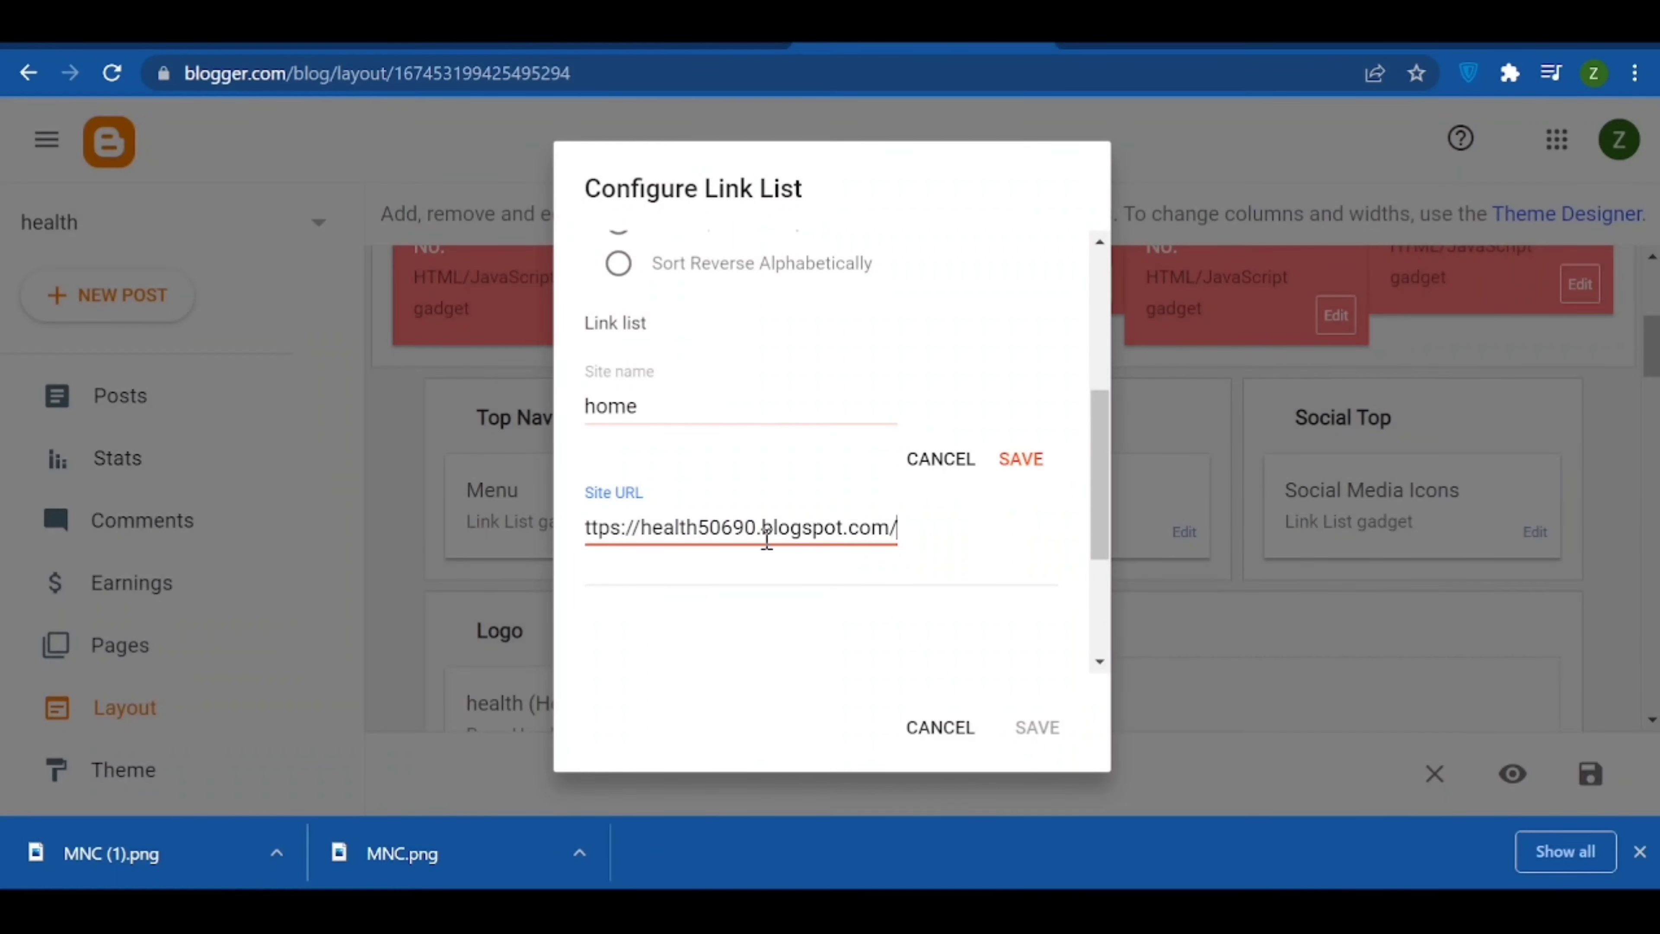
pyautogui.press('BackSpace')
pyautogui.click(1030, 462)
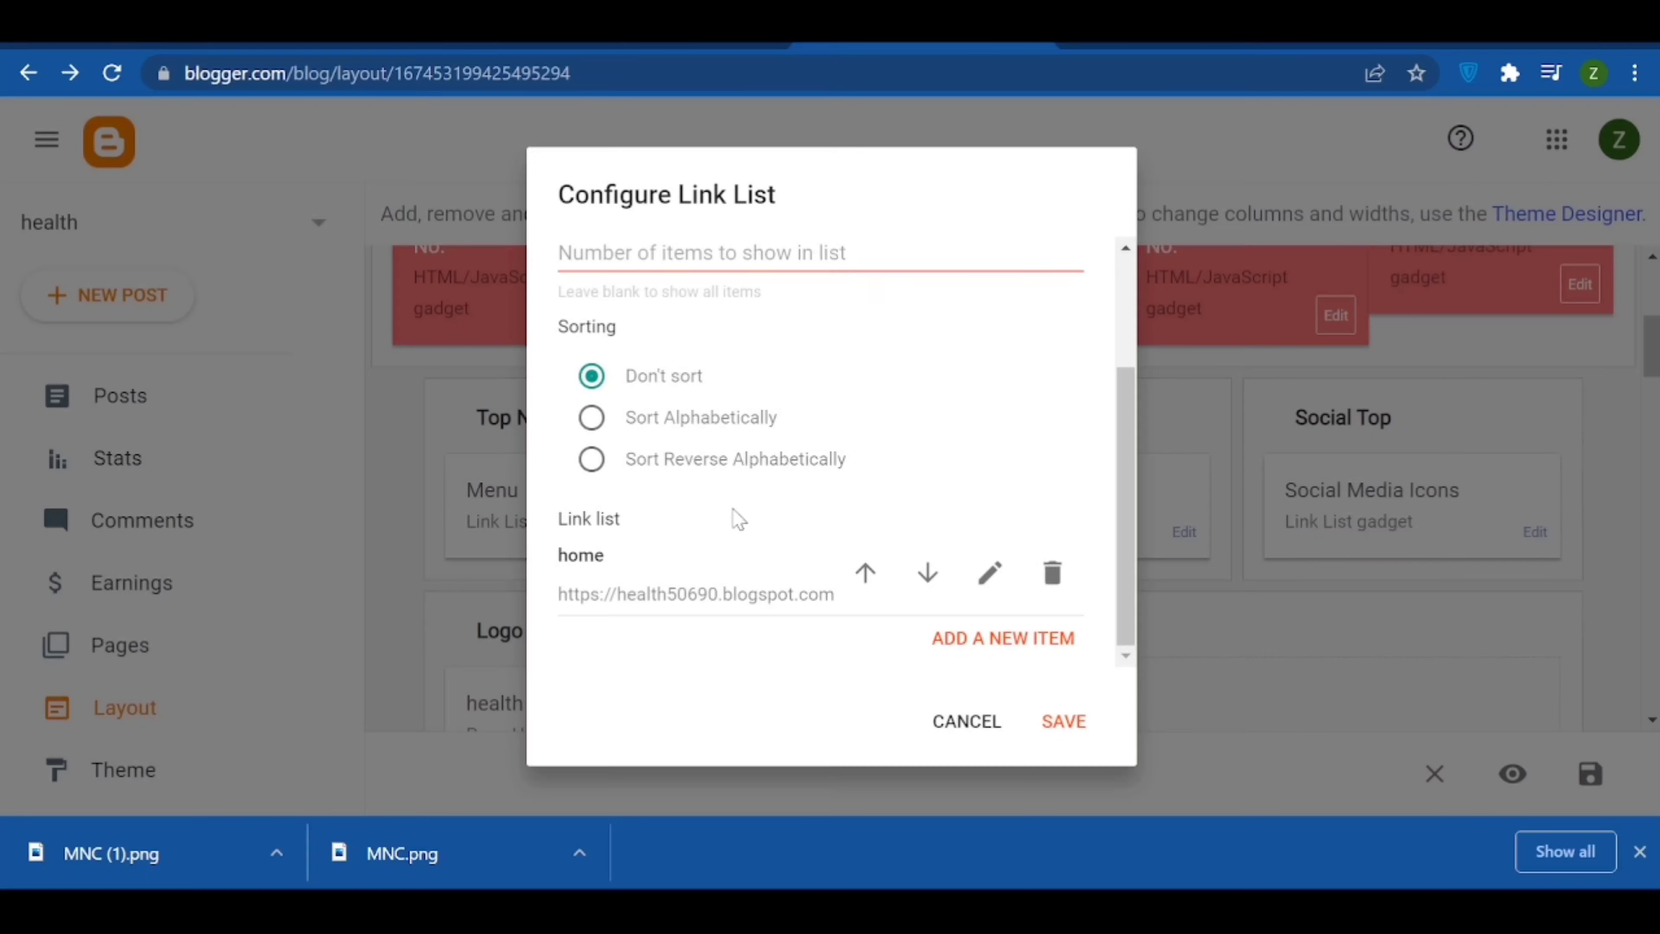
pyautogui.click(1065, 722)
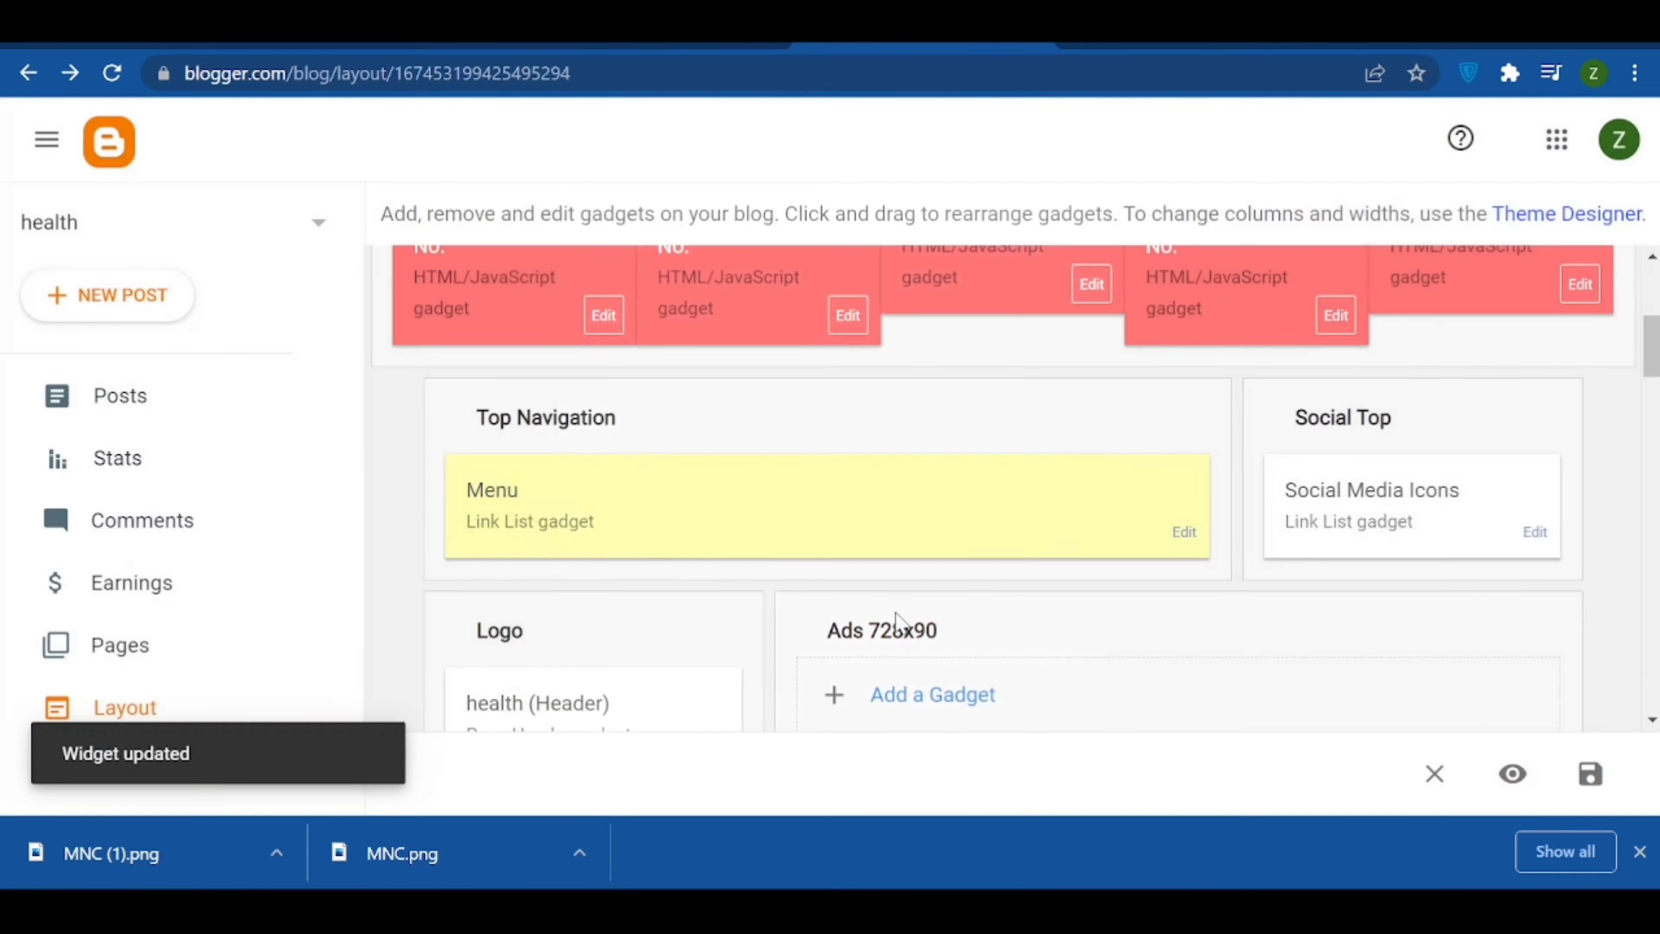
# - Open the published privacy policy, terms and conditions, desclaimer, contact and about us pages, each in its own browser tab
pyautogui.click(115, 647)
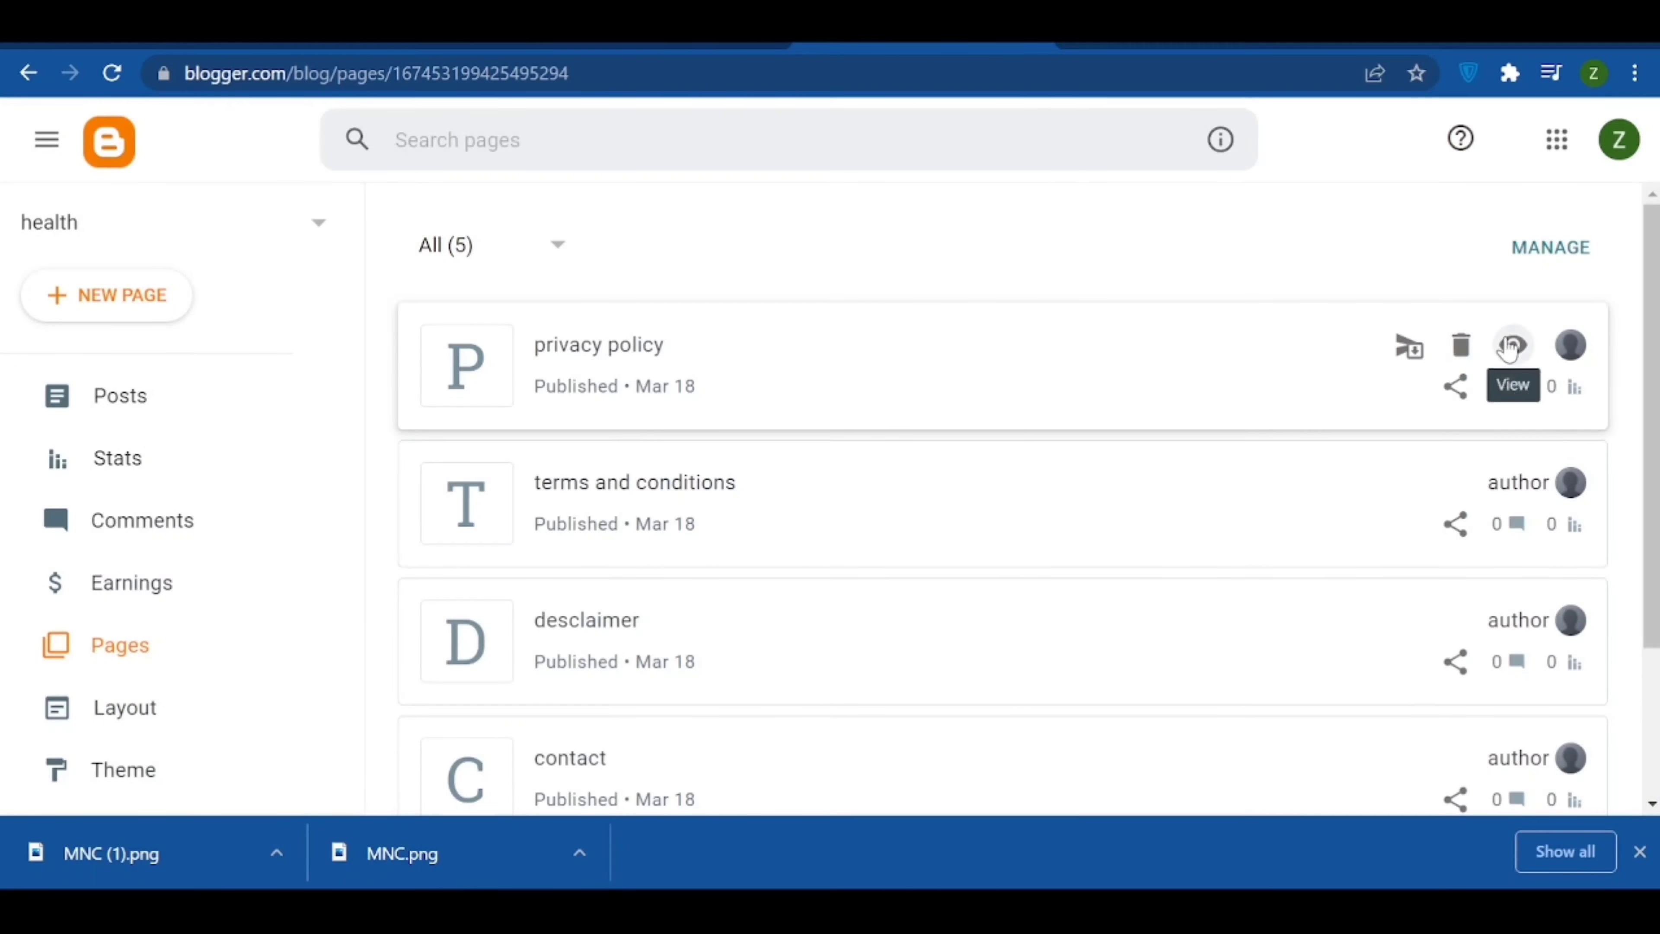
pyautogui.click(1510, 347)
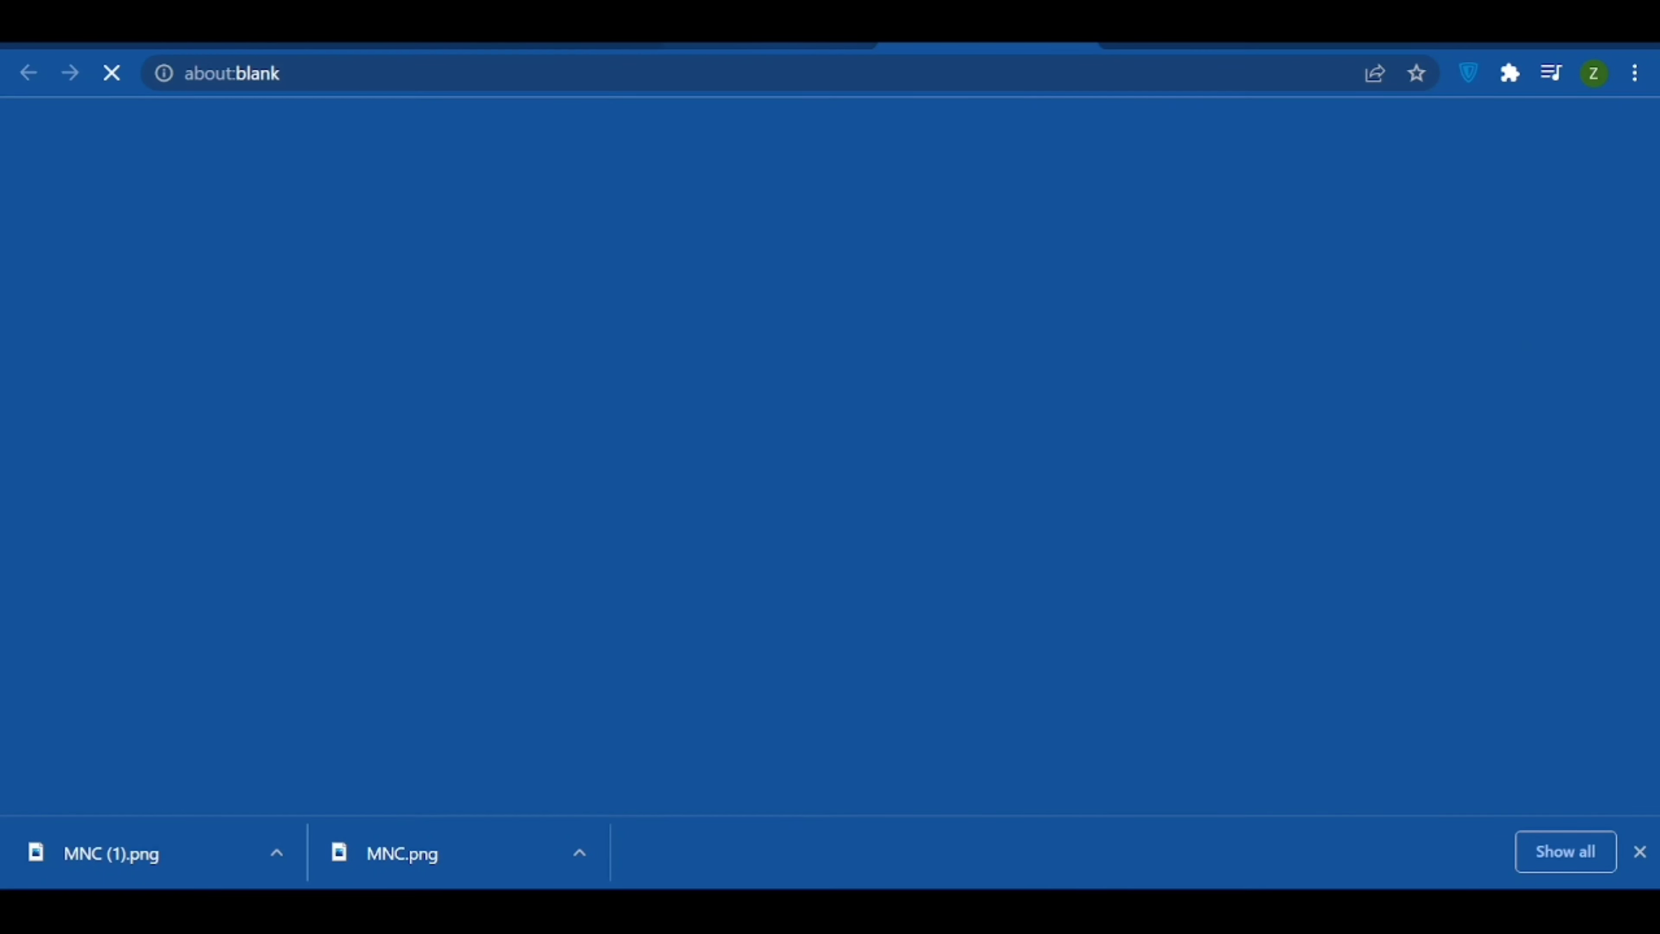
pyautogui.click(770, 32)
pyautogui.click(1514, 482)
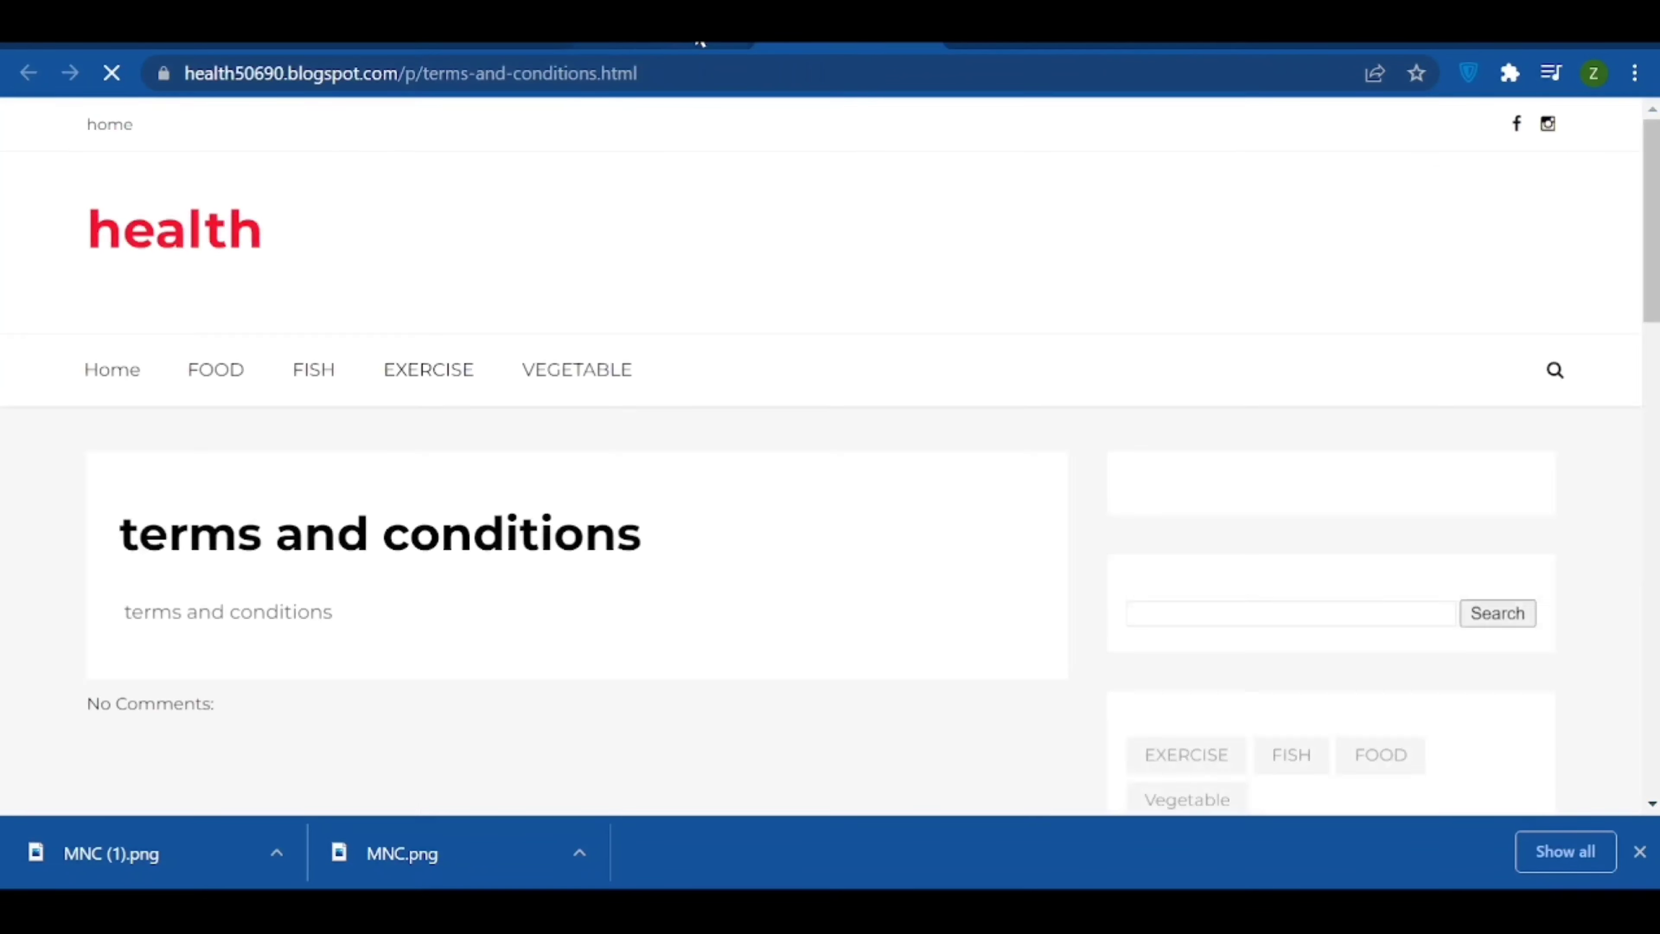
pyautogui.click(700, 37)
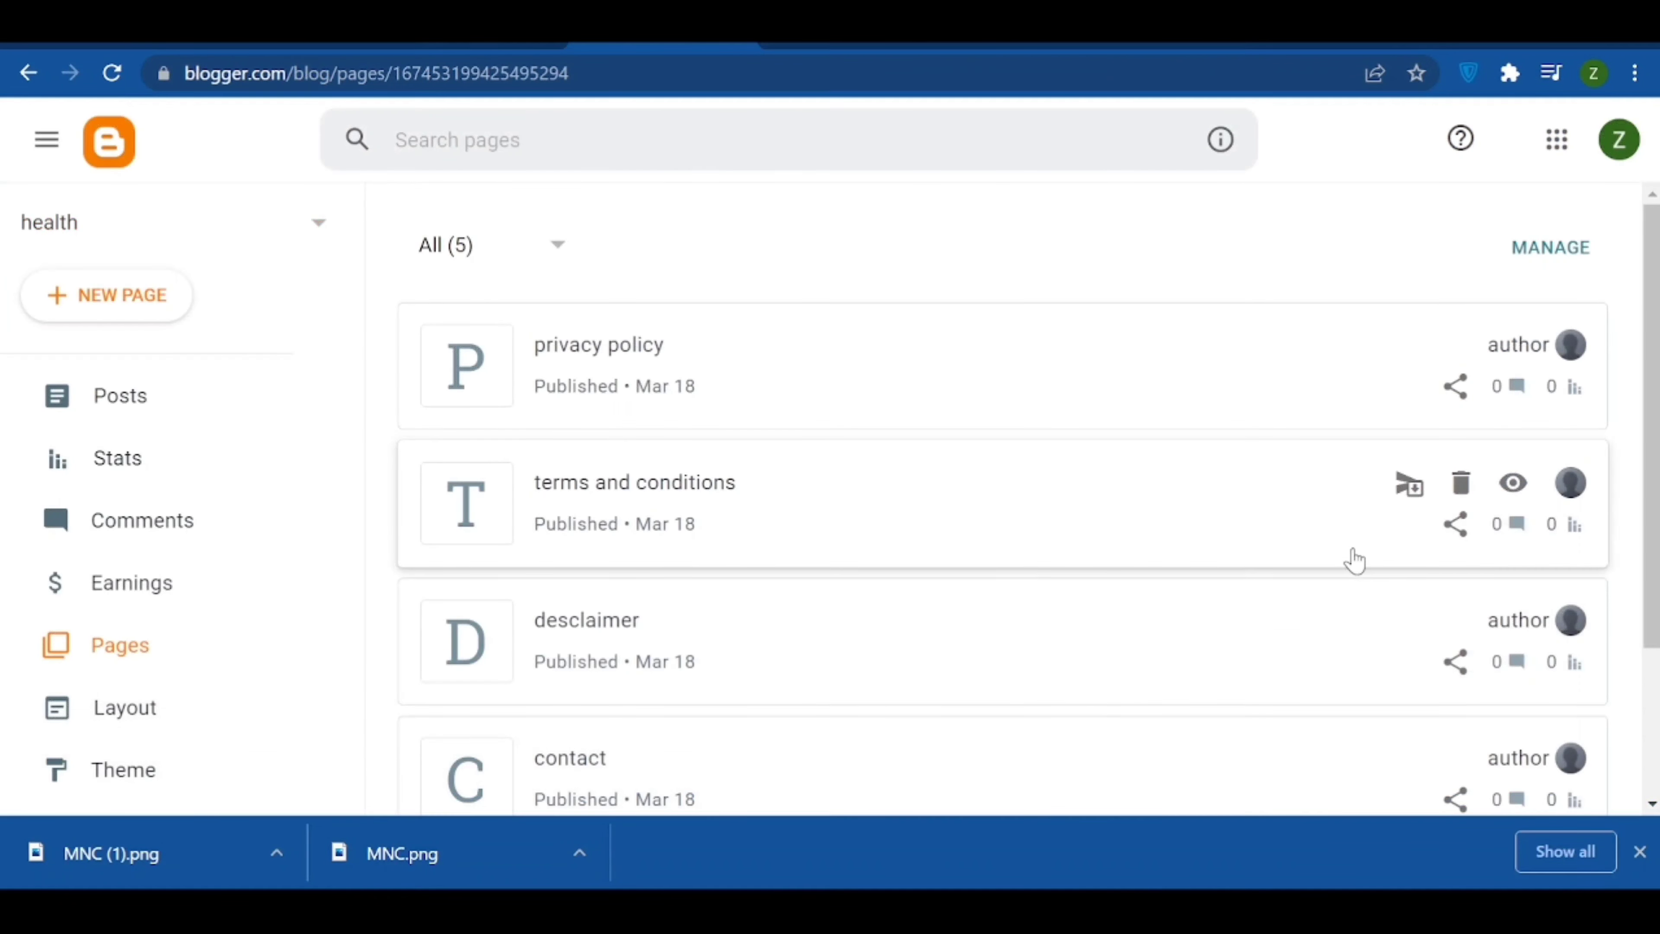
pyautogui.click(1514, 622)
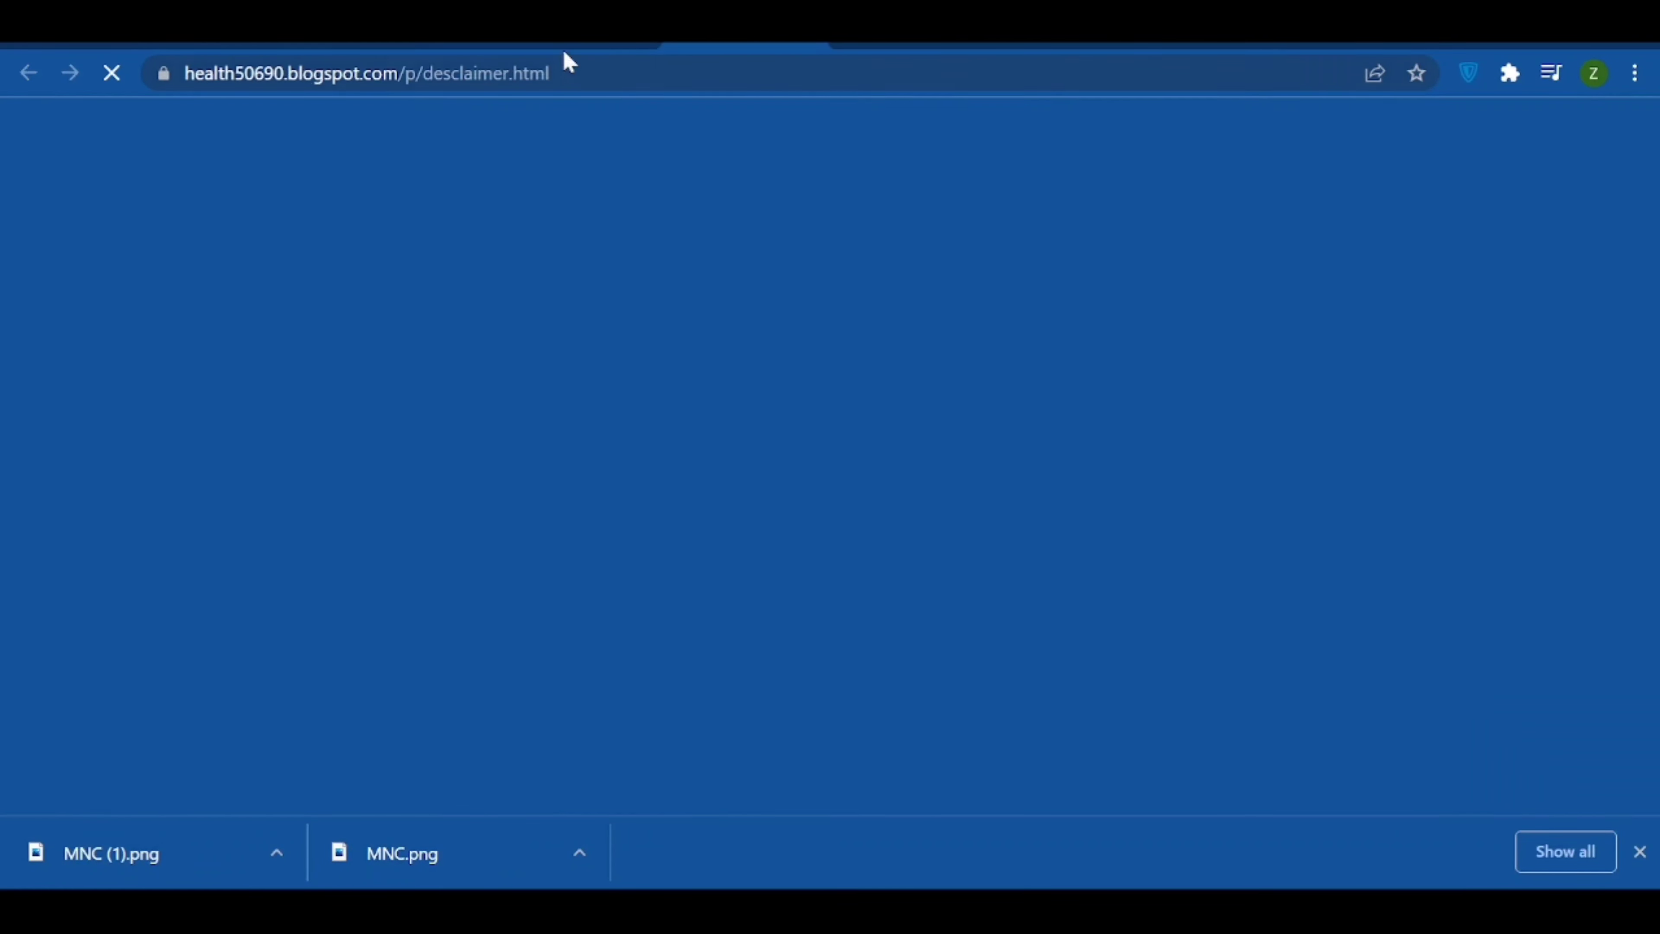
pyautogui.click(562, 36)
pyautogui.scroll(-2, 1256, 572)
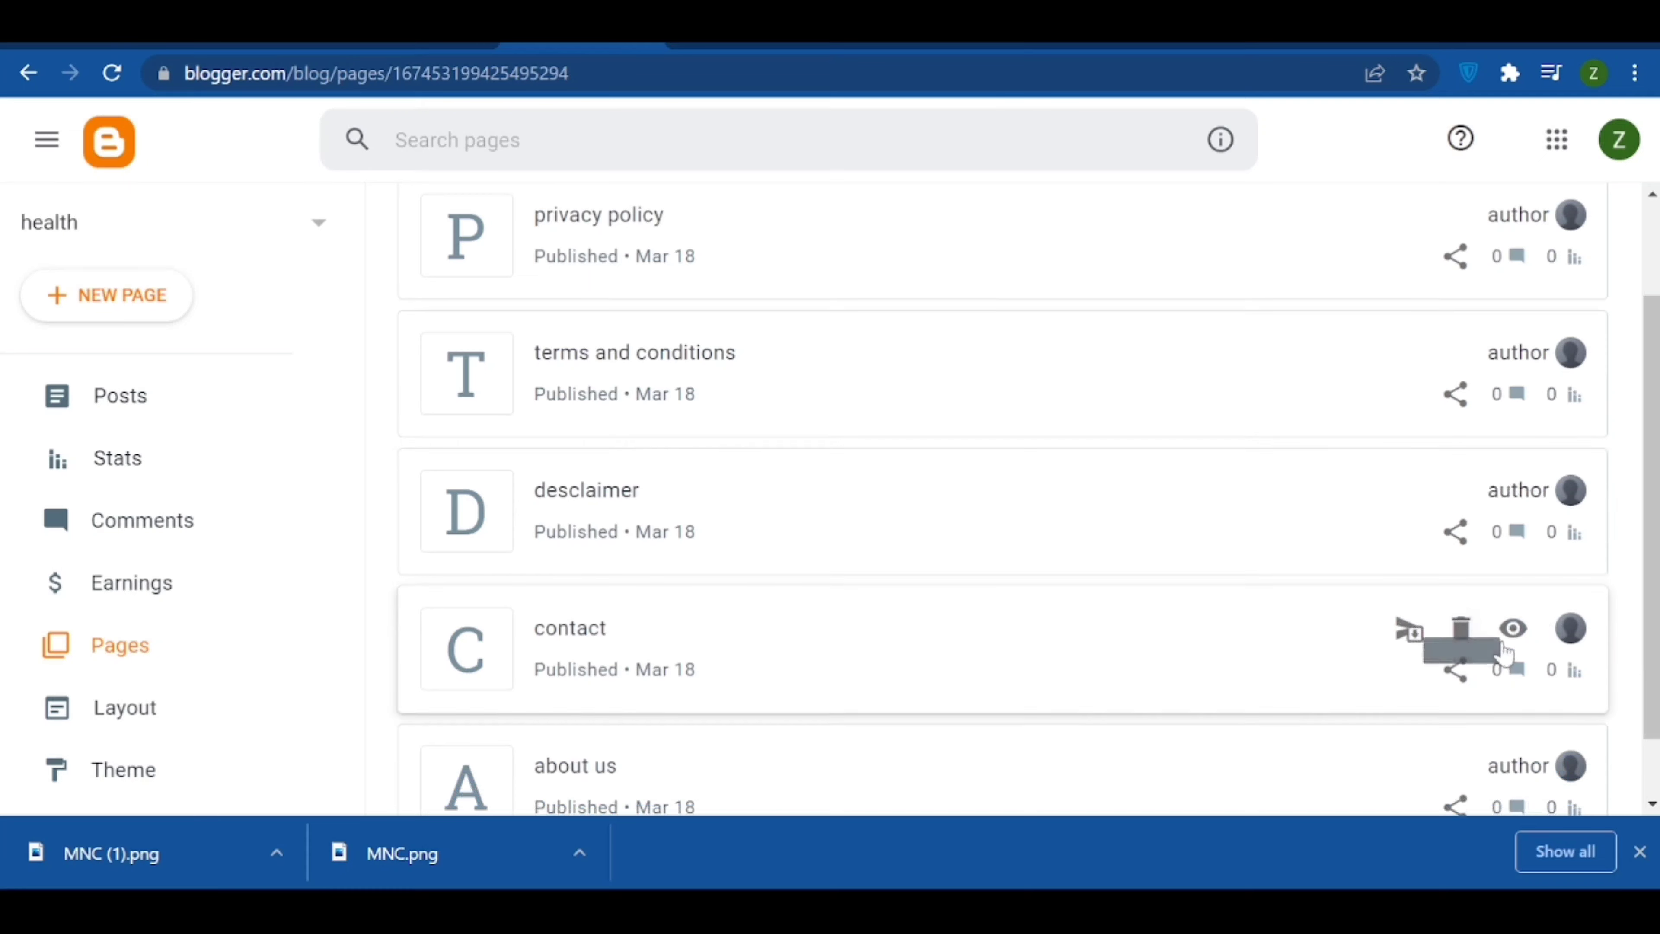
pyautogui.click(1514, 628)
pyautogui.click(508, 46)
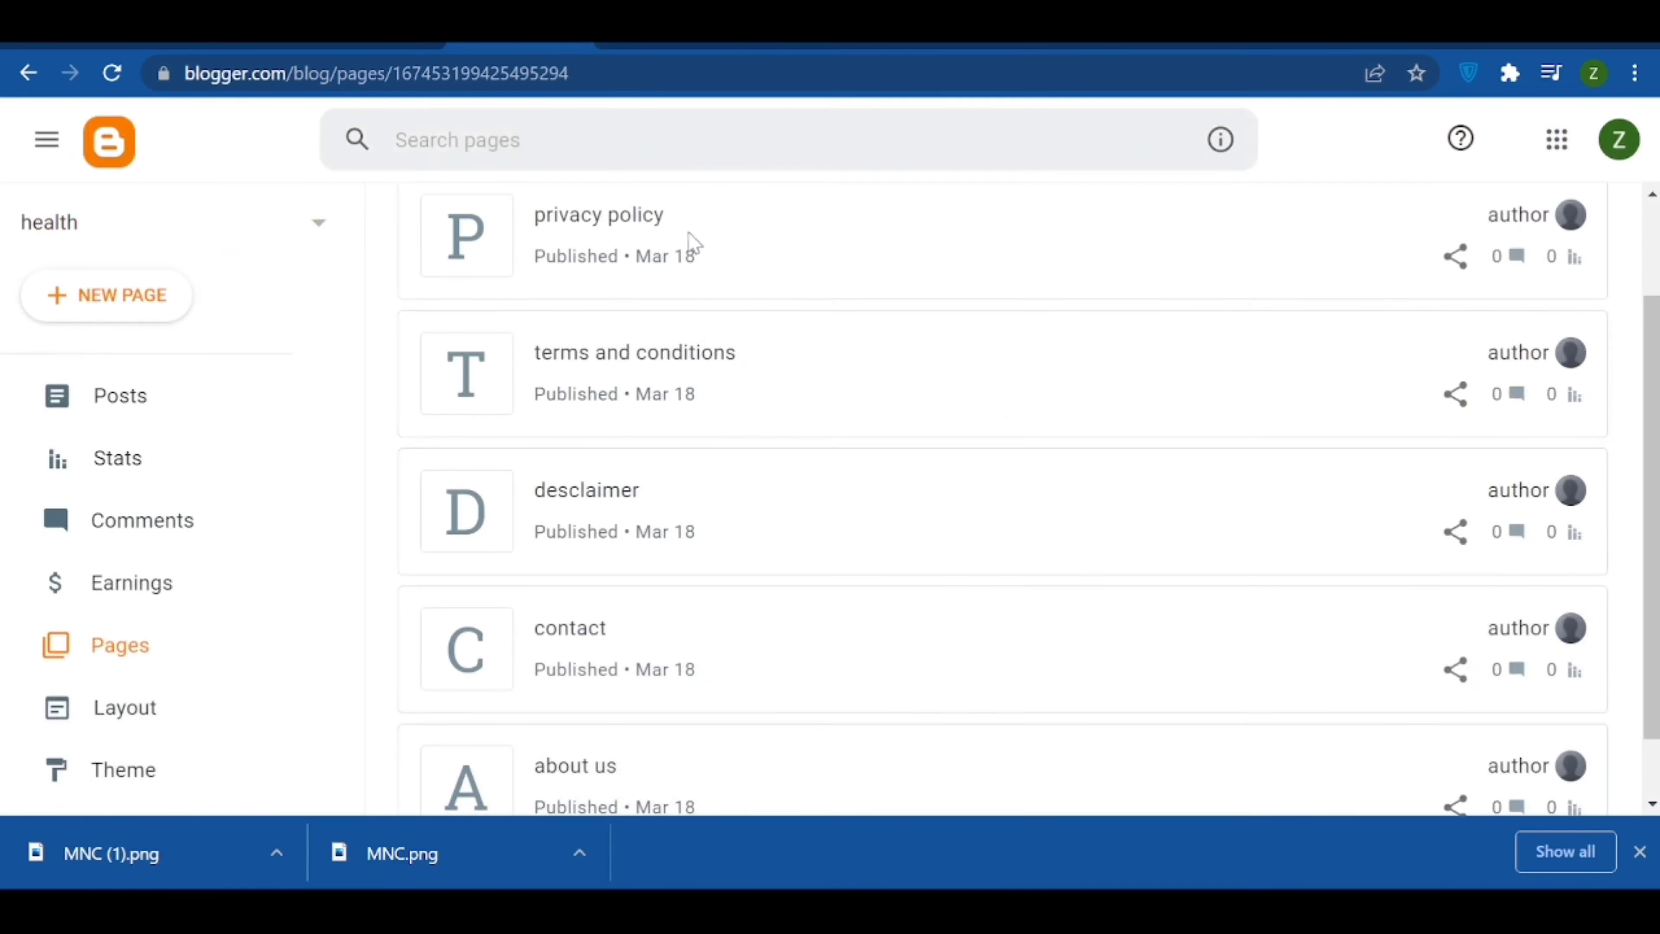
pyautogui.scroll(-1, 1189, 444)
pyautogui.click(1514, 690)
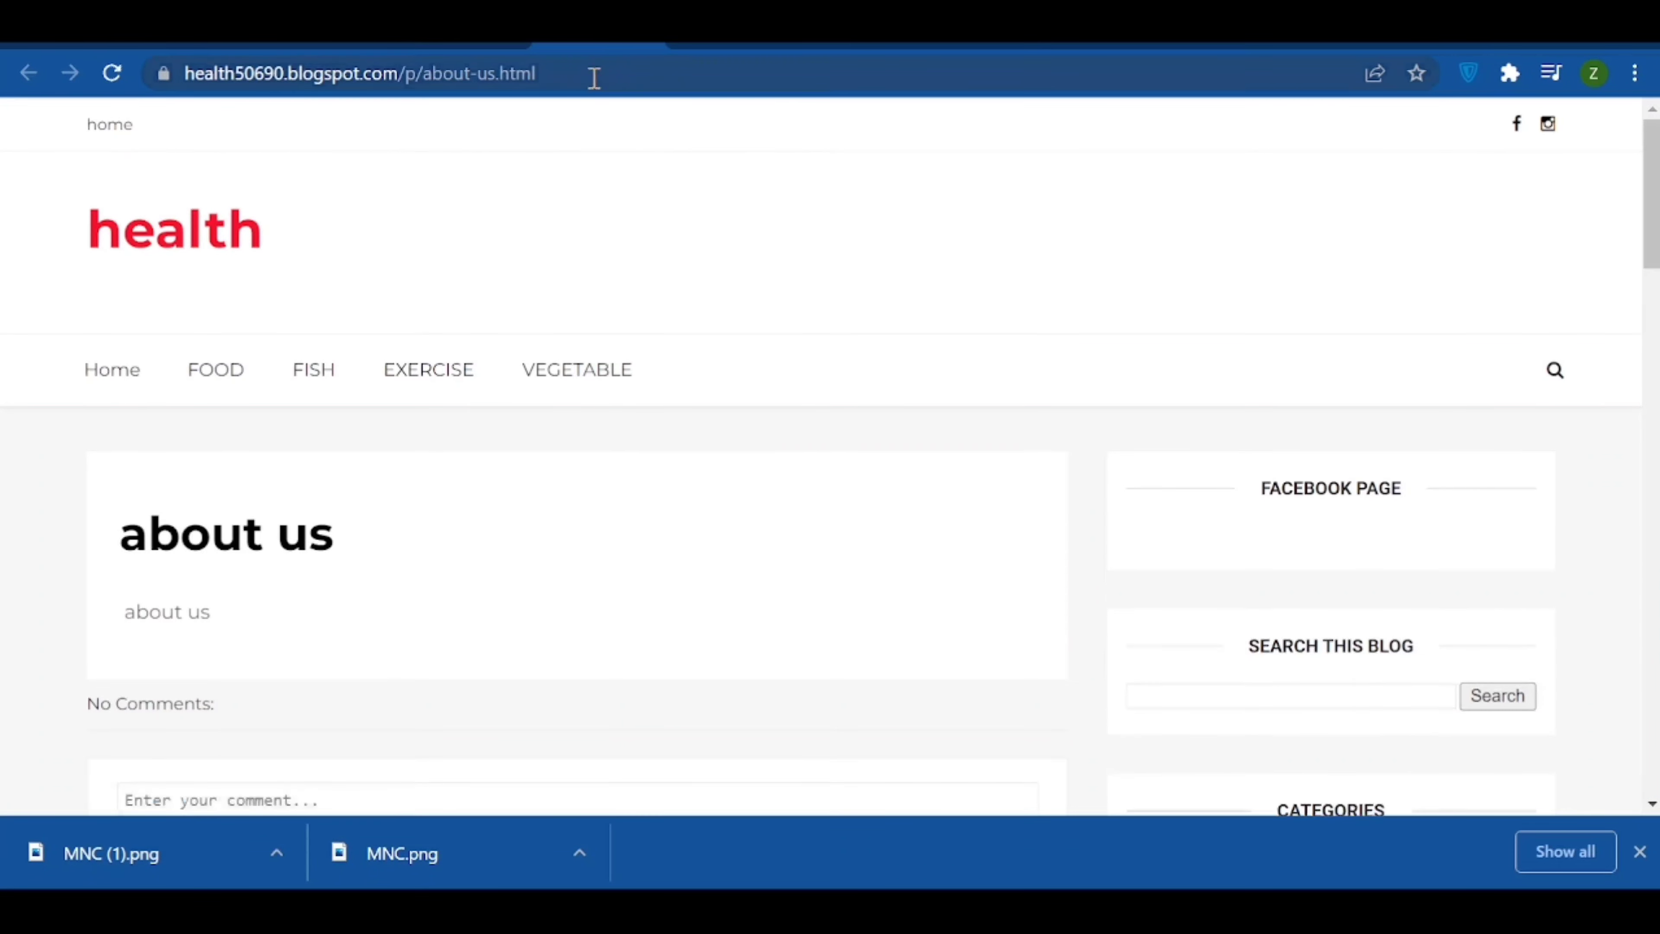
# - Copy the about us page's address and reopen the Top Navigation Menu gadget in the blog layout
pyautogui.click(594, 74)
pyautogui.hotkey('ctrl', 'c')
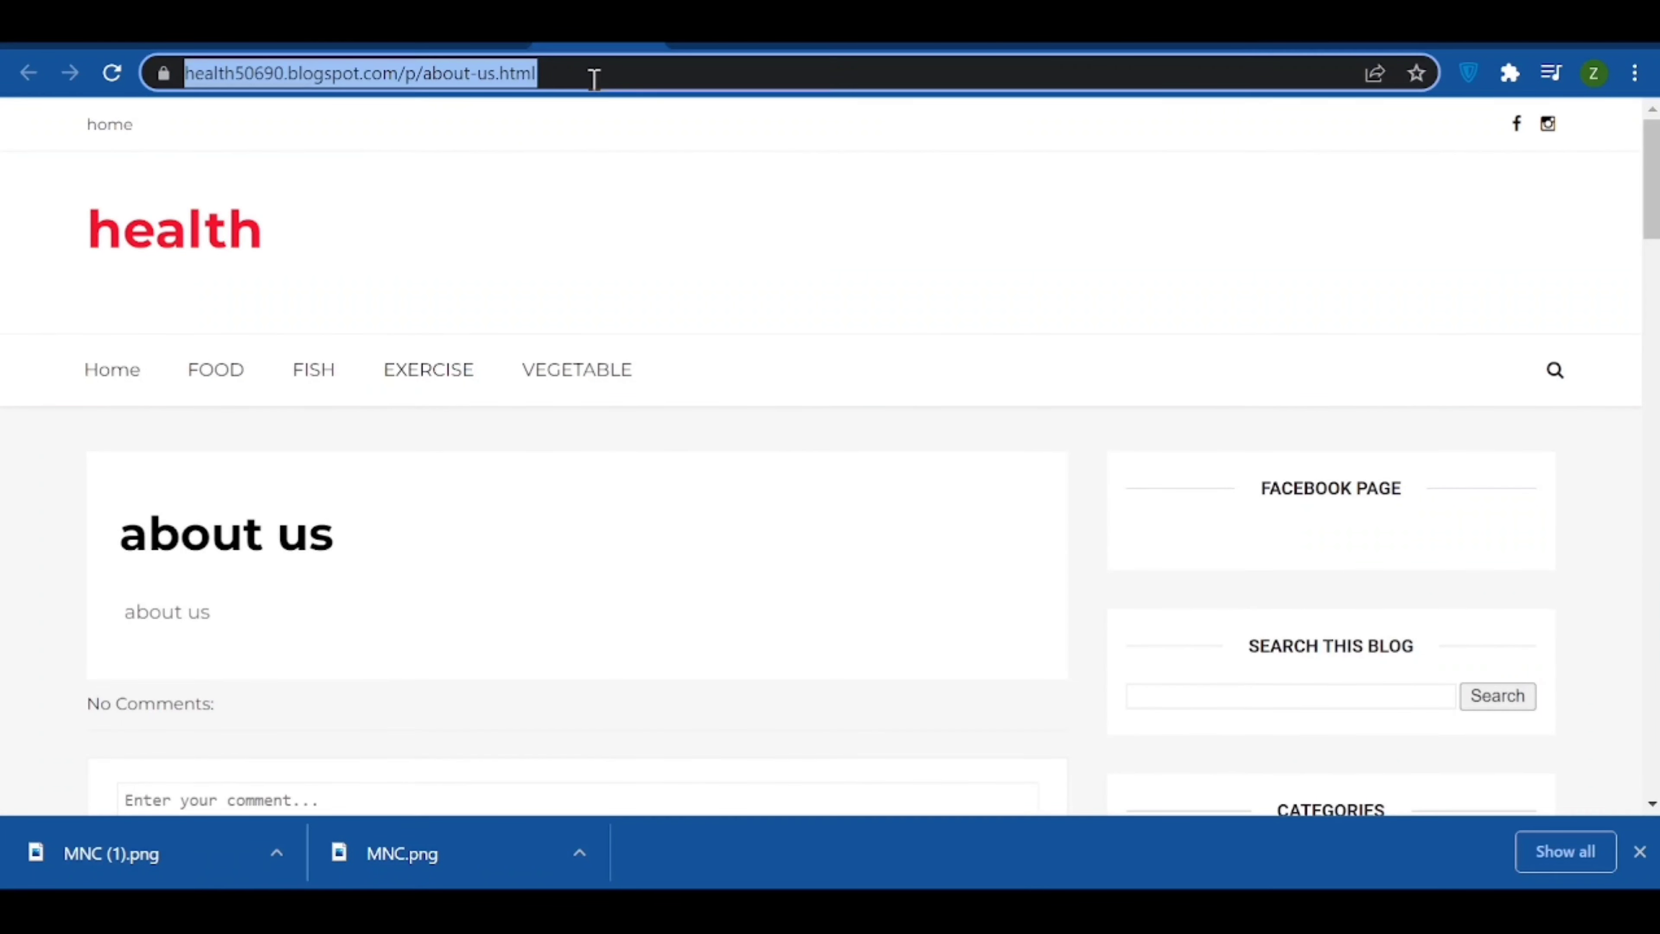
pyautogui.click(476, 48)
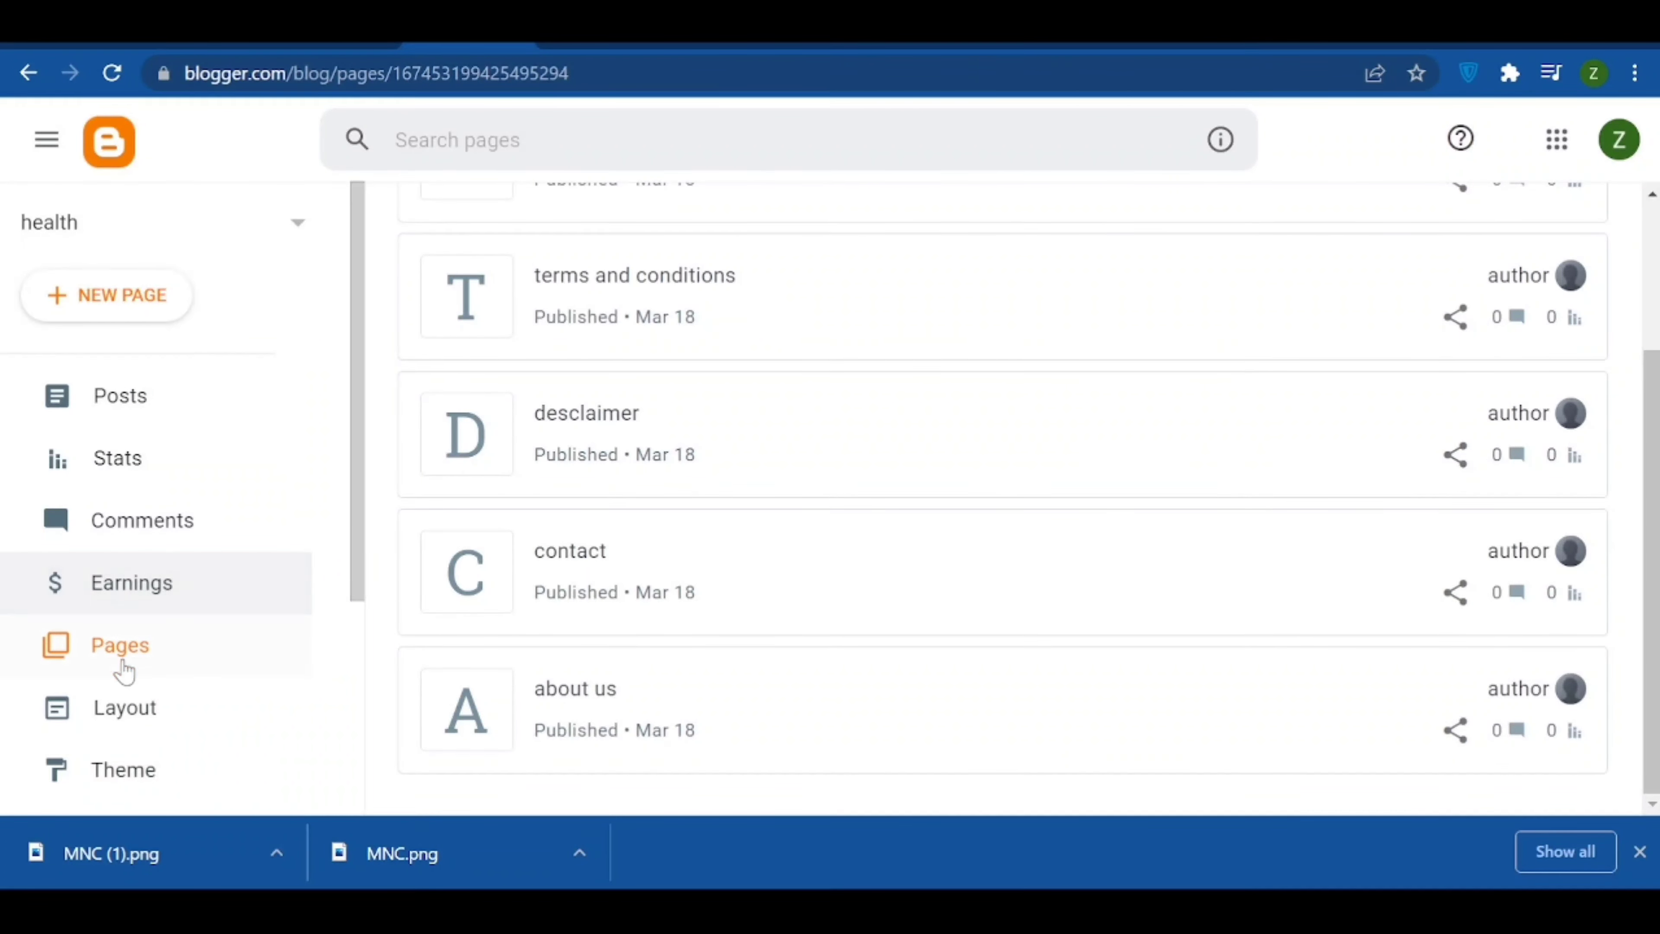
pyautogui.click(131, 712)
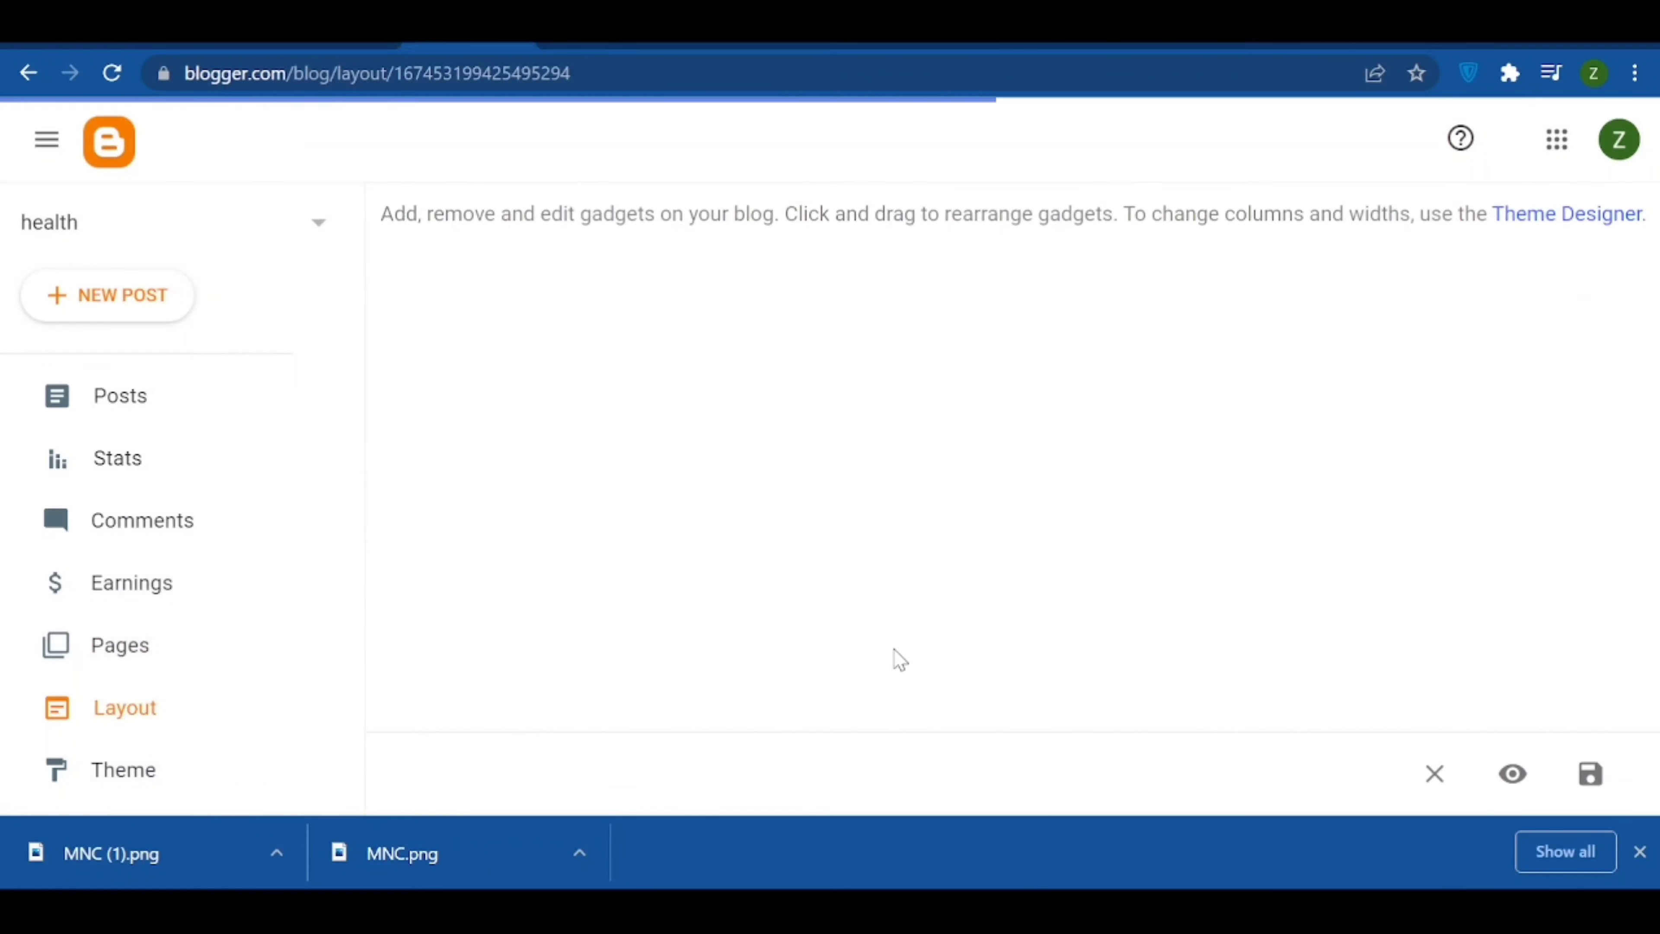
pyautogui.scroll(-6, 1081, 639)
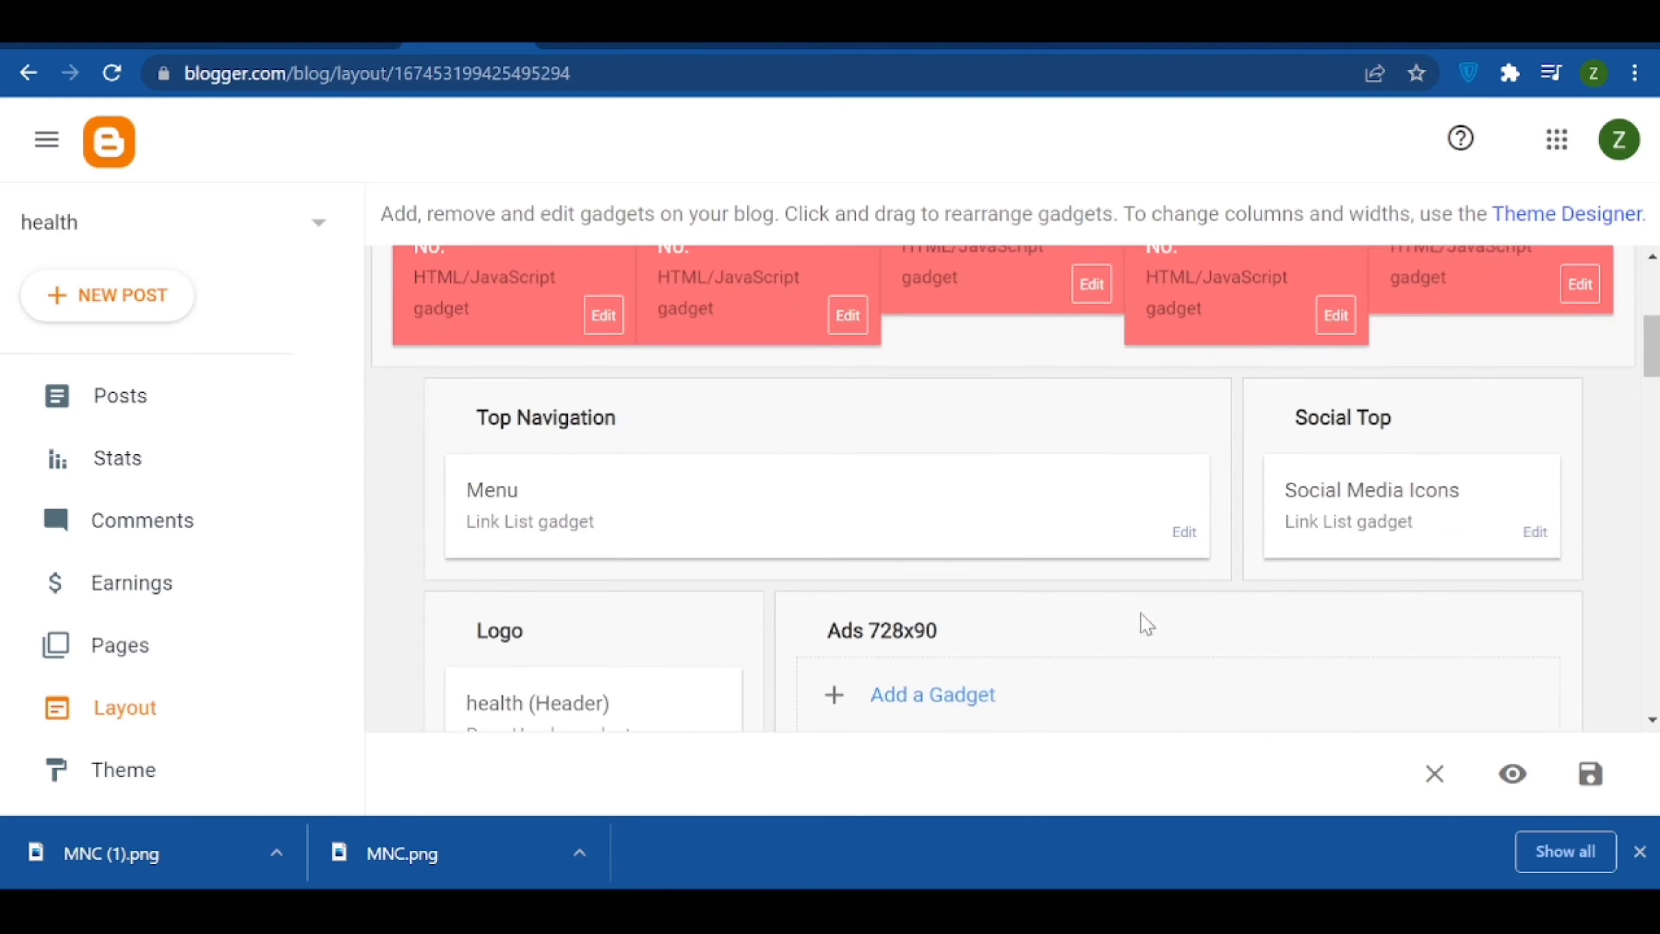
pyautogui.scroll(-2, 1150, 588)
pyautogui.click(1184, 402)
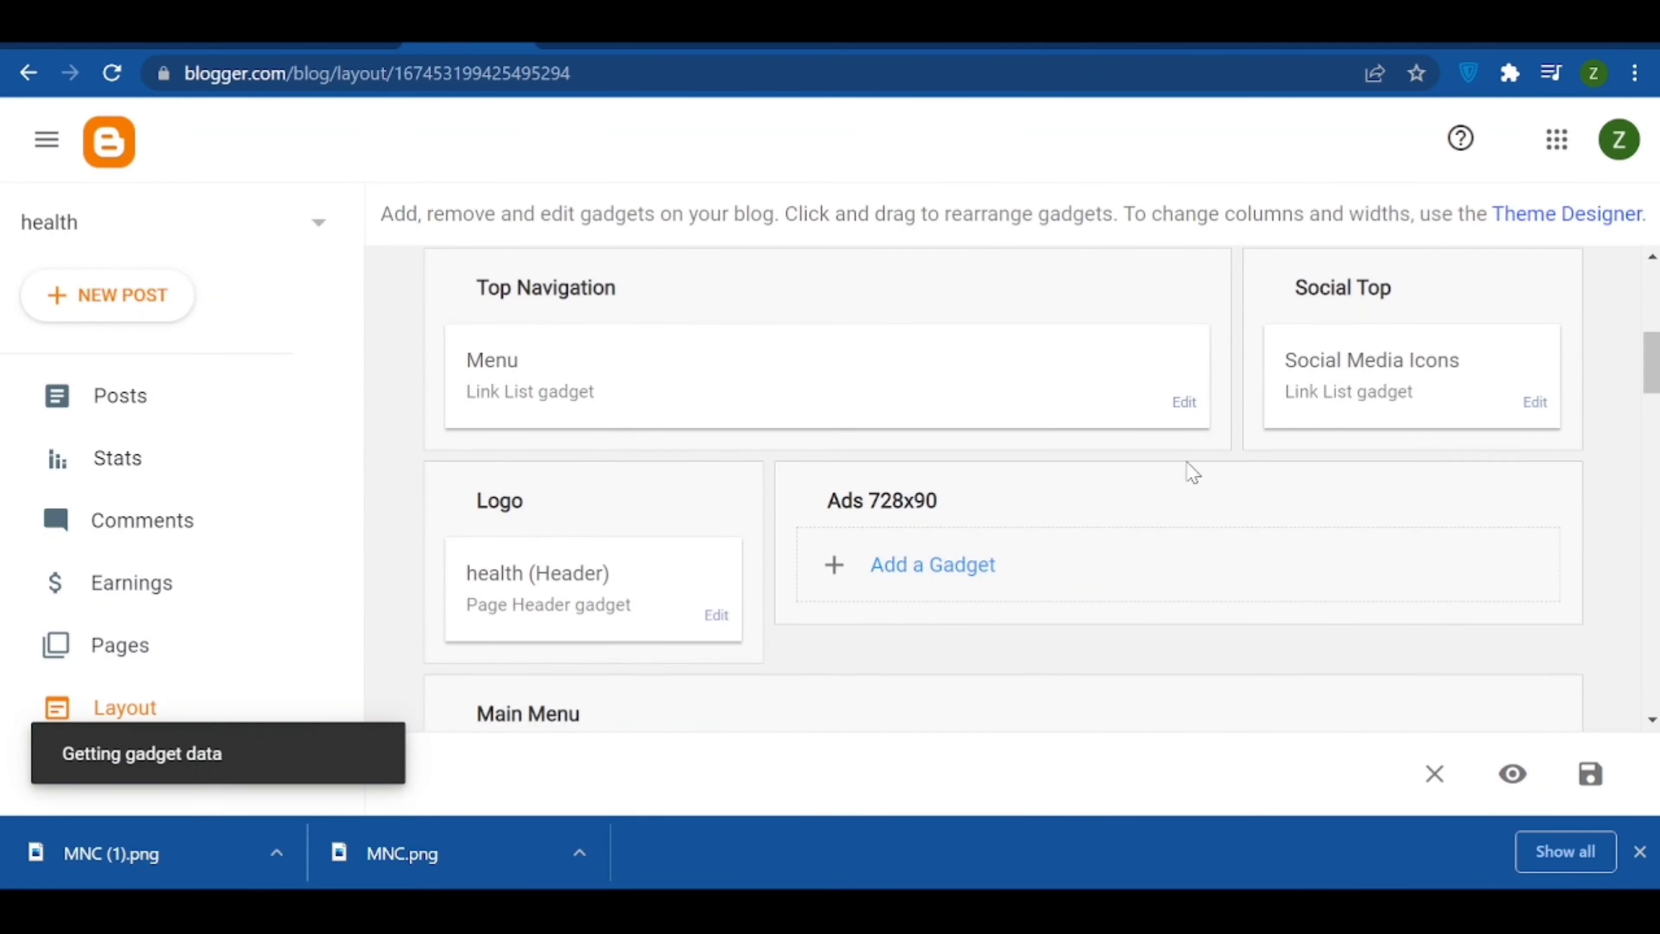
pyautogui.scroll(-3, 643, 497)
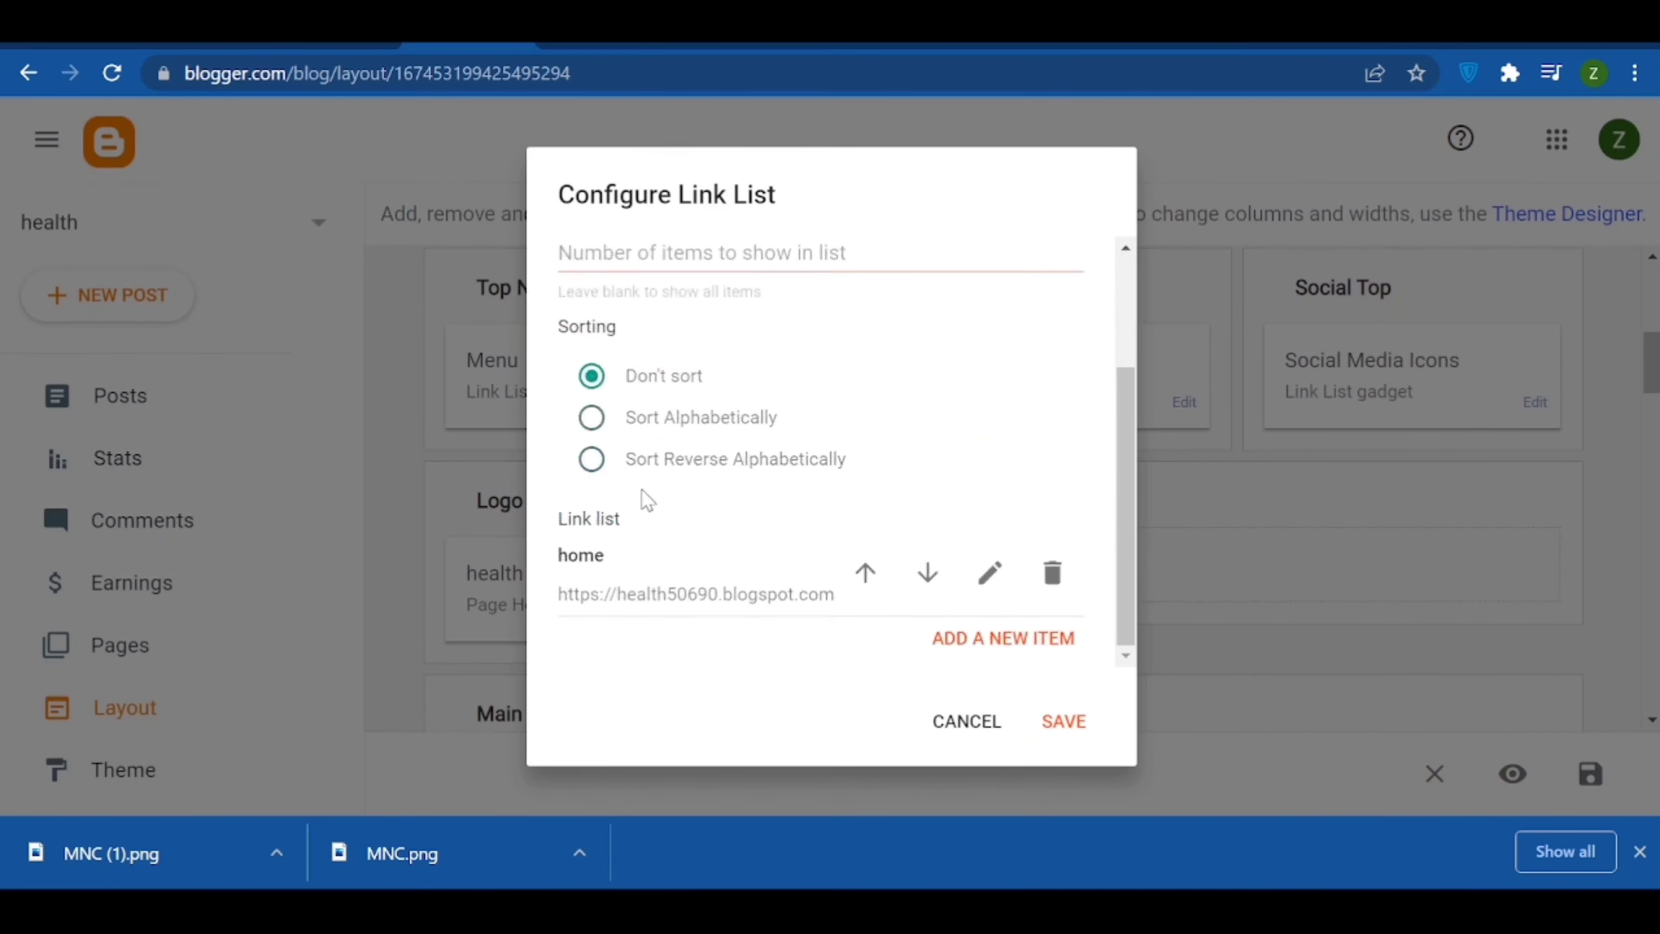
pyautogui.click(1063, 646)
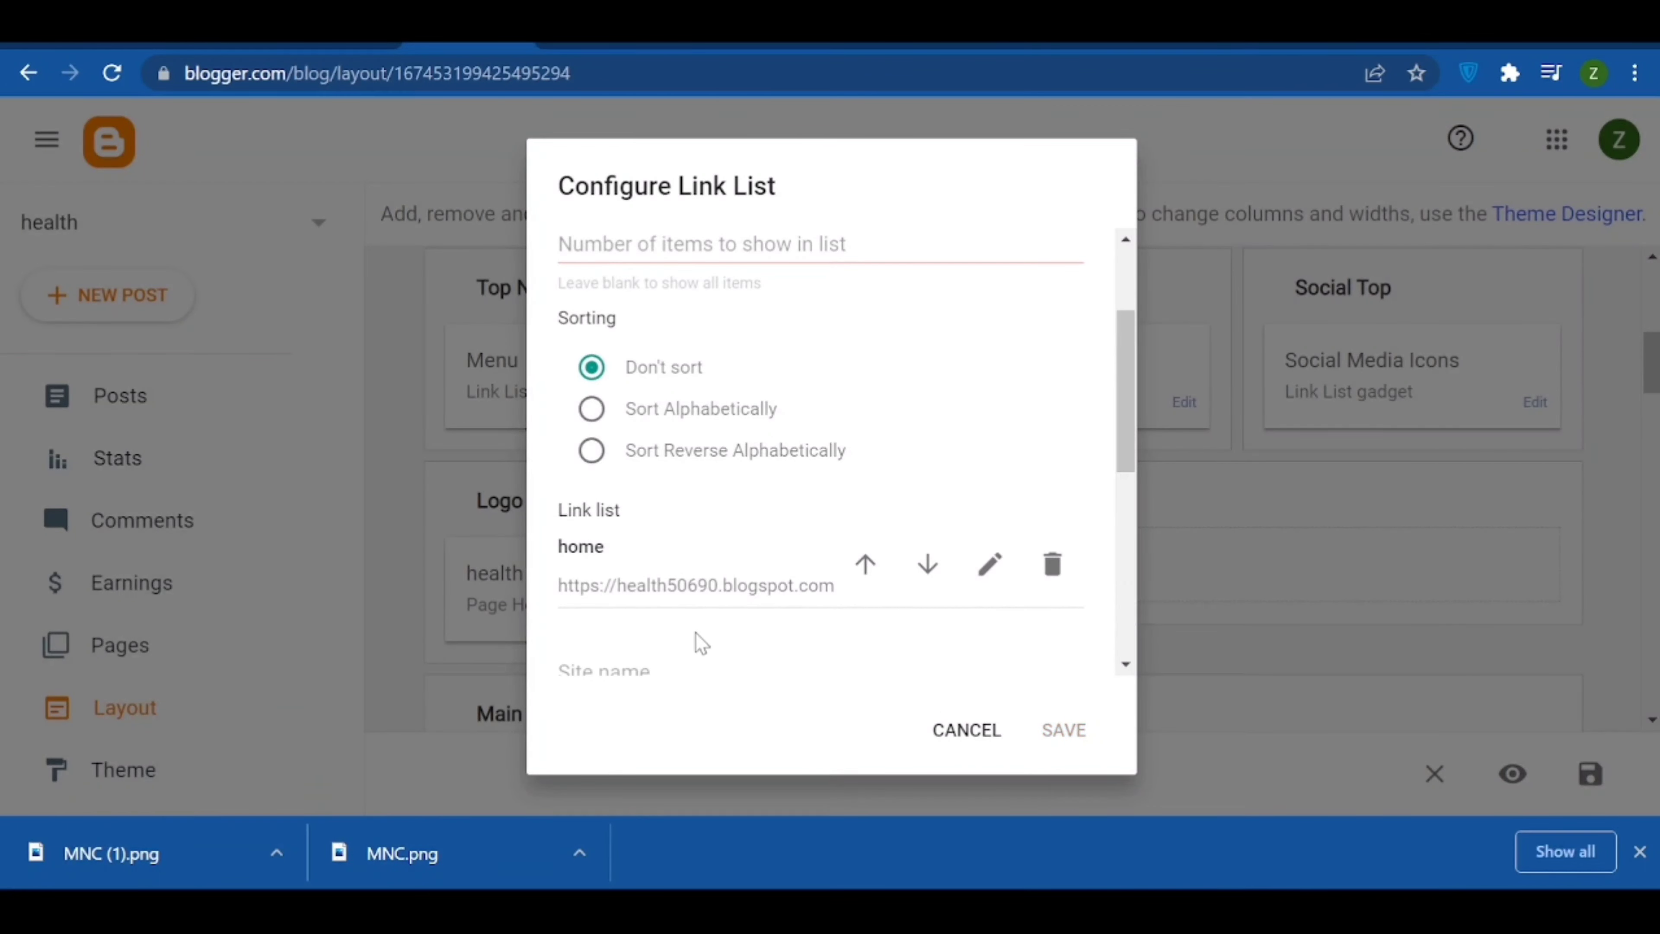
pyautogui.scroll(-4, 696, 633)
pyautogui.moveTo(644, 535); pyautogui.dragTo(433, 545)
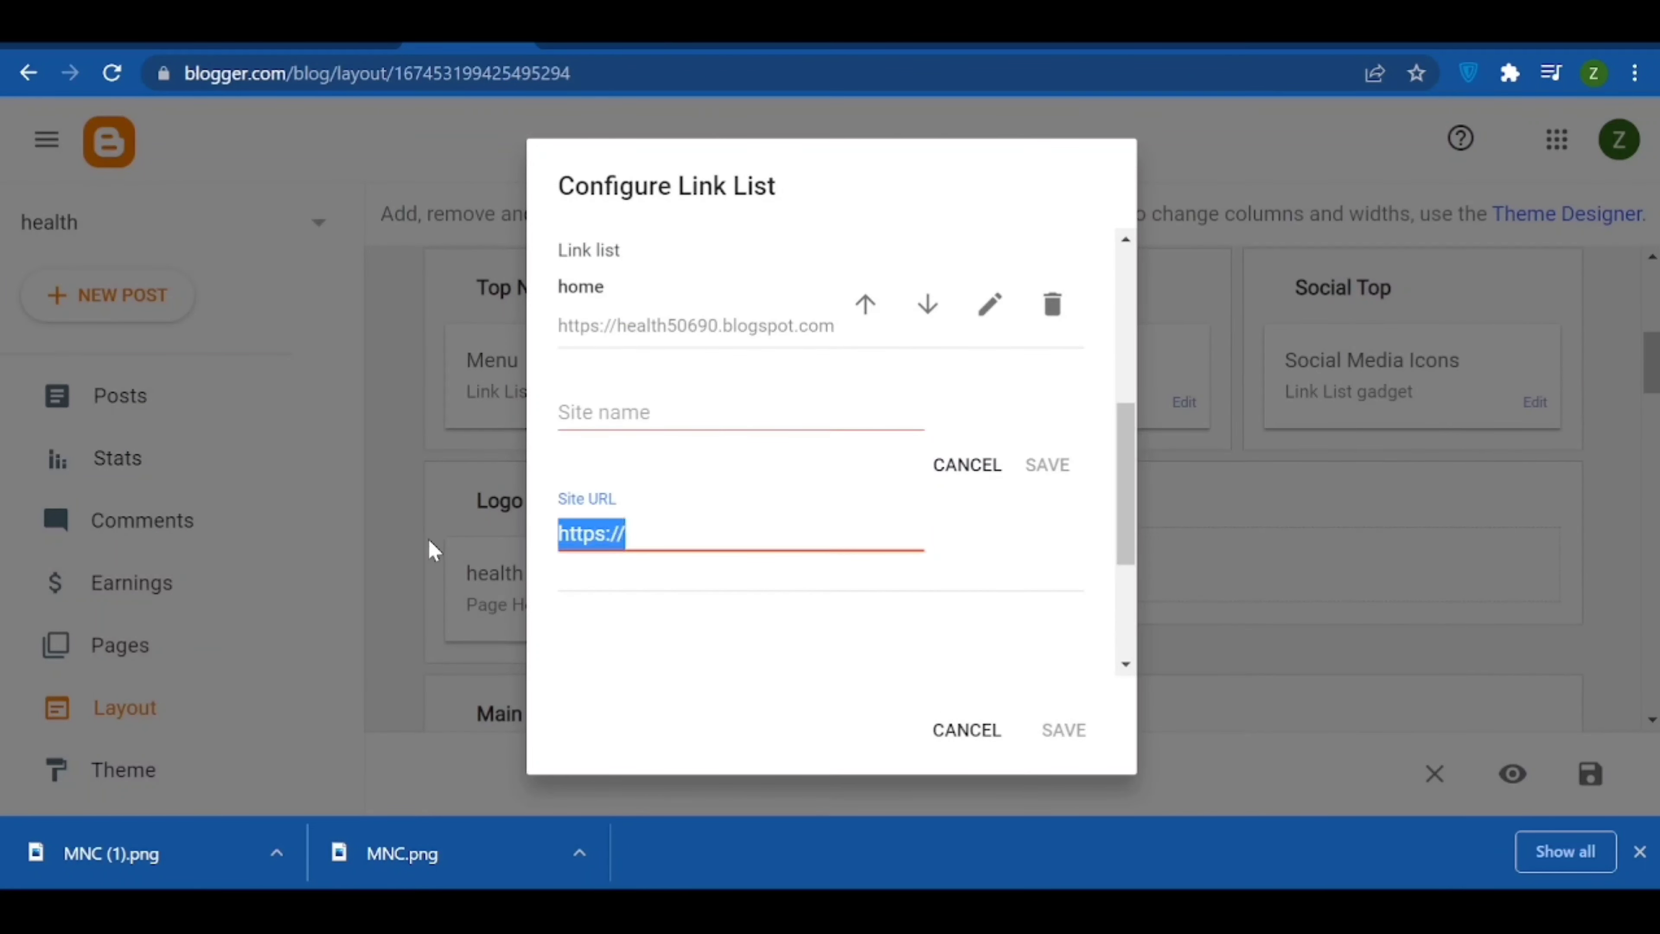
pyautogui.hotkey('ctrl', 'v')
pyautogui.click(719, 406)
pyautogui.write('a')
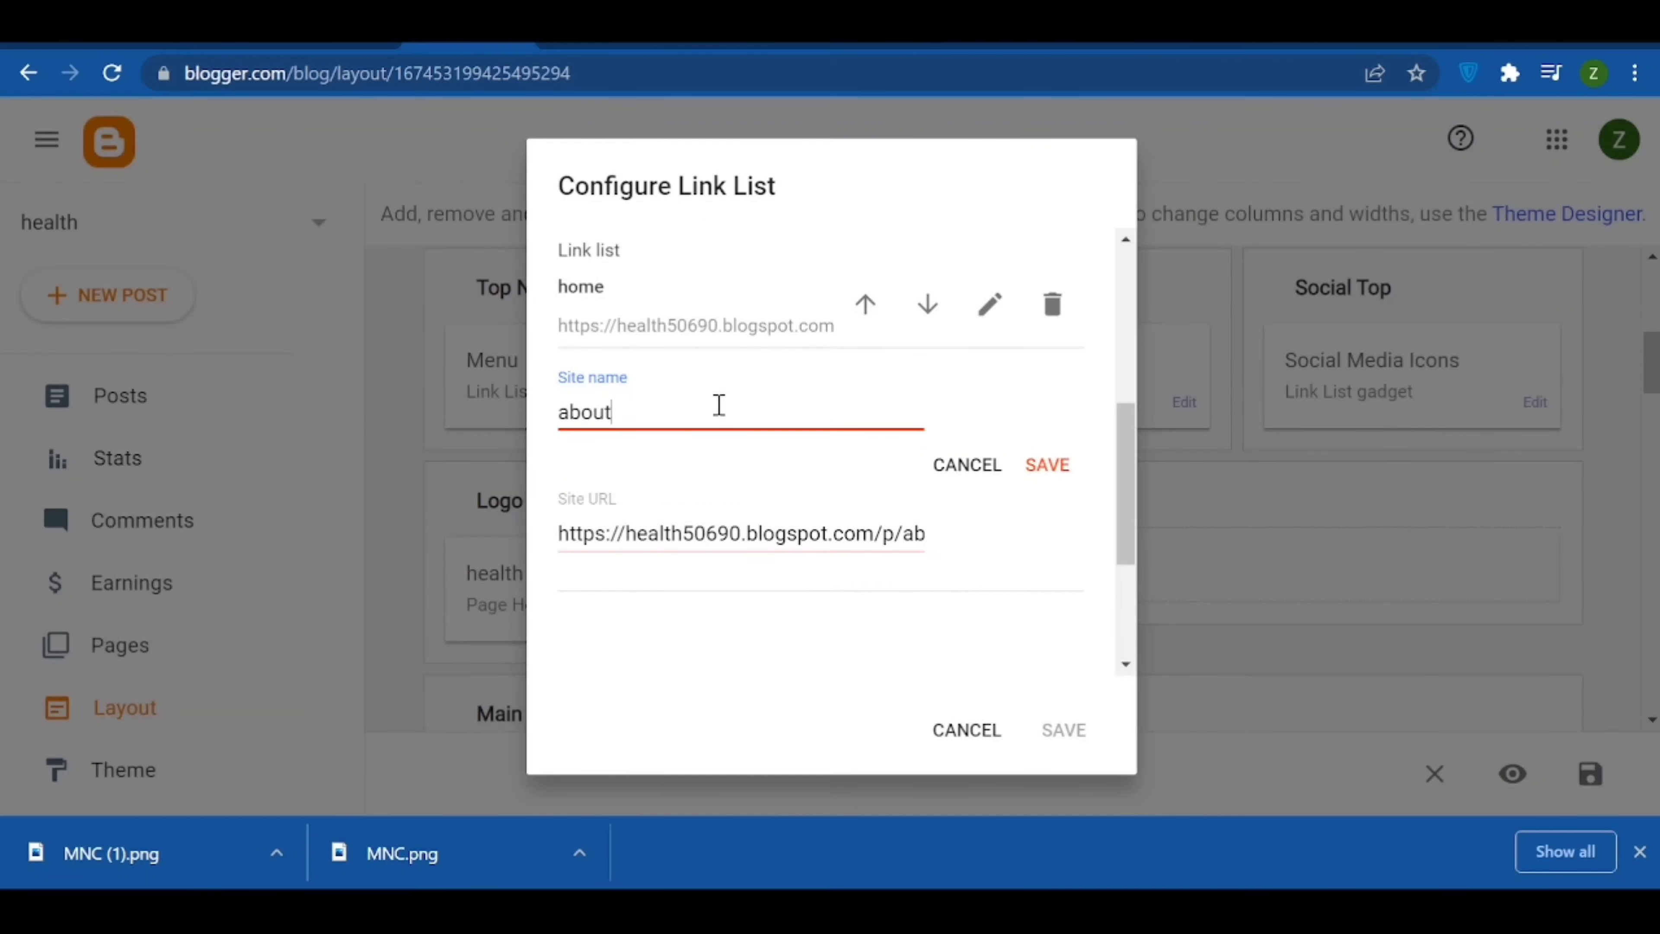
pyautogui.click(1045, 467)
pyautogui.click(1049, 644)
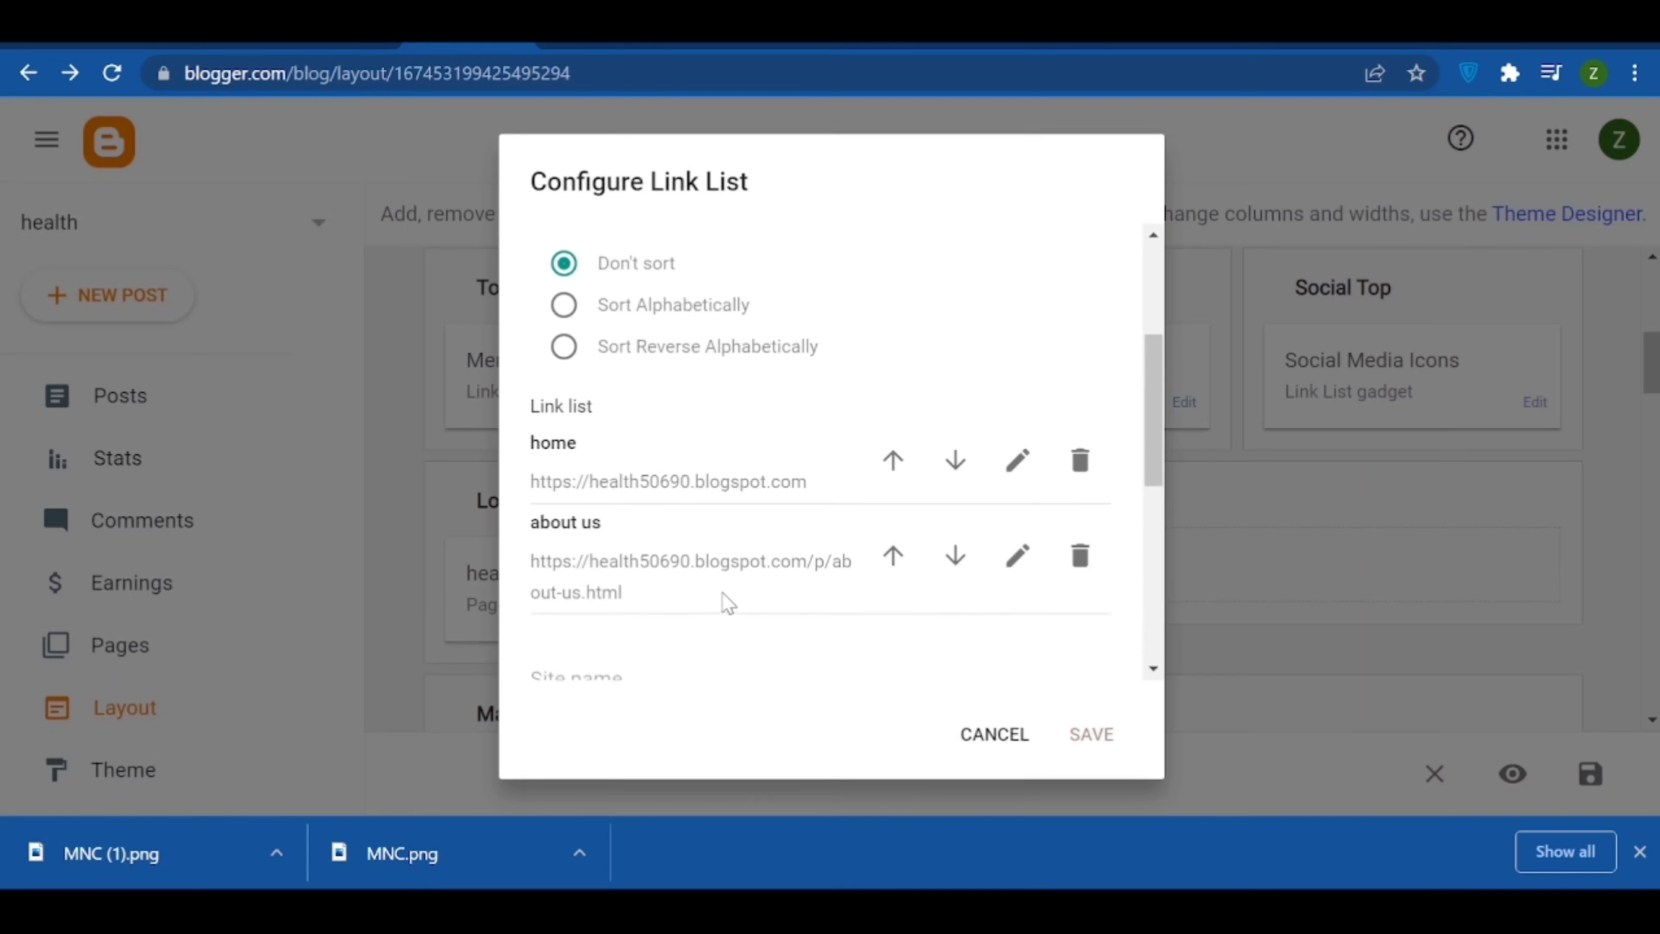
pyautogui.scroll(-2, 608, 582)
pyautogui.click(629, 547)
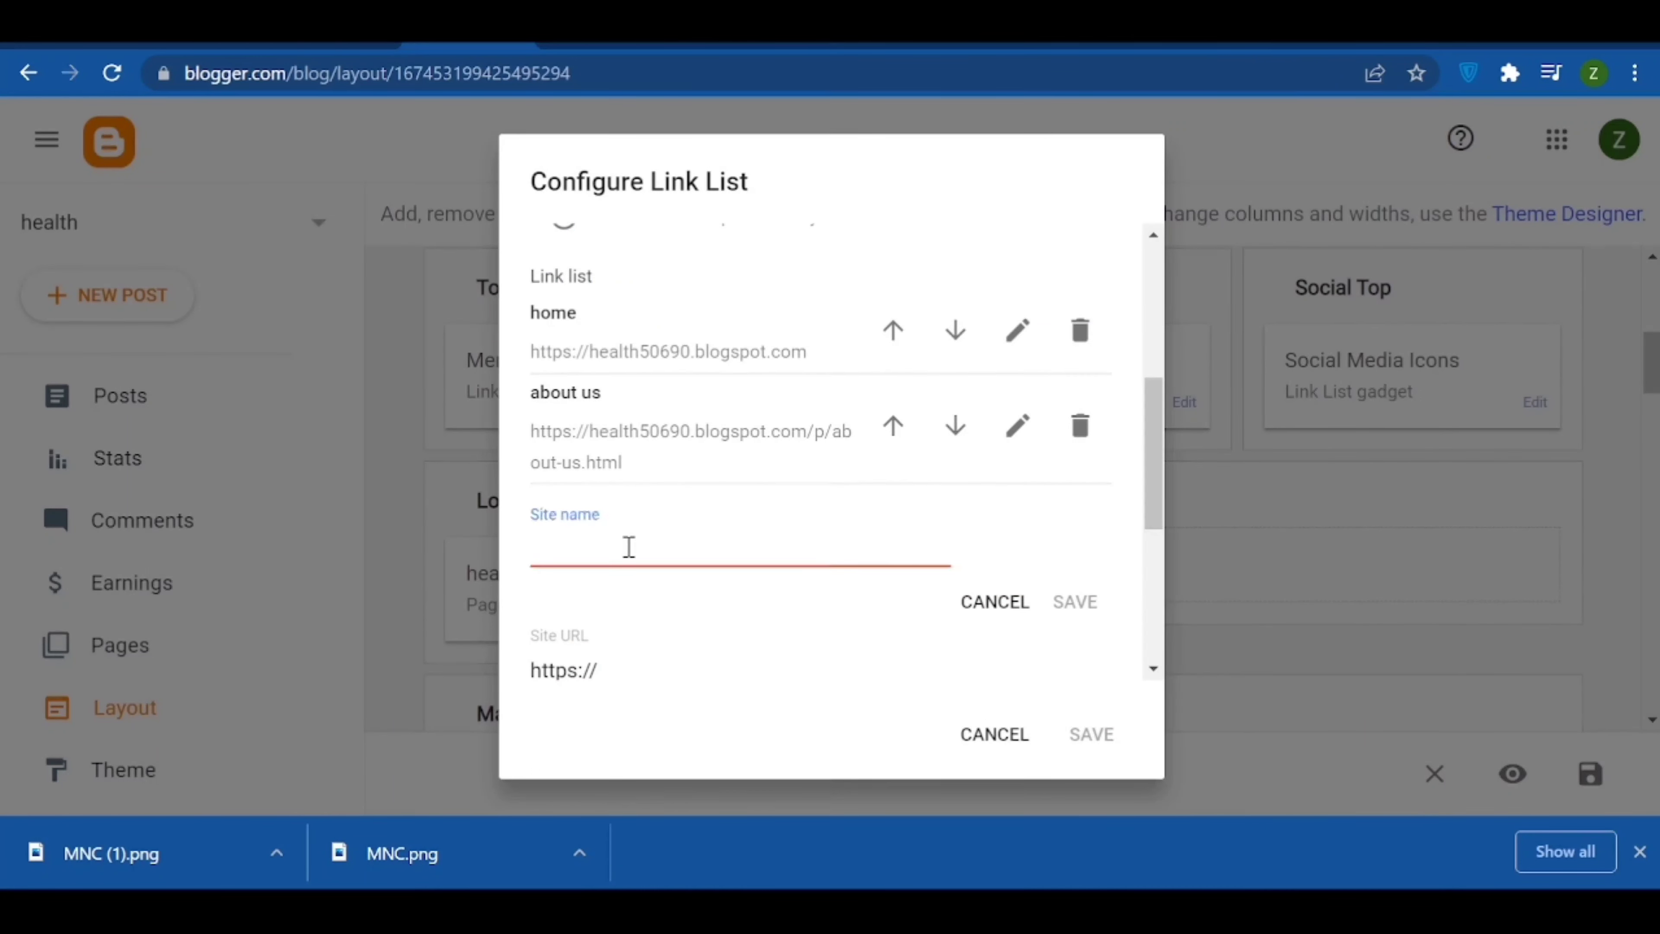
pyautogui.write('con')
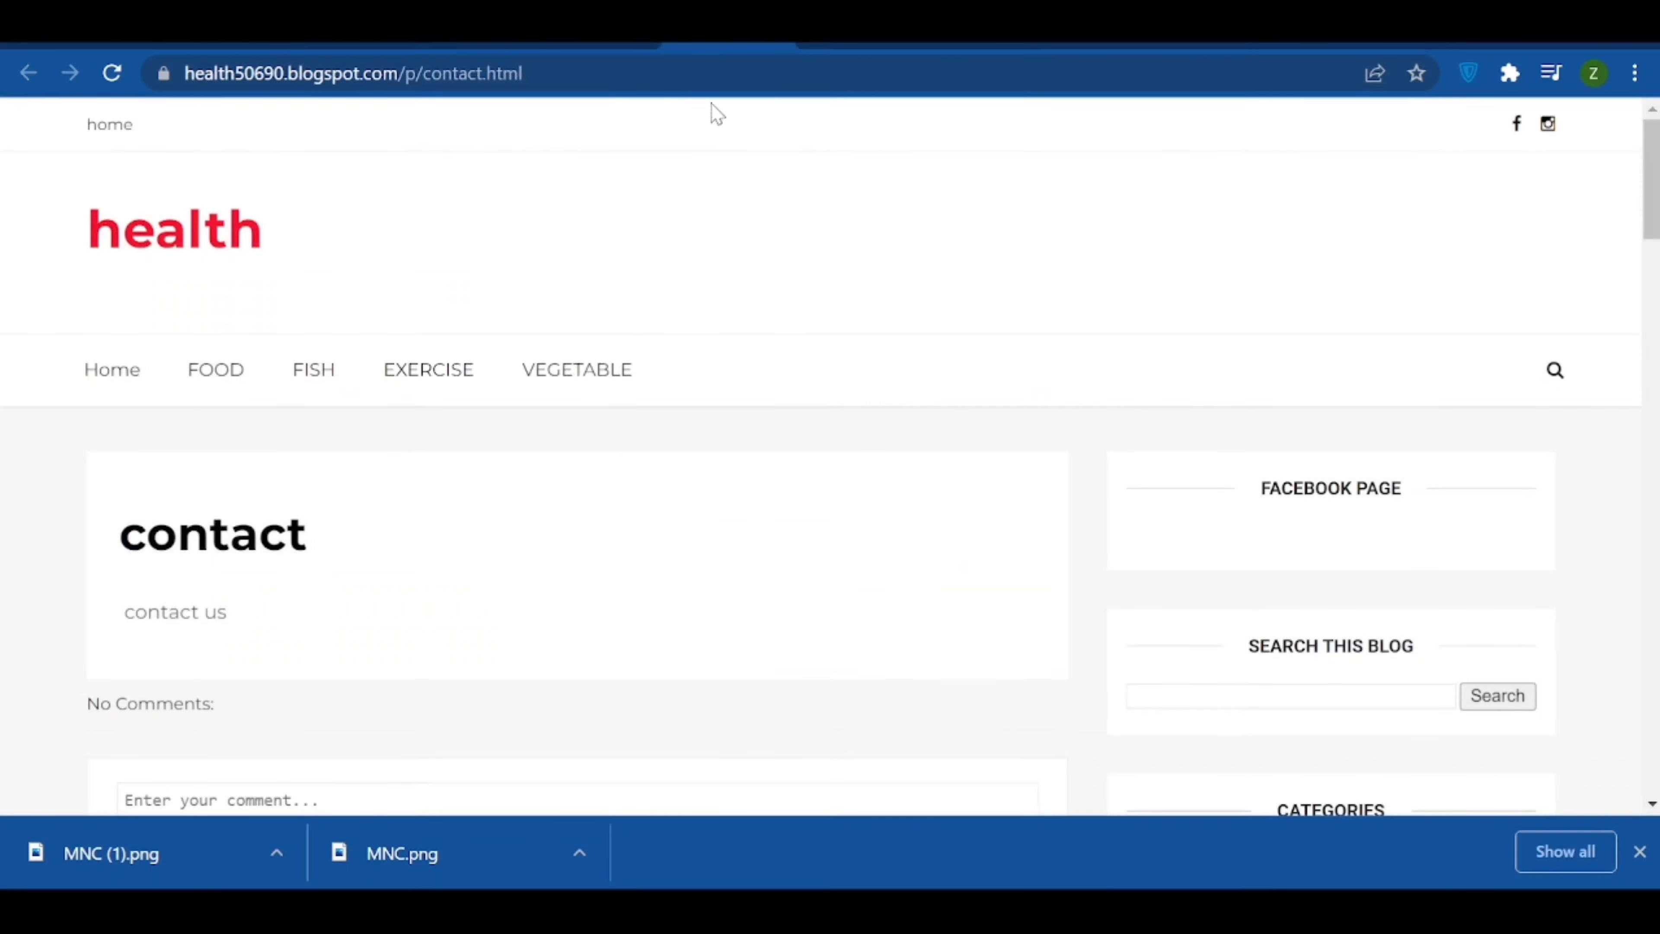
pyautogui.click(701, 77)
pyautogui.hotkey('ctrl', 'c')
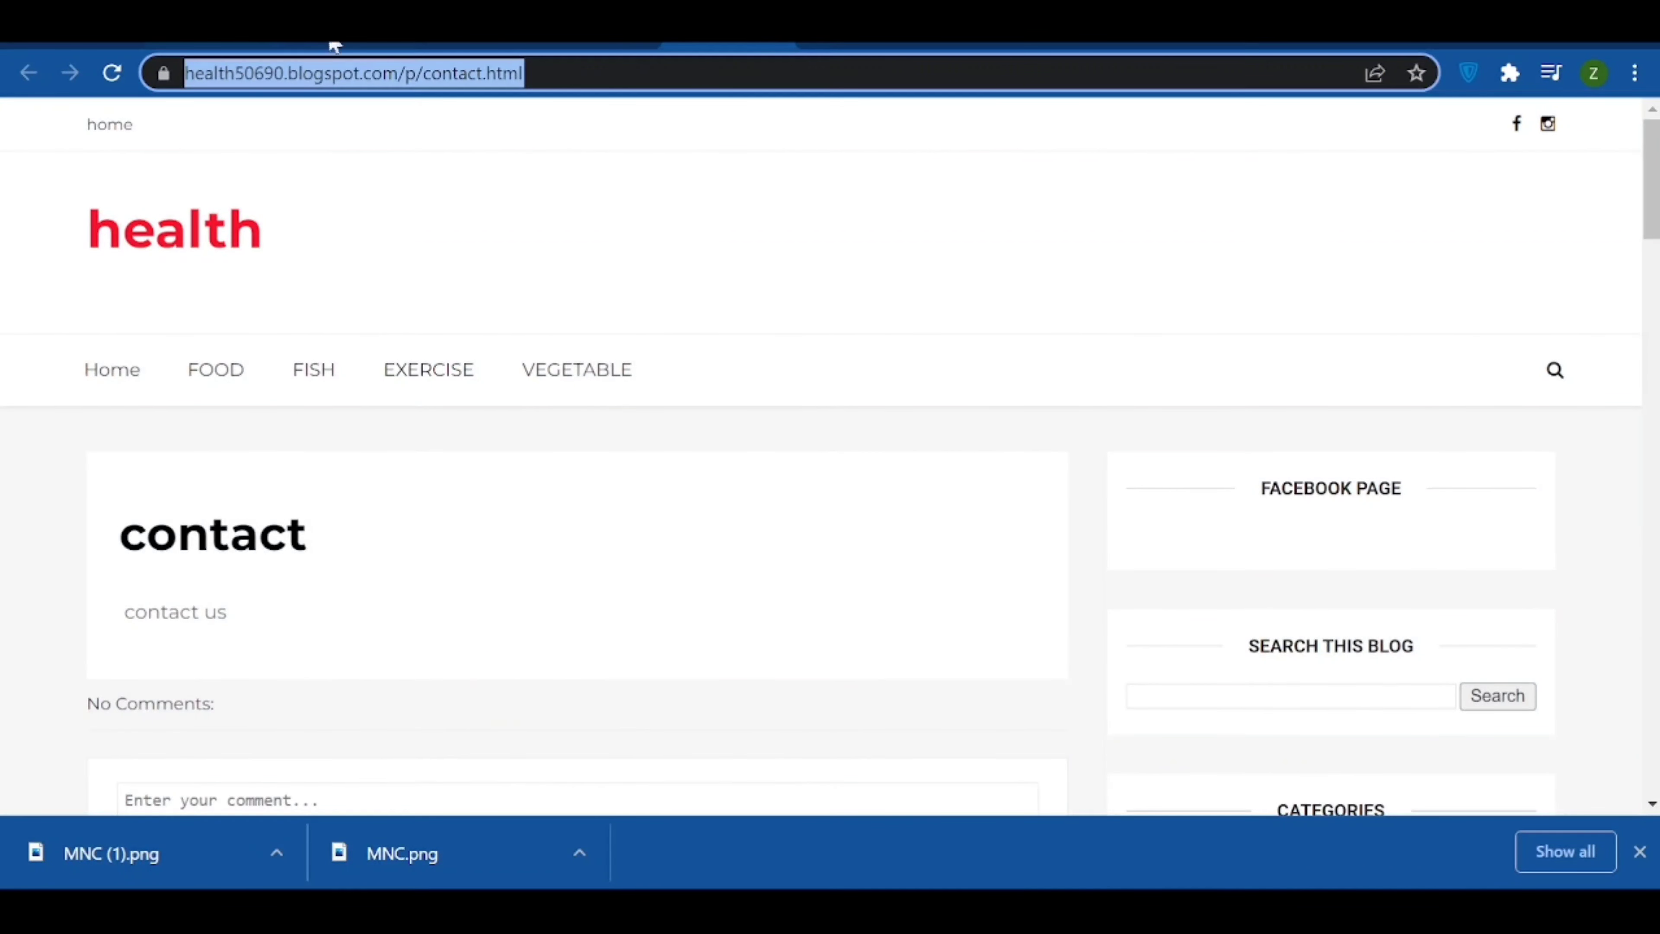
pyautogui.click(466, 45)
pyautogui.scroll(-4, 659, 616)
pyautogui.moveTo(653, 407); pyautogui.dragTo(337, 401)
pyautogui.hotkey('ctrl', 'v')
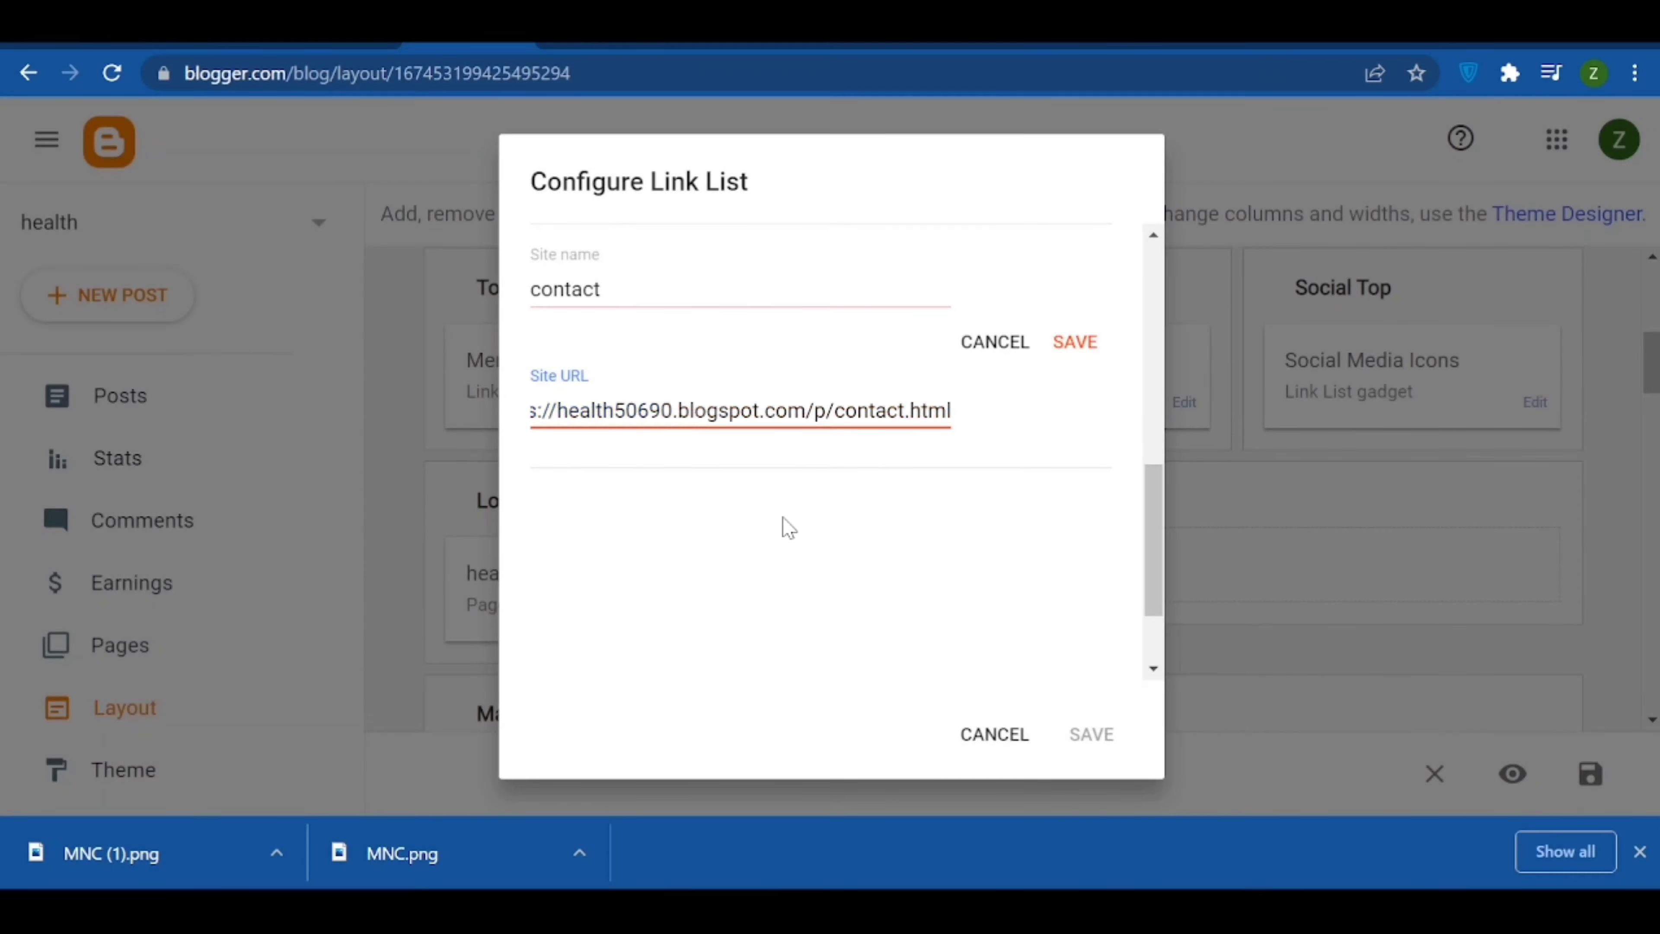
pyautogui.click(1074, 342)
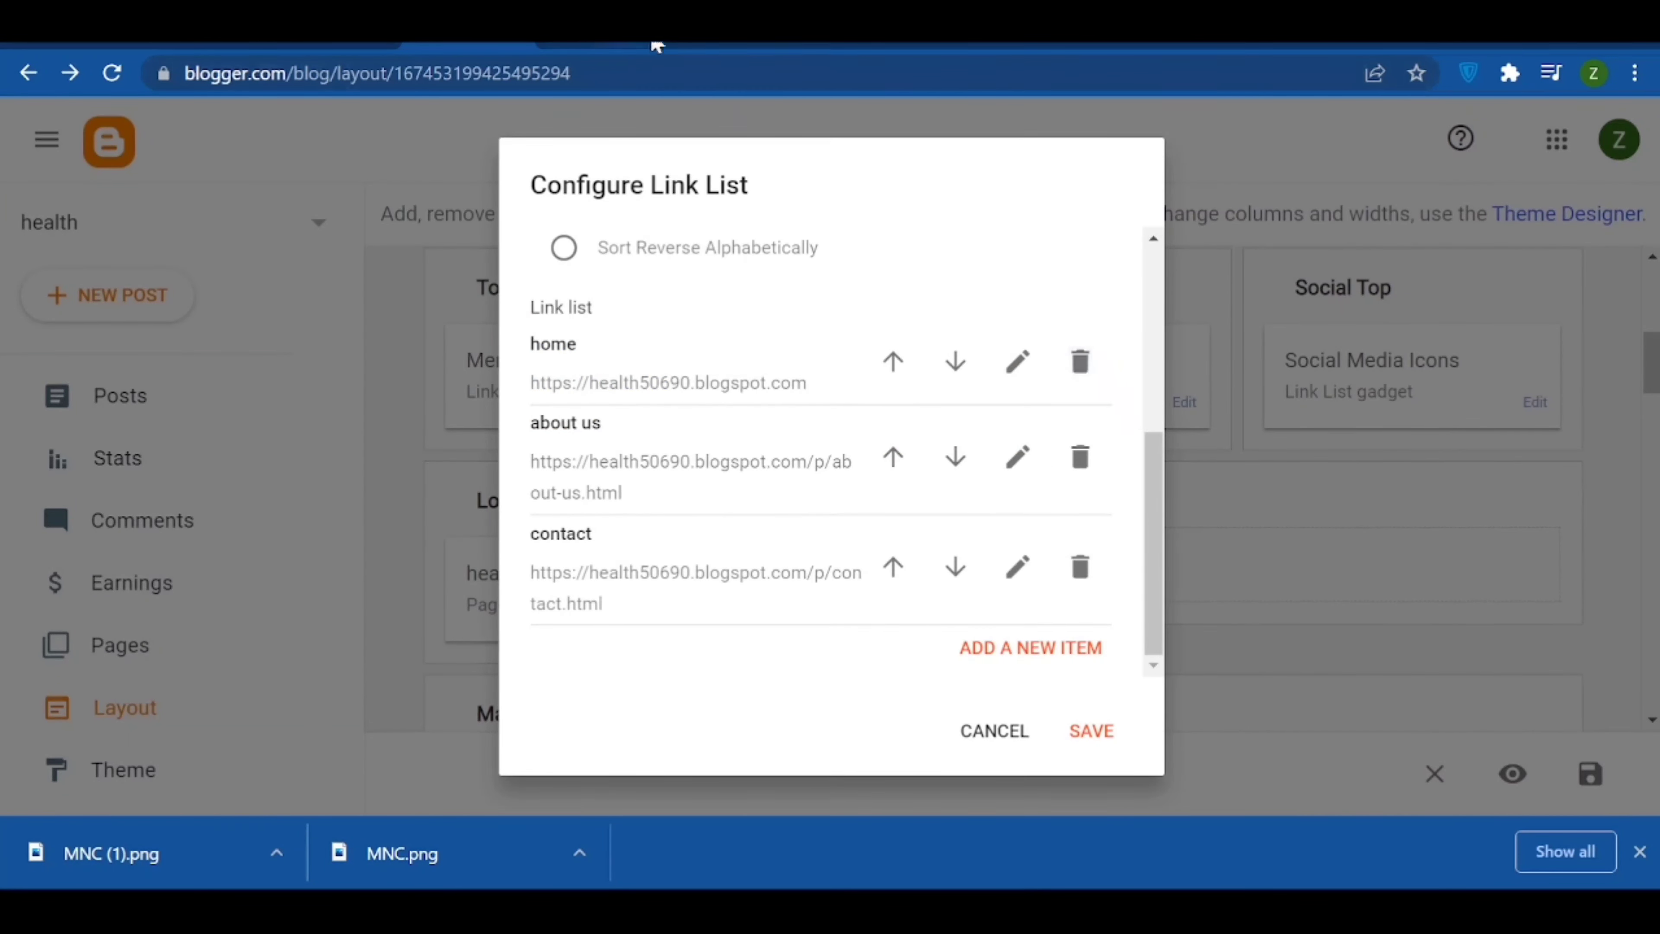
pyautogui.click(862, 44)
pyautogui.click(689, 84)
pyautogui.hotkey('ctrl', 'c')
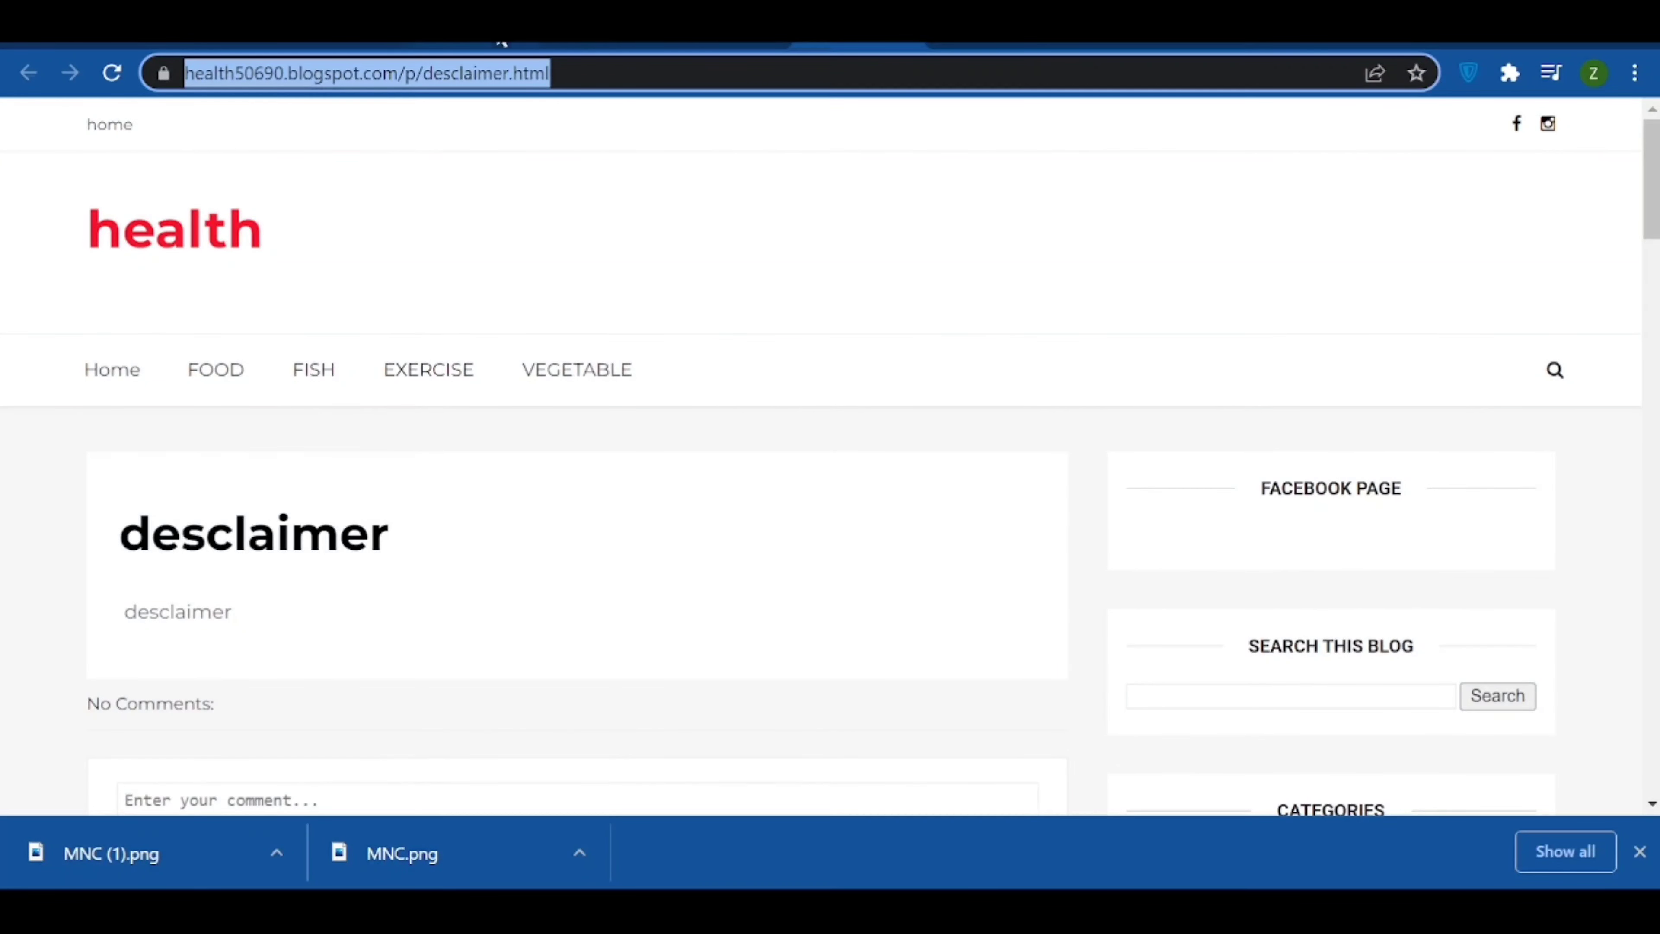
pyautogui.click(466, 42)
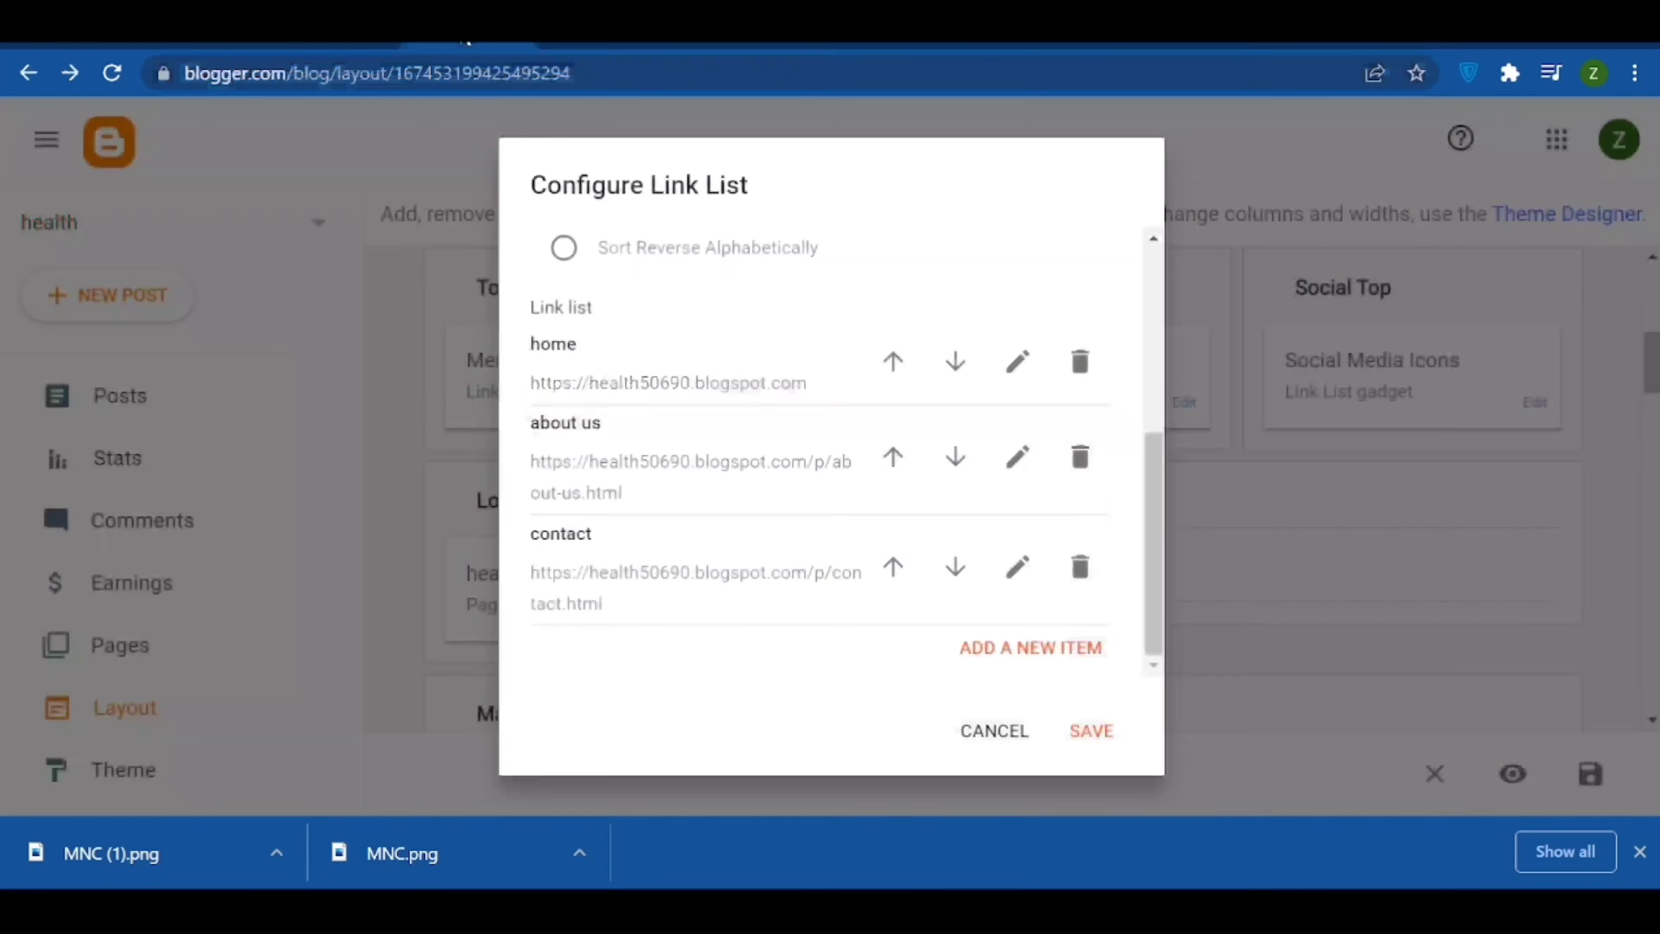
pyautogui.click(1039, 646)
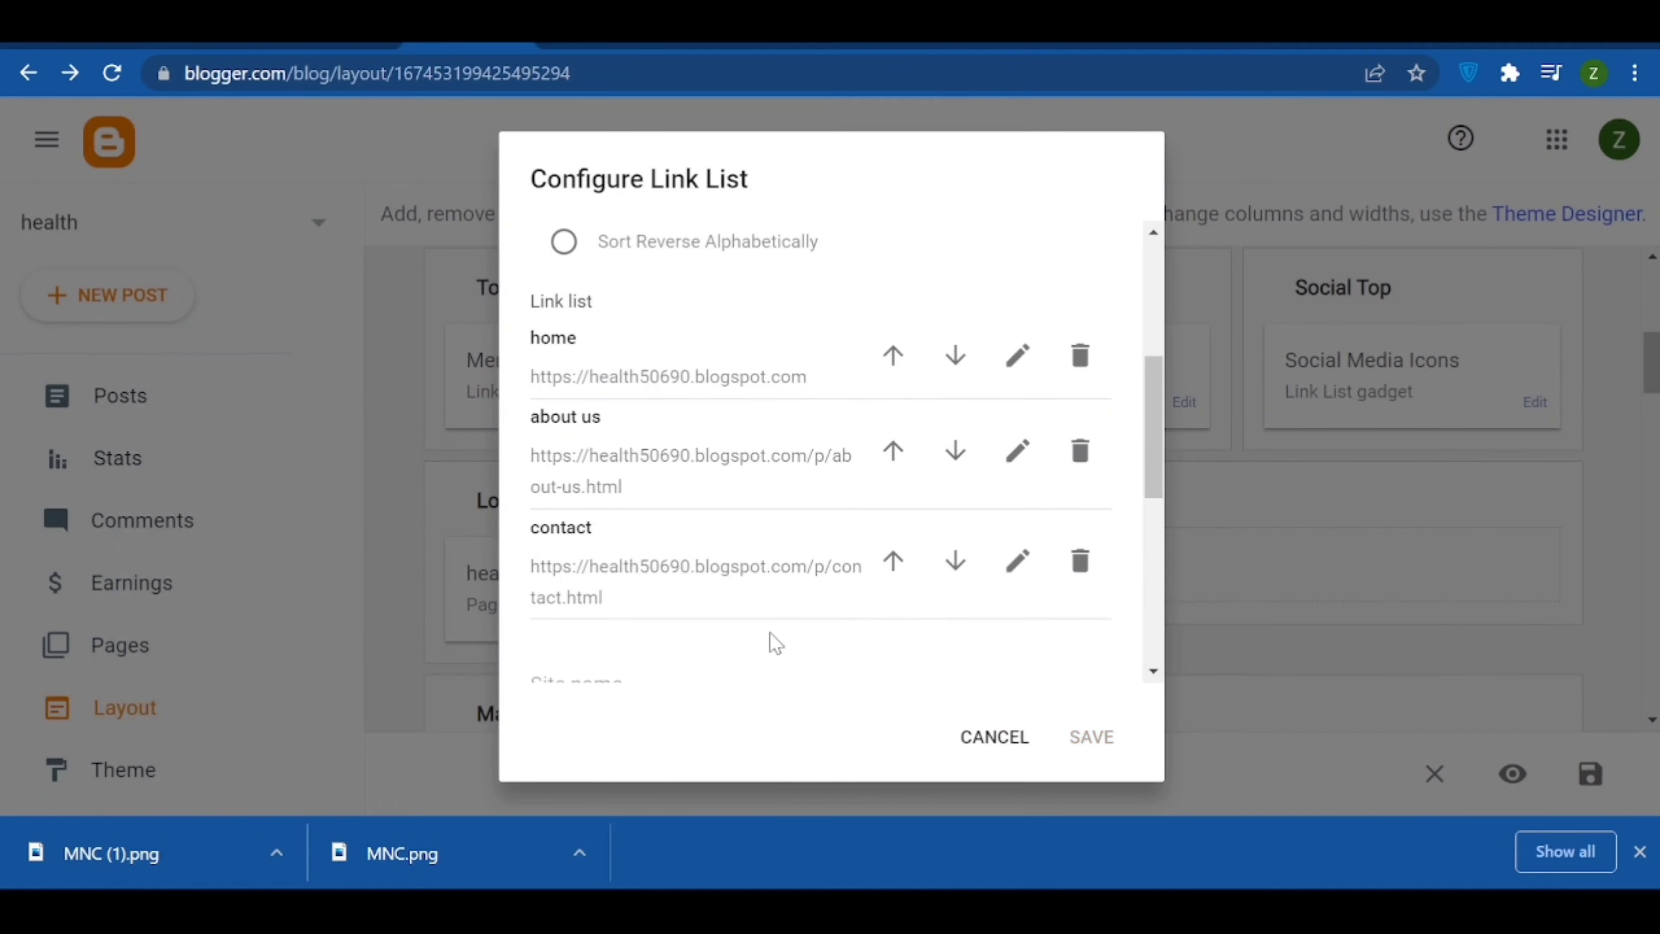
pyautogui.moveTo(641, 541); pyautogui.dragTo(427, 552)
pyautogui.hotkey('ctrl', 'v')
pyautogui.moveTo(812, 538); pyautogui.dragTo(909, 544)
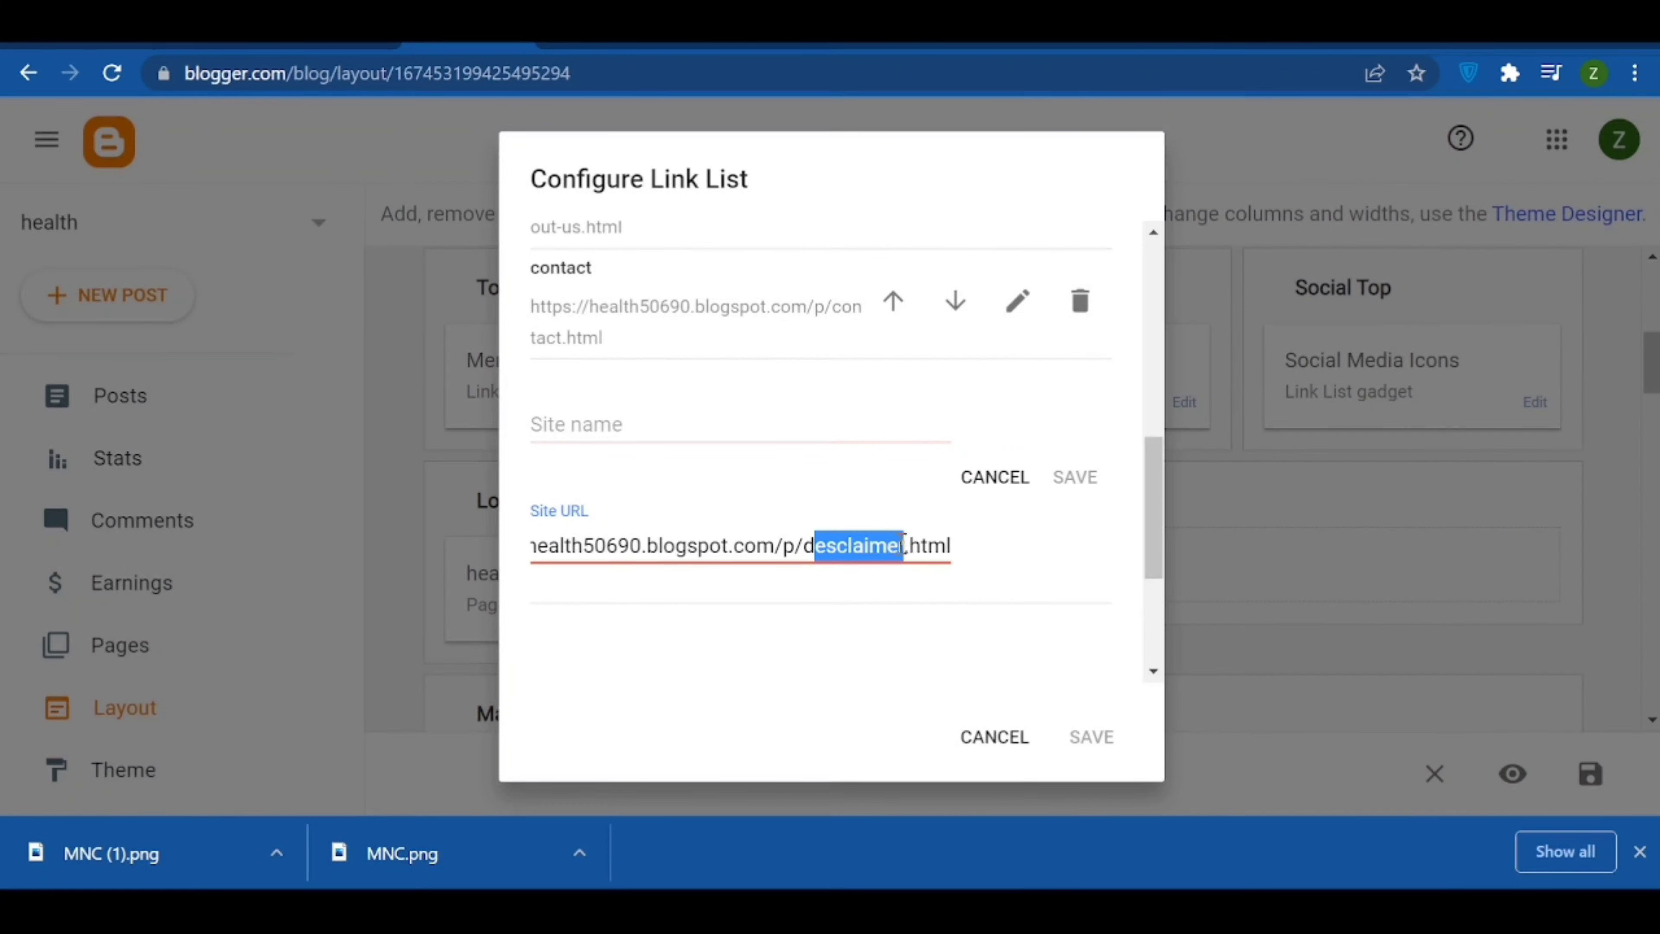
pyautogui.click(797, 418)
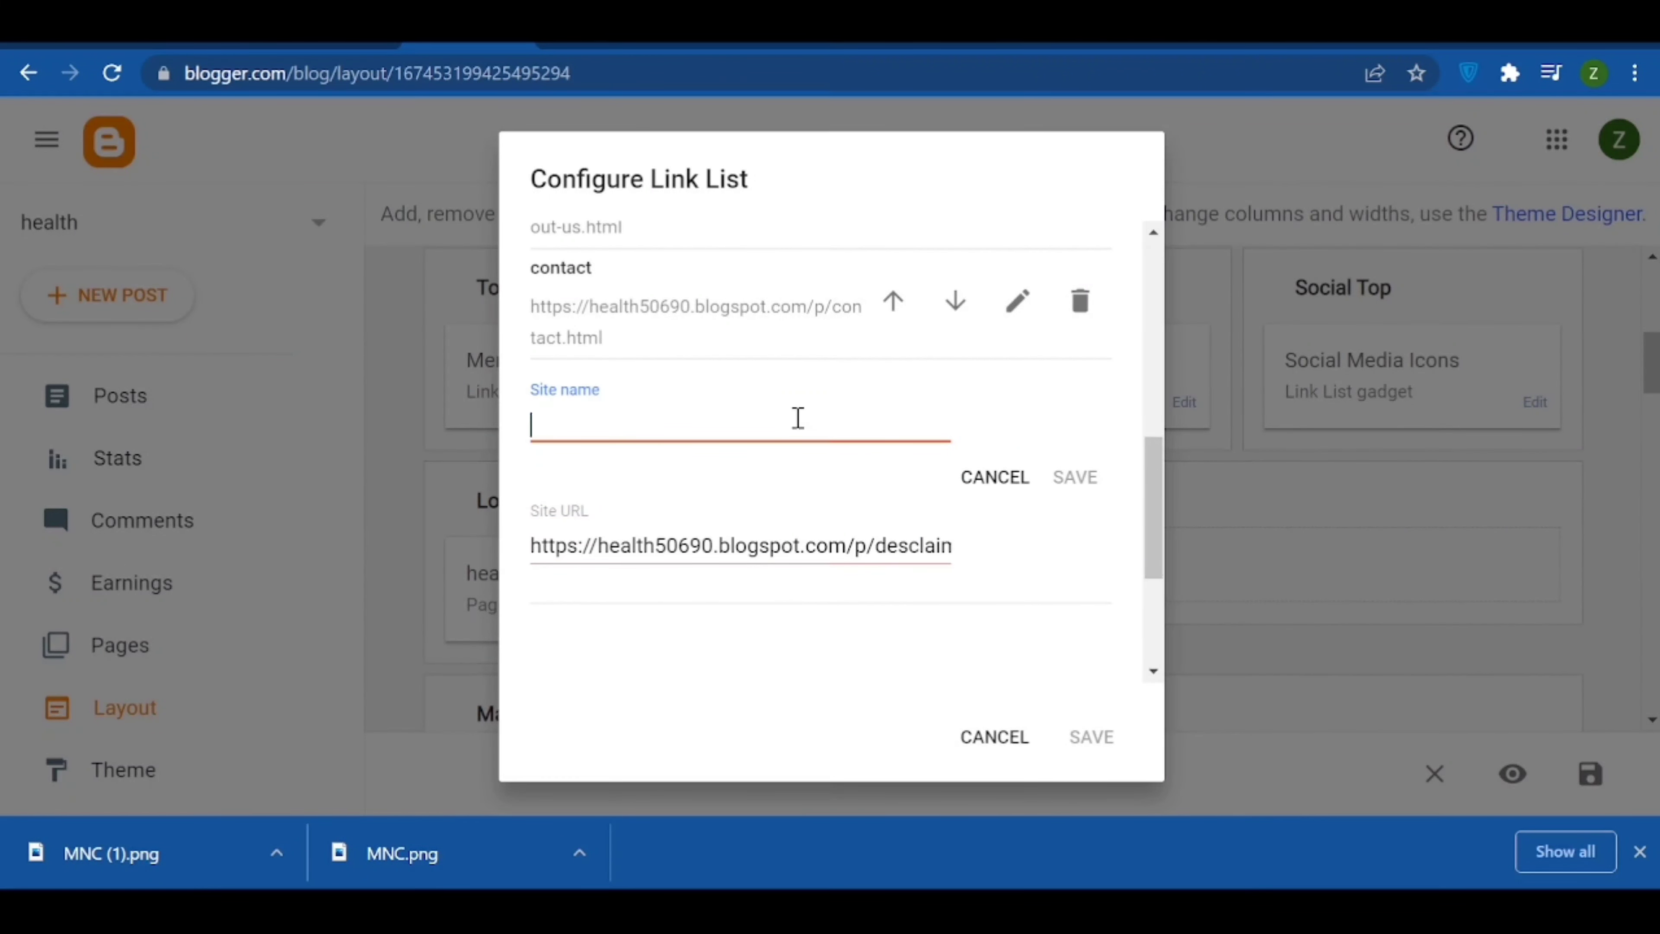
pyautogui.write('Desclaimer')
pyautogui.click(1065, 481)
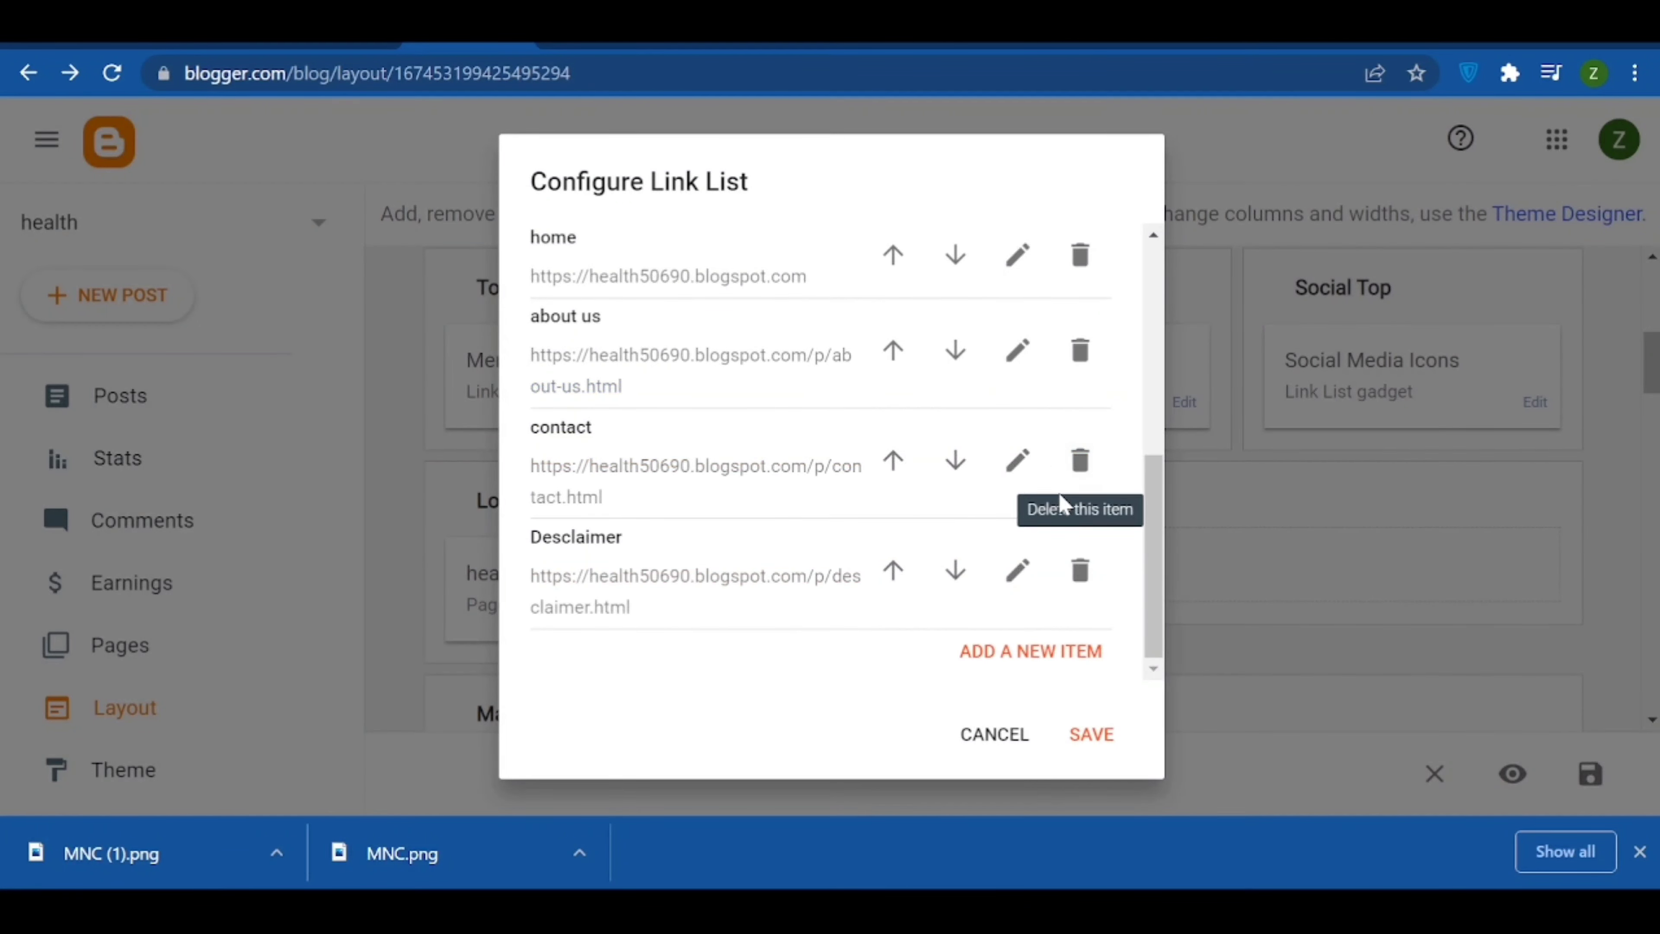
pyautogui.click(1049, 654)
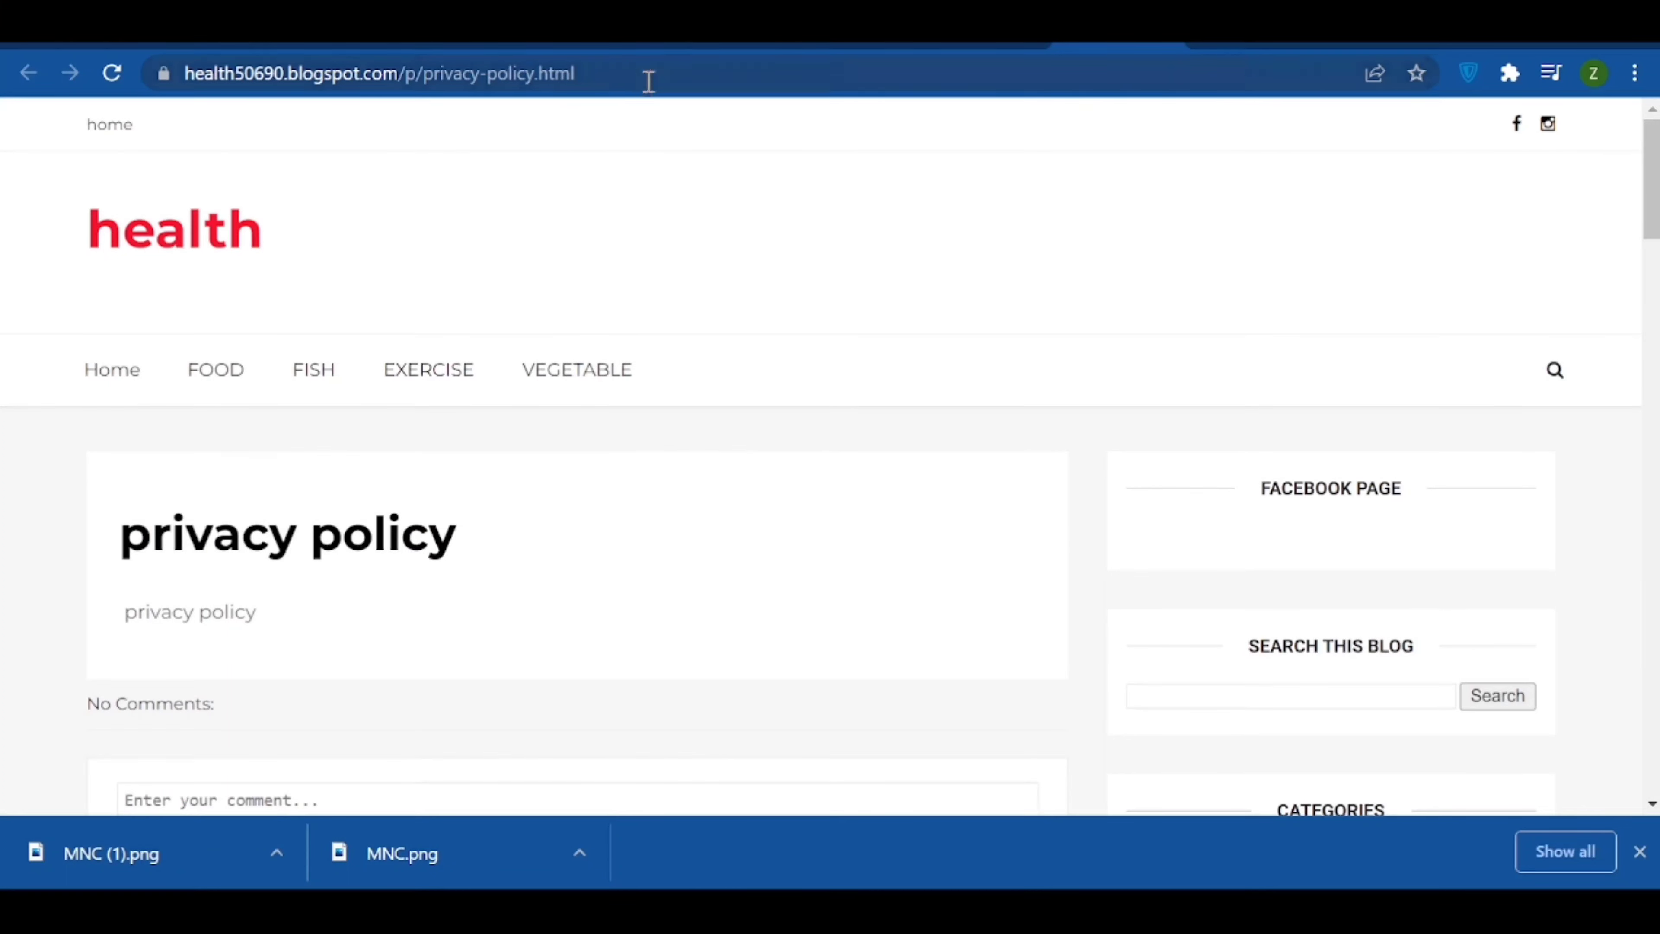
pyautogui.click(656, 75)
pyautogui.hotkey('ctrl', 'c')
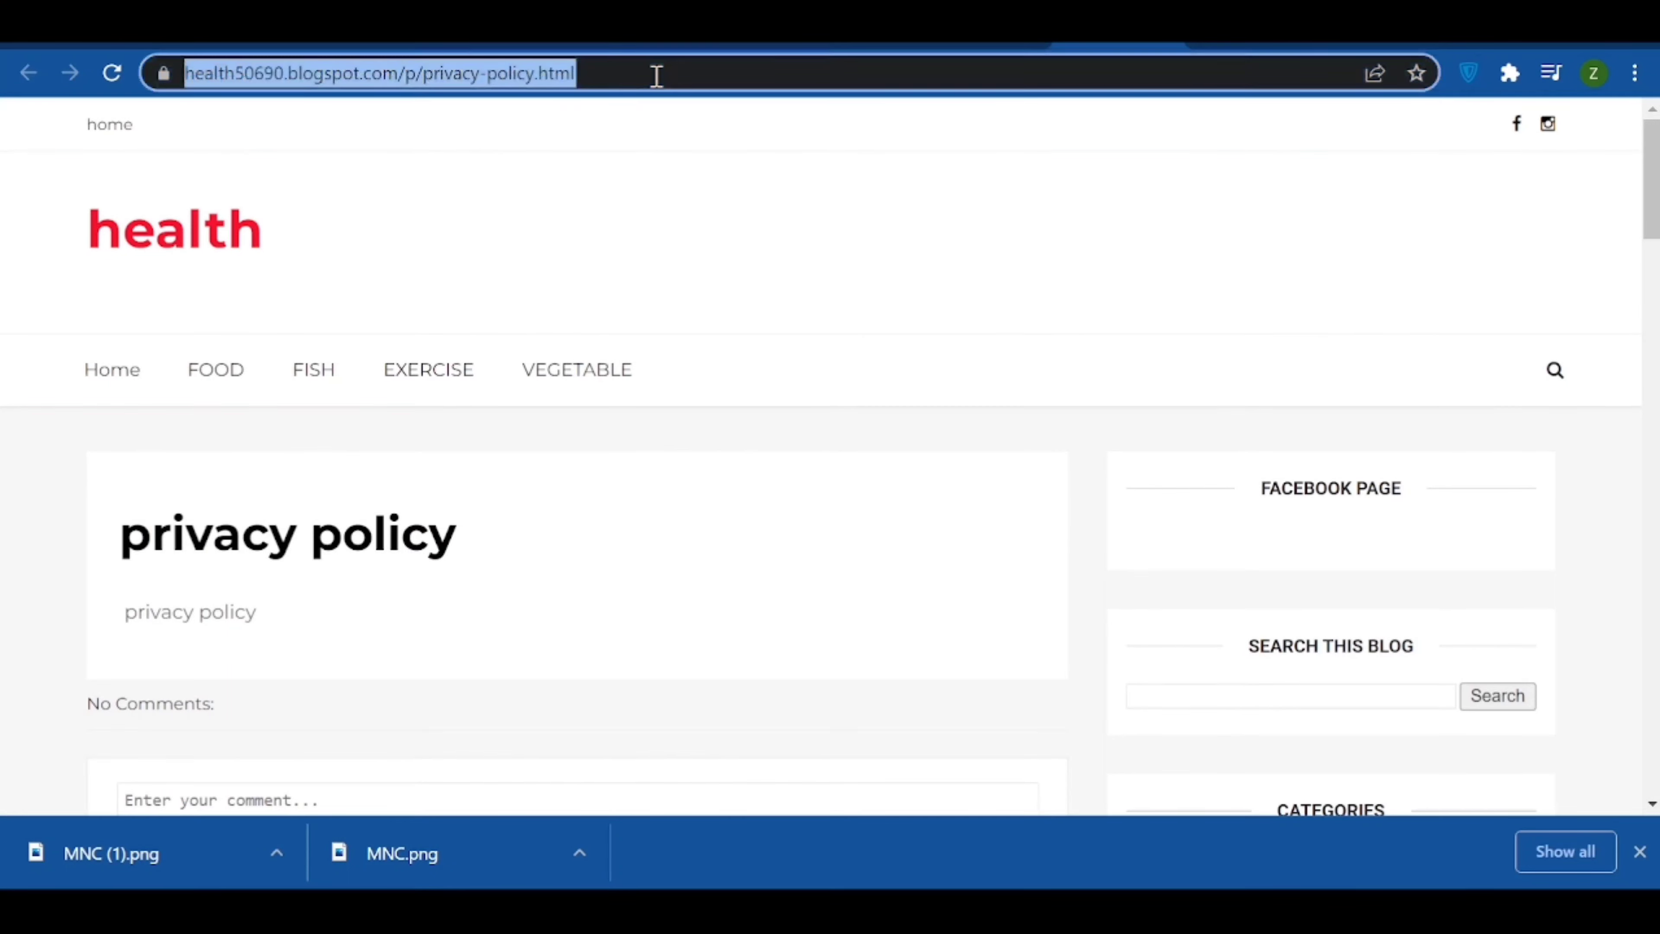
pyautogui.click(464, 43)
pyautogui.scroll(-2, 905, 623)
pyautogui.scroll(-2, 835, 582)
pyautogui.click(617, 548)
pyautogui.hotkey('ctrl', 'a')
pyautogui.hotkey('ctrl', 'v')
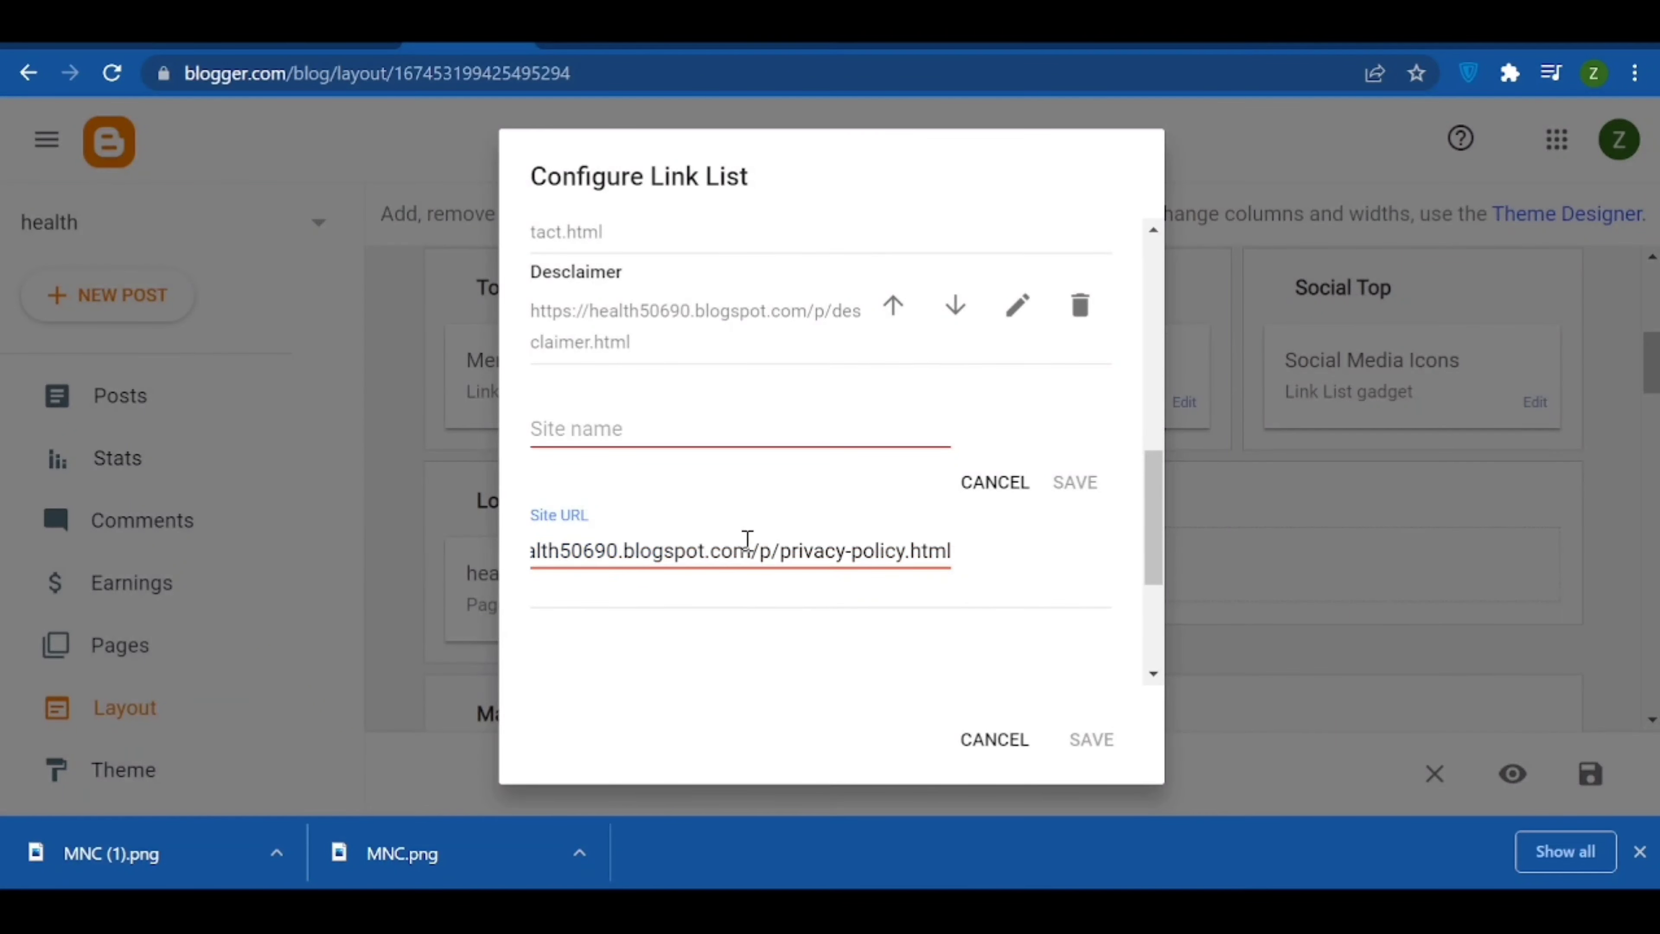
# - Name the new link item "privacy-policy" by copying that part of its URL, and save the item
pyautogui.moveTo(780, 550); pyautogui.dragTo(902, 533)
pyautogui.hotkey('ctrl', 'c')
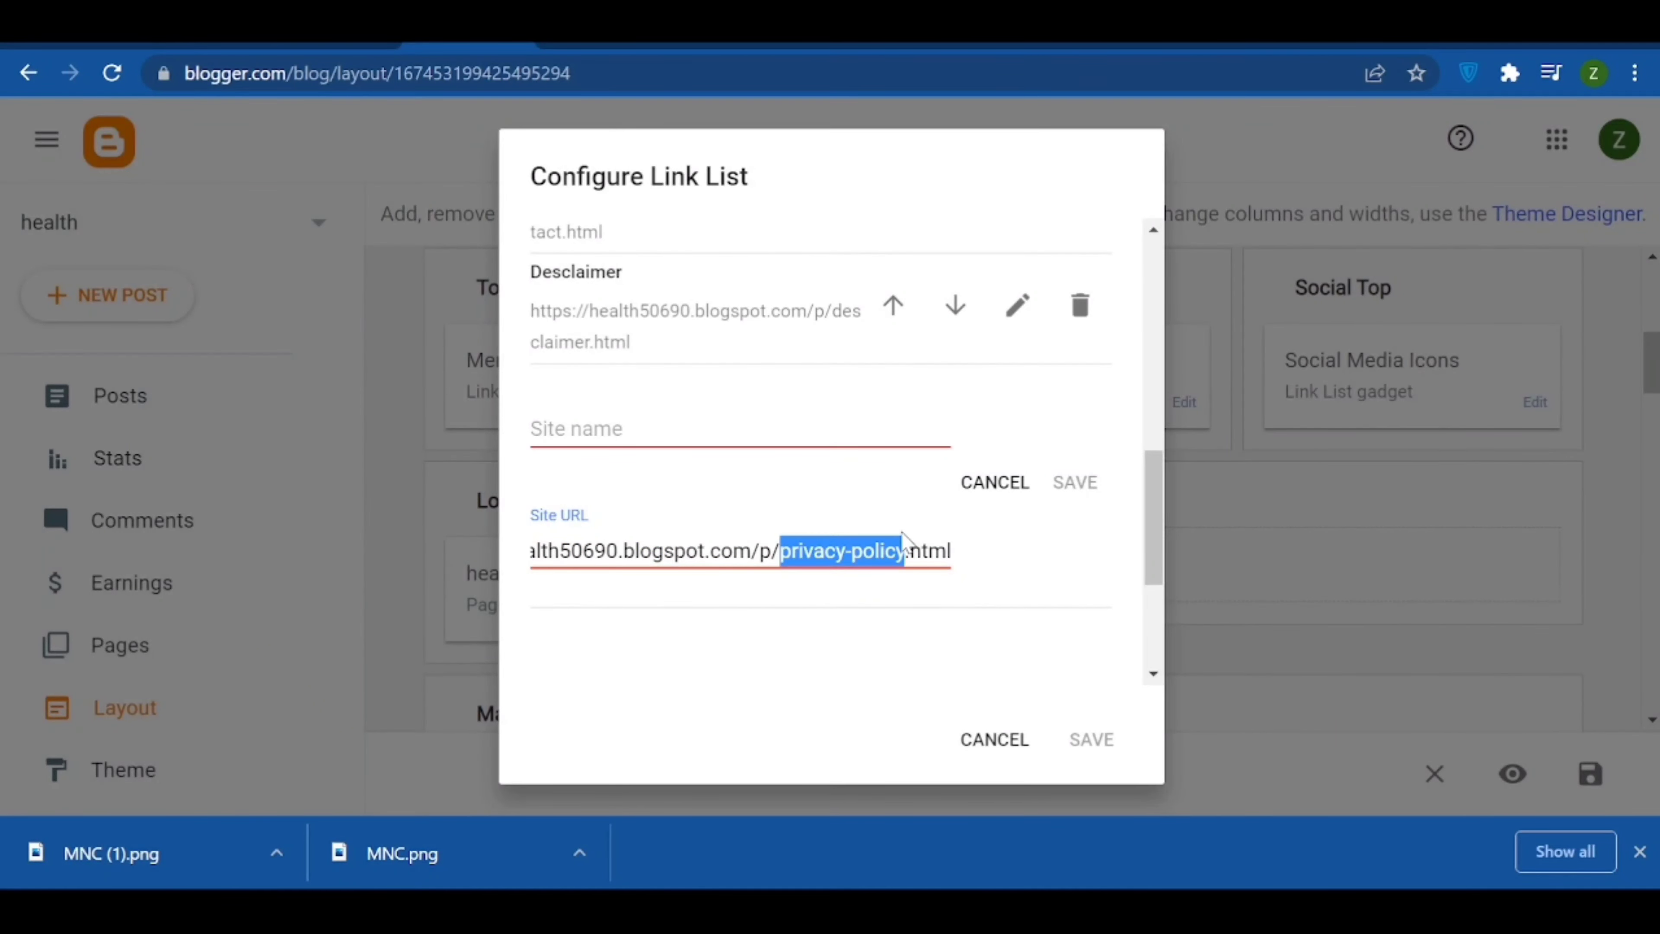
pyautogui.click(827, 431)
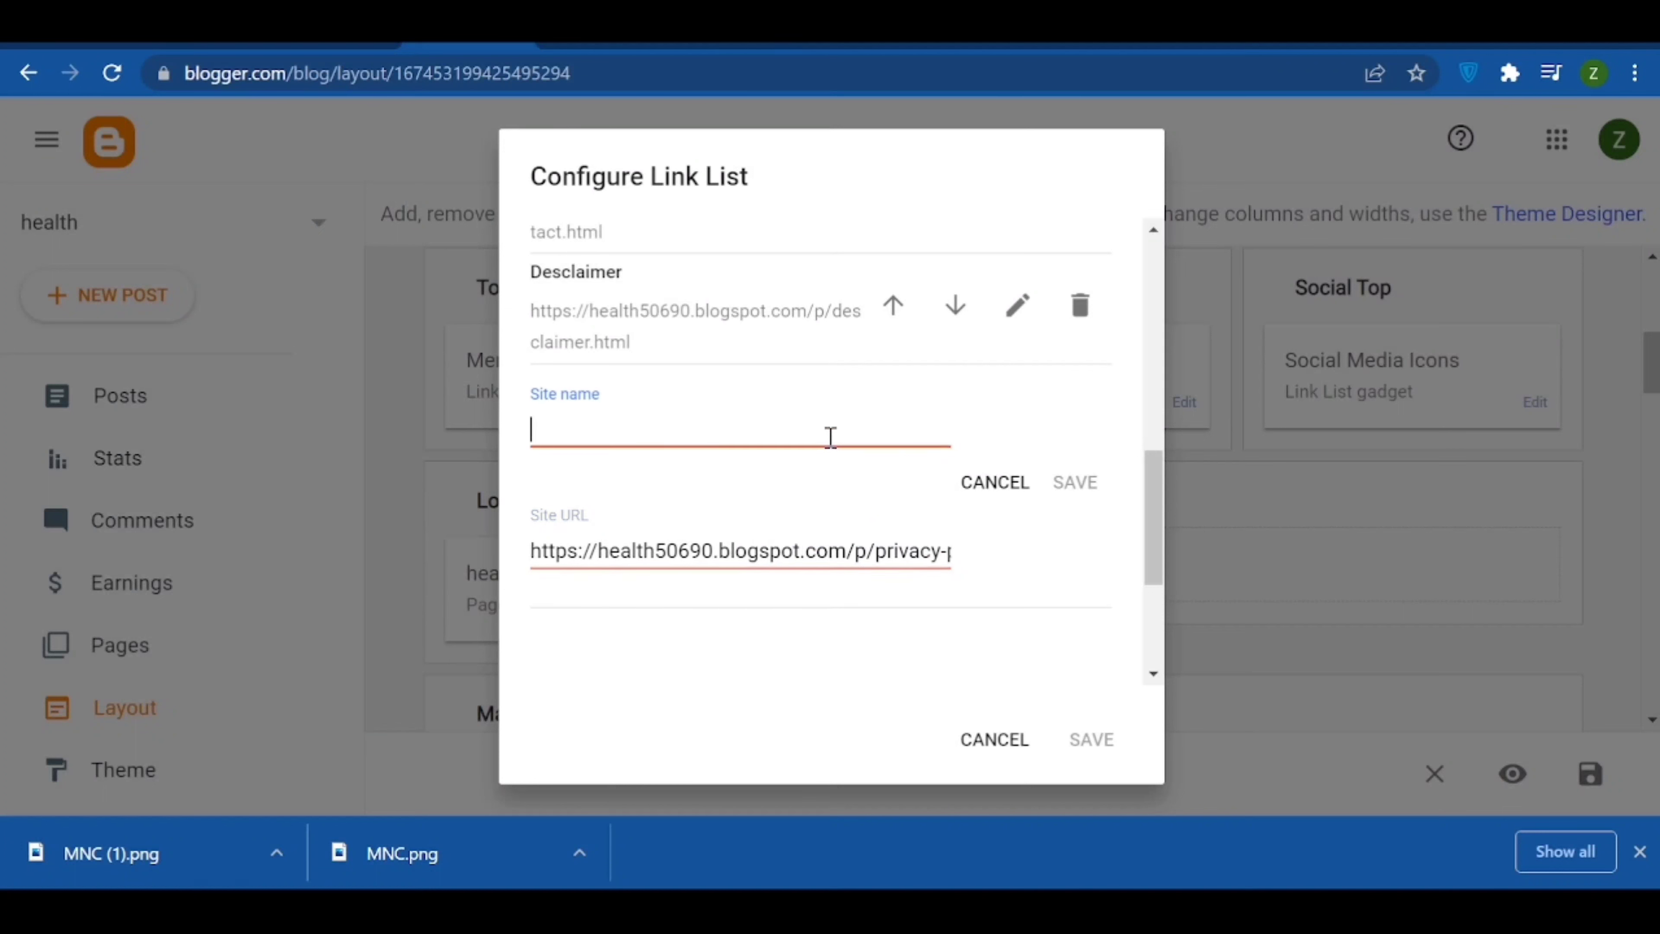
pyautogui.hotkey('ctrl', 'v')
pyautogui.click(1064, 495)
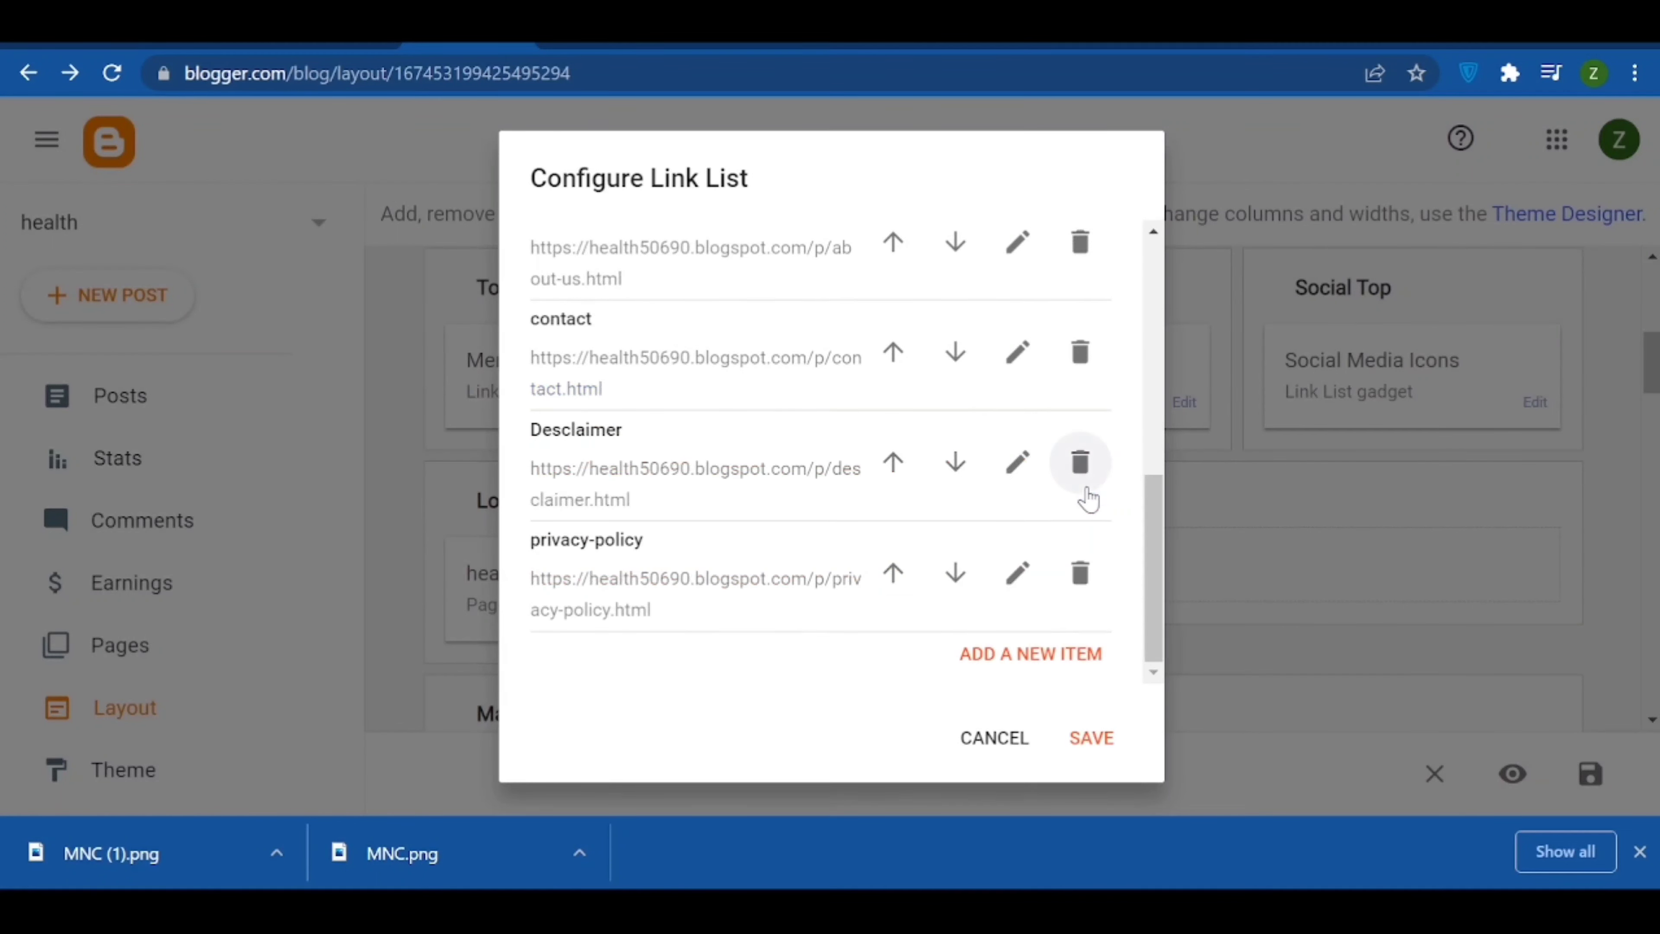
pyautogui.click(1029, 658)
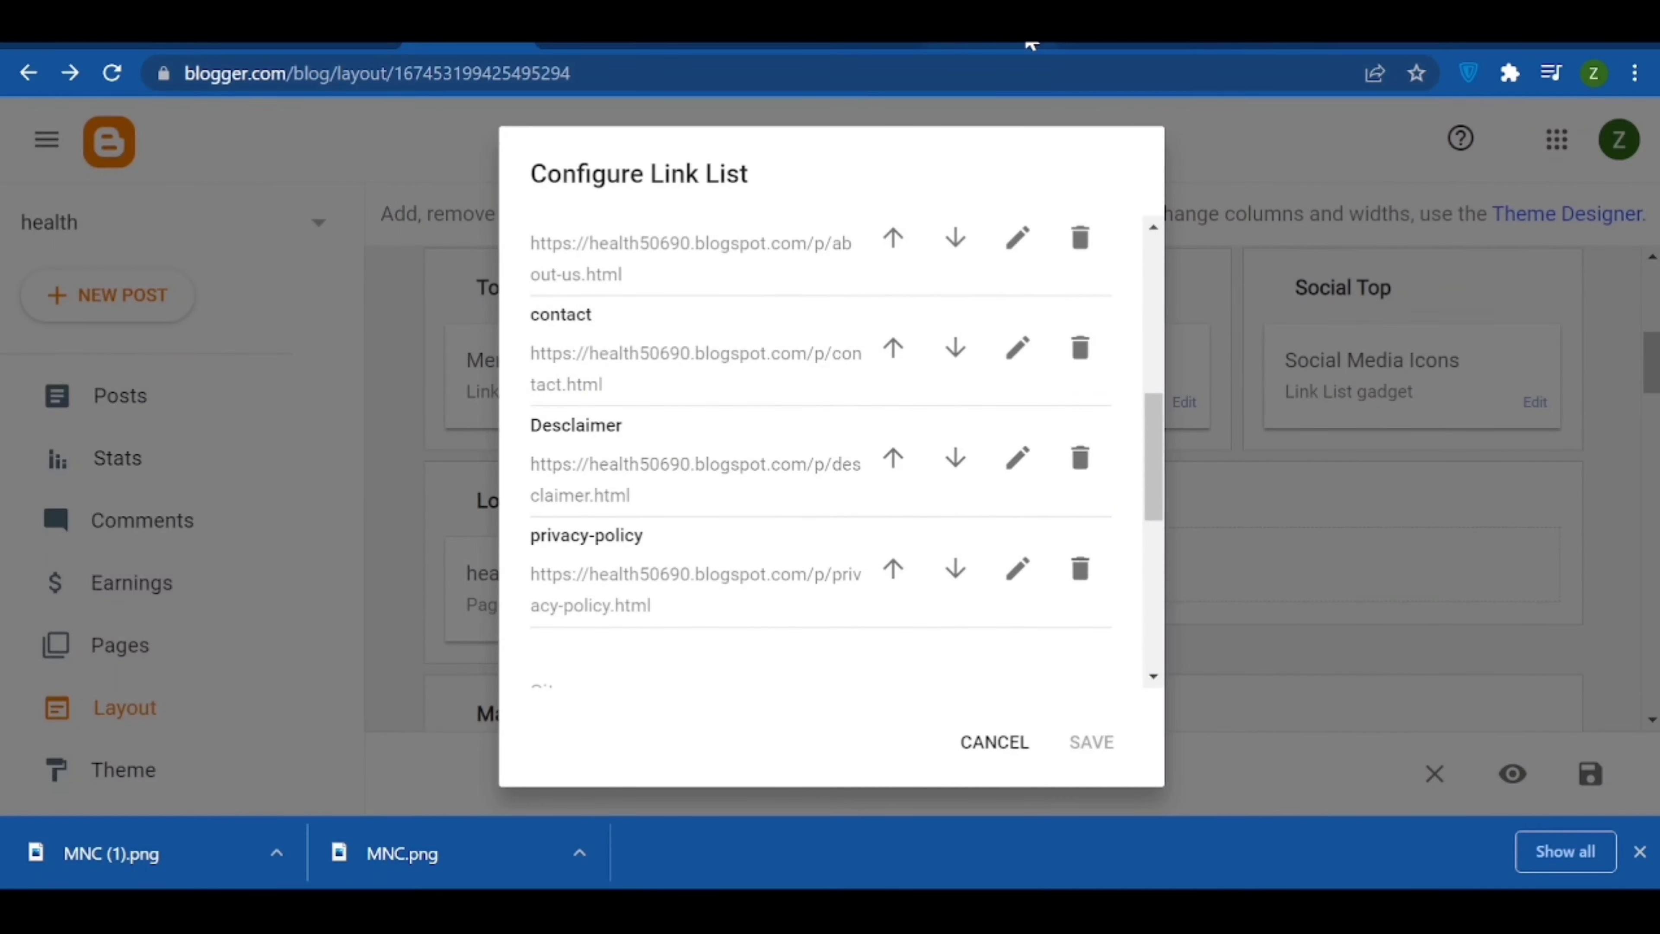
pyautogui.click(1007, 43)
pyautogui.click(710, 68)
pyautogui.hotkey('ctrl', 'c')
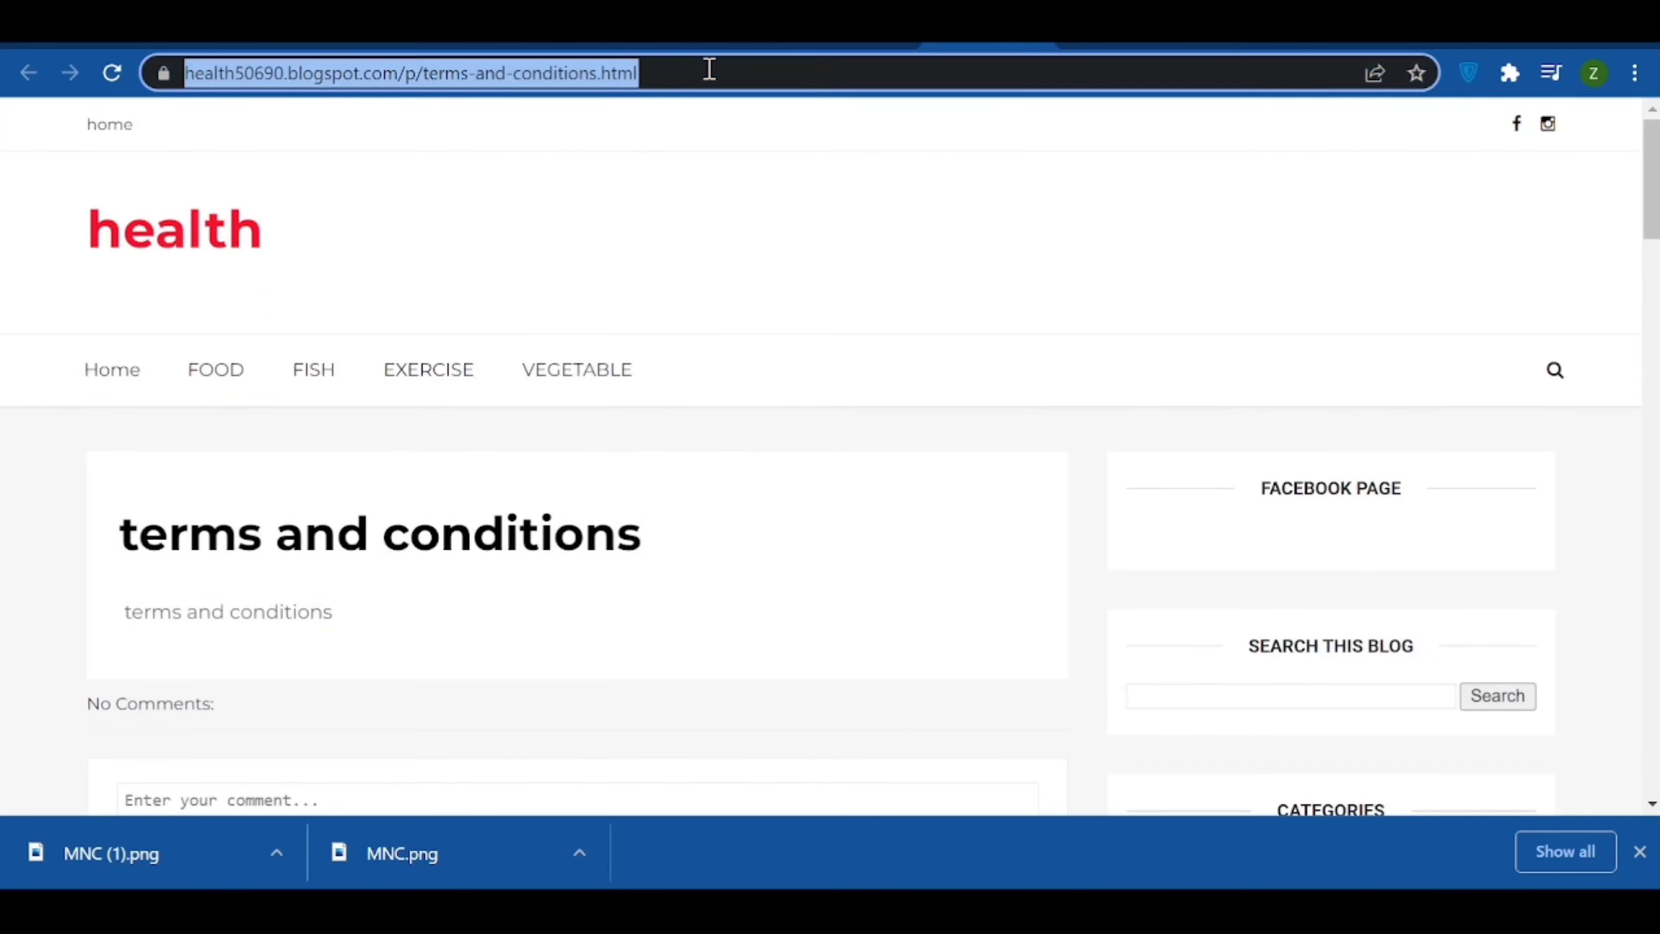
pyautogui.click(464, 46)
pyautogui.scroll(-2, 744, 391)
pyautogui.click(858, 562)
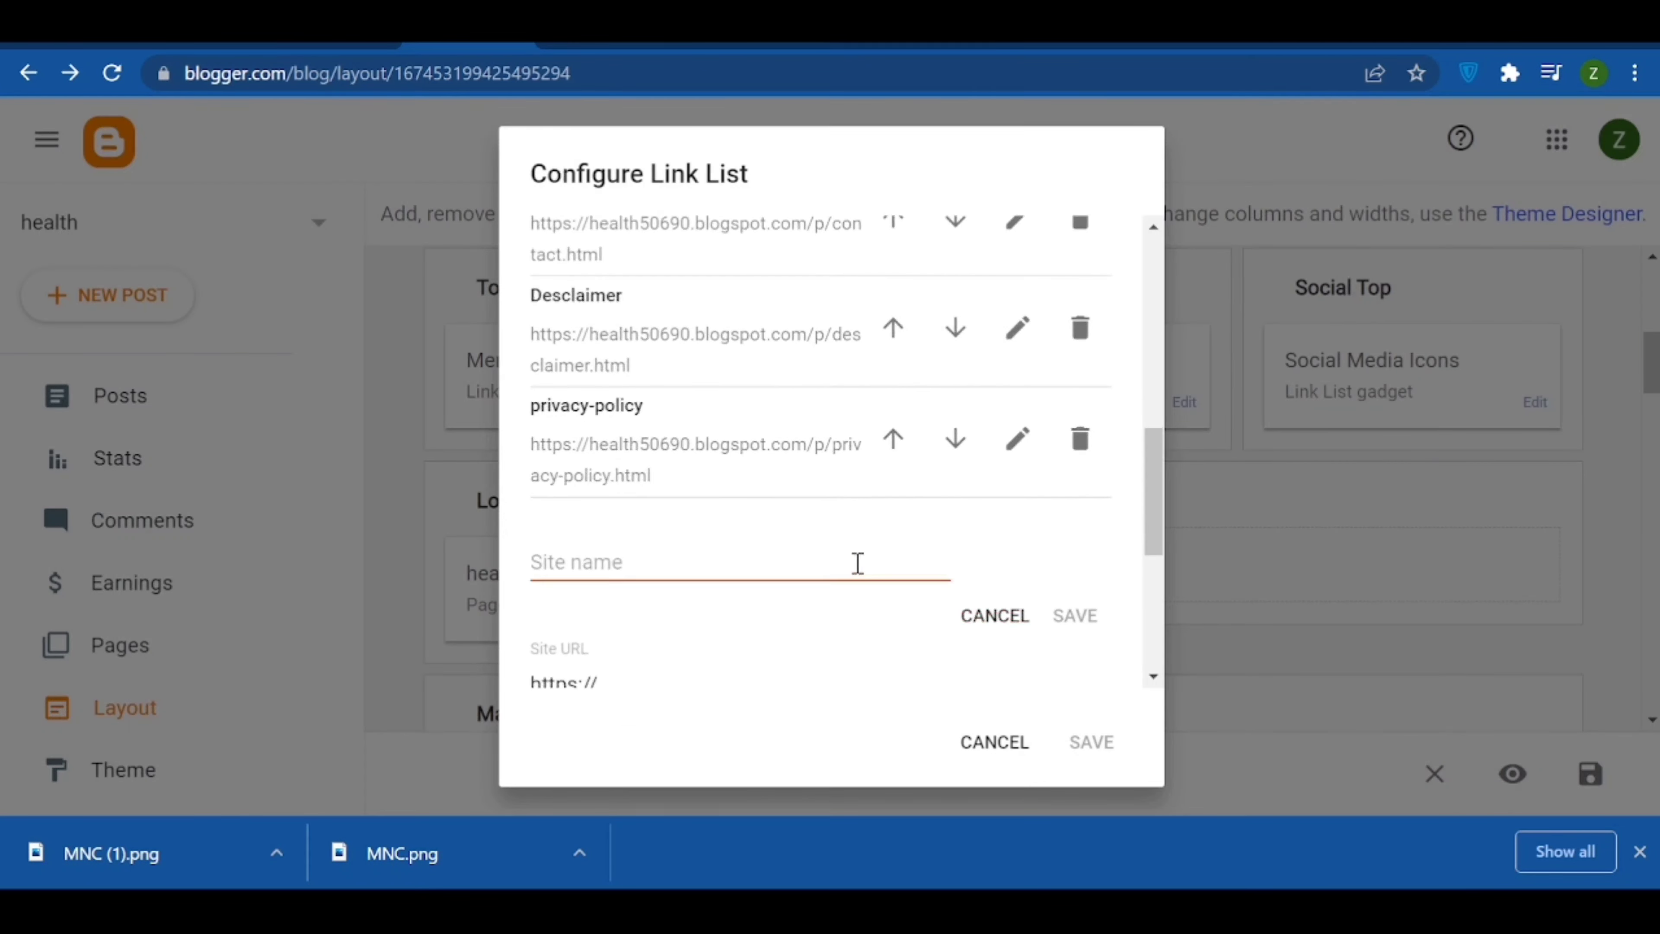
pyautogui.scroll(-2, 761, 628)
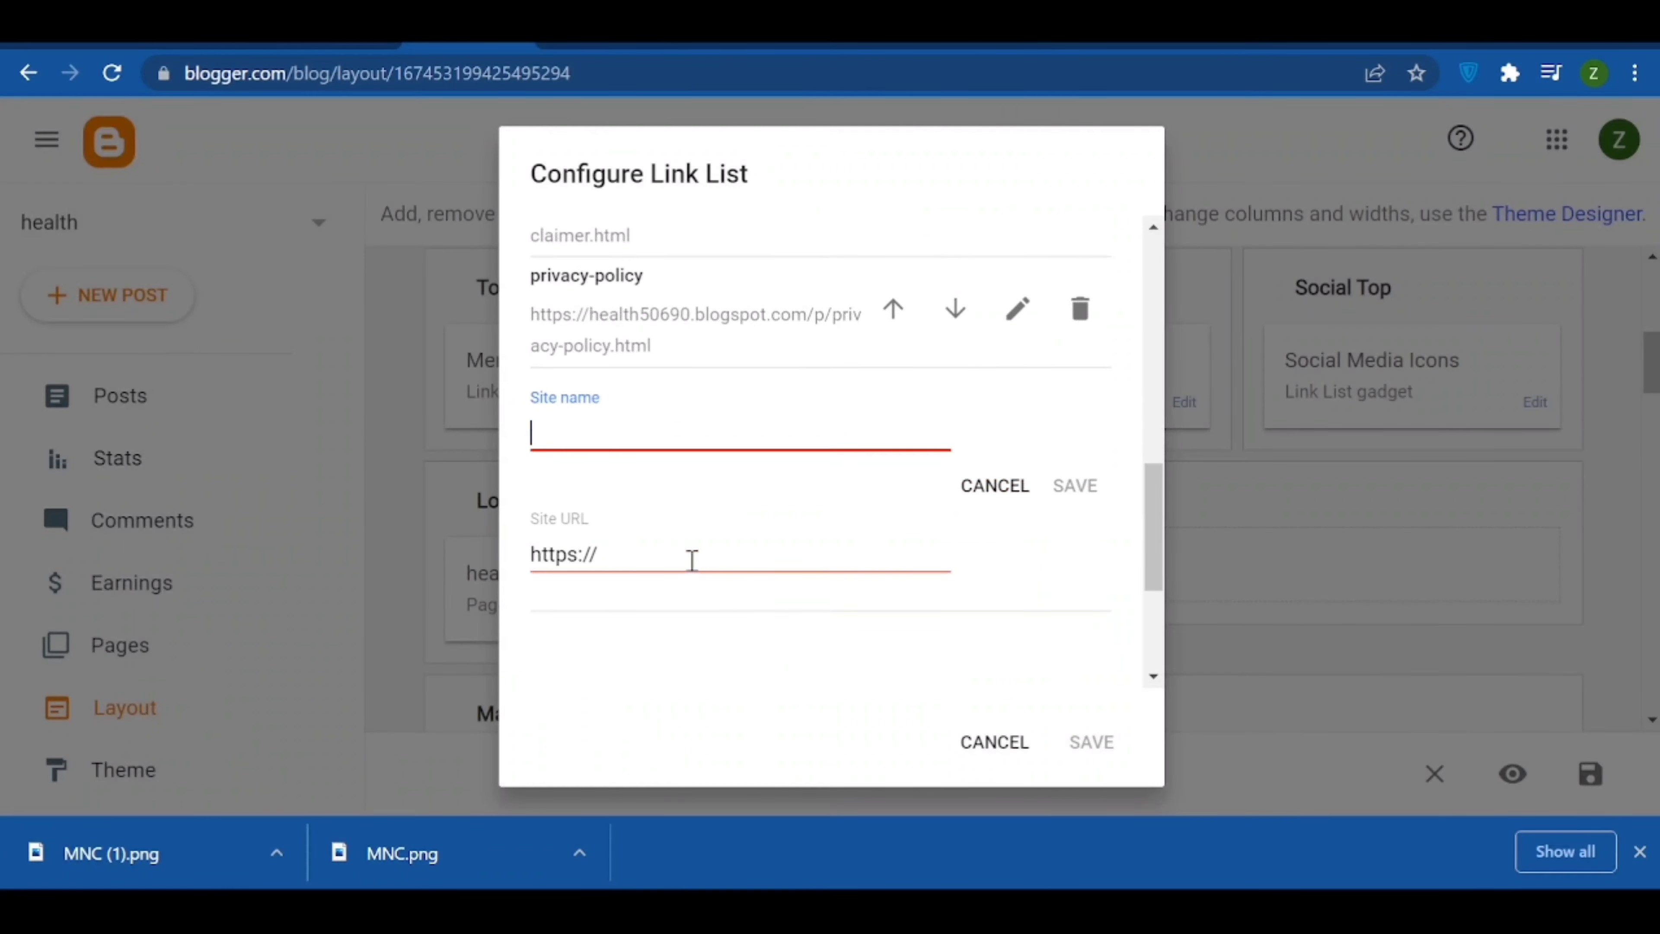
pyautogui.press('Tab')
pyautogui.hotkey('ctrl', 'v')
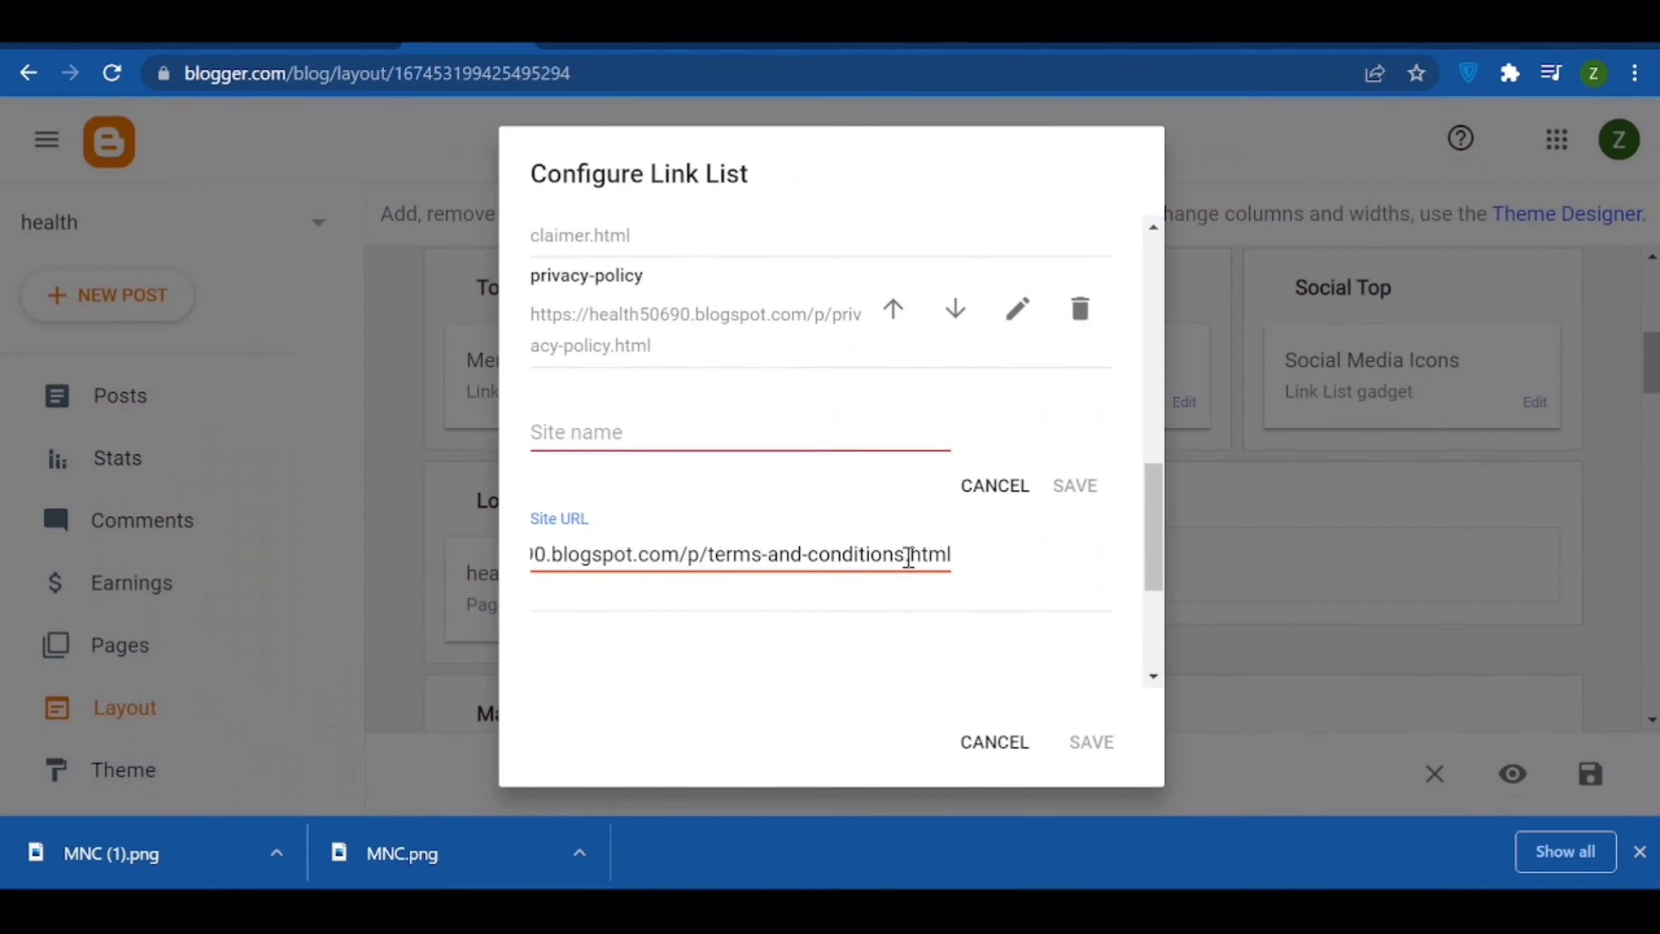
# - Name the new link item "terms-and-conditions" by copying that part of its URL, and save the item and the link list
pyautogui.moveTo(903, 556); pyautogui.dragTo(715, 582)
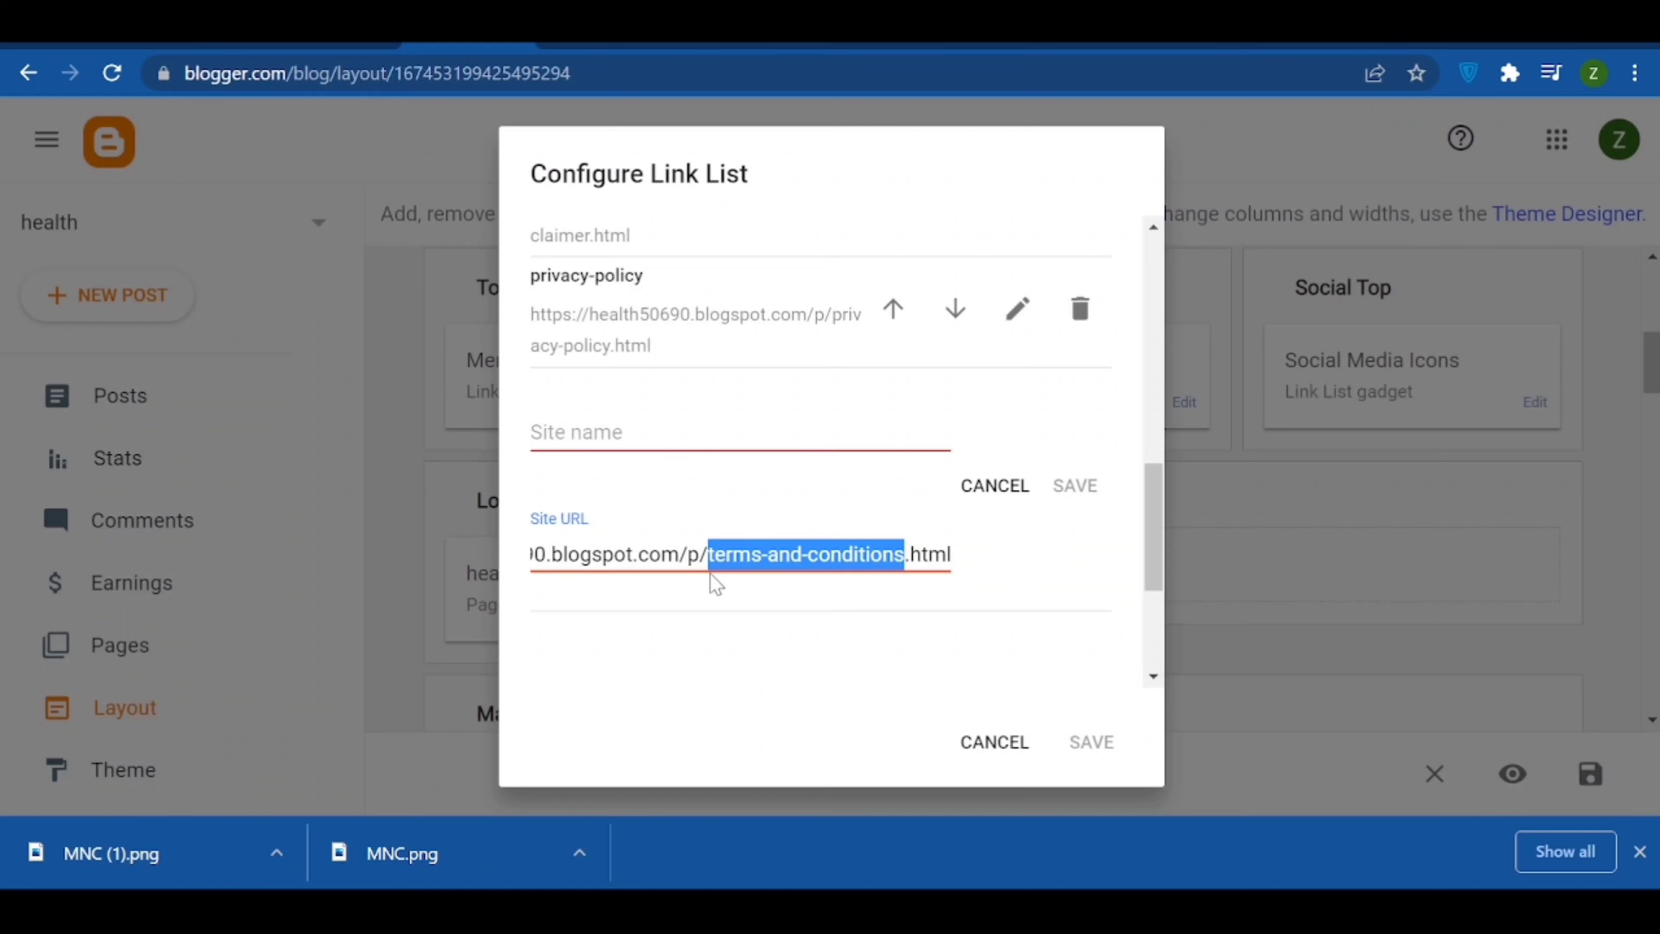
pyautogui.hotkey('ctrl', 'c')
pyautogui.click(678, 435)
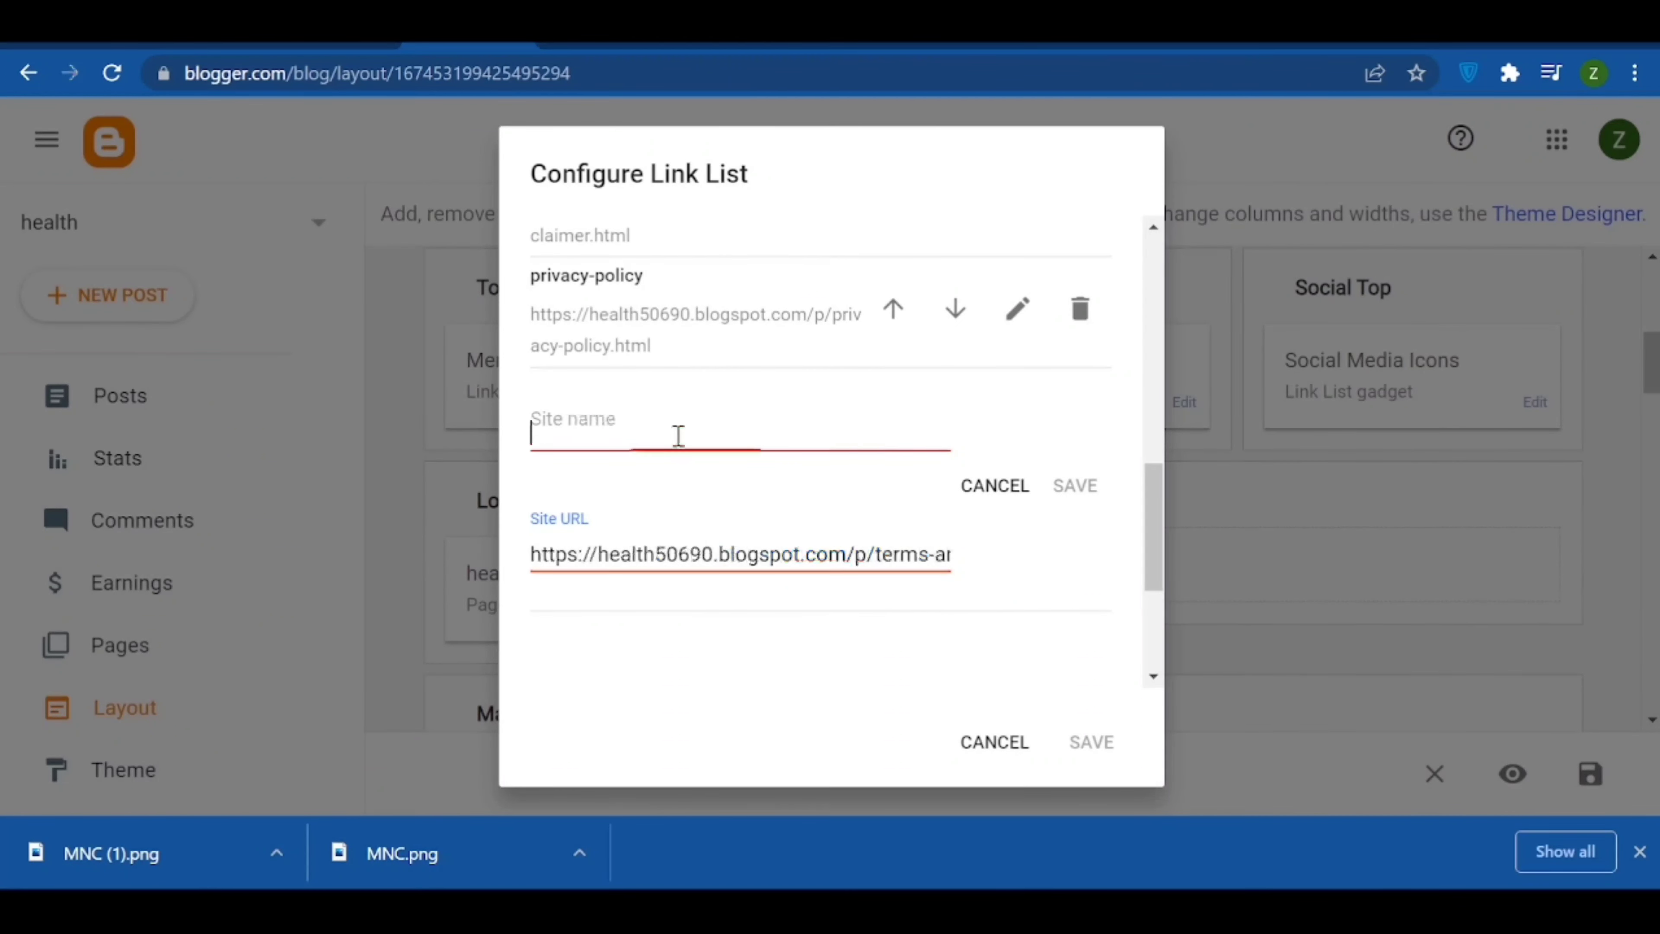
pyautogui.hotkey('ctrl', 'v')
pyautogui.click(1085, 485)
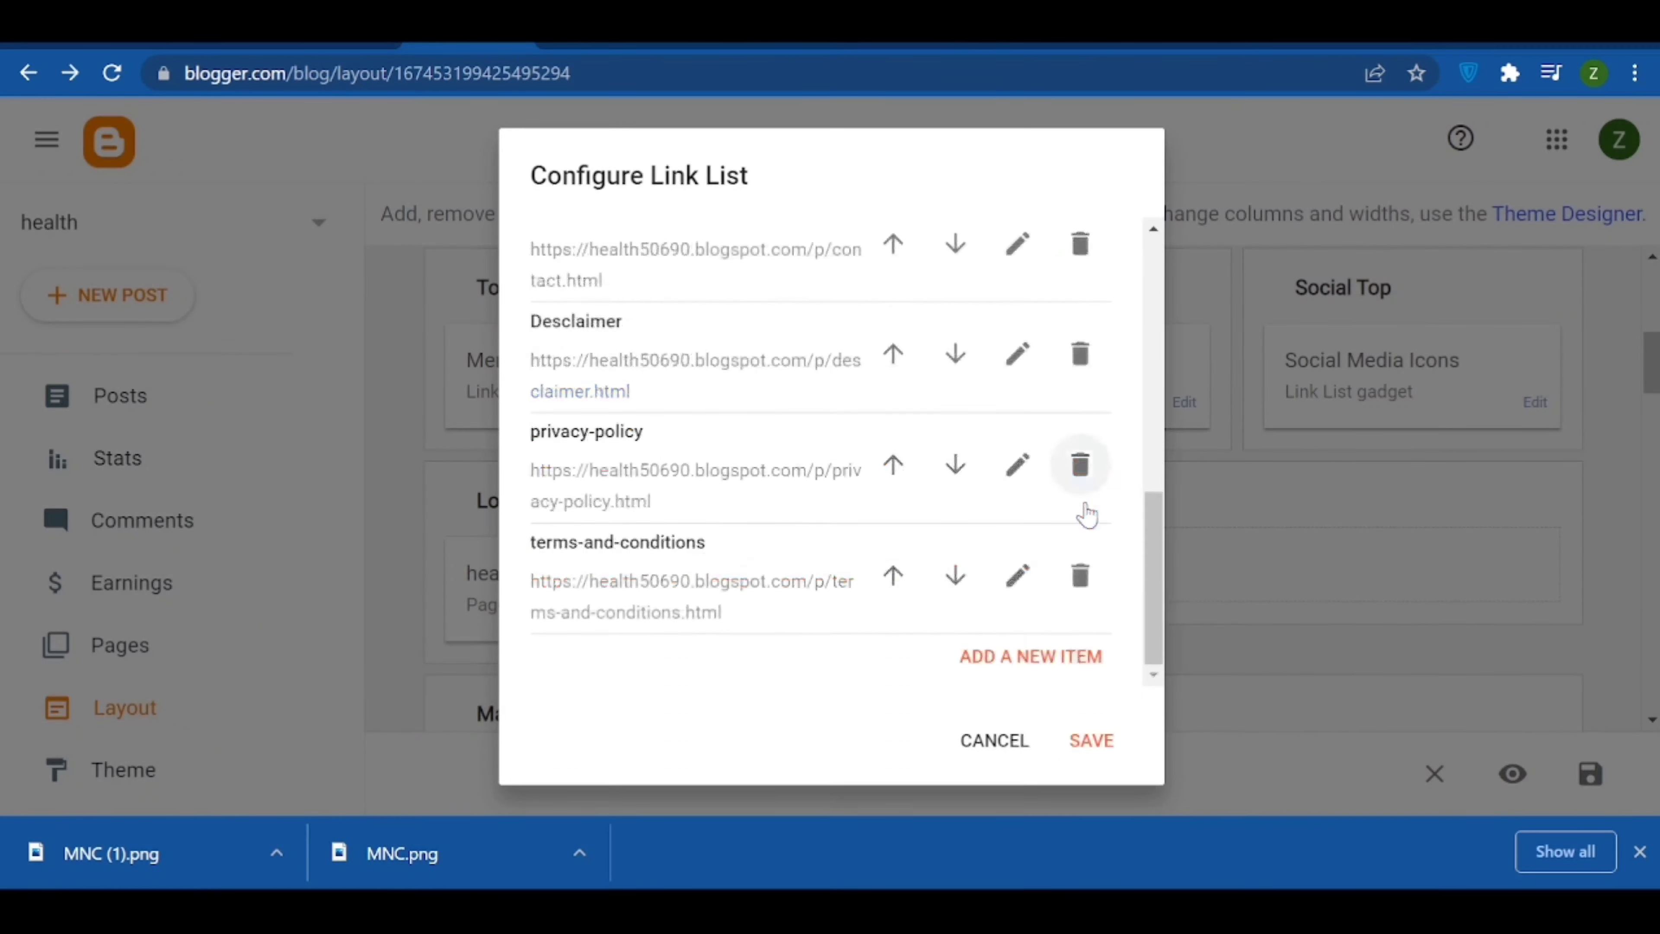
pyautogui.click(1092, 742)
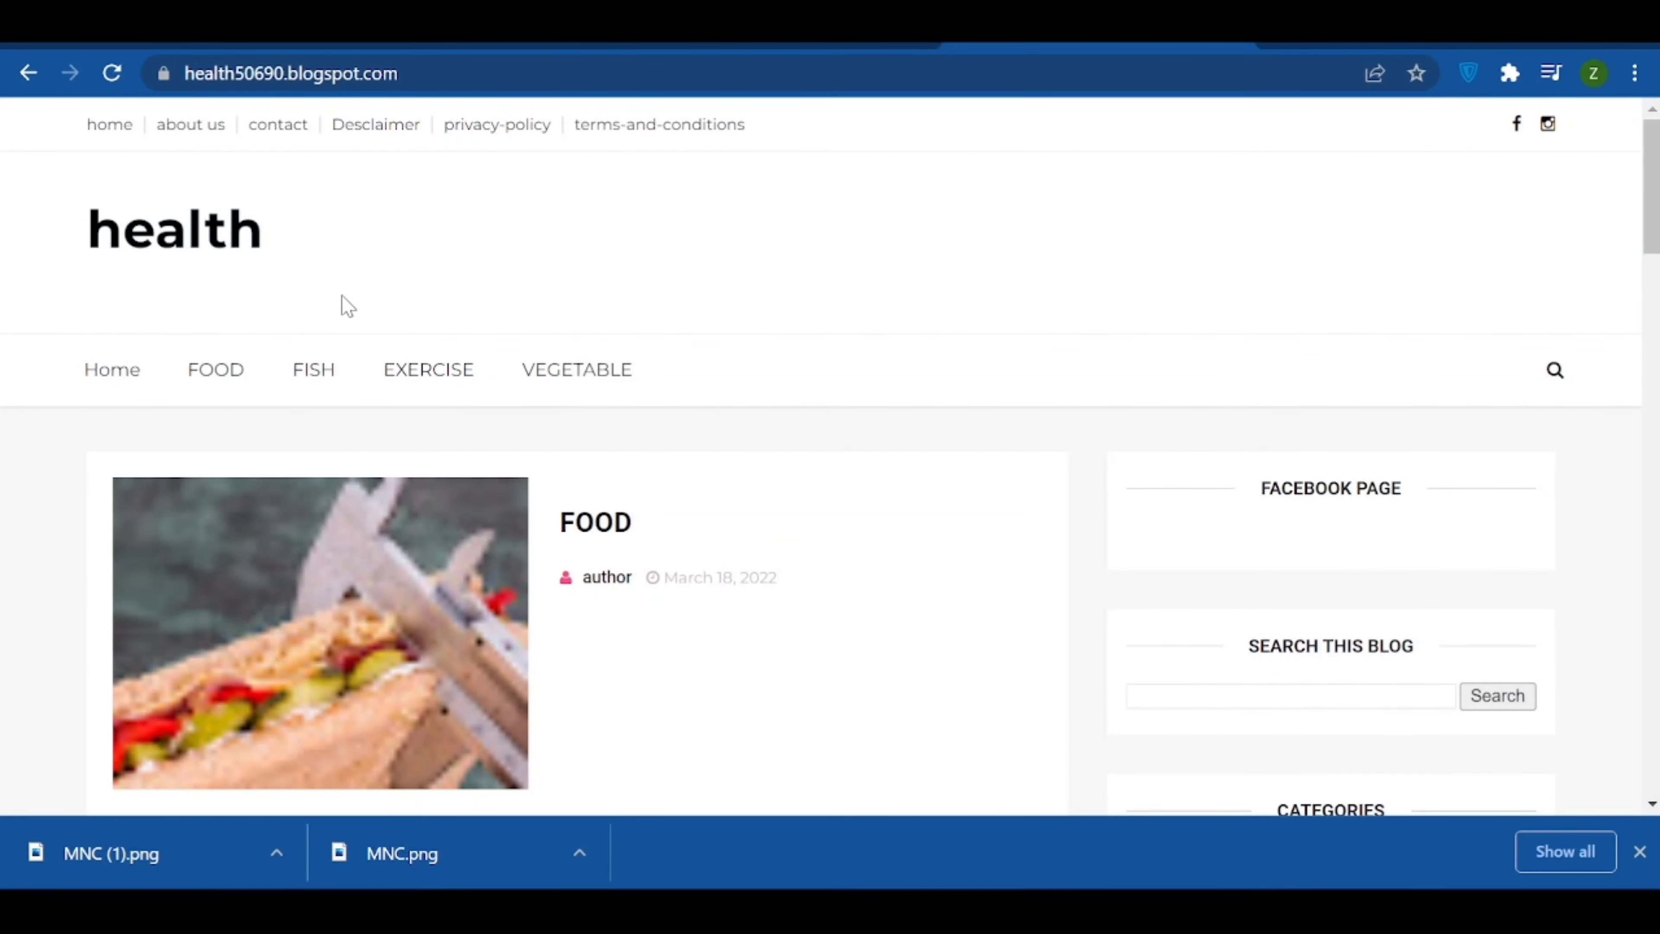
# - Return to the blog layout, delete the facebook and instagram items from the Social Top Social Media Icons gadget, and save the gadget
pyautogui.click(28, 72)
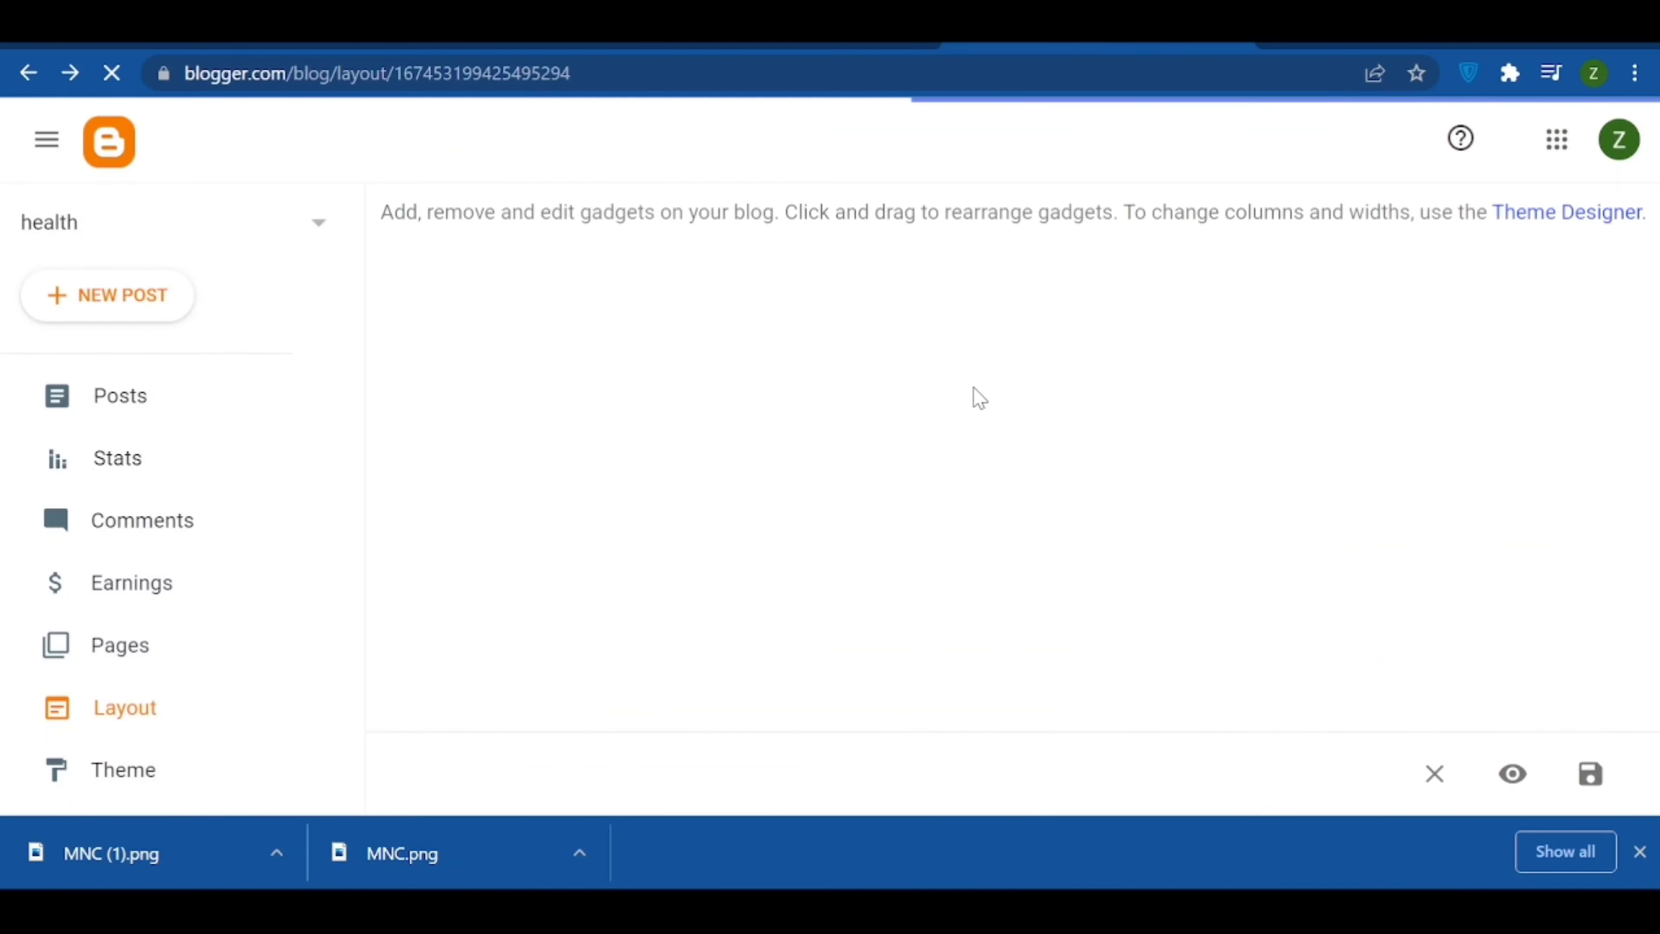
pyautogui.scroll(-6, 667, 517)
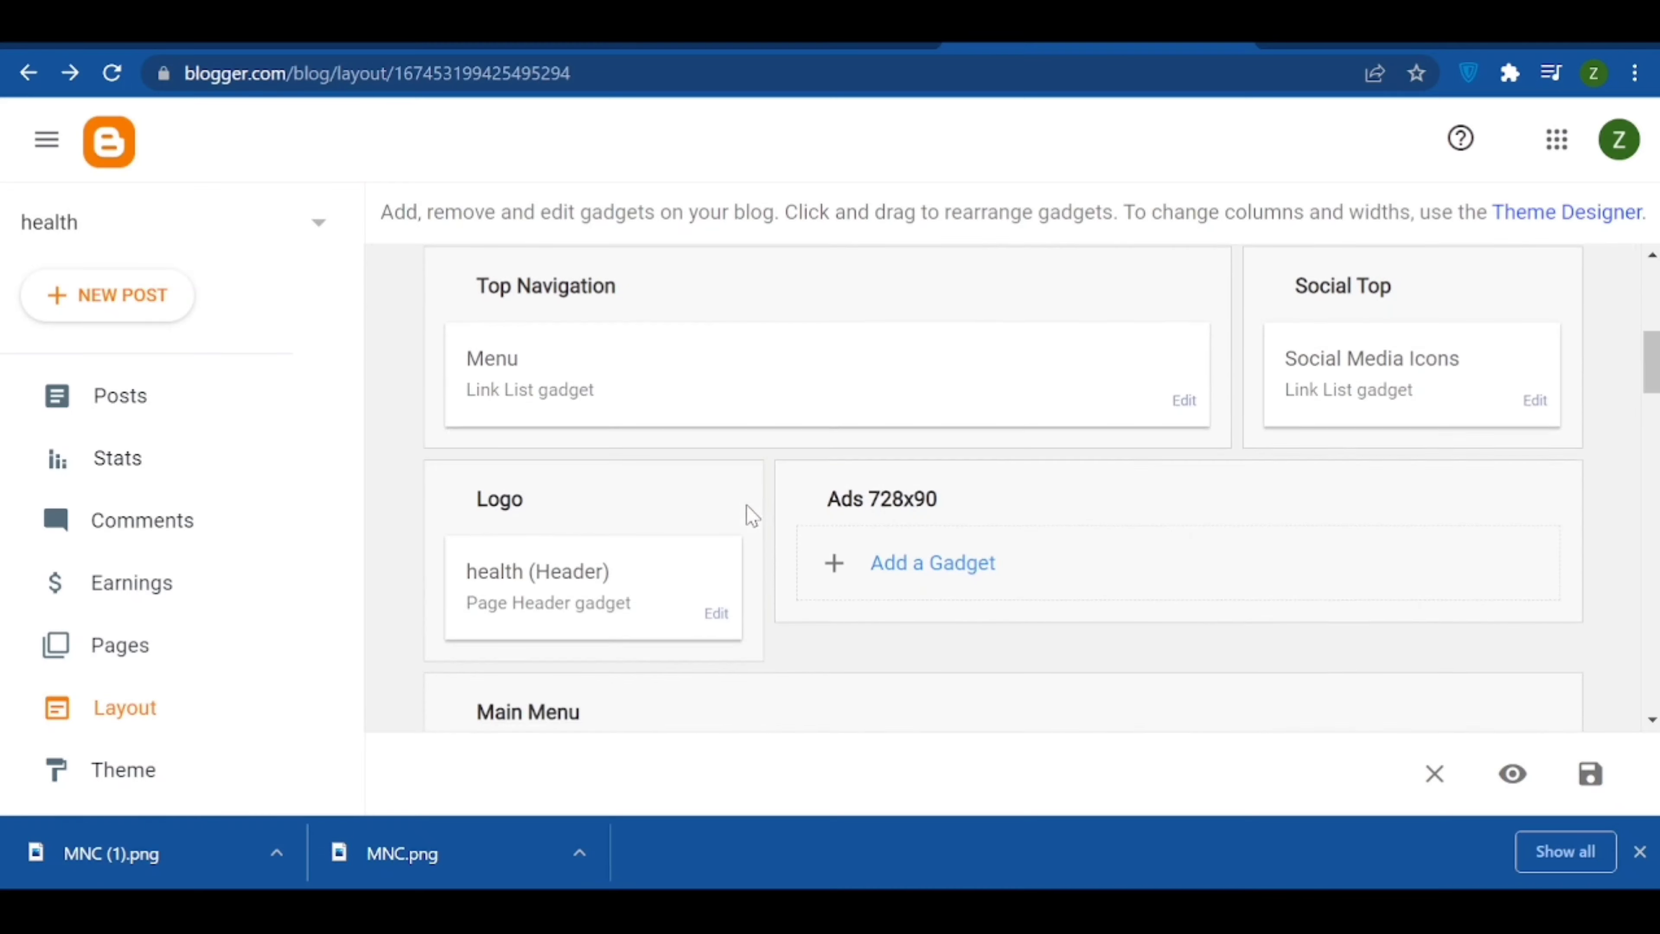
pyautogui.click(1543, 405)
pyautogui.scroll(-5, 1031, 621)
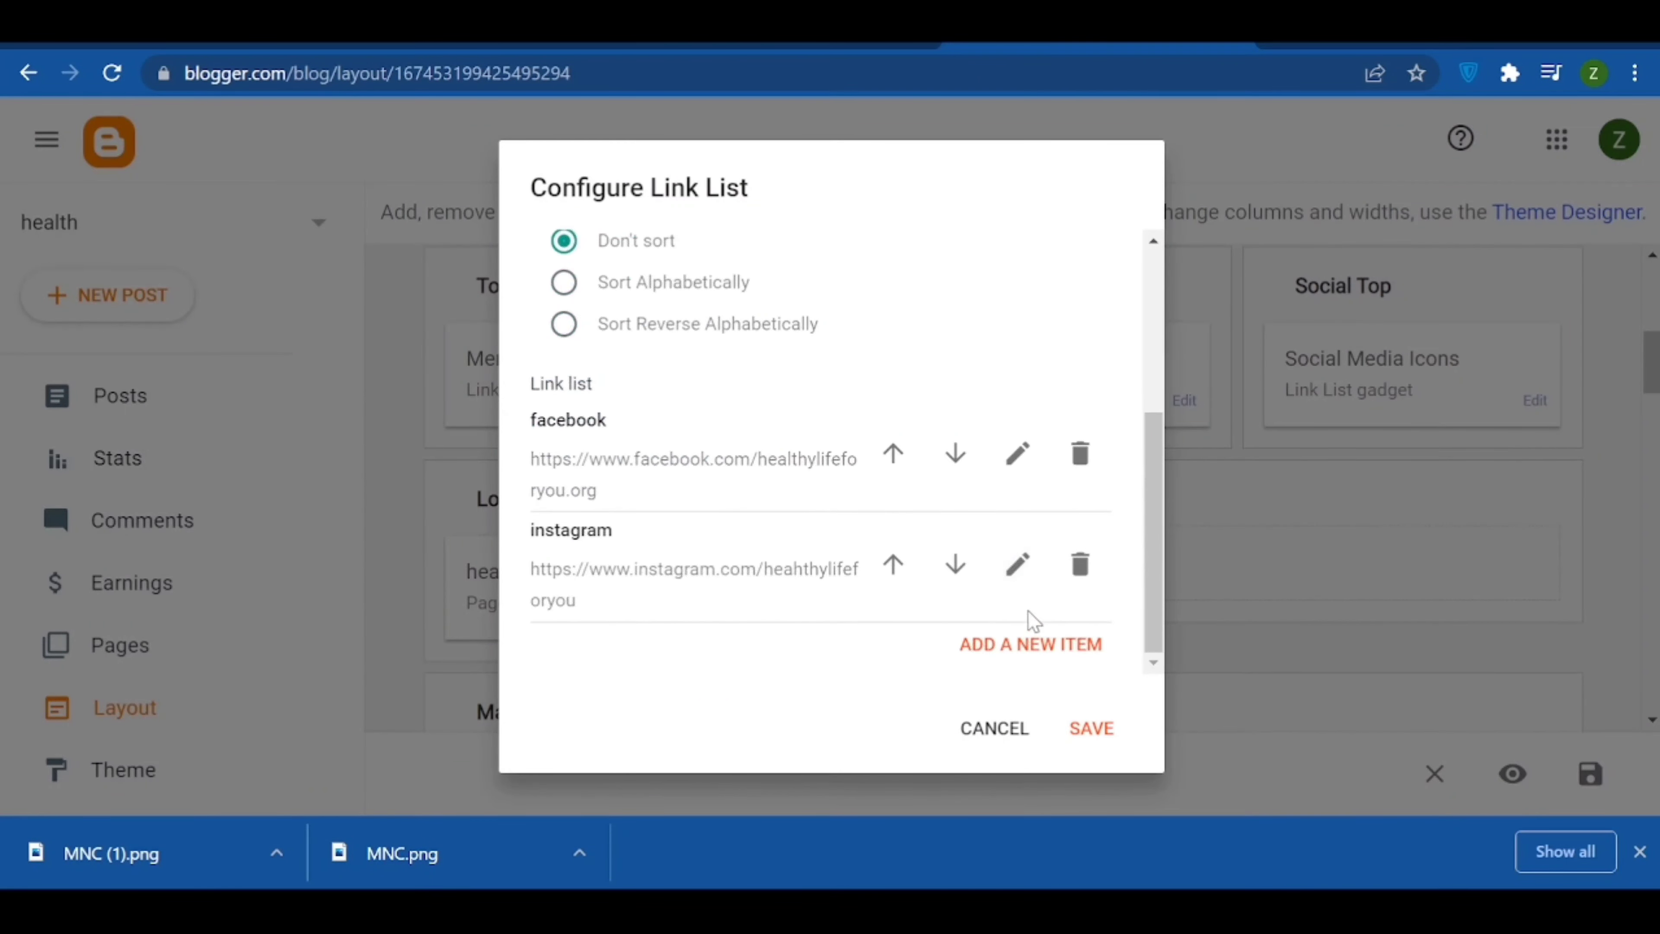
pyautogui.click(1082, 564)
pyautogui.click(1082, 562)
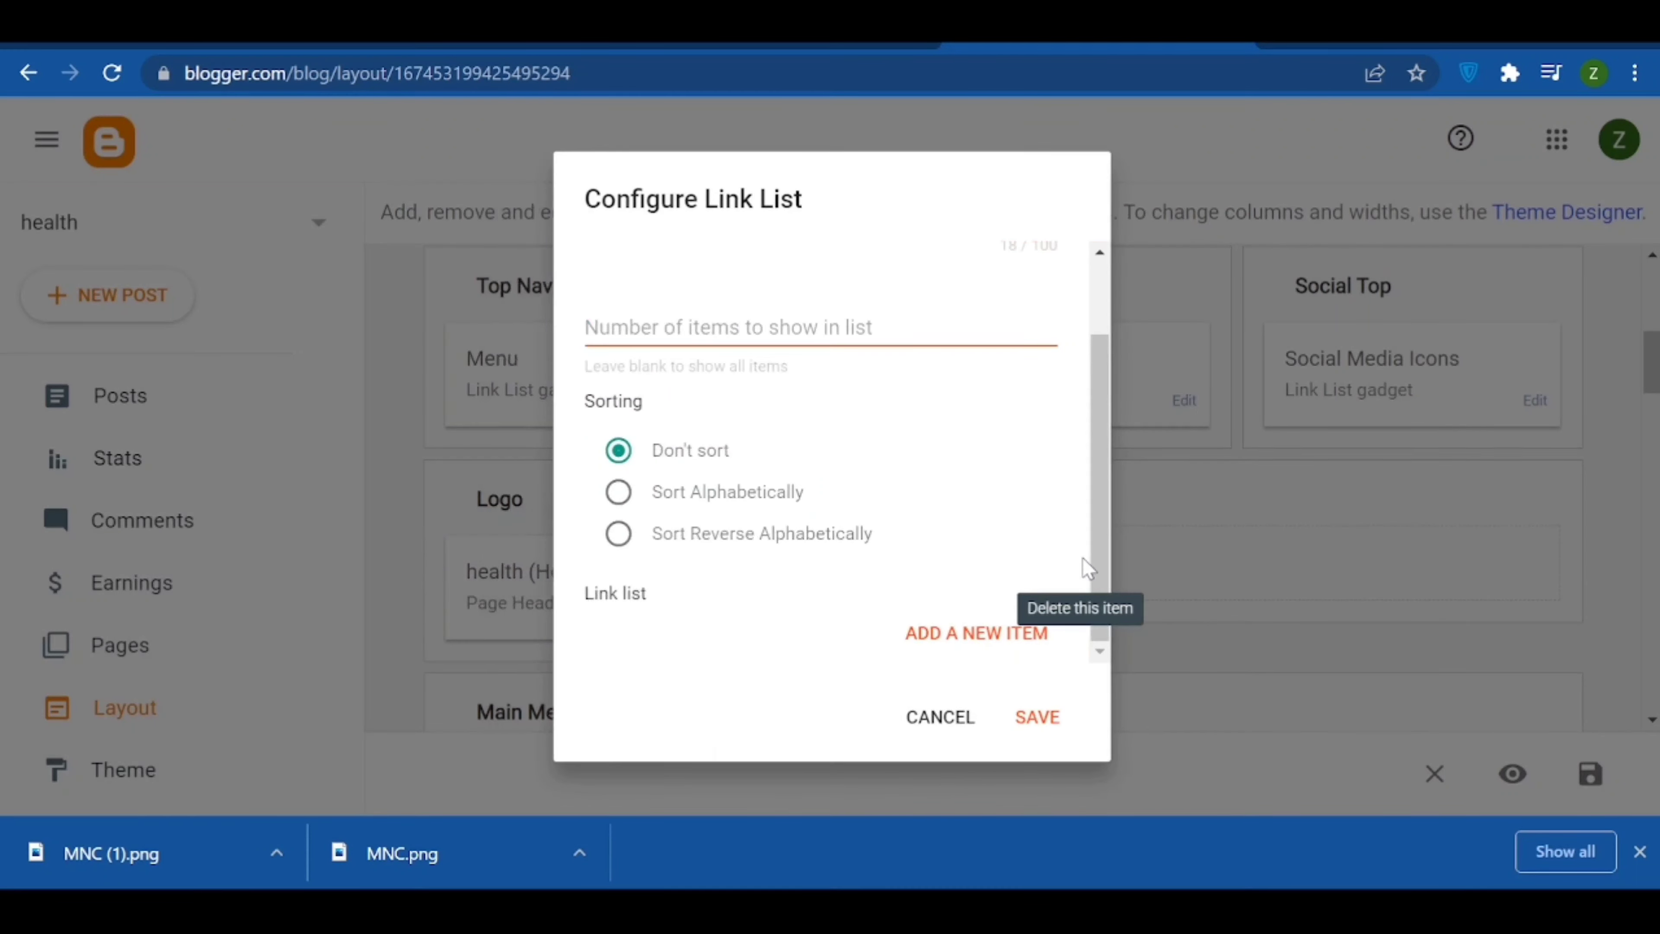
pyautogui.click(1027, 727)
pyautogui.scroll(-15, 1357, 621)
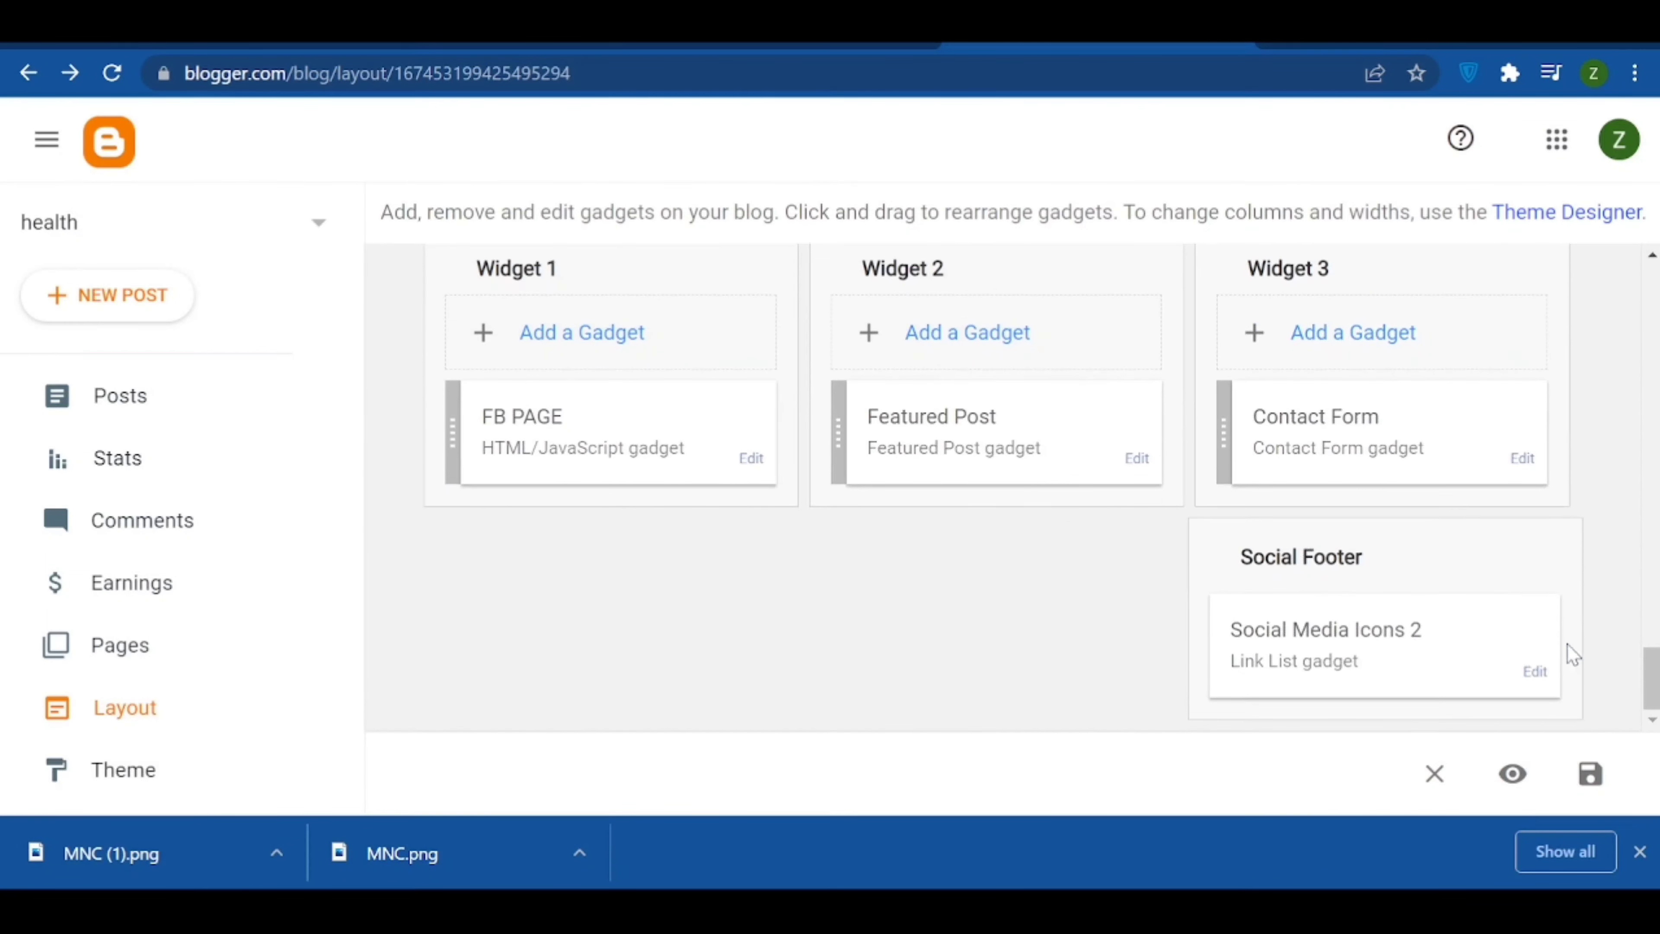
pyautogui.click(1538, 674)
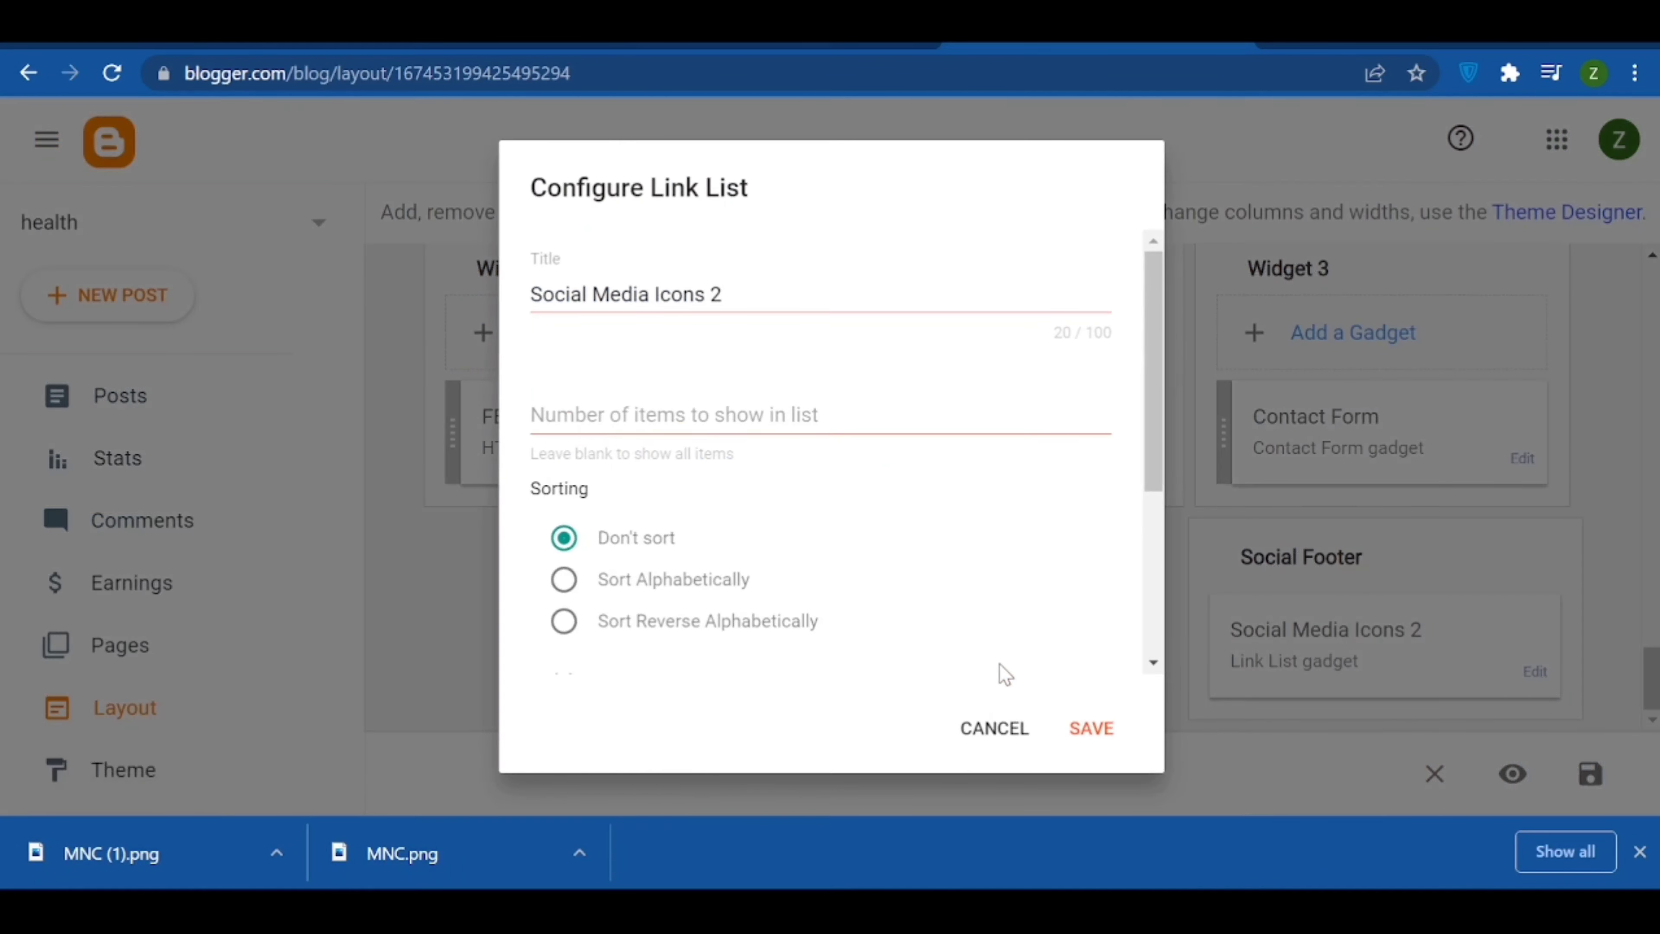
pyautogui.scroll(-5, 1006, 674)
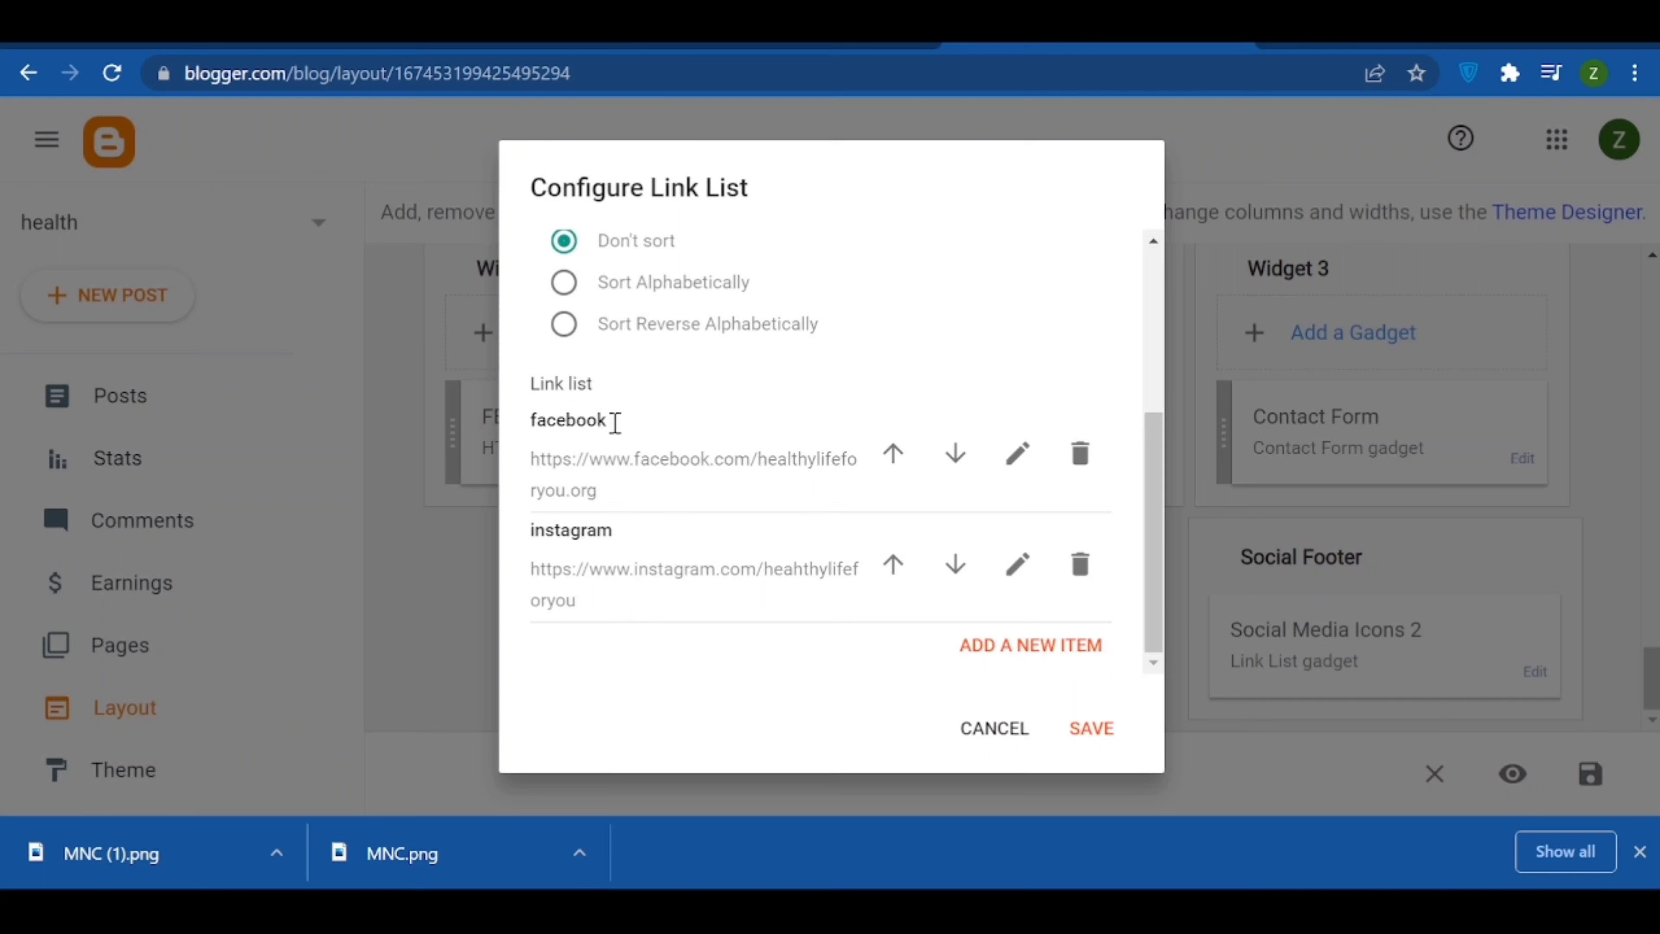
pyautogui.click(1018, 452)
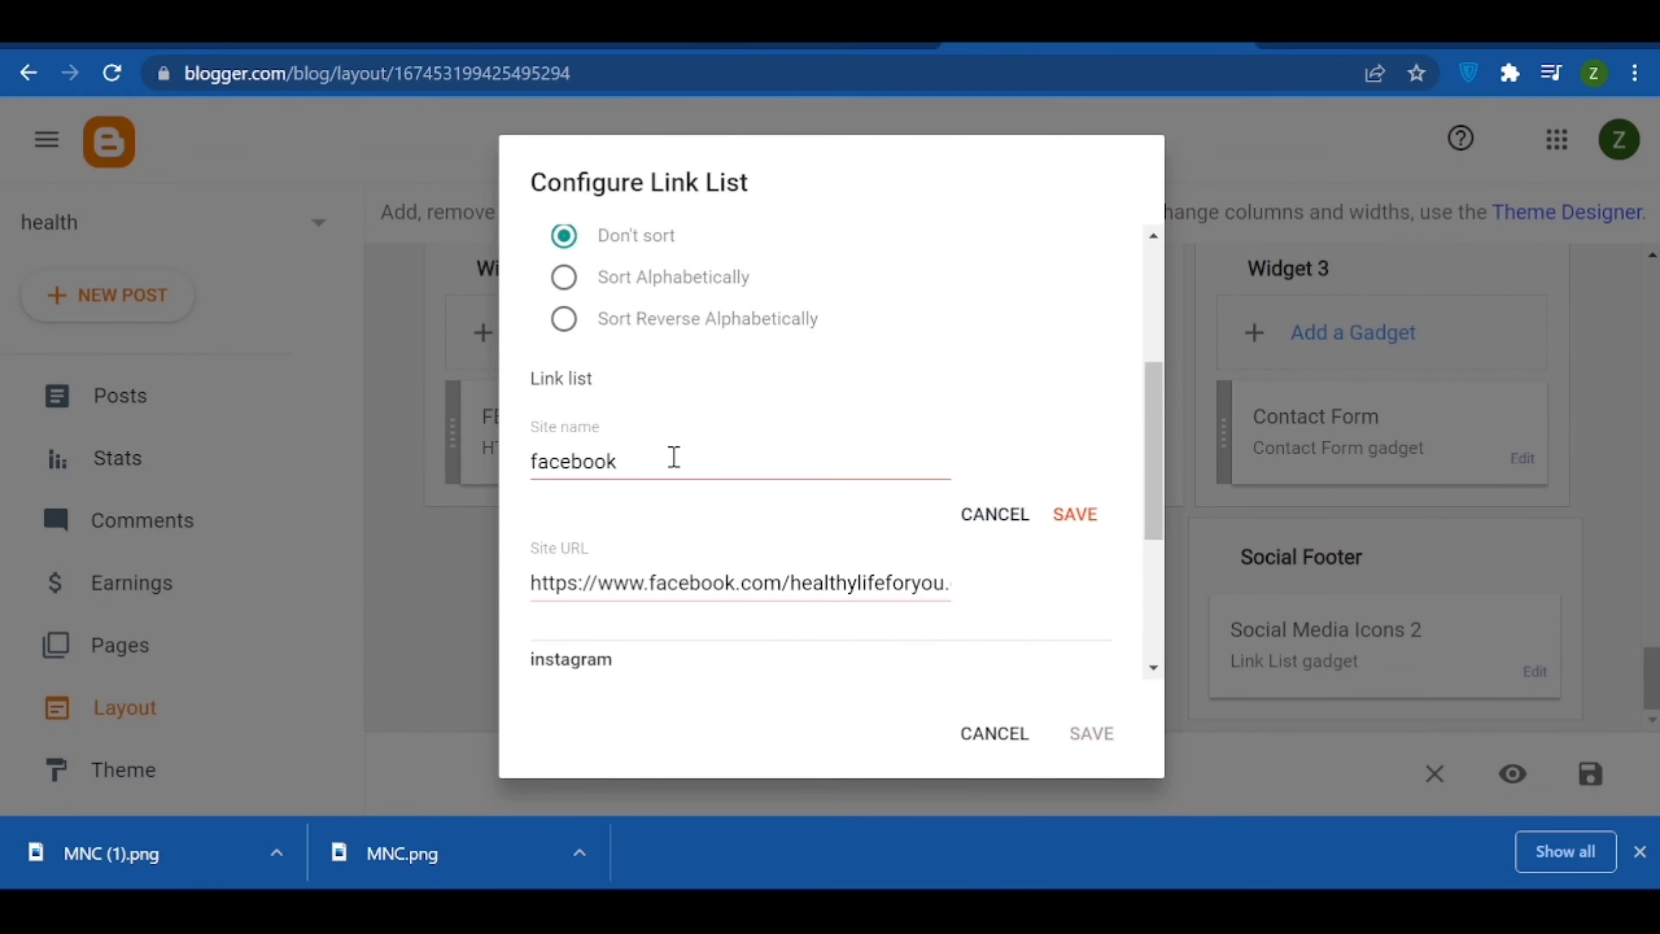
pyautogui.moveTo(674, 457); pyautogui.dragTo(494, 463)
pyautogui.click(535, 577)
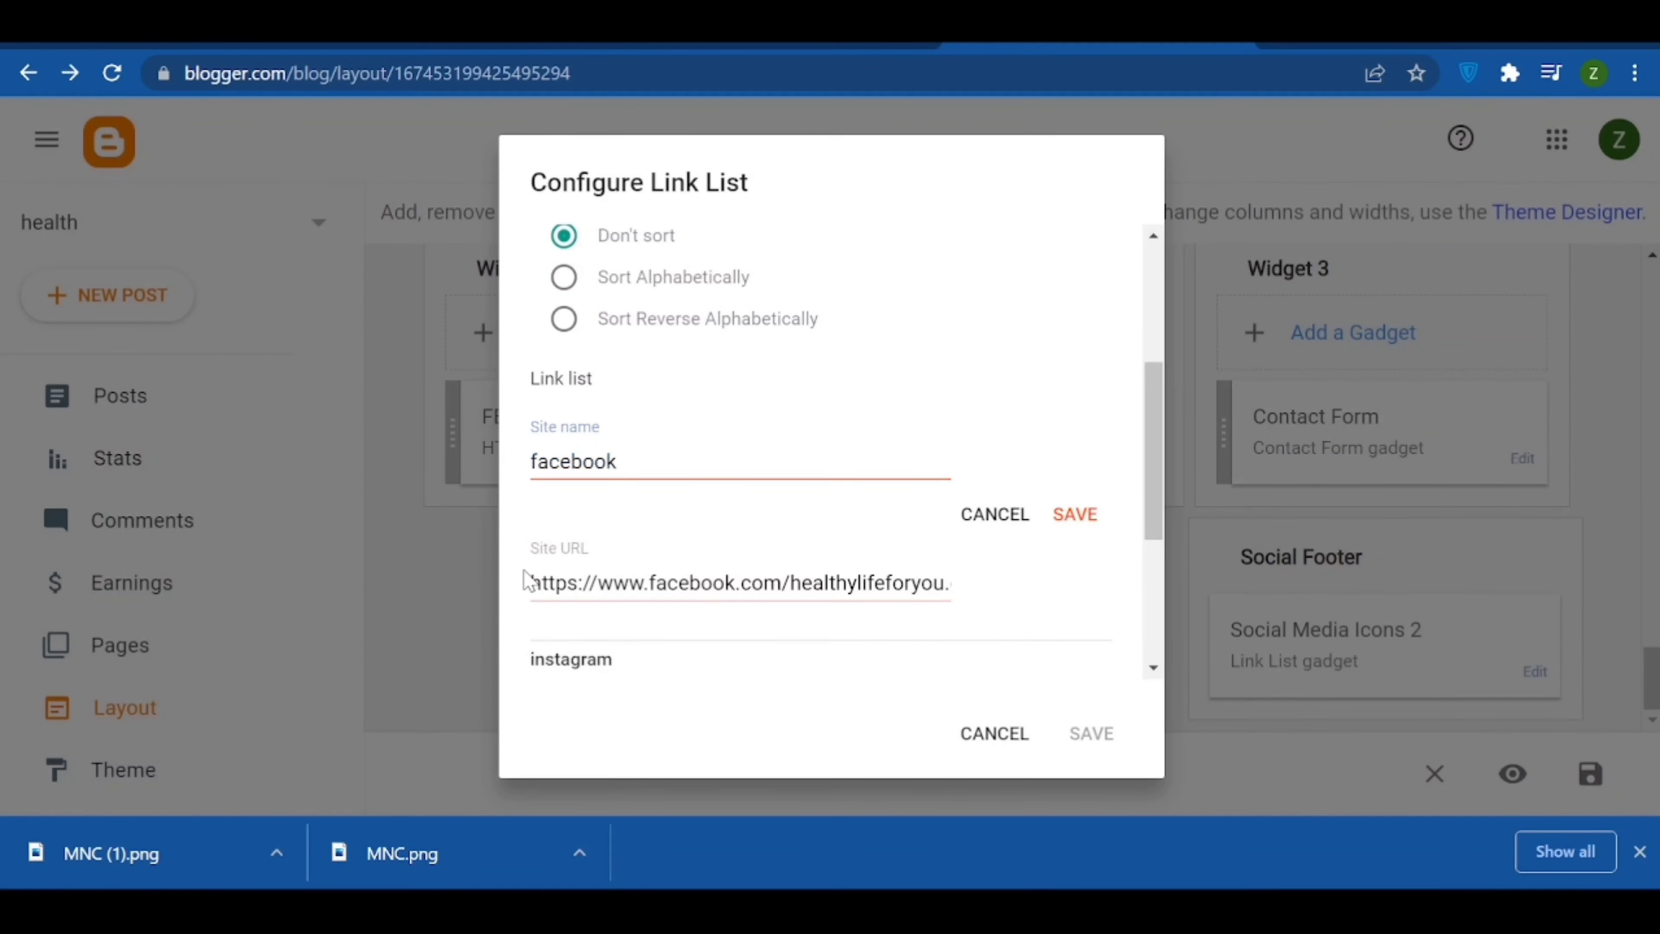
pyautogui.moveTo(534, 578); pyautogui.dragTo(1429, 613)
pyautogui.click(1139, 599)
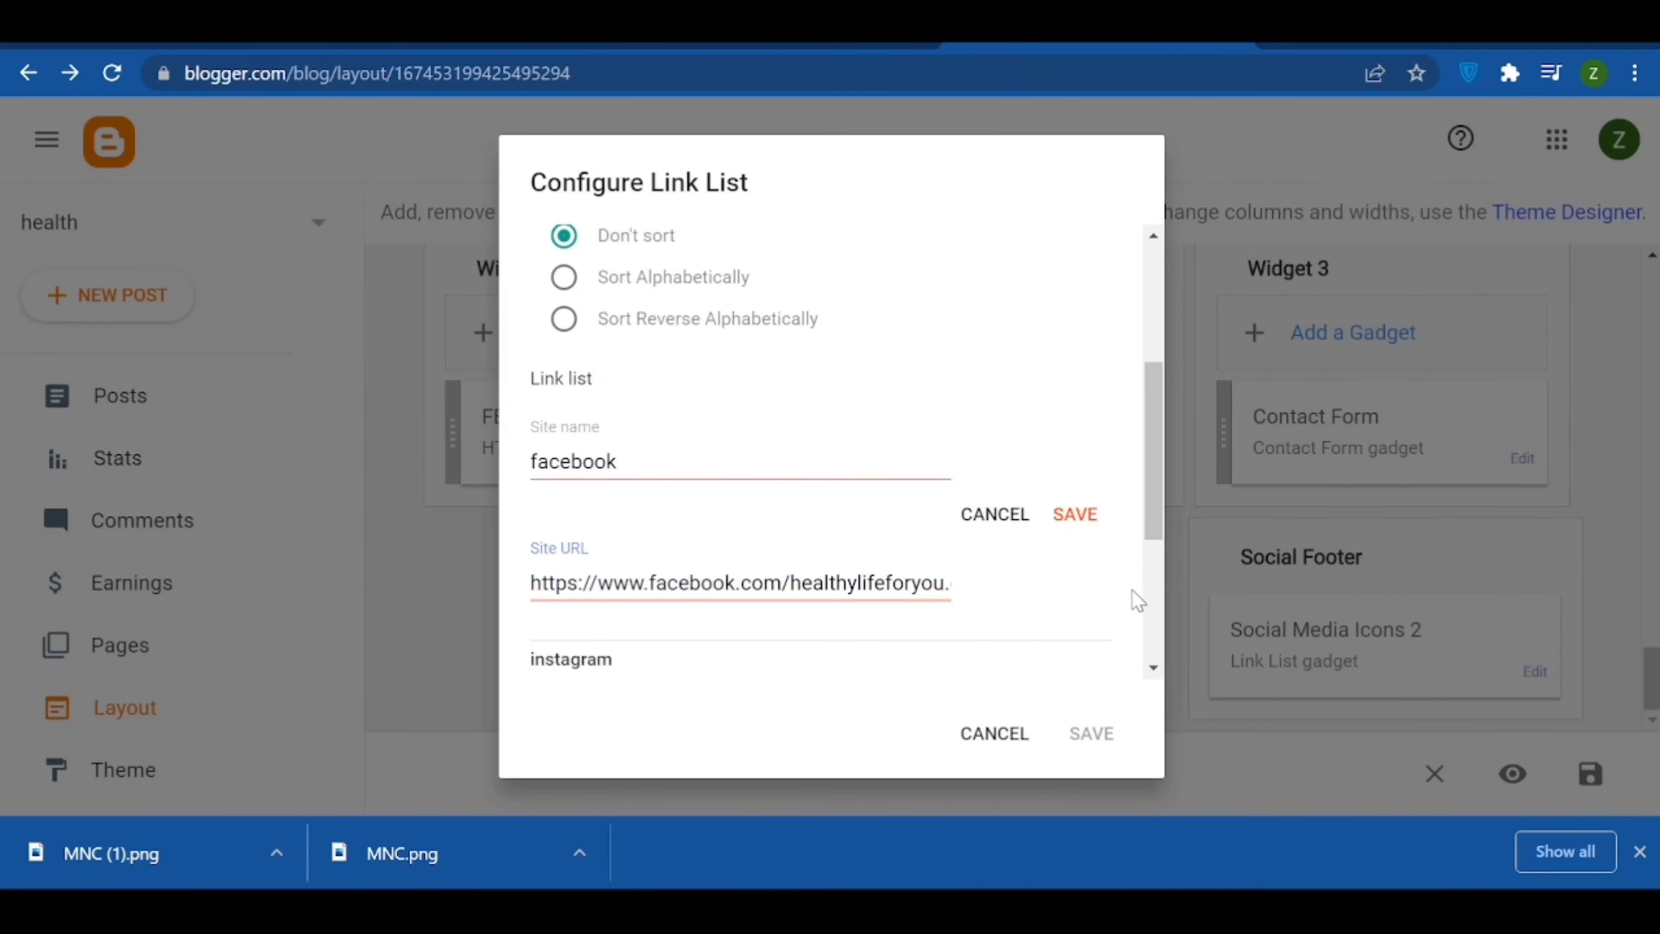
pyautogui.click(989, 735)
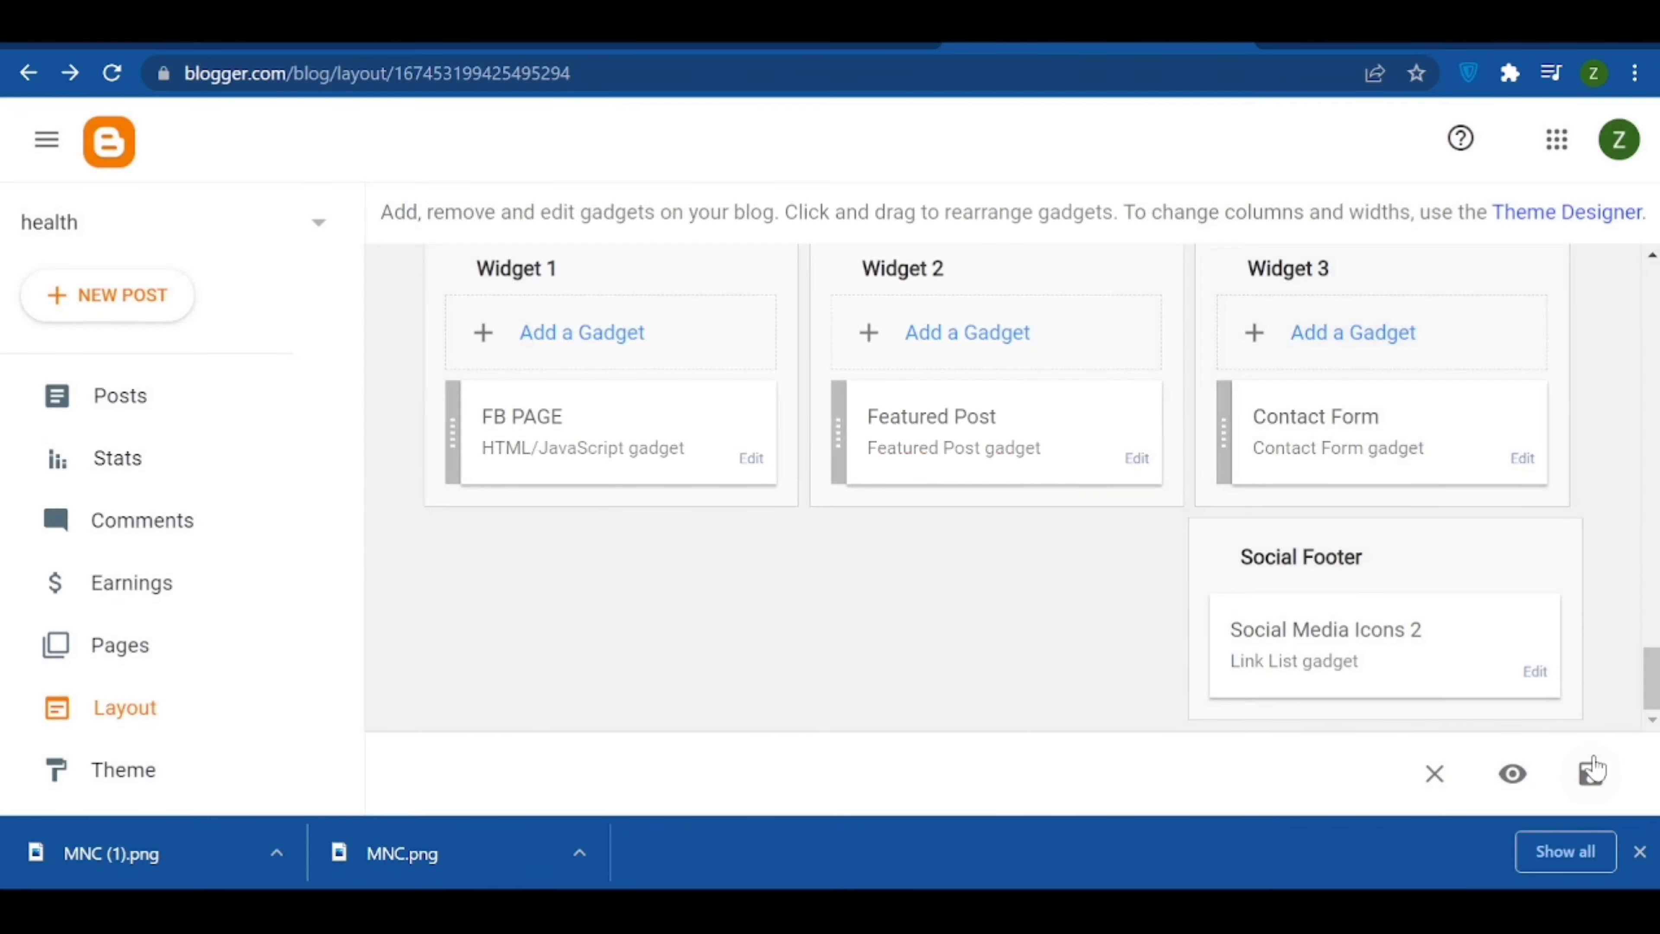
# - Delete the facebook and instagram items from the Social Footer's Social Media Icons 2 gadget, and save the gadget
pyautogui.click(1530, 672)
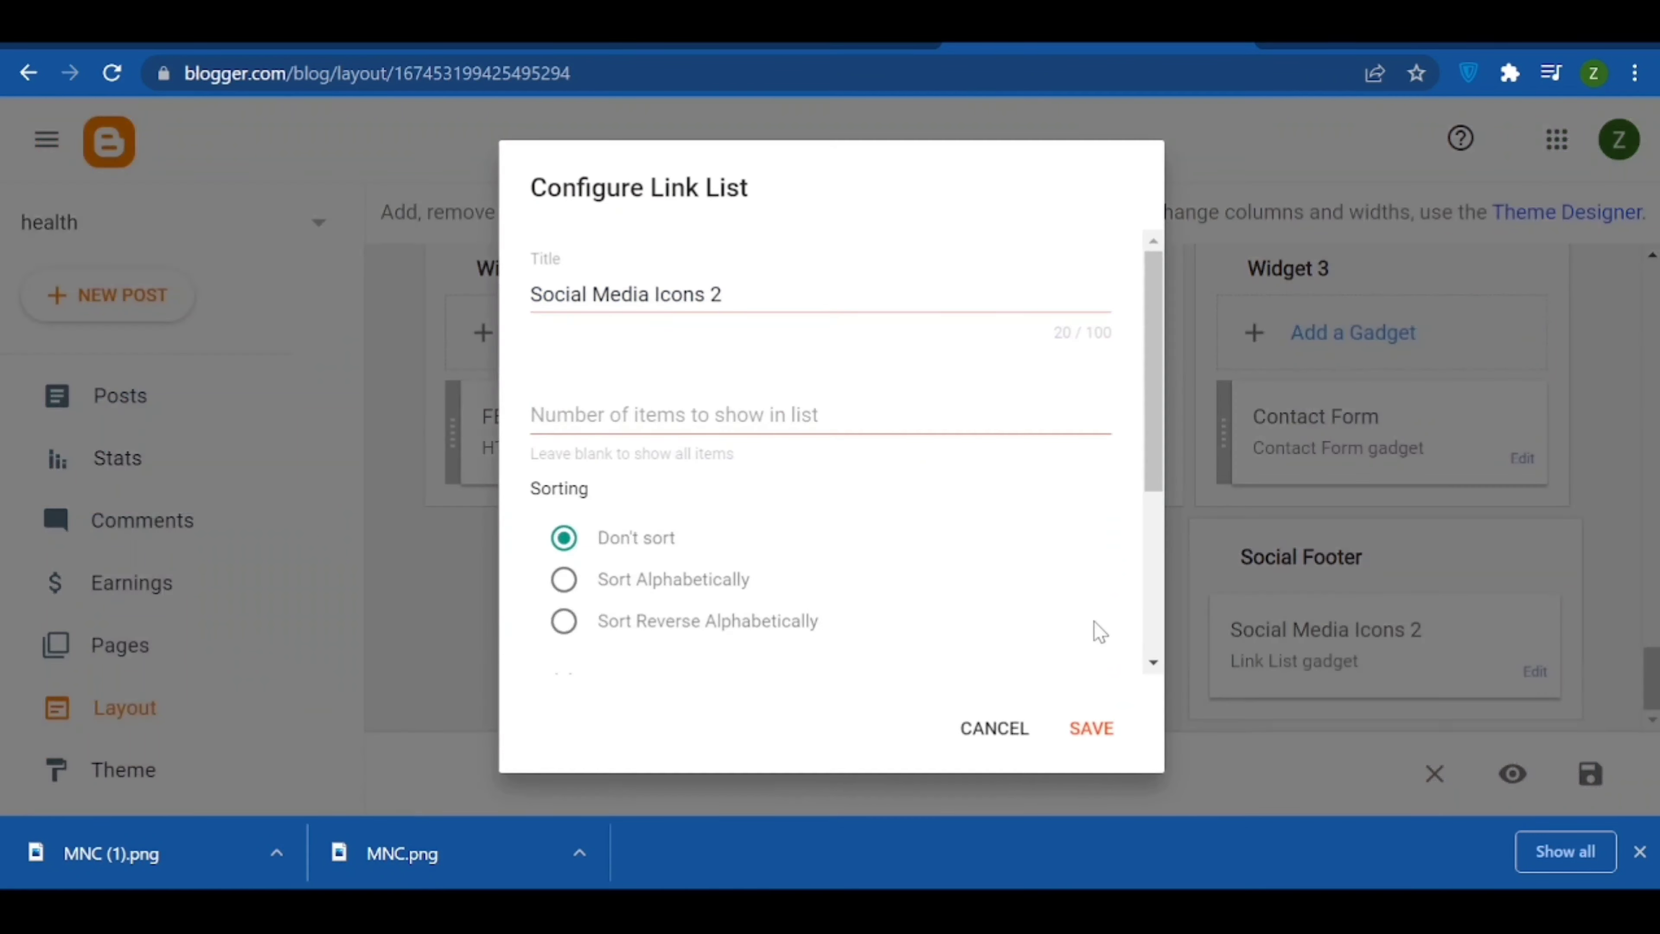
pyautogui.scroll(-5, 995, 593)
pyautogui.click(1081, 451)
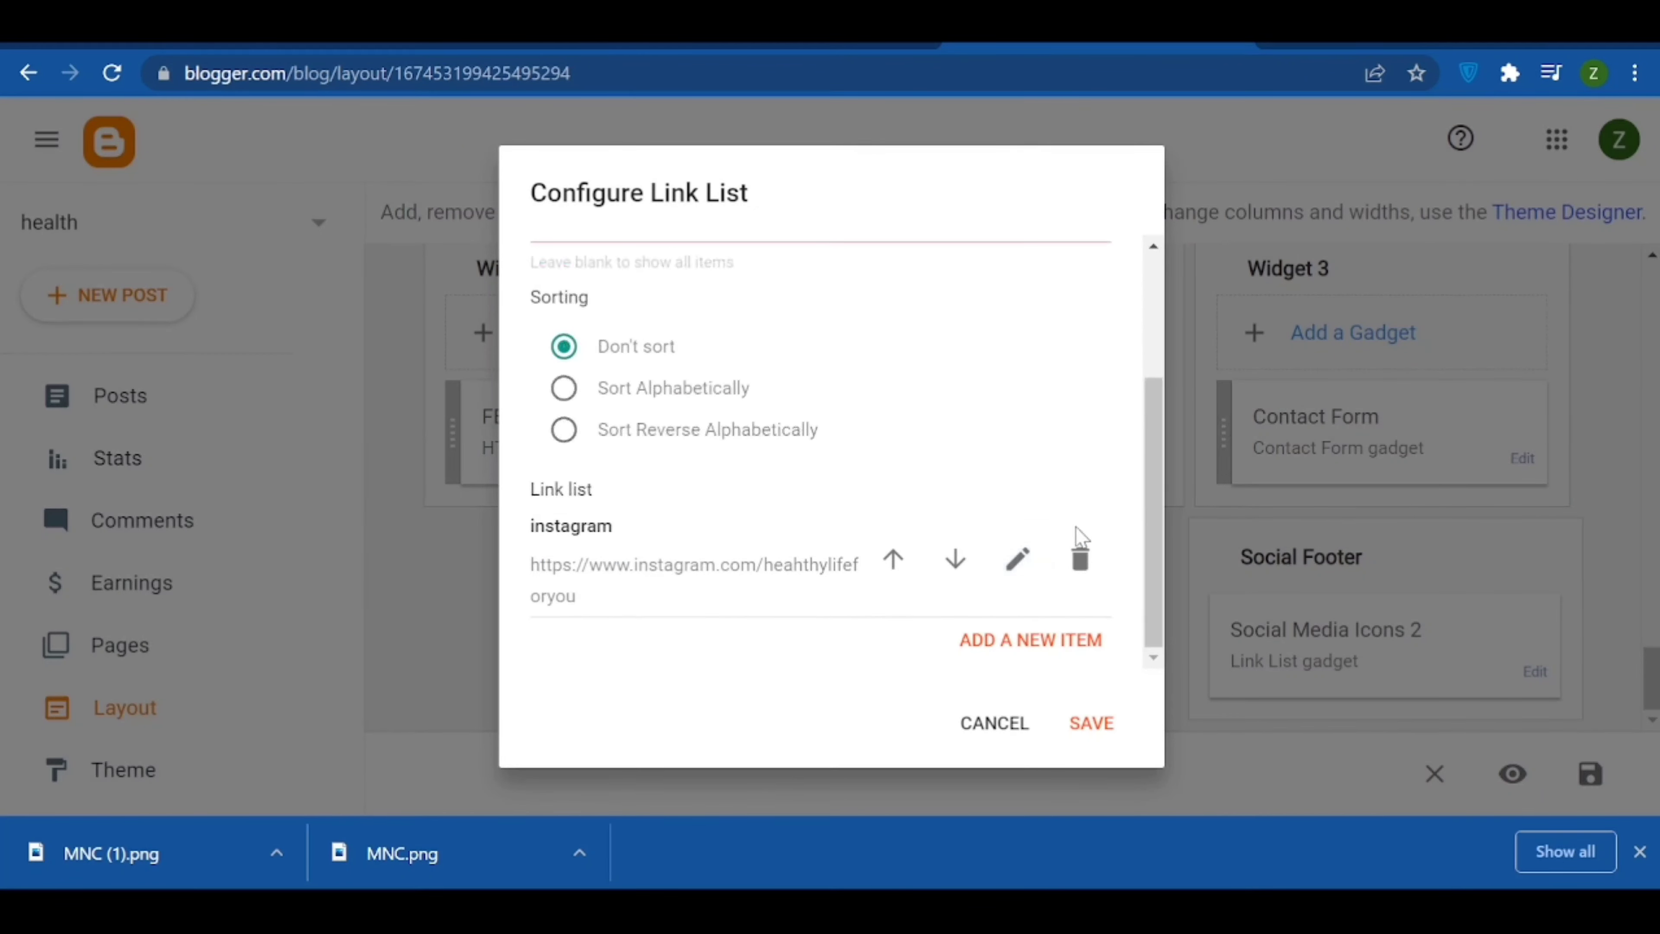
pyautogui.click(1080, 562)
pyautogui.click(1086, 723)
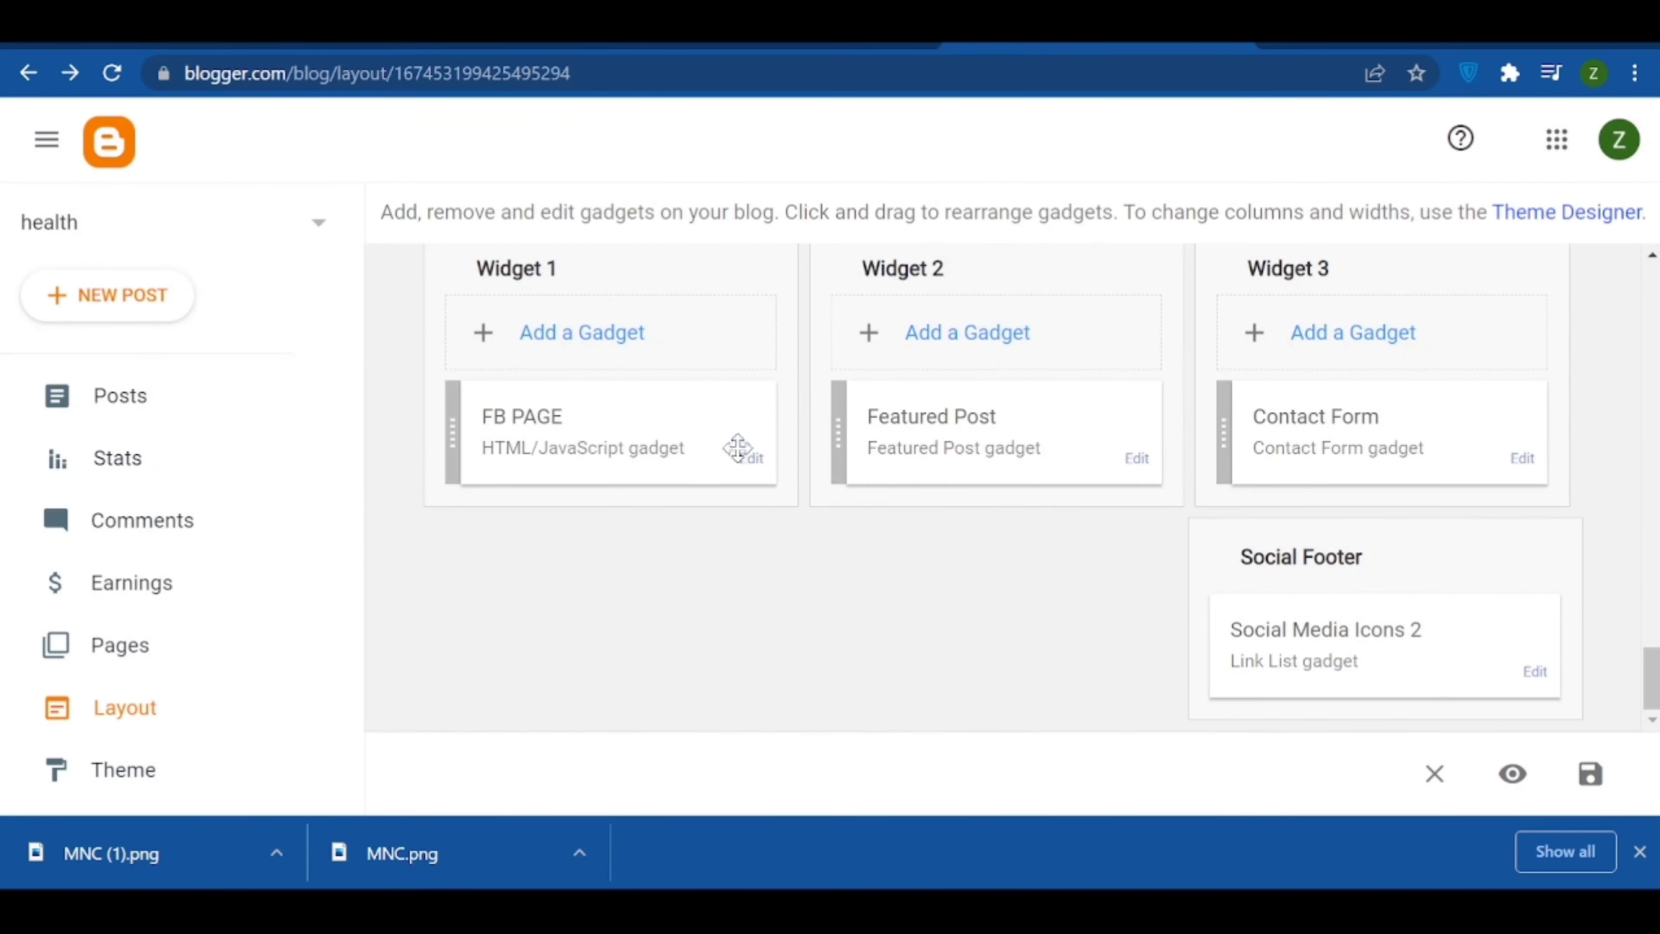
# - Remove the FB PAGE gadget from the Widget 1 footer section
pyautogui.click(750, 459)
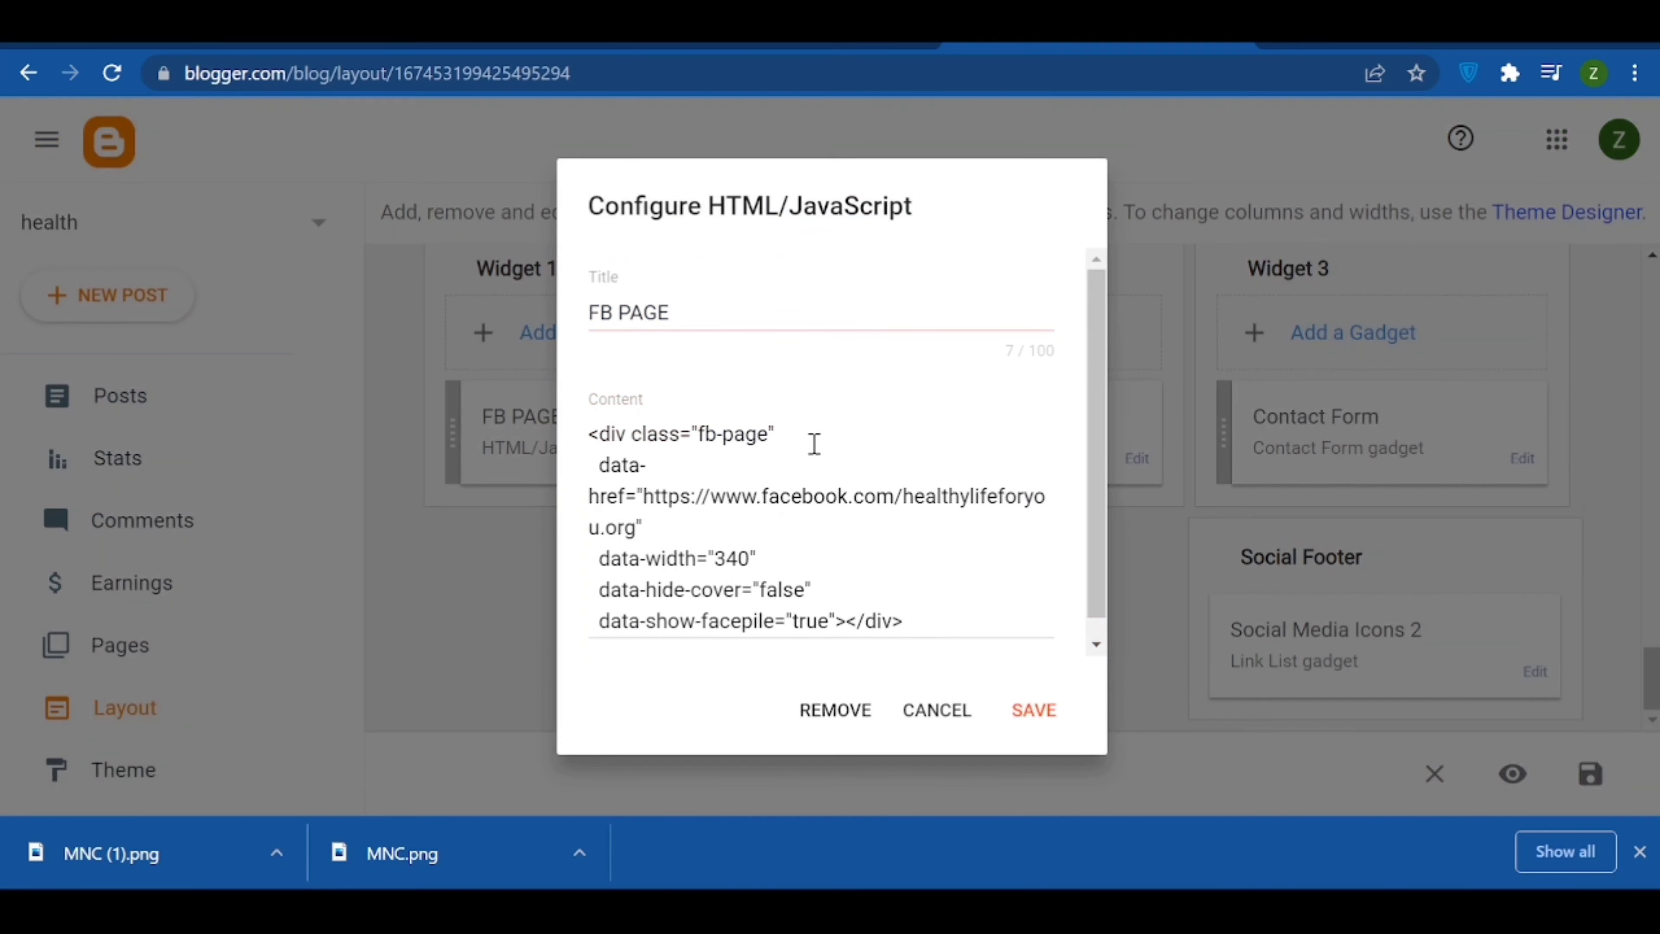
pyautogui.click(825, 709)
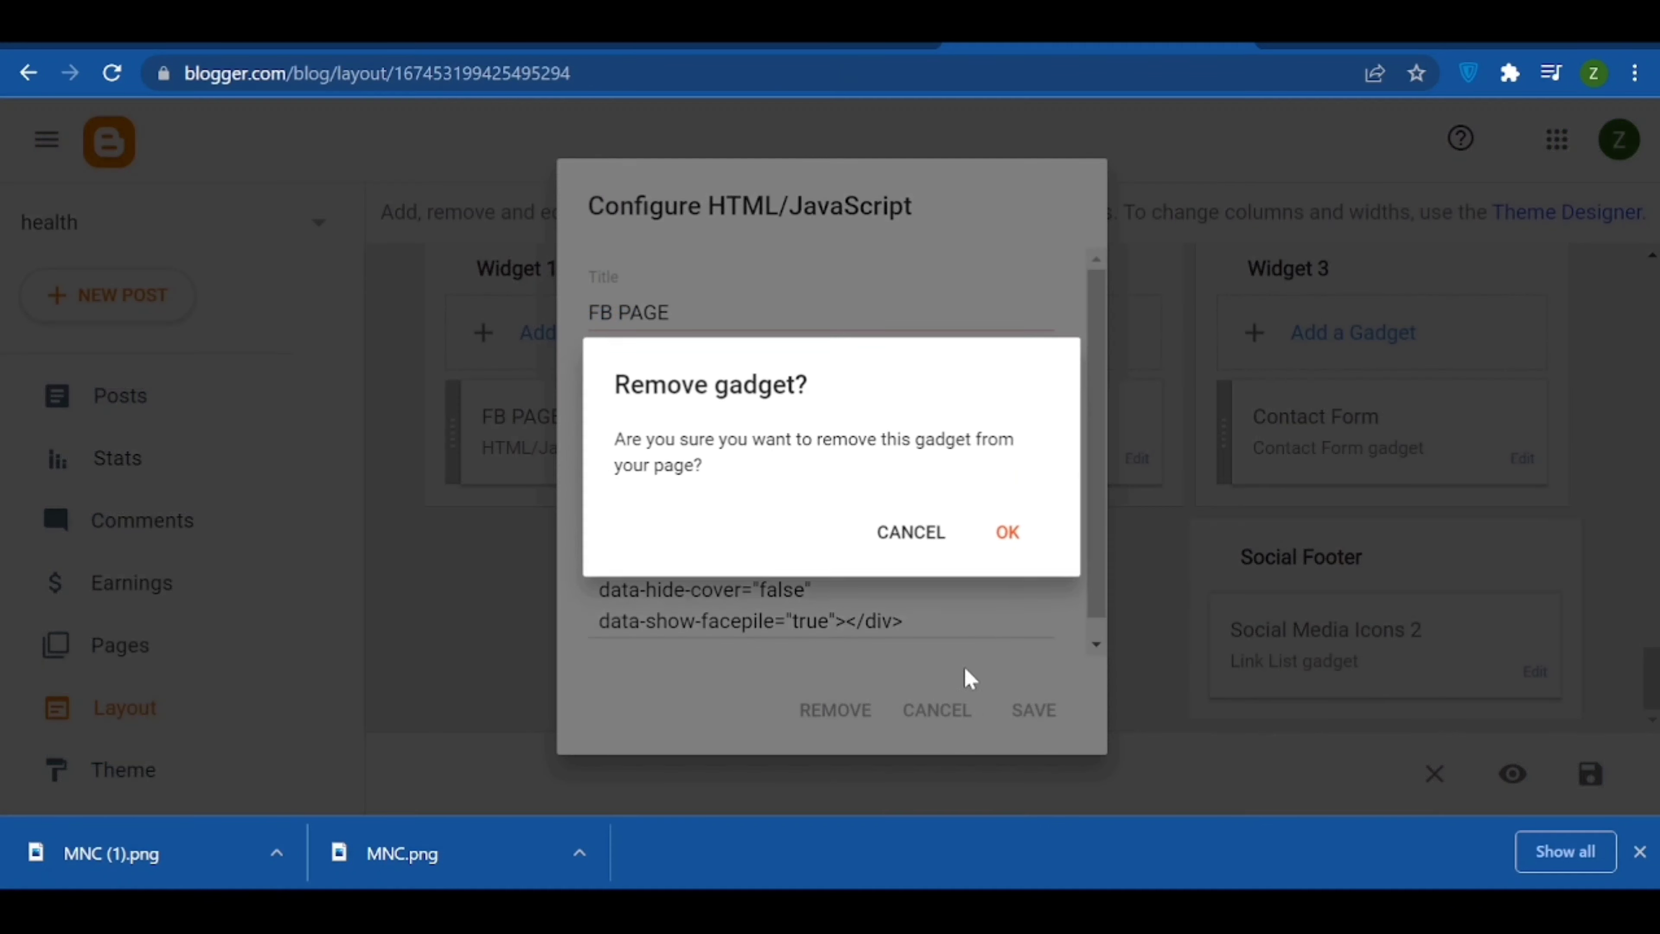
pyautogui.click(1007, 540)
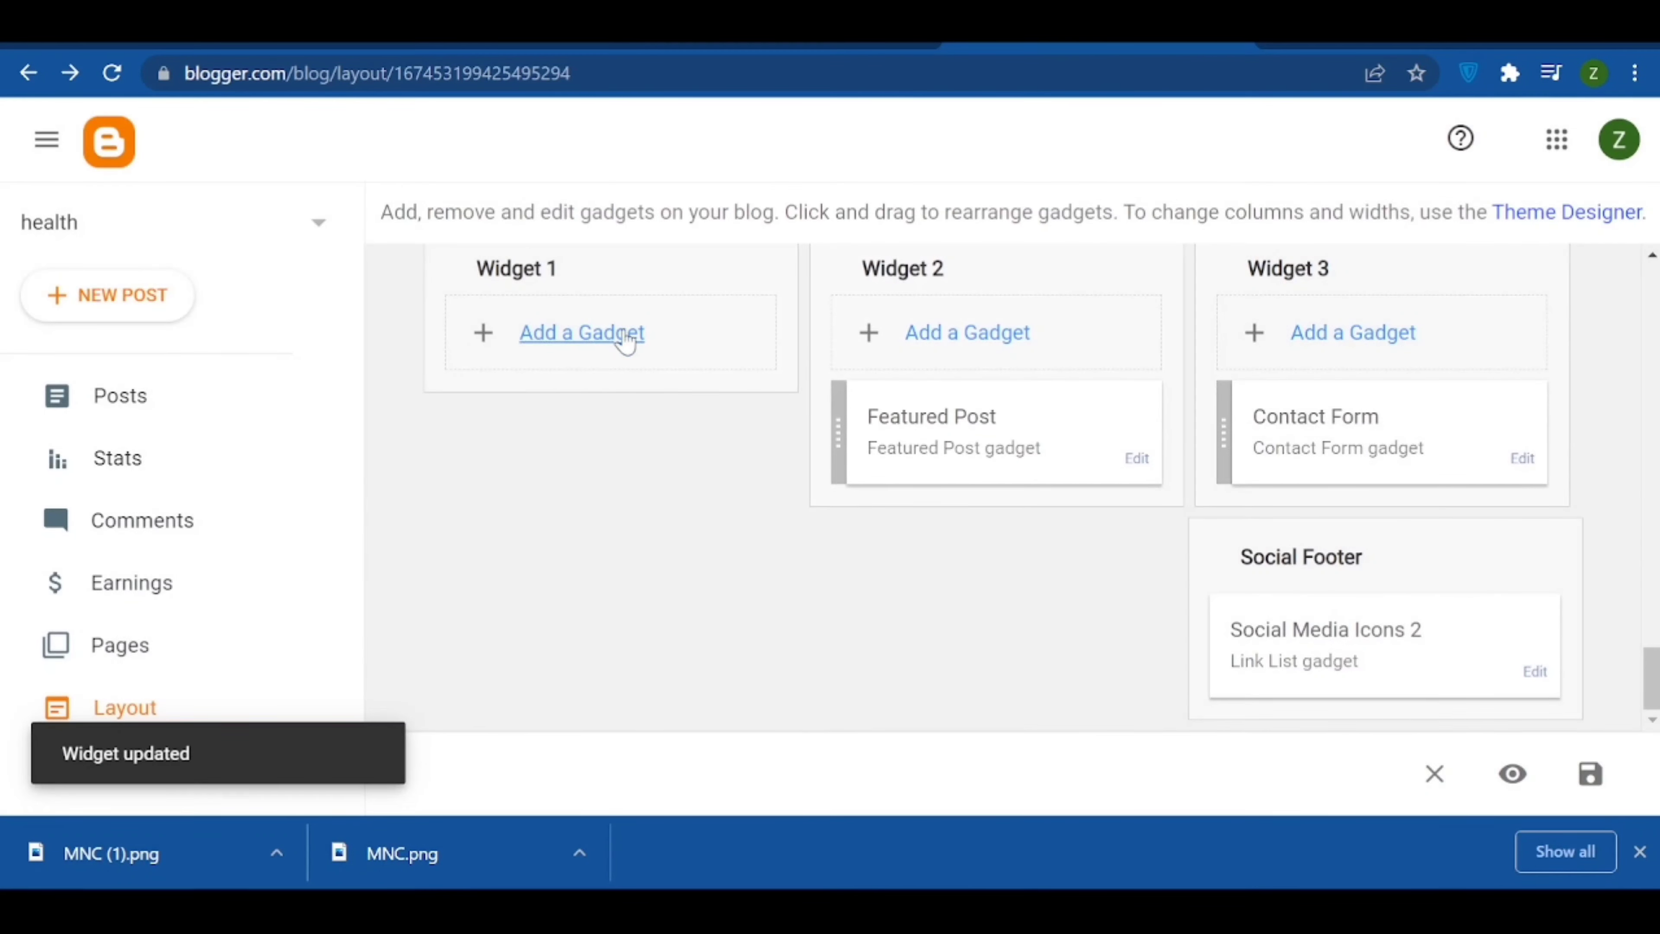
# - Add a Labels gadget to the Widget 1 section with the number of posts per label shown, and save it
pyautogui.click(626, 335)
pyautogui.scroll(-5, 904, 564)
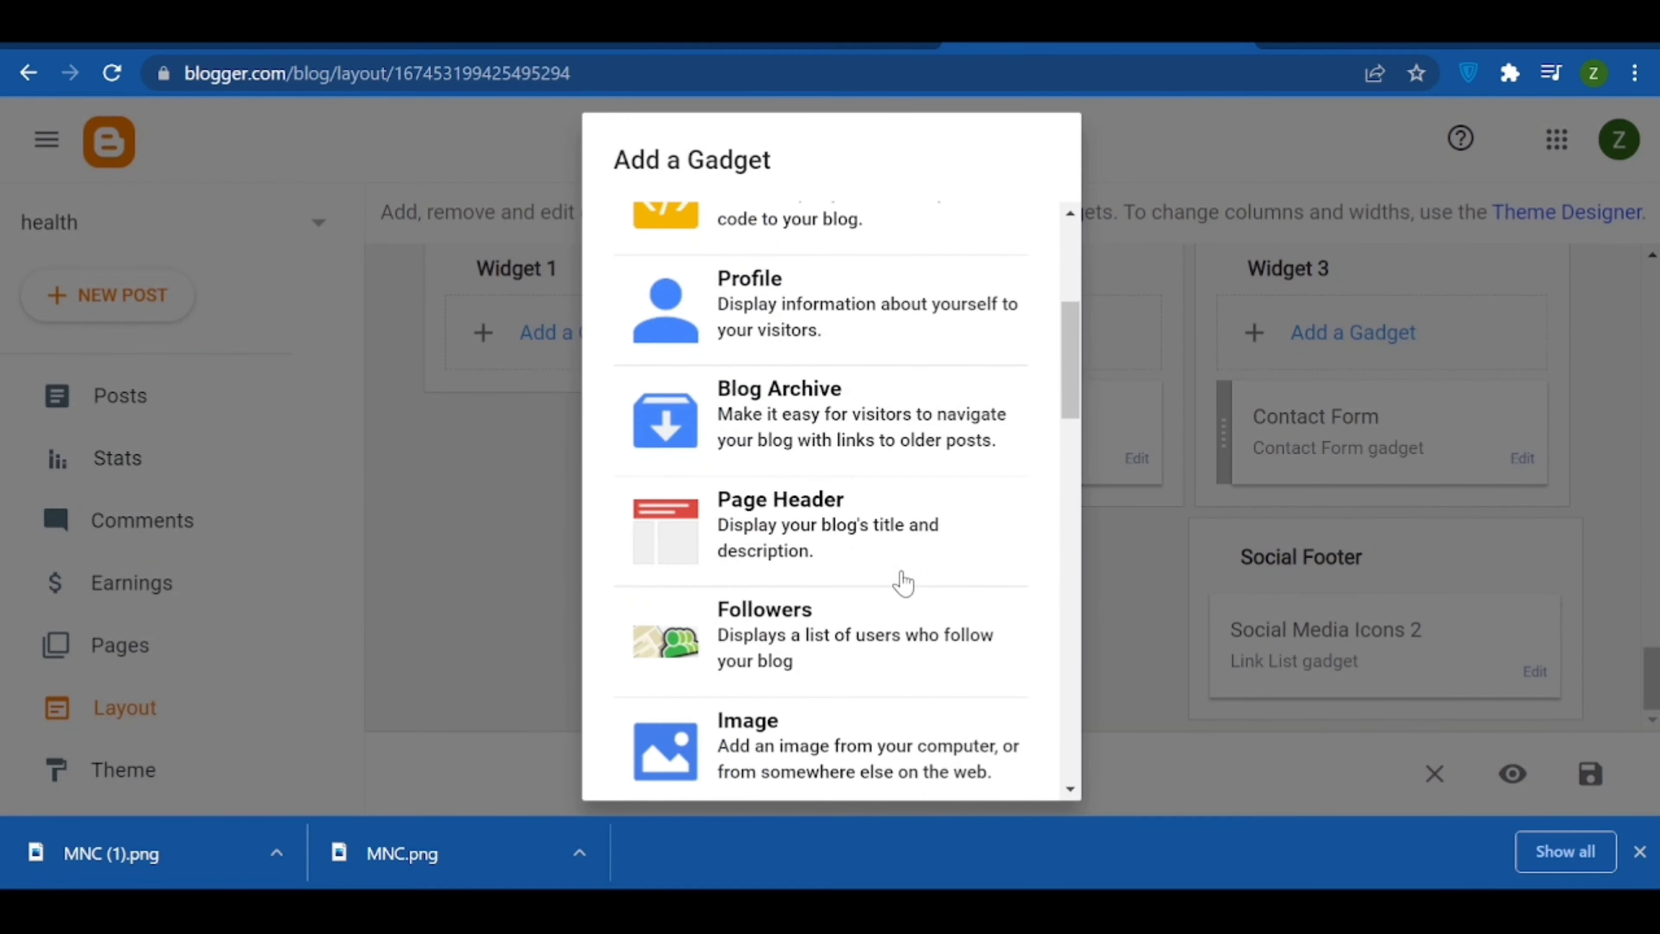
pyautogui.scroll(-5, 902, 586)
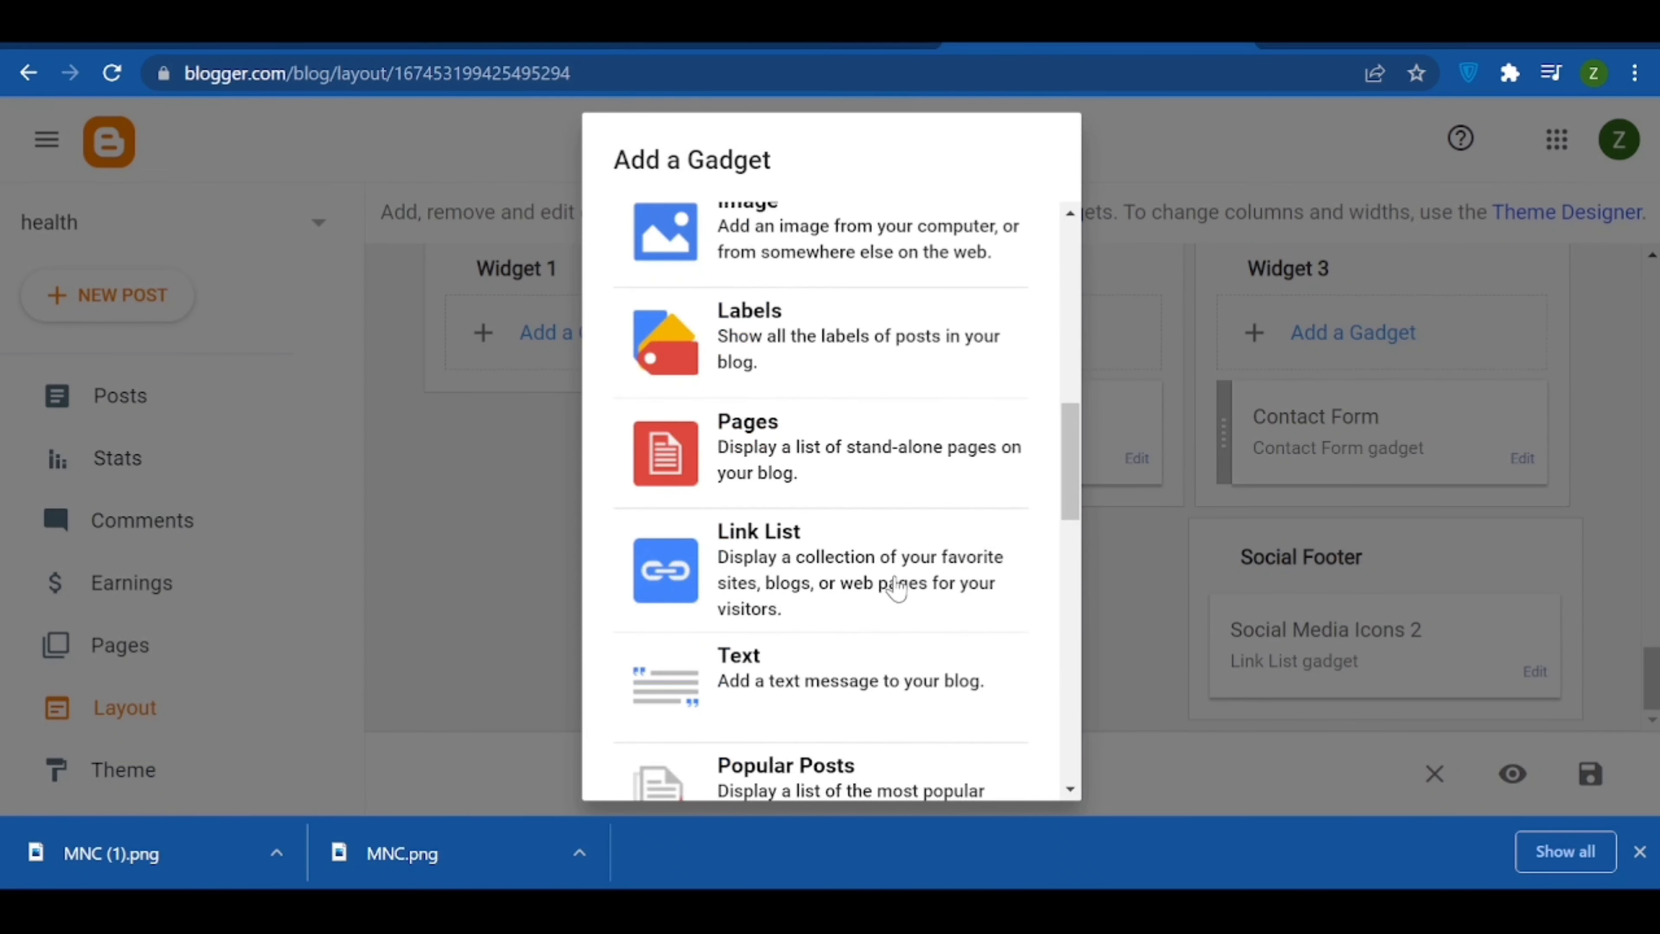
pyautogui.click(863, 338)
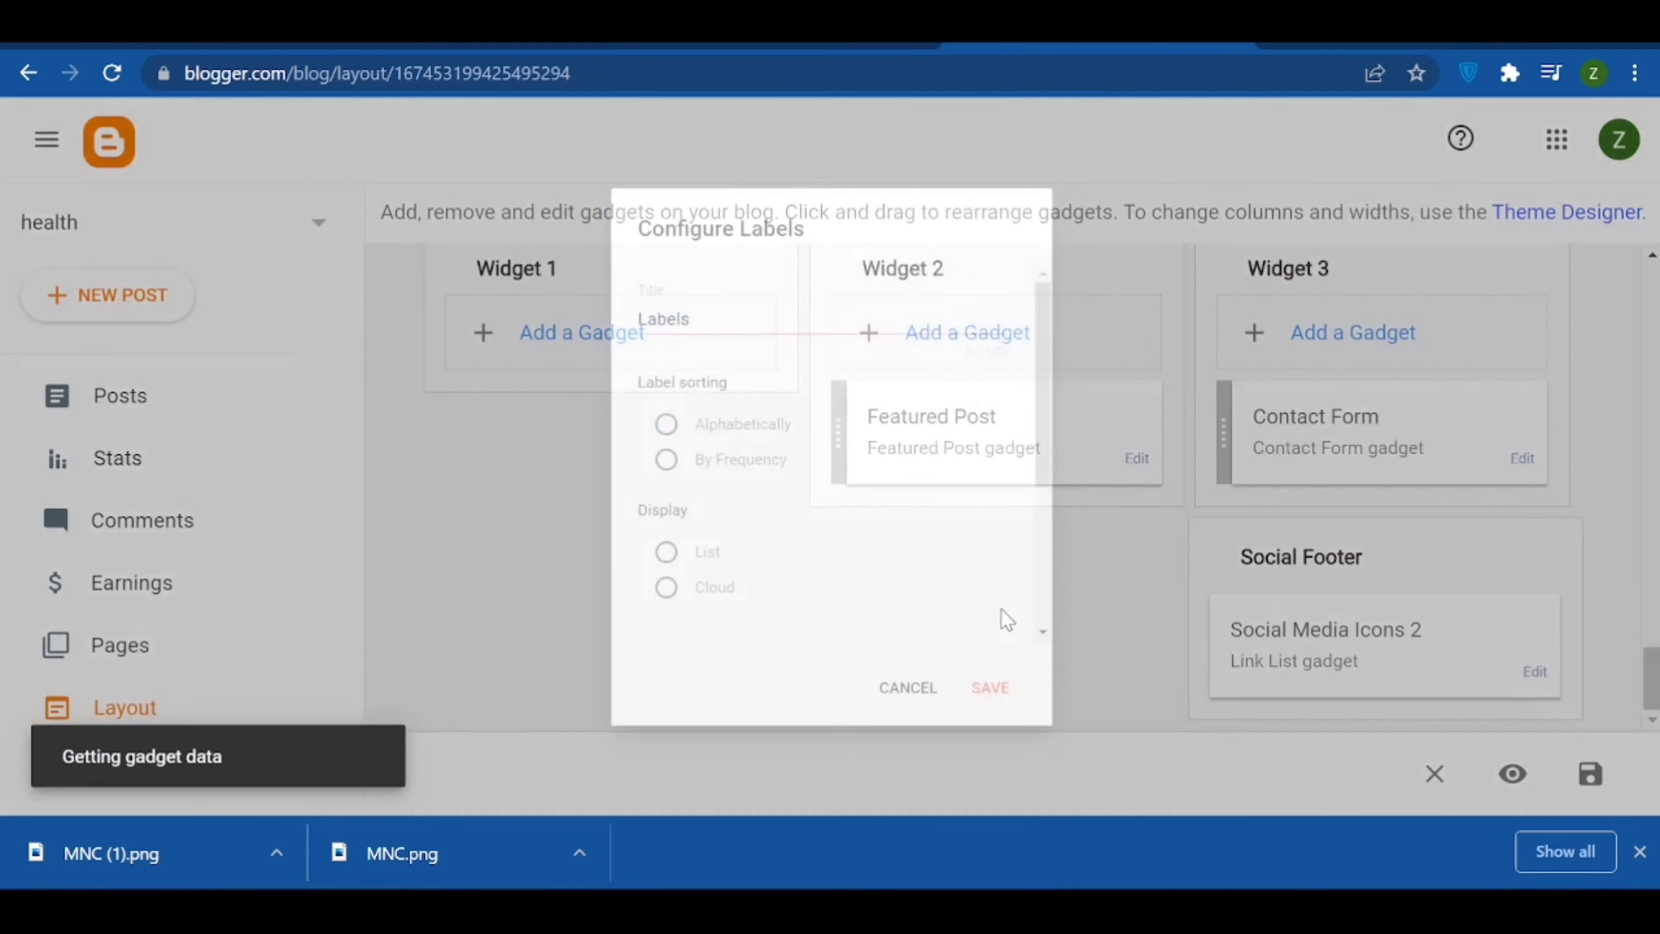
pyautogui.scroll(-3, 838, 585)
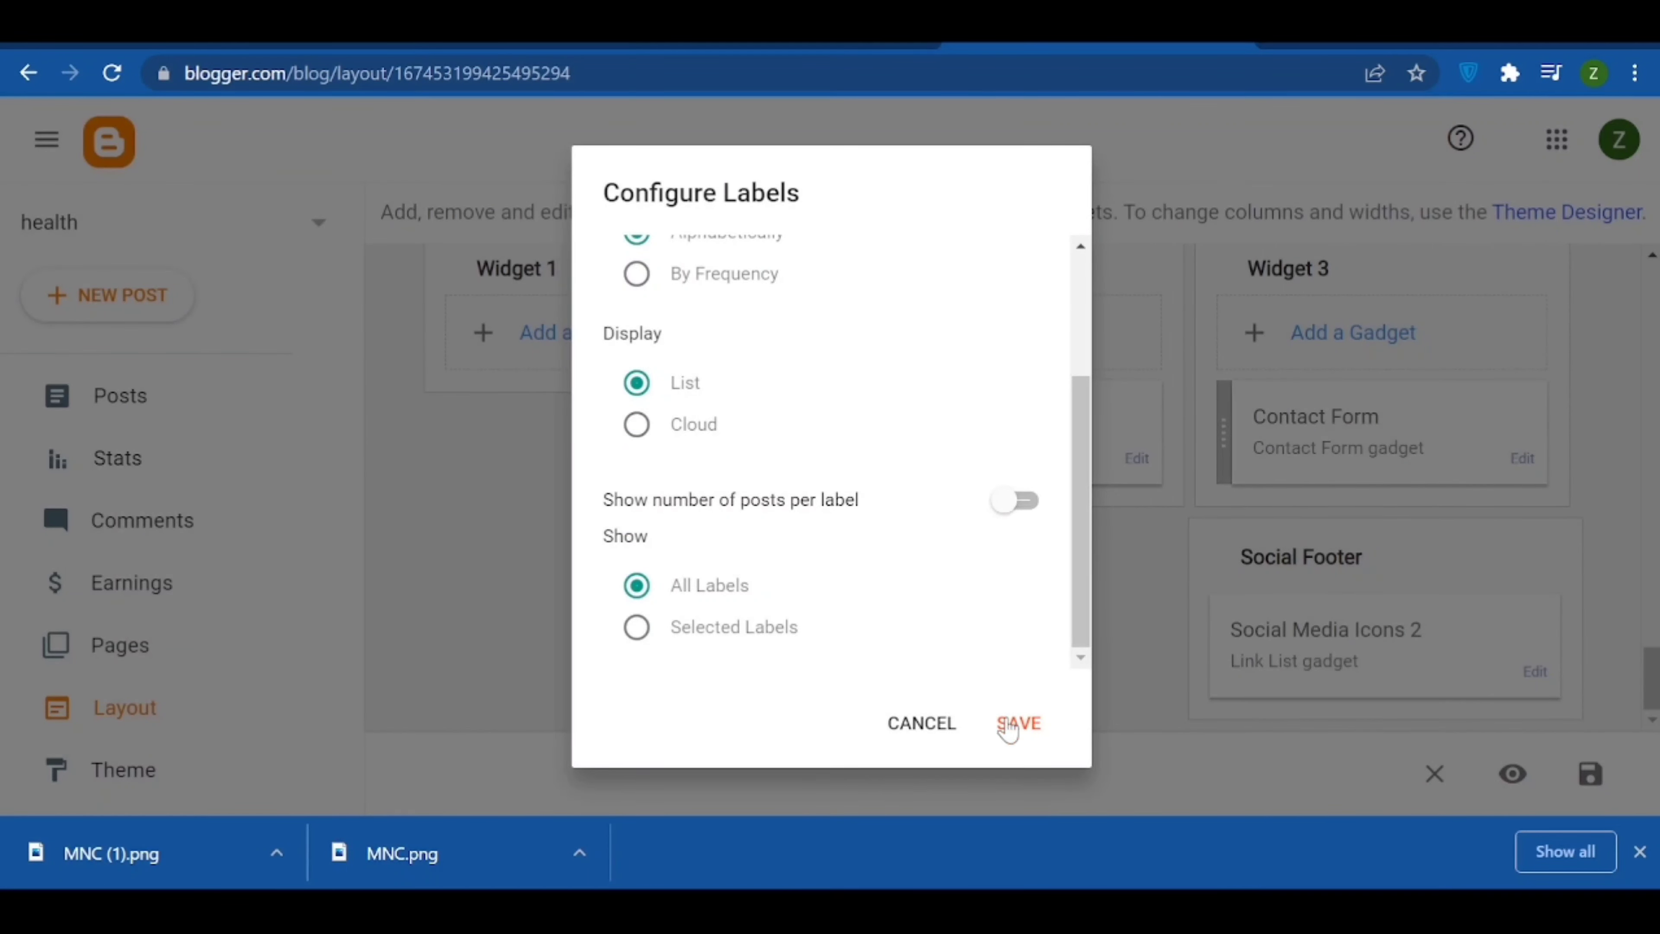
pyautogui.click(1025, 516)
pyautogui.click(1020, 723)
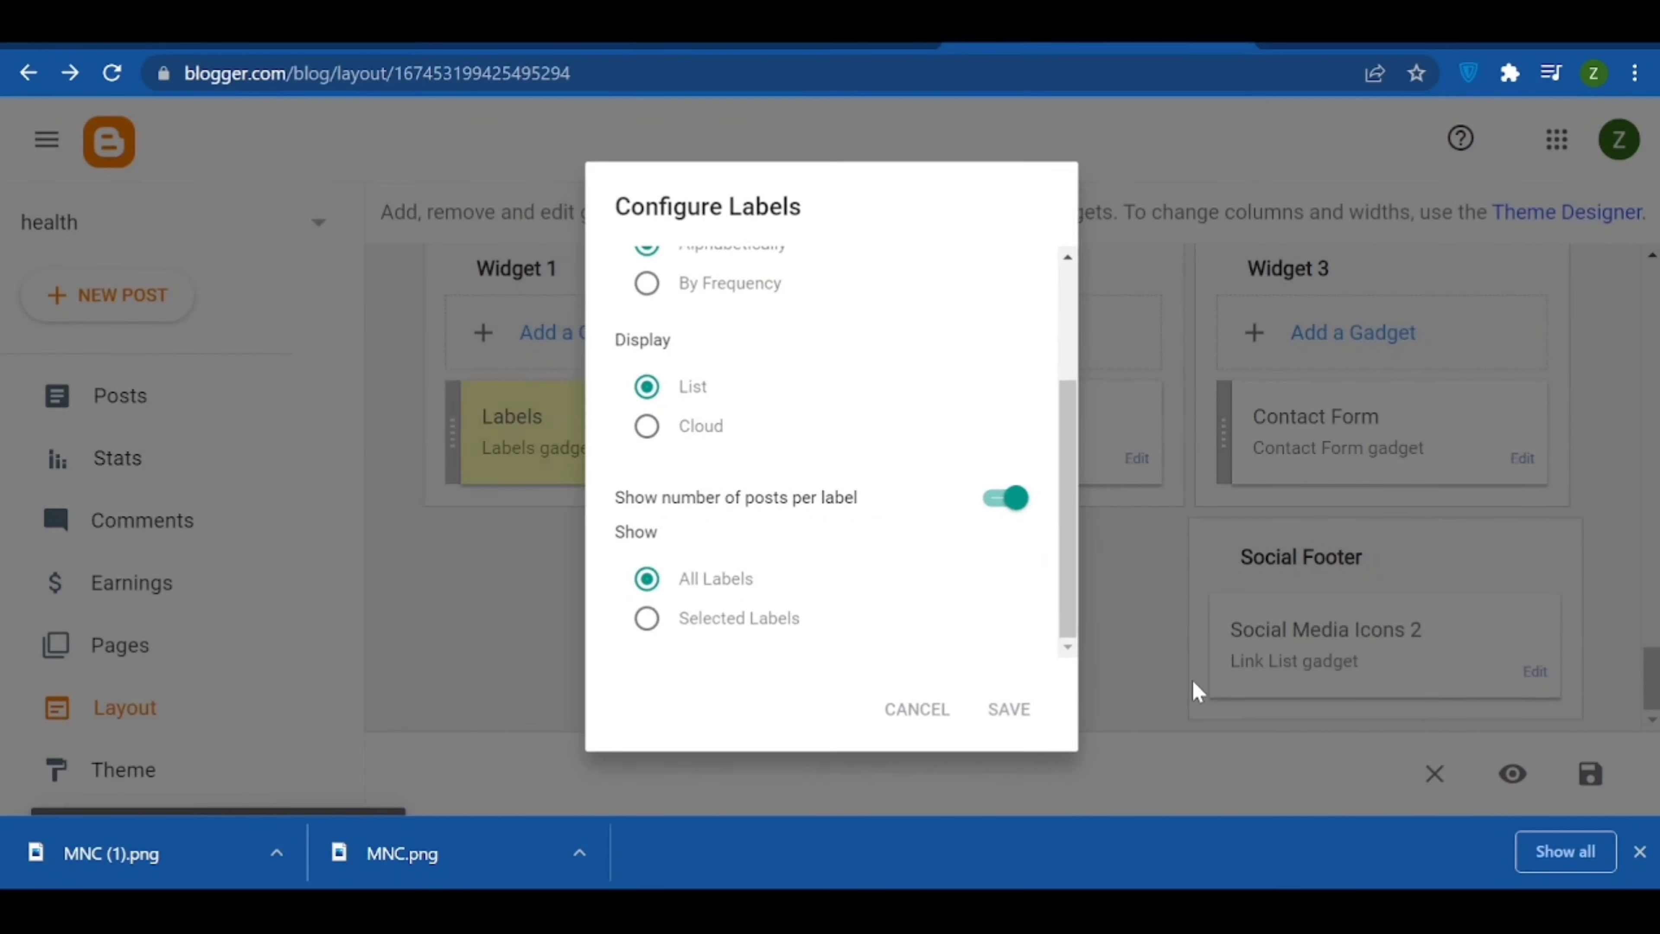
# - Save the blog layout arrangement
pyautogui.scroll(-10, 1241, 609)
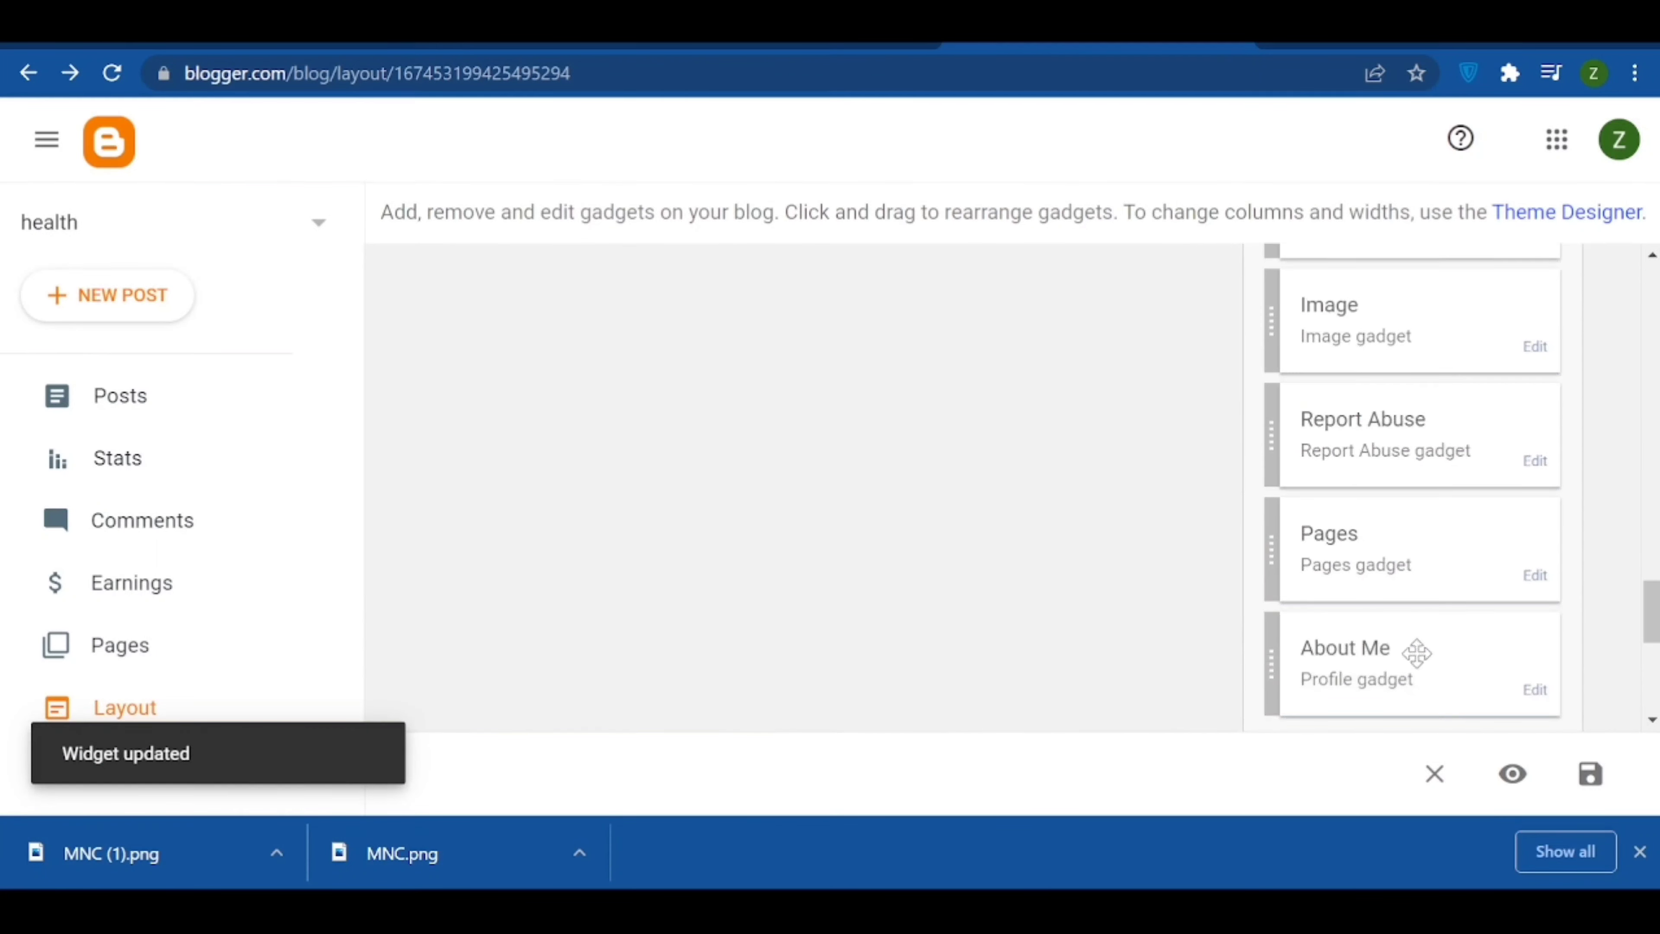
pyautogui.scroll(15, 1472, 664)
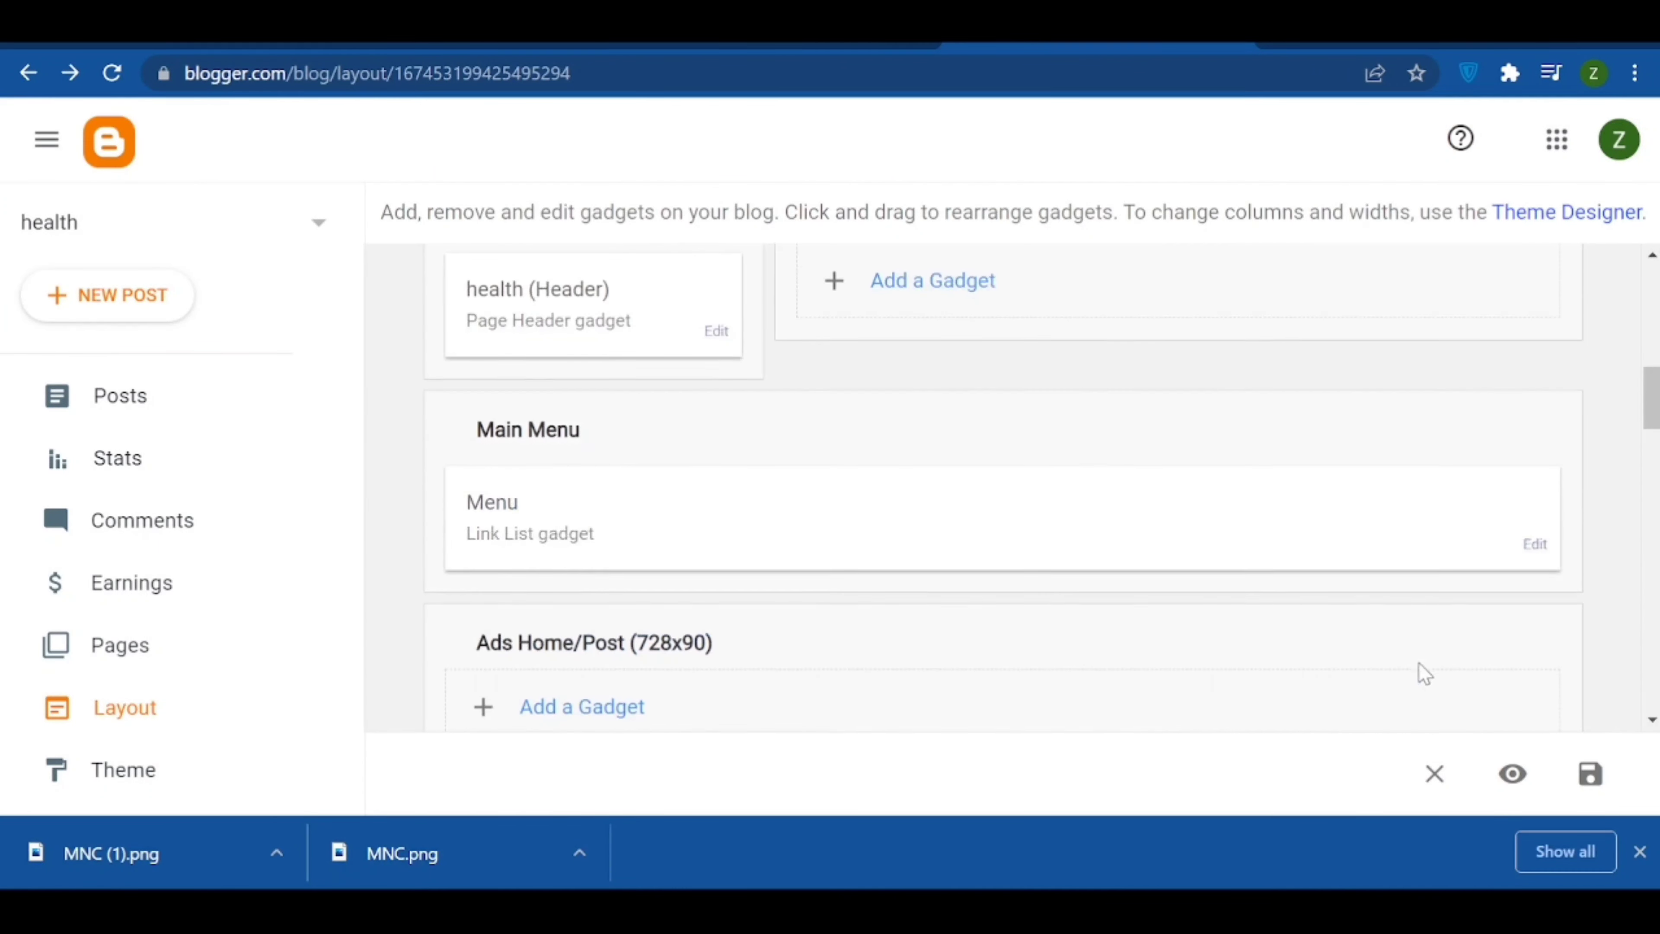
pyautogui.scroll(2, 1422, 673)
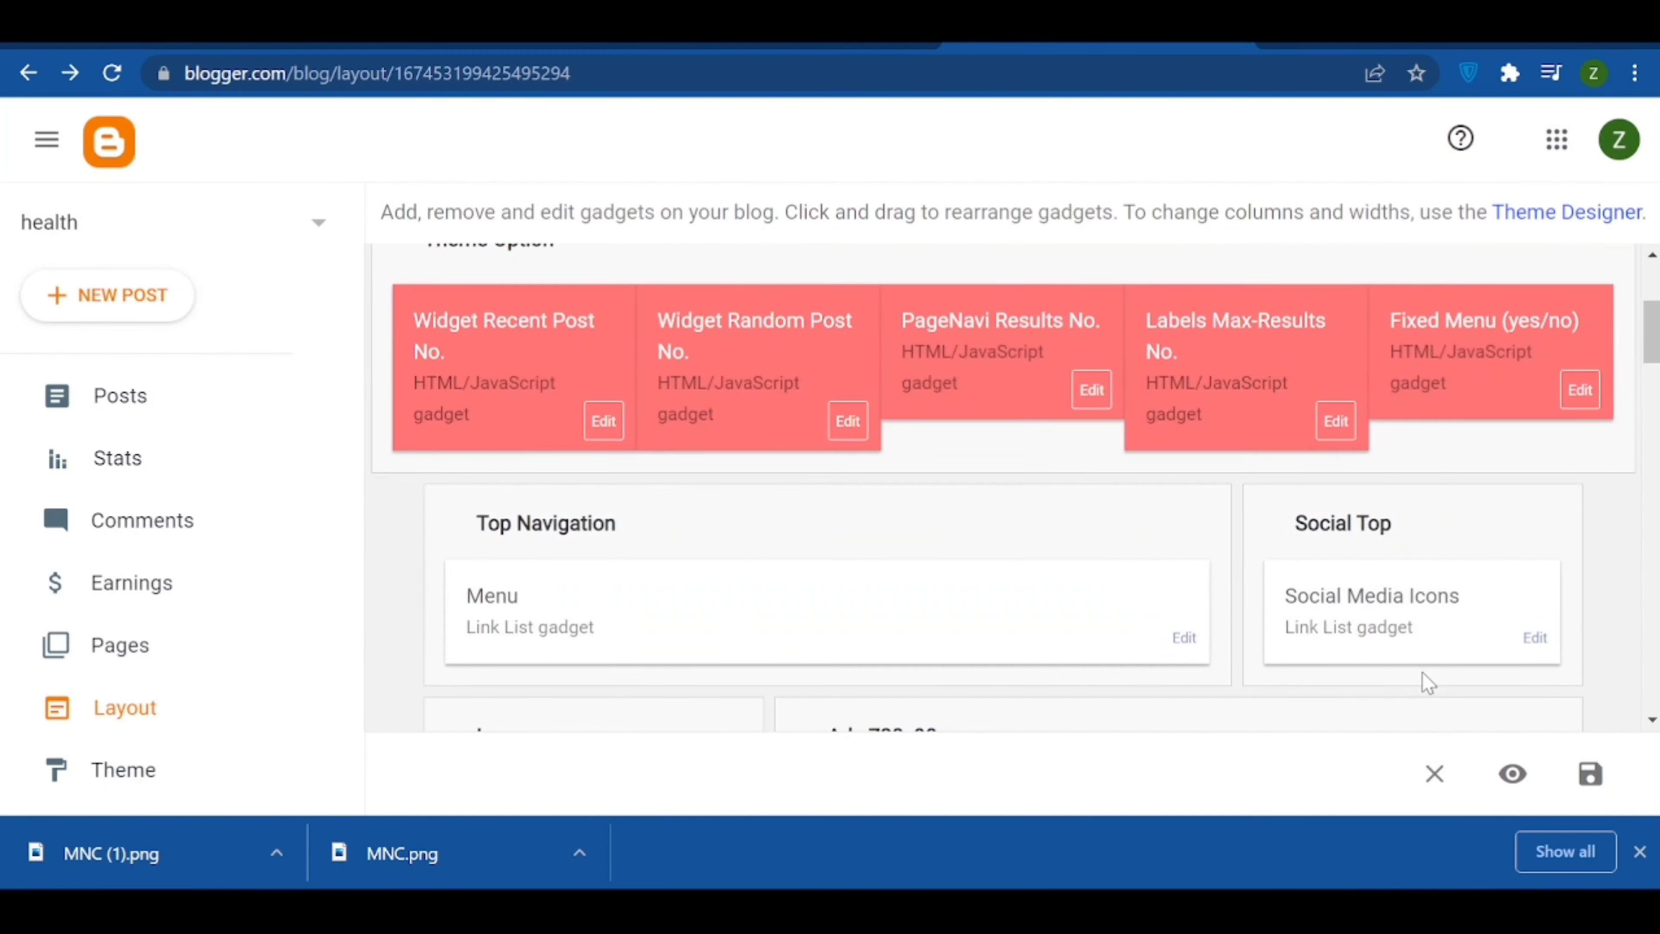
pyautogui.click(1589, 773)
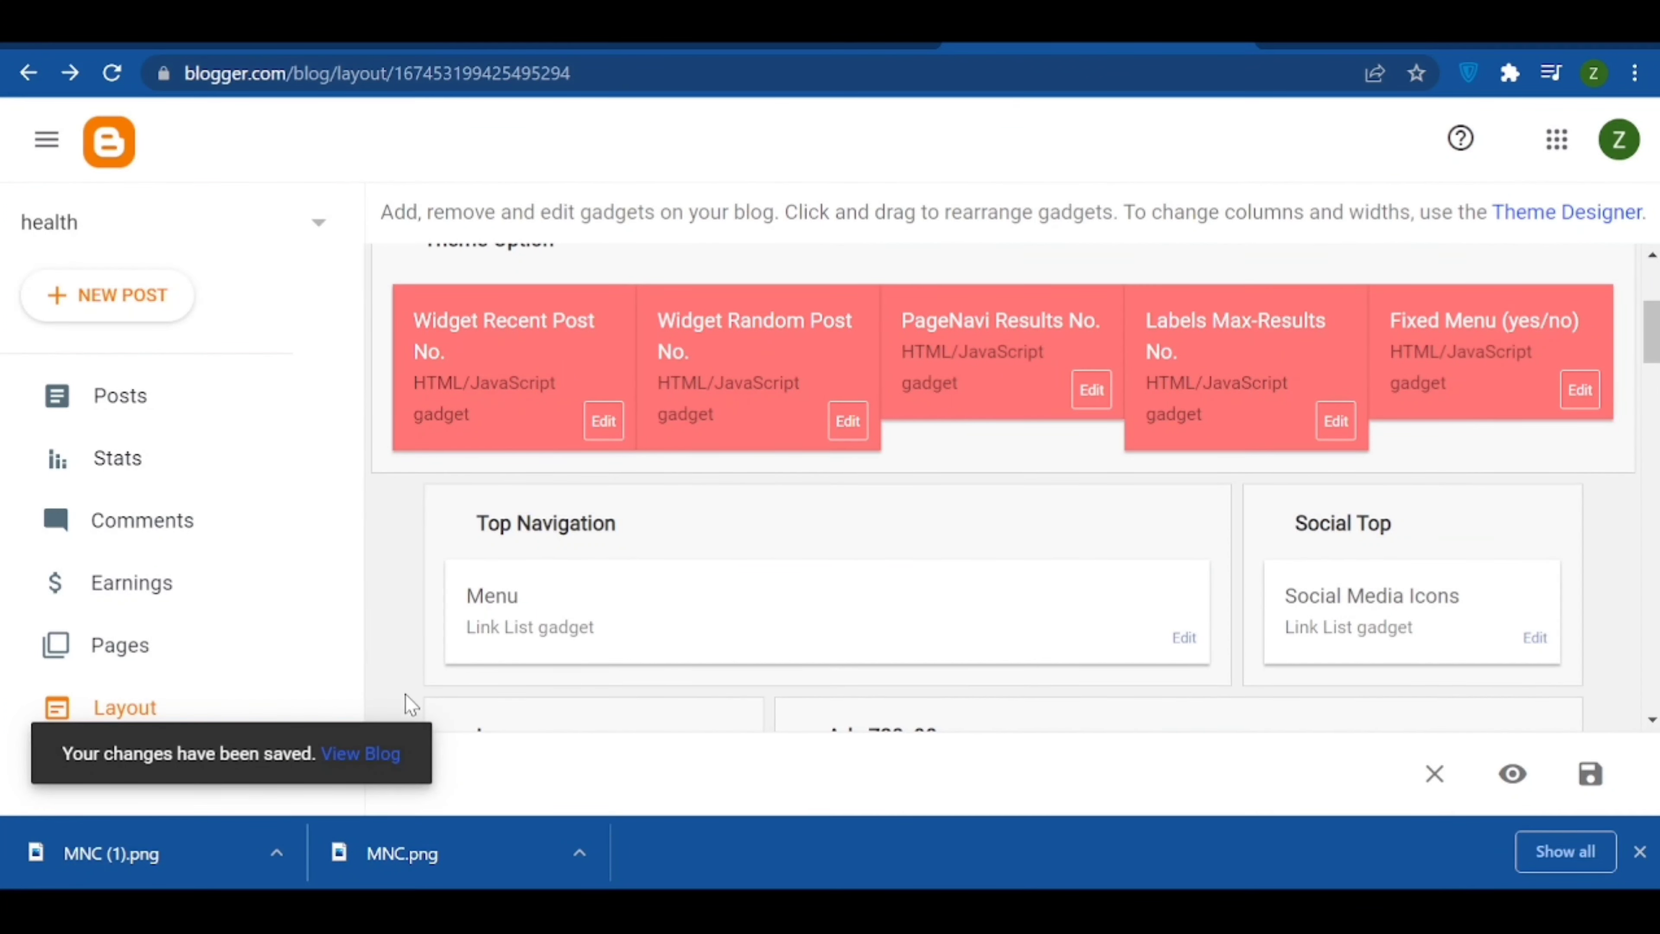
# - Open the live blog and examine the homepage from the top navigation down to the footer gadgets
pyautogui.scroll(-5, 278, 584)
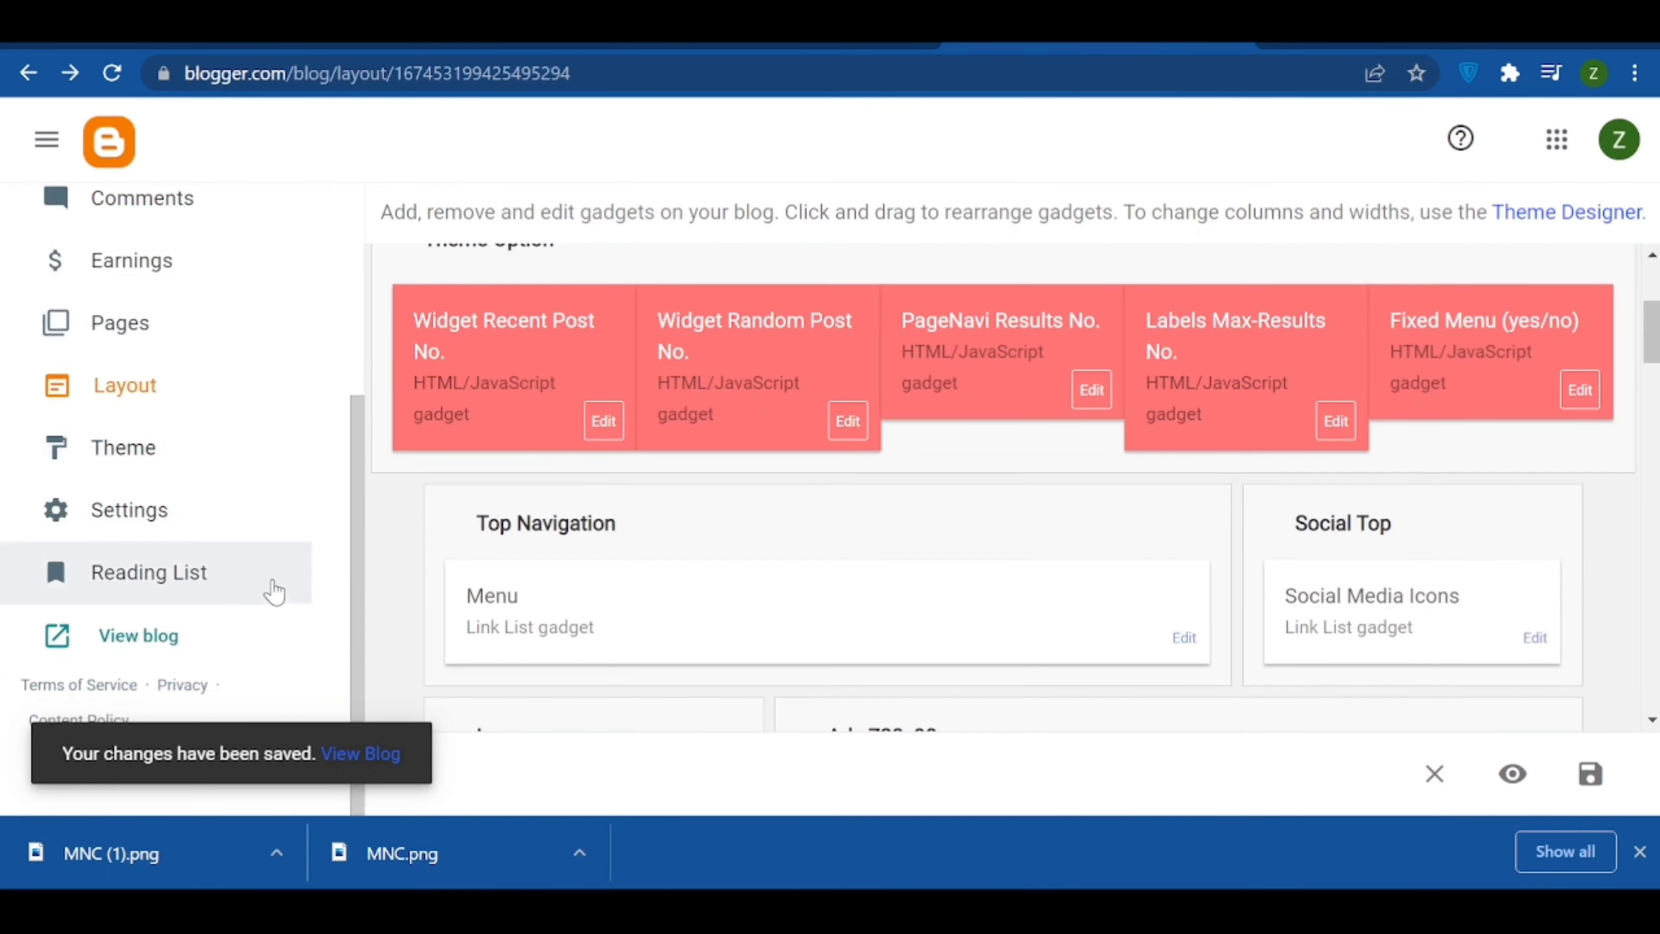
pyautogui.click(137, 636)
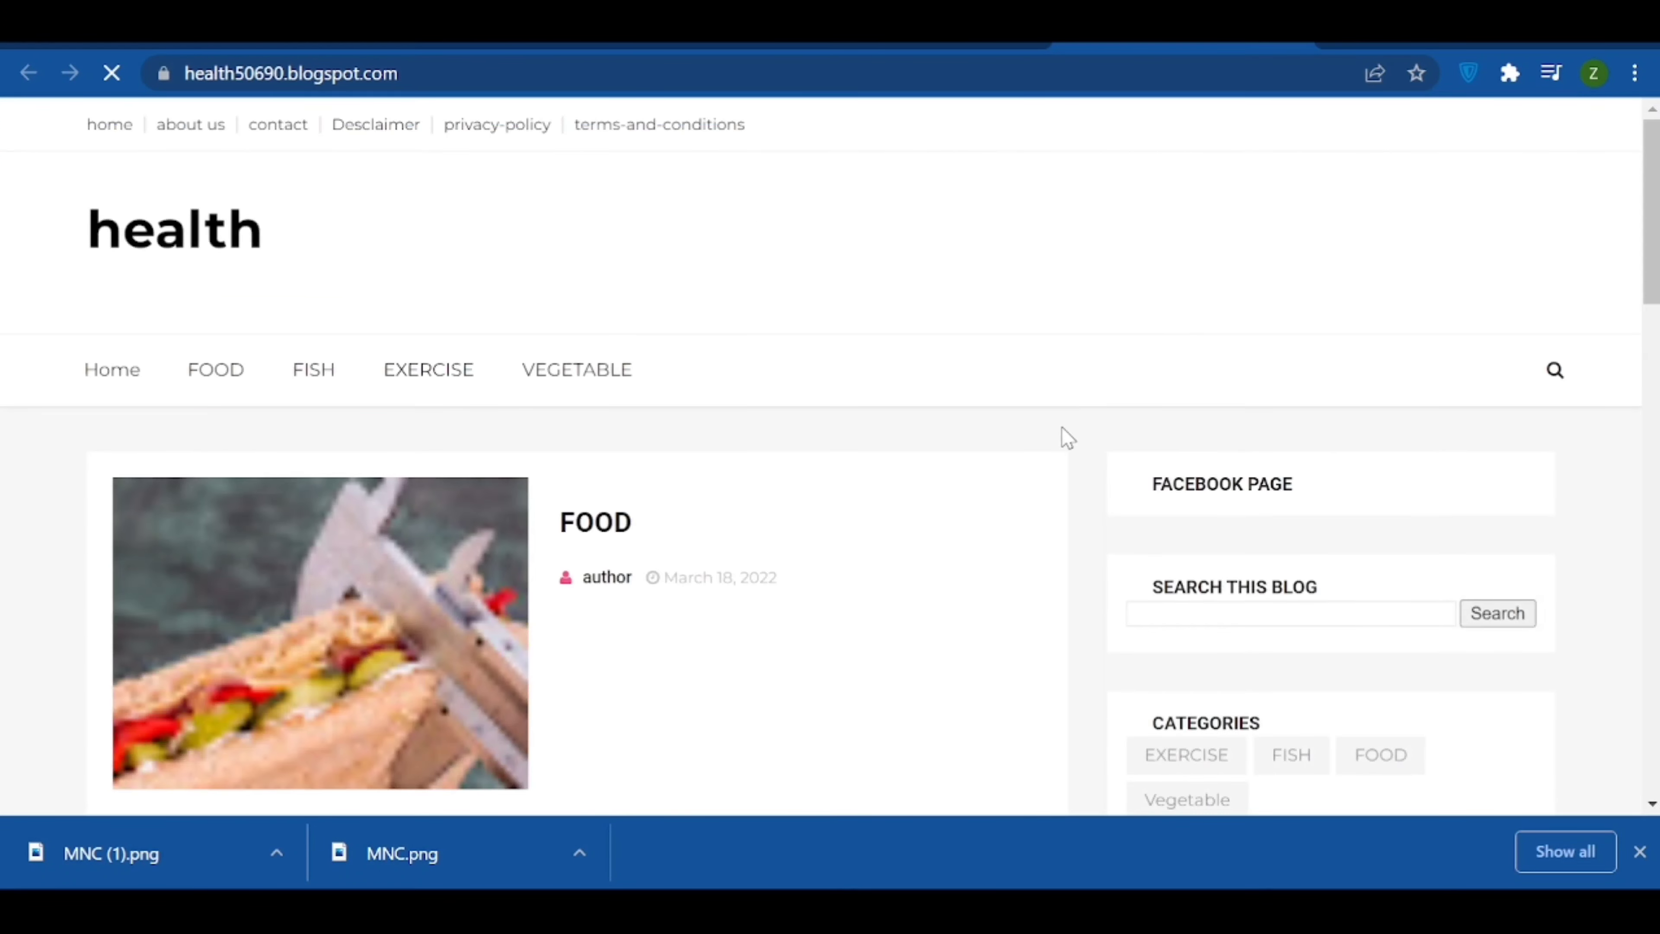
pyautogui.scroll(-4, 1000, 510)
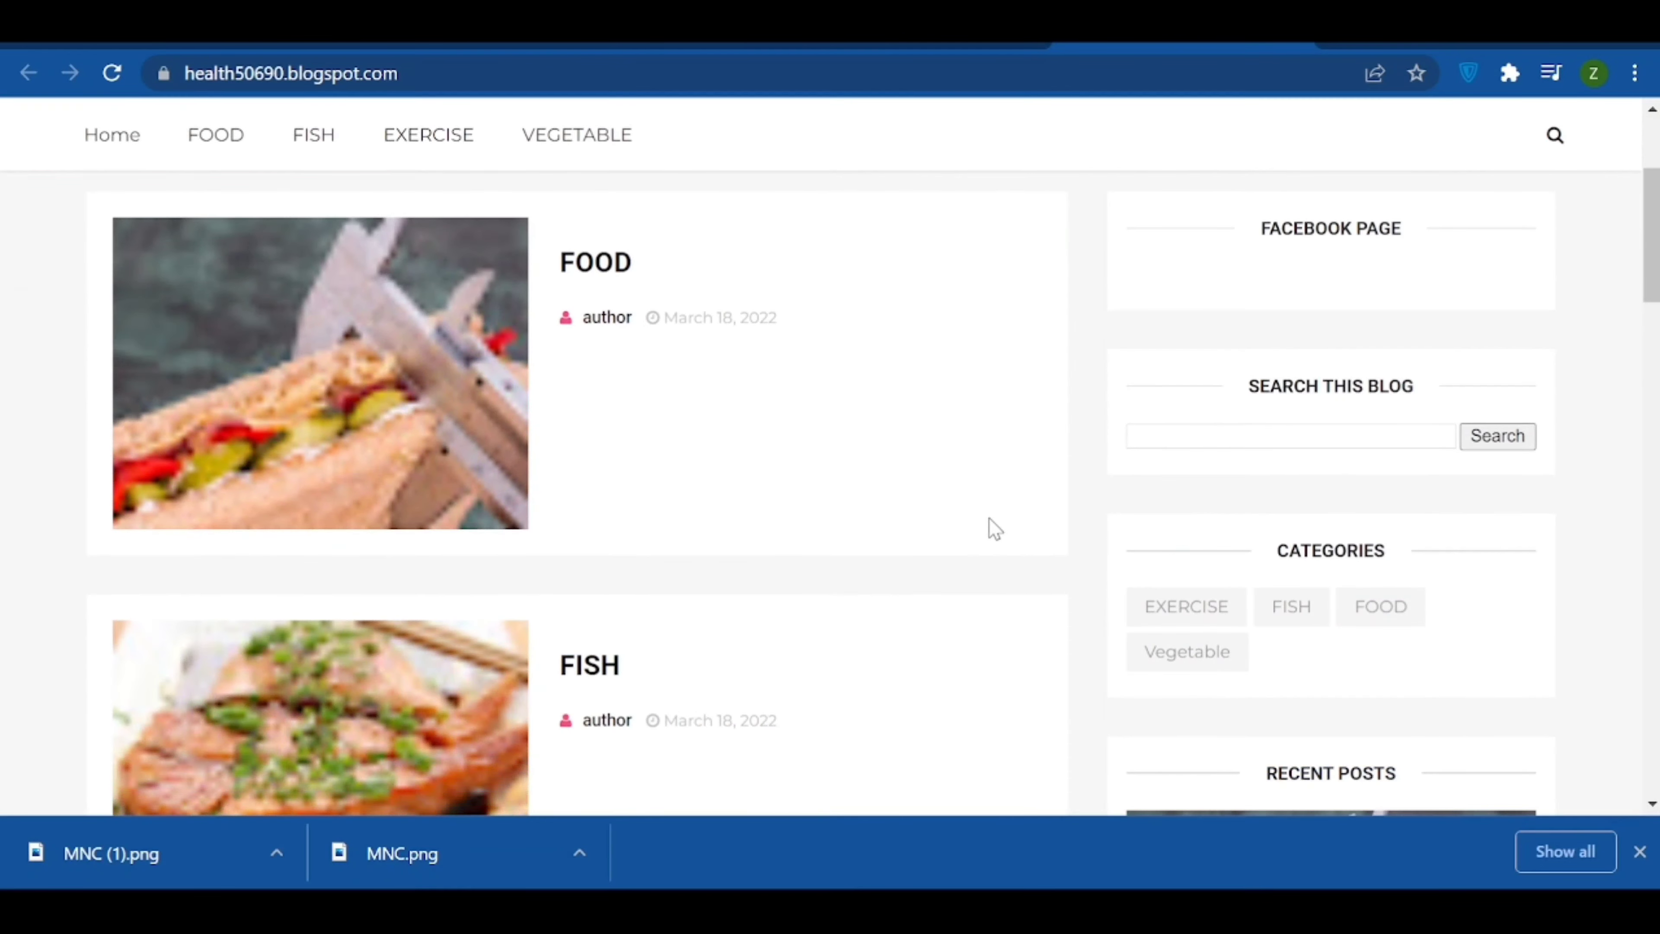
pyautogui.scroll(-10, 993, 527)
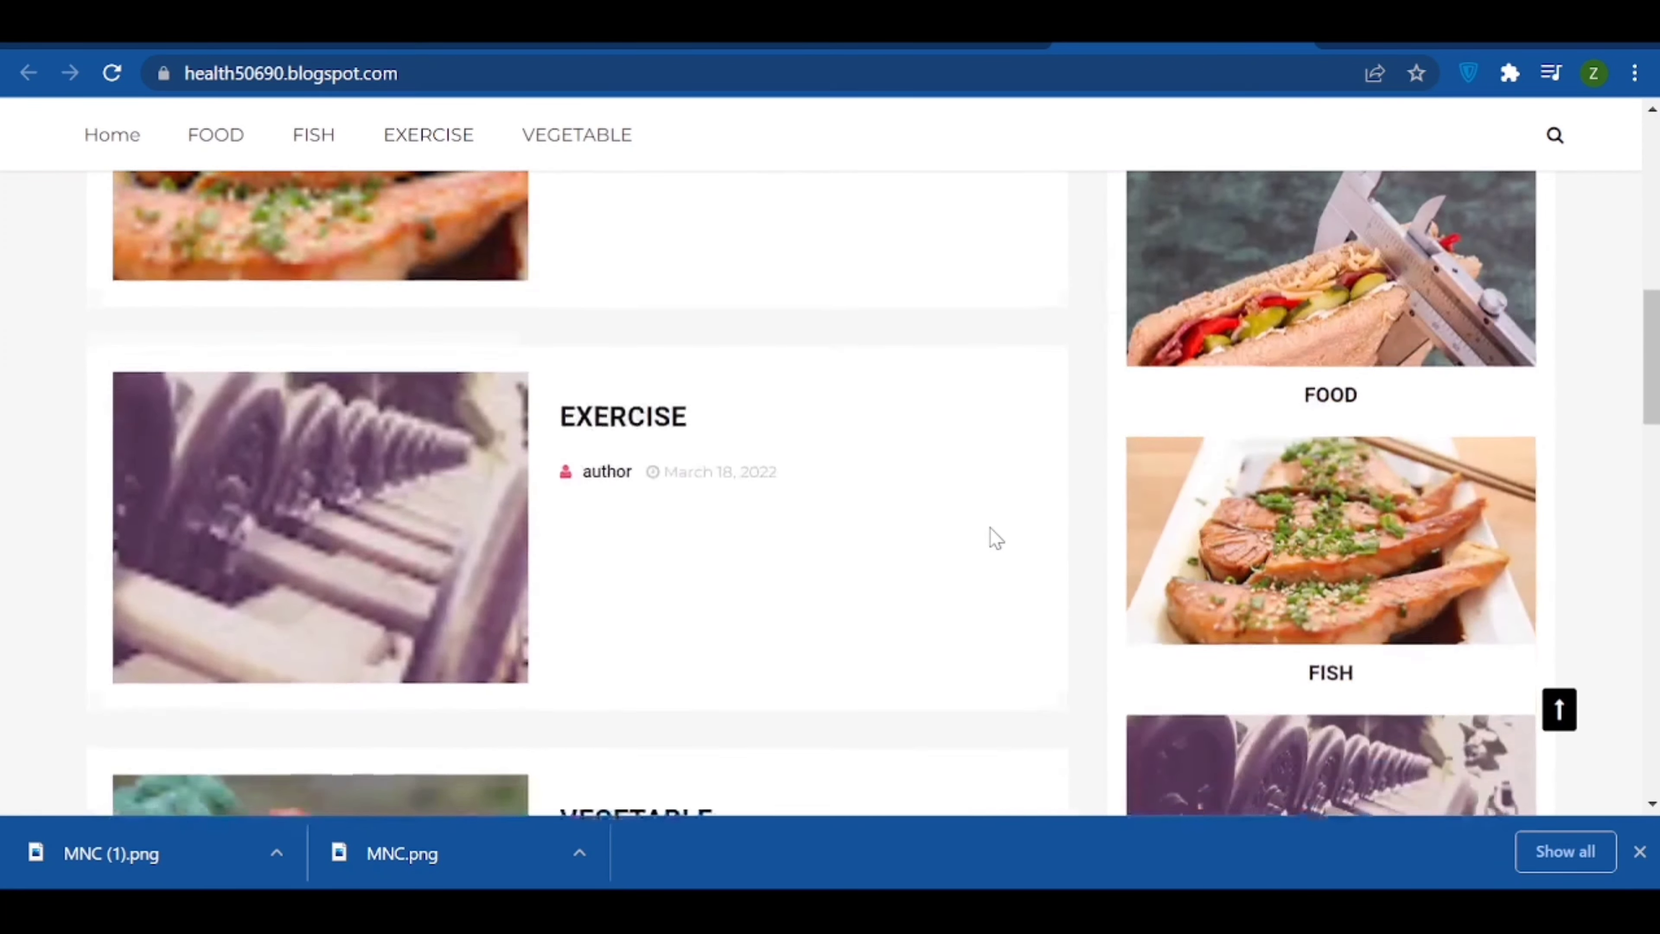
pyautogui.scroll(-17, 995, 538)
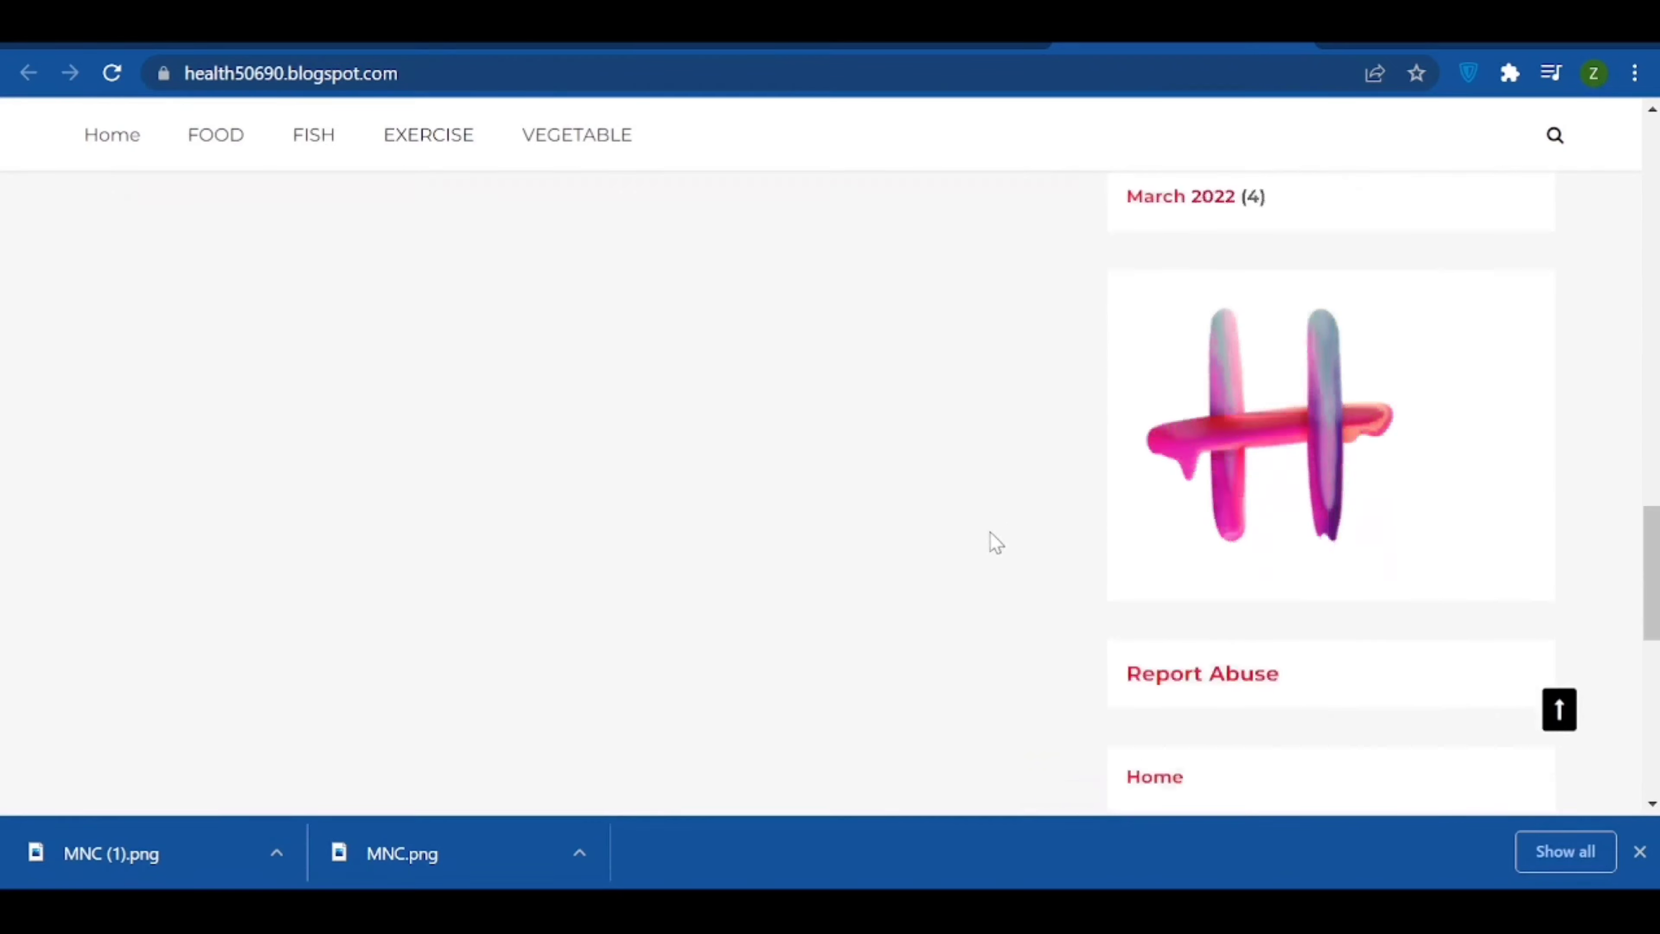
pyautogui.scroll(-12, 989, 534)
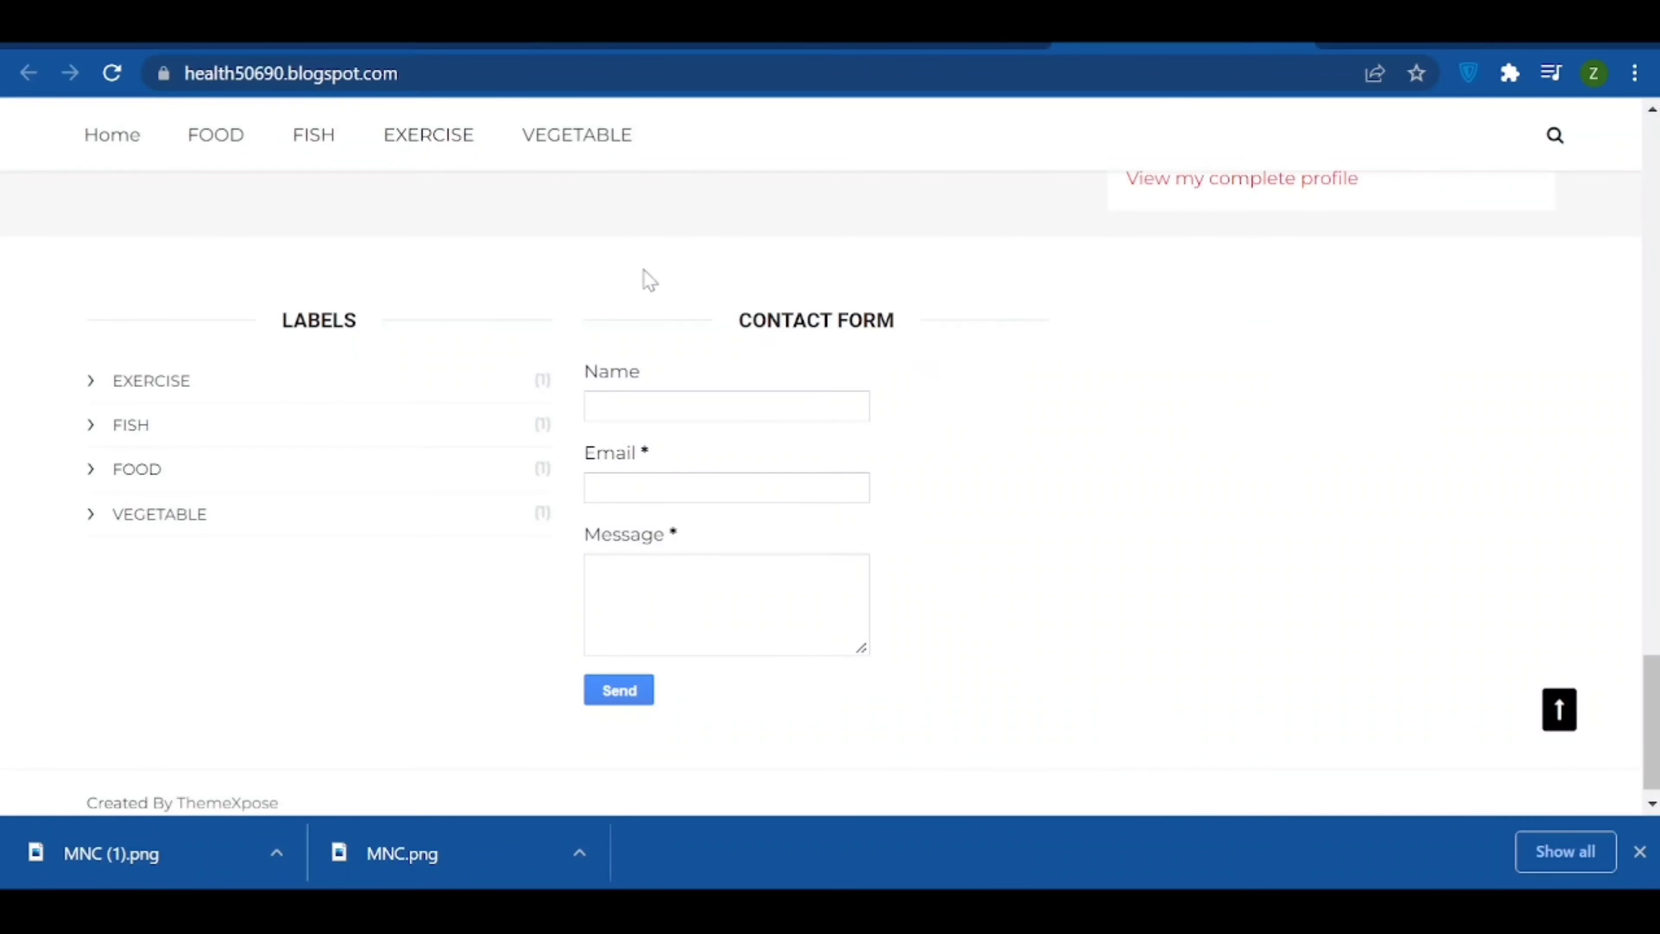
# - Return to the blog layout, choose the FOOD post for the Featured Post gadget in Widget 2, and save the gadget
pyautogui.click(880, 45)
pyautogui.scroll(-10, 1105, 445)
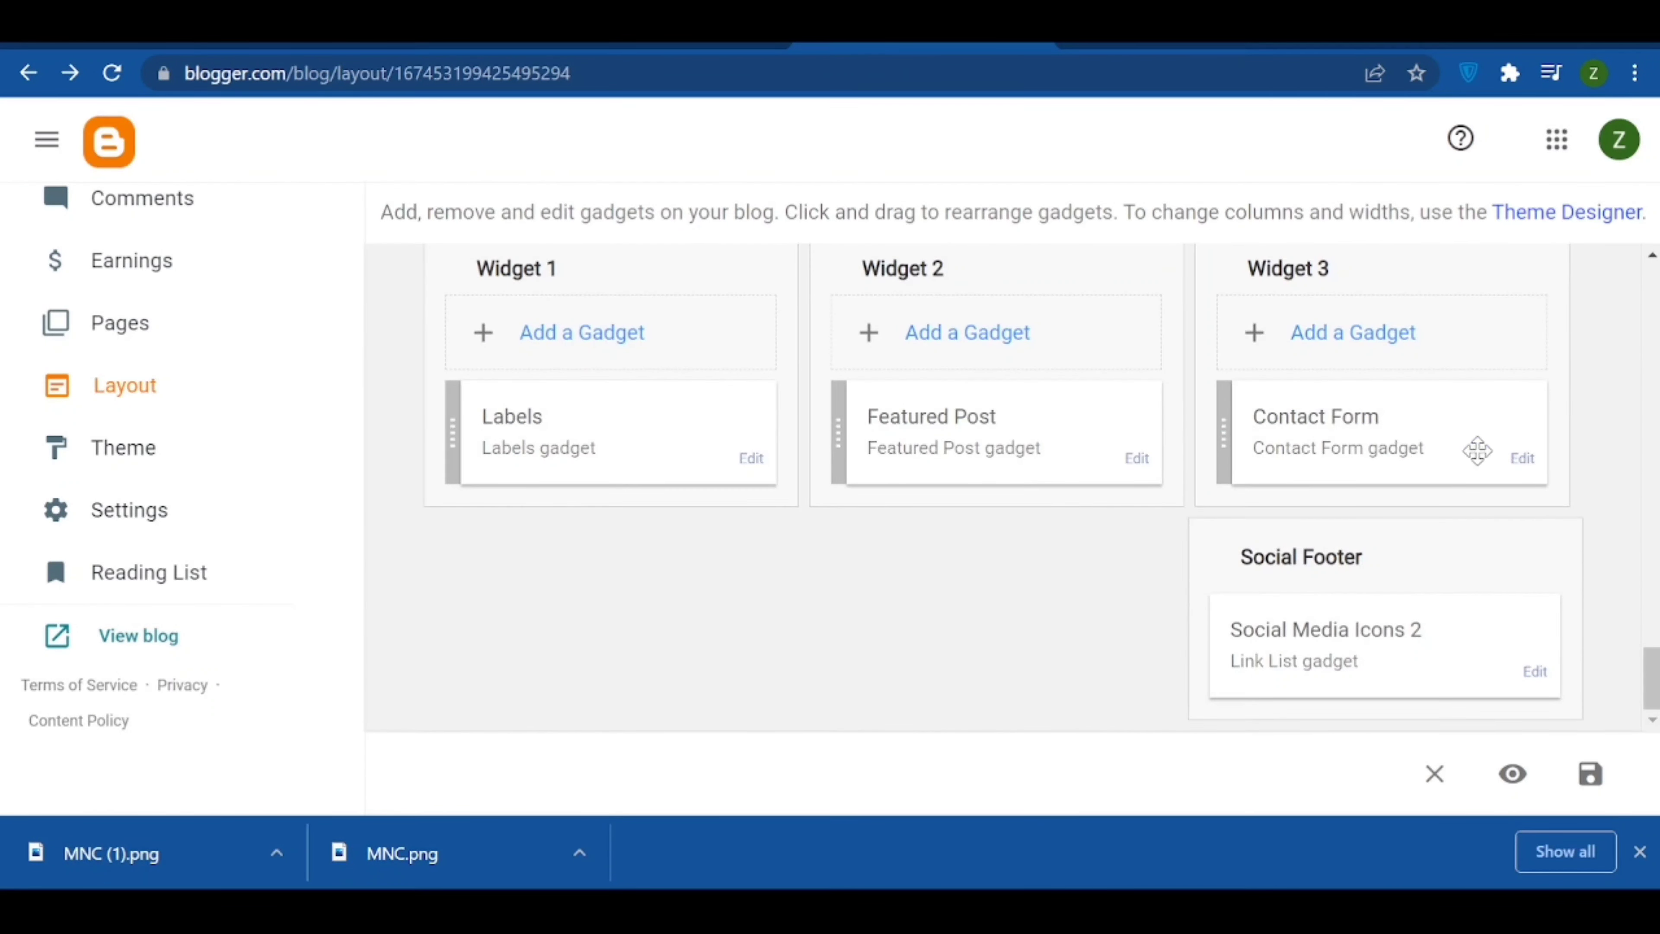
pyautogui.click(1139, 457)
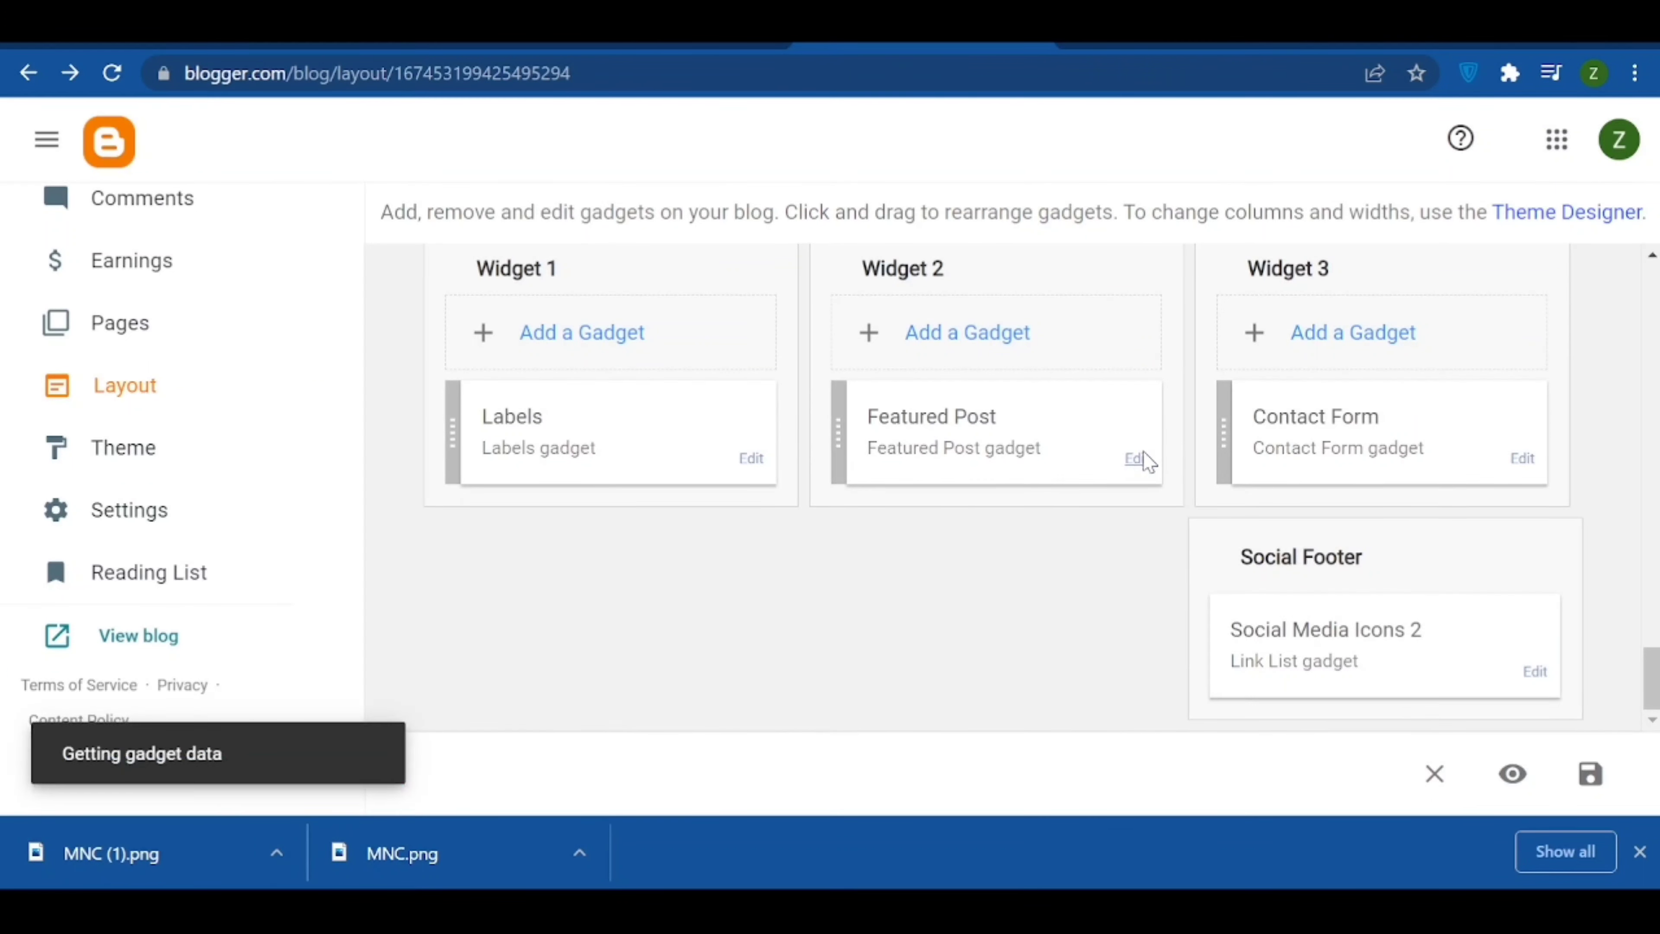
pyautogui.scroll(-3, 930, 501)
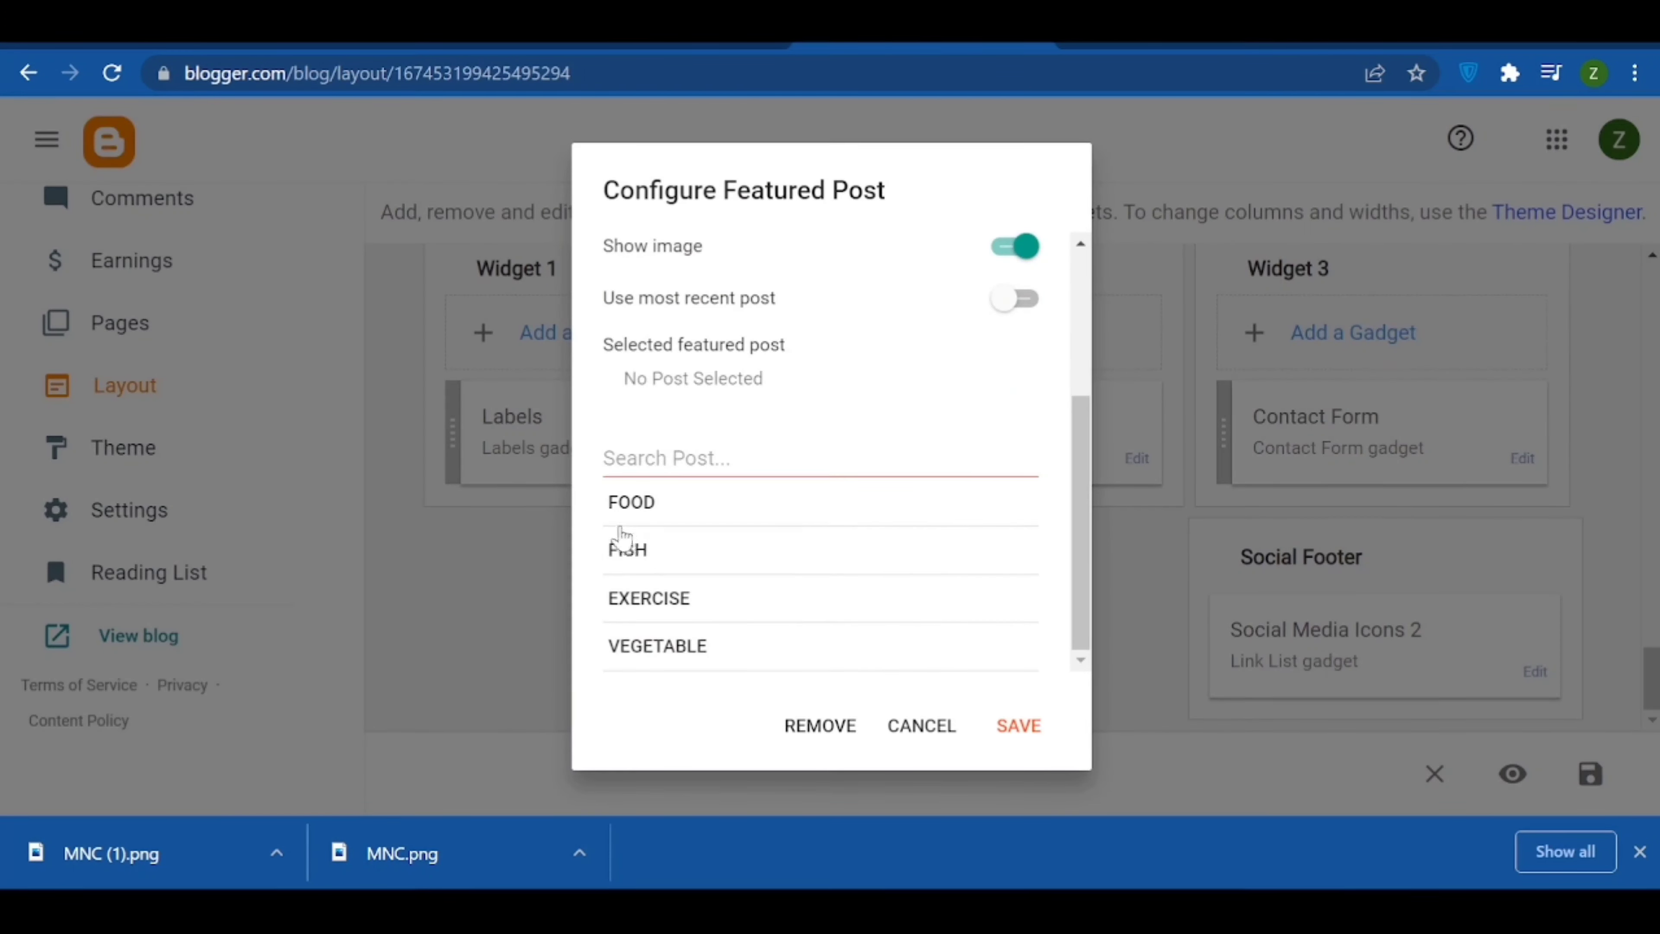
pyautogui.click(701, 513)
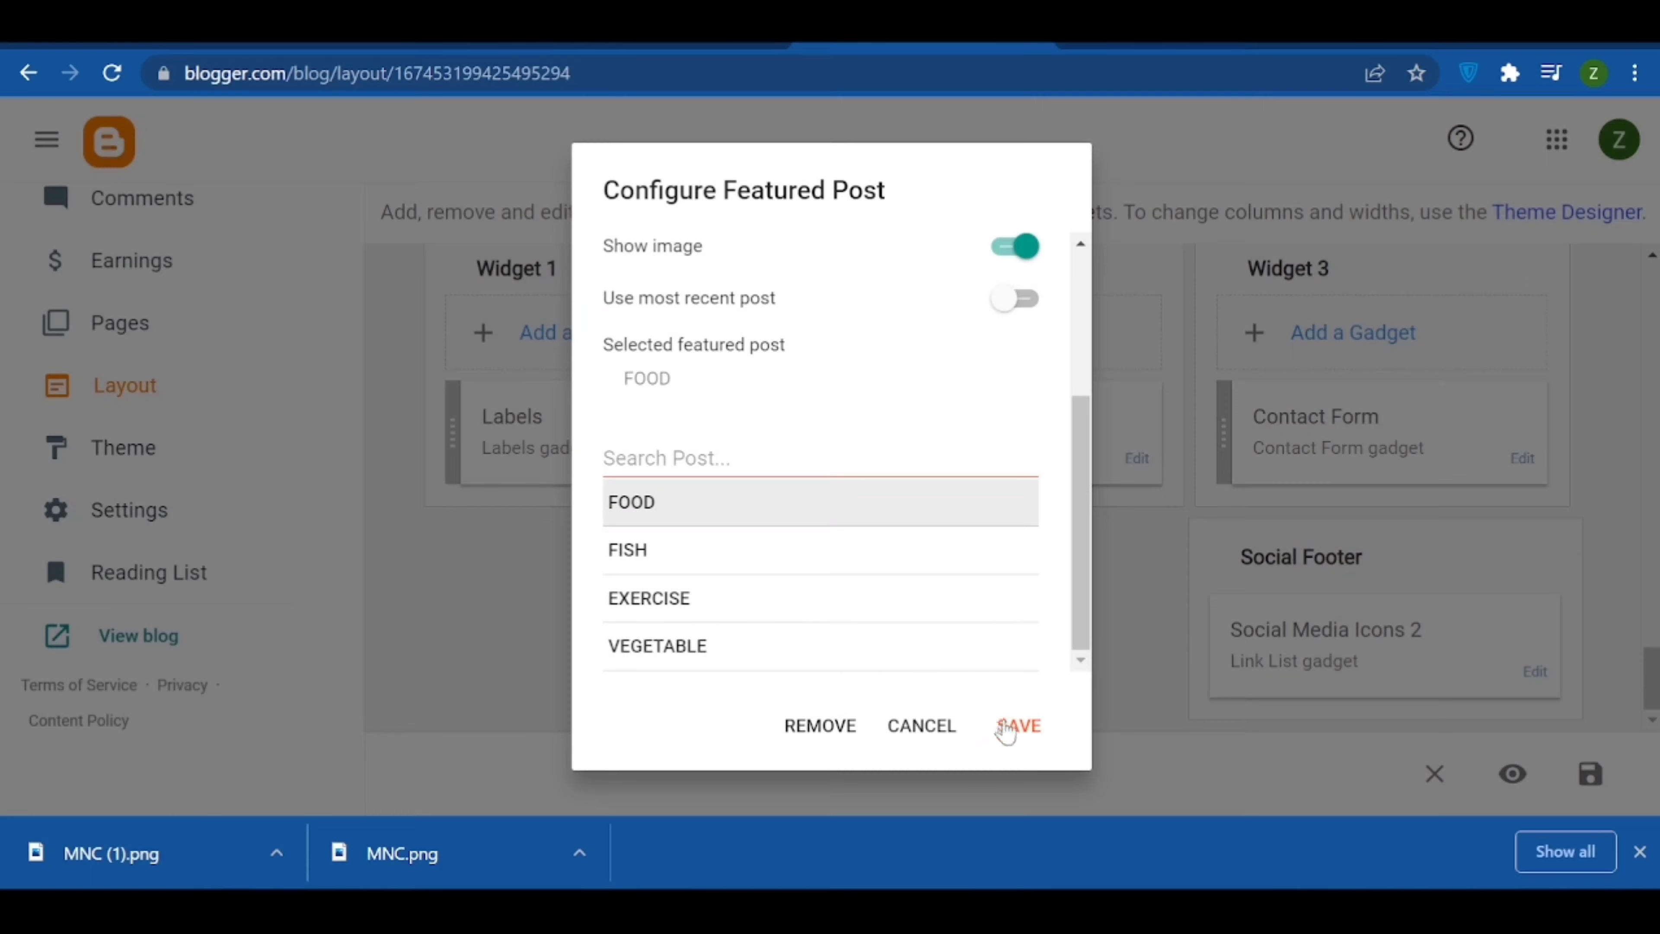
pyautogui.click(1020, 726)
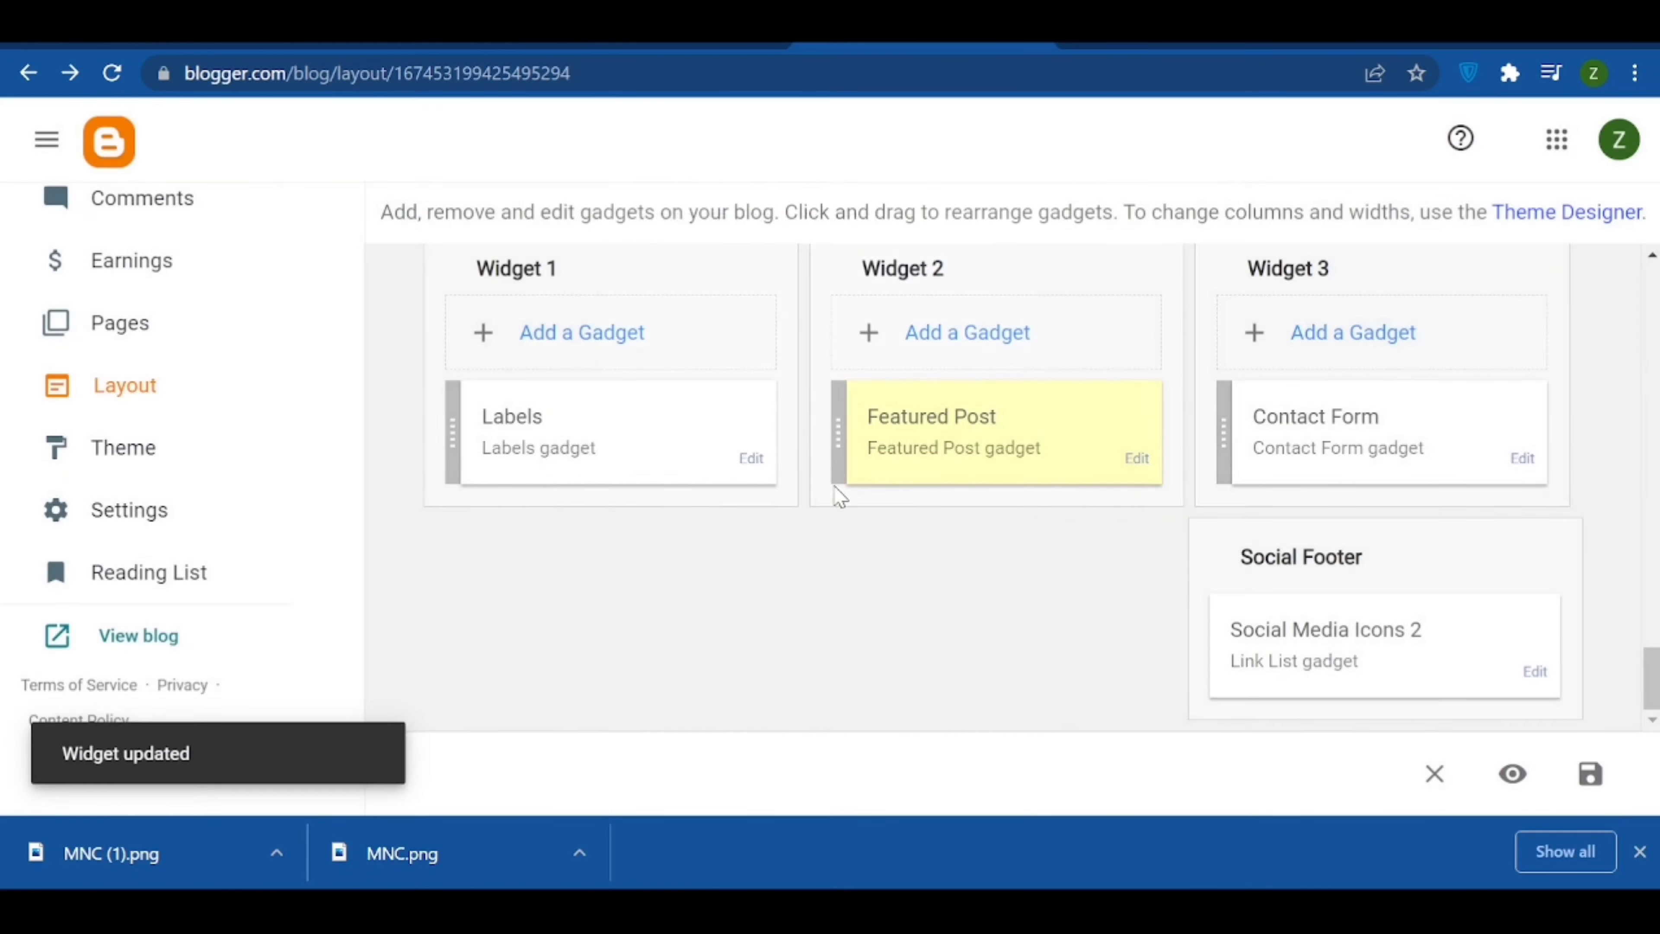
# - Reopen the Featured Post gadget's settings and search its post list for "f"
pyautogui.click(1138, 459)
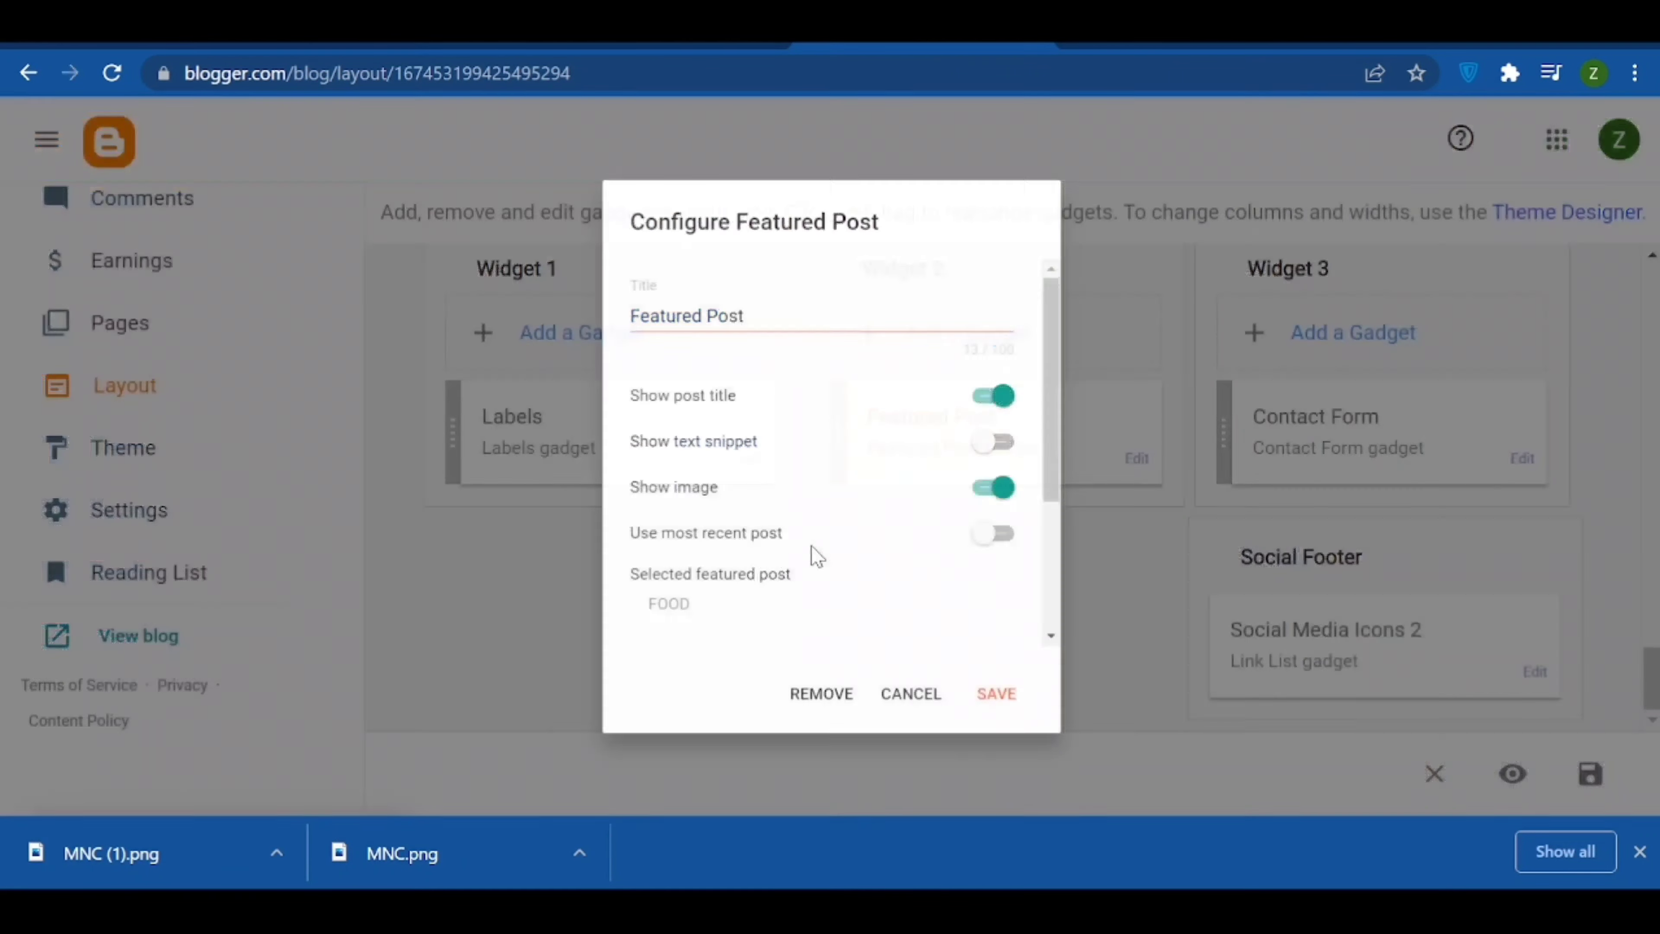
pyautogui.scroll(-3, 787, 563)
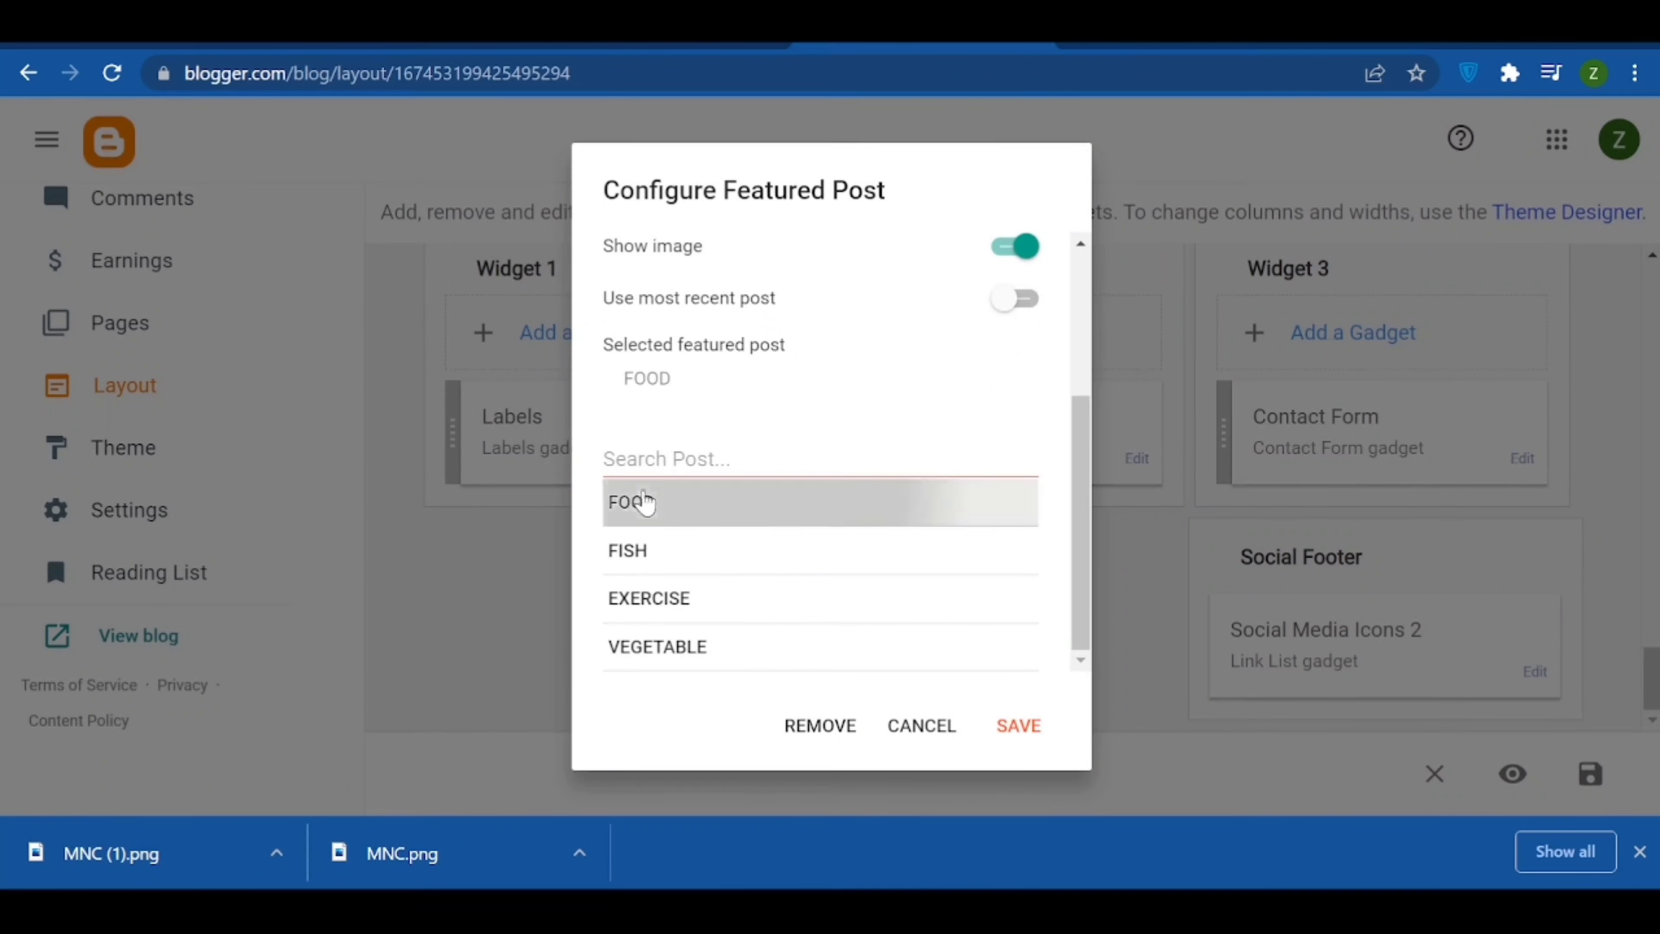
pyautogui.click(674, 455)
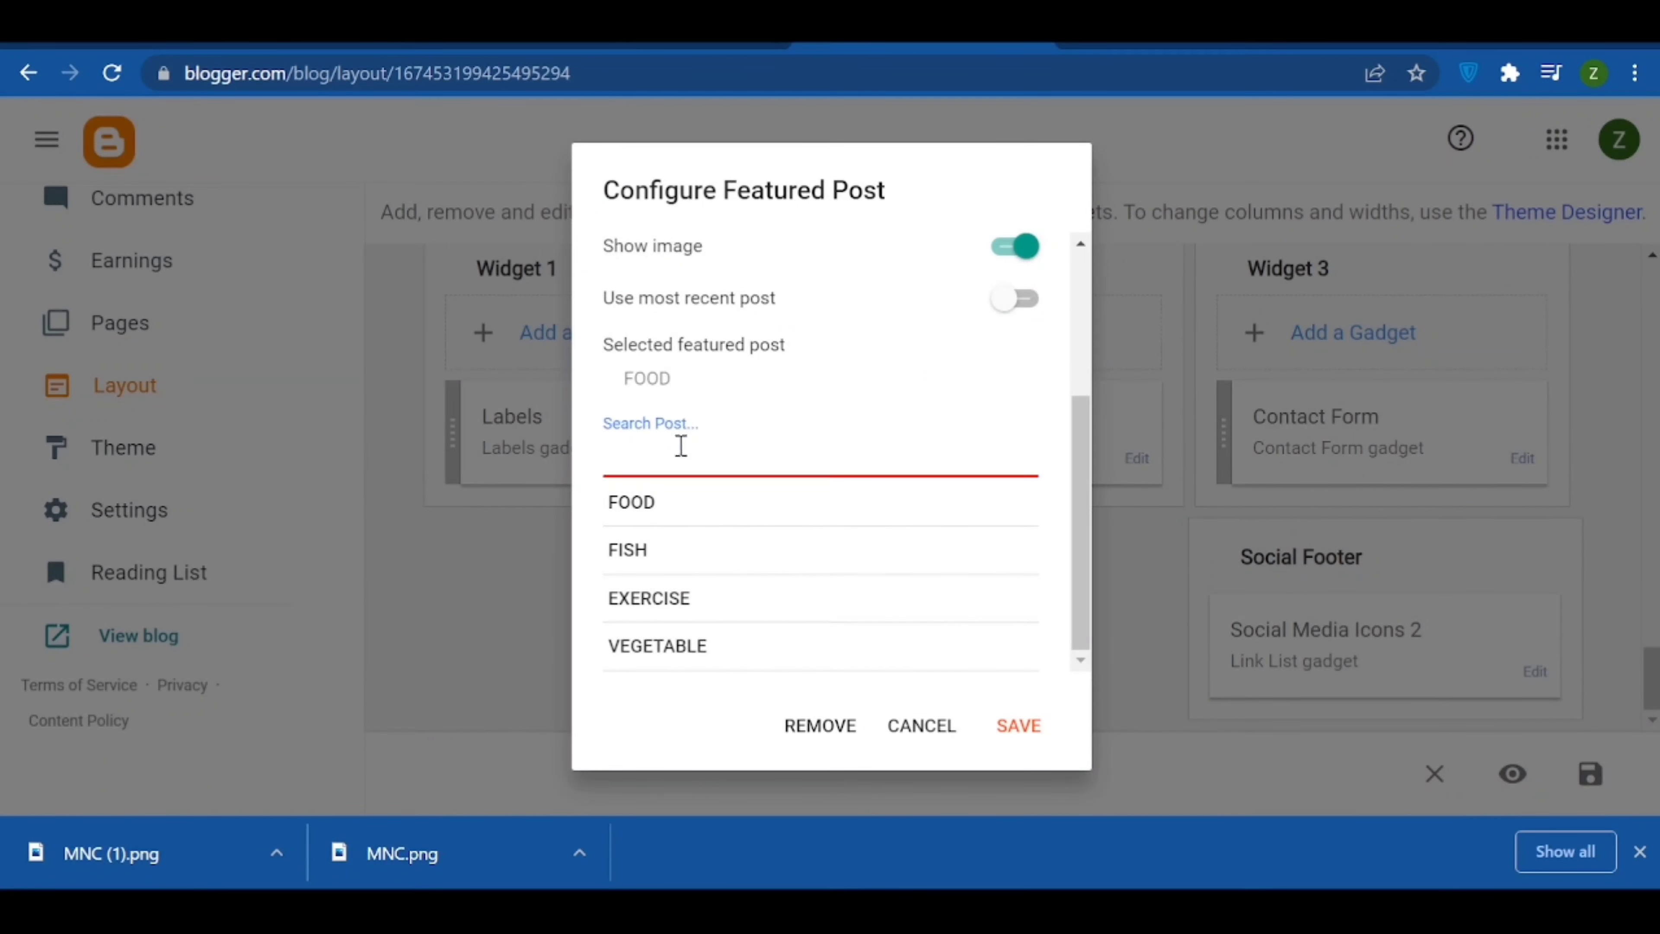
pyautogui.write('f')
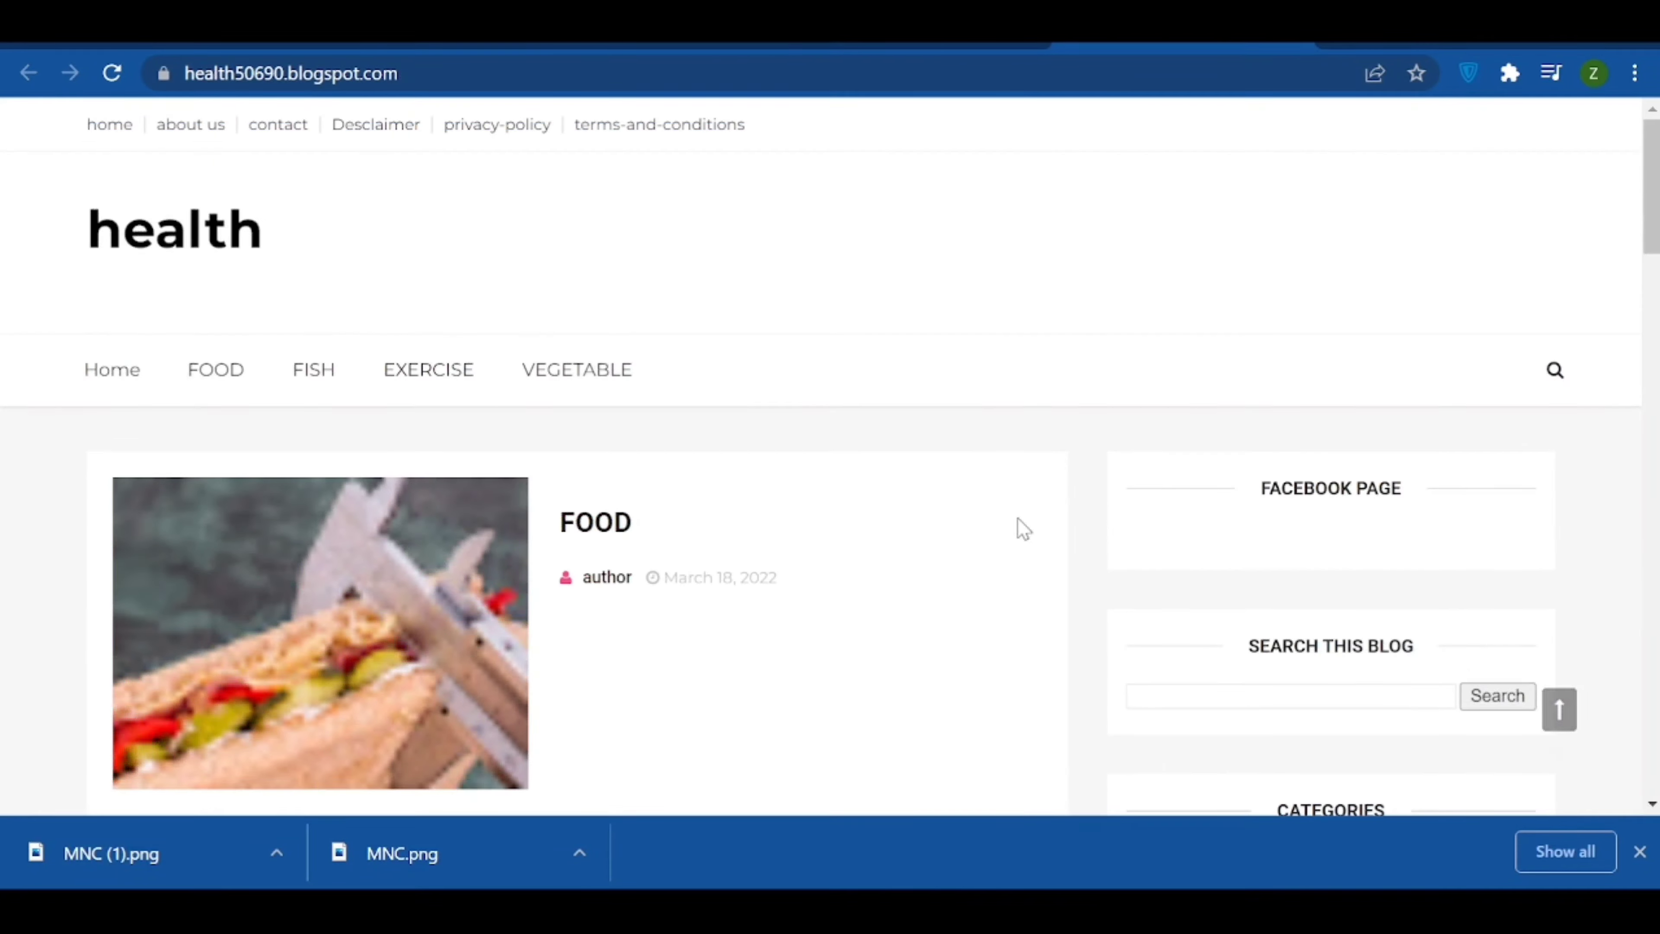
# - Examine the live blog's post list and its sidebar categories, recent posts, tags and archive
pyautogui.scroll(-5, 1020, 523)
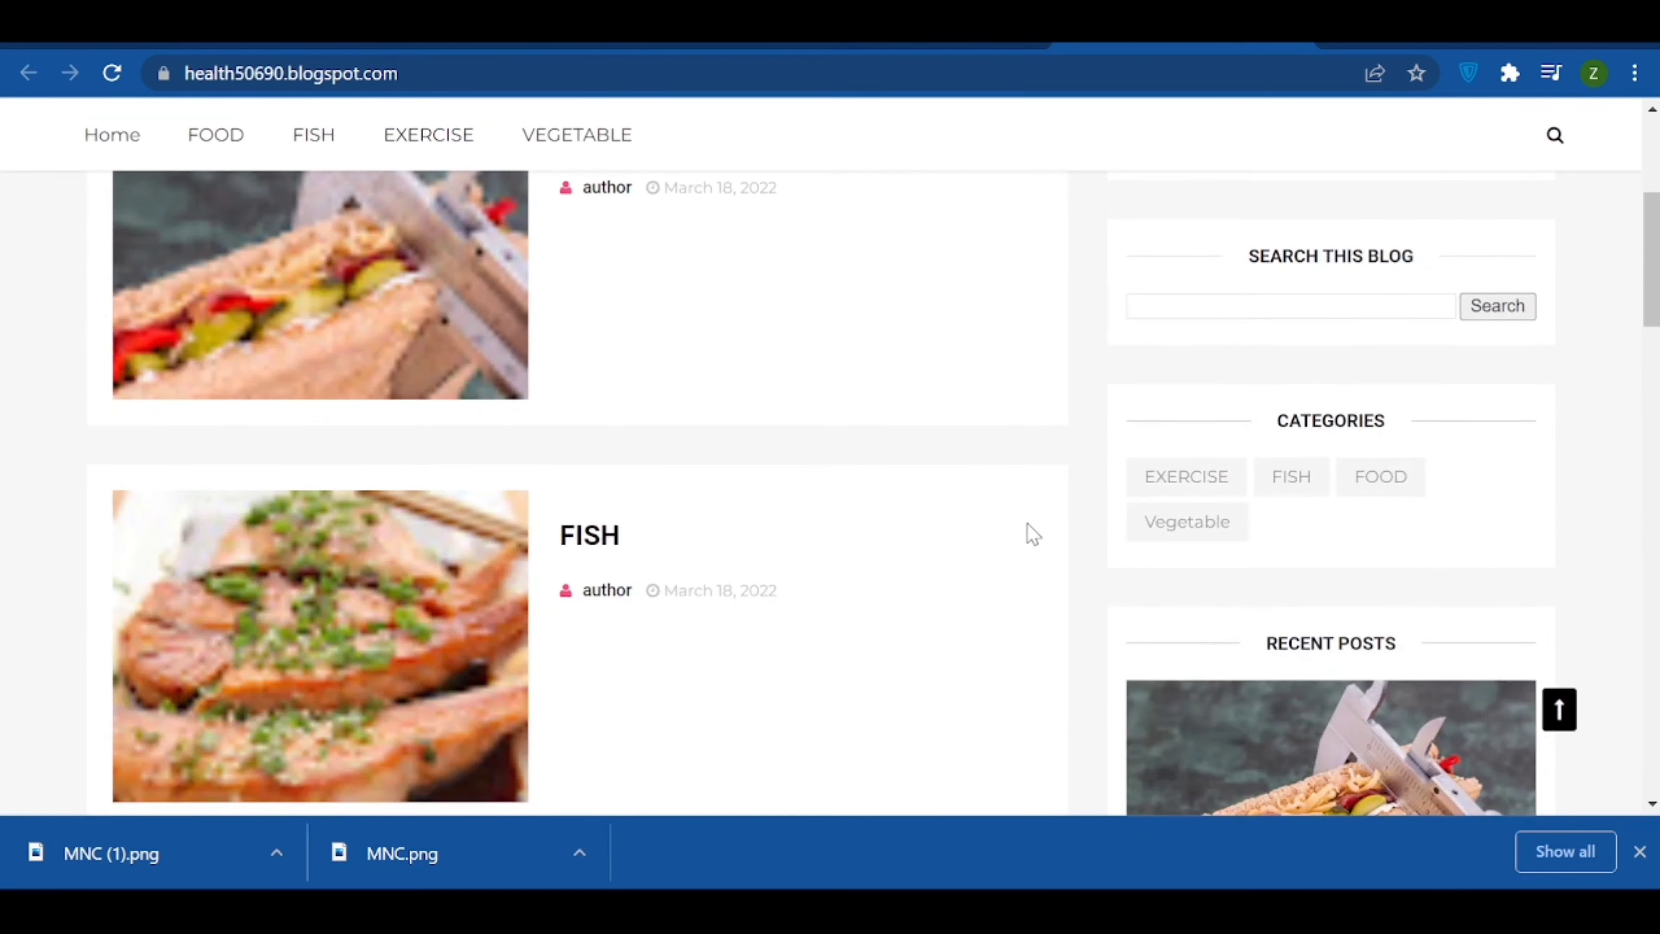
pyautogui.scroll(-5, 1028, 534)
pyautogui.scroll(3, 1031, 542)
pyautogui.scroll(-5, 1034, 541)
pyautogui.scroll(-5, 1287, 582)
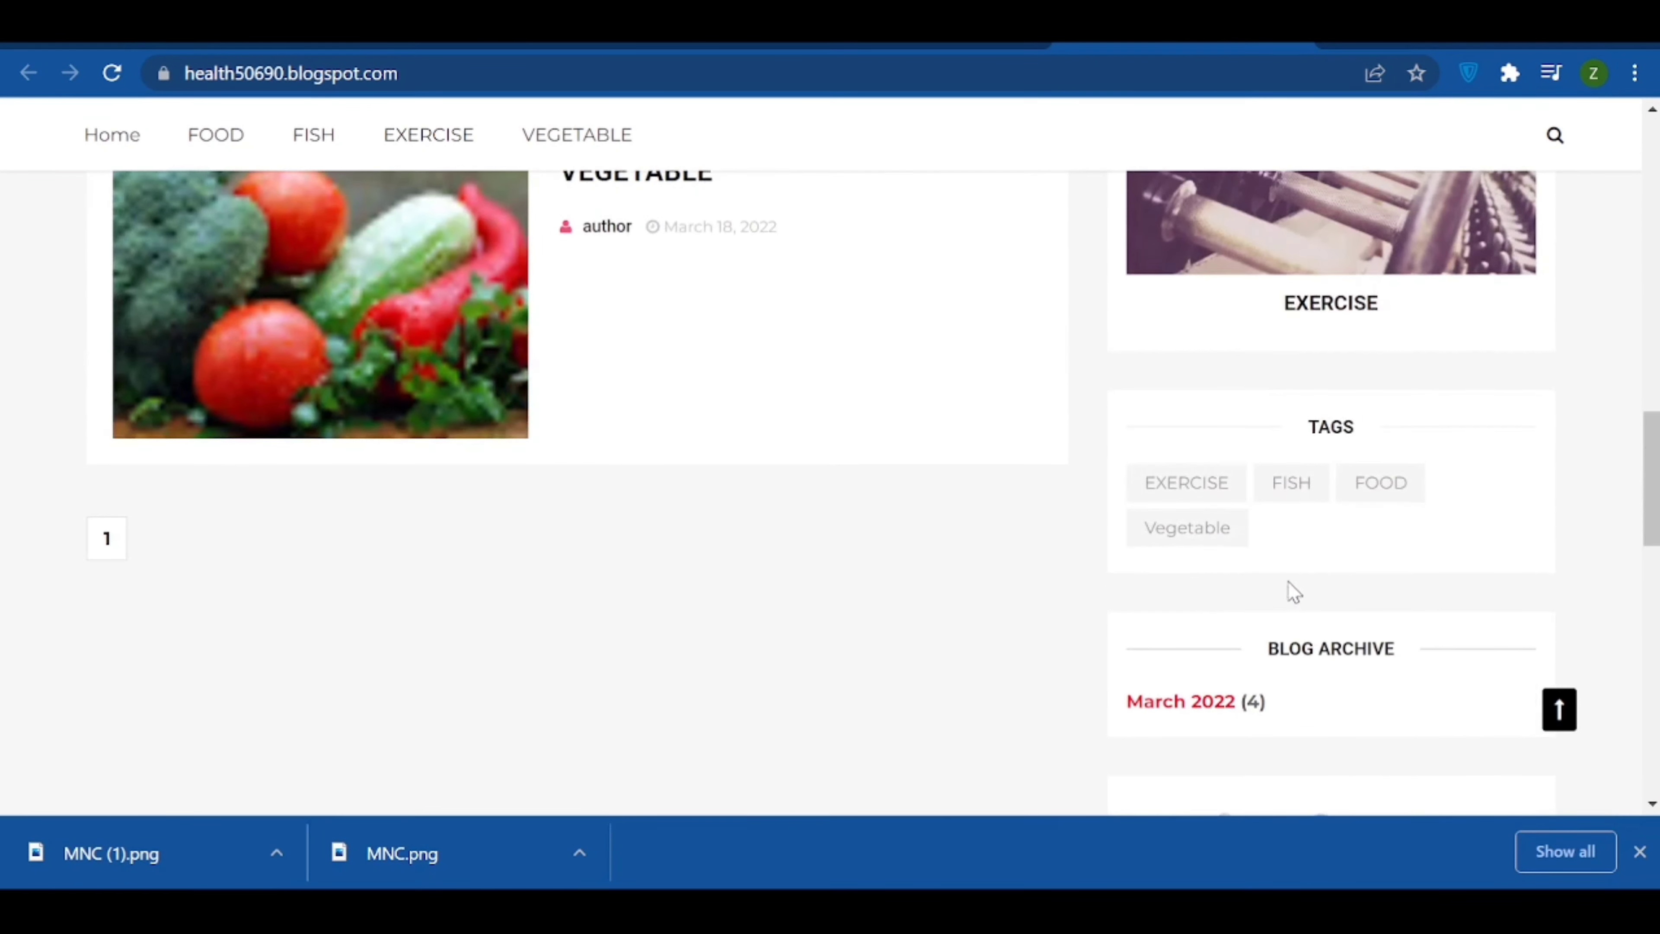
pyautogui.scroll(2, 1316, 597)
pyautogui.scroll(15, 1321, 607)
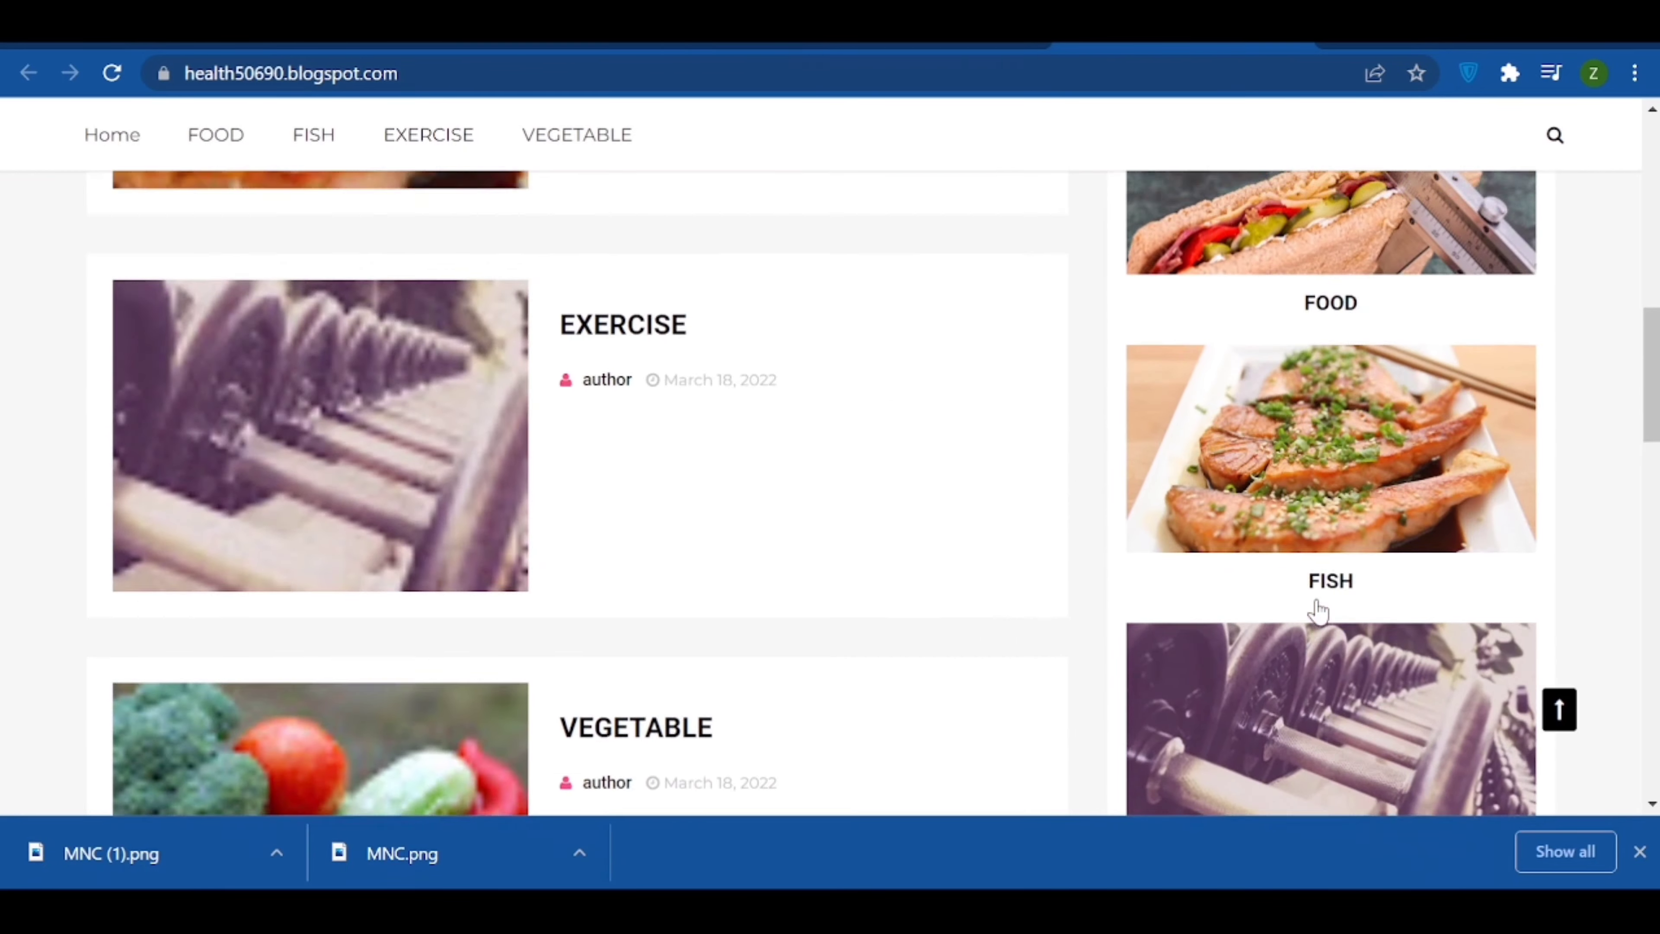